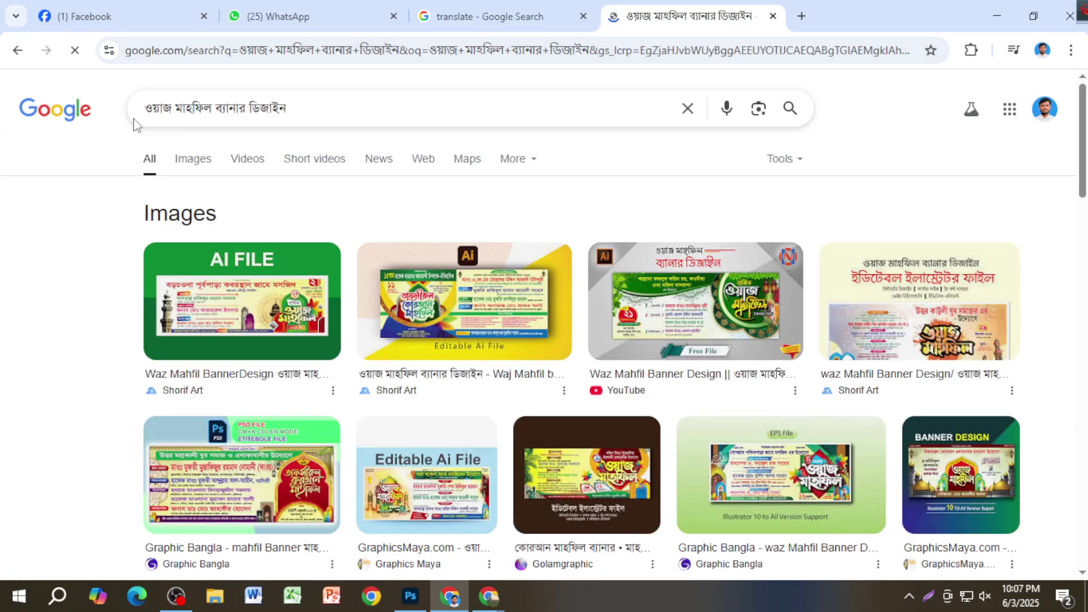
Step: Browse the Google Images results for waz mahfil banner designs
{"action": "left_click", "coordinate": [182, 154]}
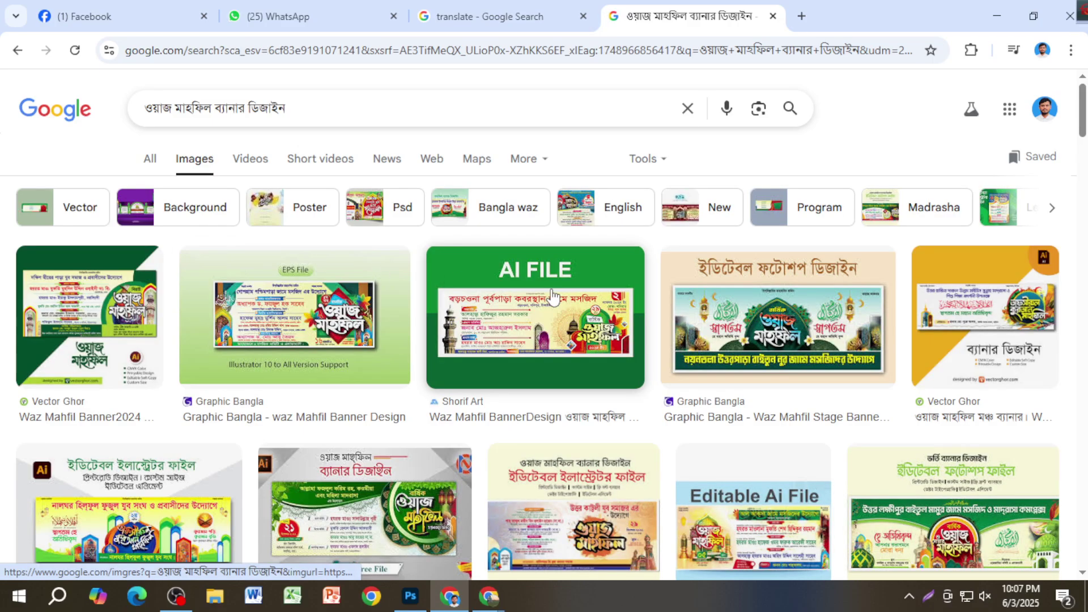
{"action": "scroll", "coordinate": [635, 397], "scroll_direction": "down", "scroll_amount": 4}
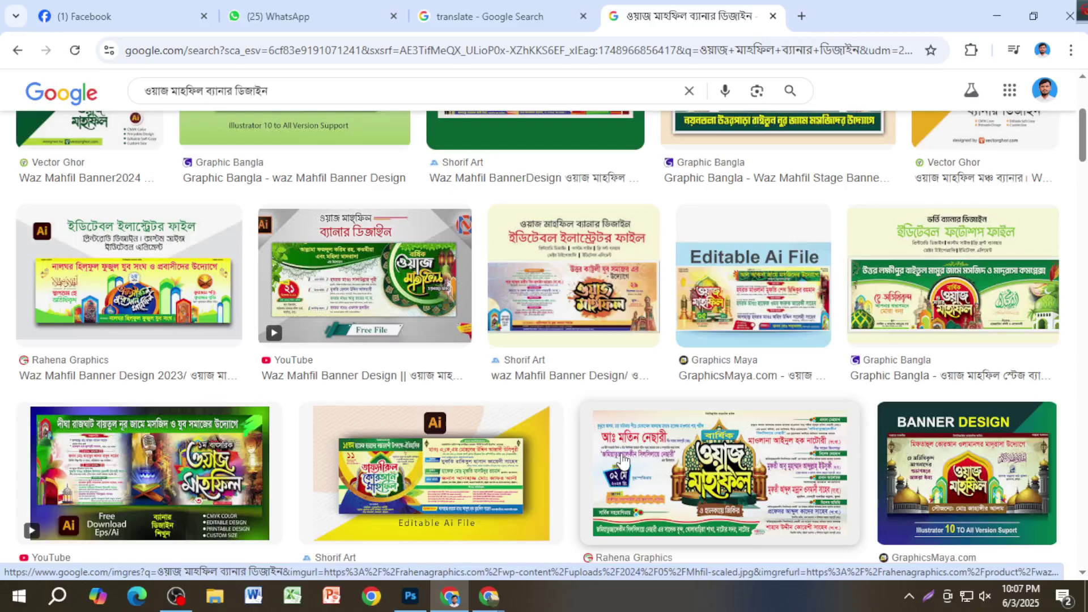
{"action": "scroll", "coordinate": [613, 456], "scroll_direction": "up", "scroll_amount": 3}
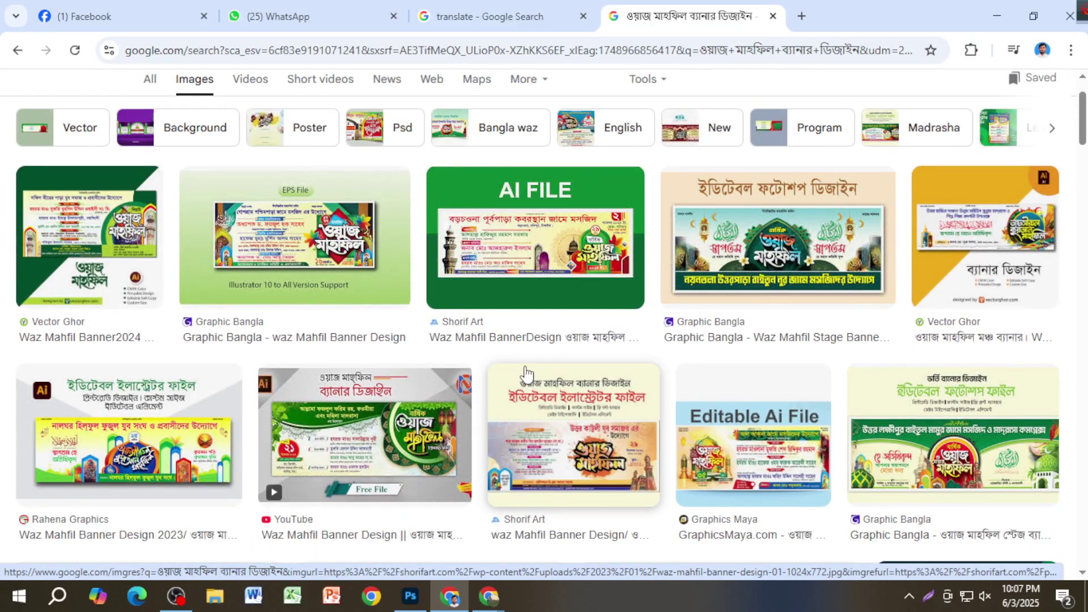
{"action": "scroll", "coordinate": [736, 255], "scroll_direction": "down", "scroll_amount": 3}
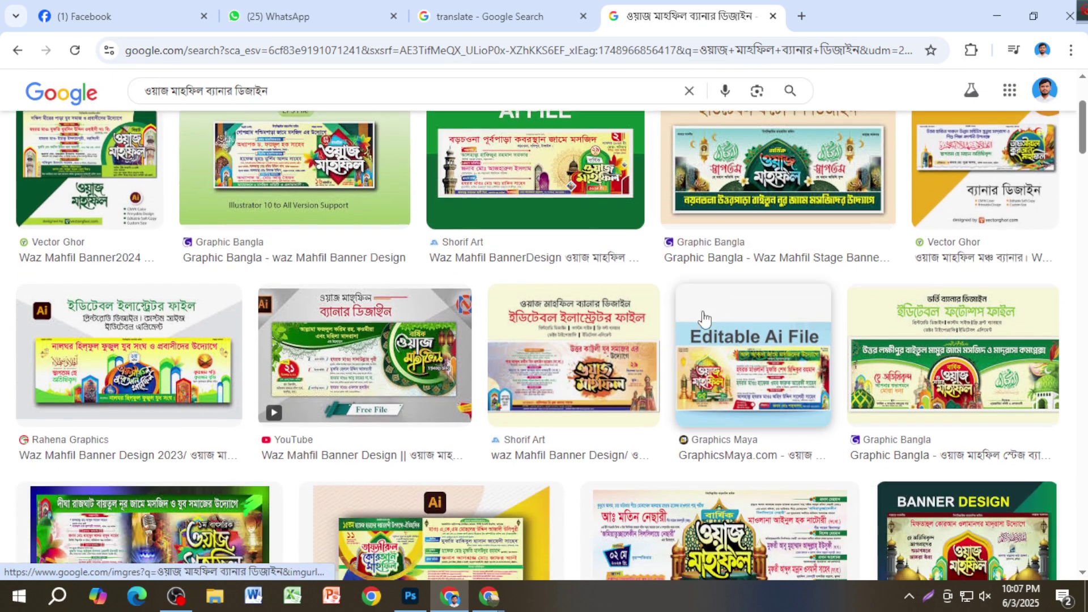
{"action": "scroll", "coordinate": [409, 327], "scroll_direction": "down", "scroll_amount": 1}
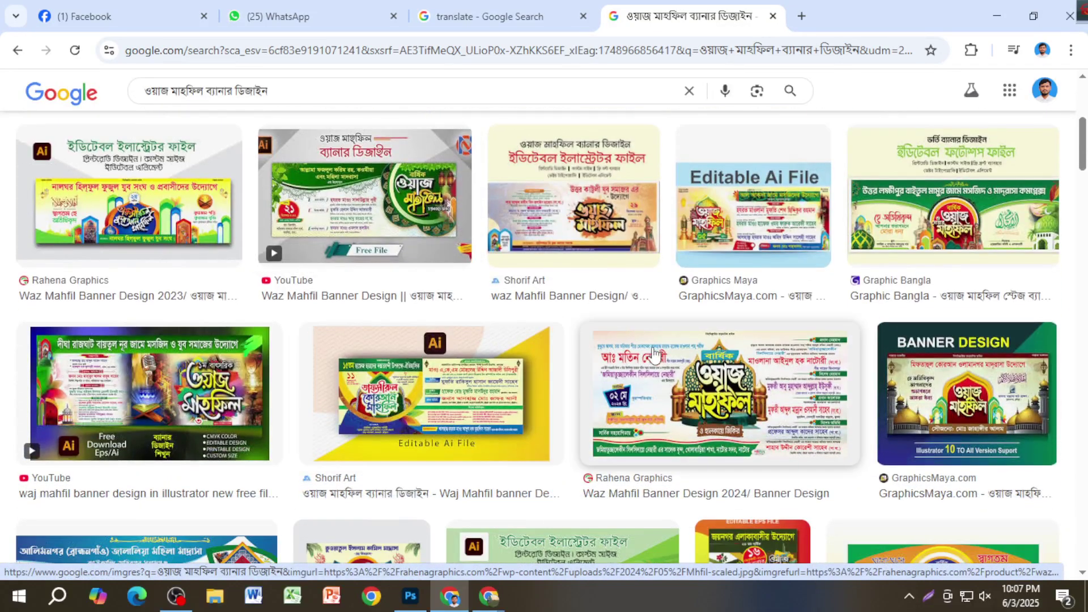
{"action": "scroll", "coordinate": [646, 348], "scroll_direction": "up", "scroll_amount": 6}
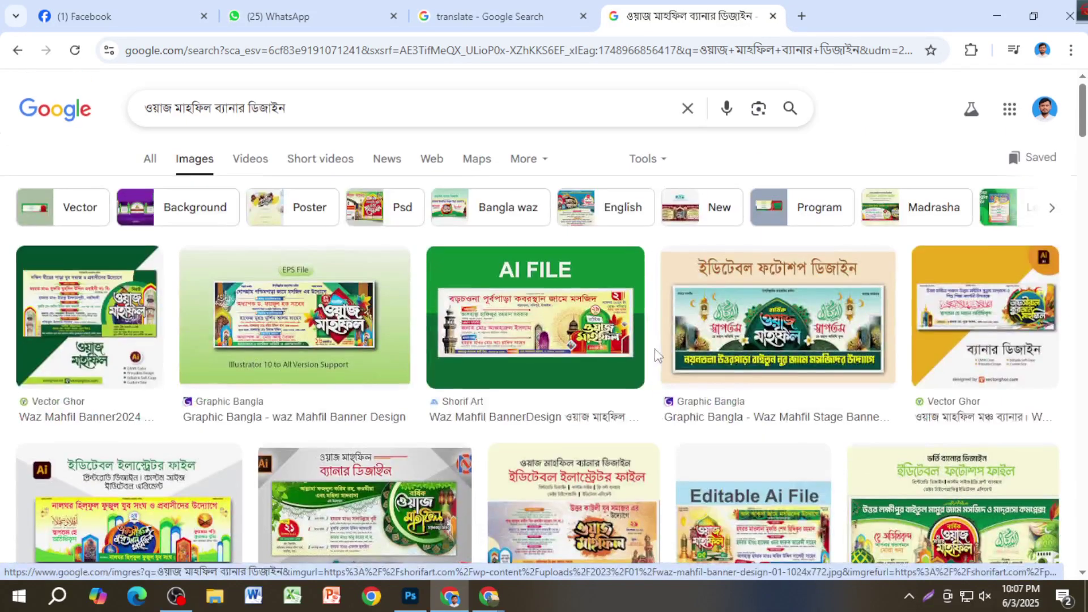
Step: Copy the Shorif Art AI FILE banner image and bring Photoshop to the front
{"action": "left_click", "coordinate": [552, 347]}
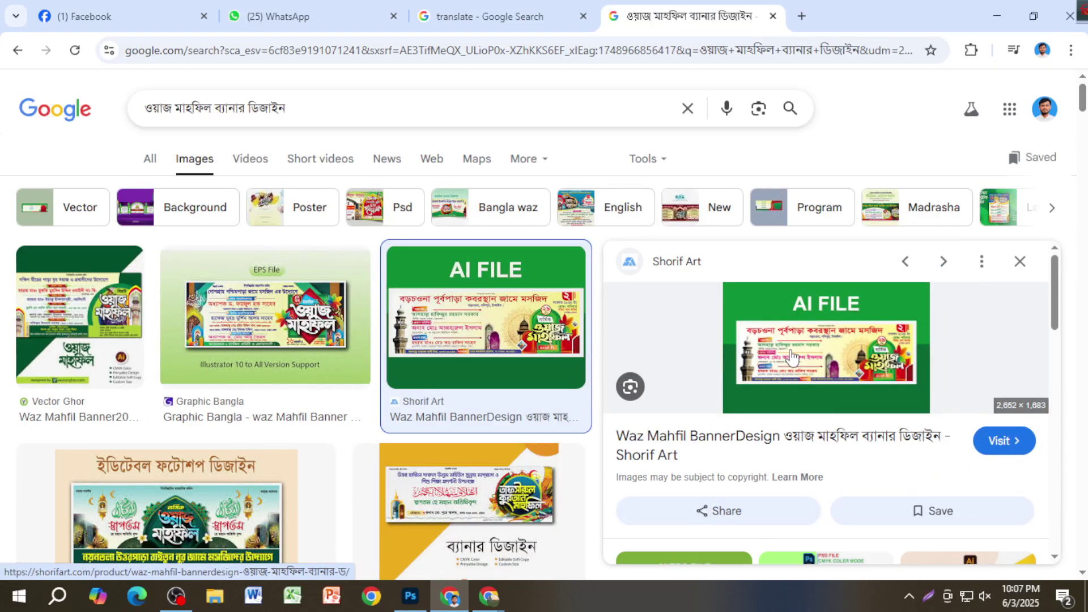
{"action": "right_click", "coordinate": [791, 357]}
{"action": "left_click", "coordinate": [883, 477]}
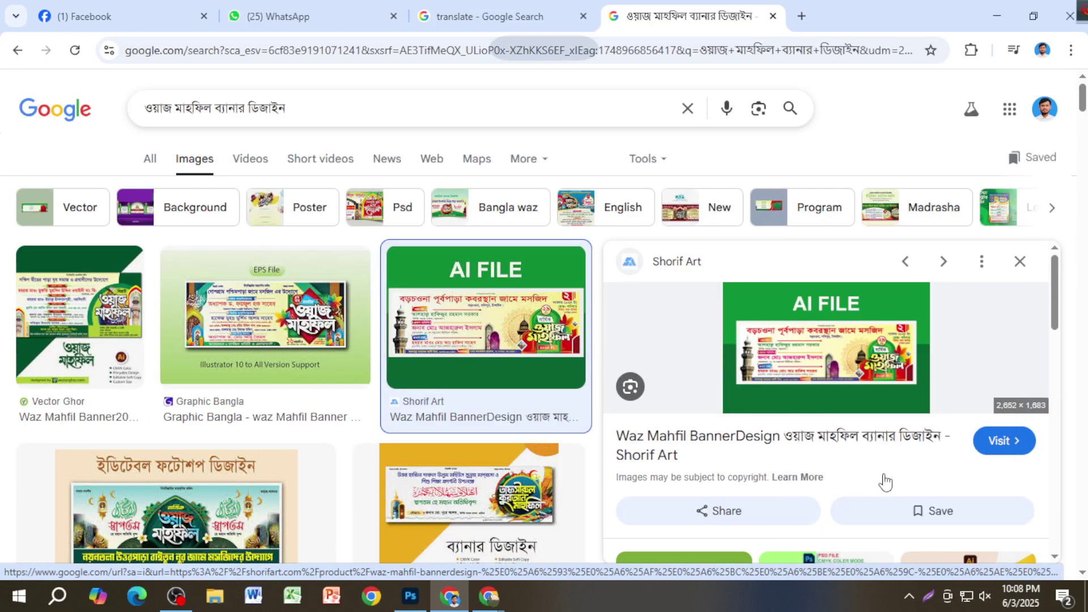
{"action": "left_click", "coordinate": [412, 596]}
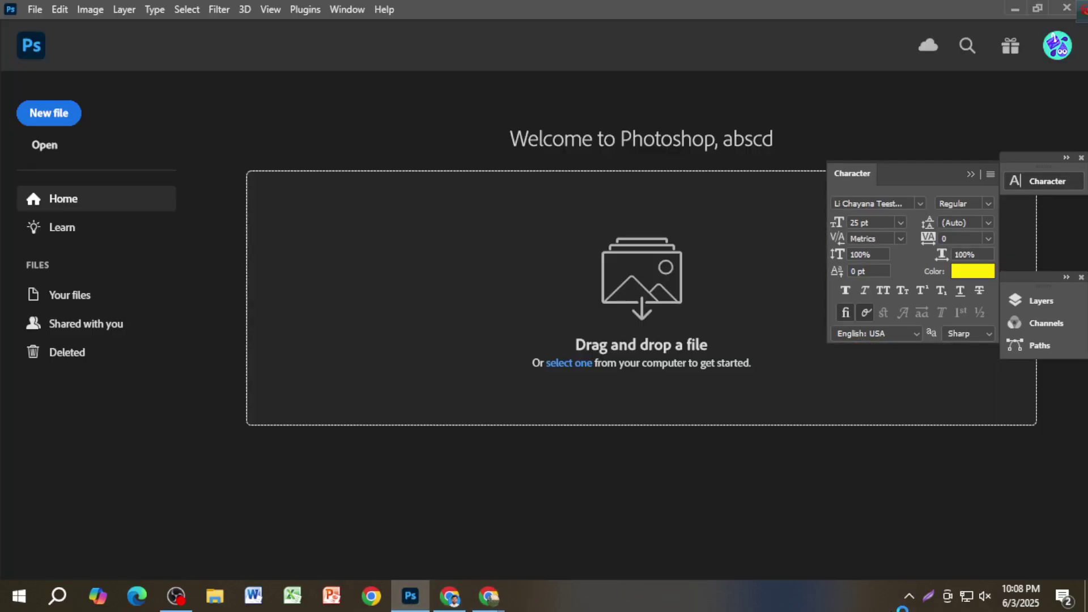
Step: Paste the copied AI FILE banner into a new 2652 × 1683 px Clipboard-preset document
{"action": "key", "text": "ctrl+n"}
{"action": "left_click", "coordinate": [833, 541]}
{"action": "key", "text": "ctrl+v"}
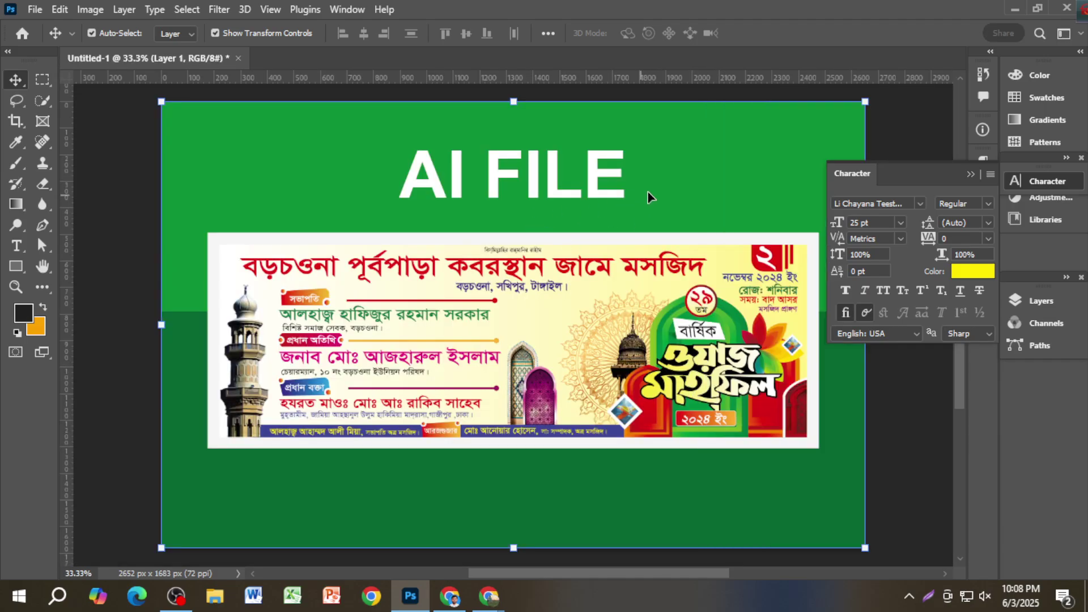
{"action": "left_click", "coordinate": [122, 221]}
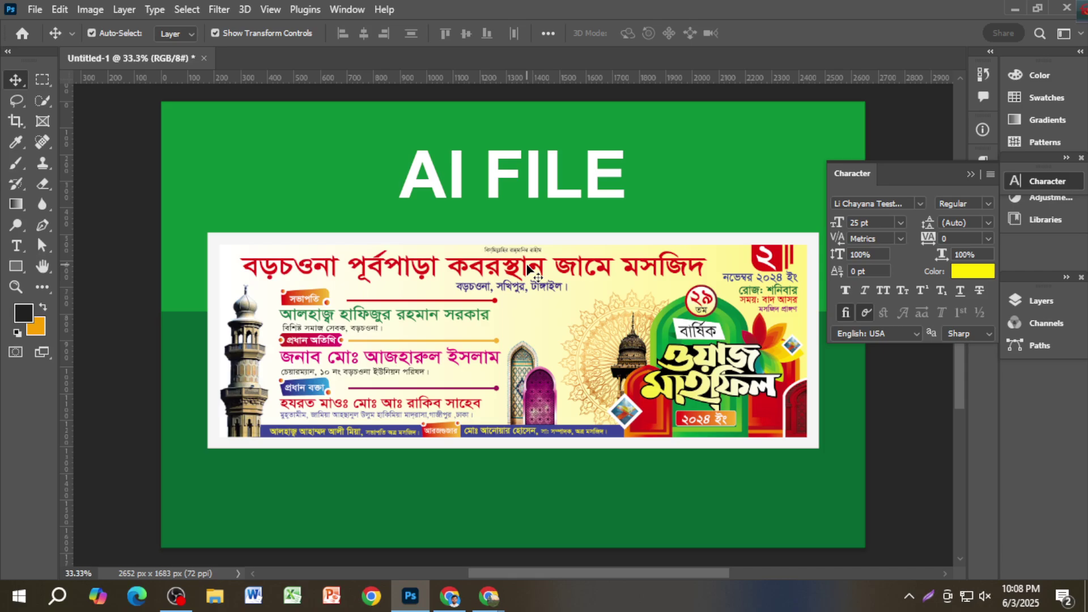
{"action": "key", "text": "ctrl+n"}
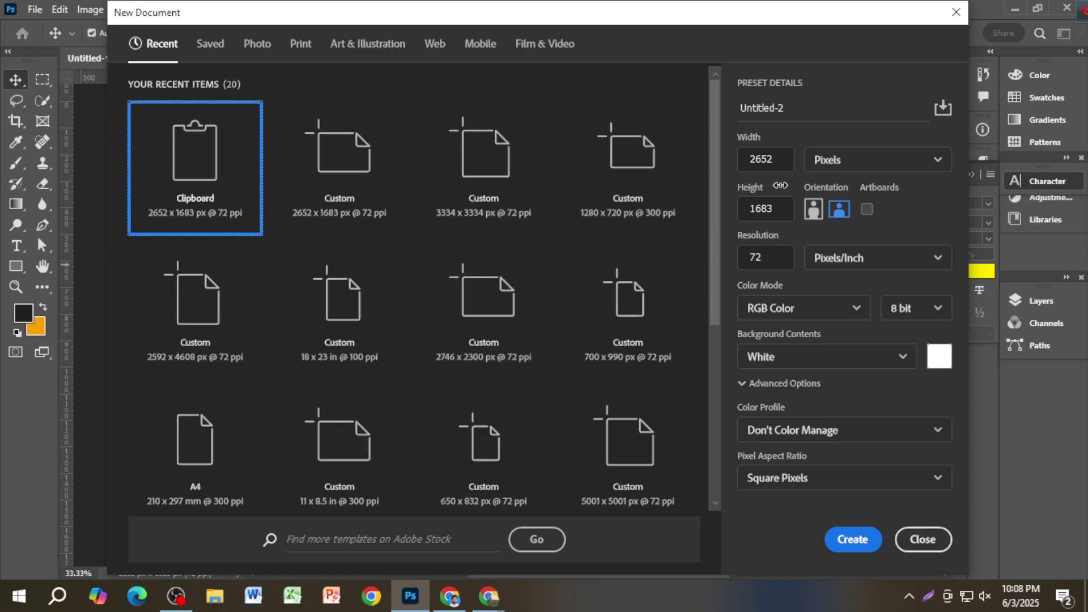
Step: Create a document of 60 × 36 inches at 100 ppi (6000 × 3600 px)
{"action": "left_click", "coordinate": [850, 165]}
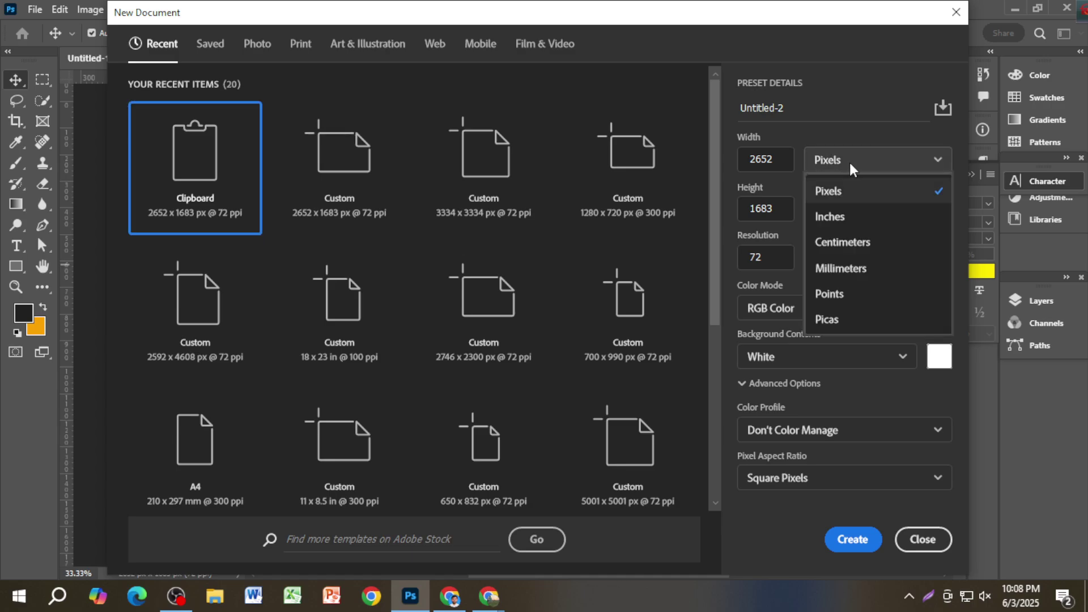
{"action": "key", "text": "Escape"}
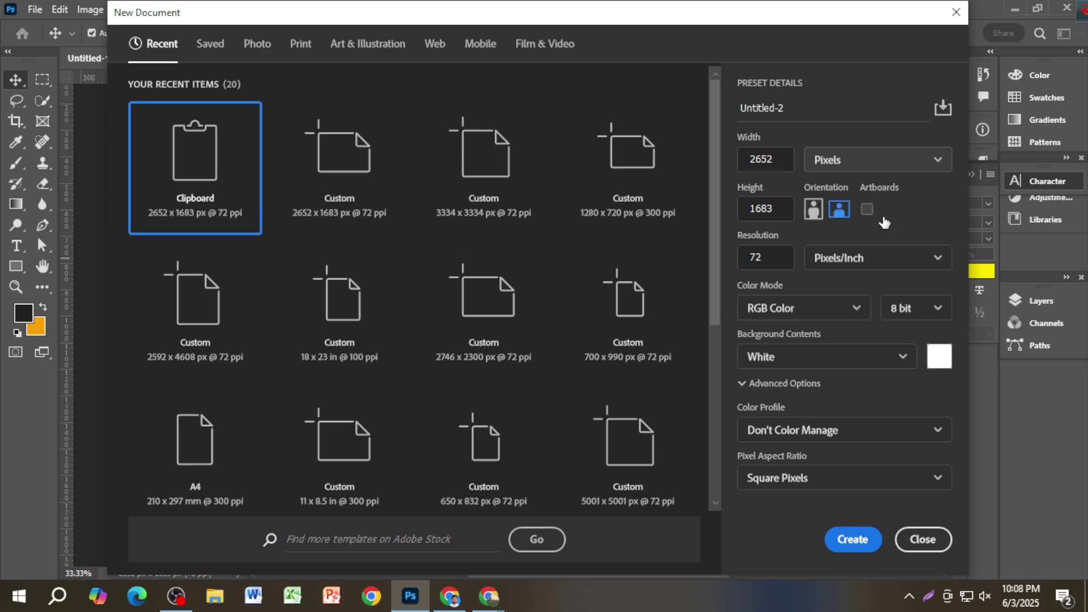
{"action": "left_click_drag", "start_coordinate": [783, 160], "coordinate": [747, 161]}
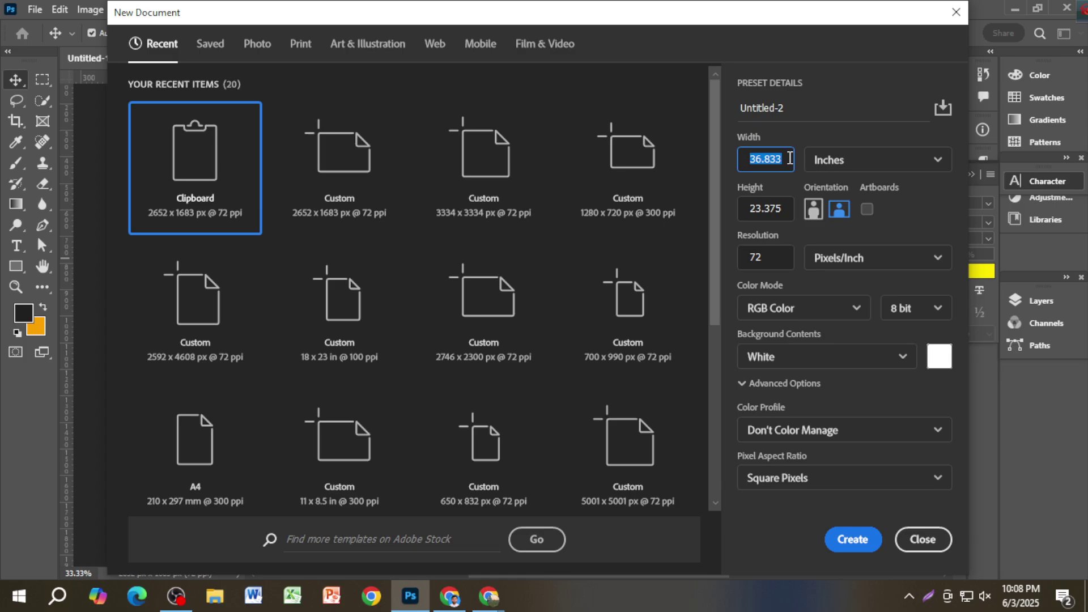
{"action": "type", "text": "60"}
{"action": "left_click", "coordinate": [751, 211]}
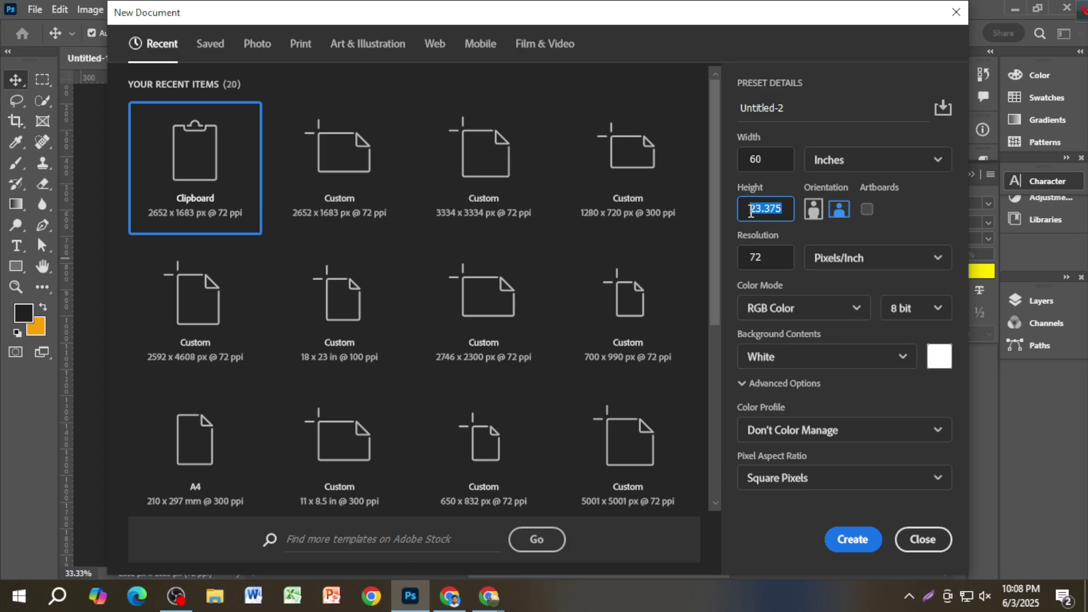
{"action": "type", "text": "36"}
{"action": "left_click", "coordinate": [762, 259]}
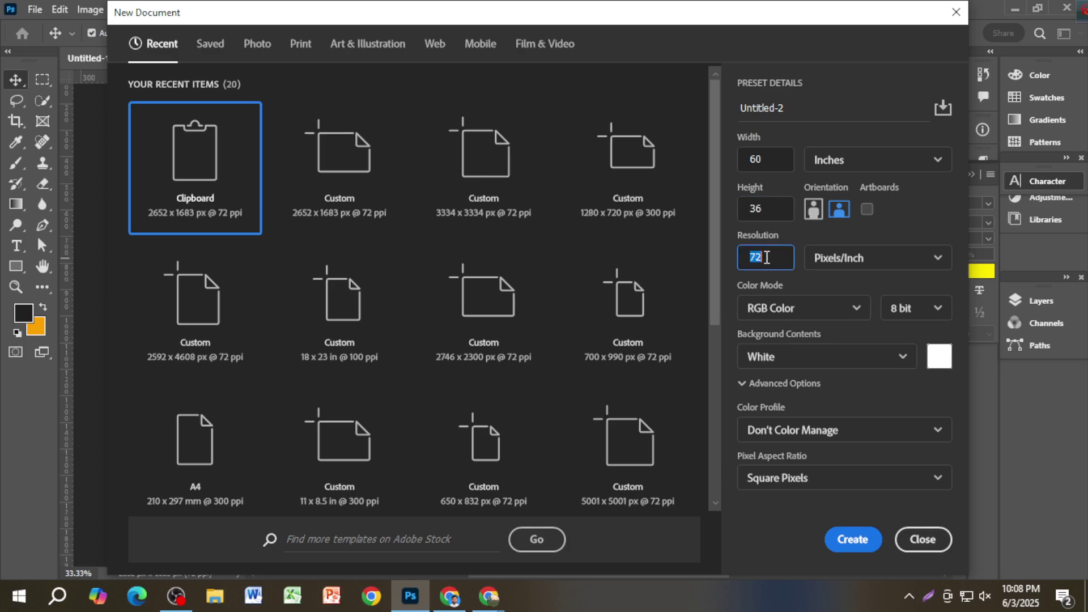
{"action": "type", "text": "100"}
{"action": "key", "text": "Return"}
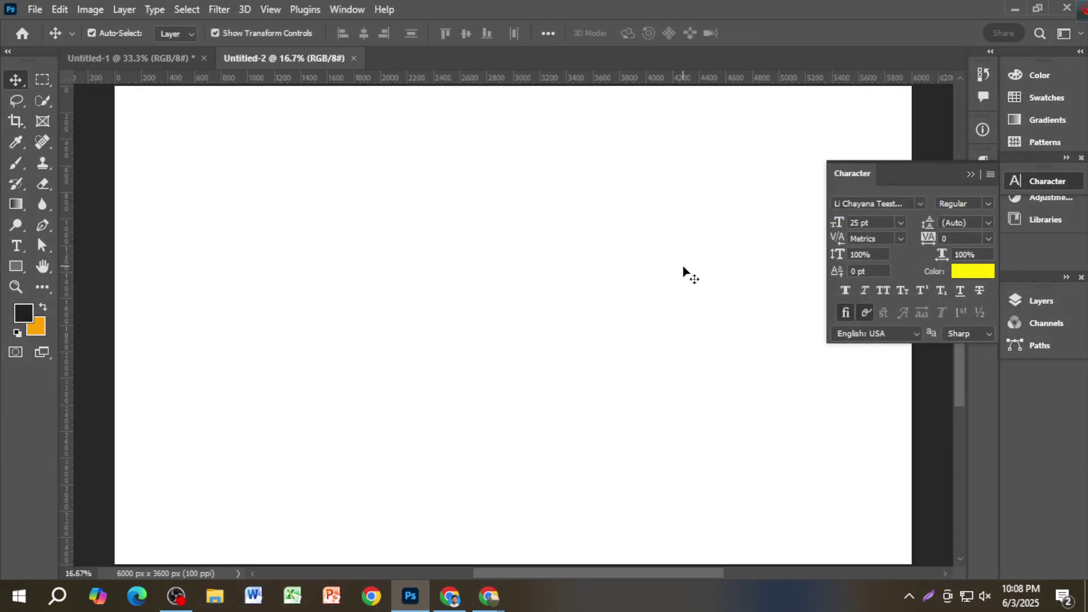
Step: Collapse the Character panel and widen the image to 72 inches (7200 × 3600 px) in Image Size
{"action": "scroll", "coordinate": [683, 270], "scroll_direction": "down", "scroll_amount": 1}
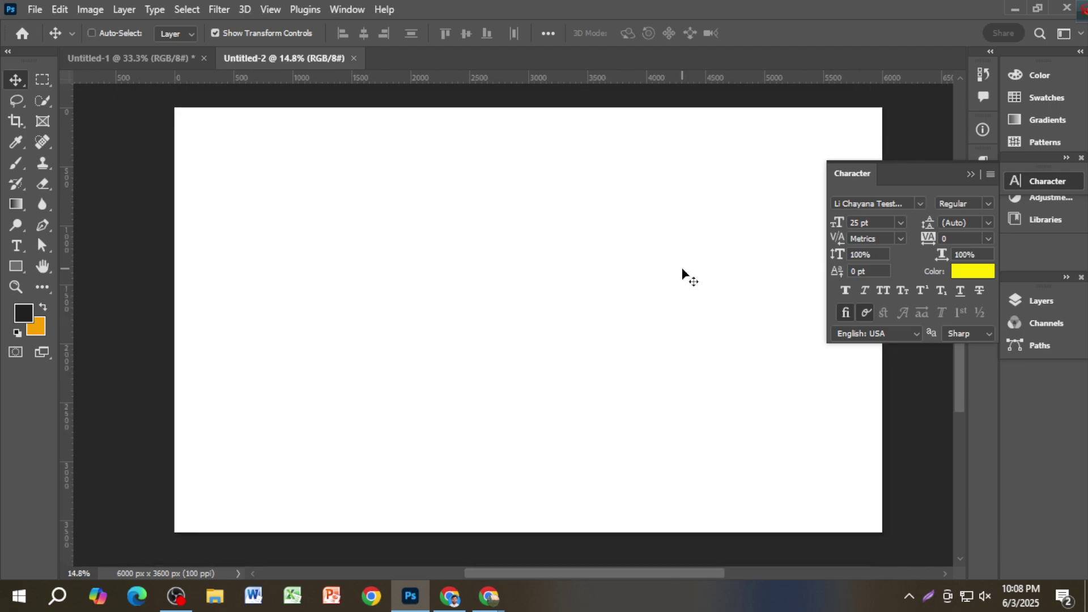
{"action": "left_click", "coordinate": [971, 174]}
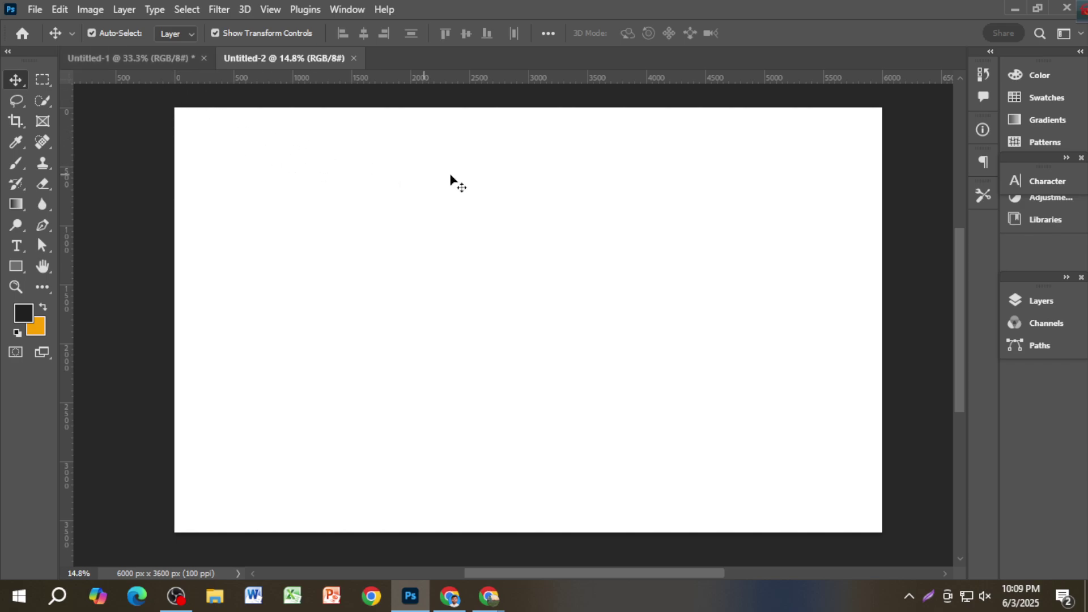
{"action": "left_click", "coordinate": [84, 10]}
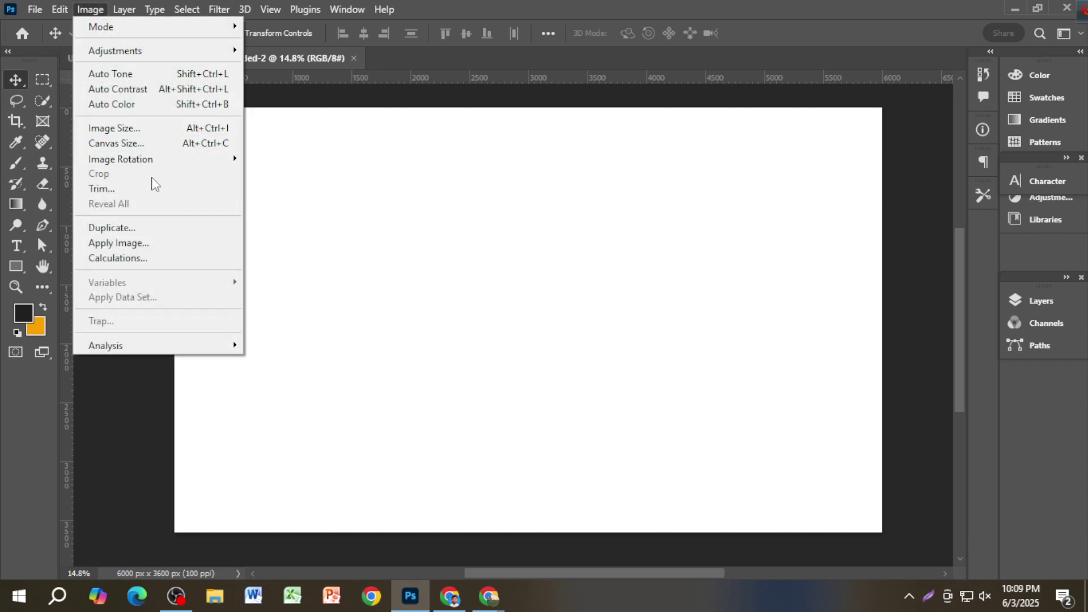
{"action": "left_click", "coordinate": [159, 128]}
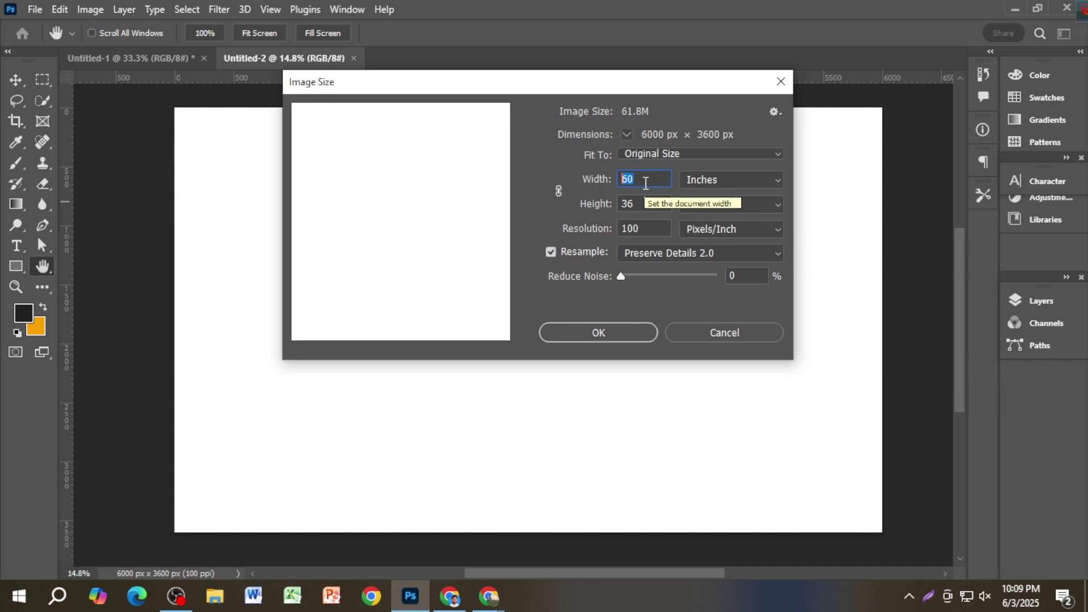
{"action": "type", "text": "72"}
{"action": "left_click", "coordinate": [604, 334]}
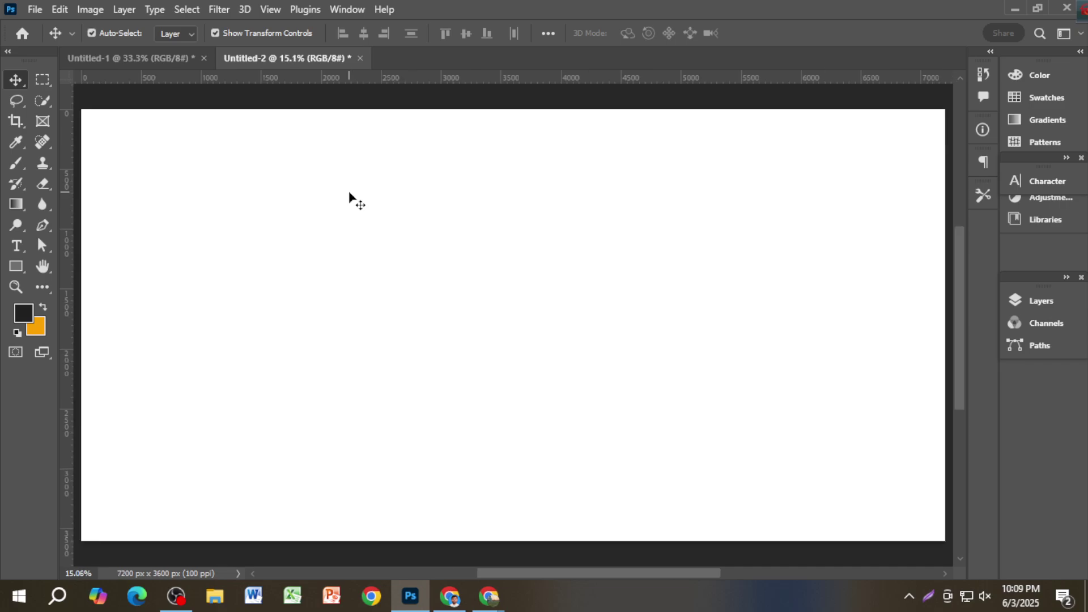
Step: Show the Layers panel and add a new empty Layer 1
{"action": "left_click_drag", "start_coordinate": [352, 231], "coordinate": [382, 257]}
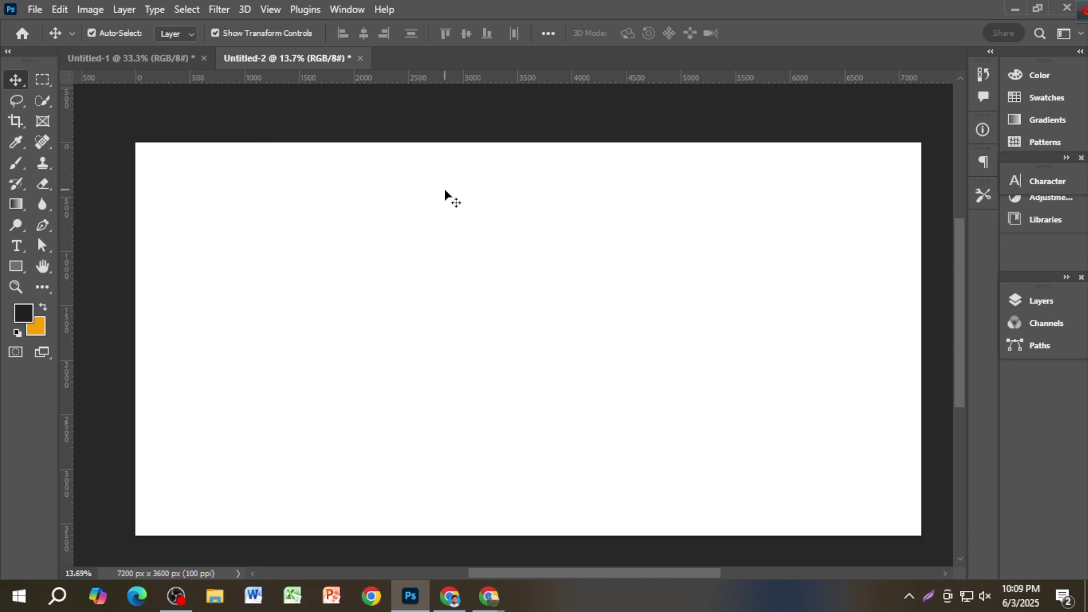
{"action": "key", "text": "F7"}
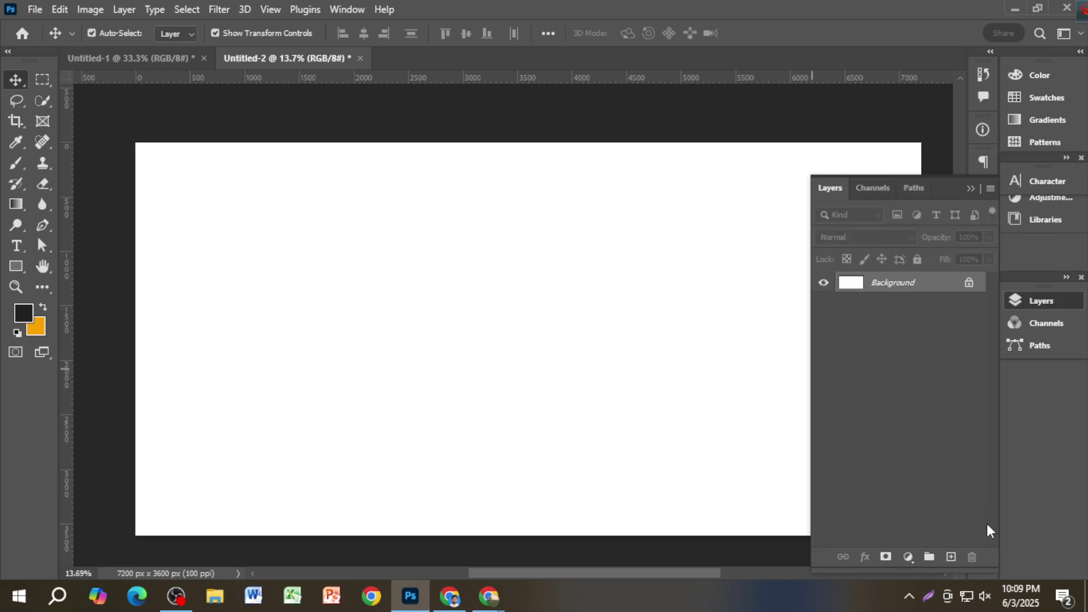
{"action": "left_click", "coordinate": [951, 557]}
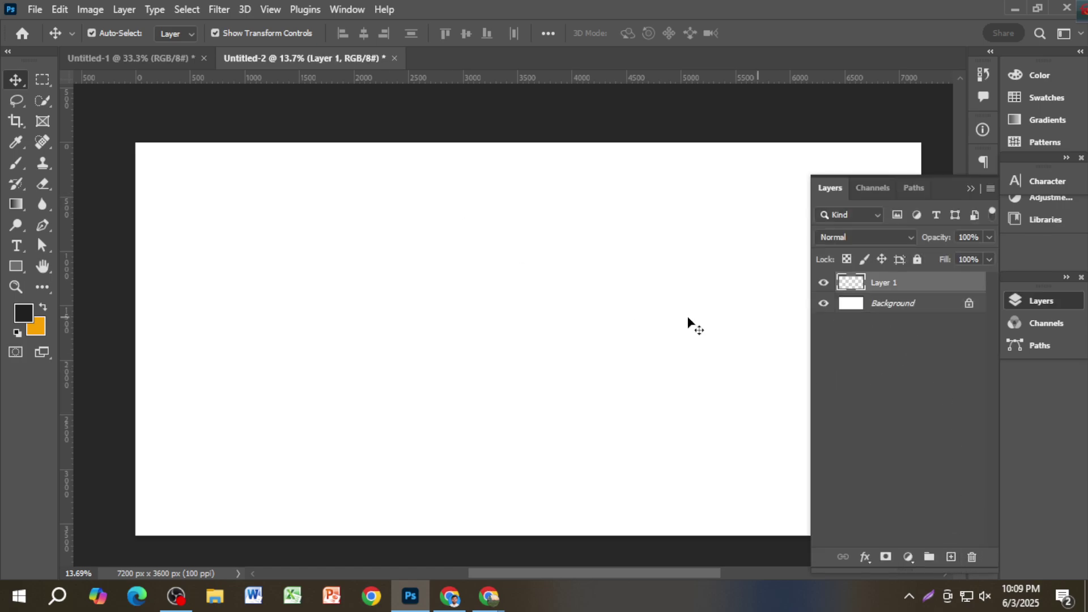
Step: Draw a 70 × 34 inch (7000 × 3400 px) rectangle with the Rectangle tool
{"action": "key", "text": "u"}
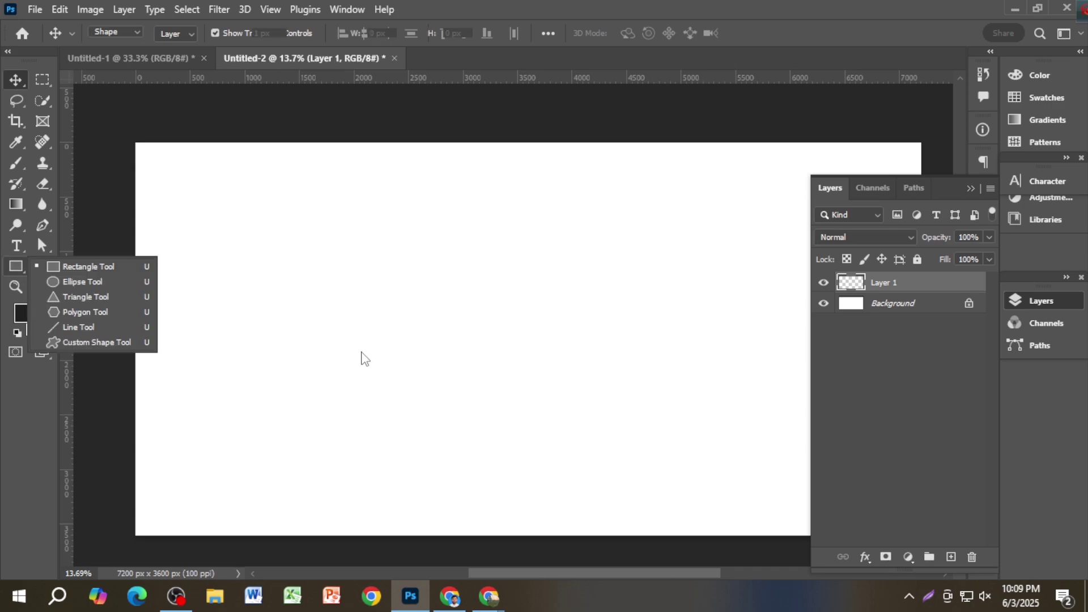
{"action": "left_click", "coordinate": [360, 352]}
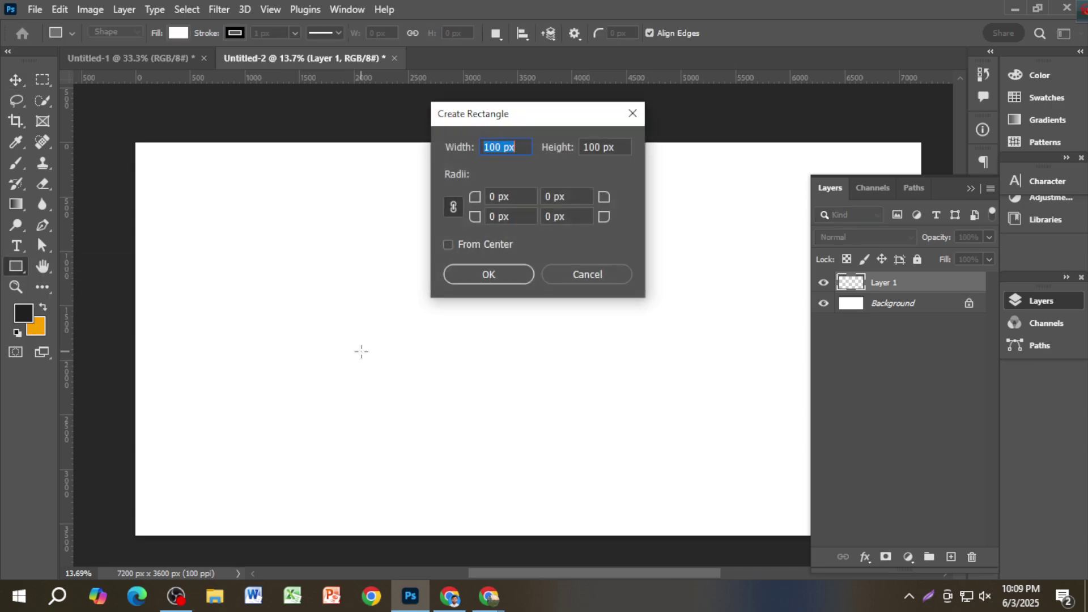
{"action": "left_click", "coordinate": [589, 277]}
{"action": "left_click", "coordinate": [438, 308]}
{"action": "key", "text": "BackSpace"}
{"action": "left_click_drag", "start_coordinate": [617, 147], "coordinate": [574, 153]}
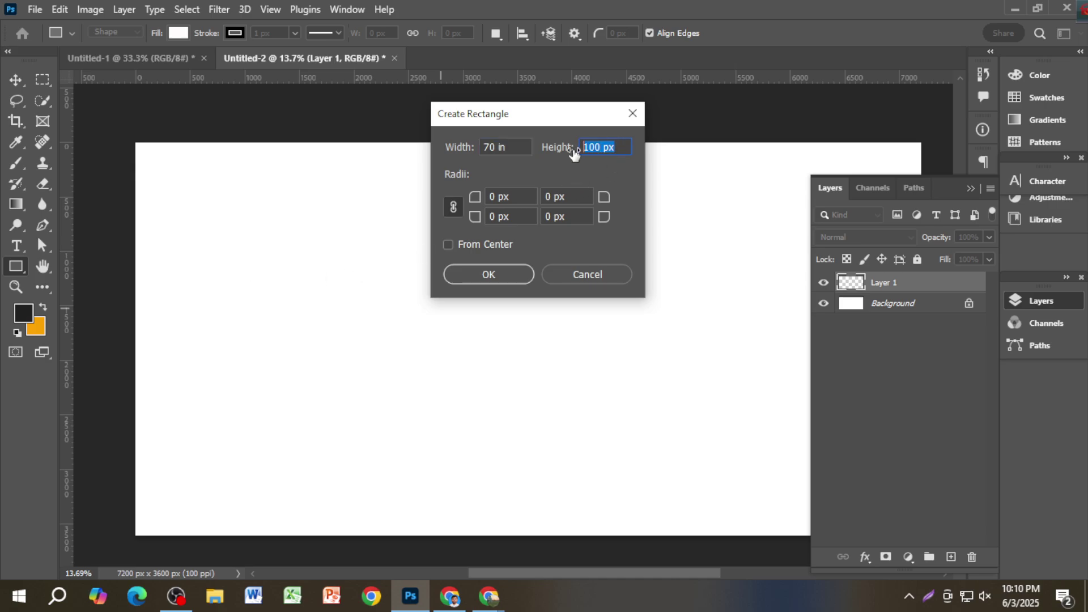
{"action": "type", "text": "3w4"}
{"action": "type", "text": "in"}
{"action": "key", "text": "Return"}
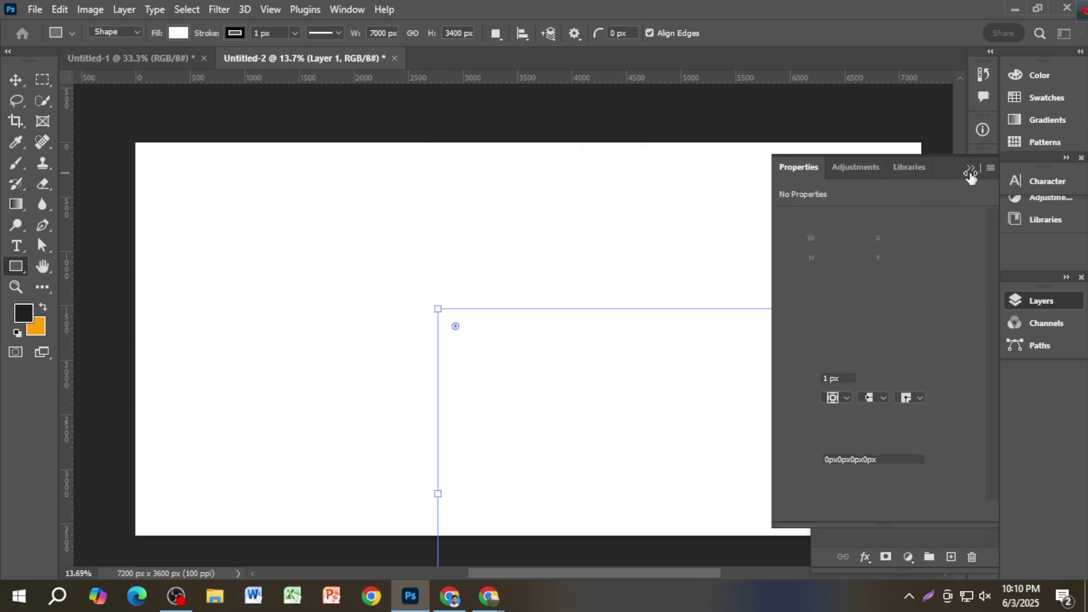
Step: Give the rectangle a salmon fill and no stroke
{"action": "left_click", "coordinate": [974, 168]}
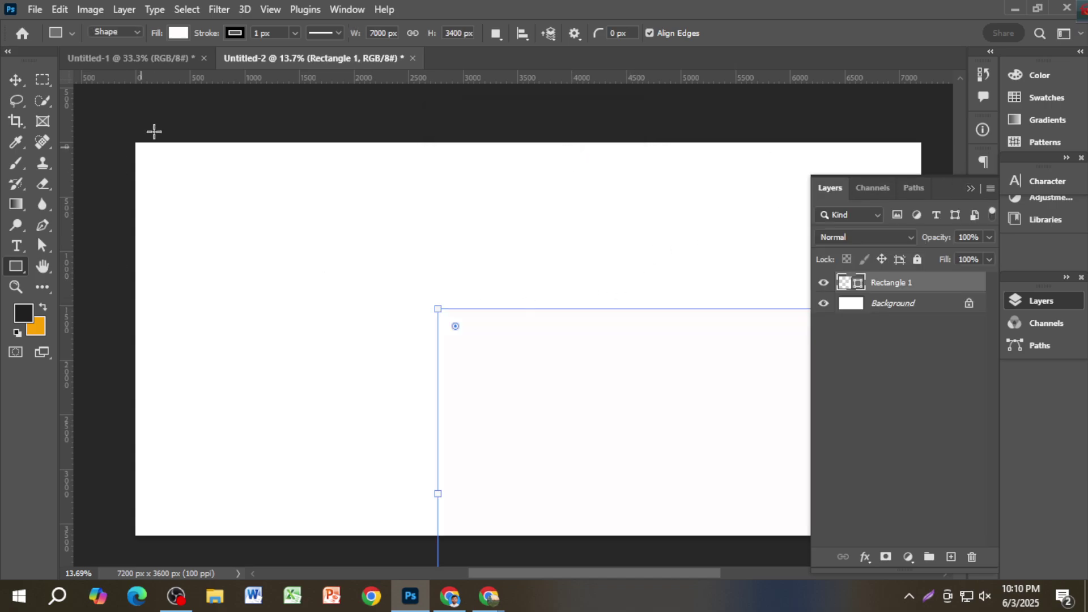
{"action": "left_click", "coordinate": [177, 34]}
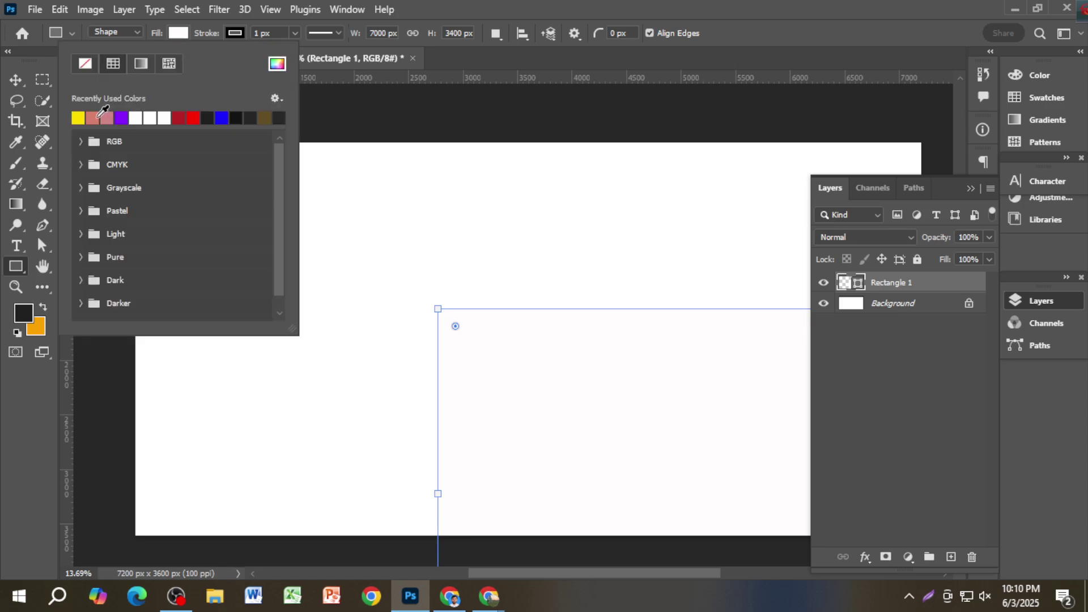
{"action": "left_click", "coordinate": [100, 116]}
{"action": "left_click", "coordinate": [235, 34]}
{"action": "left_click", "coordinate": [142, 64]}
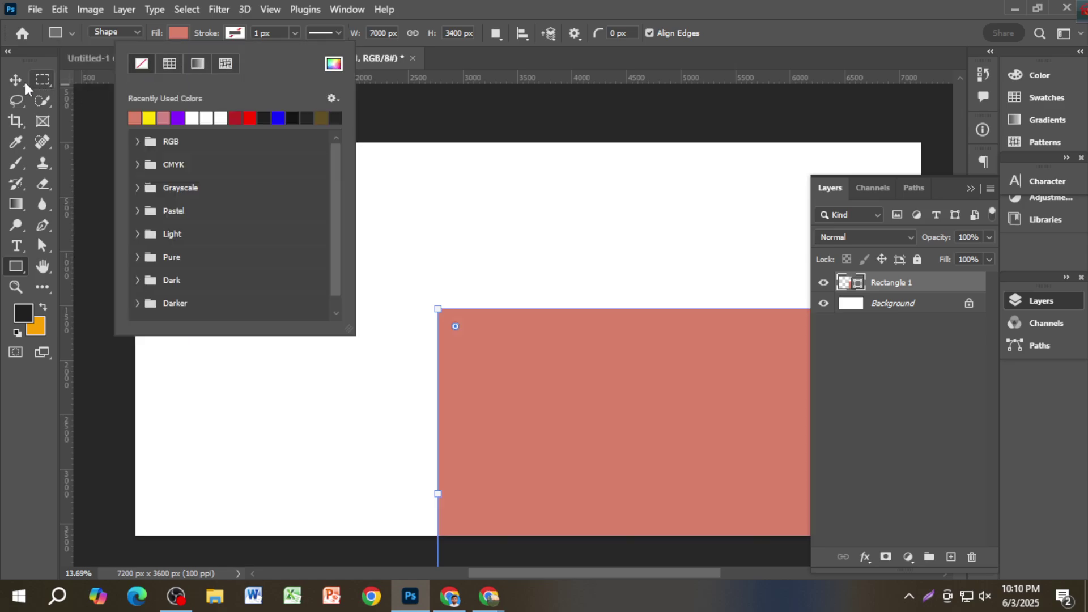
Step: Move the rectangle up-left and align it horizontally centred with the Background layer
{"action": "left_click", "coordinate": [17, 81]}
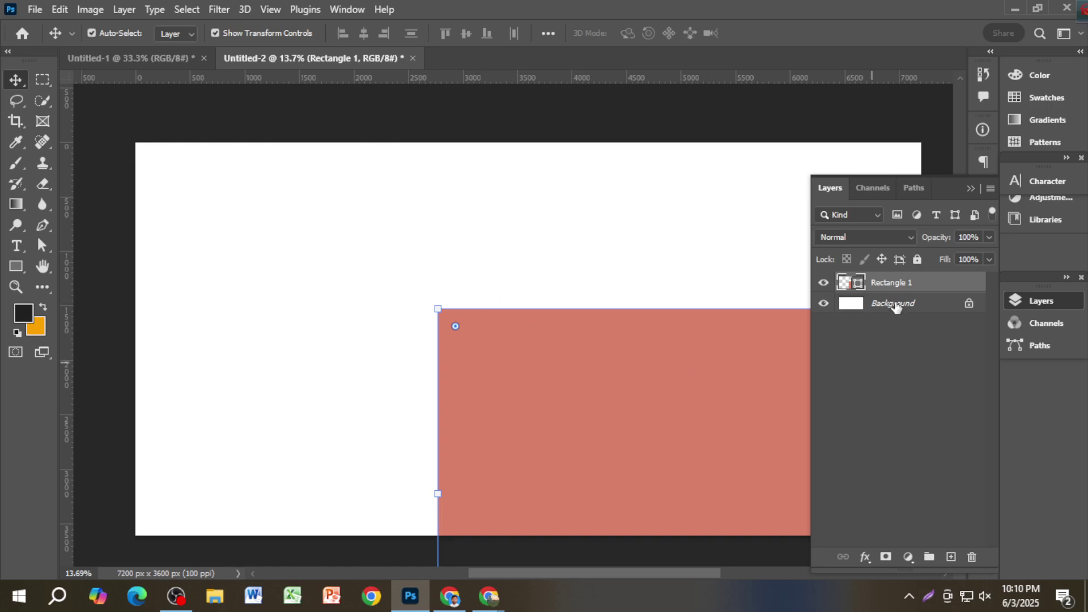
{"action": "key", "text": "ctrl"}
{"action": "left_click", "coordinate": [901, 304], "text": "ctrl"}
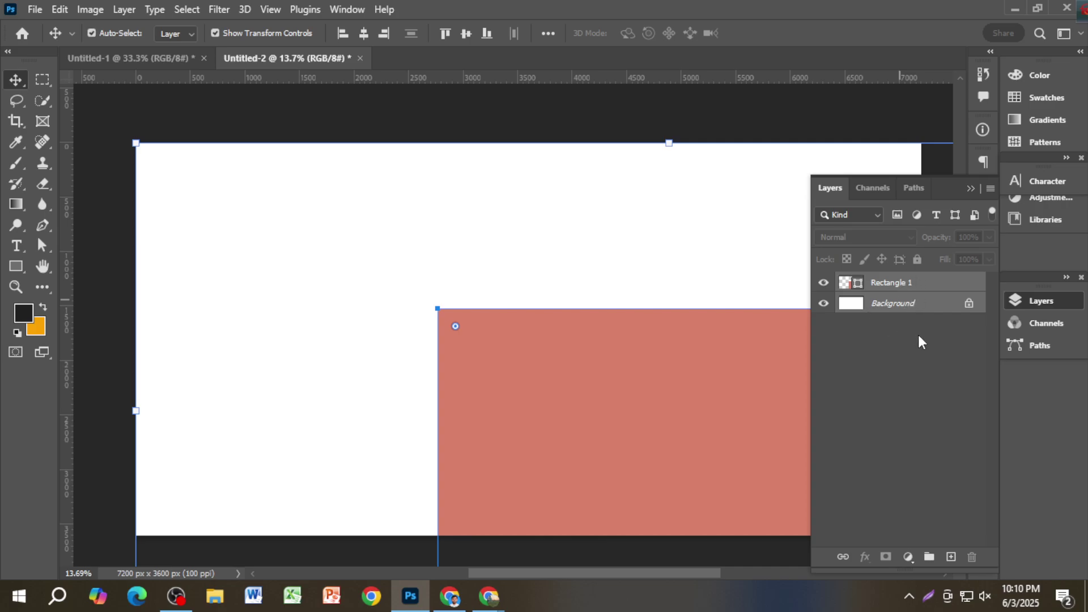
{"action": "left_click", "coordinate": [908, 328]}
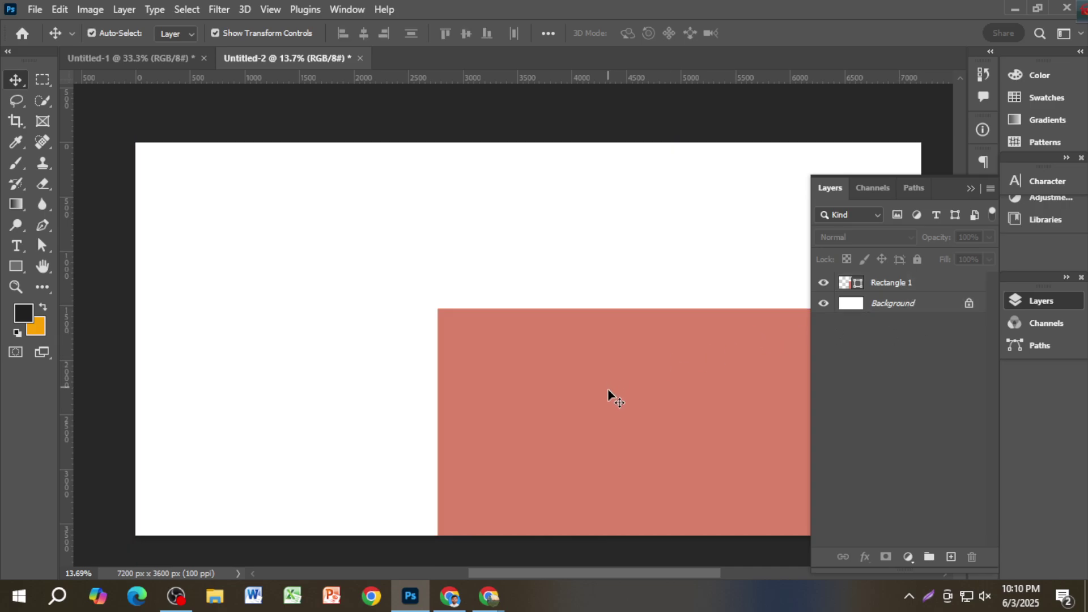
{"action": "left_click", "coordinate": [595, 363]}
{"action": "left_click_drag", "start_coordinate": [594, 363], "coordinate": [409, 277]}
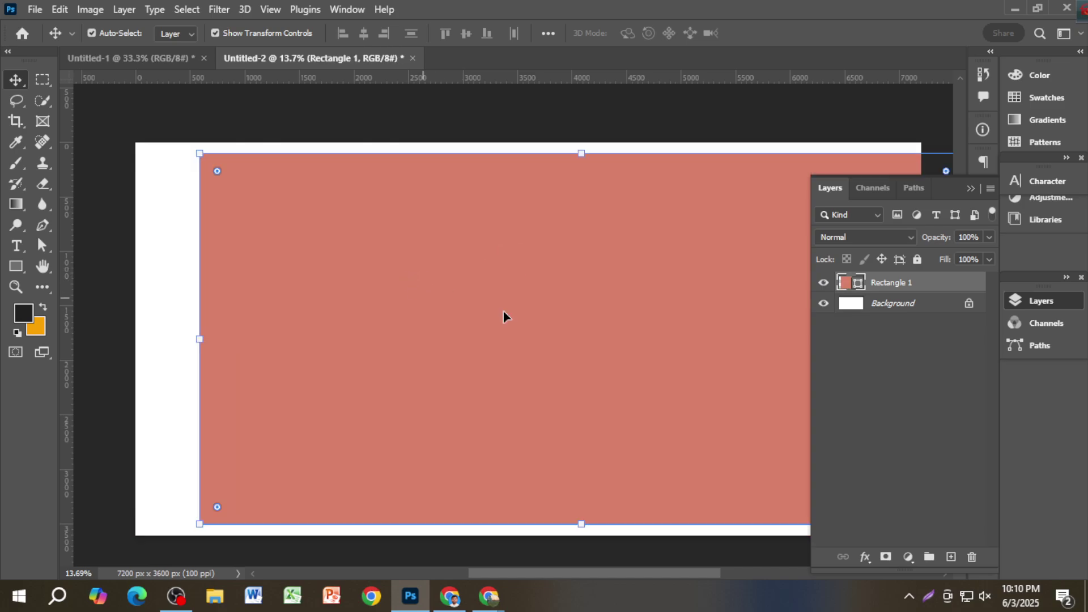
{"action": "left_click", "coordinate": [884, 306], "text": "ctrl"}
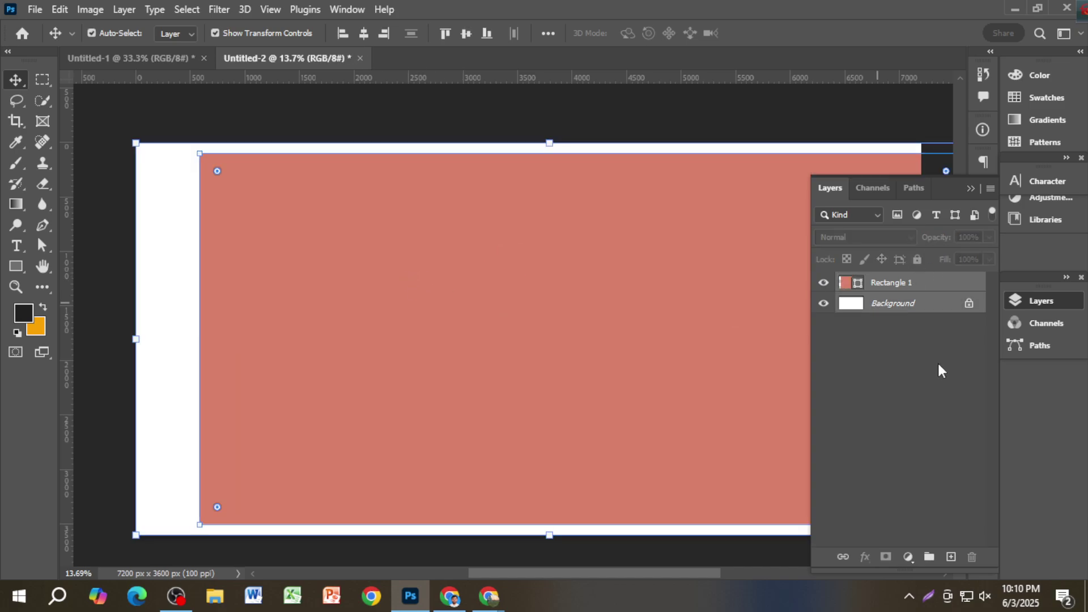
{"action": "left_click", "coordinate": [363, 34]}
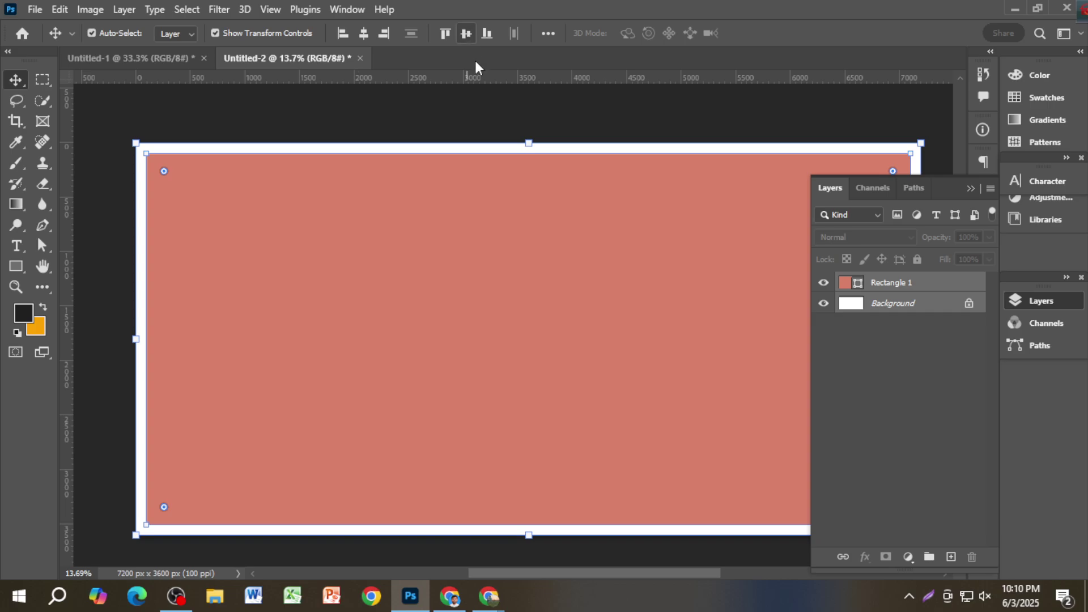
Step: Dismiss the locked-layer warning and reselect the salmon rectangle
{"action": "left_click", "coordinate": [970, 189]}
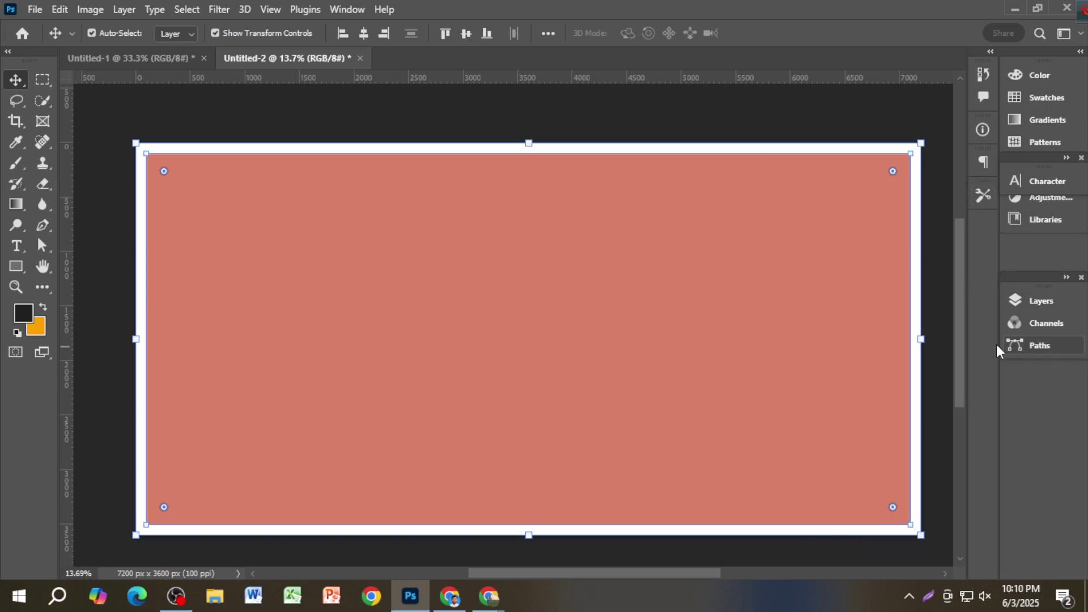
{"action": "left_click", "coordinate": [599, 124]}
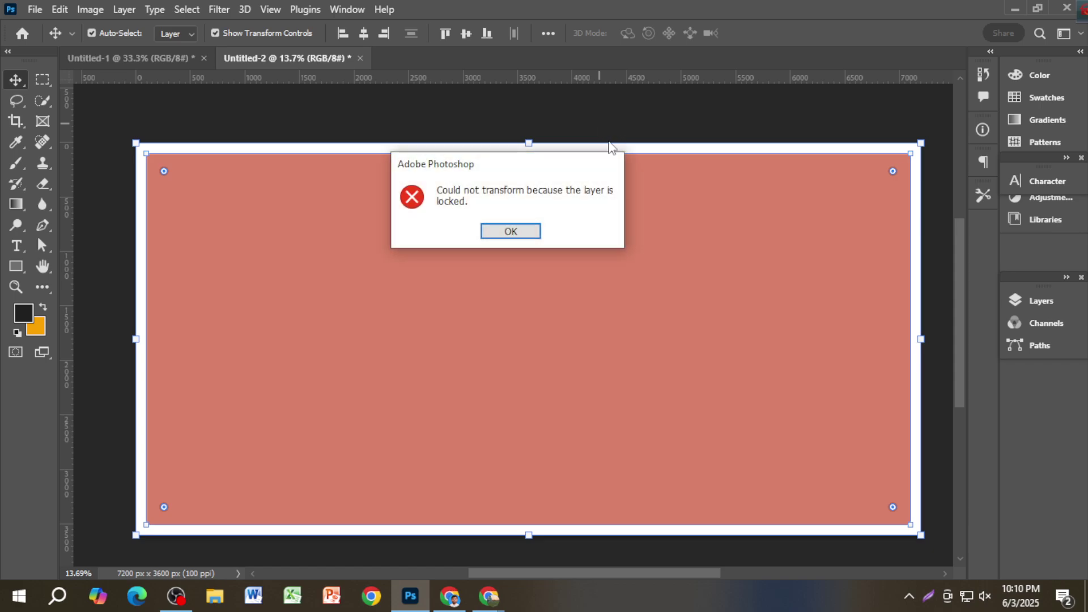
{"action": "left_click", "coordinate": [513, 232]}
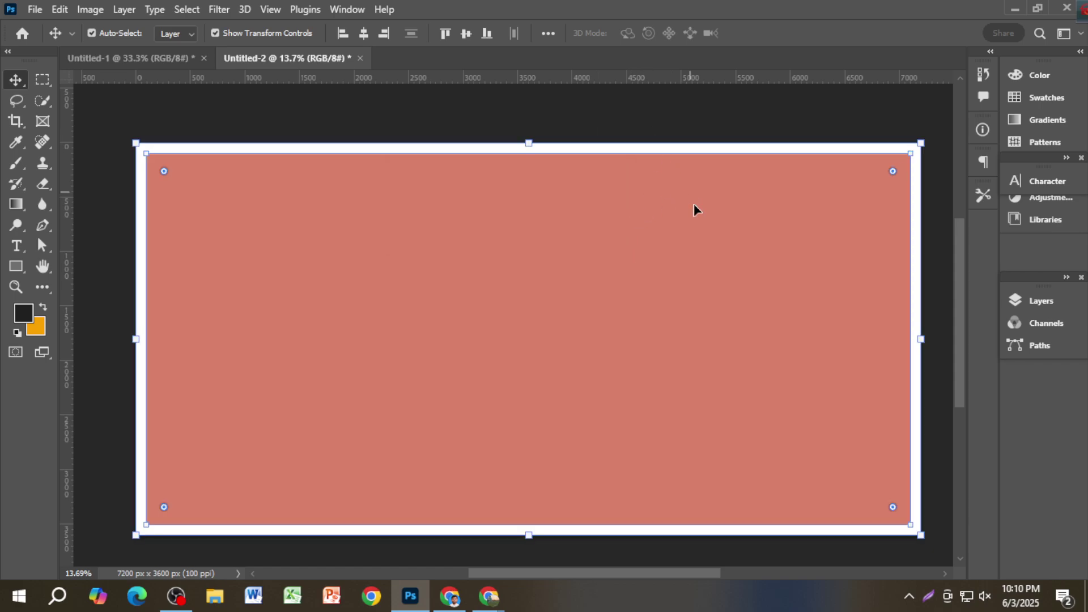
{"action": "left_click", "coordinate": [105, 212]}
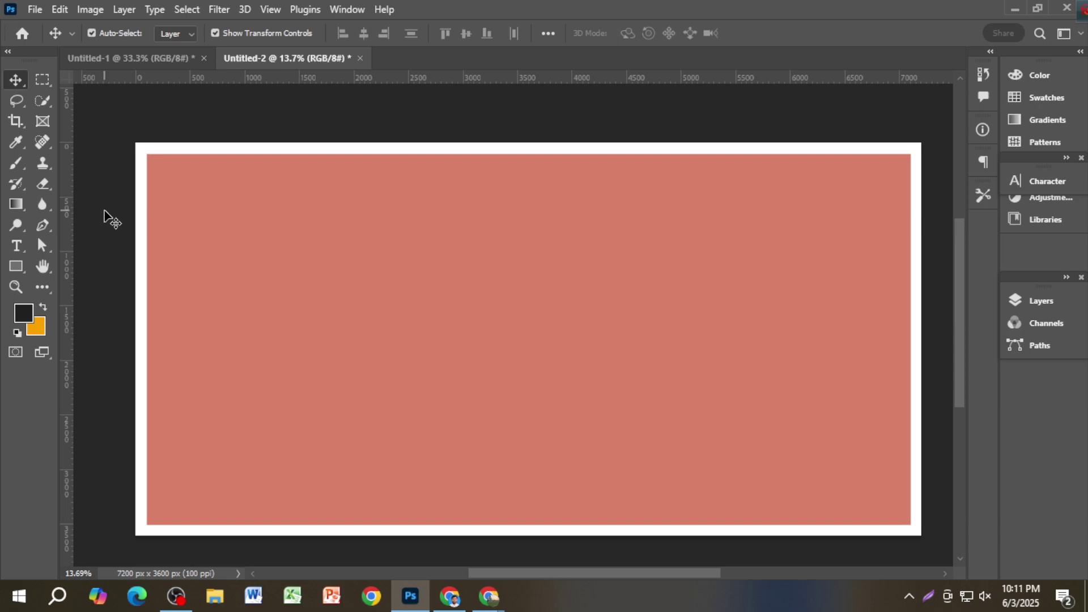
{"action": "left_click", "coordinate": [410, 270]}
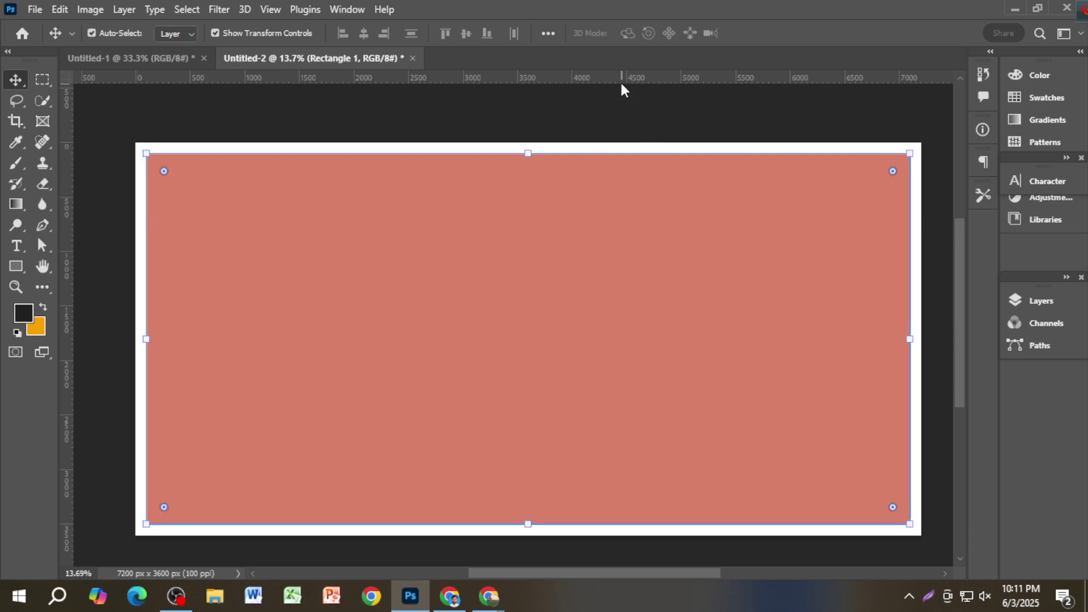
Step: Drag guides to the salmon rectangle's top, bottom and left edges
{"action": "left_click_drag", "start_coordinate": [621, 80], "coordinate": [621, 150]}
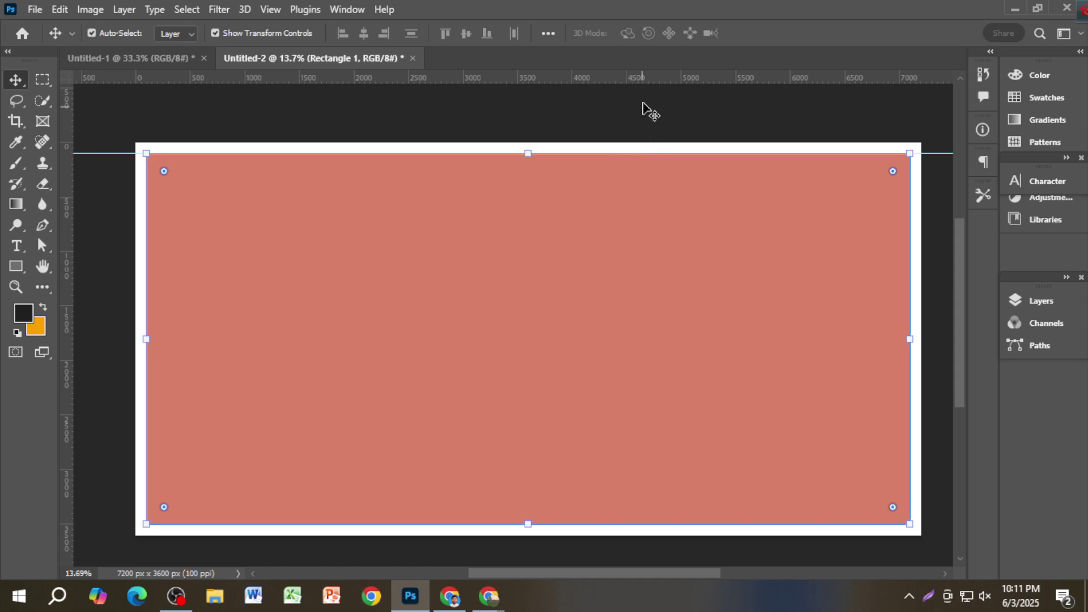
{"action": "left_click_drag", "start_coordinate": [643, 82], "coordinate": [644, 541]}
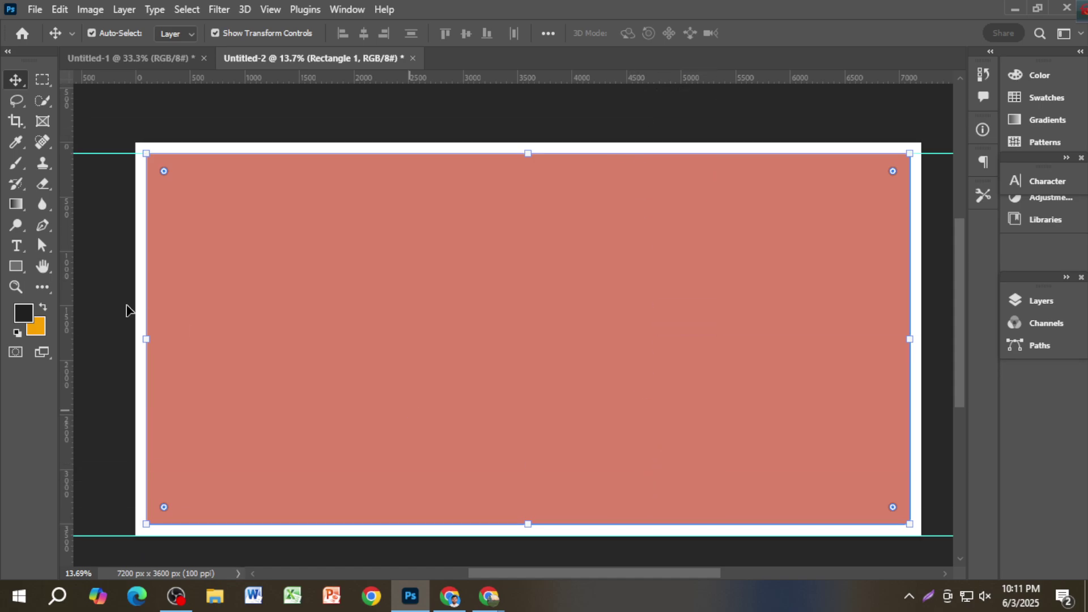
{"action": "left_click_drag", "start_coordinate": [65, 287], "coordinate": [909, 282]}
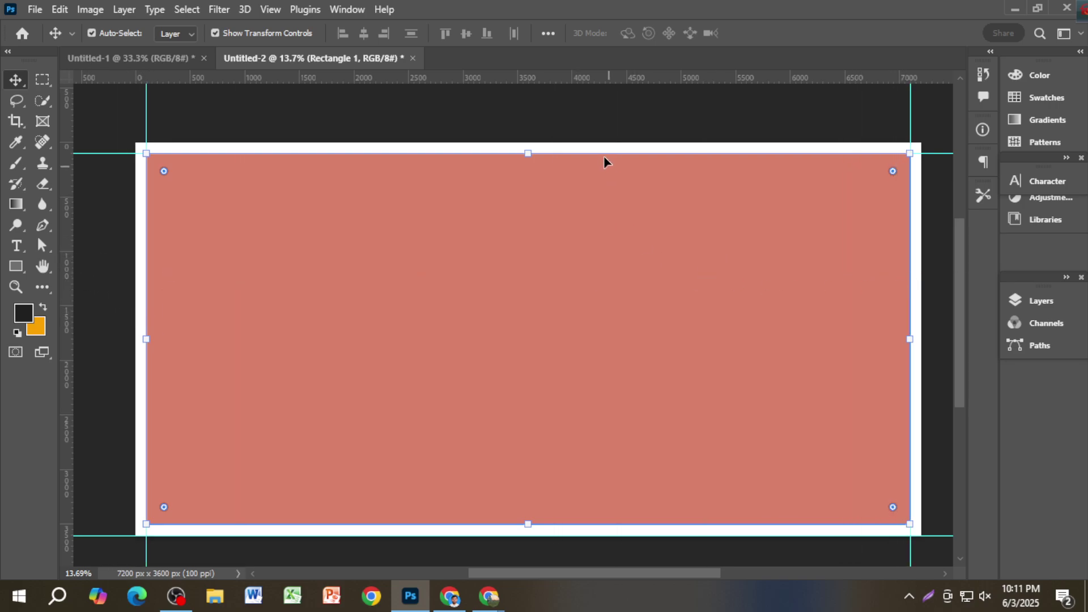
Step: Reselect the salmon rectangle and delete it
{"action": "left_click", "coordinate": [590, 121]}
{"action": "left_click", "coordinate": [573, 233]}
{"action": "key", "text": "Delete"}
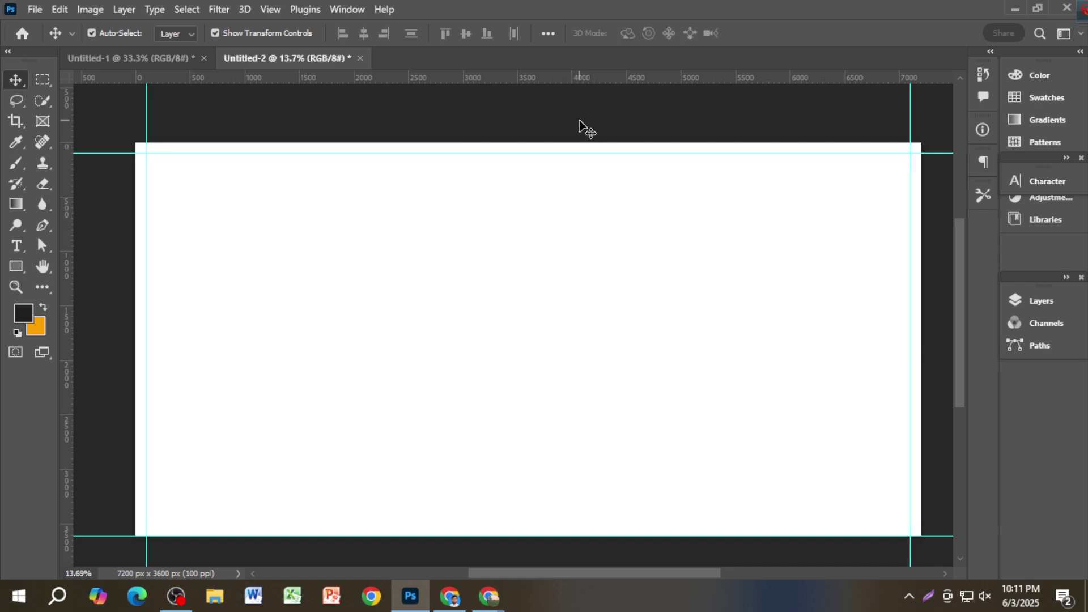
{"action": "key", "text": "ctrl+minus"}
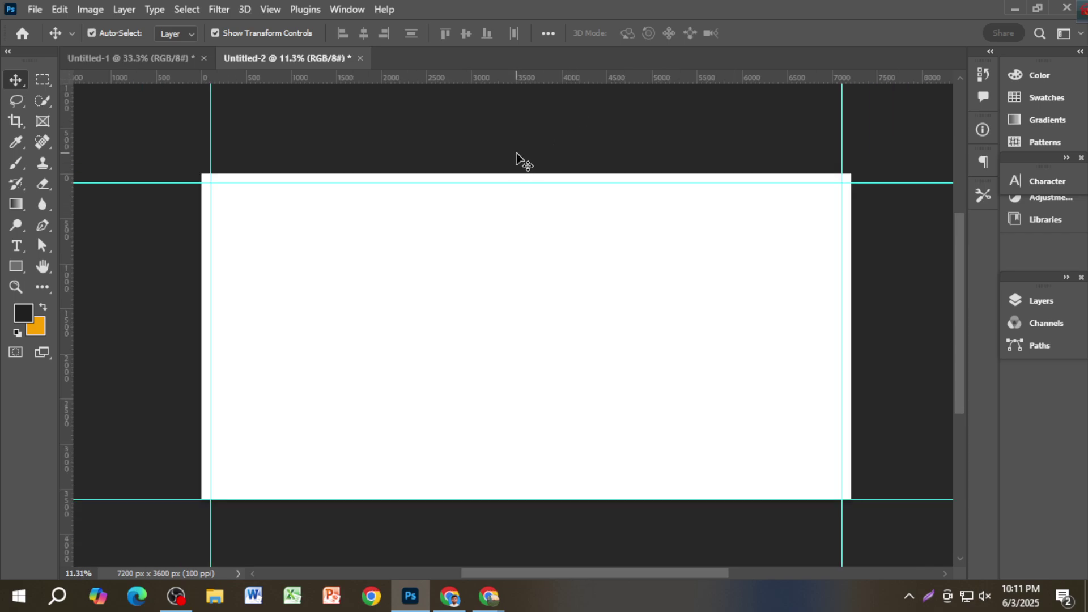
{"action": "scroll", "coordinate": [205, 202], "scroll_direction": "up", "scroll_amount": 2}
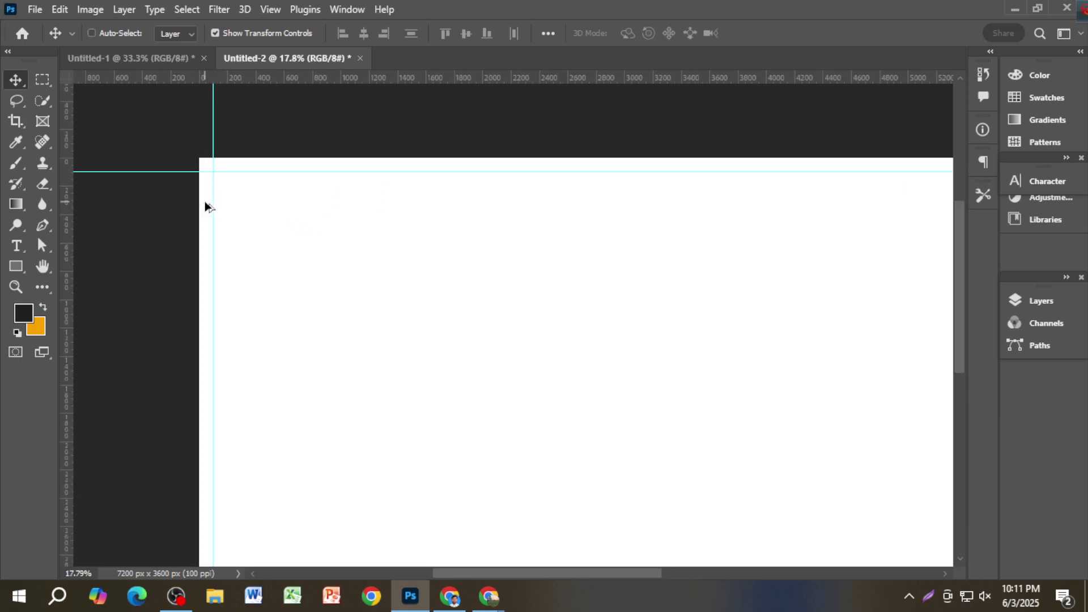
{"action": "scroll", "coordinate": [205, 207], "scroll_direction": "down", "scroll_amount": 3}
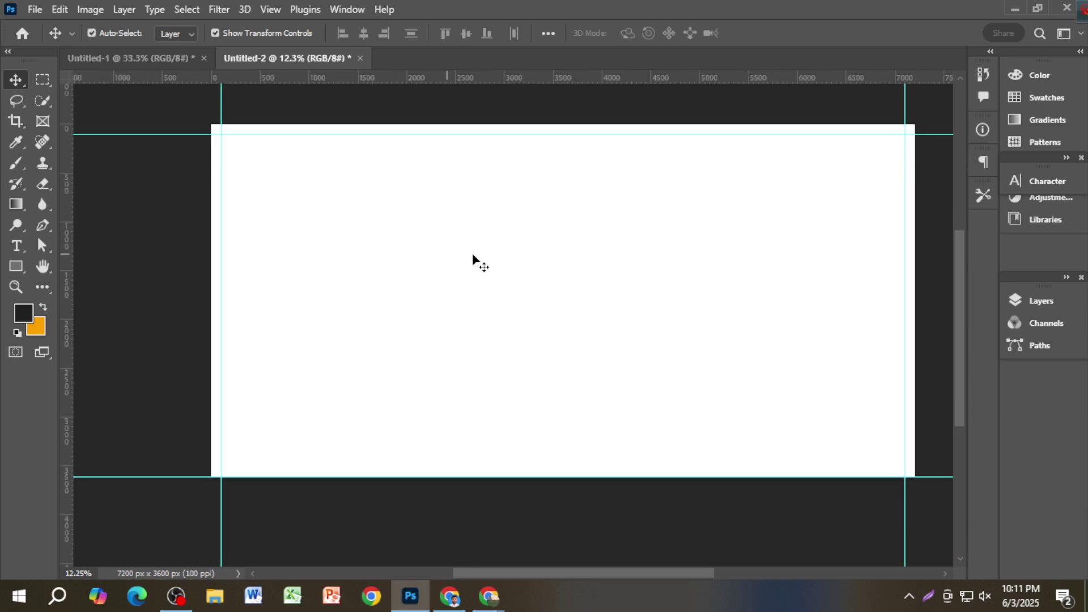
{"action": "scroll", "coordinate": [918, 207], "scroll_direction": "up", "scroll_amount": 2}
{"action": "scroll", "coordinate": [912, 204], "scroll_direction": "down", "scroll_amount": 2}
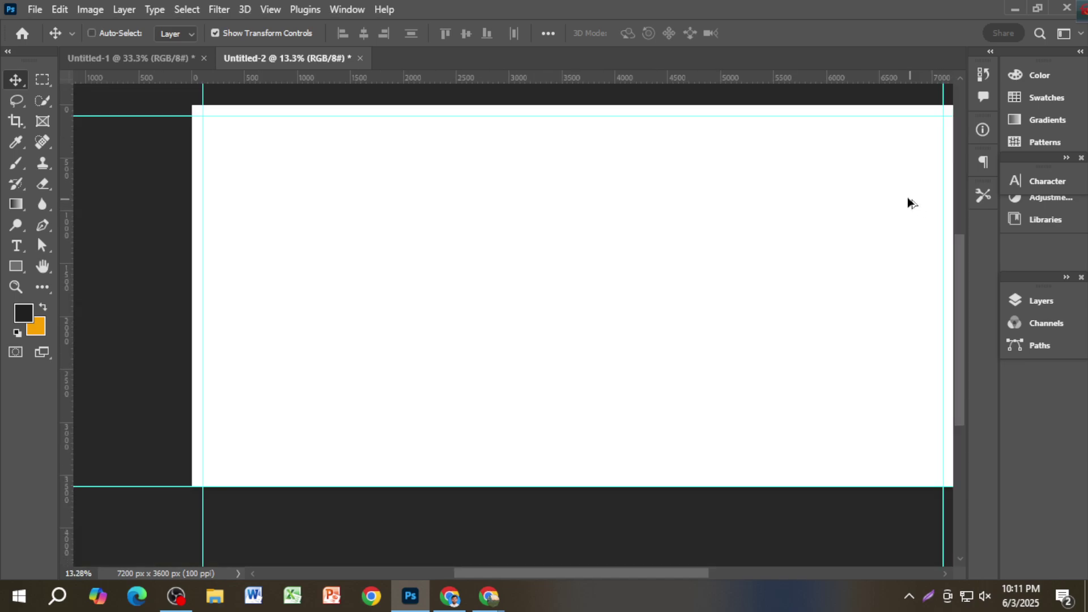
{"action": "scroll", "coordinate": [896, 205], "scroll_direction": "up", "scroll_amount": 1}
{"action": "scroll", "coordinate": [793, 238], "scroll_direction": "down", "scroll_amount": 2}
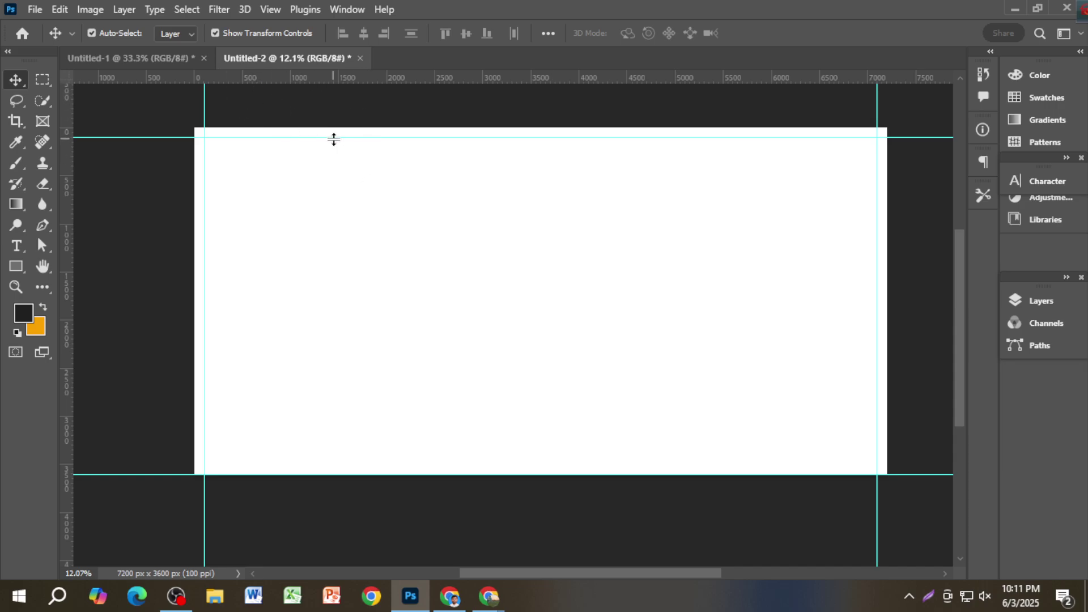
{"action": "left_click", "coordinate": [154, 62]}
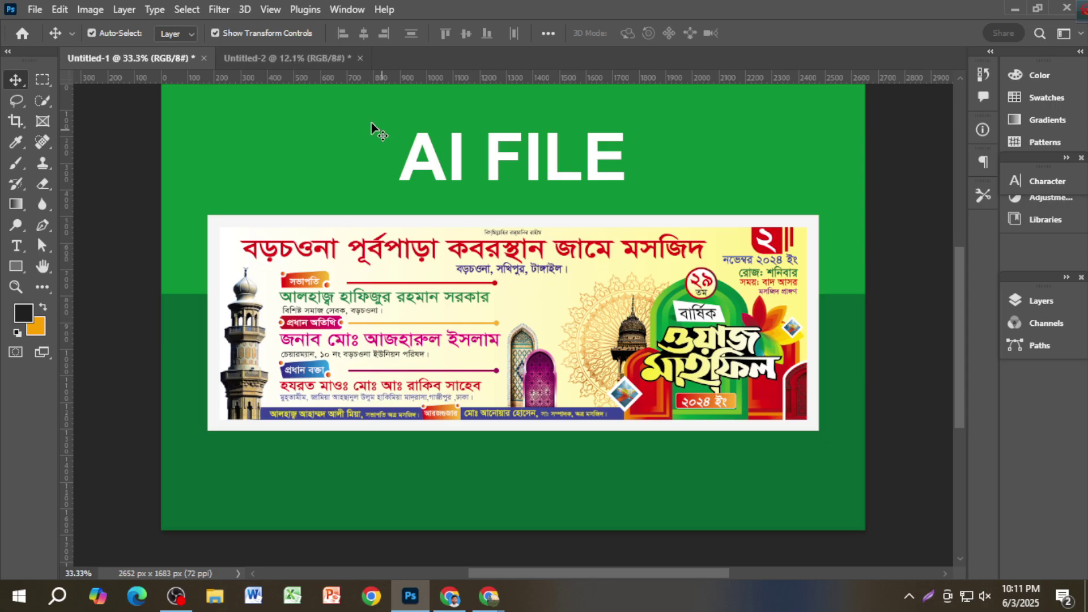
{"action": "left_click", "coordinate": [313, 59]}
{"action": "scroll", "coordinate": [476, 244], "scroll_direction": "up", "scroll_amount": 1}
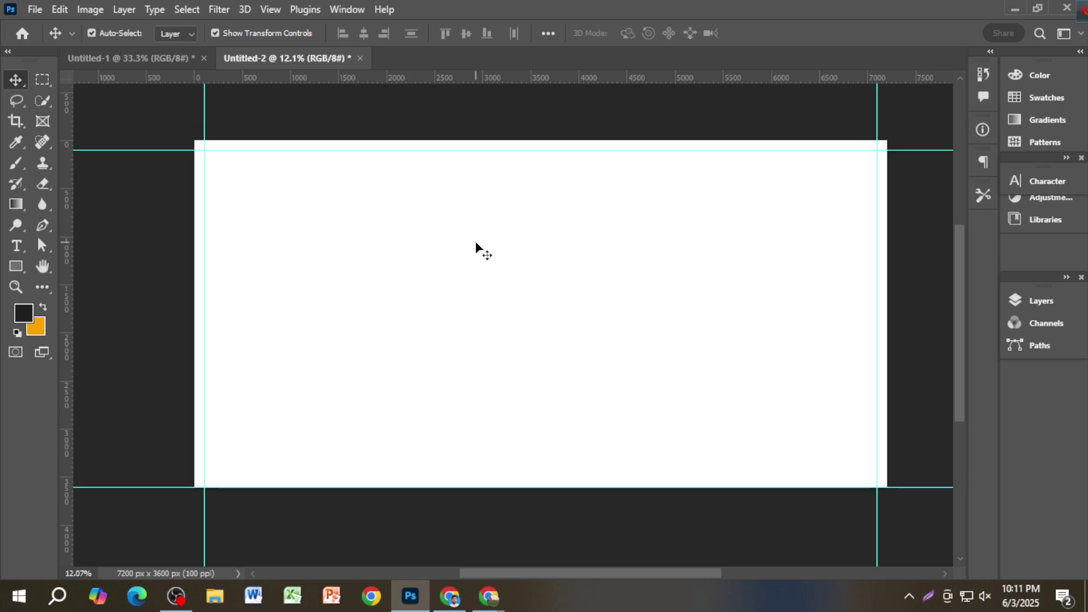
{"action": "left_click", "coordinate": [16, 266]}
Step: Draw a rectangle covering the whole canvas and switch its fill to a gradient
{"action": "left_click_drag", "start_coordinate": [173, 131], "coordinate": [904, 499]}
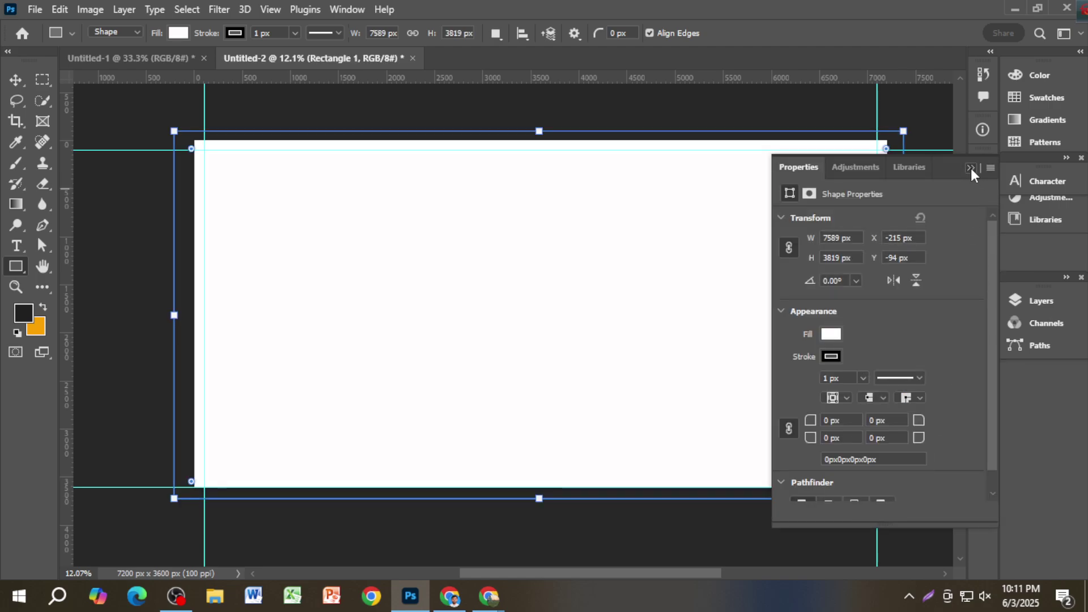
{"action": "left_click", "coordinate": [971, 168]}
{"action": "left_click", "coordinate": [179, 33]}
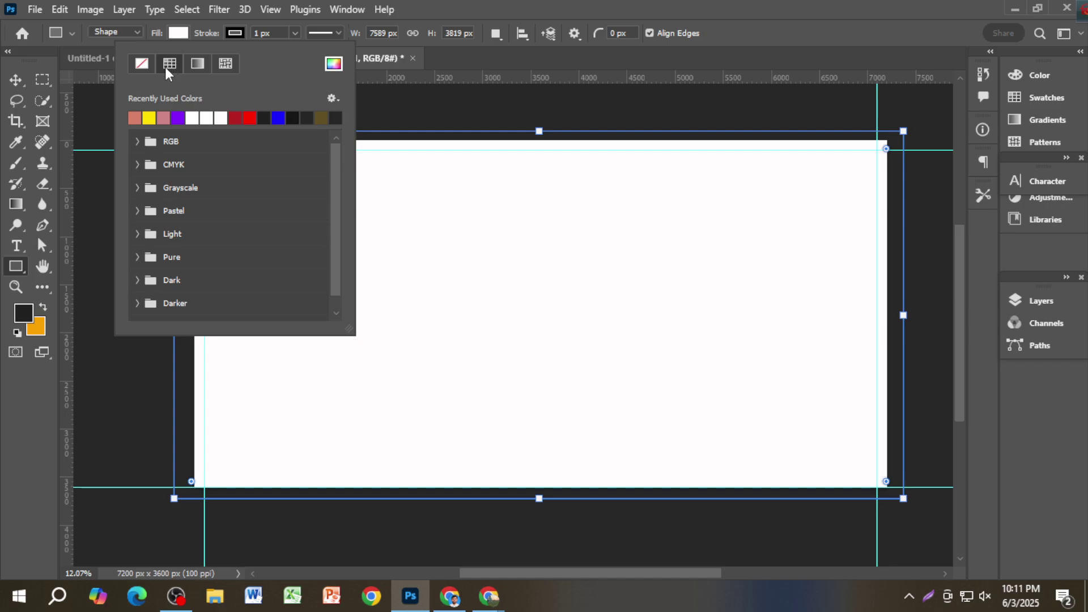
{"action": "left_click", "coordinate": [178, 34]}
{"action": "left_click", "coordinate": [178, 34]}
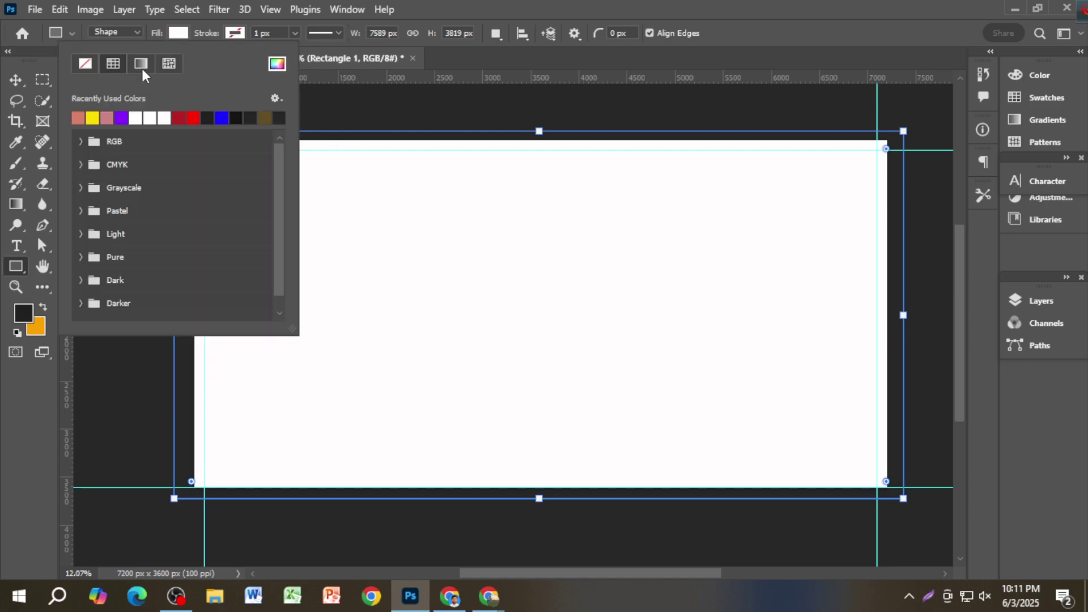
{"action": "left_click", "coordinate": [141, 66]}
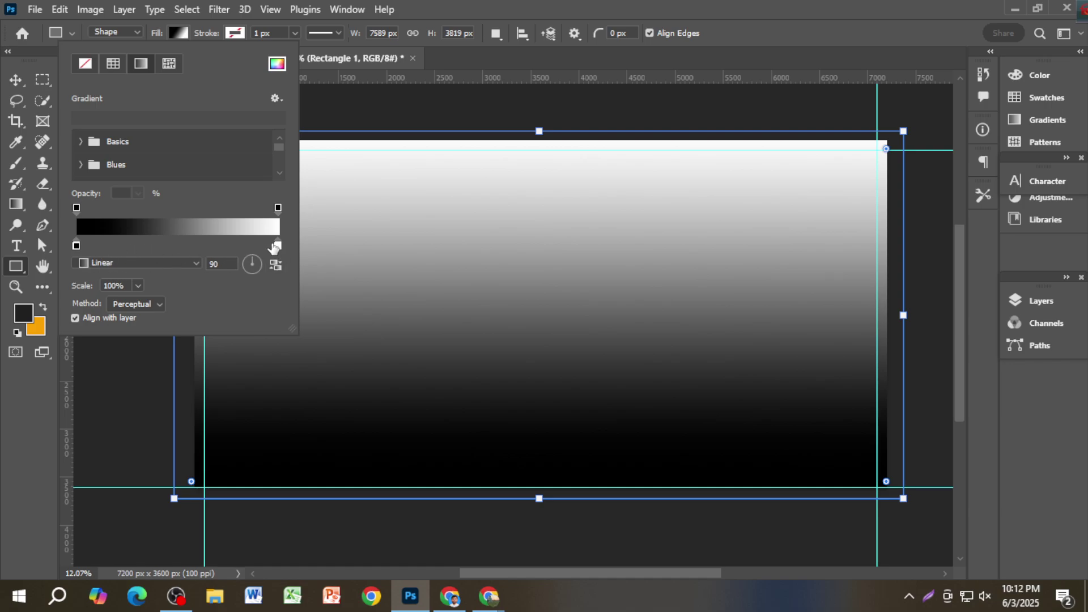
Step: Set the gradient's right stop to pink and its left stop to near-white fbf5f5
{"action": "left_click", "coordinate": [278, 248]}
{"action": "double_click", "coordinate": [278, 247]}
{"action": "left_click", "coordinate": [786, 311]}
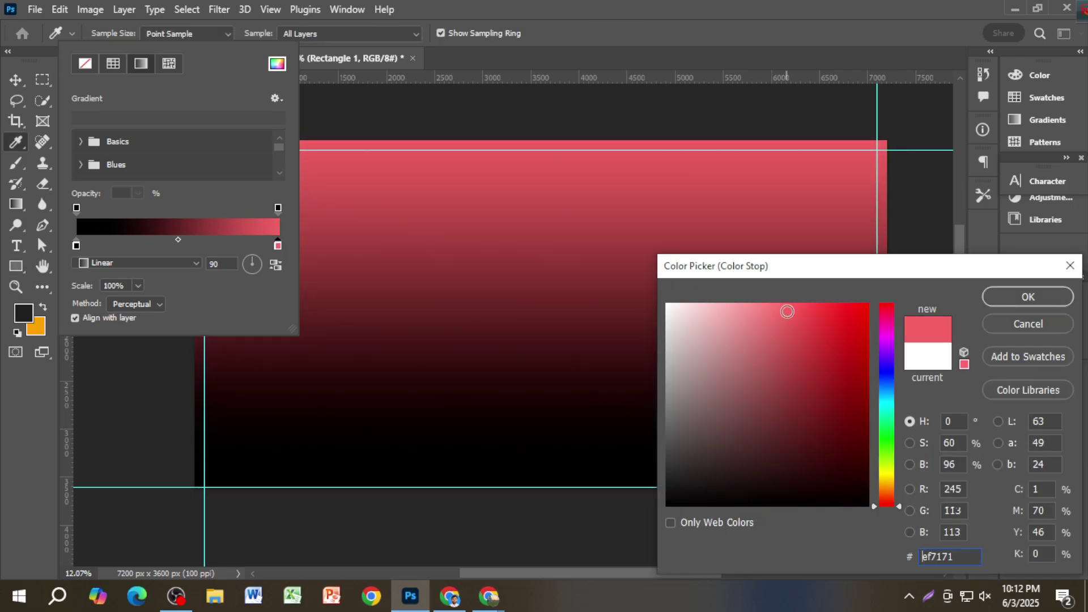
{"action": "left_click", "coordinate": [1028, 297]}
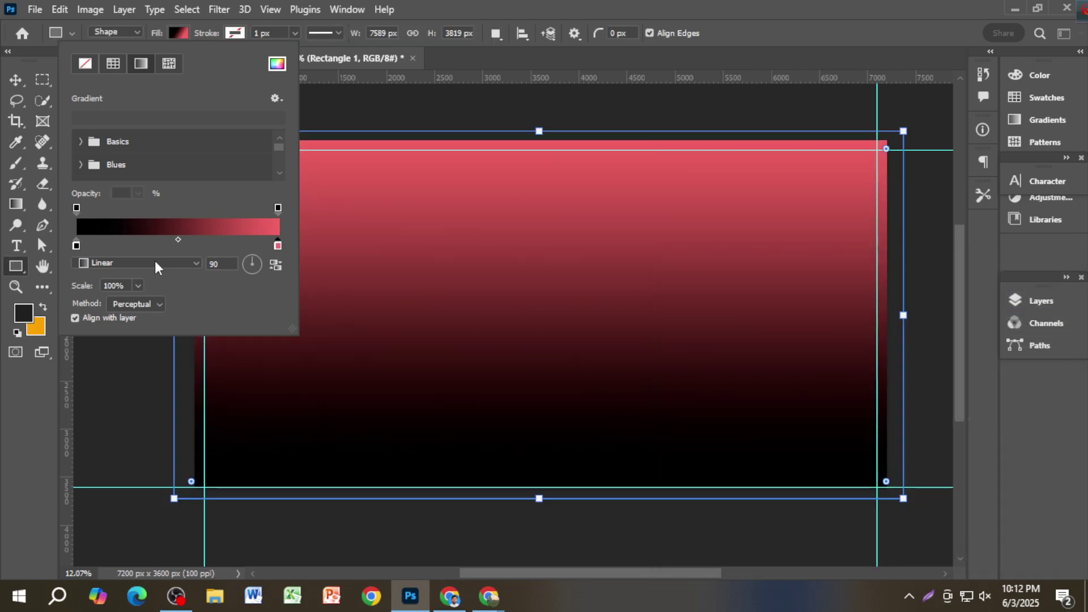
{"action": "left_click", "coordinate": [76, 247]}
{"action": "double_click", "coordinate": [76, 247]}
{"action": "left_click", "coordinate": [693, 322]}
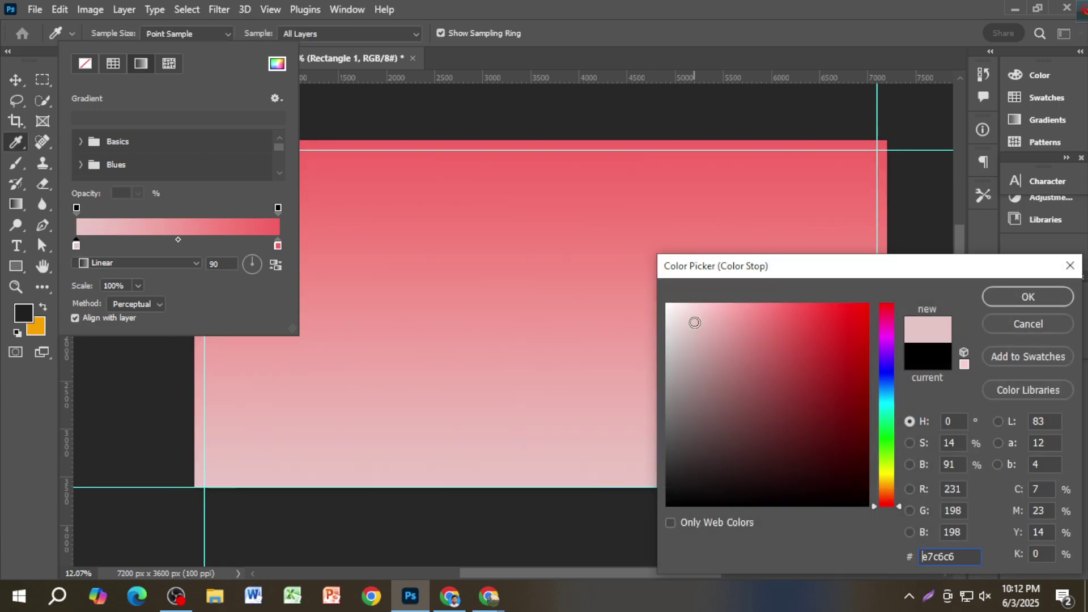
{"action": "left_click_drag", "start_coordinate": [693, 322], "coordinate": [670, 306]}
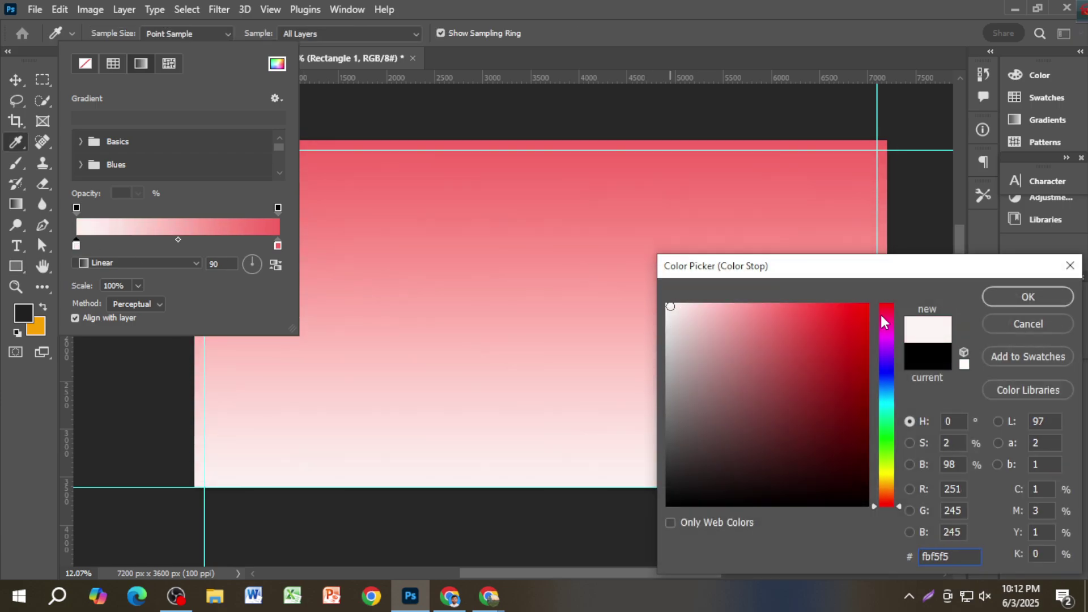
{"action": "left_click", "coordinate": [997, 301]}
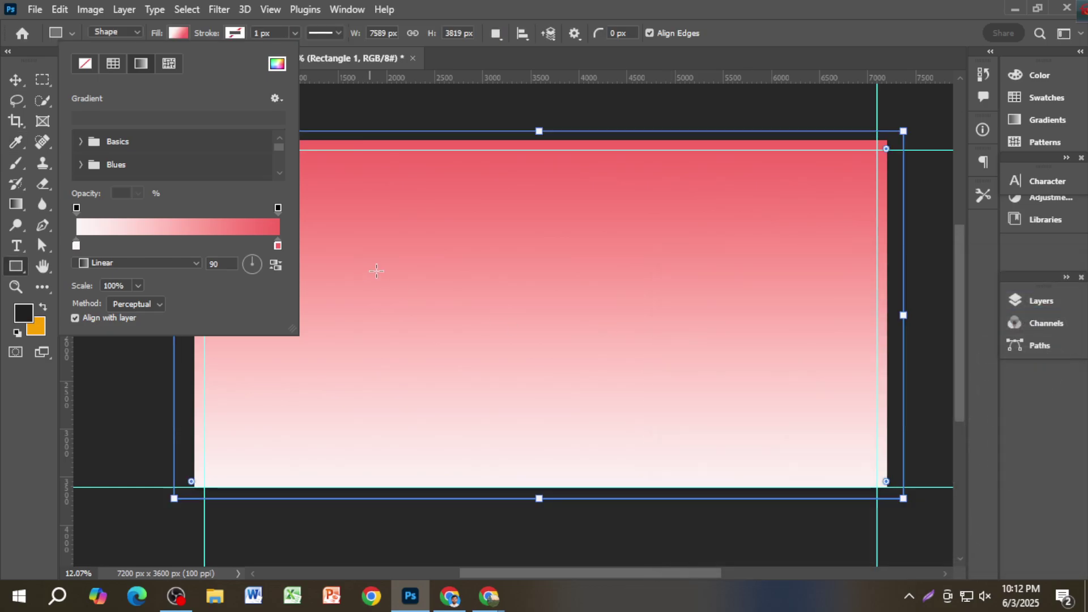
Step: Angle the gradient at 45° and make the right stop bright yellow fef858, shifted left
{"action": "left_click_drag", "start_coordinate": [262, 268], "coordinate": [260, 268]}
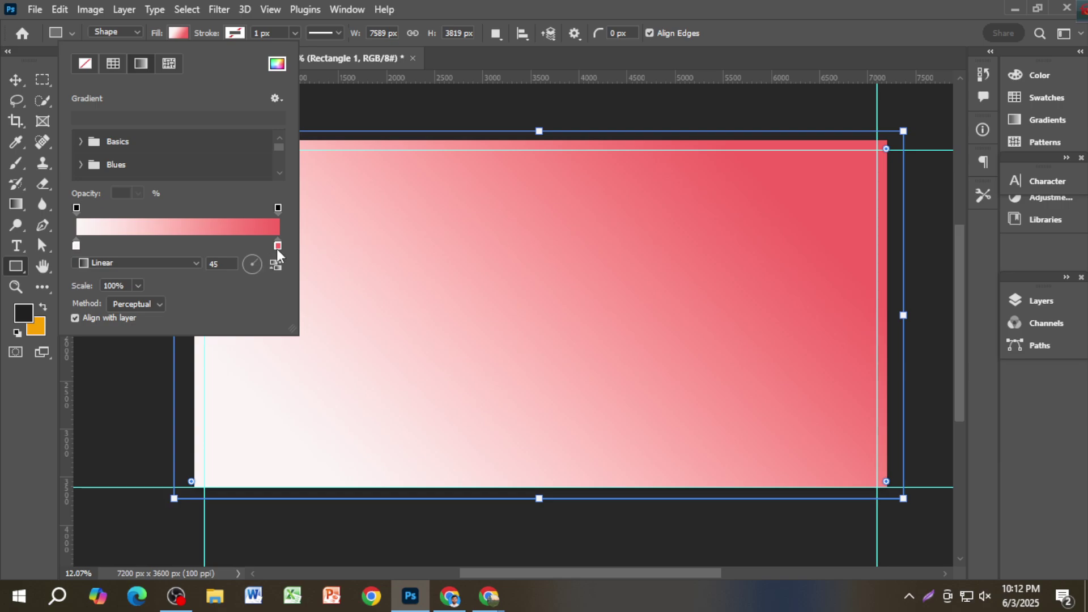
{"action": "double_click", "coordinate": [277, 246]}
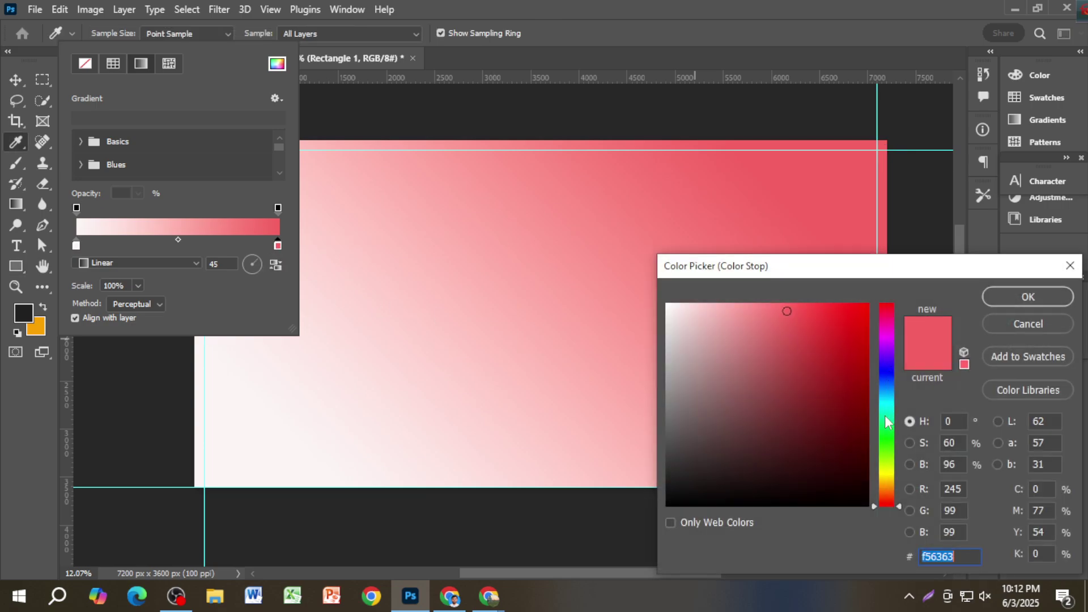
{"action": "left_click", "coordinate": [888, 473]}
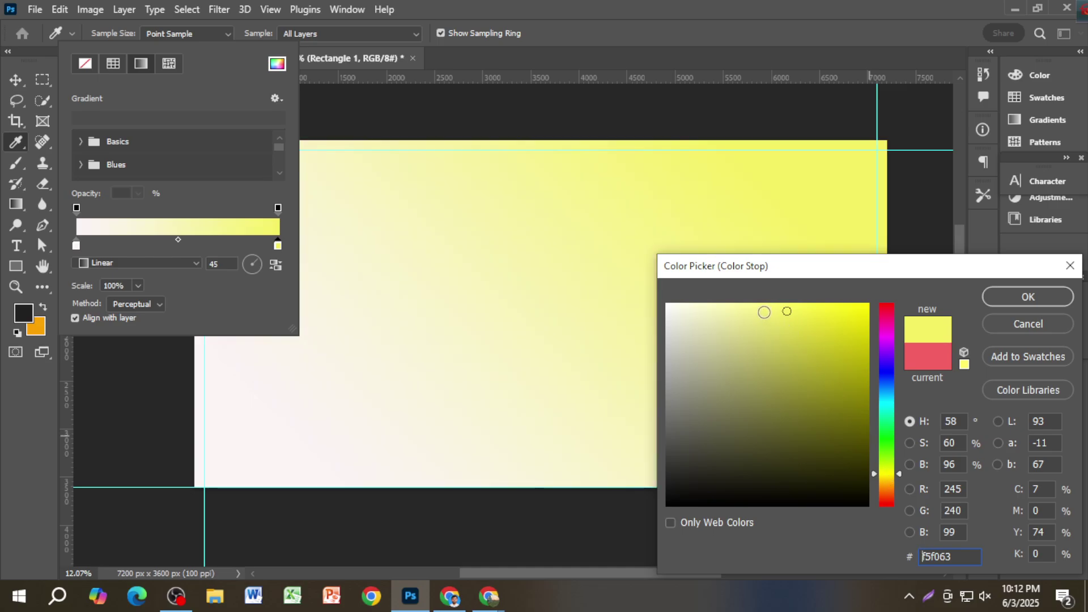
{"action": "mouse_move", "coordinate": [798, 305]}
{"action": "left_mouse_down"}
{"action": "mouse_move", "coordinate": [814, 305]}
{"action": "mouse_move", "coordinate": [799, 304]}
{"action": "left_mouse_up"}
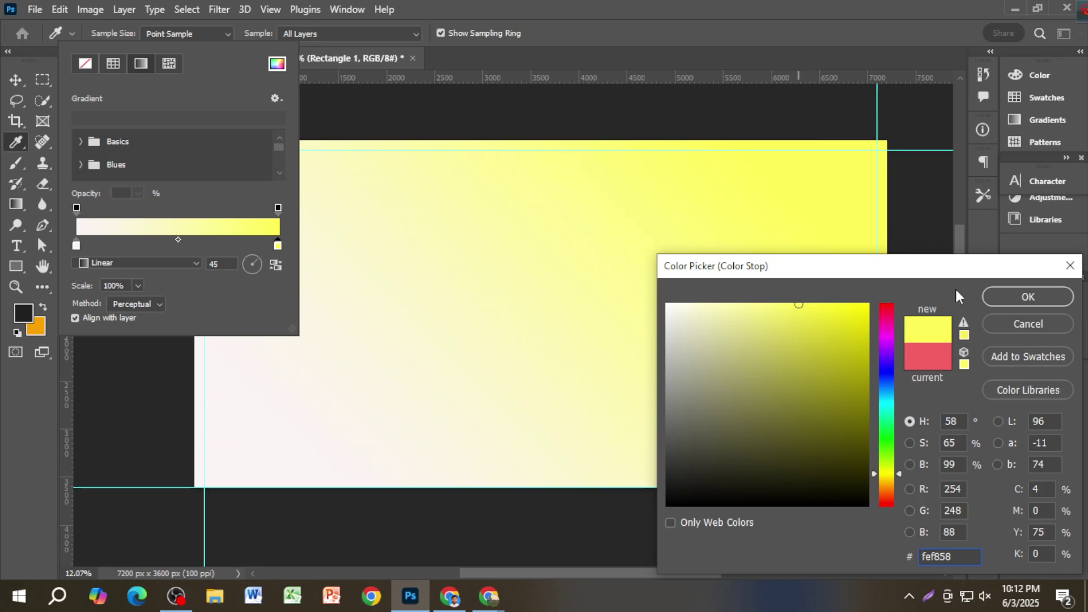
{"action": "left_click", "coordinate": [1024, 300]}
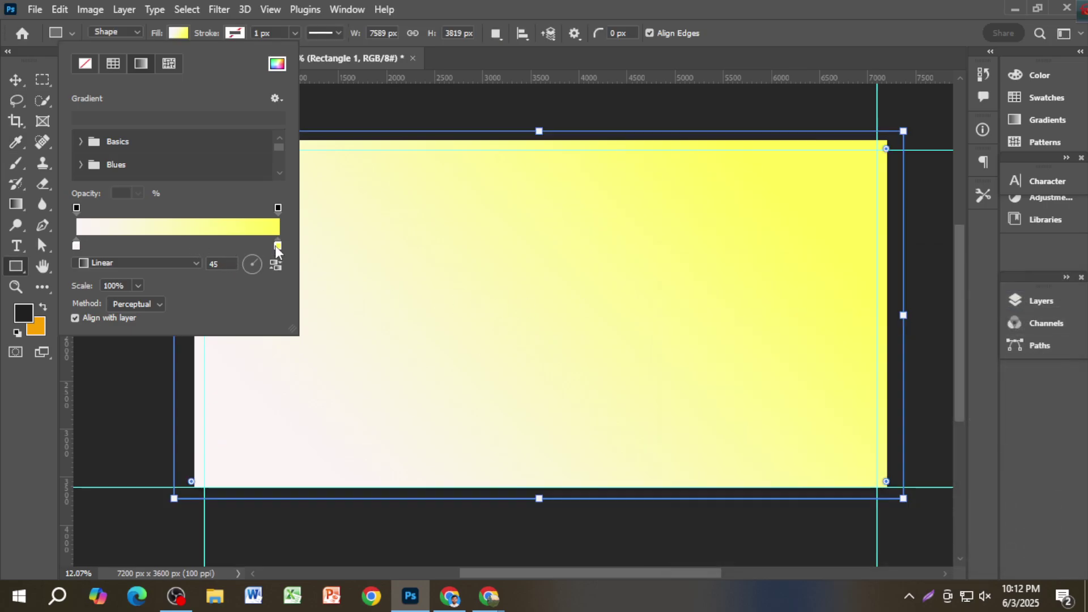
{"action": "left_click_drag", "start_coordinate": [277, 249], "coordinate": [248, 248]}
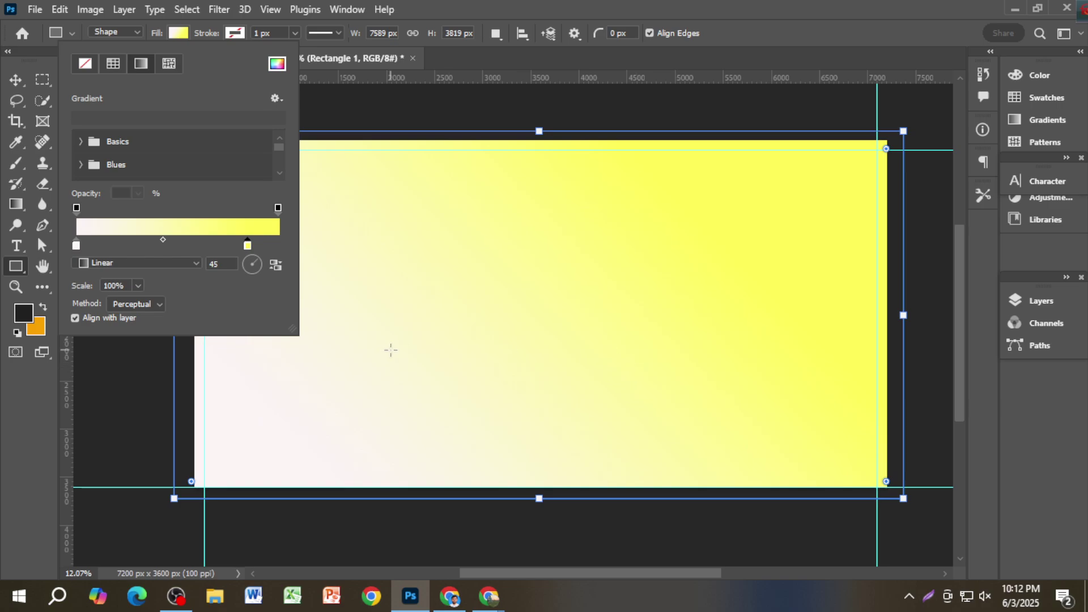
Step: Reselect the background rectangle after briefly viewing the Untitled-1 reference
{"action": "left_click", "coordinate": [16, 80]}
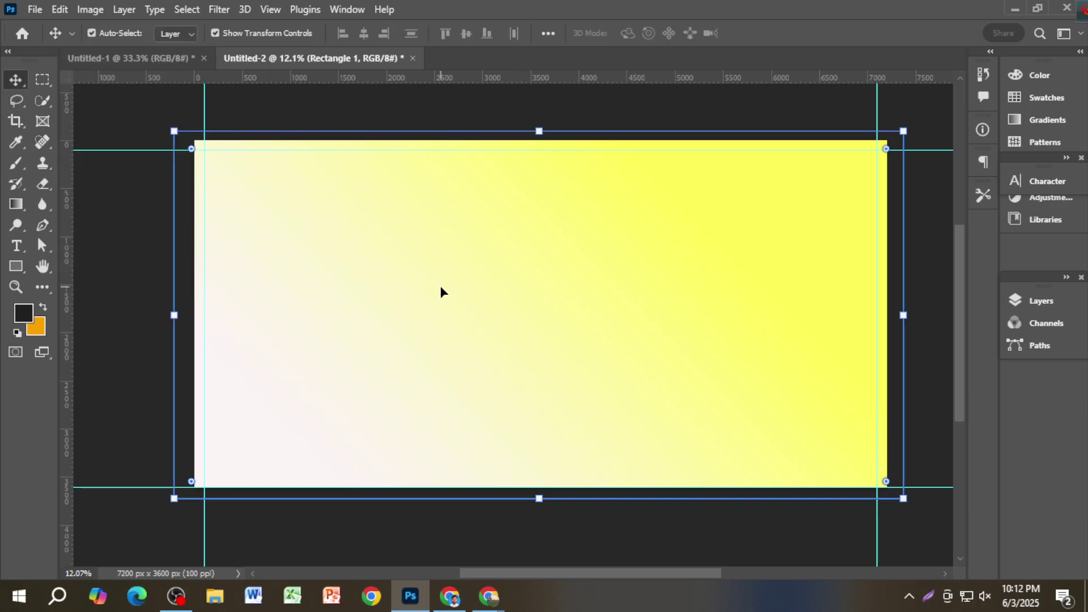
{"action": "left_click", "coordinate": [122, 235]}
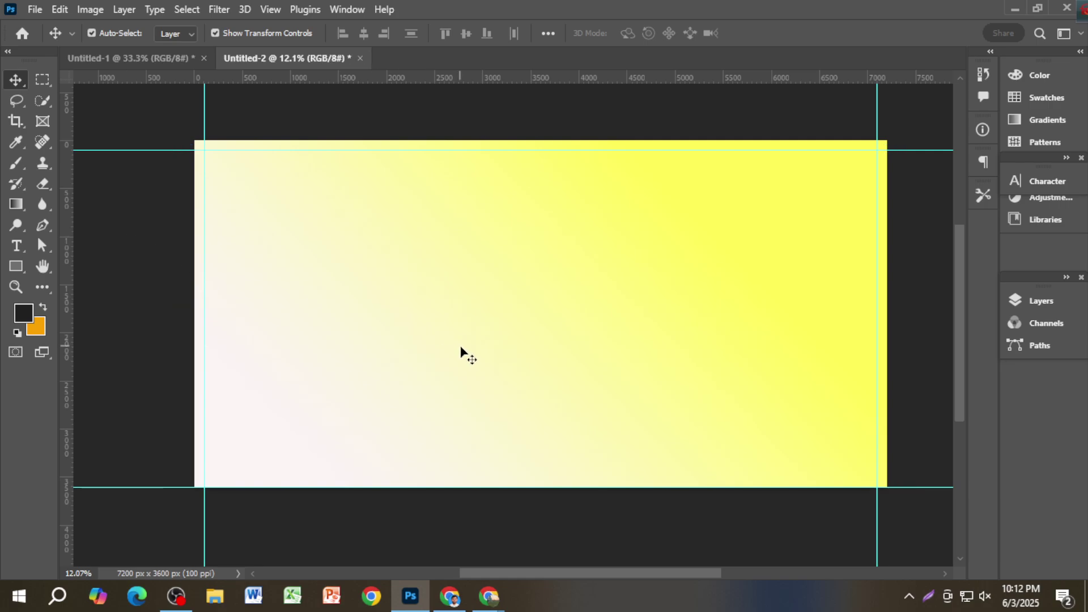
{"action": "scroll", "coordinate": [460, 350], "scroll_direction": "down", "scroll_amount": 1}
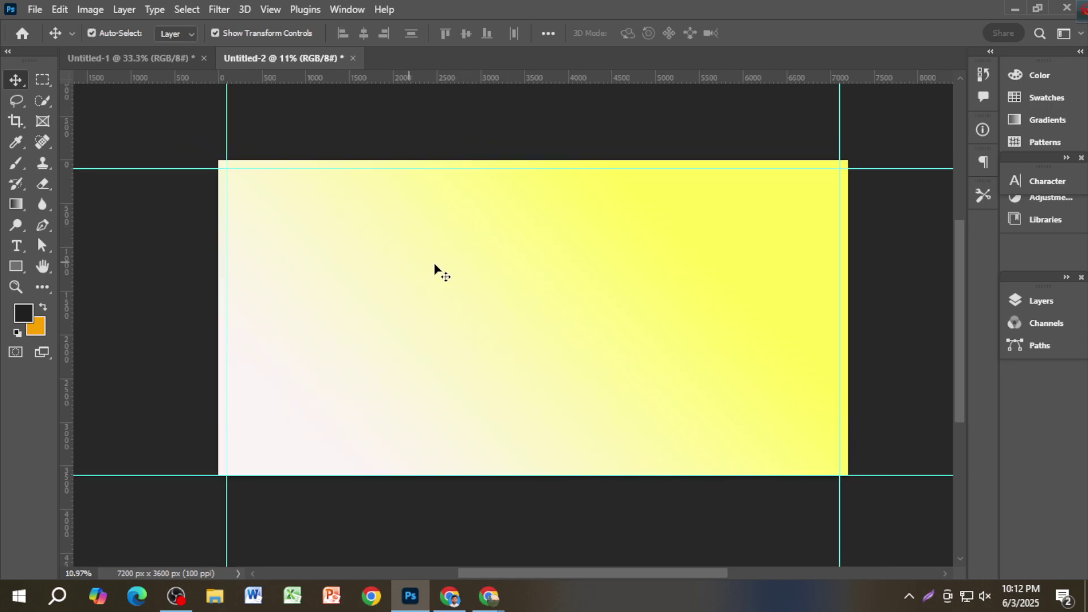
{"action": "left_click", "coordinate": [720, 267]}
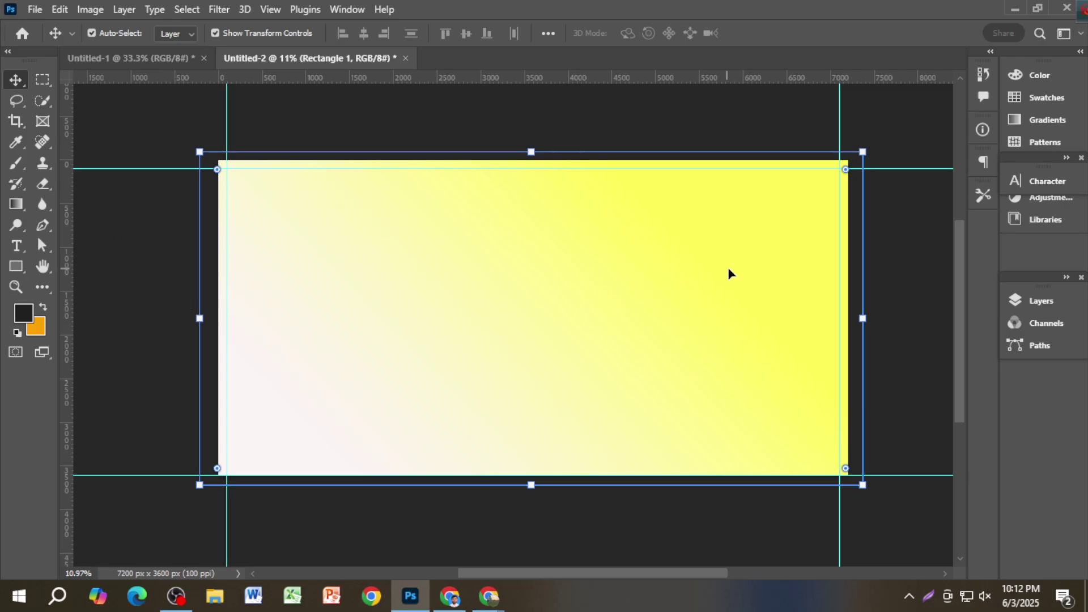
{"action": "left_click", "coordinate": [125, 59]}
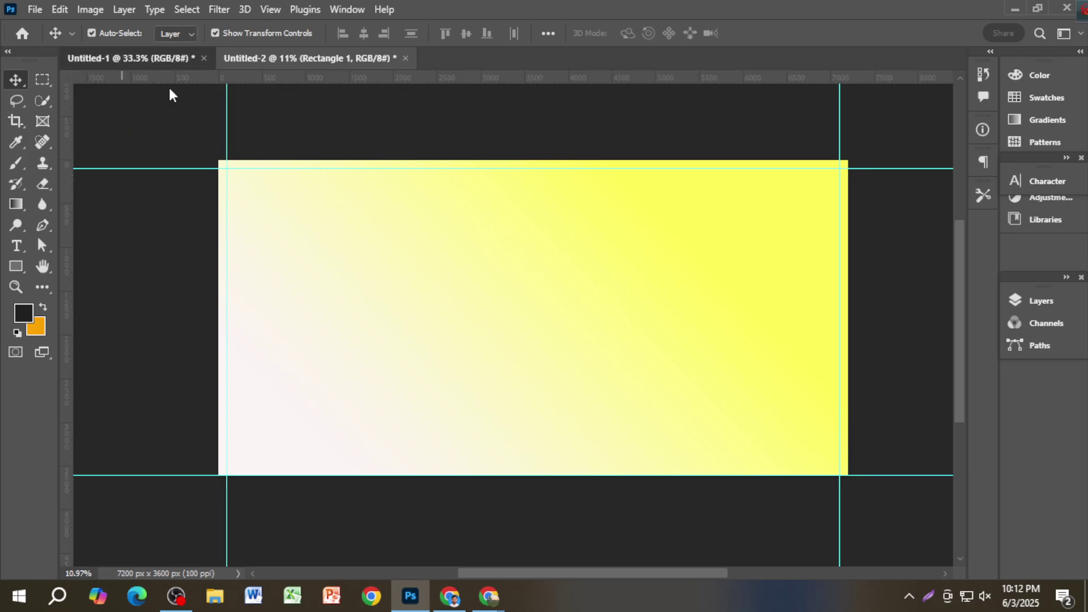
{"action": "left_click", "coordinate": [290, 62]}
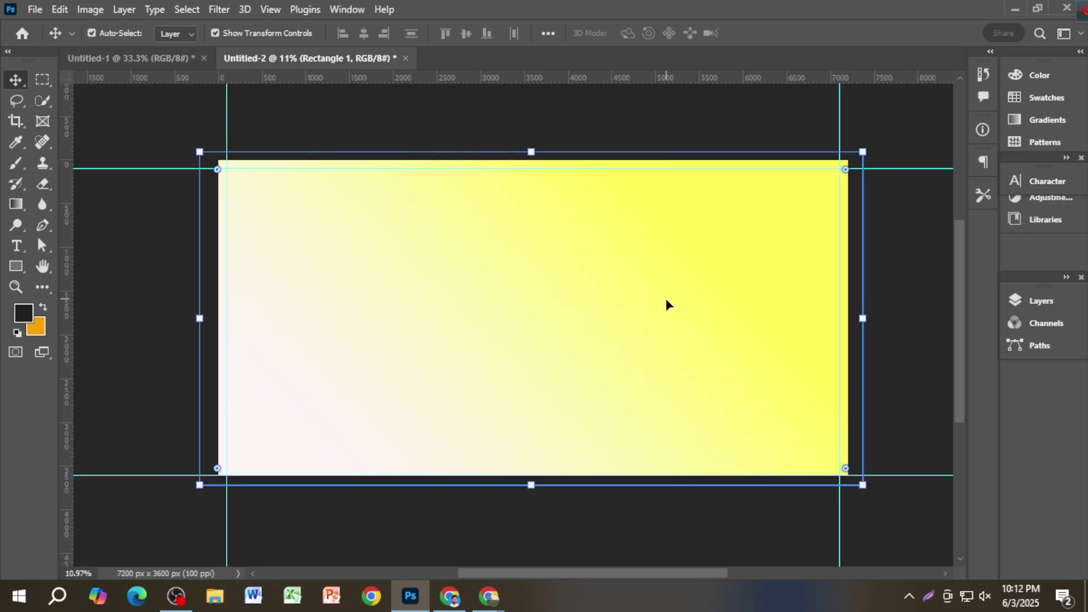
Step: Change the gradient's yellow stop to a warmer golden fedd58
{"action": "left_click", "coordinate": [21, 269]}
{"action": "left_click", "coordinate": [178, 32]}
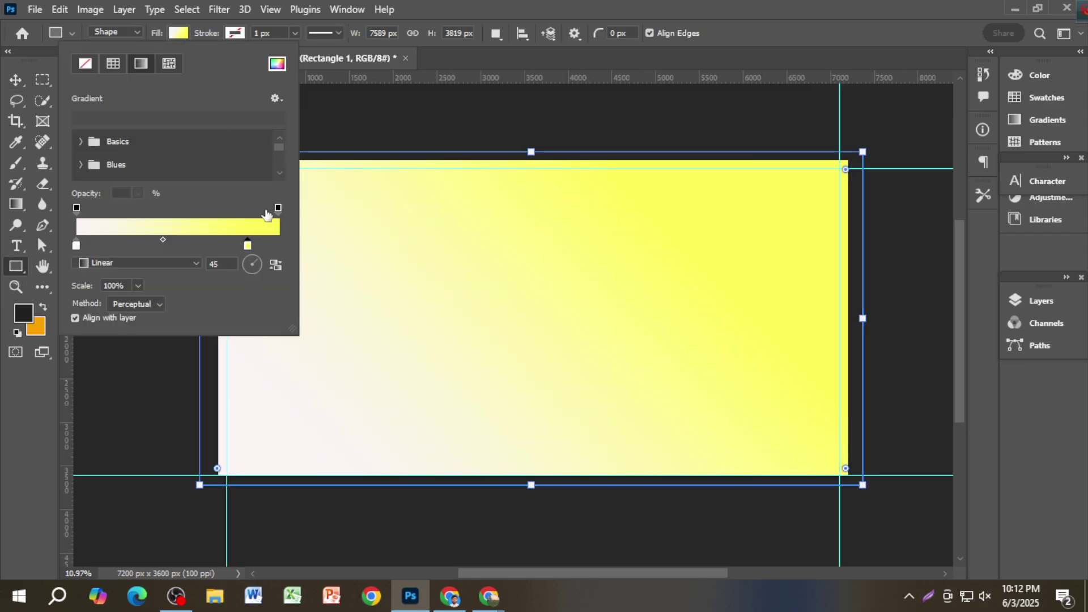
{"action": "double_click", "coordinate": [247, 247]}
{"action": "left_click", "coordinate": [887, 481]}
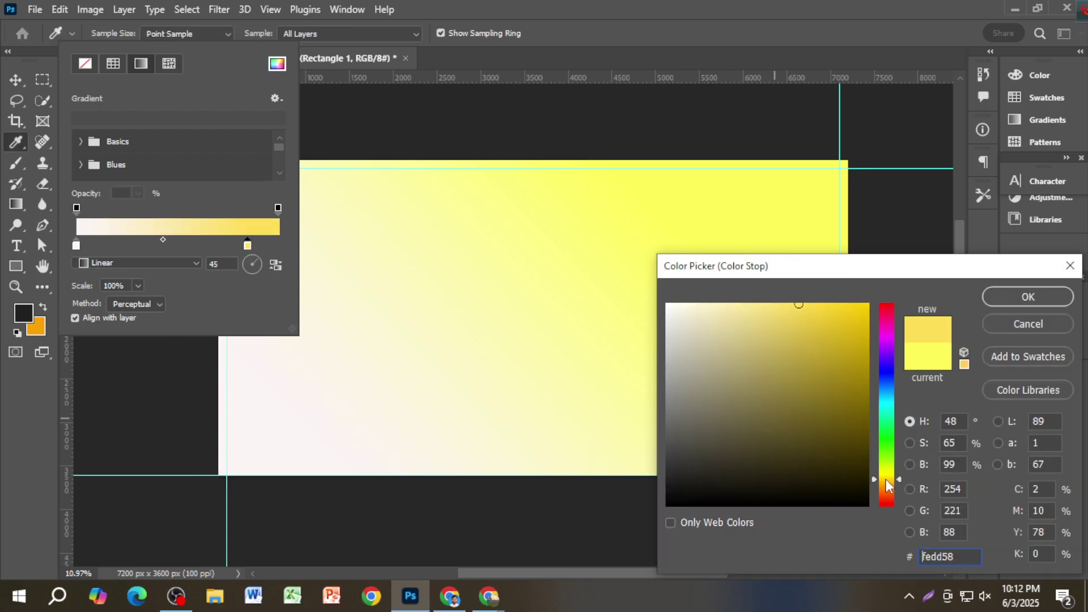
{"action": "left_click", "coordinate": [1020, 305]}
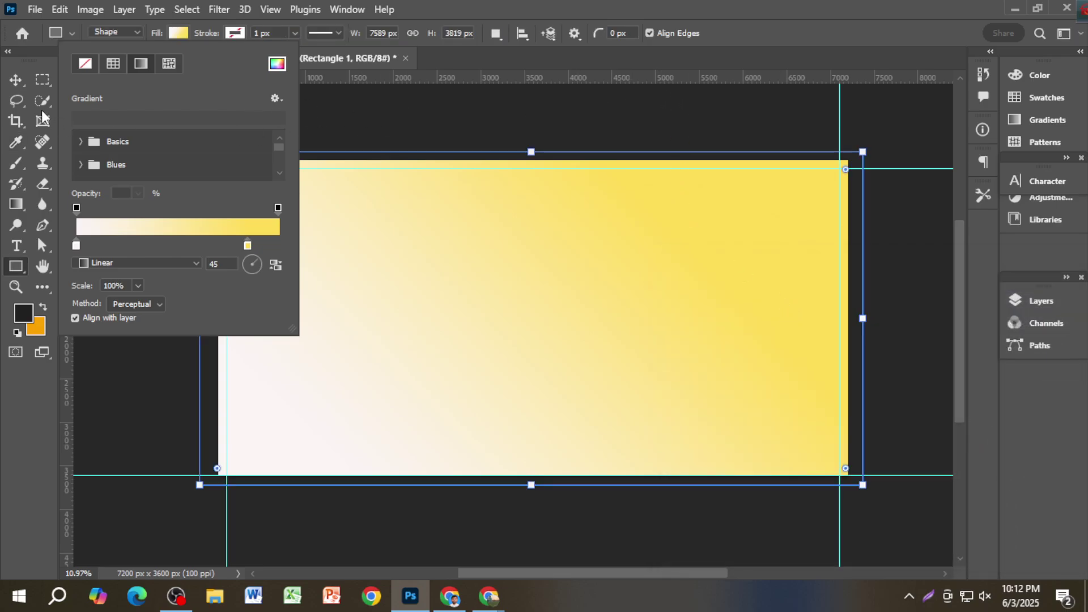
{"action": "left_click", "coordinate": [16, 79]}
{"action": "left_click", "coordinate": [290, 121]}
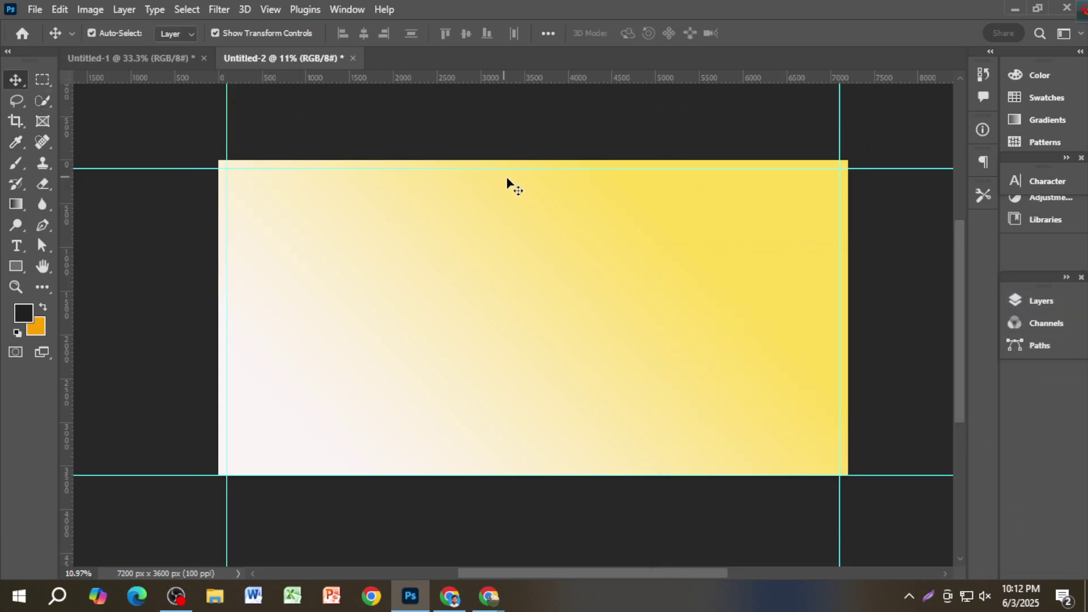
Step: Zoom in on the mosque and title artwork of the Untitled-1 reference banner
{"action": "left_click", "coordinate": [156, 62]}
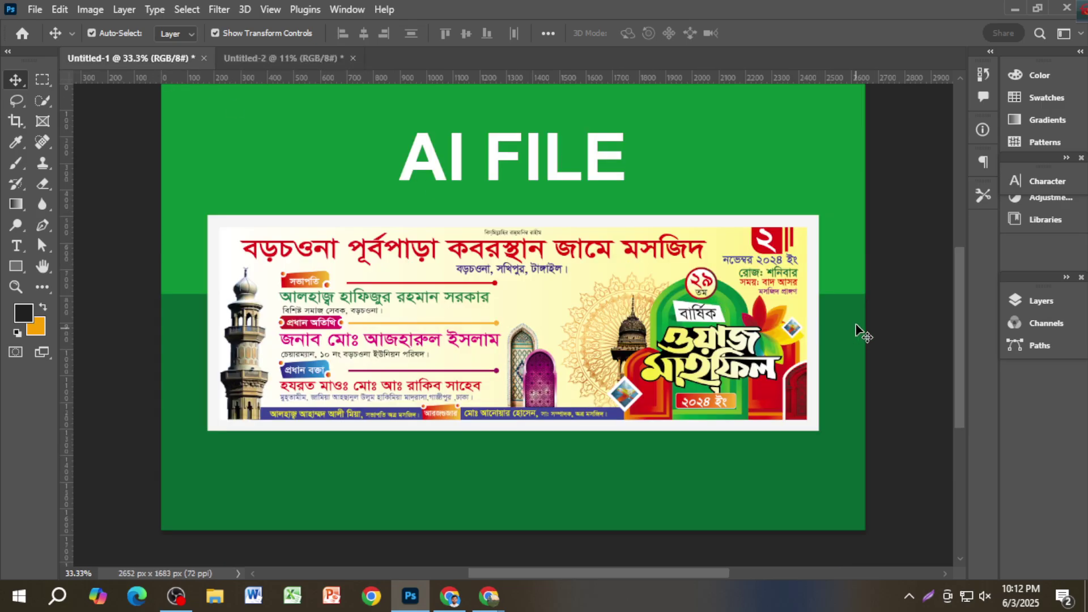
{"action": "left_click", "coordinate": [784, 247], "text": "ctrl"}
{"action": "left_click", "coordinate": [784, 247], "text": "ctrl"}
{"action": "left_click", "coordinate": [784, 247], "text": "ctrl"}
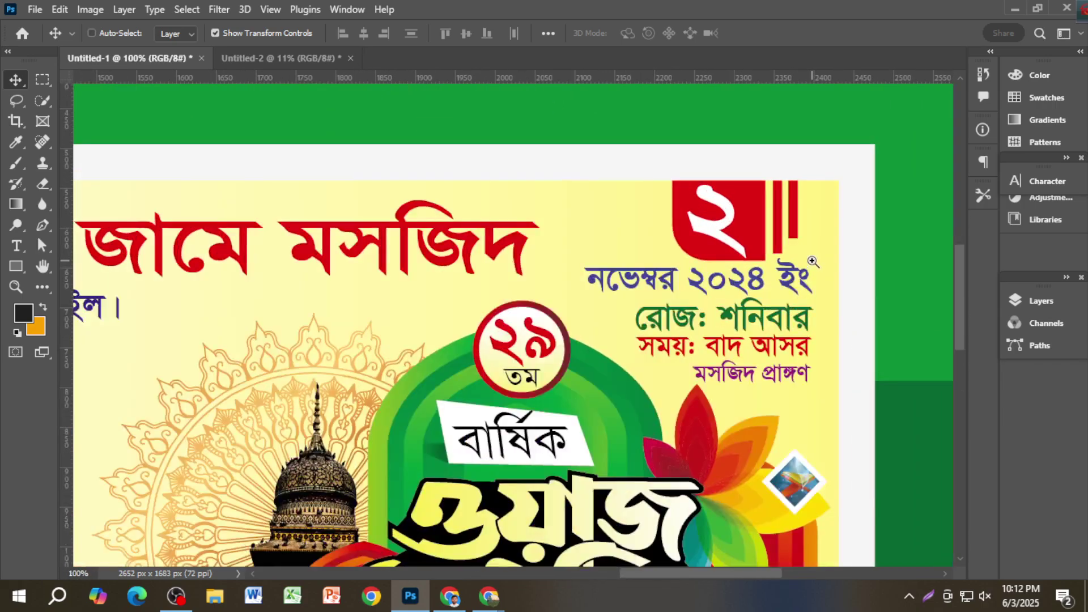
{"action": "left_click_drag", "start_coordinate": [750, 332], "coordinate": [747, 269]}
{"action": "scroll", "coordinate": [747, 269], "scroll_direction": "down", "scroll_amount": 4, "text": "alt"}
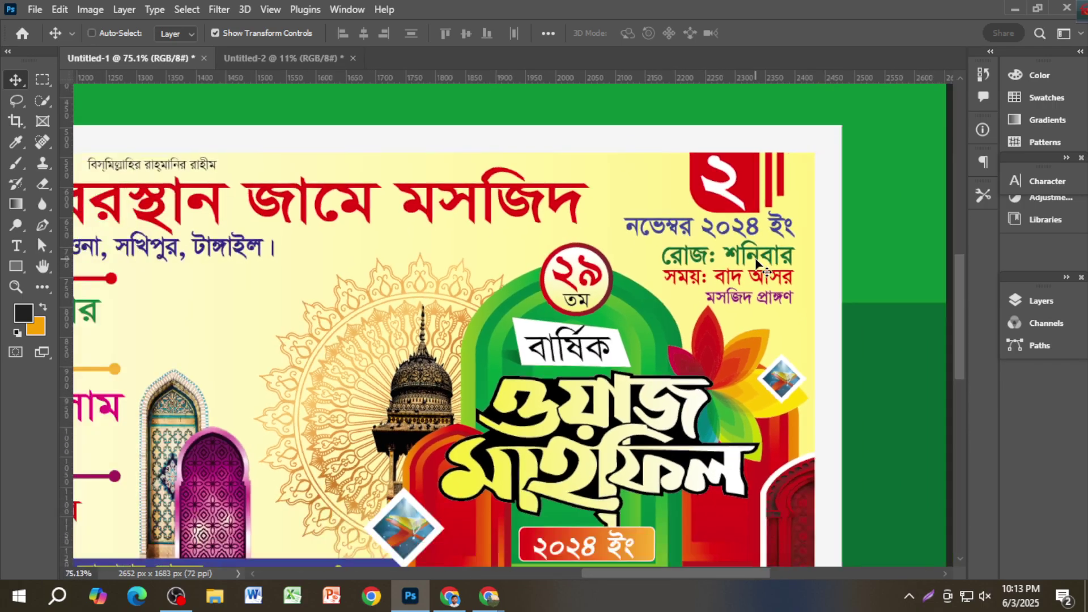
{"action": "scroll", "coordinate": [739, 343], "scroll_direction": "down", "scroll_amount": 2}
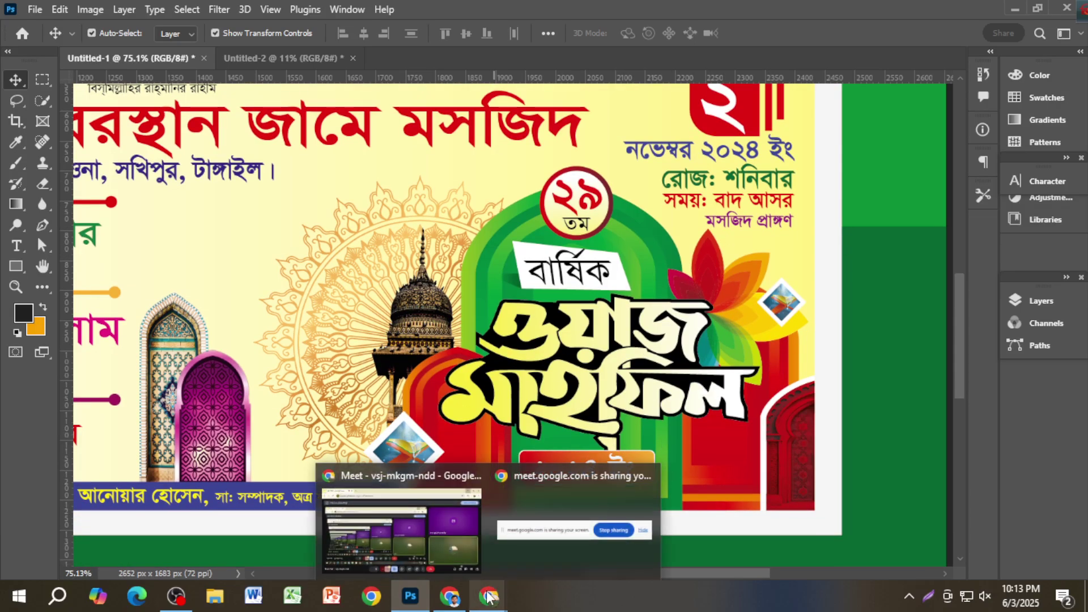
{"action": "mouse_move", "coordinate": [453, 599]}
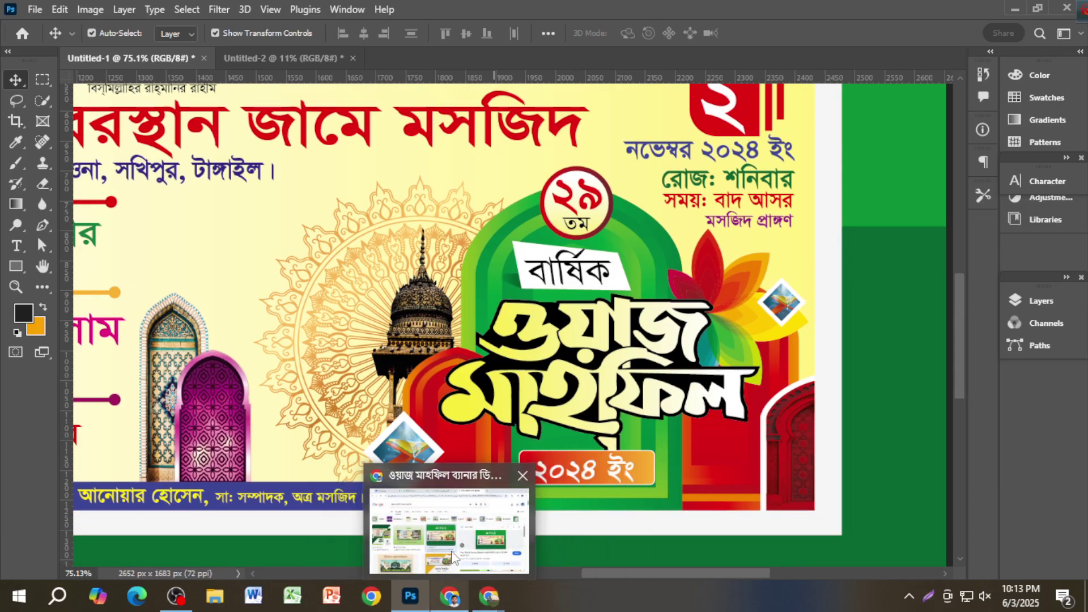
{"action": "left_click", "coordinate": [426, 530]}
Step: Change the Google Images query to 'ওয়াজ মাহফিল png', search, and browse the typography results
{"action": "left_click_drag", "start_coordinate": [287, 109], "coordinate": [225, 122]}
{"action": "key", "text": "BackSpace"}
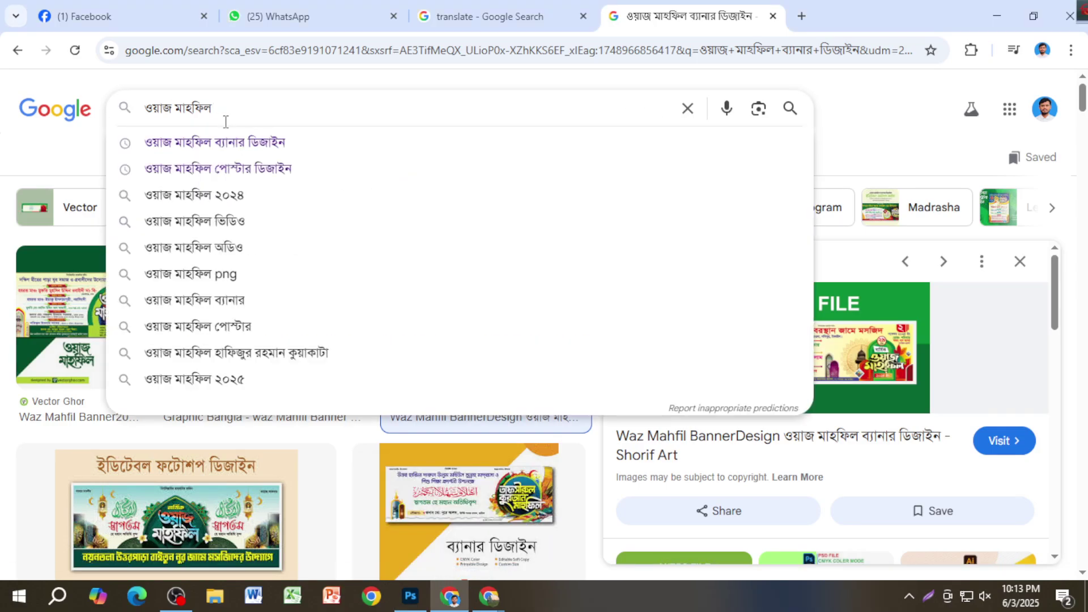
{"action": "key", "text": "BackSpace"}
{"action": "type", "text": "p"}
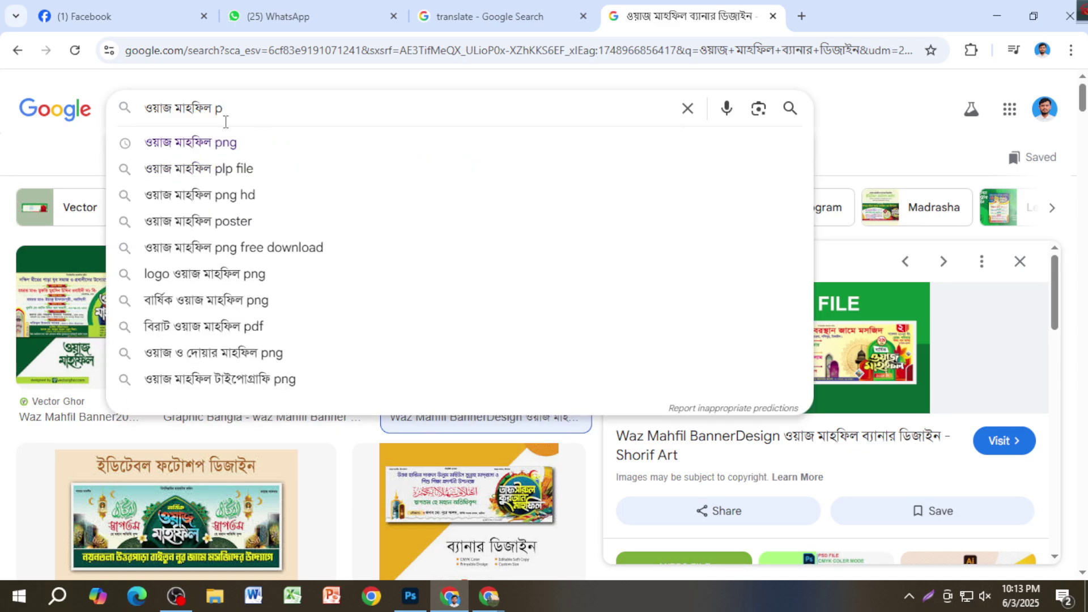
{"action": "type", "text": "ng"}
{"action": "key", "text": "Return"}
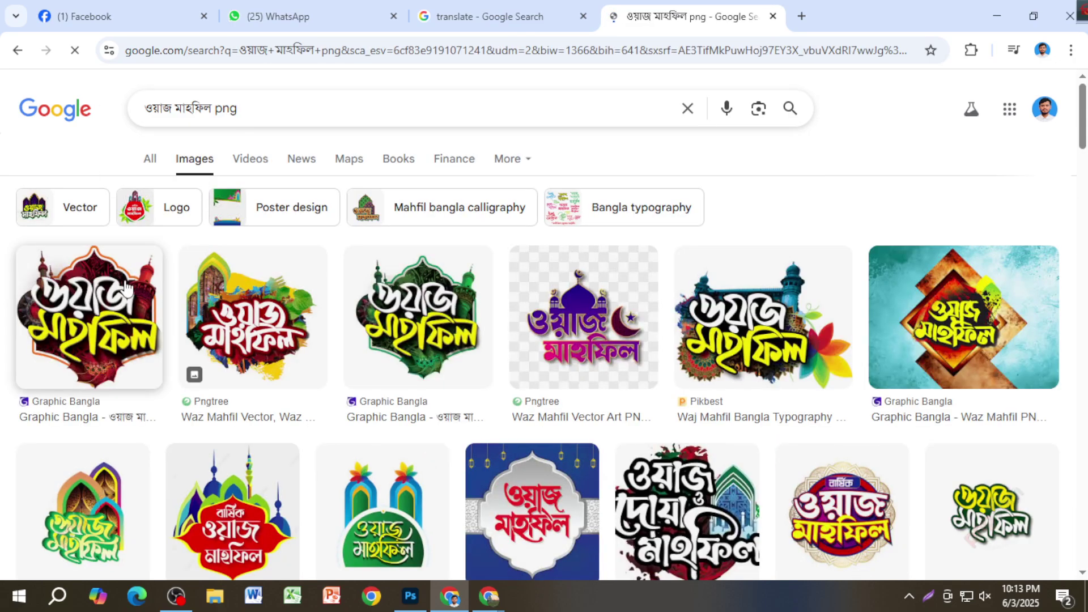
{"action": "scroll", "coordinate": [372, 320], "scroll_direction": "down", "scroll_amount": 5}
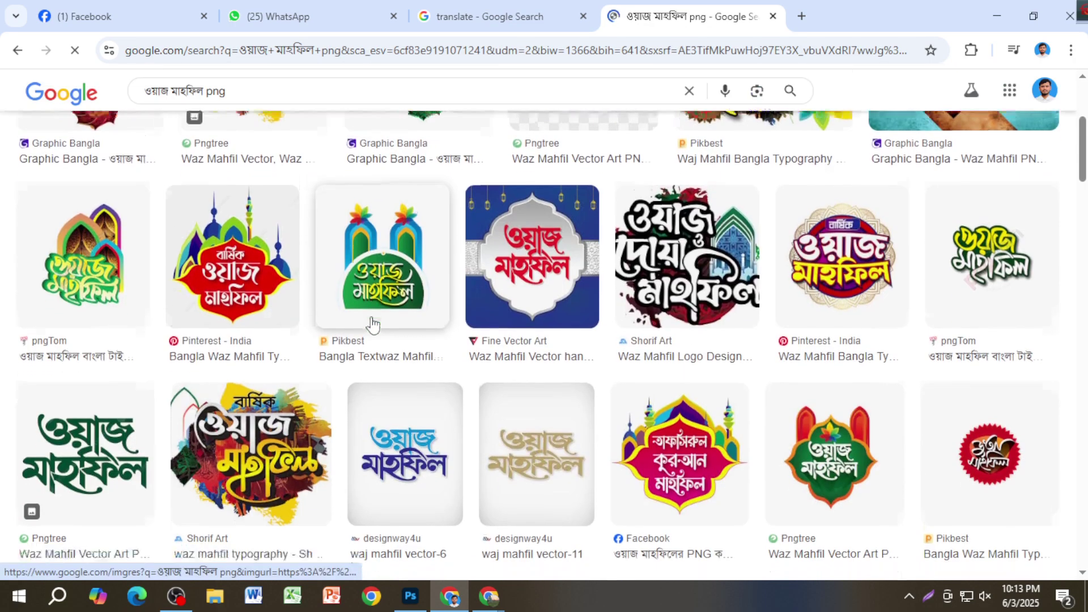
{"action": "scroll", "coordinate": [448, 410], "scroll_direction": "down", "scroll_amount": 5}
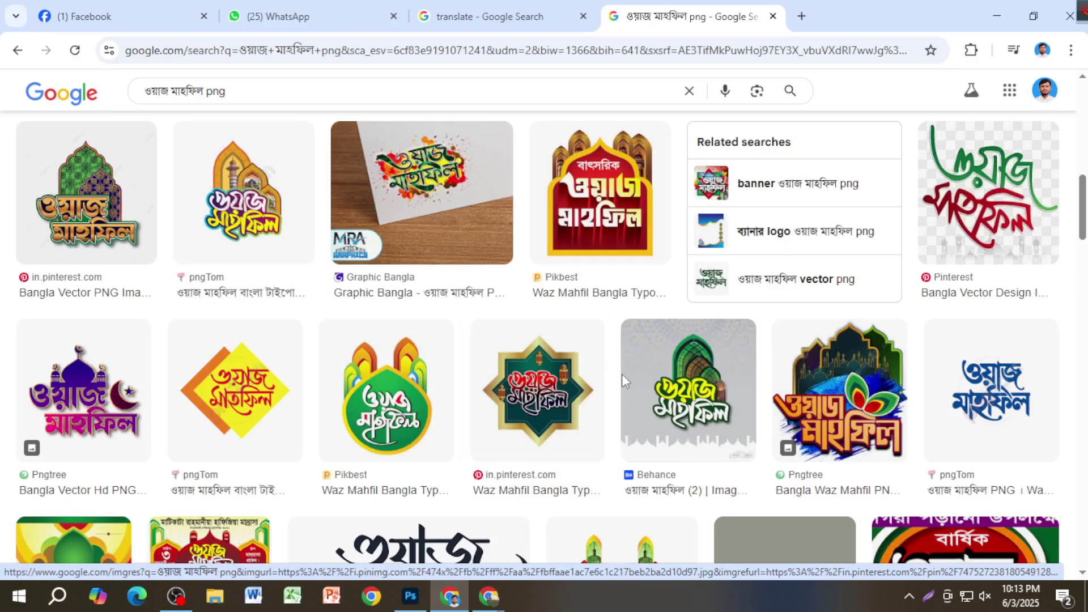
{"action": "scroll", "coordinate": [553, 376], "scroll_direction": "up", "scroll_amount": 5}
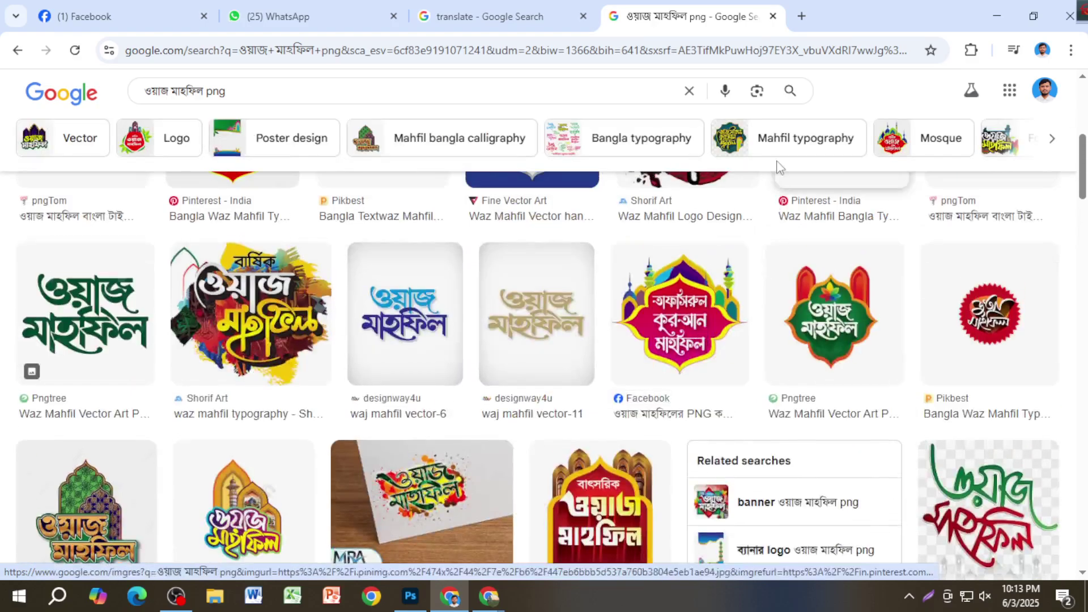
Step: Open a new tab and enter 'duckduck' in its address bar to reach DuckDuckGo
{"action": "left_click", "coordinate": [802, 18]}
{"action": "left_click", "coordinate": [674, 50]}
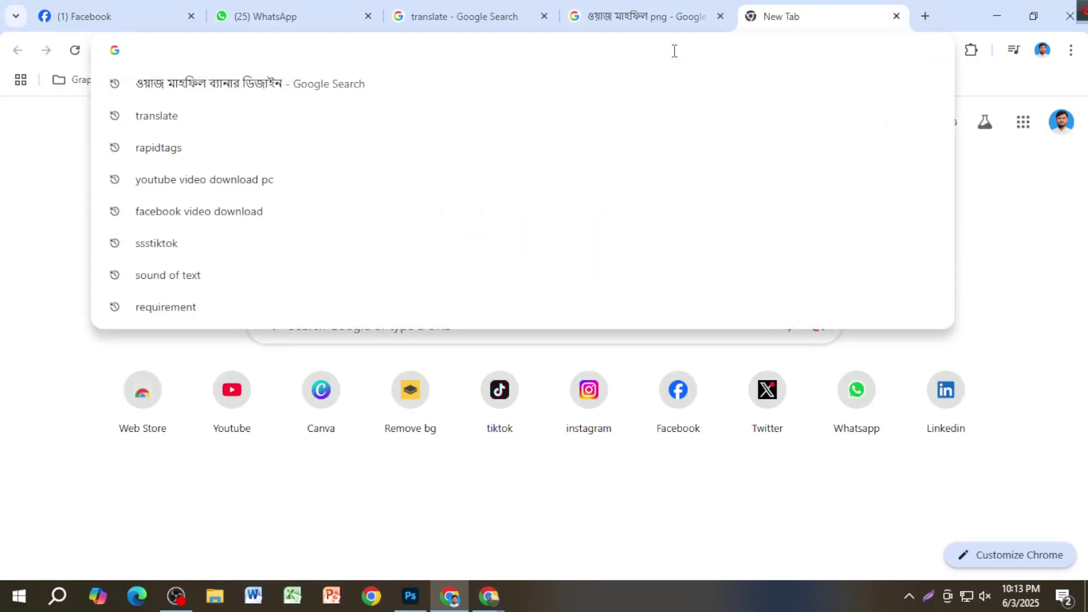
{"action": "left_click", "coordinate": [658, 17]}
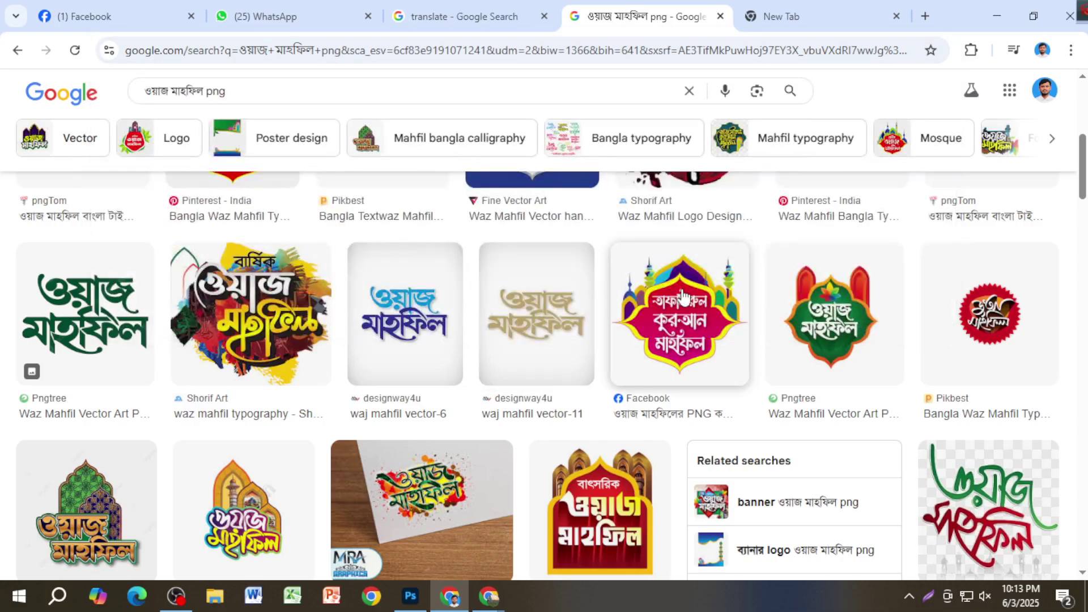
{"action": "left_click", "coordinate": [793, 17]}
{"action": "left_click", "coordinate": [368, 49]}
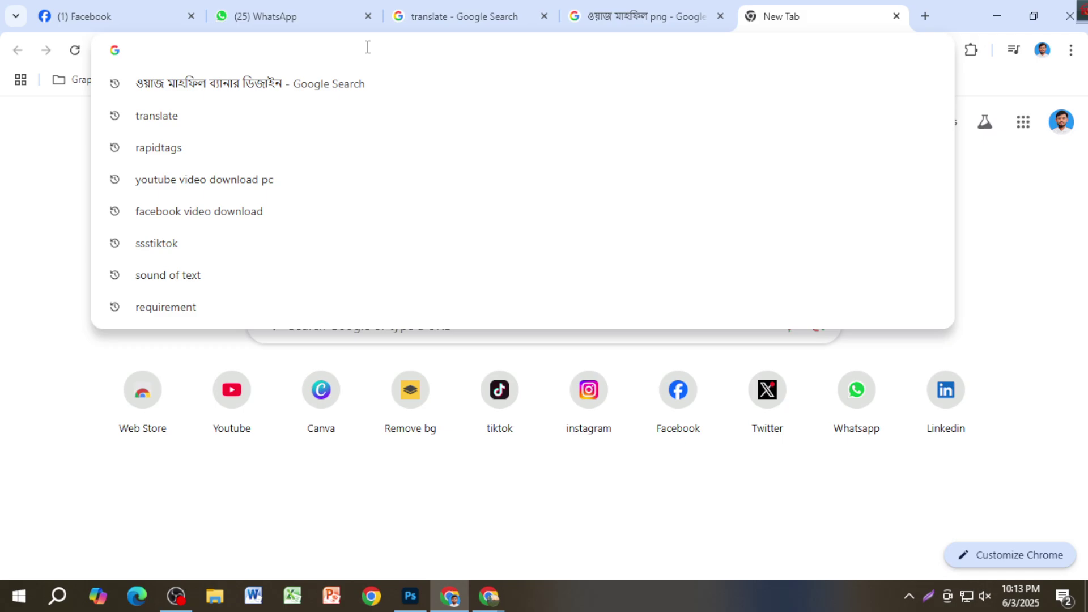
{"action": "type", "text": "doc"}
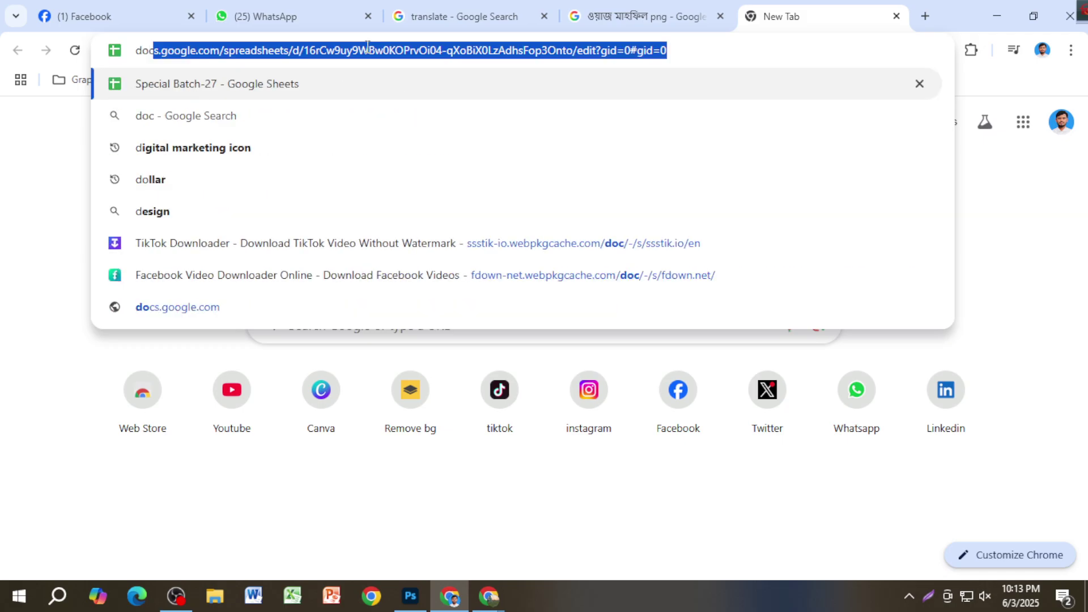
{"action": "key", "text": "BackSpace"}
{"action": "key", "text": "BackSpace"}
{"action": "type", "text": "u"}
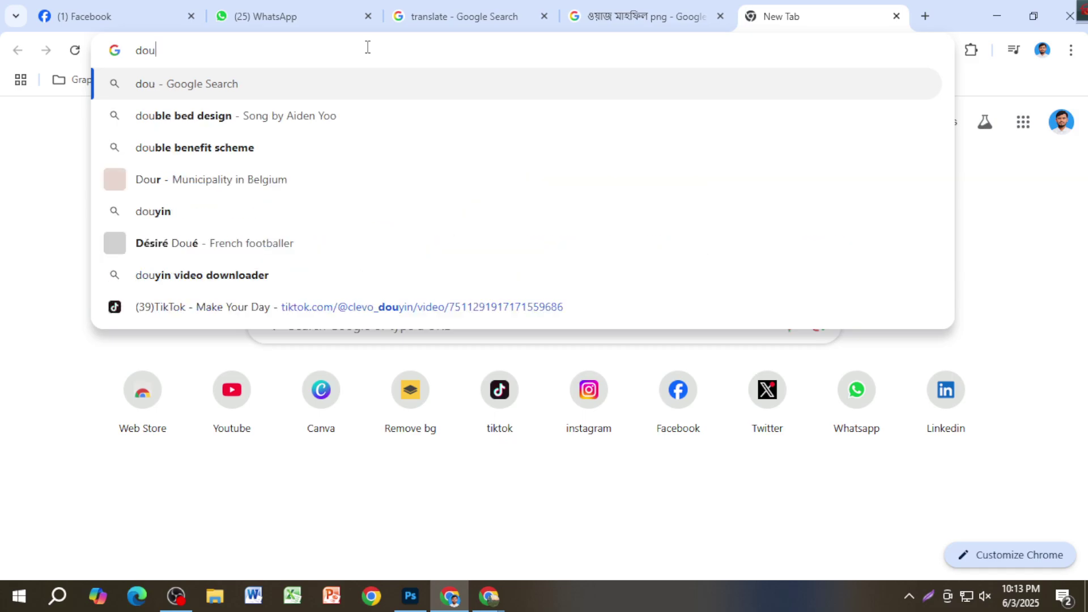
{"action": "key", "text": "BackSpace"}
{"action": "key", "text": "BackSpace"}
{"action": "type", "text": "uckduckgo.com/?q=cat&t=h_&iar=images"}
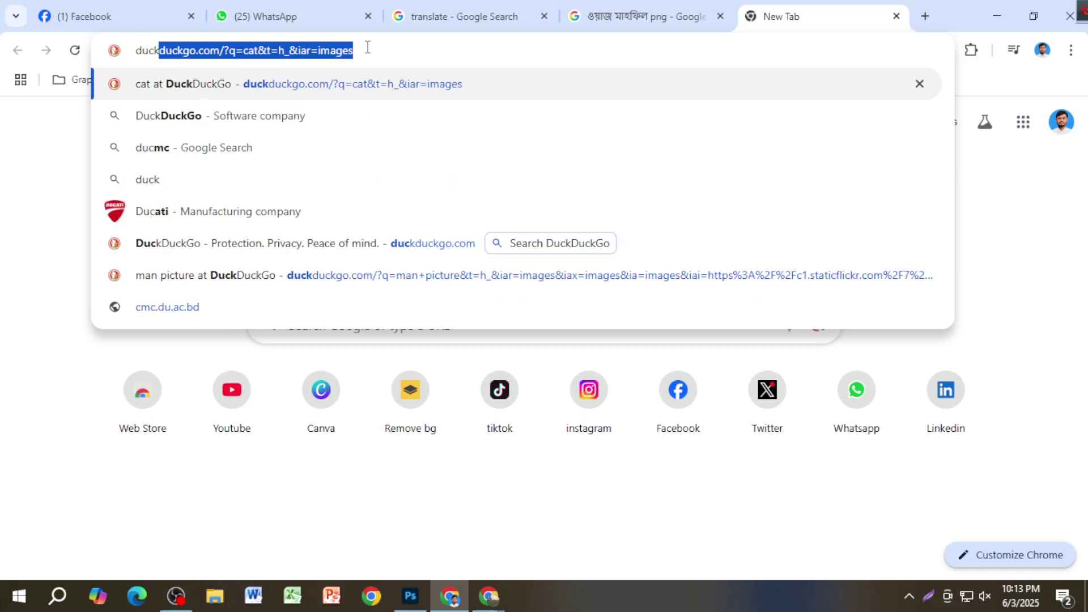
{"action": "key", "text": "Return"}
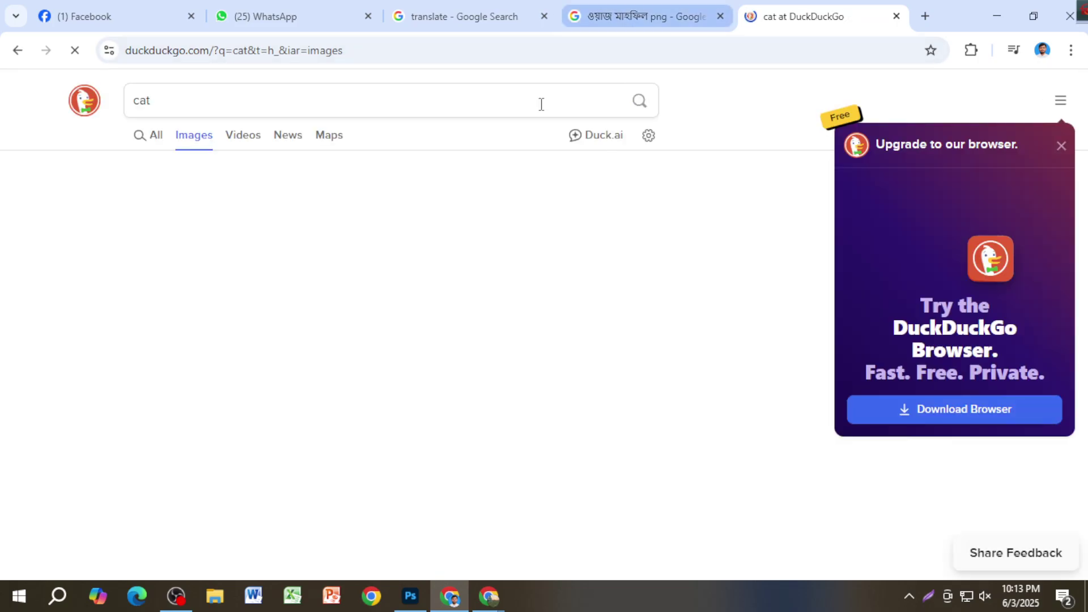
Step: Clear the leftover cat search term and close that DuckDuckGo cat results tab
{"action": "left_click", "coordinate": [279, 100]}
{"action": "key", "text": "BackSpace"}
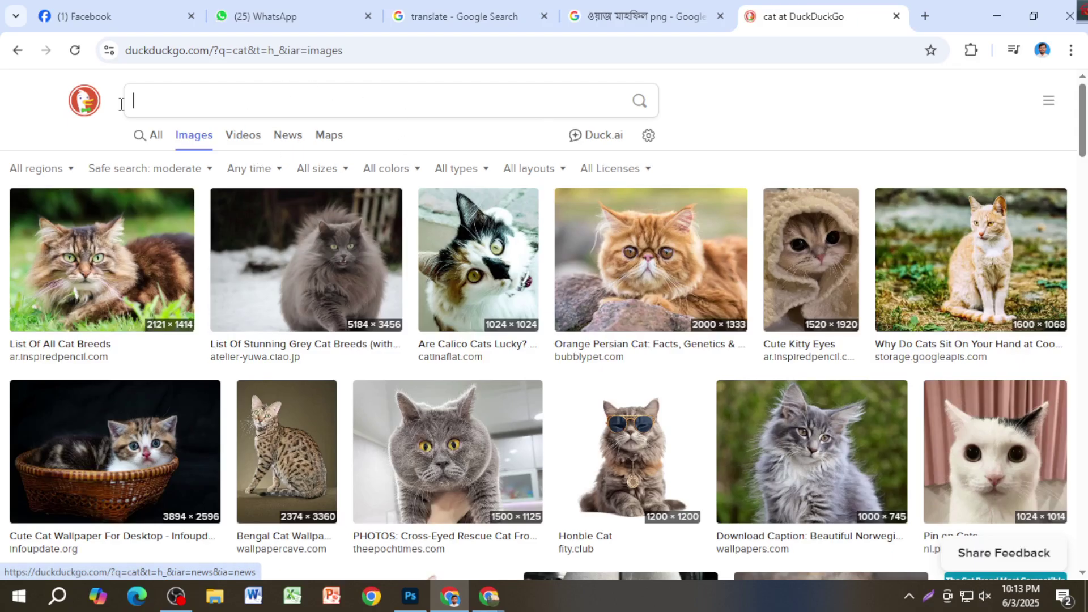
{"action": "left_click", "coordinate": [896, 16]}
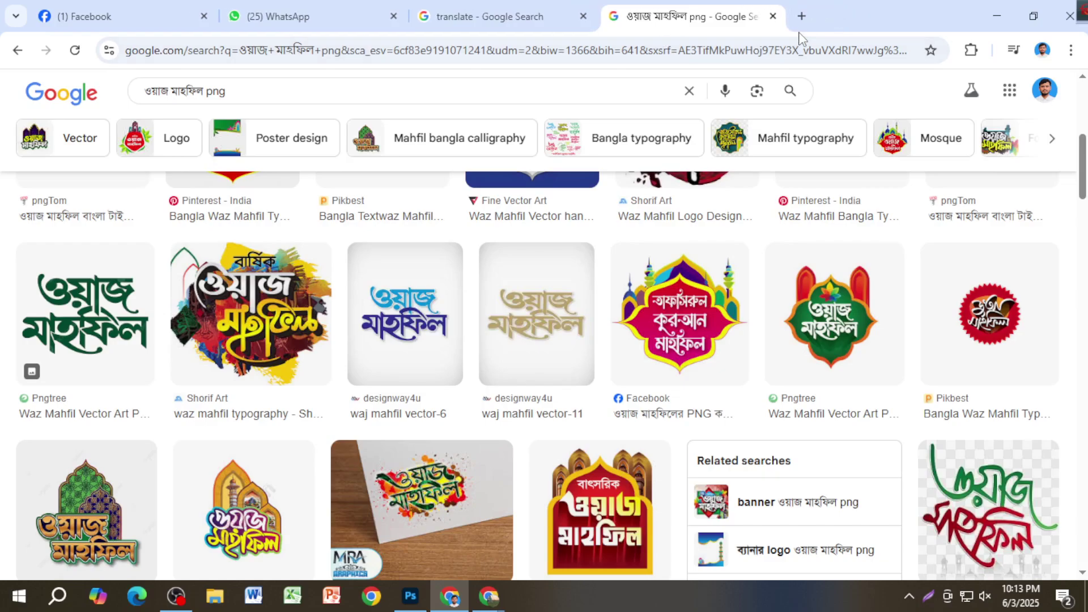
Step: Load duckduckgo.com in a fresh tab, then return to the Google png results
{"action": "left_click", "coordinate": [801, 16]}
{"action": "type", "text": "duckd"}
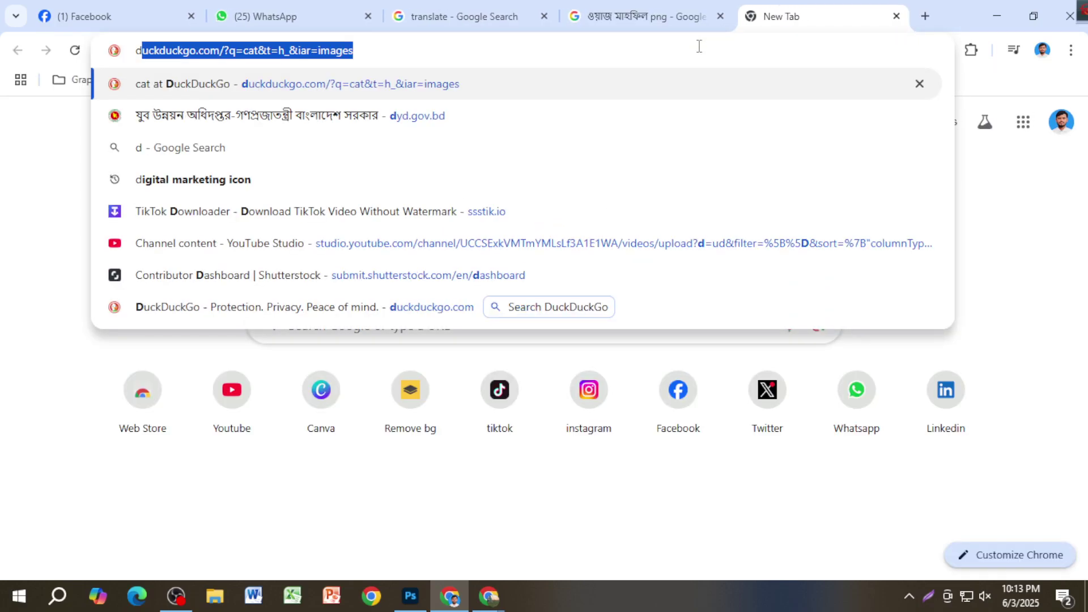
{"action": "type", "text": "uckgo"}
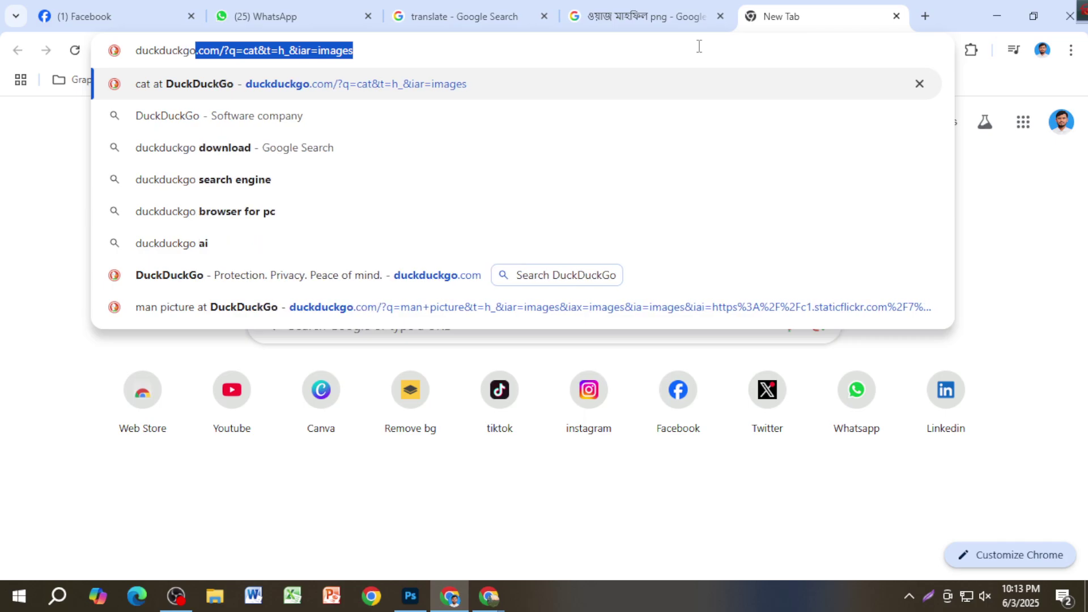
{"action": "key", "text": "BackSpace"}
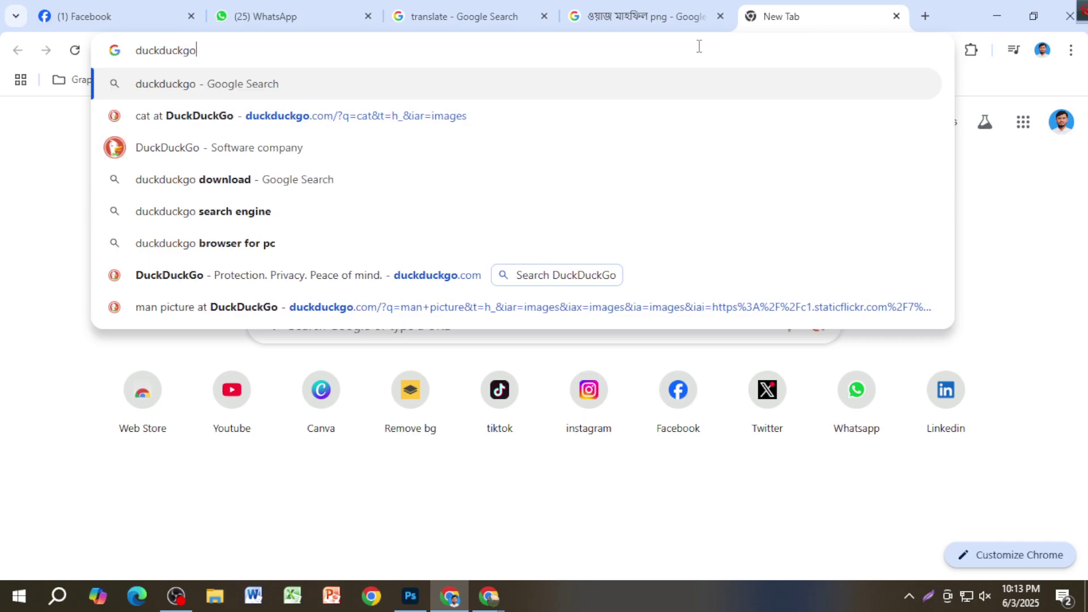
{"action": "type", "text": ".com"}
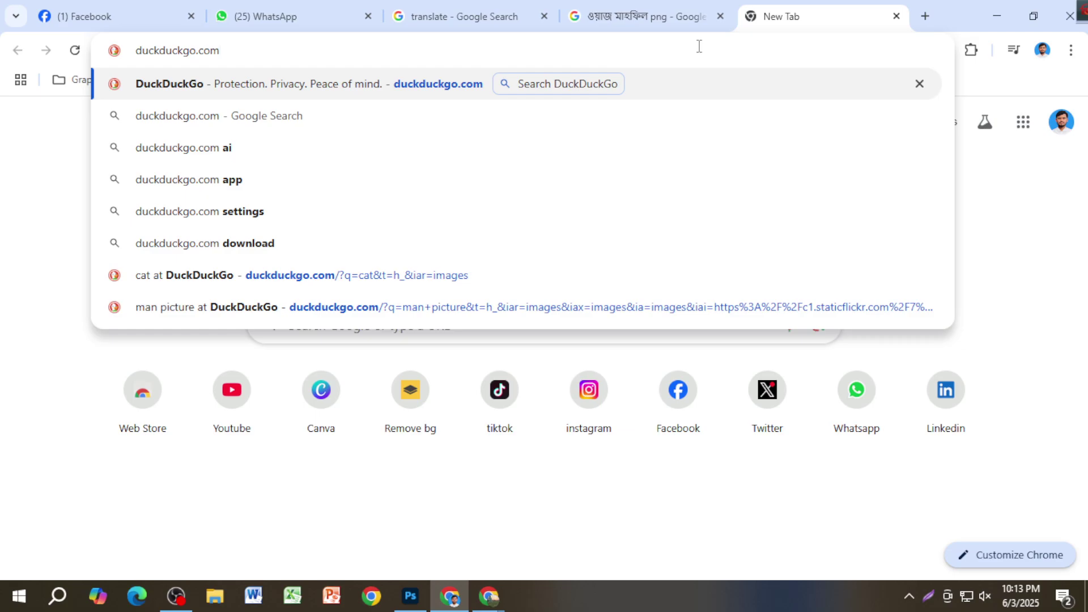
{"action": "key", "text": "Return"}
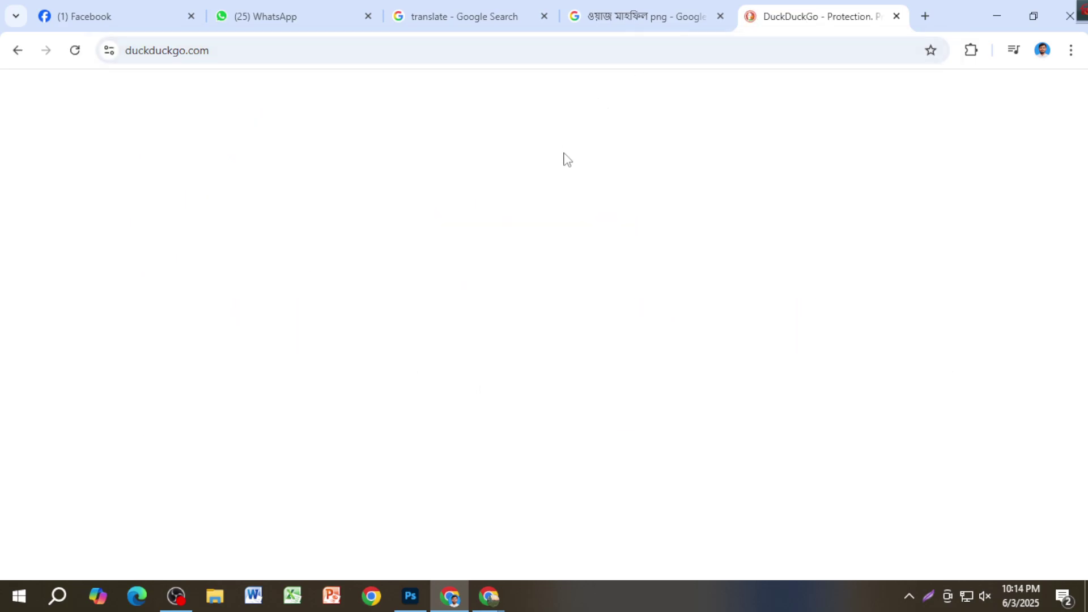
{"action": "left_click", "coordinate": [588, 18]}
Step: Search DuckDuckGo for the copied 'ওয়াজ মাহফিল png' phrase and dismiss the browser promotion
{"action": "left_click_drag", "start_coordinate": [253, 86], "coordinate": [177, 115]}
{"action": "key", "text": "ctrl+c"}
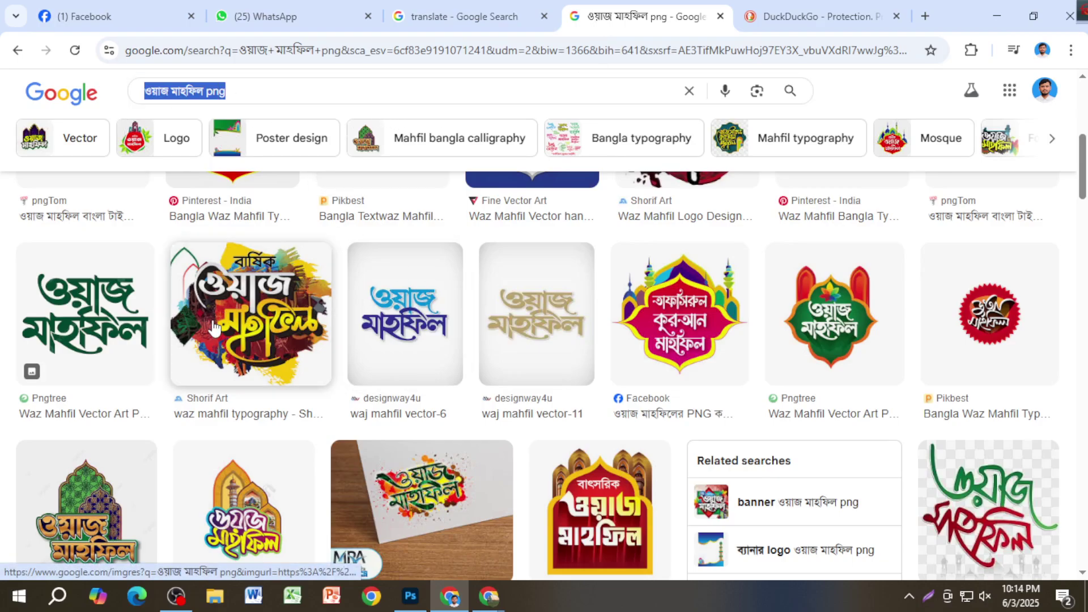
{"action": "left_click", "coordinate": [794, 18]}
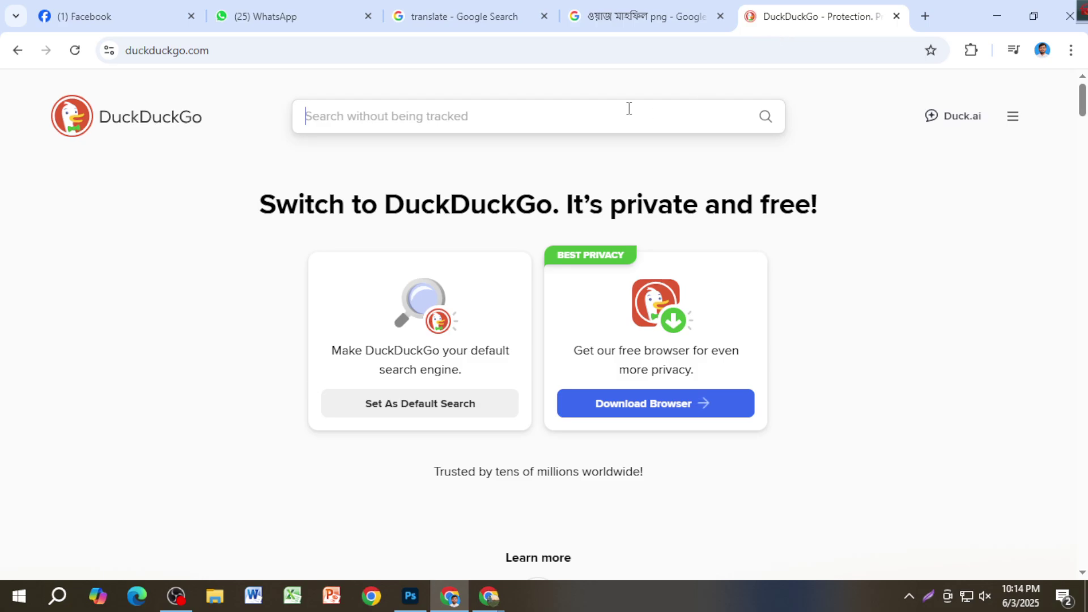
{"action": "key", "text": "ctrl+v"}
{"action": "key", "text": "Return"}
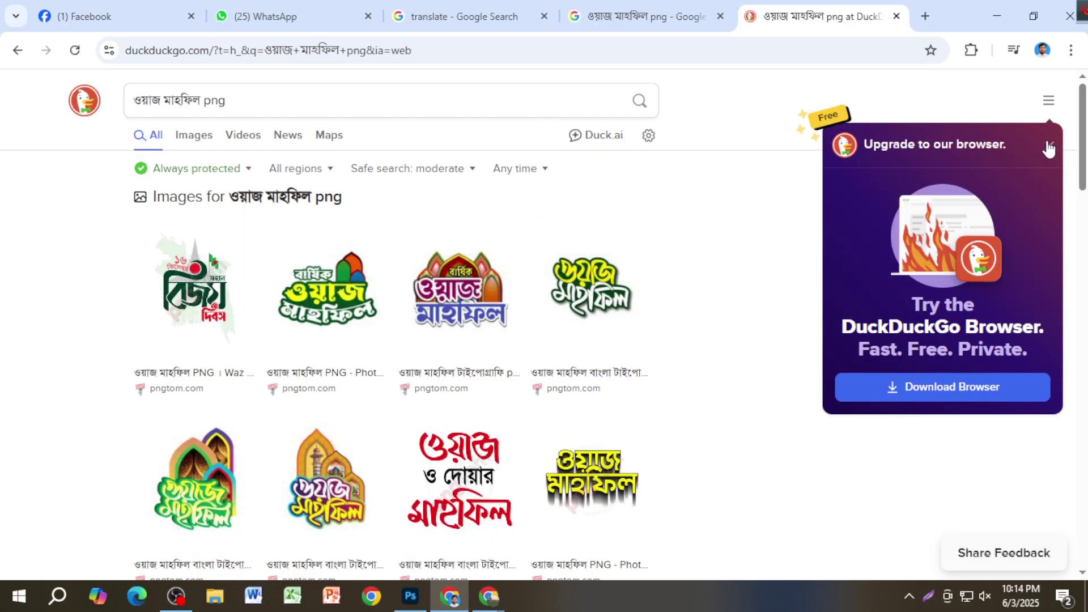
{"action": "left_click", "coordinate": [1049, 149]}
{"action": "scroll", "coordinate": [437, 391], "scroll_direction": "down", "scroll_amount": 8}
{"action": "scroll", "coordinate": [381, 327], "scroll_direction": "up", "scroll_amount": 8}
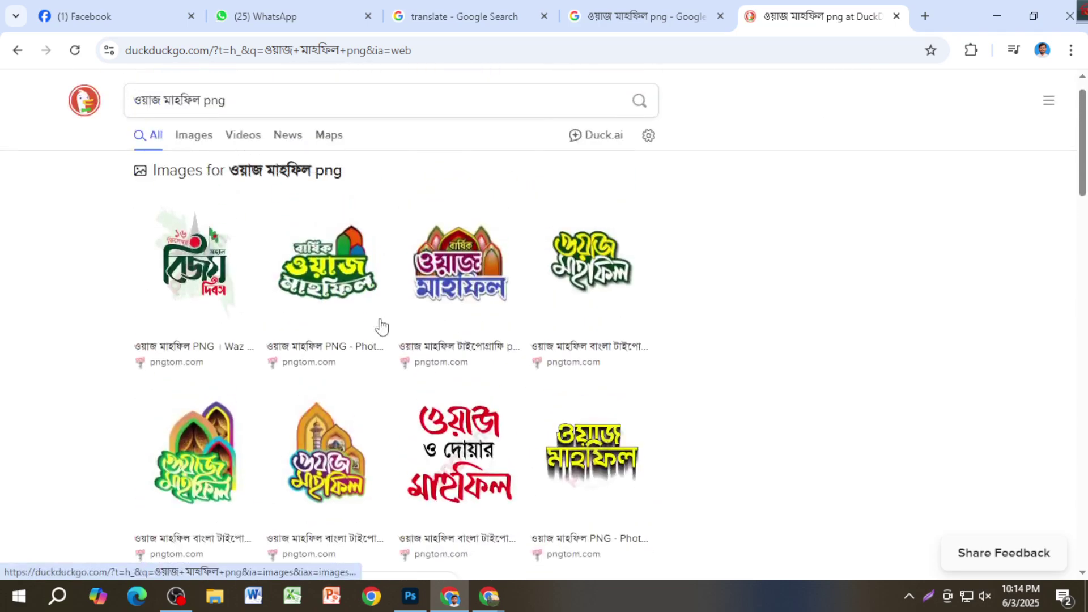
Step: Show image results, browse them, and open the golden mosque-and-moon image
{"action": "left_click", "coordinate": [381, 326]}
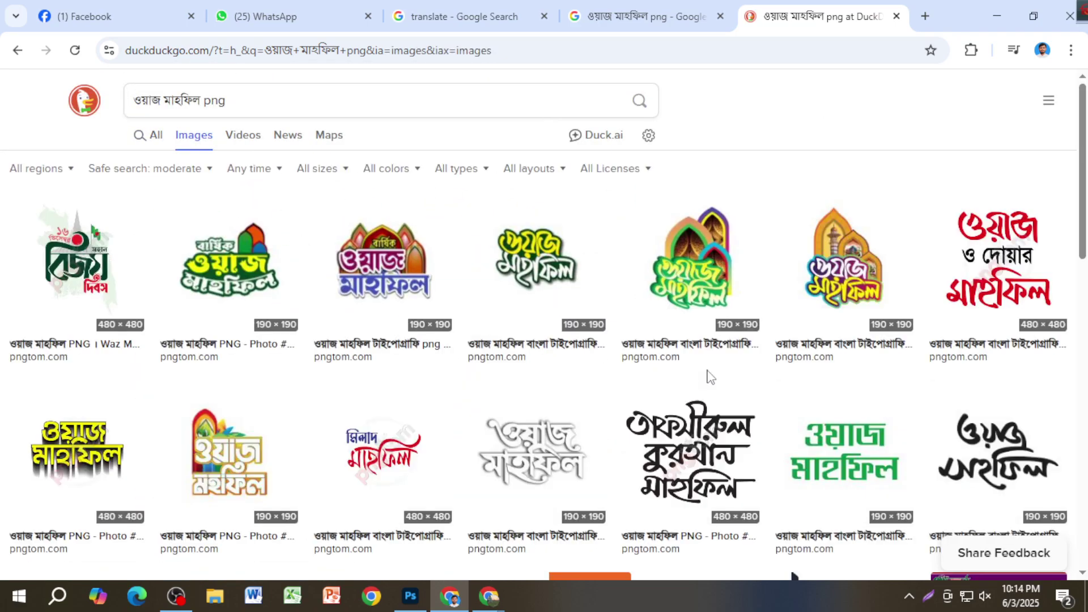
{"action": "scroll", "coordinate": [711, 377], "scroll_direction": "down", "scroll_amount": 10}
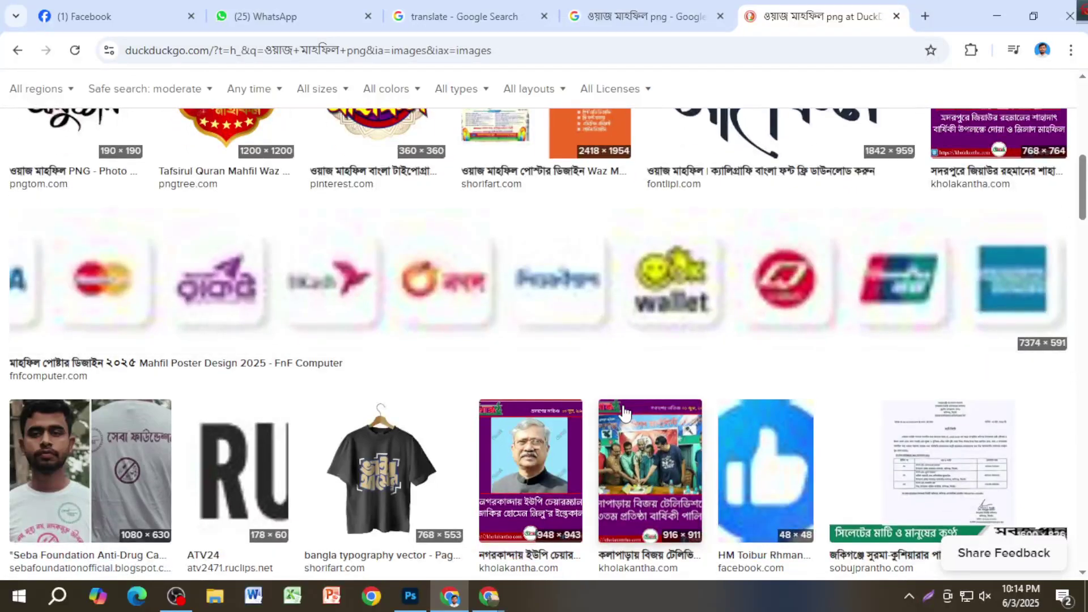
{"action": "scroll", "coordinate": [599, 365], "scroll_direction": "down", "scroll_amount": 8}
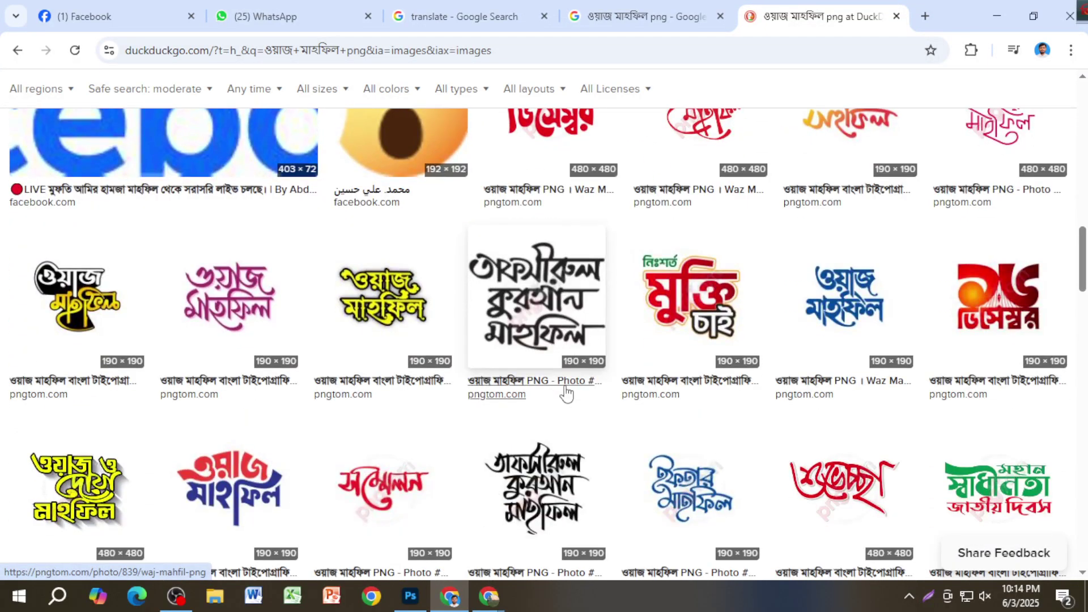
{"action": "scroll", "coordinate": [565, 393], "scroll_direction": "down", "scroll_amount": 8}
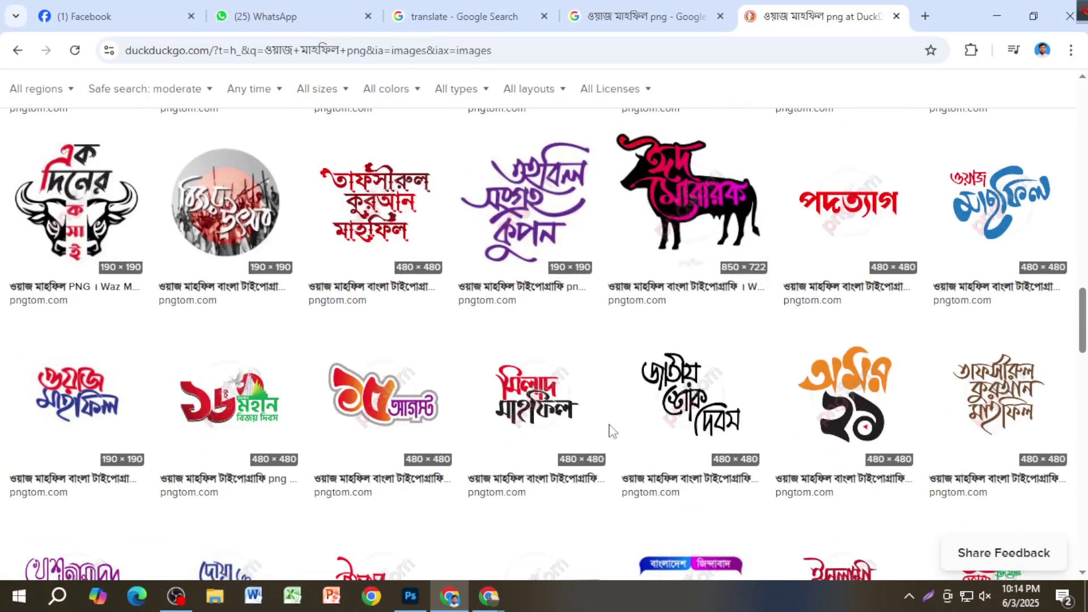
{"action": "scroll", "coordinate": [612, 431], "scroll_direction": "down", "scroll_amount": 4}
{"action": "scroll", "coordinate": [460, 437], "scroll_direction": "down", "scroll_amount": 8}
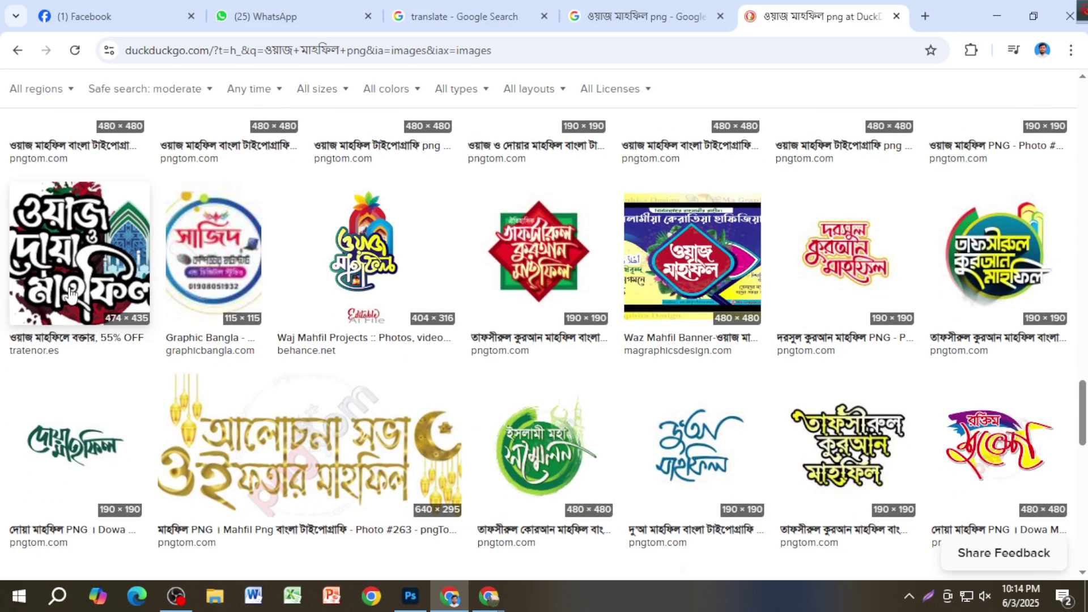
{"action": "scroll", "coordinate": [351, 385], "scroll_direction": "down", "scroll_amount": 13}
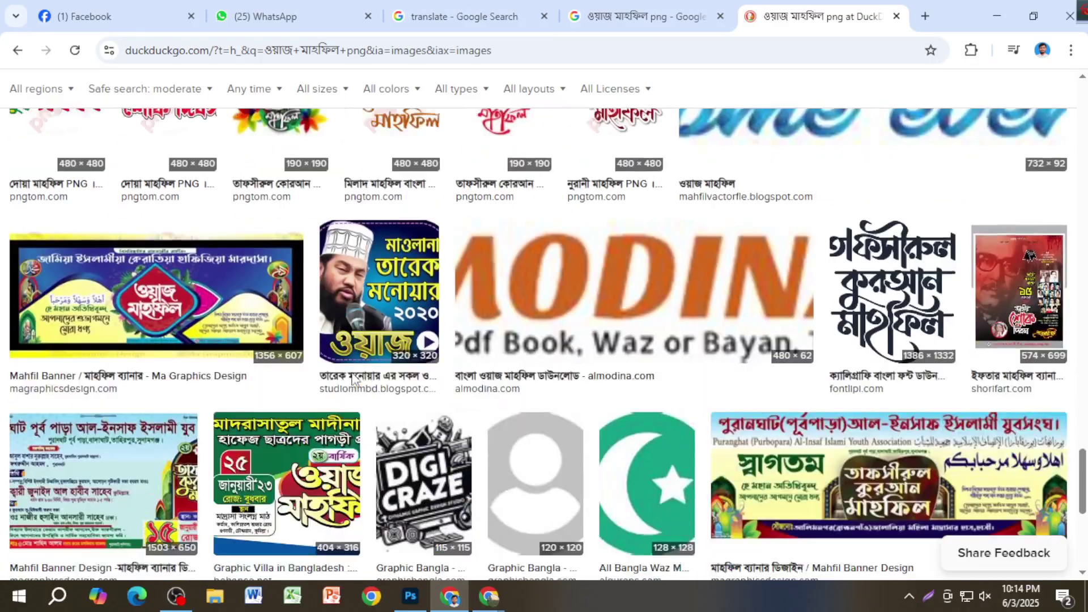
{"action": "scroll", "coordinate": [351, 385], "scroll_direction": "down", "scroll_amount": 3}
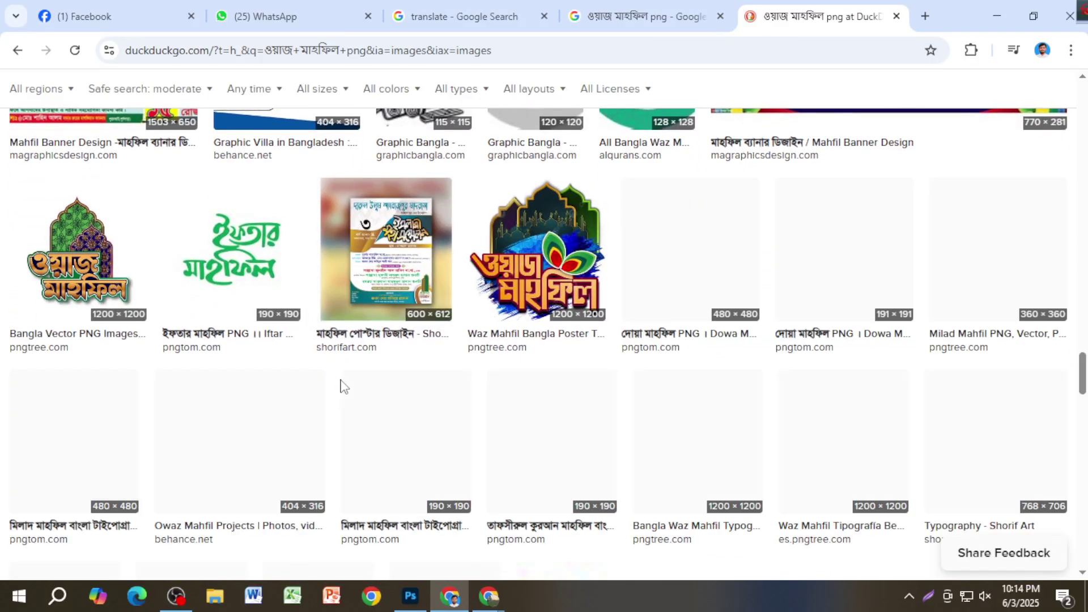
{"action": "scroll", "coordinate": [245, 249], "scroll_direction": "down", "scroll_amount": 4}
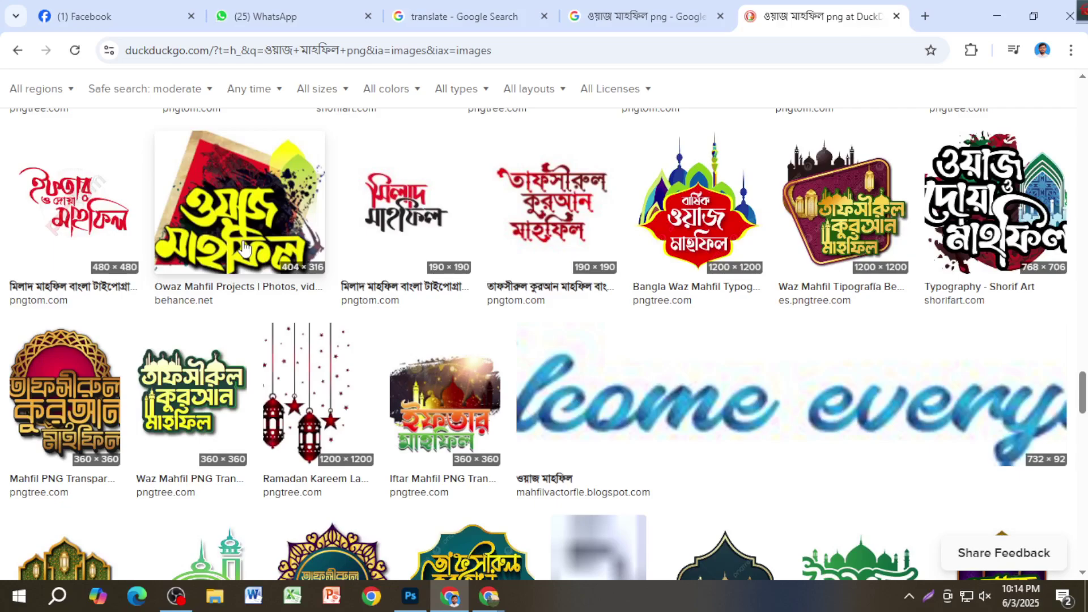
{"action": "scroll", "coordinate": [245, 247], "scroll_direction": "down", "scroll_amount": 8}
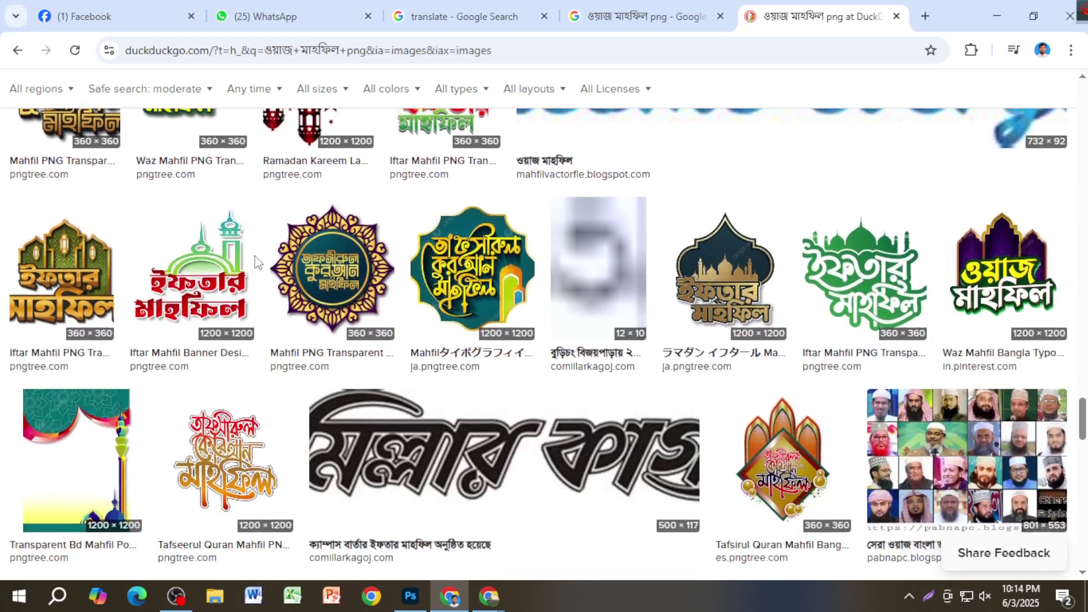
{"action": "scroll", "coordinate": [256, 271], "scroll_direction": "down", "scroll_amount": 5}
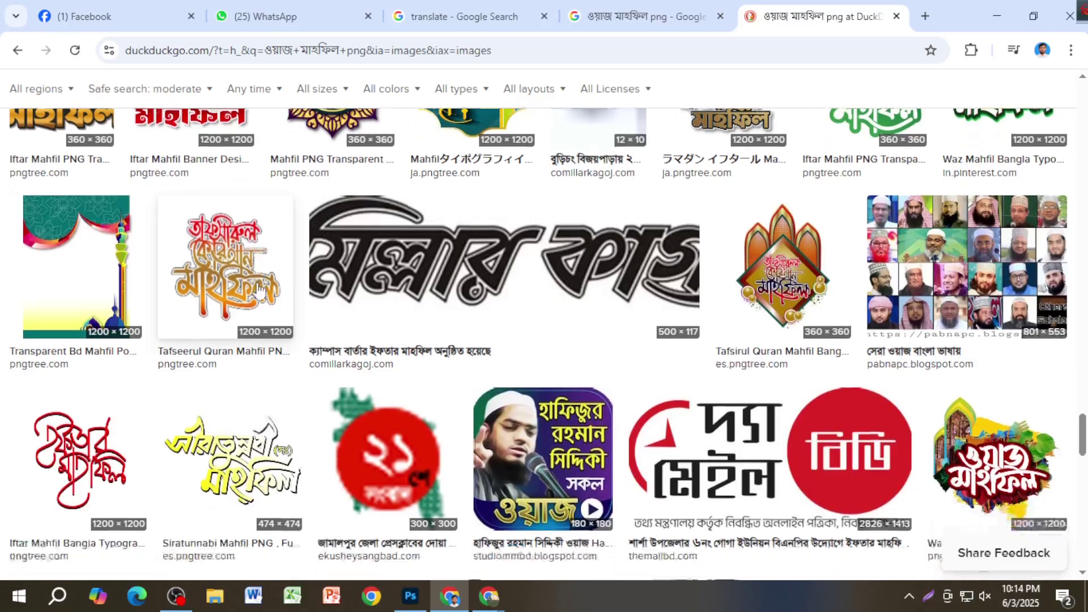
{"action": "scroll", "coordinate": [258, 289], "scroll_direction": "down", "scroll_amount": 4}
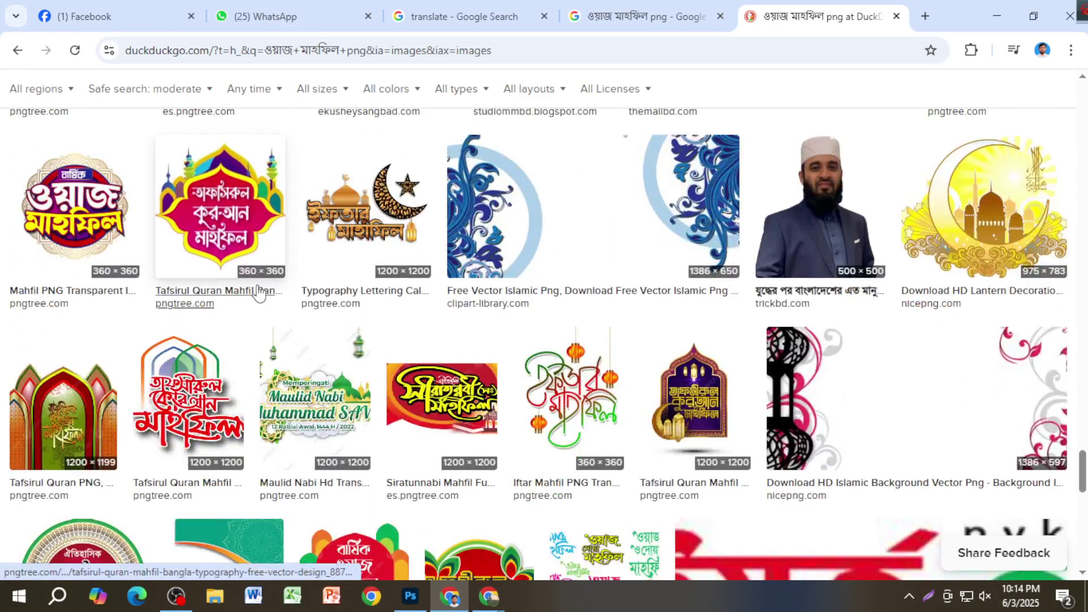
{"action": "scroll", "coordinate": [959, 232], "scroll_direction": "down", "scroll_amount": 12}
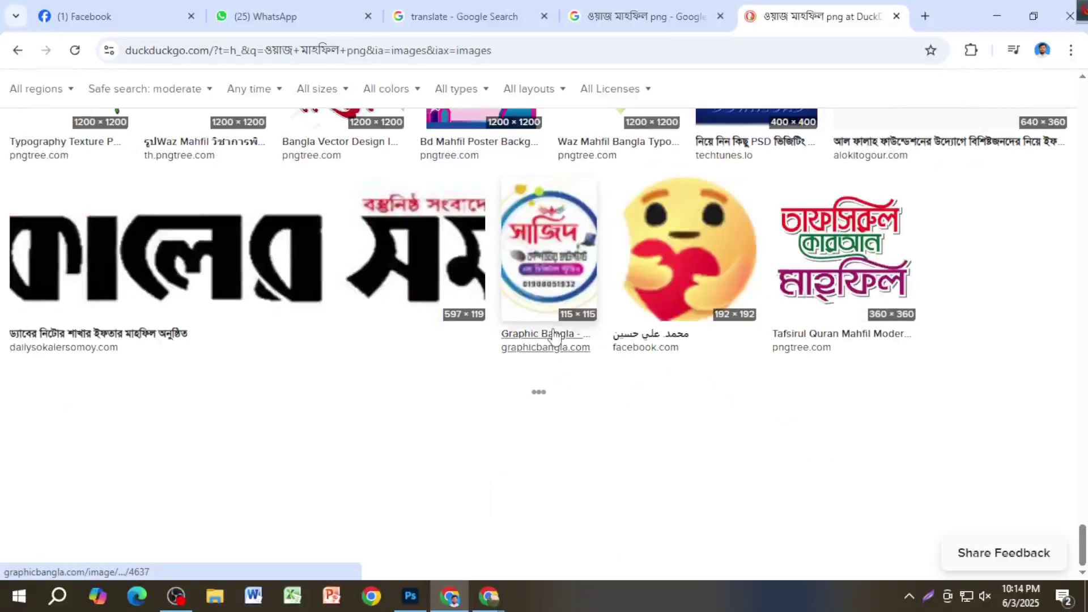
{"action": "scroll", "coordinate": [872, 374], "scroll_direction": "up", "scroll_amount": 15}
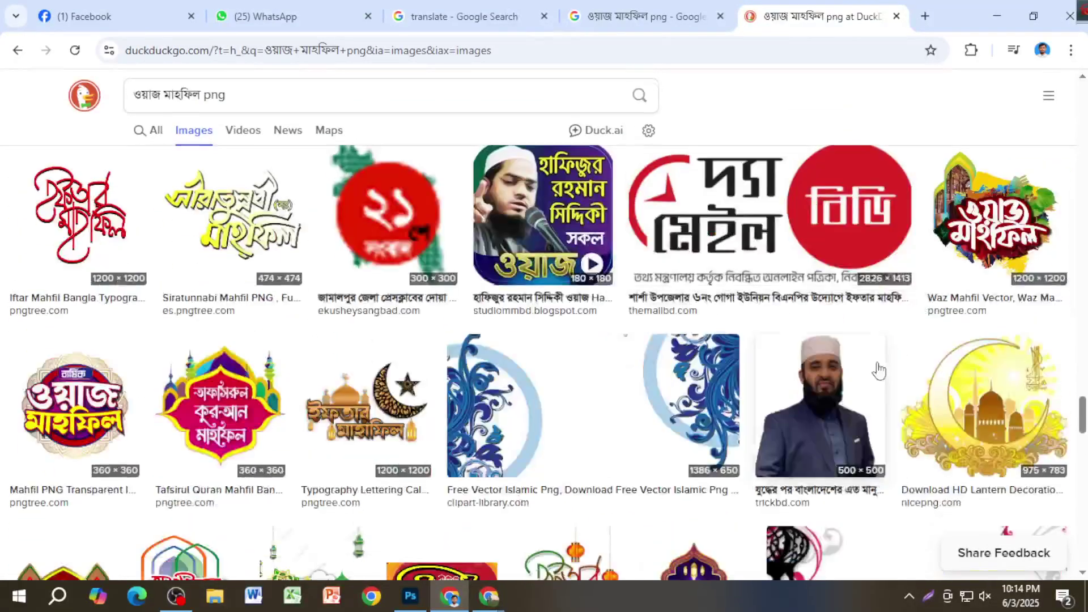
{"action": "scroll", "coordinate": [918, 388], "scroll_direction": "down", "scroll_amount": 1}
{"action": "scroll", "coordinate": [952, 408], "scroll_direction": "down", "scroll_amount": 2}
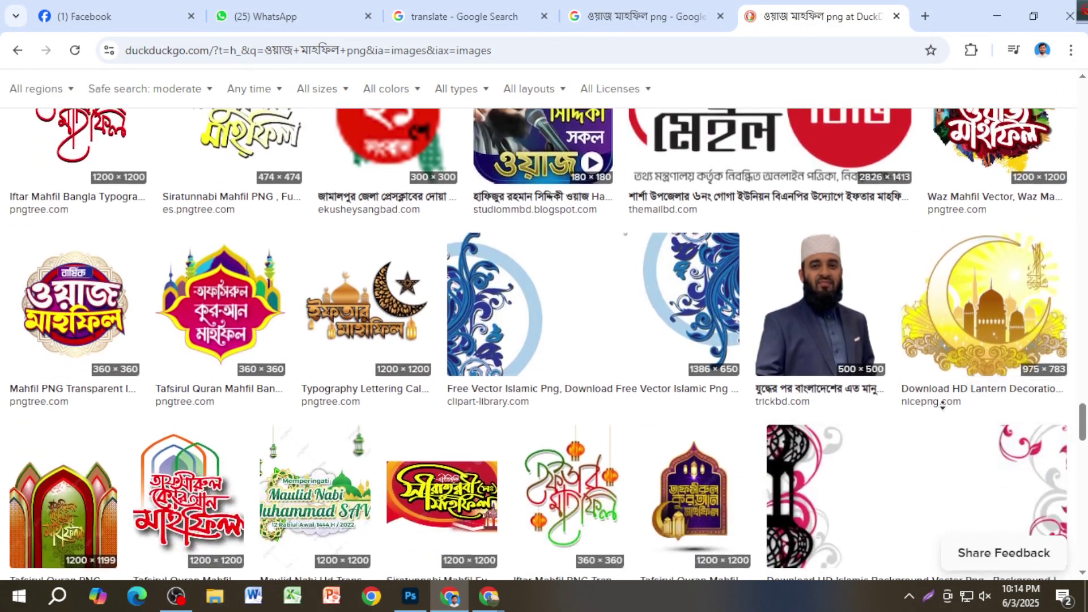
{"action": "left_click", "coordinate": [952, 350]}
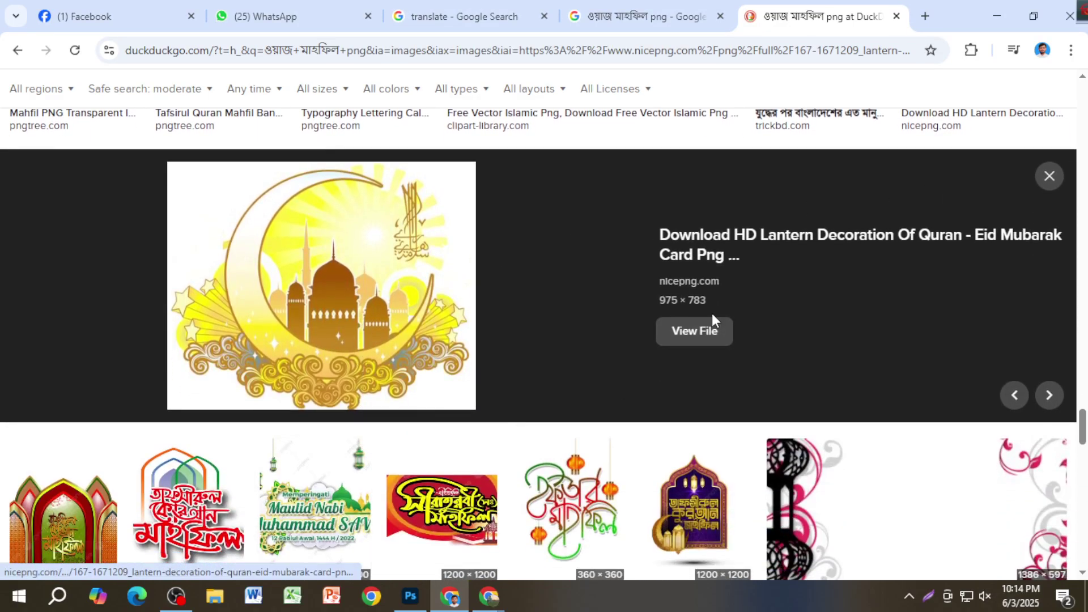
Step: Open the full-size nicepng crescent-moon mosque image, copy it, and start a new tab
{"action": "left_click", "coordinate": [705, 331]}
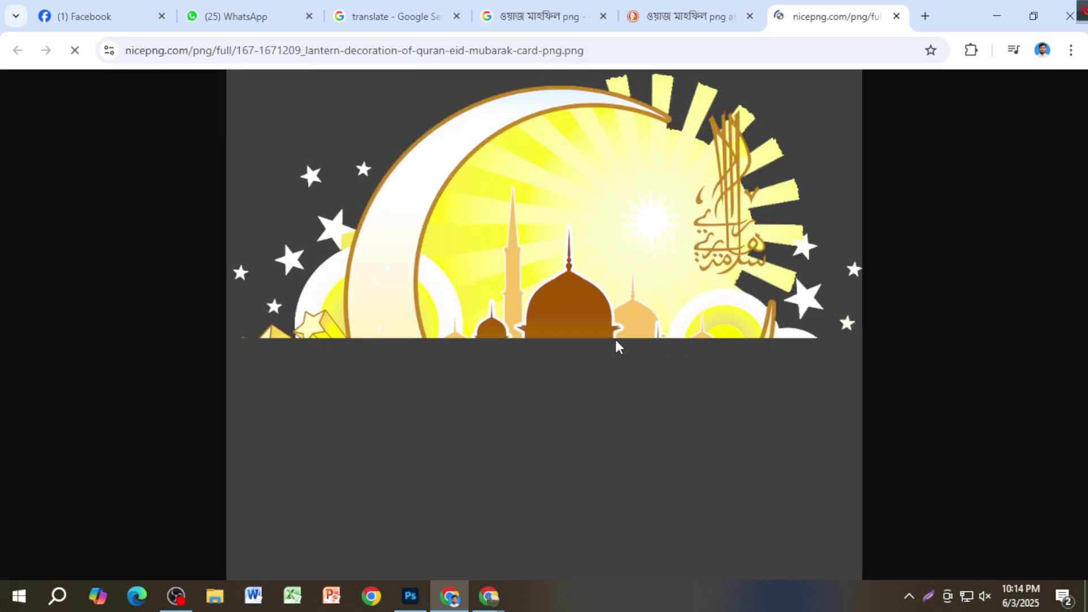
{"action": "right_click", "coordinate": [598, 255]}
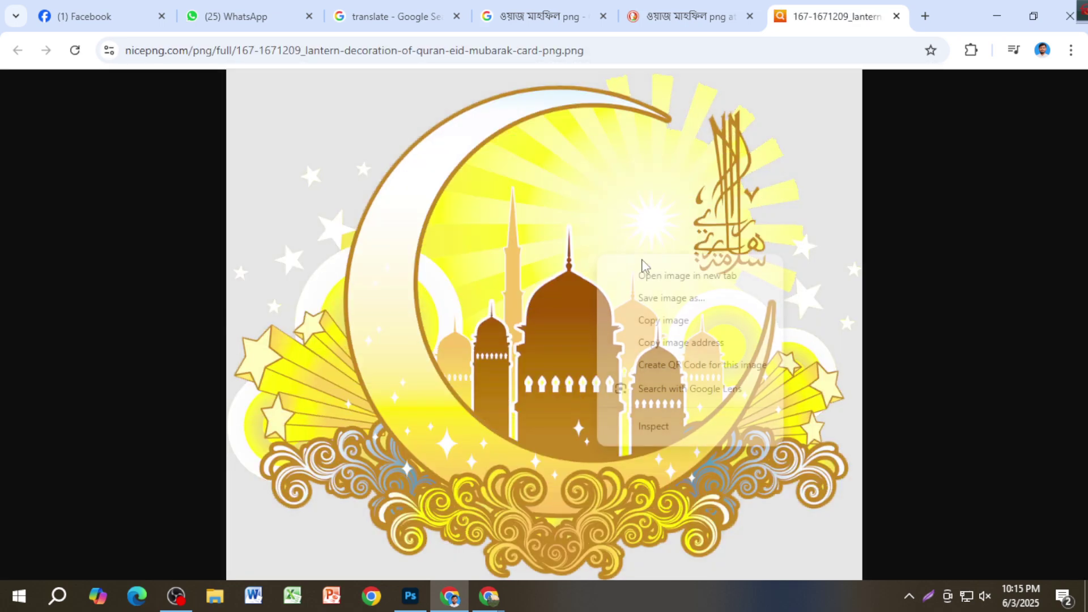
{"action": "left_click", "coordinate": [673, 331]}
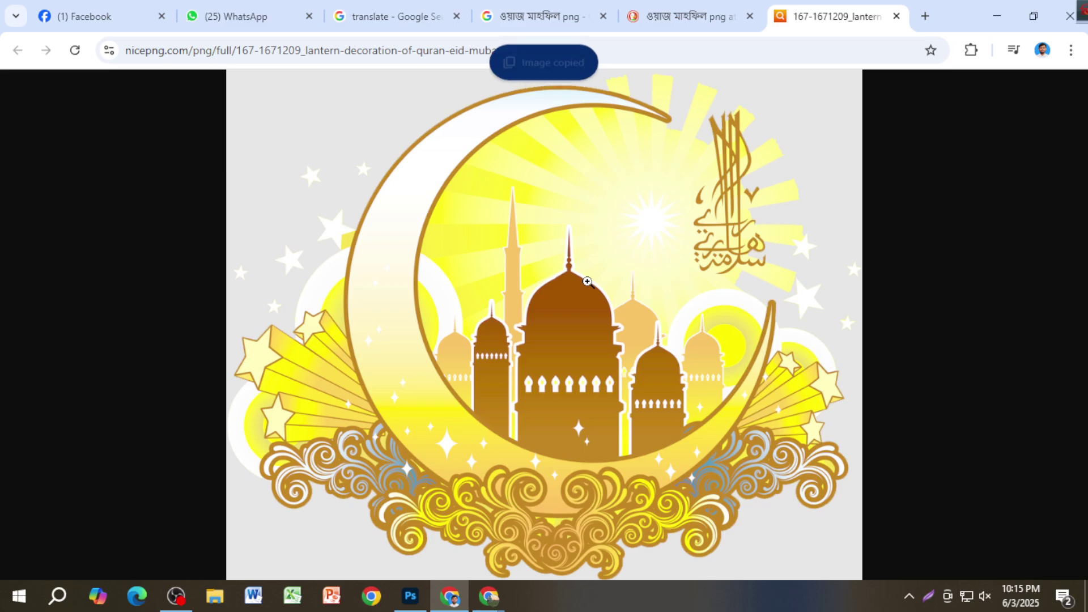
{"action": "key", "text": "ctrl+t"}
Step: Load the remove.bg upload page and paste the copied mosque image into it
{"action": "type", "text": "remove.bg/upload"}
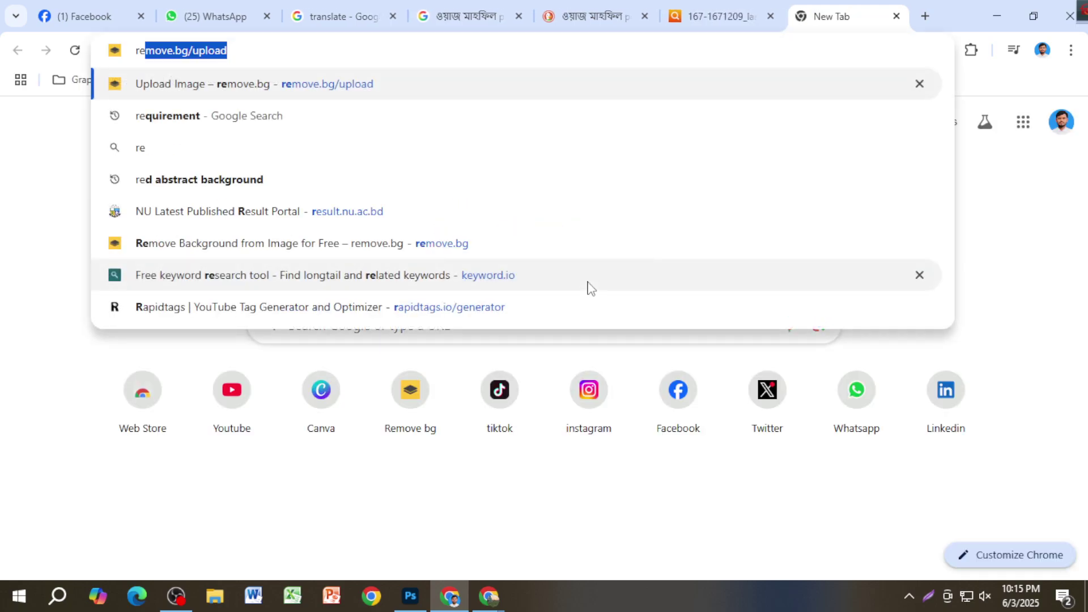
{"action": "key", "text": "Return"}
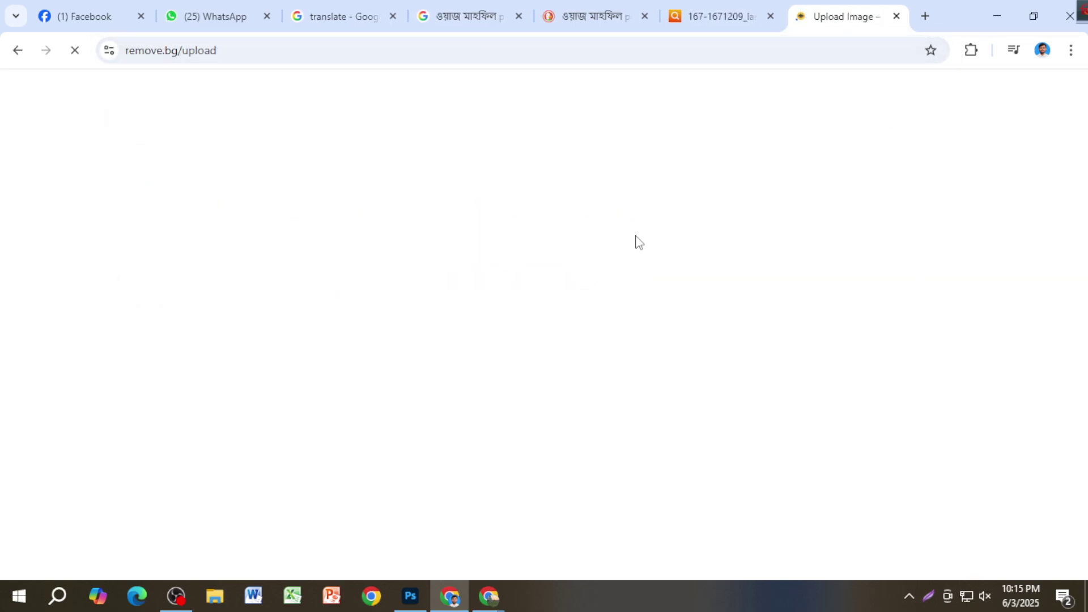
{"action": "left_click", "coordinate": [706, 18]}
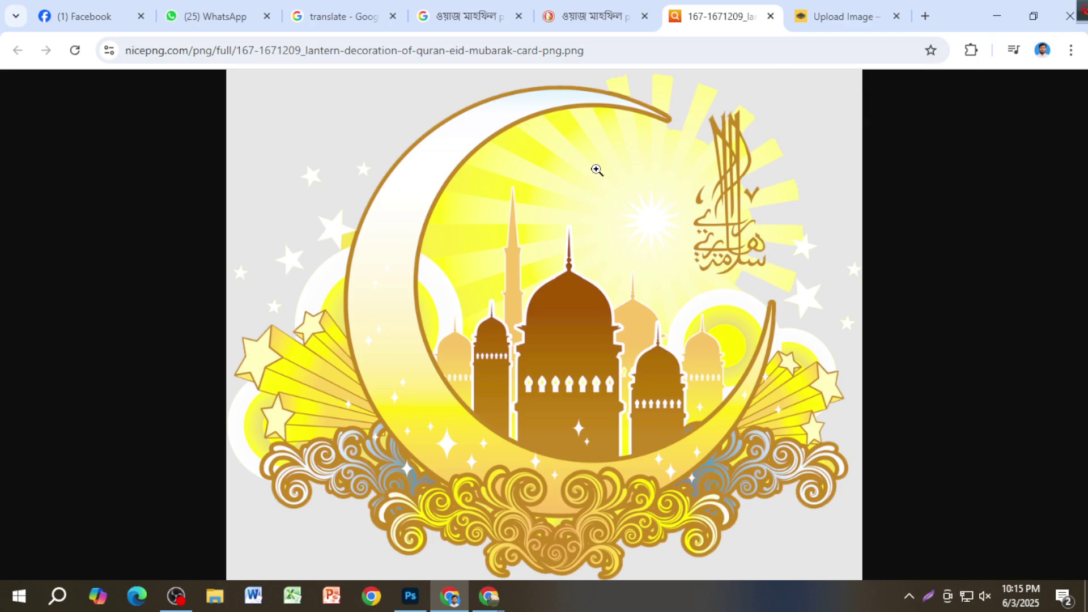
{"action": "right_click", "coordinate": [597, 169]}
{"action": "left_click", "coordinate": [694, 240]}
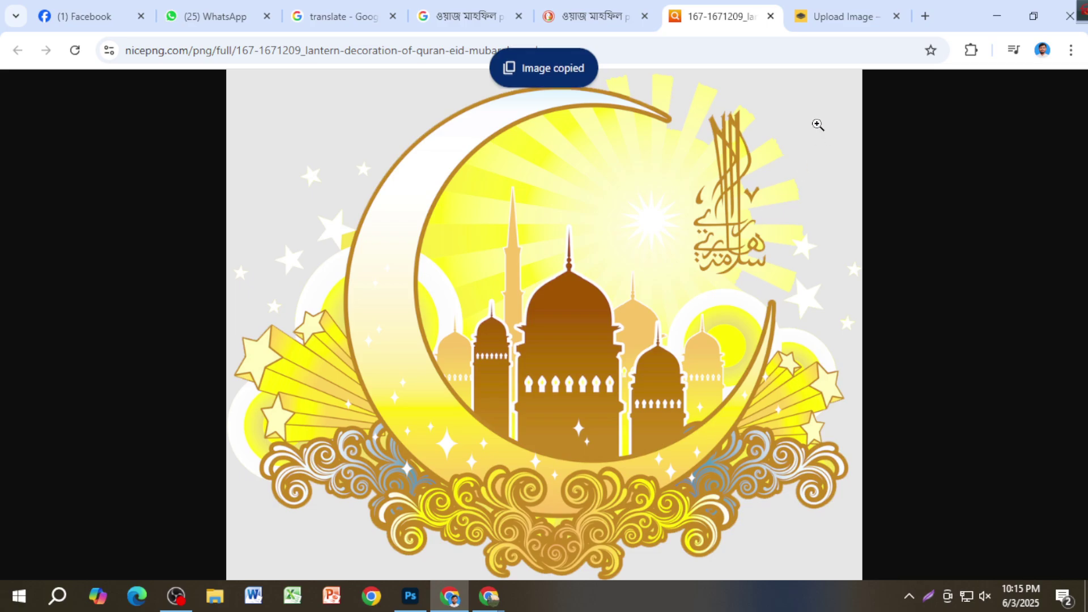
{"action": "left_click", "coordinate": [822, 17]}
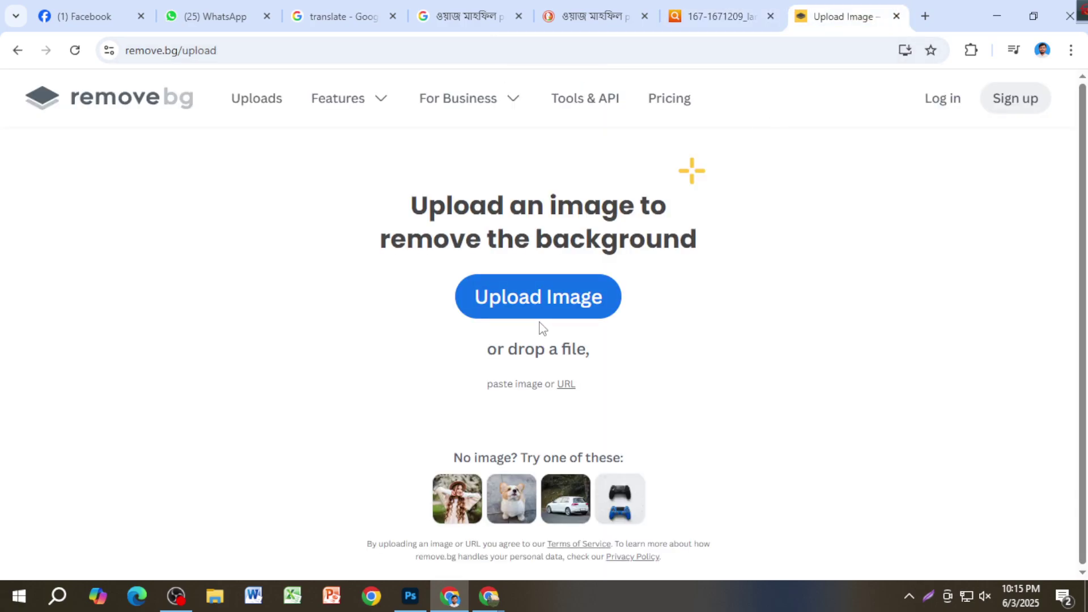
{"action": "key", "text": "ctrl+v"}
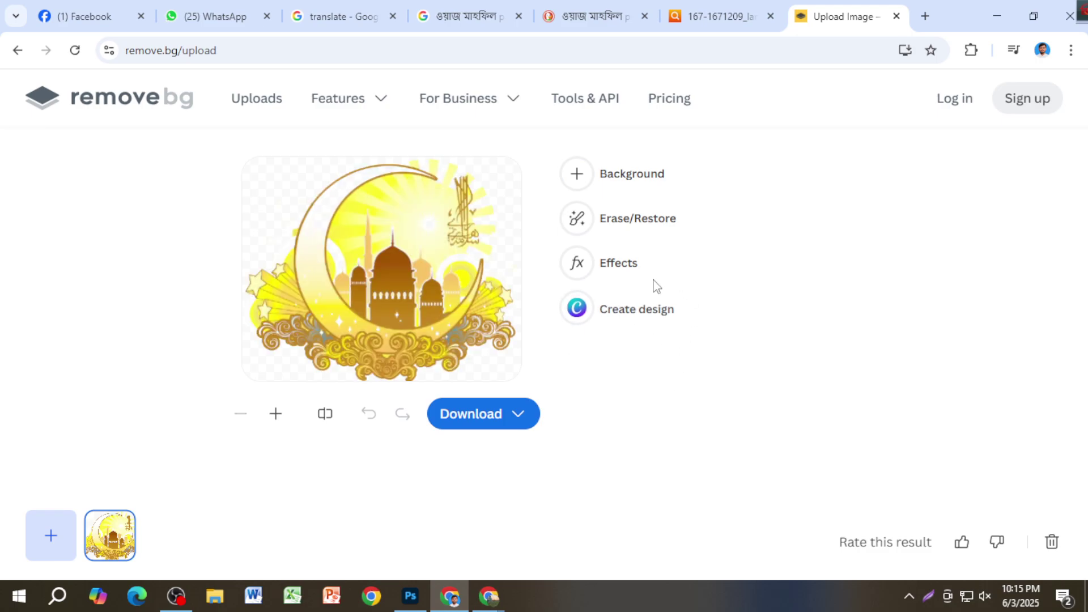
Step: Download the preview-size cutout and drag the file into Photoshop
{"action": "left_click", "coordinate": [470, 417]}
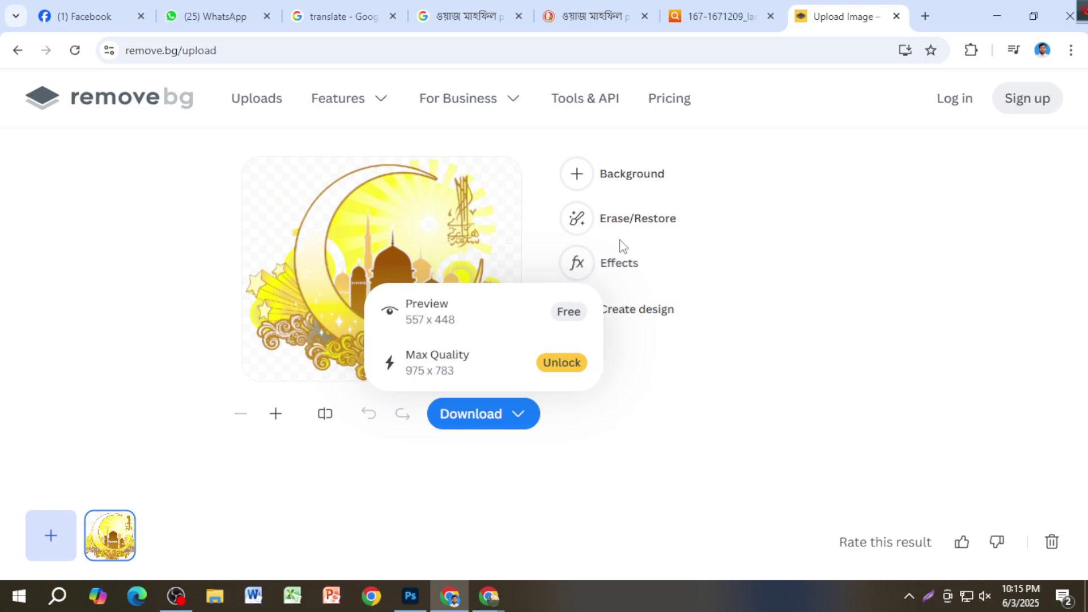
{"action": "left_click", "coordinate": [473, 312]}
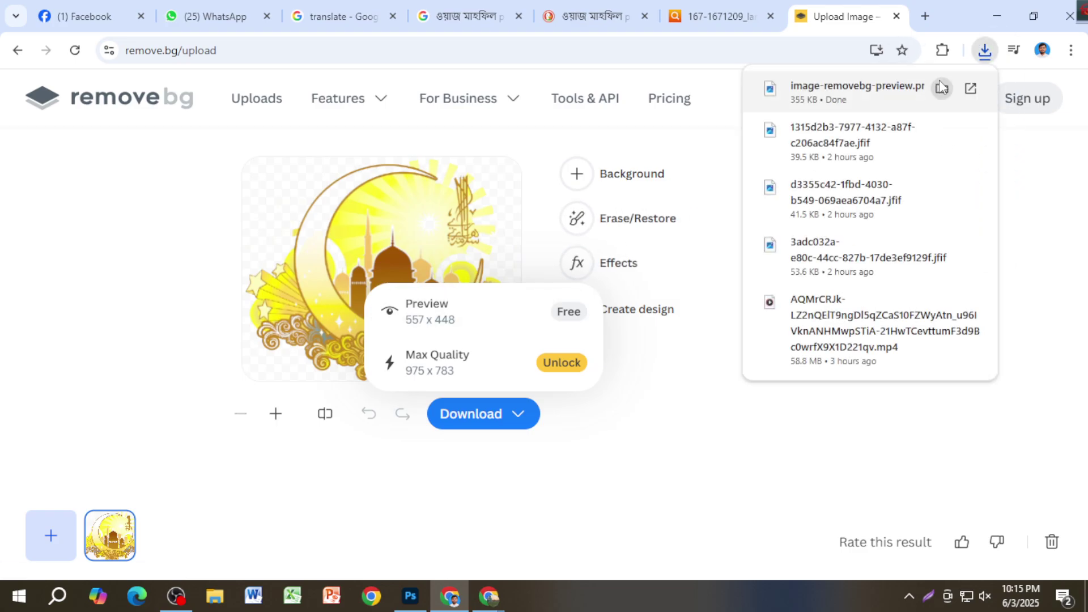
{"action": "left_click_drag", "start_coordinate": [898, 92], "coordinate": [341, 487]}
{"action": "left_click_drag", "start_coordinate": [418, 578], "coordinate": [611, 315]}
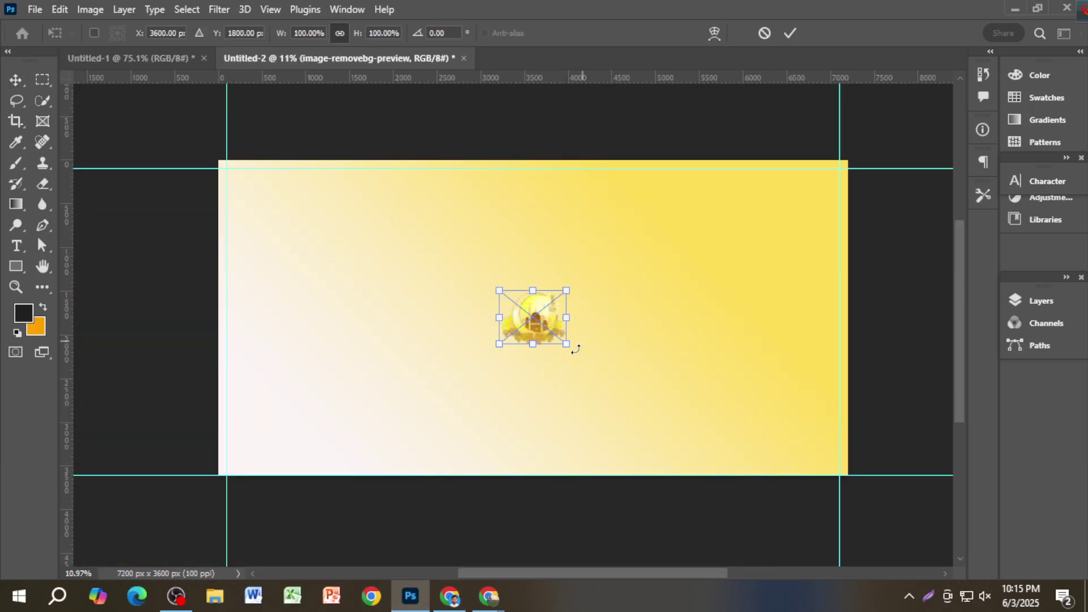
Step: Scale the placed mosque-and-moon cutout to about 406% and move it right of centre
{"action": "left_click_drag", "start_coordinate": [566, 346], "coordinate": [649, 460]}
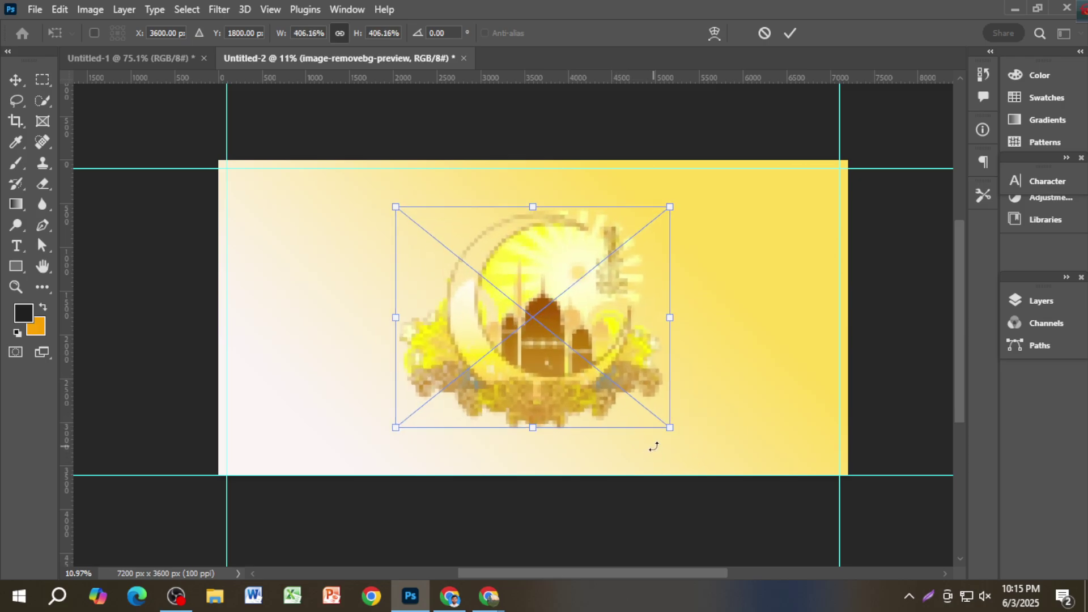
{"action": "key", "text": "Return"}
{"action": "left_click", "coordinate": [612, 397]}
{"action": "left_click_drag", "start_coordinate": [612, 396], "coordinate": [694, 421]}
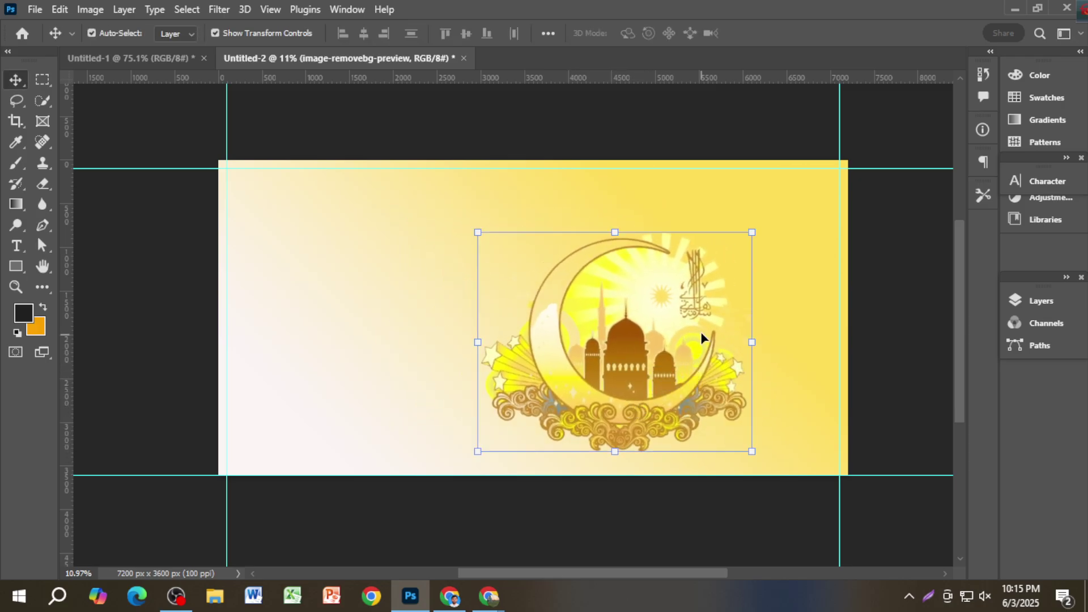
{"action": "key", "text": "alt+Tab"}
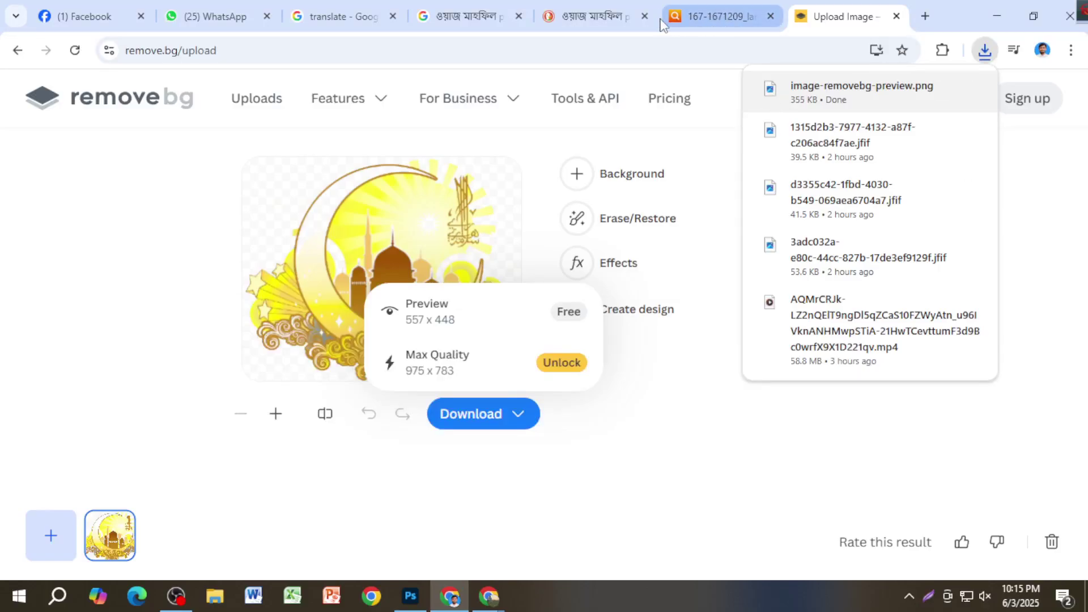
Step: Browse more DuckDuckGo Mahfil image results, previewing the Tafsirul Quran arch image
{"action": "left_click", "coordinate": [589, 16]}
{"action": "scroll", "coordinate": [690, 332], "scroll_direction": "down", "scroll_amount": 4}
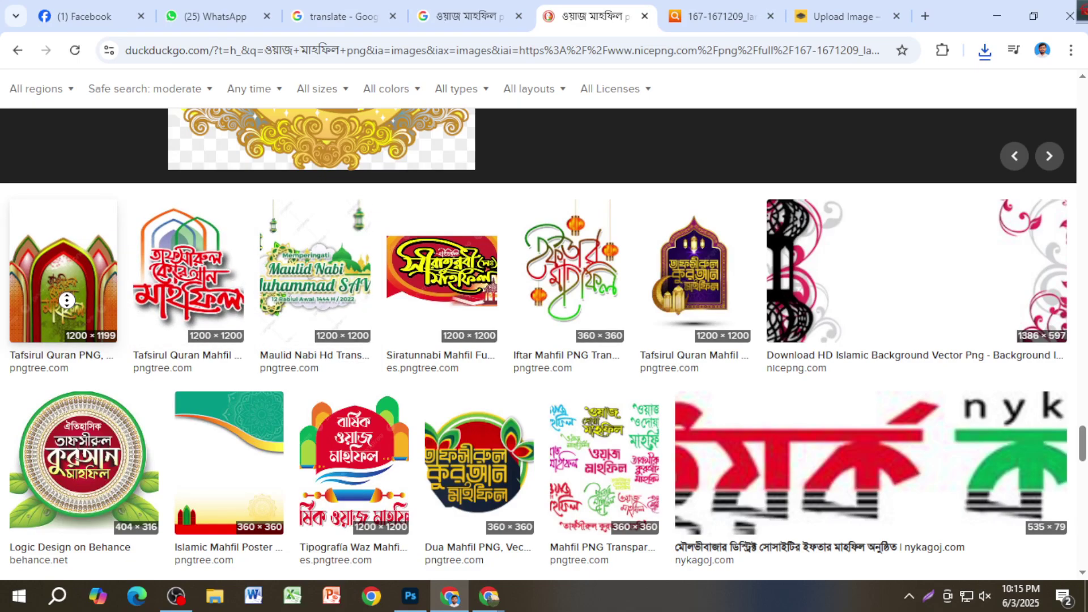
{"action": "scroll", "coordinate": [67, 300], "scroll_direction": "down", "scroll_amount": 1}
{"action": "left_click", "coordinate": [67, 324]}
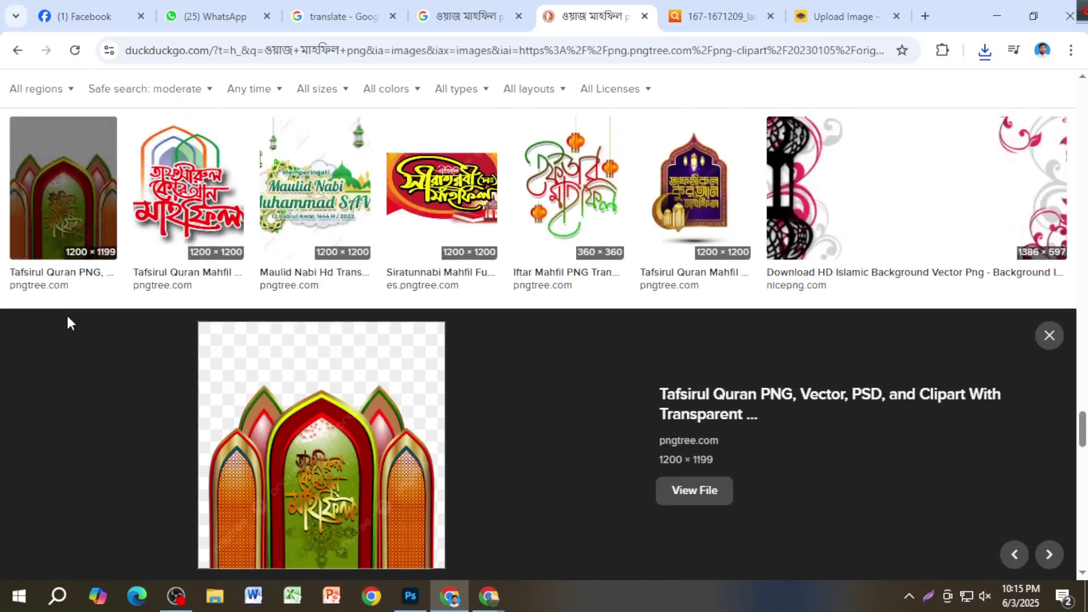
{"action": "scroll", "coordinate": [456, 344], "scroll_direction": "down", "scroll_amount": 10}
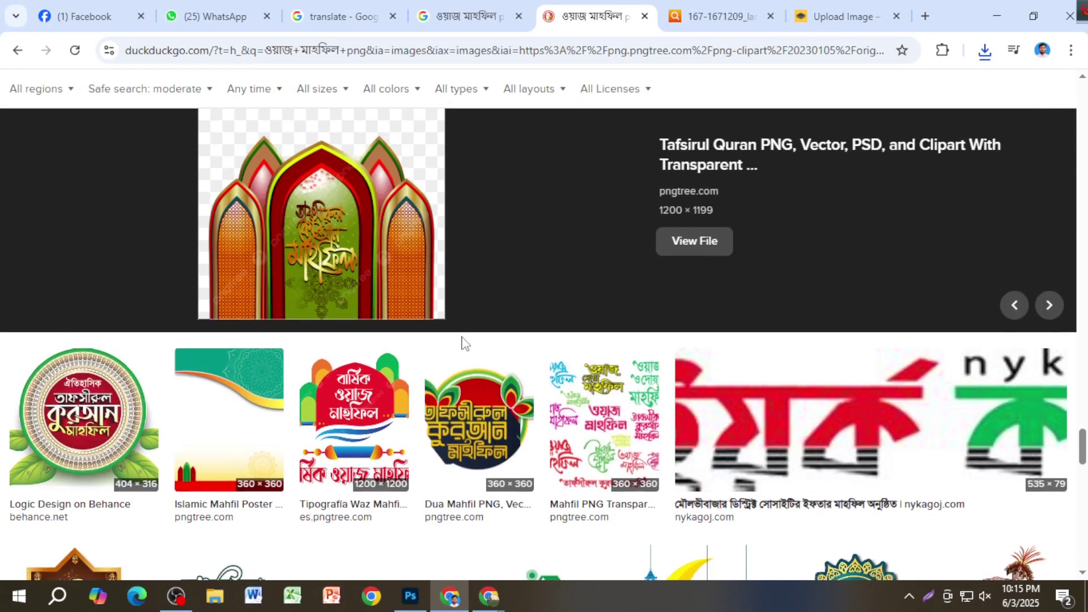
{"action": "scroll", "coordinate": [201, 383], "scroll_direction": "up", "scroll_amount": 2}
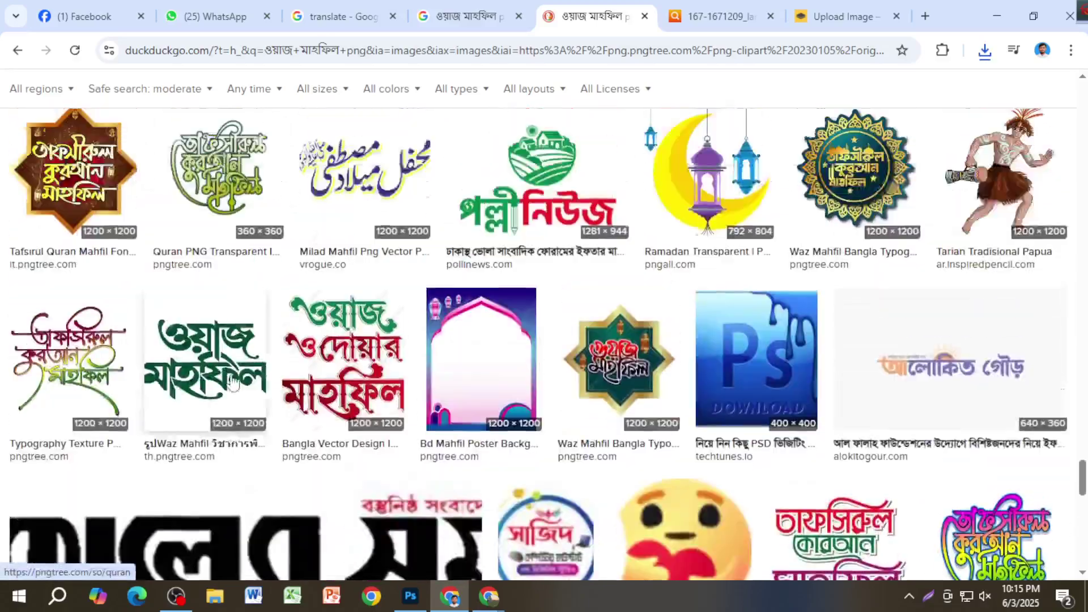
{"action": "scroll", "coordinate": [255, 397], "scroll_direction": "down", "scroll_amount": 7}
{"action": "scroll", "coordinate": [281, 402], "scroll_direction": "down", "scroll_amount": 6}
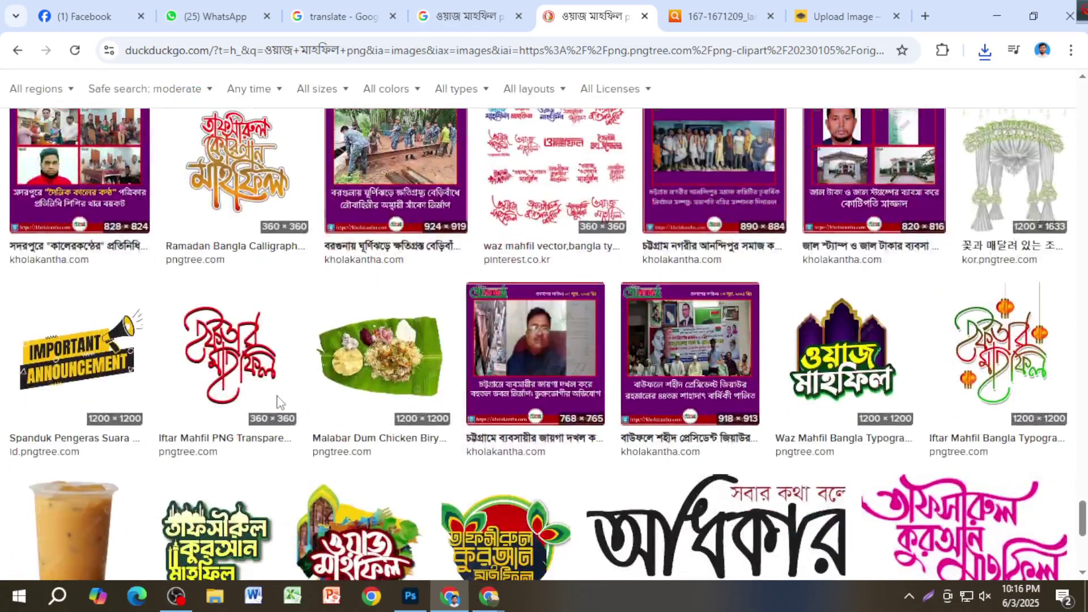
{"action": "scroll", "coordinate": [293, 400], "scroll_direction": "down", "scroll_amount": 5}
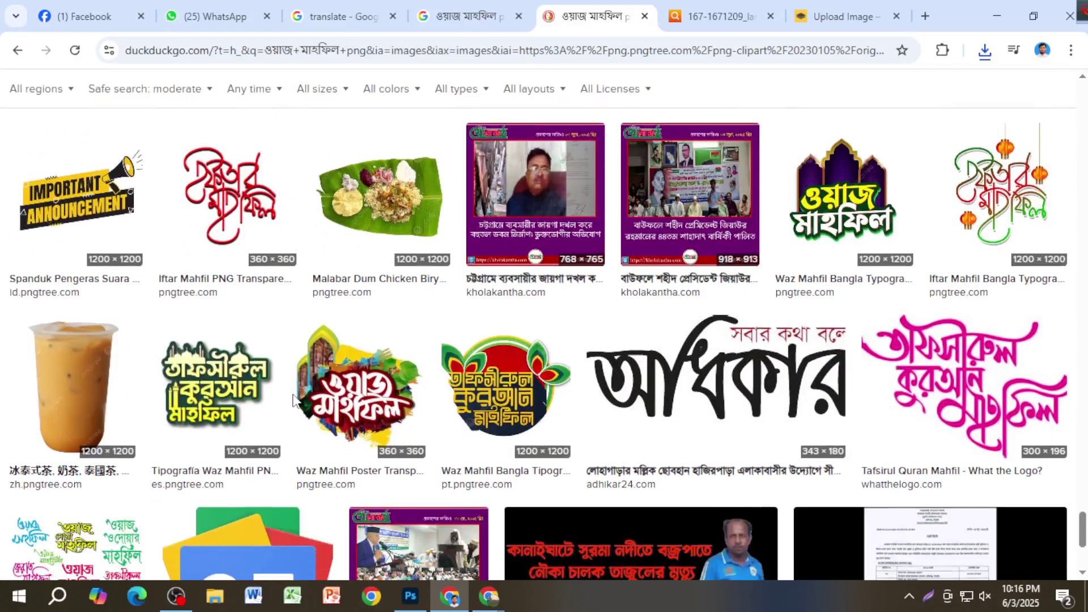
{"action": "scroll", "coordinate": [294, 403], "scroll_direction": "up", "scroll_amount": 7}
{"action": "scroll", "coordinate": [294, 403], "scroll_direction": "up", "scroll_amount": 5}
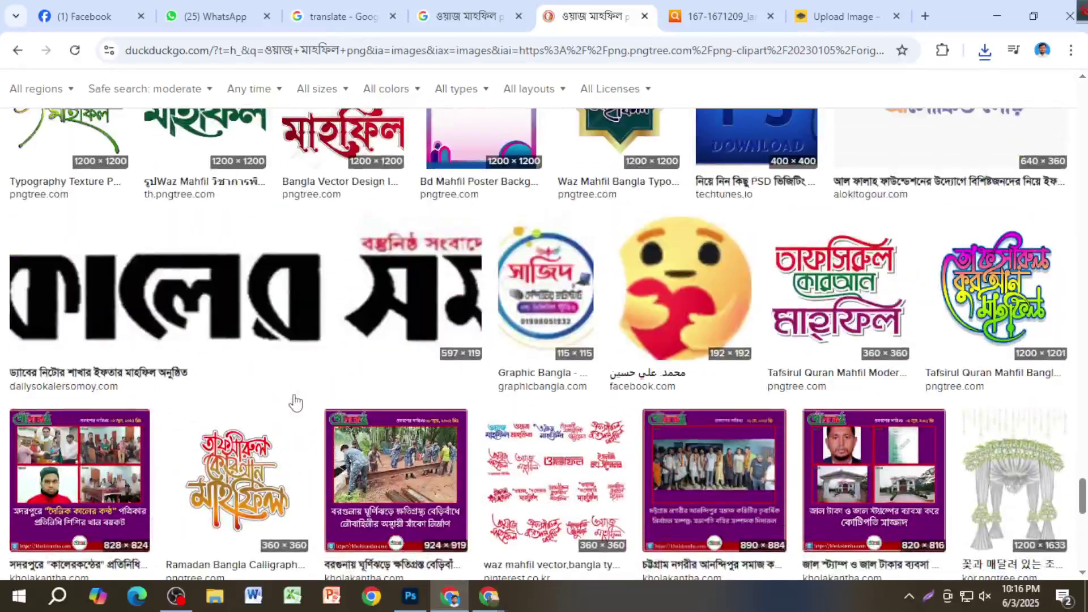
{"action": "scroll", "coordinate": [298, 385], "scroll_direction": "up", "scroll_amount": 5}
Step: Copy the colourful Shorif Art 'waz mahfil typography' image from its Google Images preview
{"action": "left_click", "coordinate": [466, 16]}
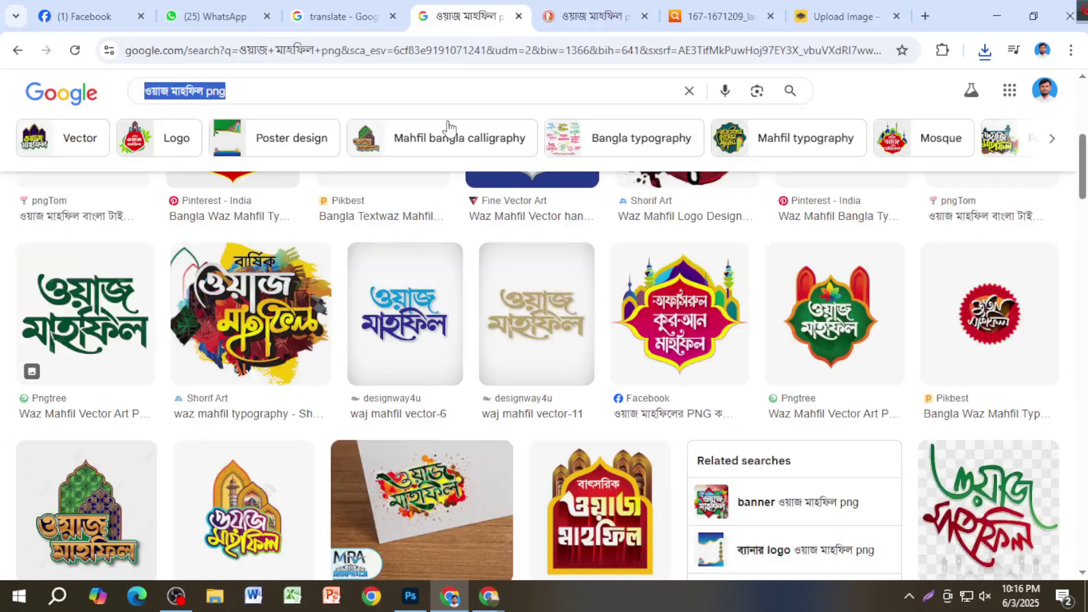
{"action": "left_click", "coordinate": [297, 327]}
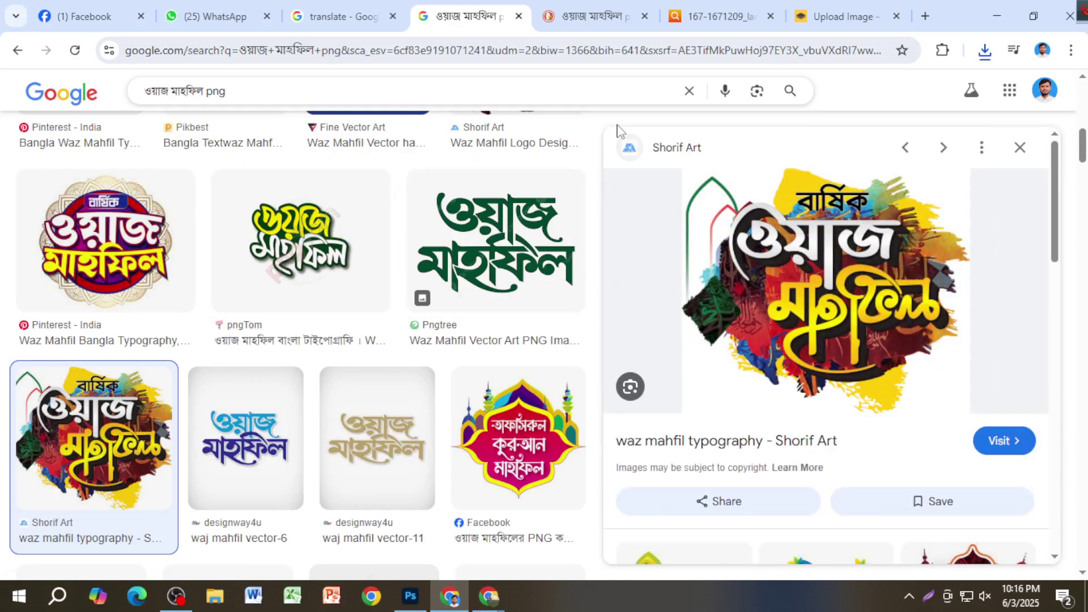
{"action": "right_click", "coordinate": [776, 215]}
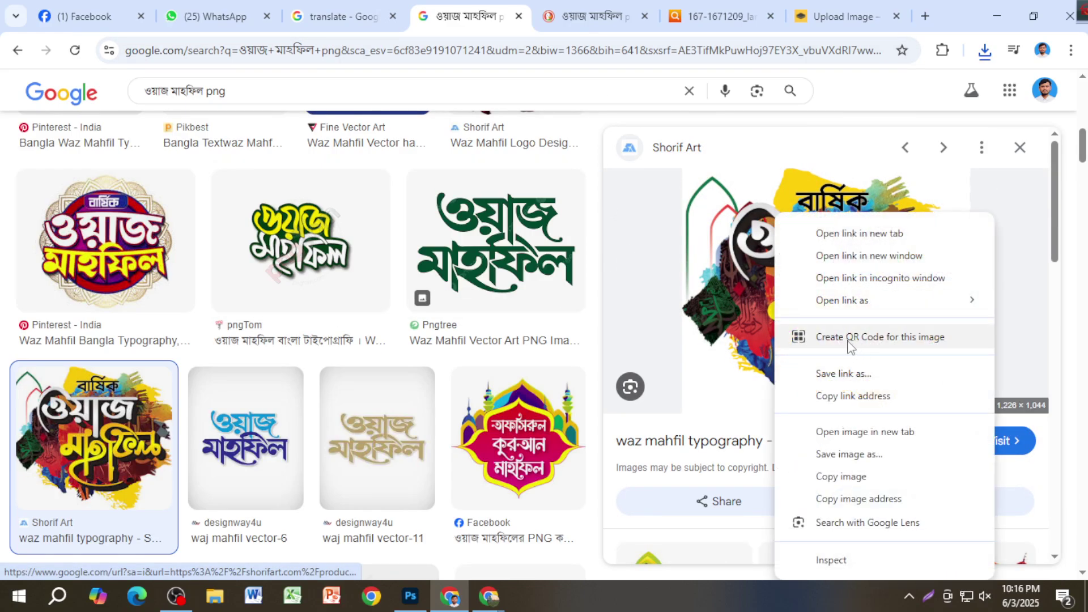
{"action": "left_click", "coordinate": [880, 477]}
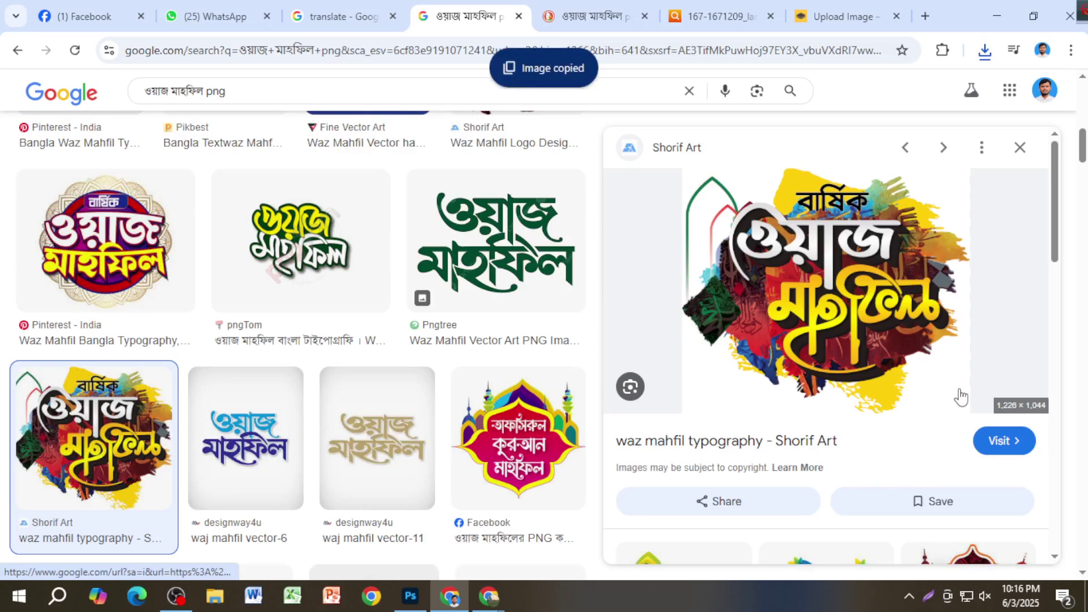
{"action": "scroll", "coordinate": [890, 360], "scroll_direction": "down", "scroll_amount": 5}
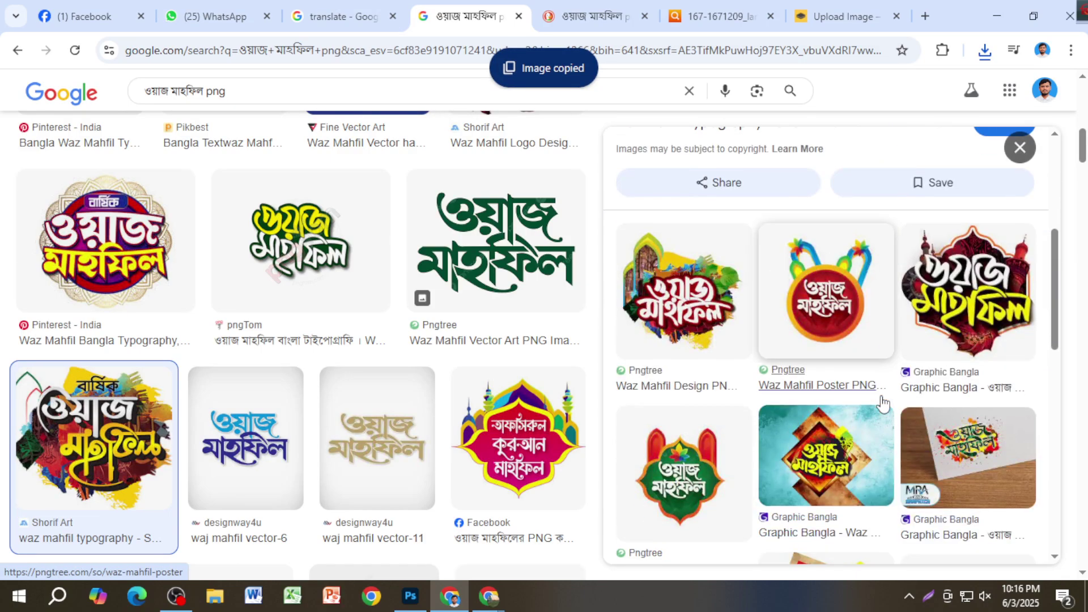
Step: Paste the typography image into remove.bg and download its preview cutout, image-removebg-preview (1).png
{"action": "key", "text": "ctrl+9"}
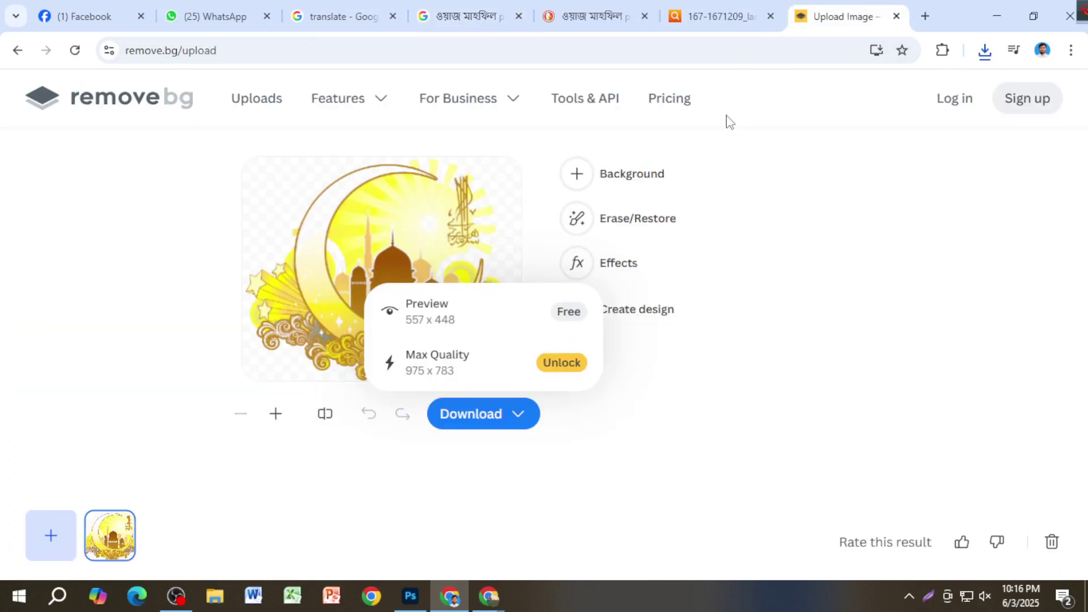
{"action": "key", "text": "ctrl+v"}
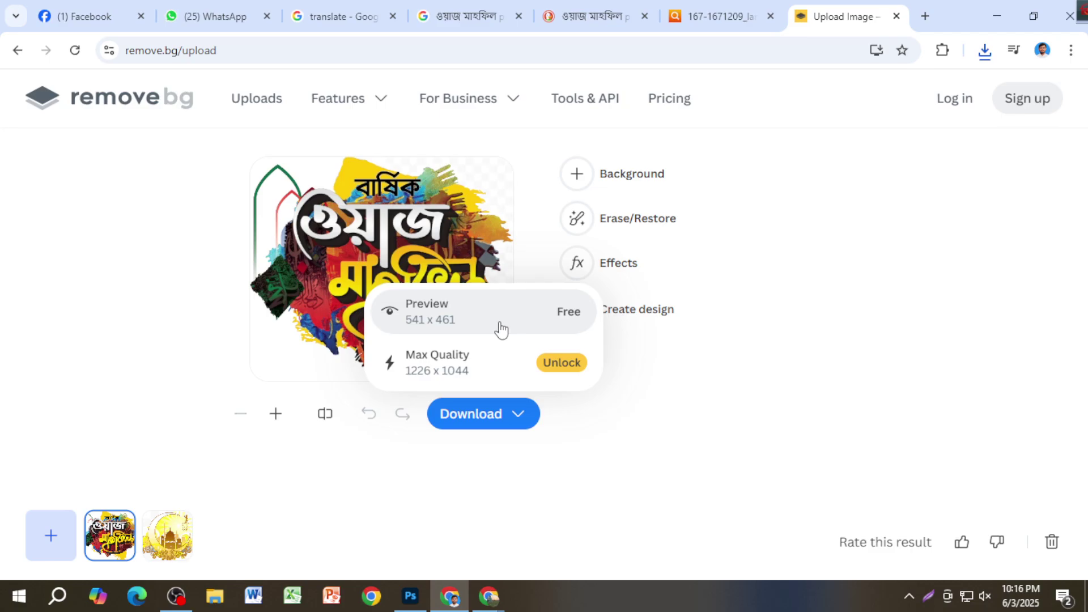
{"action": "left_click", "coordinate": [502, 328]}
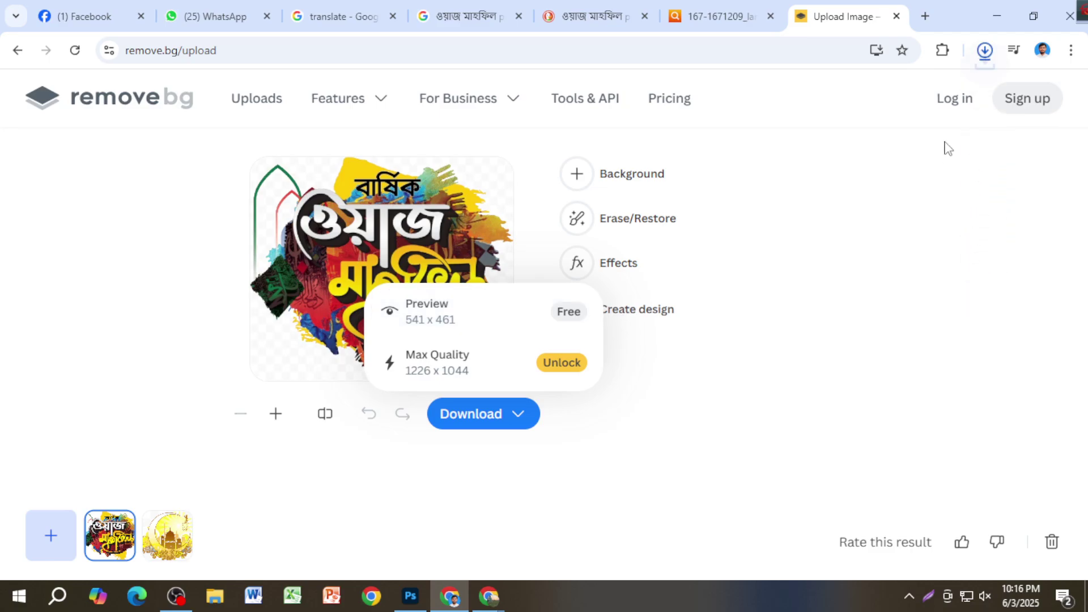
{"action": "left_click_drag", "start_coordinate": [927, 96], "coordinate": [775, 338]}
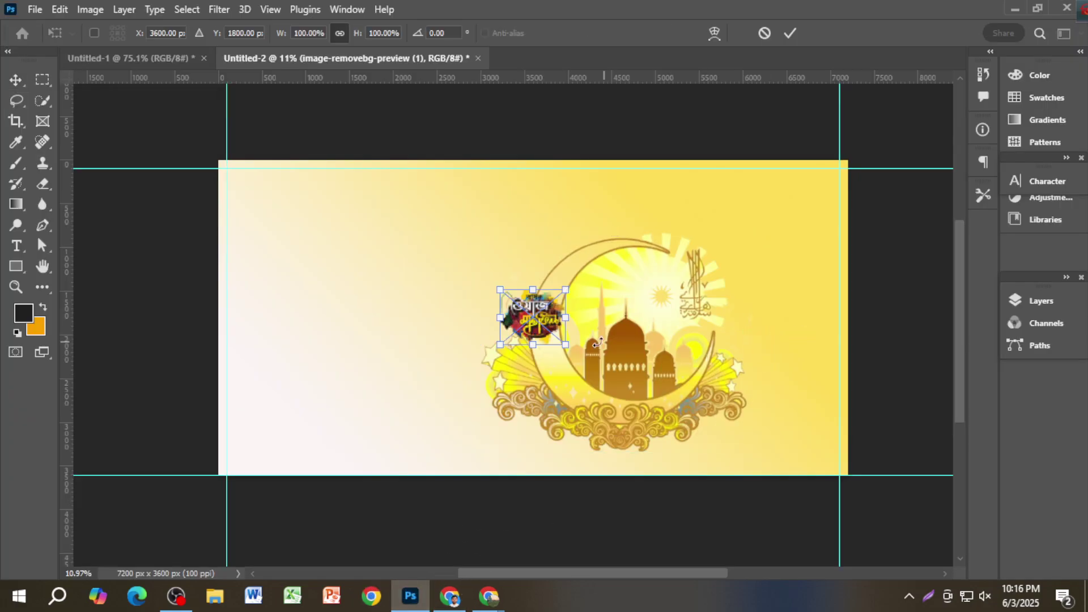
Step: Enlarge the placed title art, move it right, and shift the mosque art left
{"action": "left_click_drag", "start_coordinate": [565, 346], "coordinate": [688, 439]}
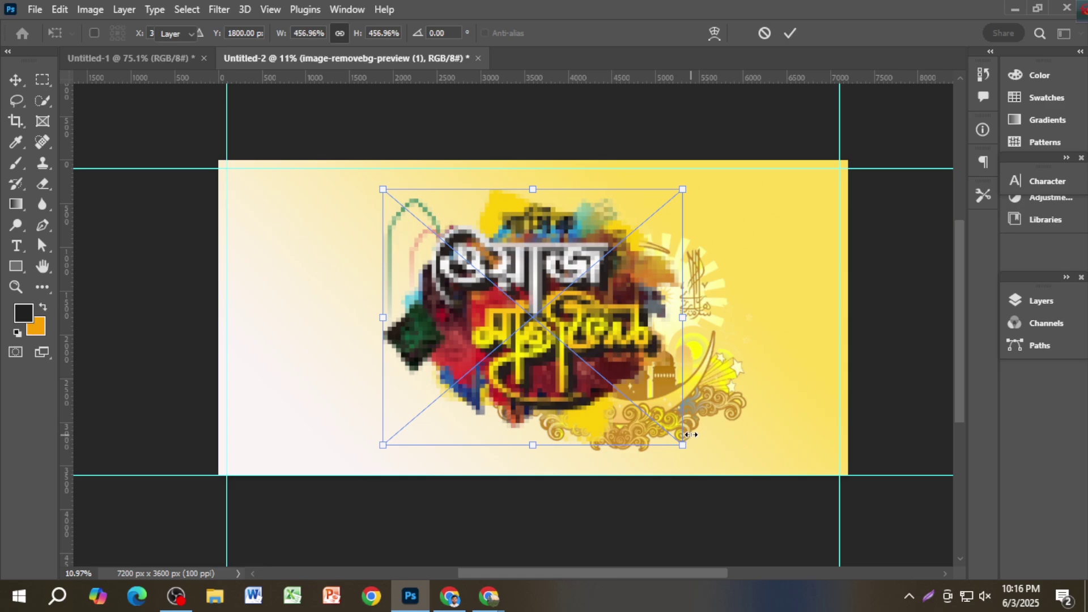
{"action": "key", "text": "Return"}
{"action": "left_click_drag", "start_coordinate": [658, 390], "coordinate": [793, 414]}
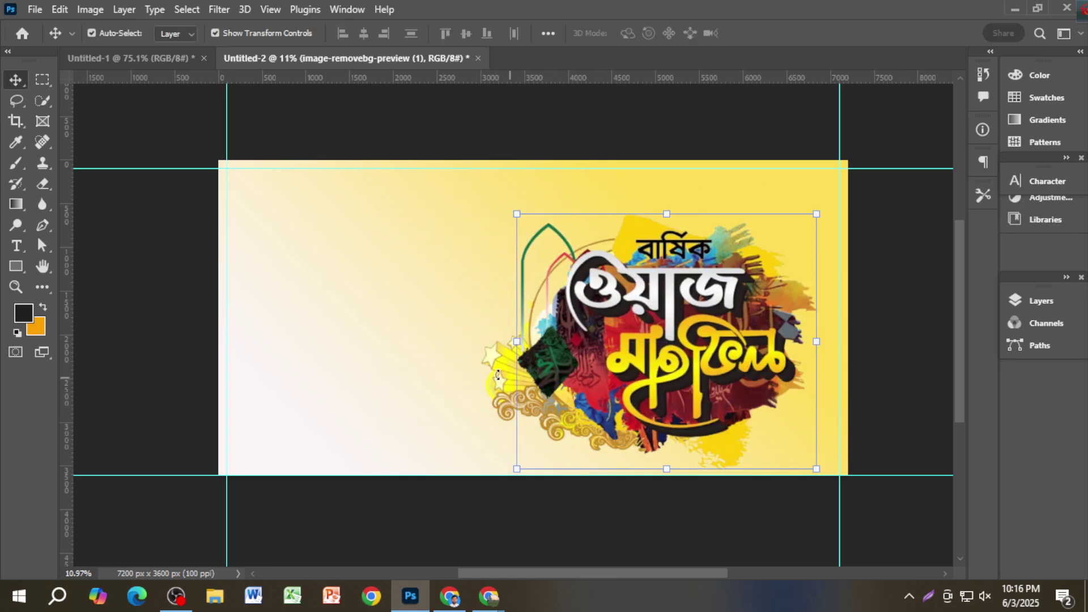
{"action": "left_click", "coordinate": [447, 369]}
{"action": "left_click", "coordinate": [502, 386]}
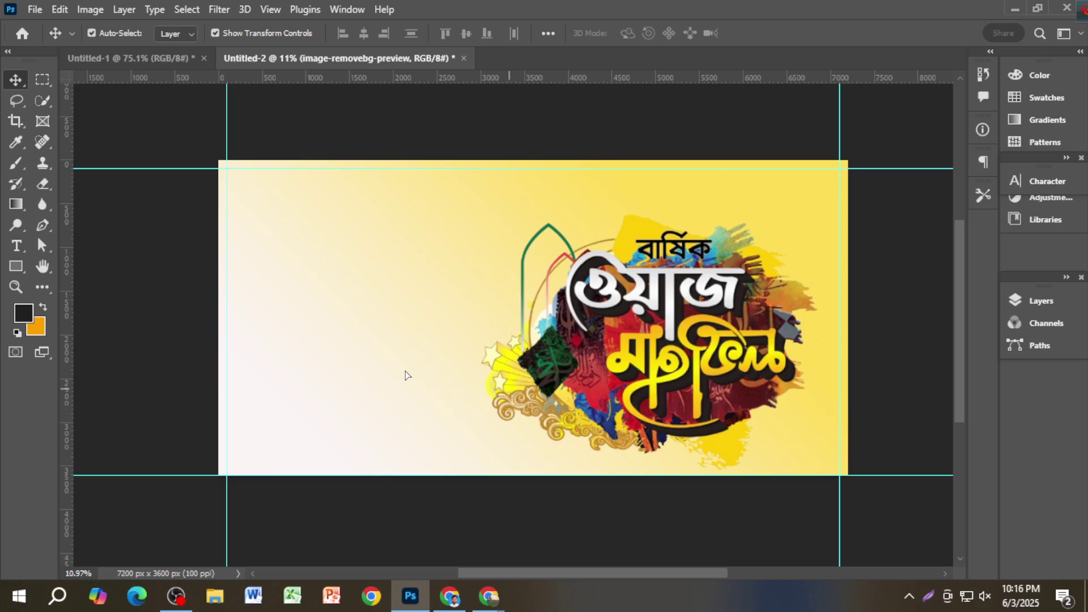
{"action": "left_click_drag", "start_coordinate": [449, 383], "coordinate": [328, 376]}
Step: Resize and reposition the title art to fill the banner's right half at about 260%
{"action": "left_click", "coordinate": [548, 253]}
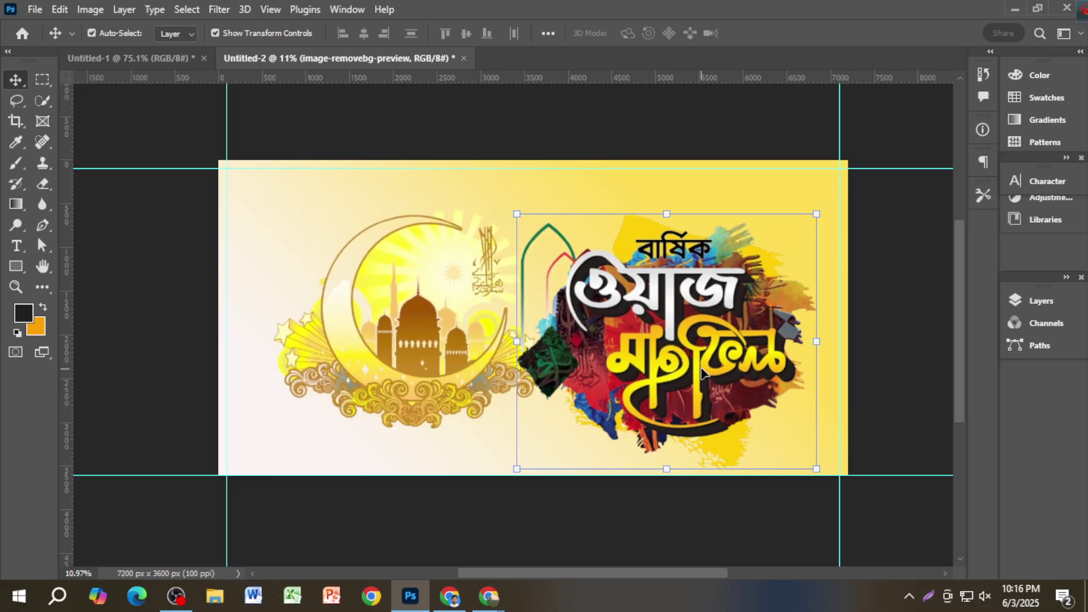
{"action": "left_click_drag", "start_coordinate": [516, 214], "coordinate": [583, 270]}
{"action": "left_click_drag", "start_coordinate": [705, 361], "coordinate": [726, 332]}
{"action": "left_click_drag", "start_coordinate": [772, 389], "coordinate": [821, 444]}
{"action": "left_click_drag", "start_coordinate": [722, 427], "coordinate": [737, 447]}
{"action": "key", "text": "Return"}
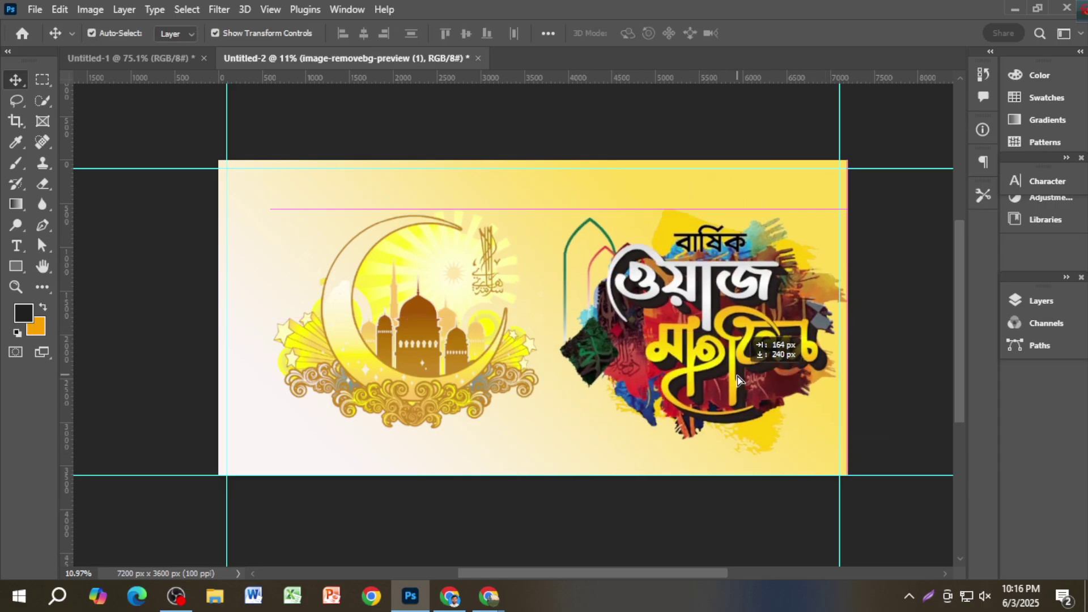
{"action": "left_click", "coordinate": [146, 61]}
{"action": "scroll", "coordinate": [690, 309], "scroll_direction": "down", "scroll_amount": 5}
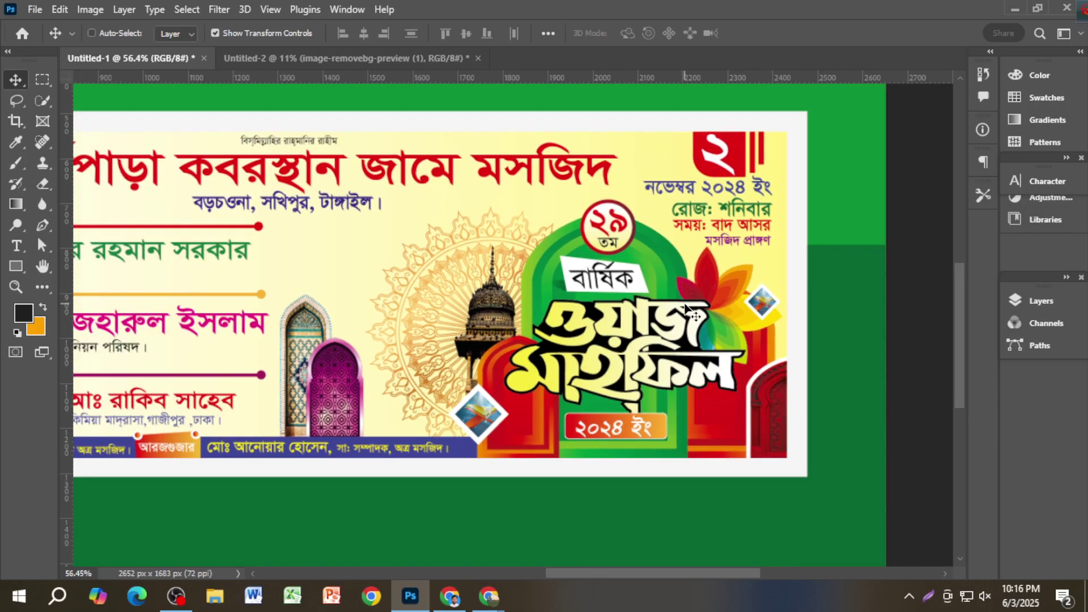
{"action": "scroll", "coordinate": [512, 314], "scroll_direction": "up", "scroll_amount": 2}
{"action": "left_click_drag", "start_coordinate": [542, 311], "coordinate": [554, 311]}
{"action": "scroll", "coordinate": [554, 311], "scroll_direction": "down", "scroll_amount": 1}
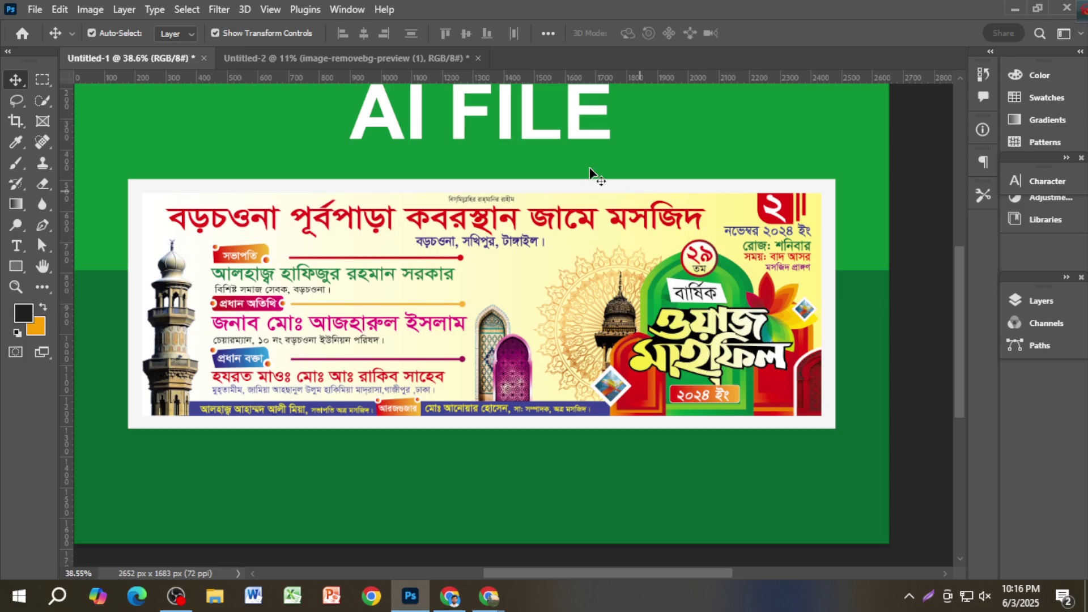
{"action": "left_click", "coordinate": [386, 62]}
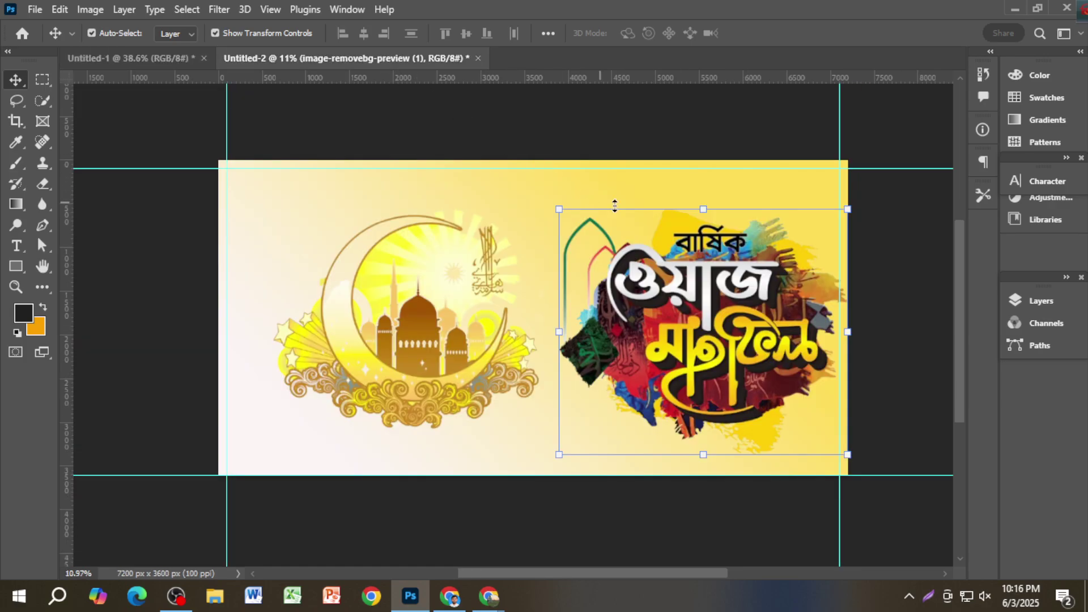
Step: Shrink the title art toward the bottom right and the crescent-mosque art above it
{"action": "left_click_drag", "start_coordinate": [559, 209], "coordinate": [605, 244]}
{"action": "key", "text": "Return"}
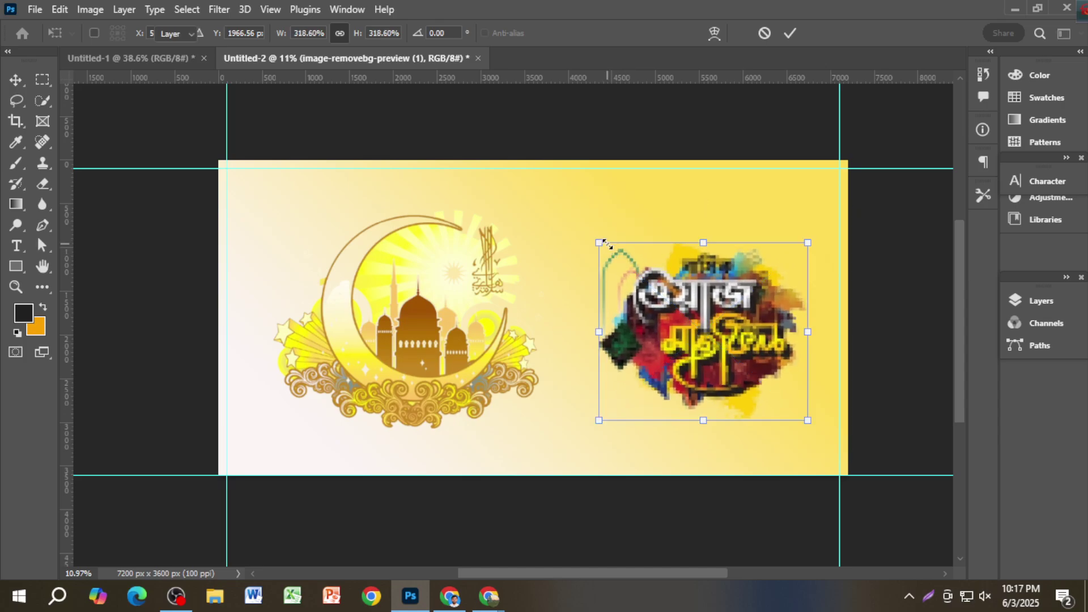
{"action": "left_click_drag", "start_coordinate": [729, 326], "coordinate": [749, 343]}
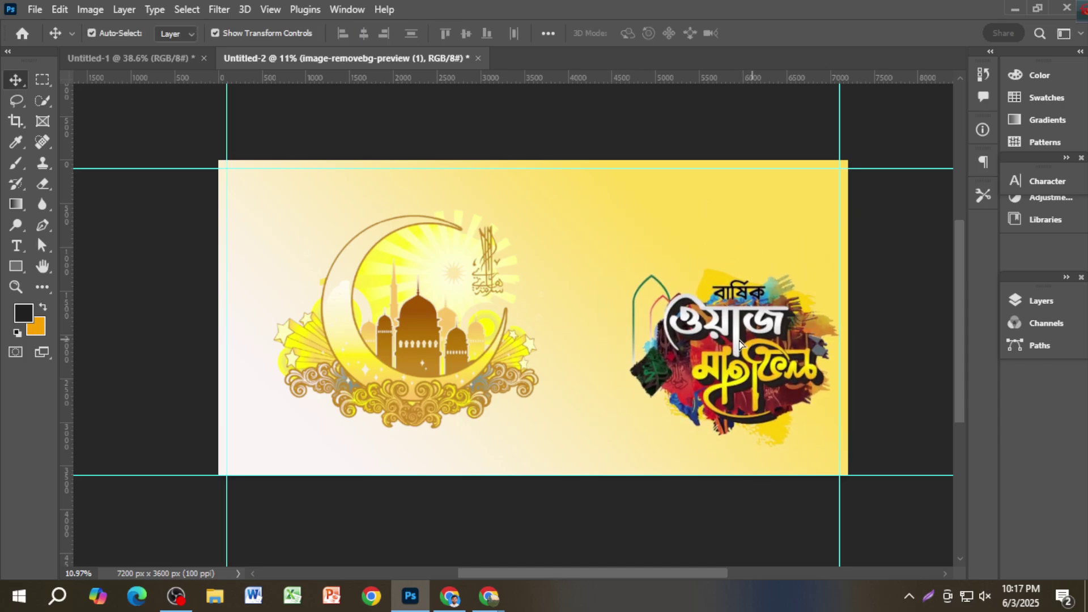
{"action": "left_click", "coordinate": [510, 340]}
{"action": "left_click_drag", "start_coordinate": [270, 210], "coordinate": [334, 251]}
{"action": "left_click_drag", "start_coordinate": [445, 343], "coordinate": [667, 275]}
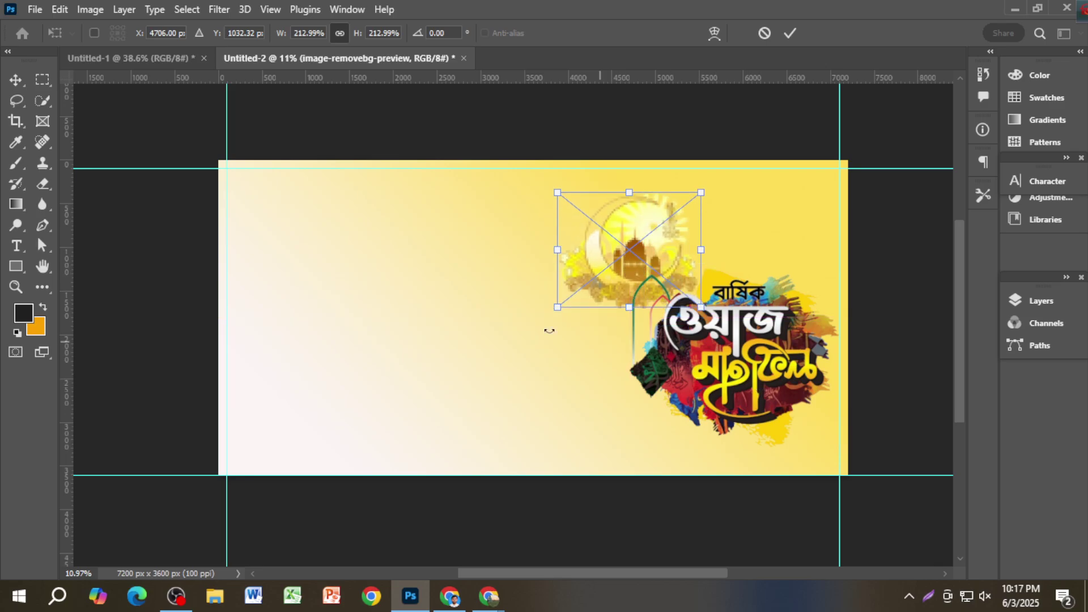
{"action": "left_click", "coordinate": [790, 33]}
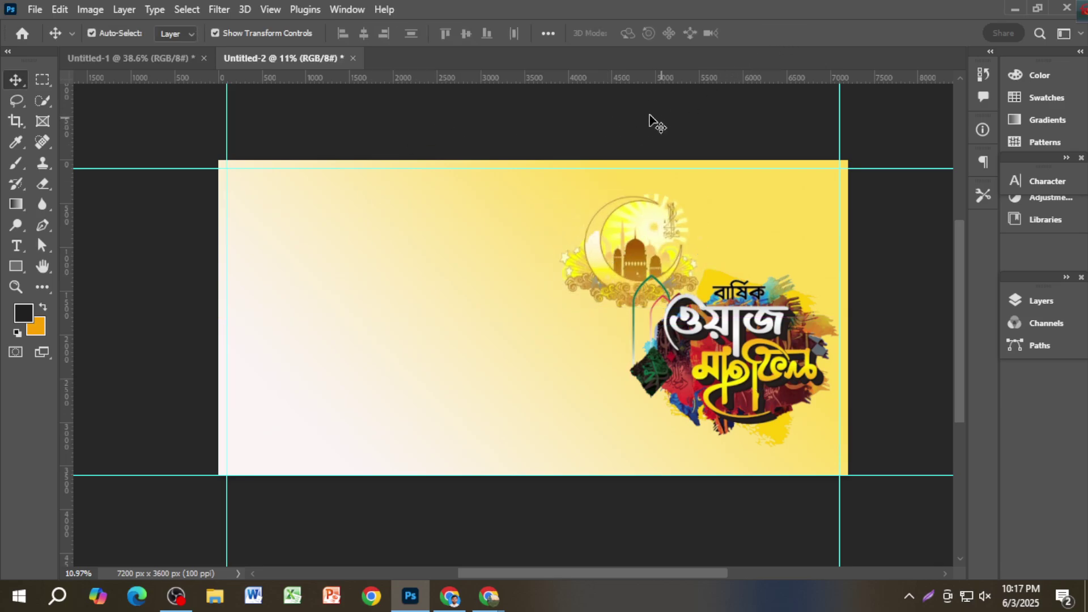
Step: Add a vertical guide at about 4354 px, then enlarge the title art and nudge it down
{"action": "left_click_drag", "start_coordinate": [71, 309], "coordinate": [593, 342]}
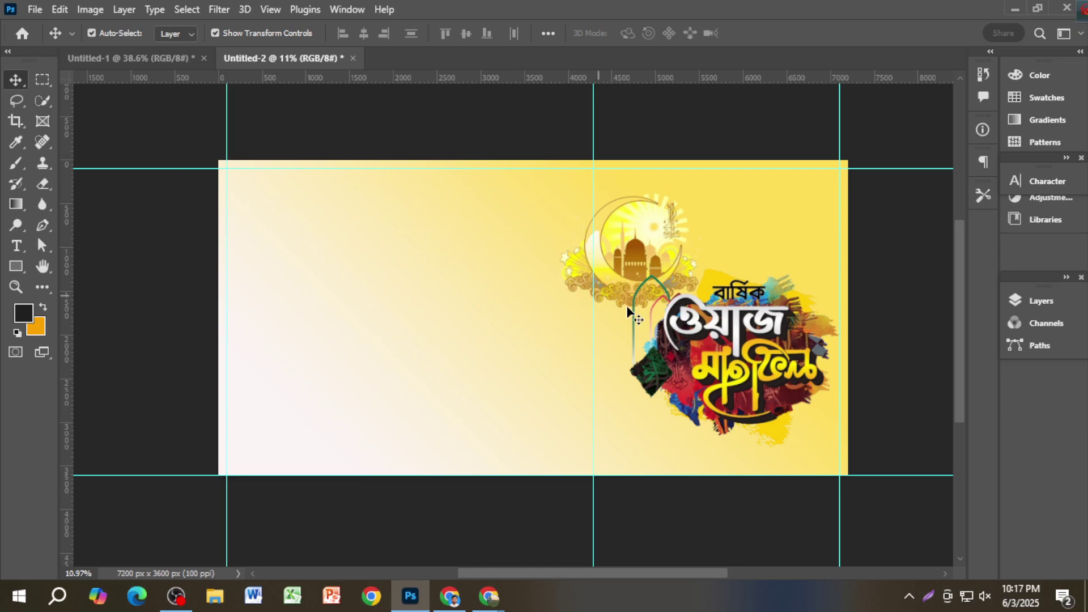
{"action": "left_click_drag", "start_coordinate": [629, 311], "coordinate": [706, 350]}
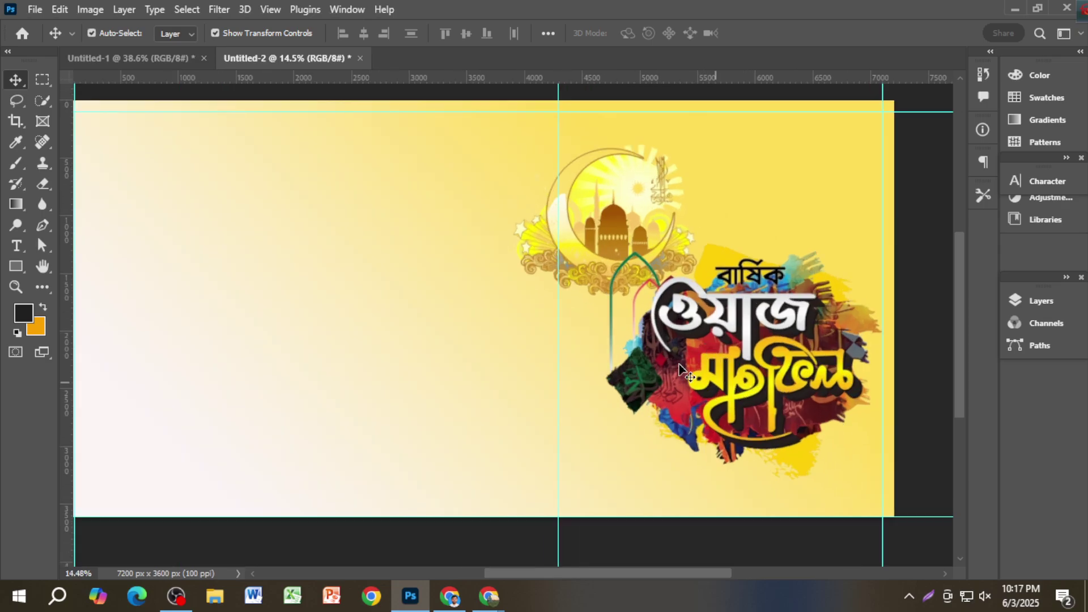
{"action": "left_click", "coordinate": [740, 385]}
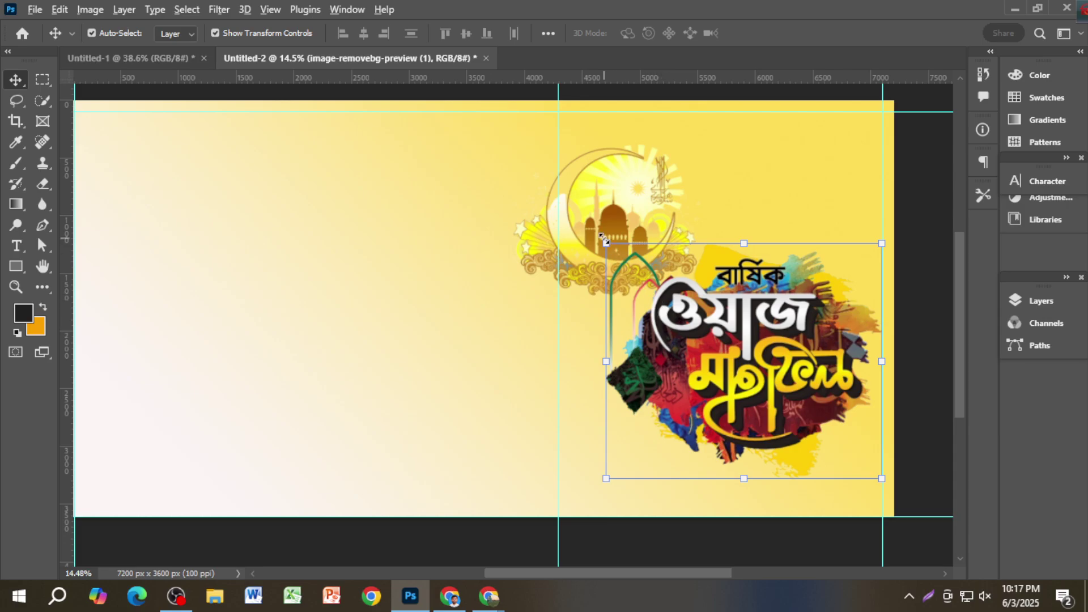
{"action": "left_click_drag", "start_coordinate": [604, 239], "coordinate": [586, 220]}
{"action": "left_click_drag", "start_coordinate": [776, 413], "coordinate": [765, 439]}
{"action": "key", "text": "Return"}
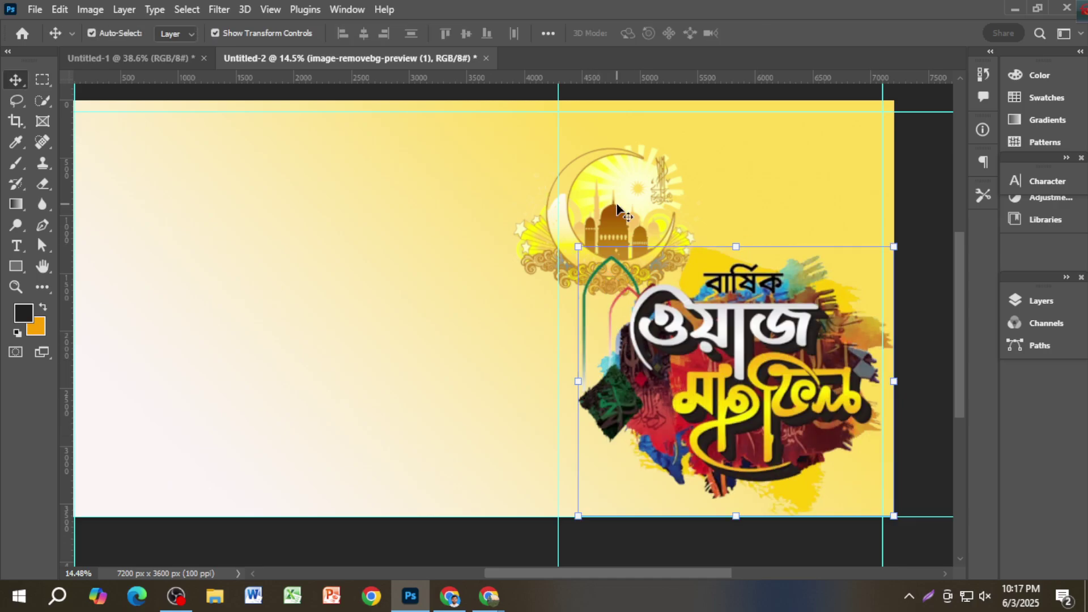
Step: Move the crescent-mosque art to the top right and flip it horizontally
{"action": "left_click_drag", "start_coordinate": [622, 211], "coordinate": [794, 198]}
{"action": "scroll", "coordinate": [793, 198], "scroll_direction": "up", "scroll_amount": 1}
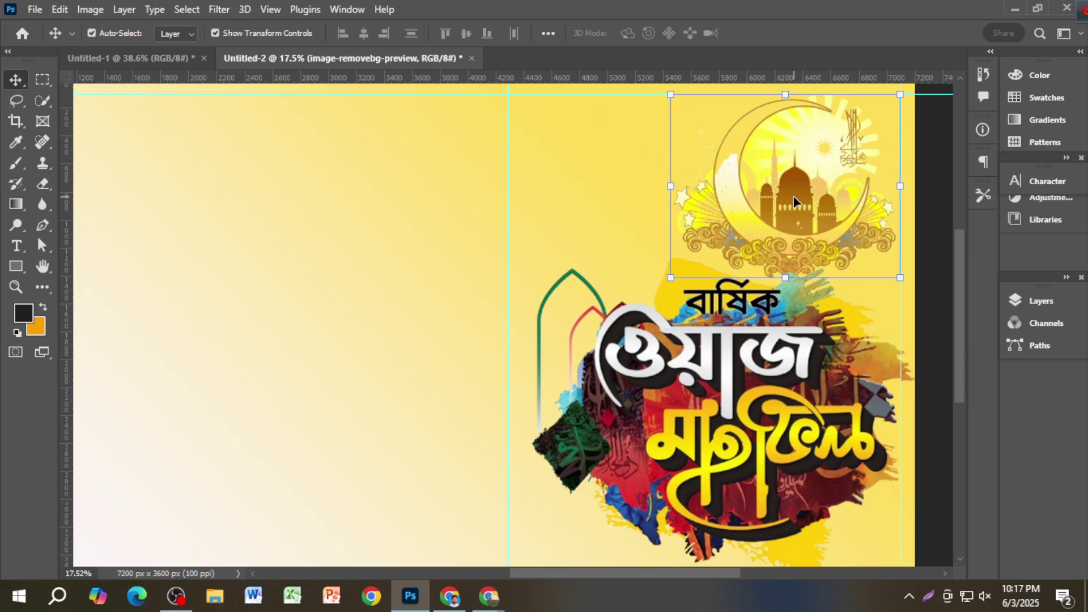
{"action": "key", "text": "ctrl+t"}
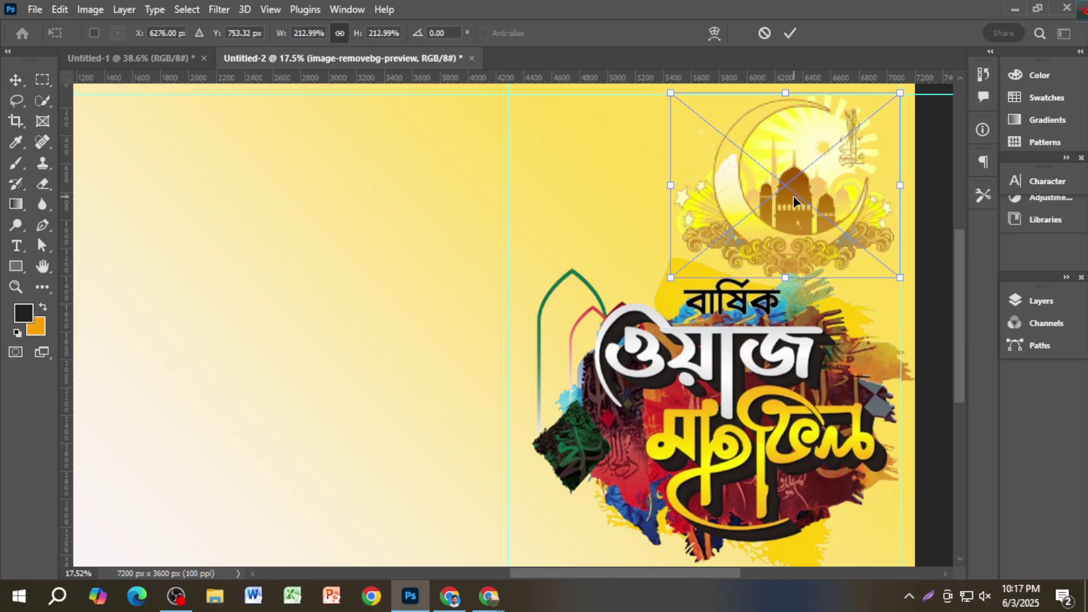
{"action": "right_click", "coordinate": [795, 199]}
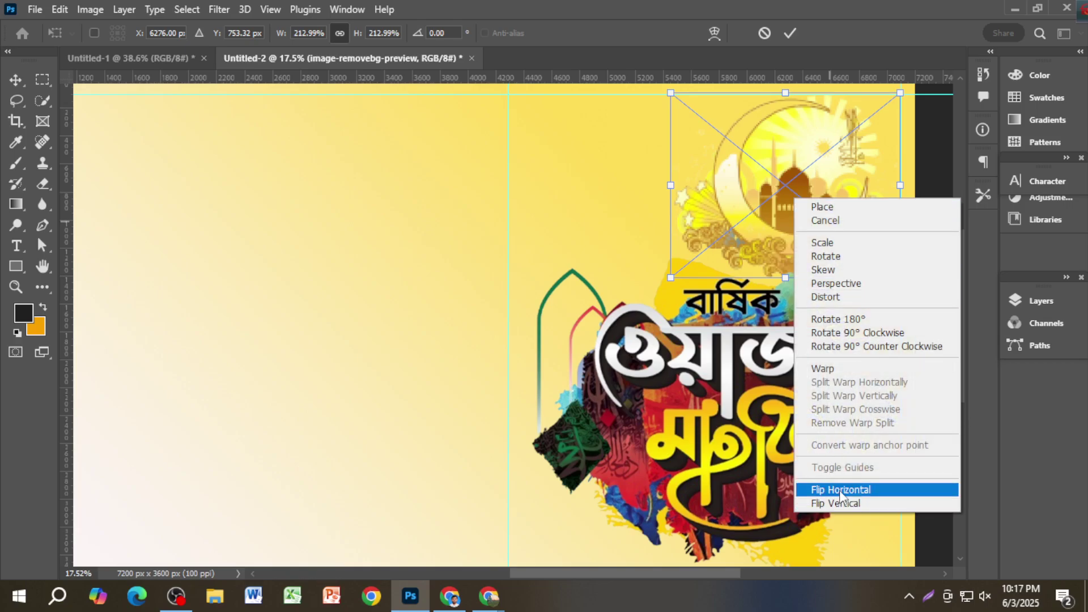
{"action": "left_click", "coordinate": [840, 491]}
{"action": "scroll", "coordinate": [806, 260], "scroll_direction": "up", "scroll_amount": 1}
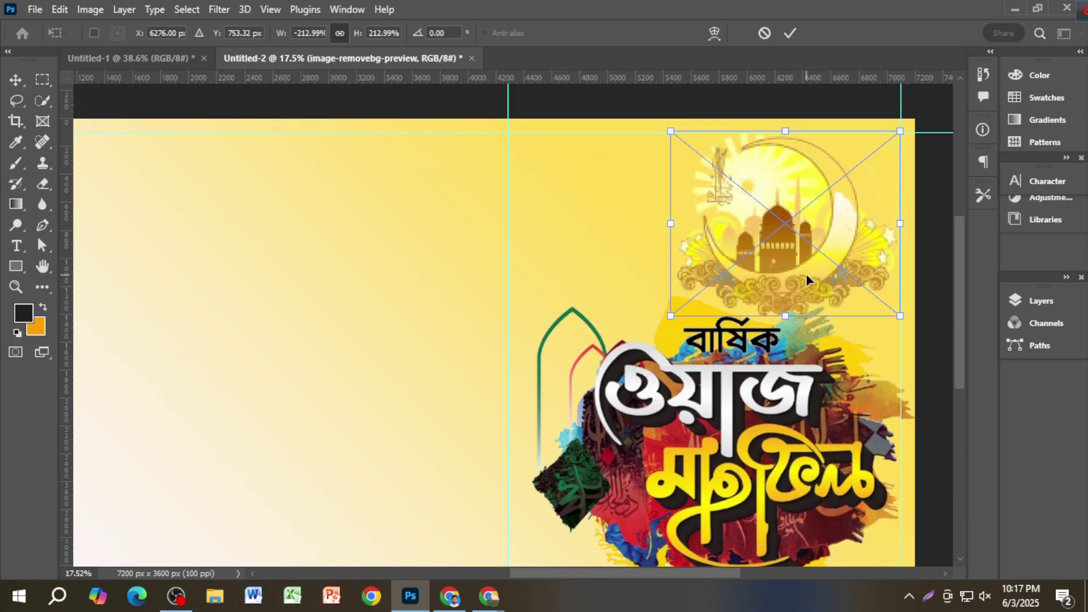
{"action": "key", "text": "Return"}
{"action": "left_click_drag", "start_coordinate": [808, 272], "coordinate": [843, 301]}
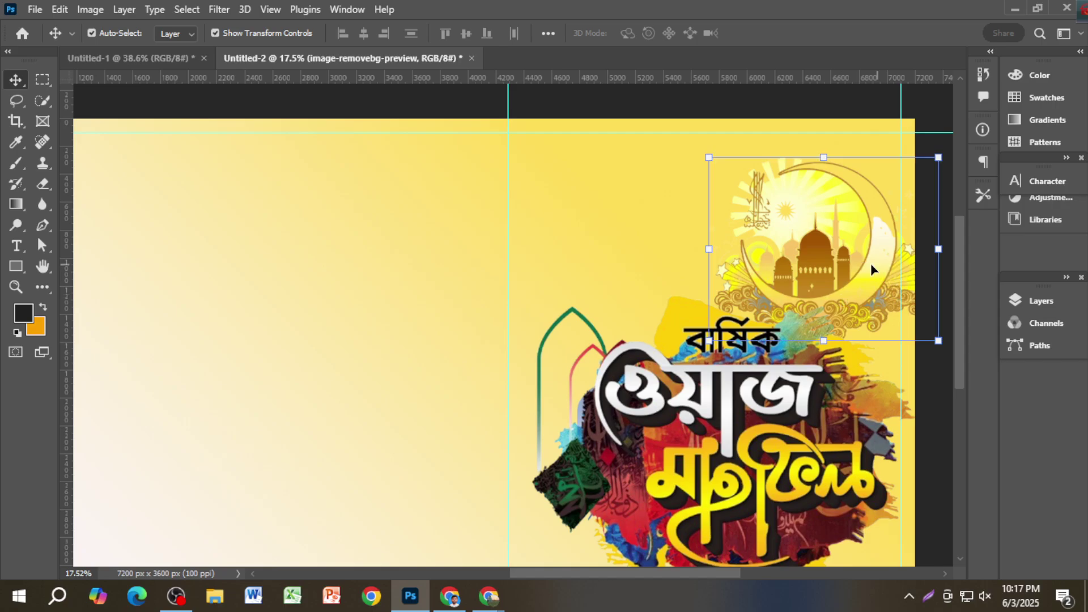
{"action": "left_click", "coordinate": [622, 102]}
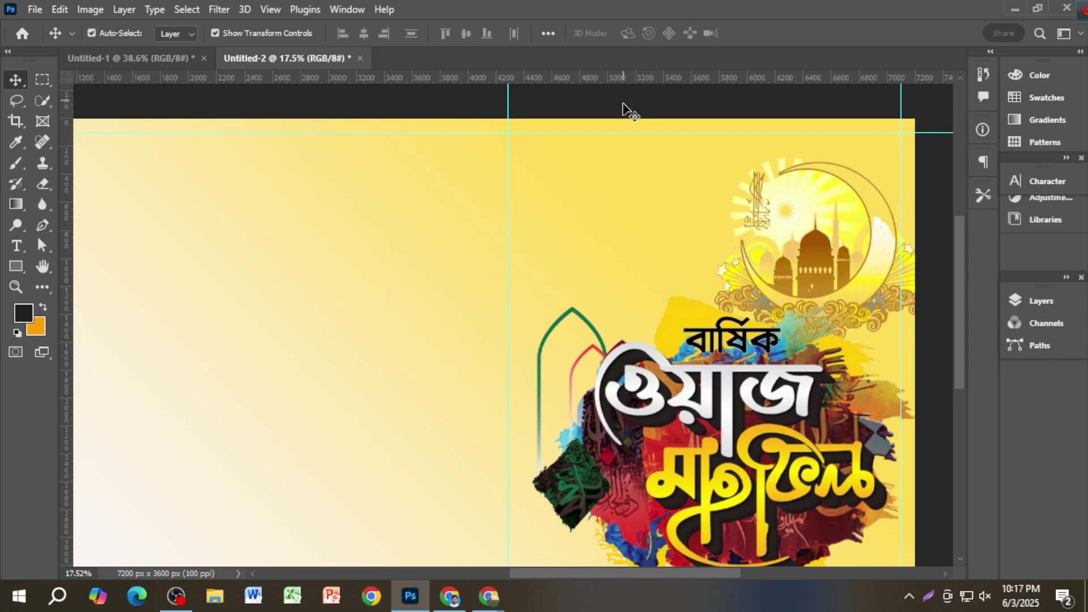
Step: Slightly enlarge and reposition both the Waz Mahfil title art and the crescent-mosque art
{"action": "scroll", "coordinate": [674, 244], "scroll_direction": "down", "scroll_amount": 4}
{"action": "left_click", "coordinate": [663, 316]}
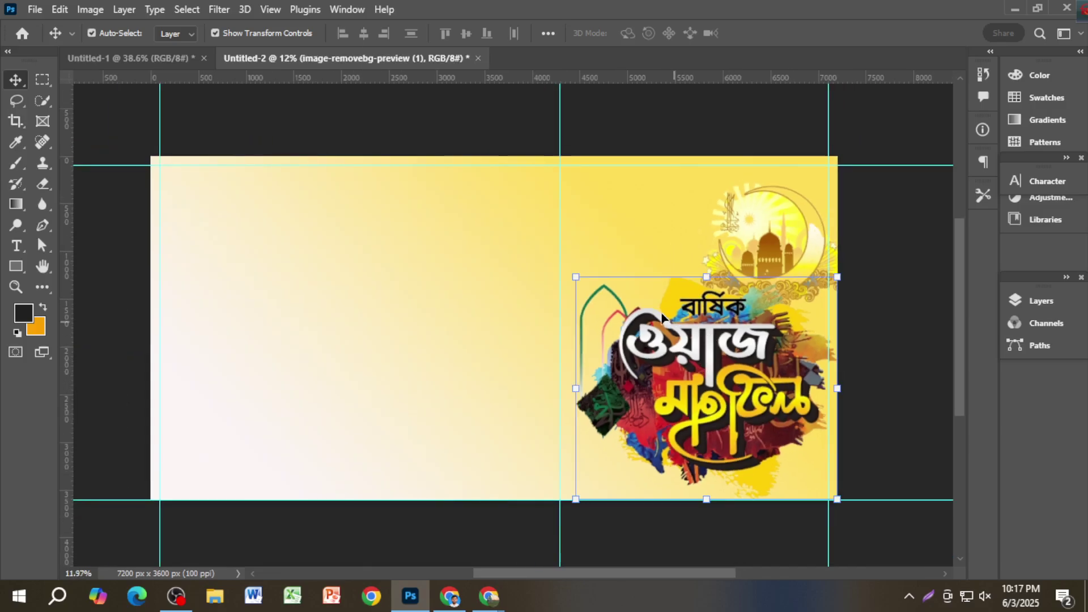
{"action": "left_click_drag", "start_coordinate": [573, 273], "coordinate": [569, 269]}
{"action": "left_click_drag", "start_coordinate": [648, 336], "coordinate": [648, 336]}
{"action": "key", "text": "Return"}
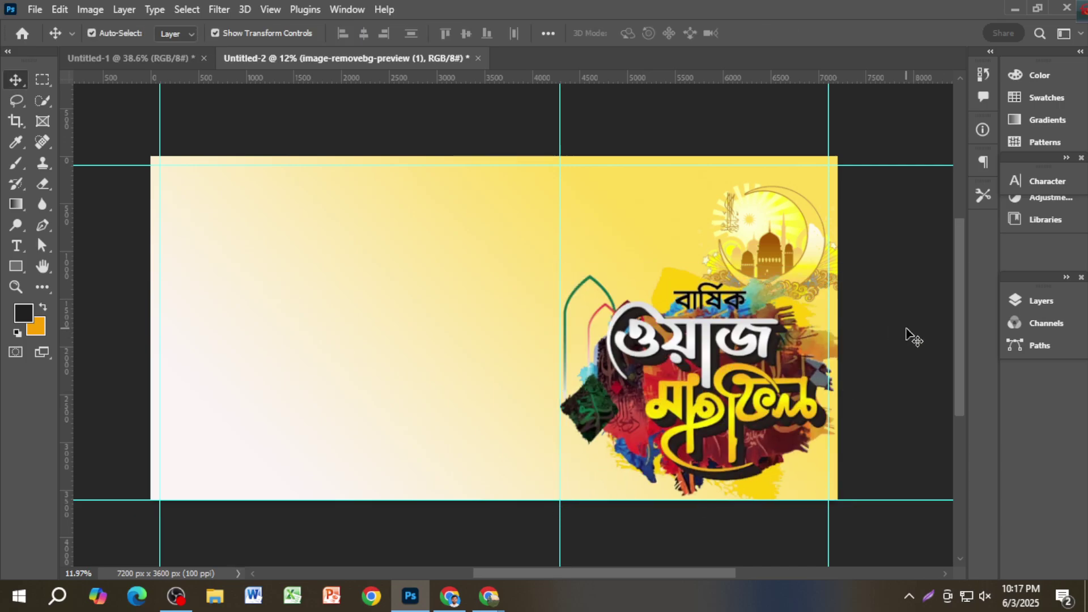
{"action": "left_click", "coordinate": [780, 245]}
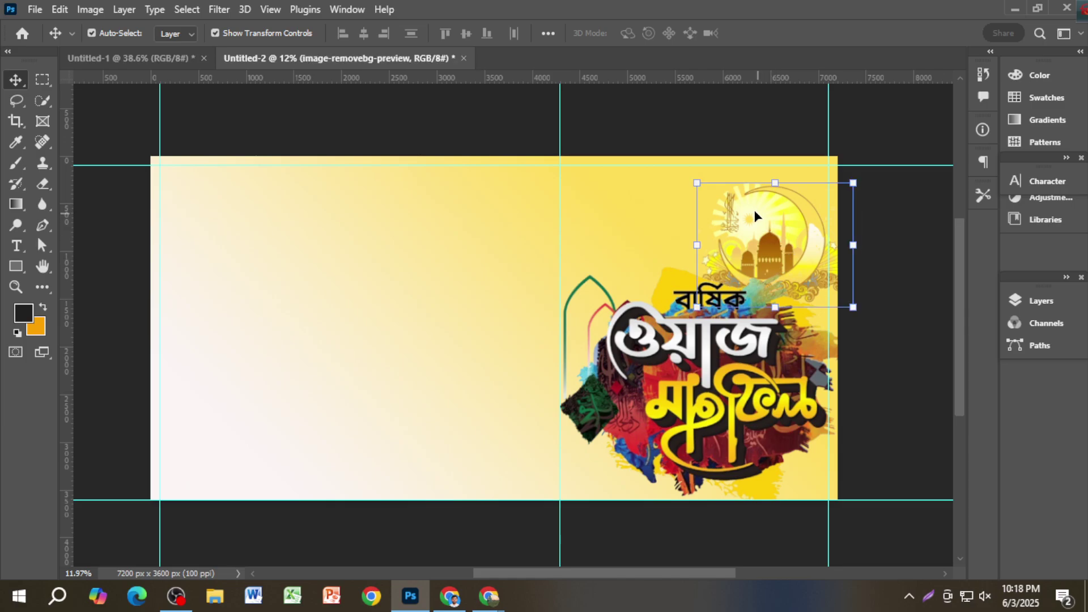
{"action": "left_click_drag", "start_coordinate": [697, 182], "coordinate": [681, 164]}
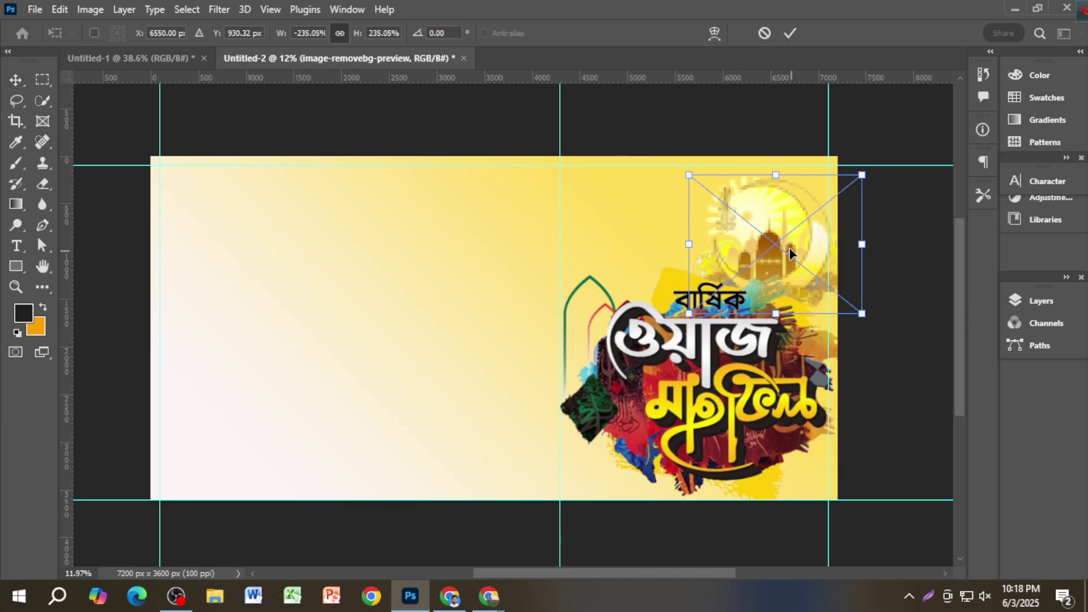
{"action": "mouse_move", "coordinate": [784, 254]}
{"action": "left_mouse_down"}
{"action": "mouse_move", "coordinate": [802, 249]}
{"action": "mouse_move", "coordinate": [807, 196]}
{"action": "mouse_move", "coordinate": [790, 240]}
{"action": "left_mouse_up"}
{"action": "key", "text": "Return"}
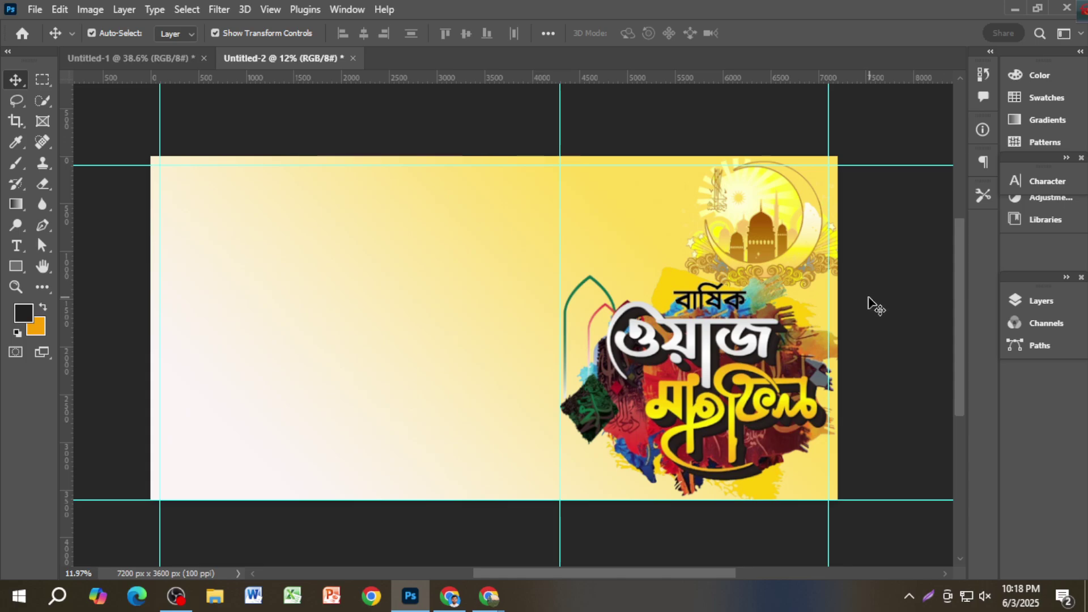
{"action": "scroll", "coordinate": [799, 306], "scroll_direction": "down", "scroll_amount": 1}
{"action": "key", "text": "ctrl"}
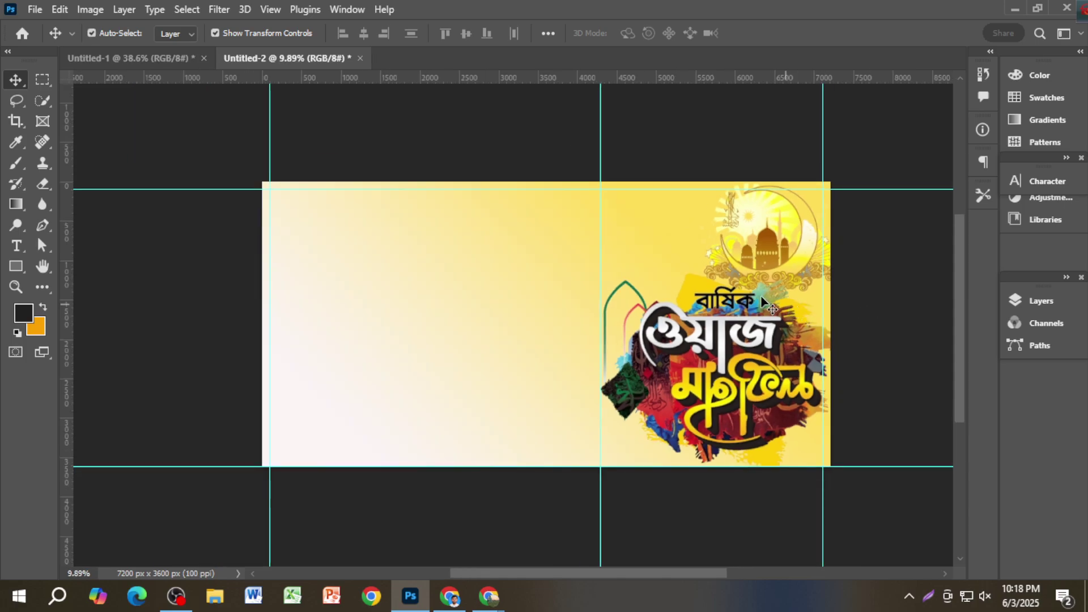
Step: Check the reference banner, then show the Layers panel on the yellow banner and select the top artwork layer
{"action": "left_click", "coordinate": [187, 61]}
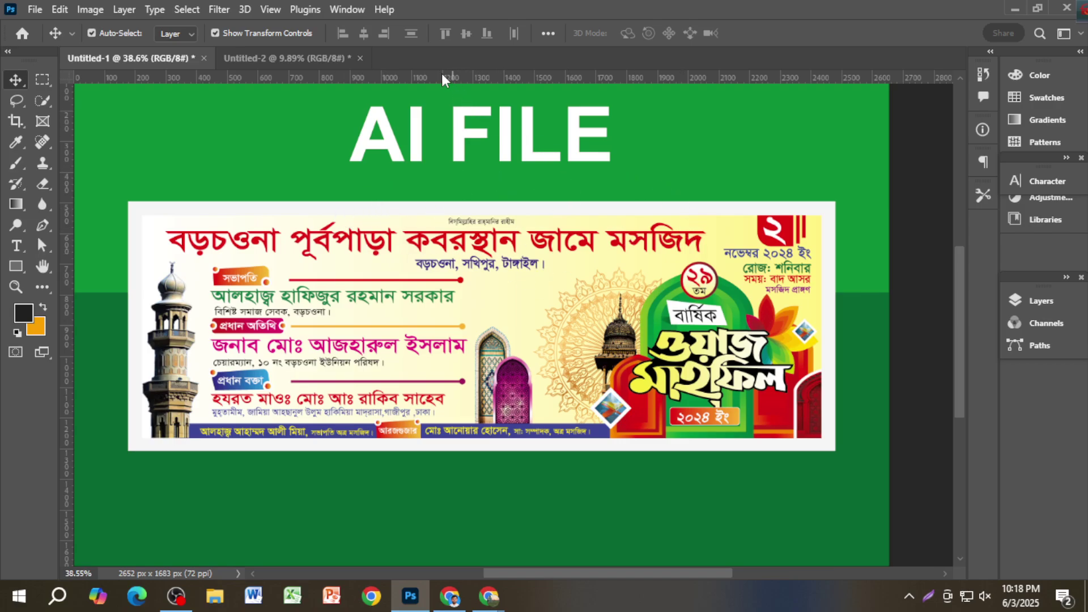
{"action": "left_click", "coordinate": [325, 57]}
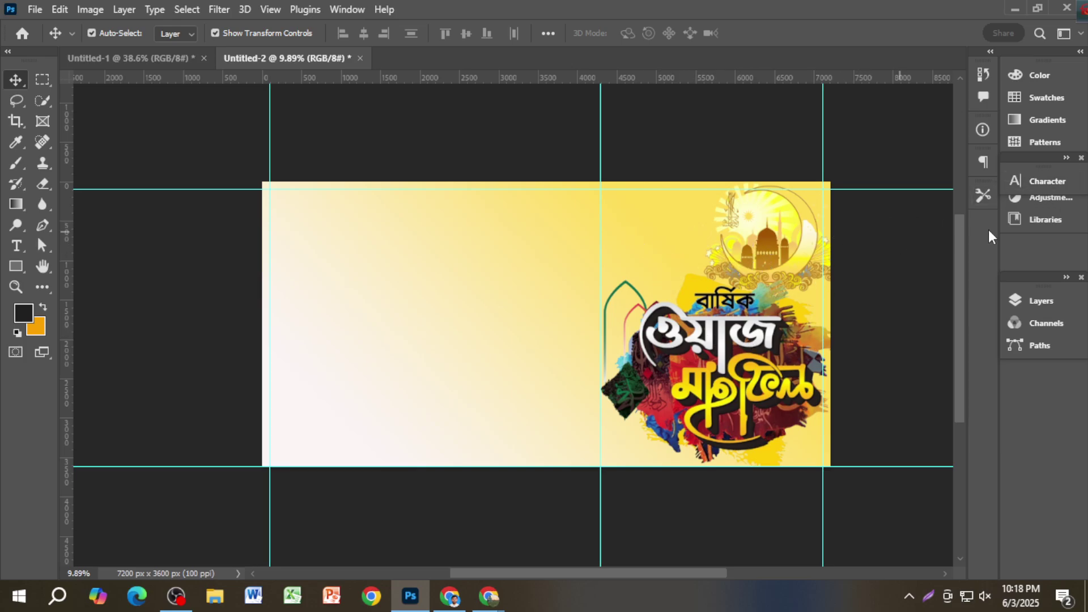
{"action": "key", "text": "F7"}
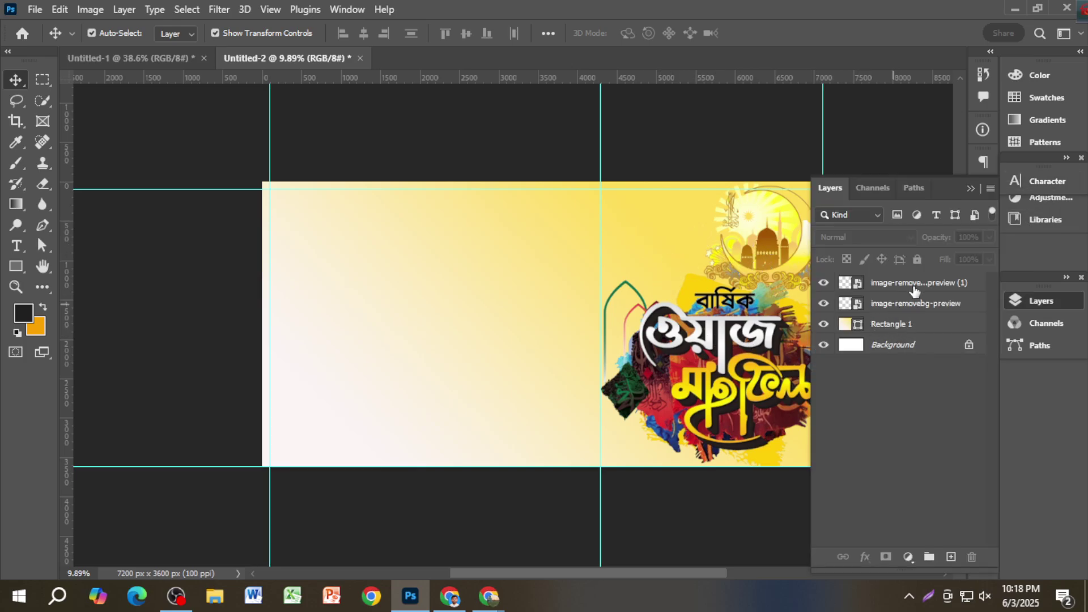
{"action": "left_click", "coordinate": [913, 286]}
Step: Add a new layer and place a trial text box near the banner's top
{"action": "left_click", "coordinate": [950, 557]}
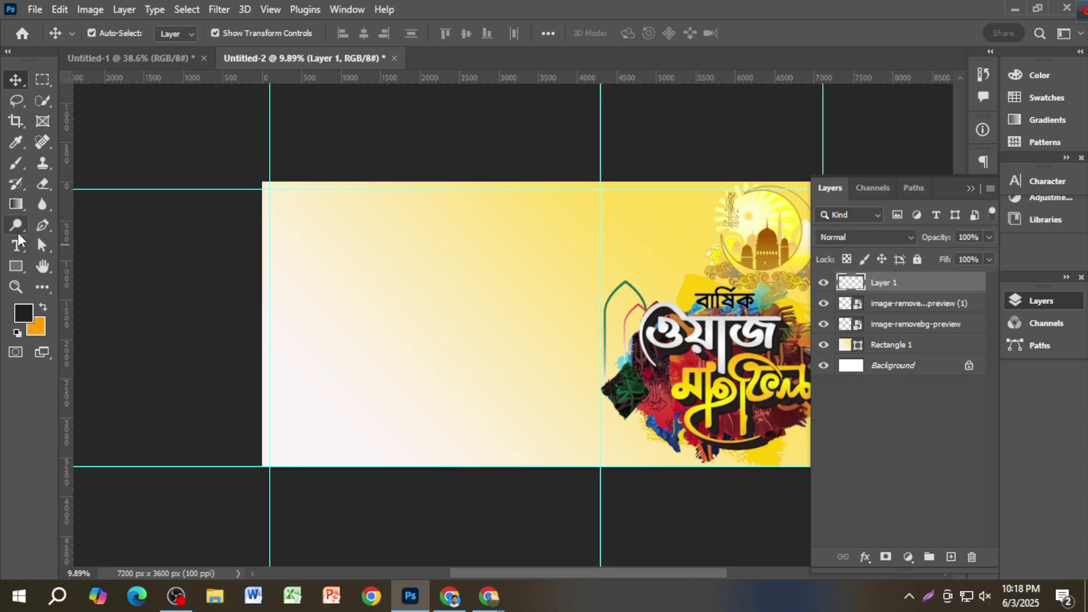
{"action": "left_click", "coordinate": [16, 245]}
{"action": "left_click", "coordinate": [551, 226]}
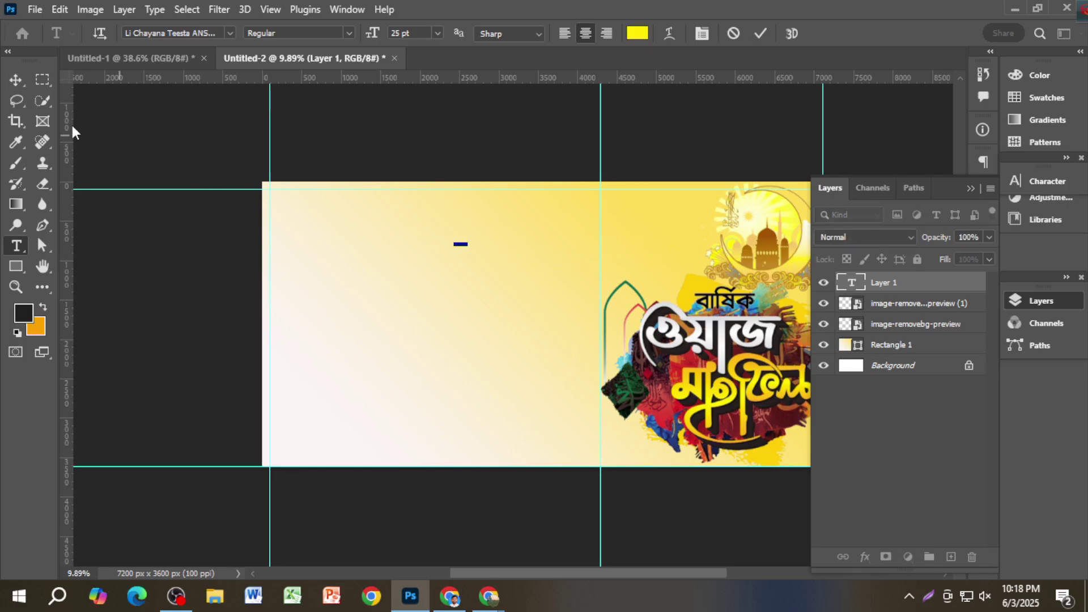
{"action": "left_click", "coordinate": [15, 80]}
Step: Set the text to 100 pt and colour #000000, then delete the trial text layer
{"action": "left_click", "coordinate": [1041, 182]}
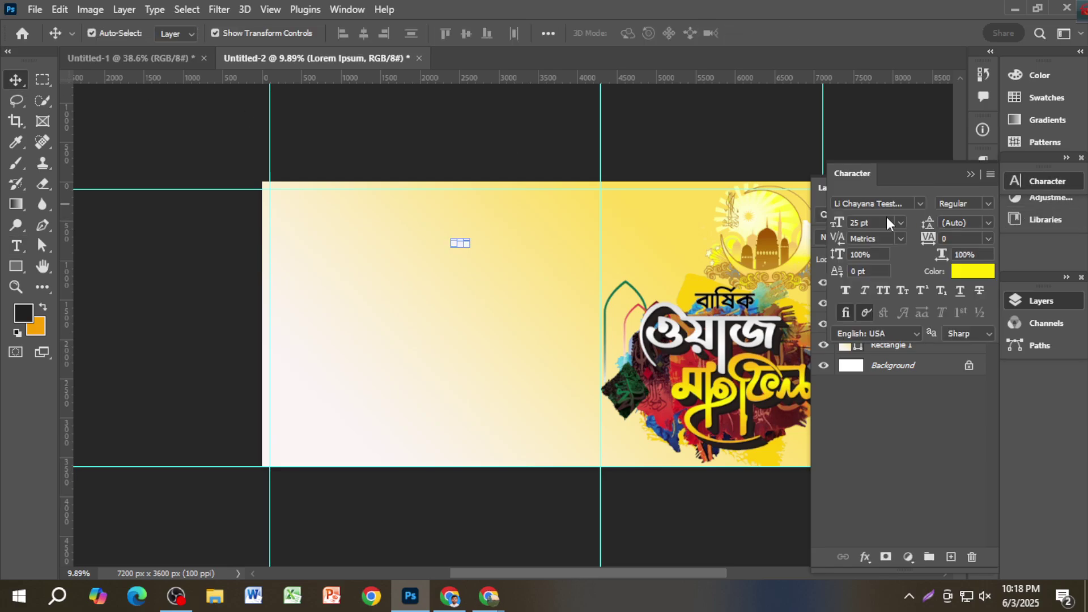
{"action": "type", "text": "100"}
{"action": "key", "text": "Return"}
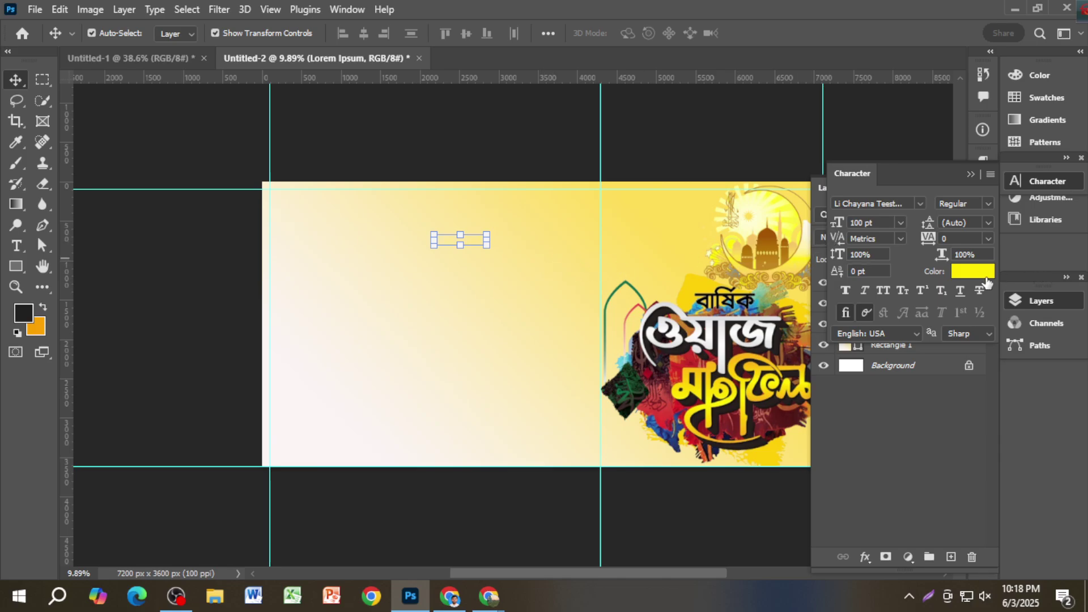
{"action": "left_click", "coordinate": [973, 272]}
{"action": "type", "text": "000000"}
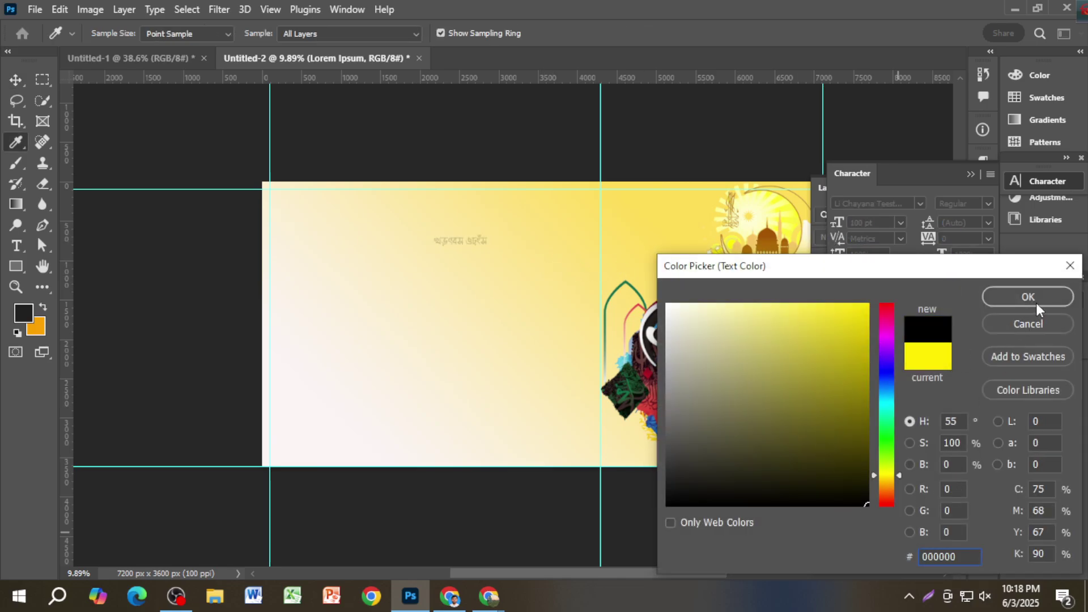
{"action": "left_click", "coordinate": [1033, 297]}
{"action": "key", "text": "v"}
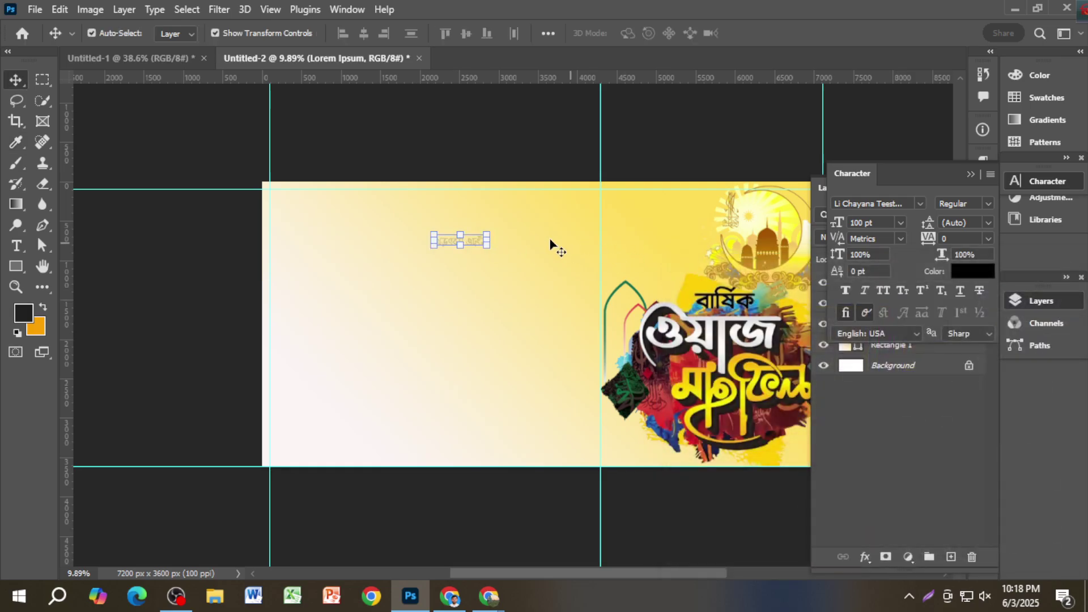
{"action": "left_click", "coordinate": [970, 174]}
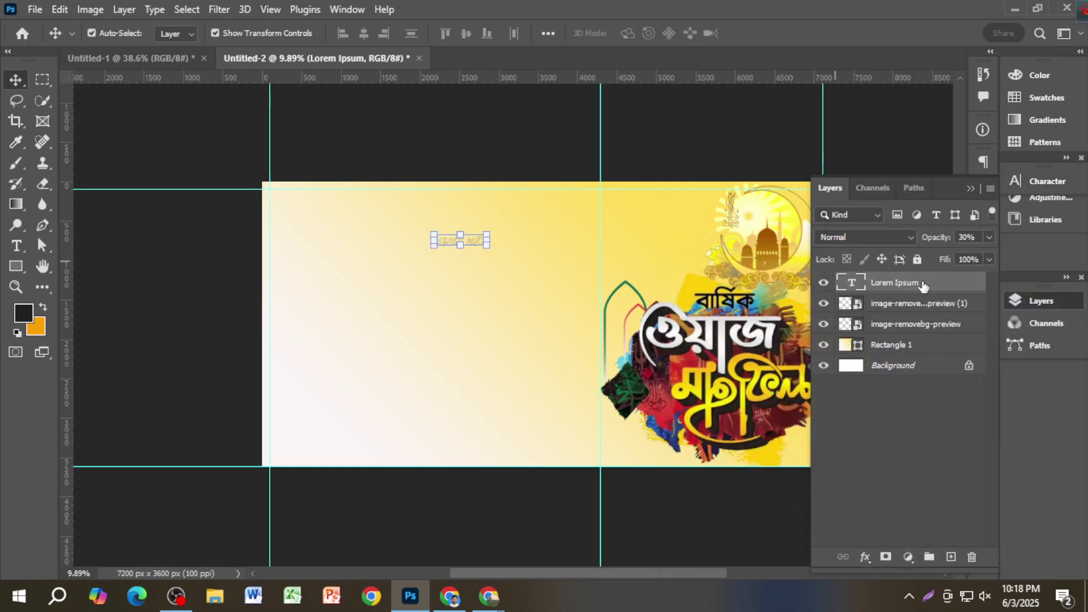
{"action": "scroll", "coordinate": [512, 244], "scroll_direction": "up", "scroll_amount": 5}
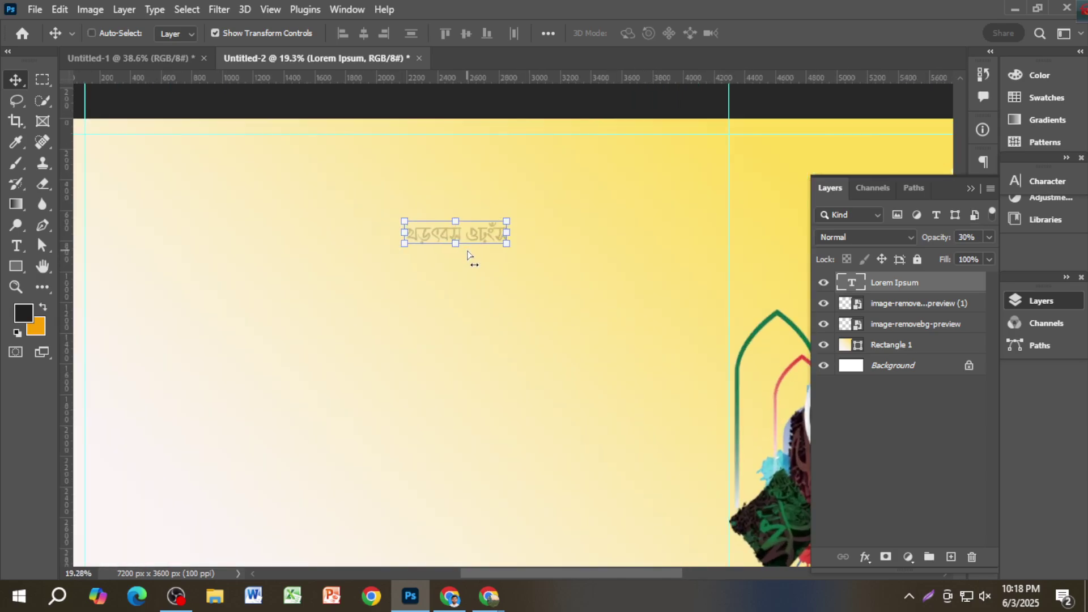
{"action": "key", "text": "Delete"}
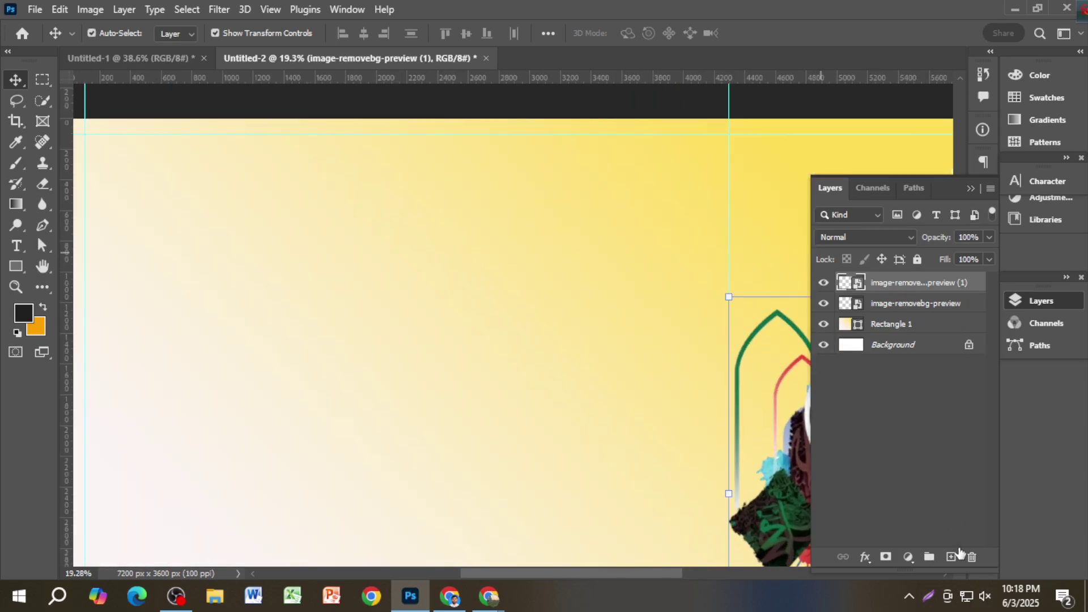
Step: On a new layer, type 'বিসমিল্লাহির রাহমানির রাহিম' near the banner's top
{"action": "left_click", "coordinate": [951, 556]}
{"action": "left_click", "coordinate": [1043, 181]}
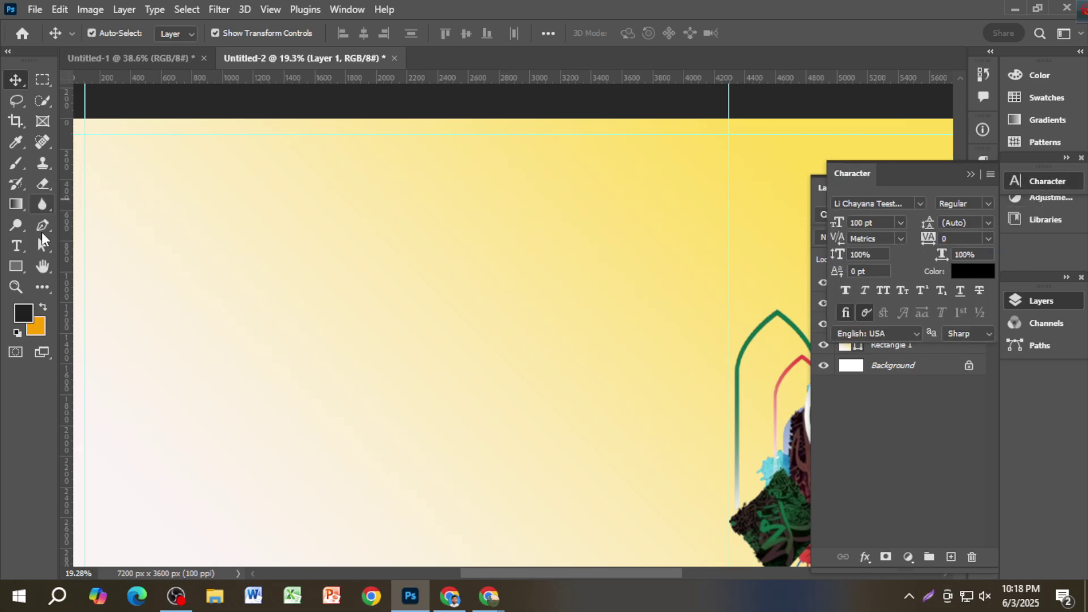
{"action": "left_click", "coordinate": [16, 245]}
{"action": "left_click", "coordinate": [510, 256]}
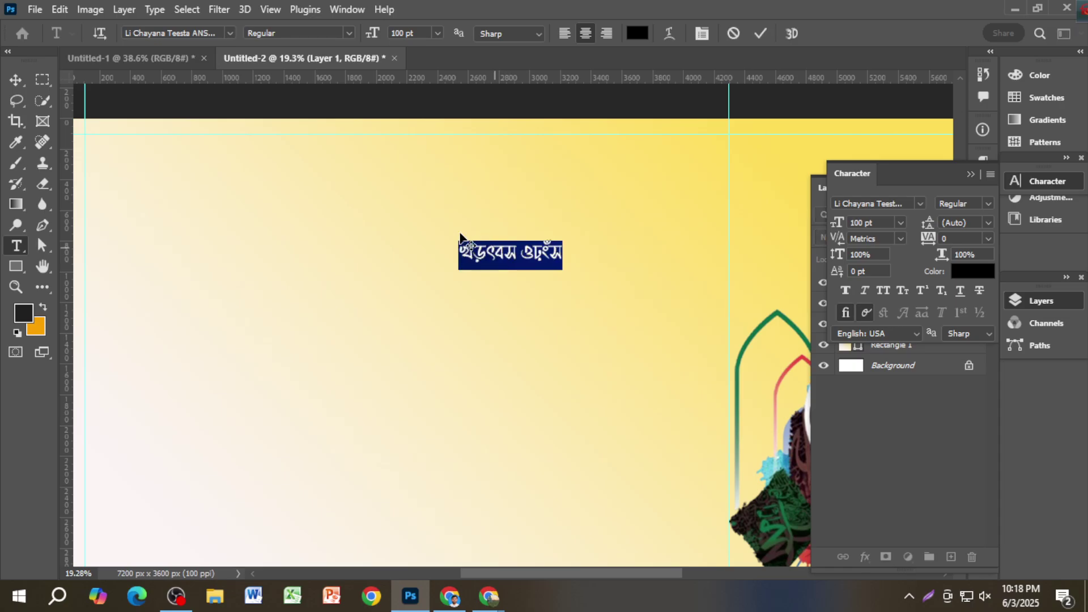
{"action": "type", "text": "mg"}
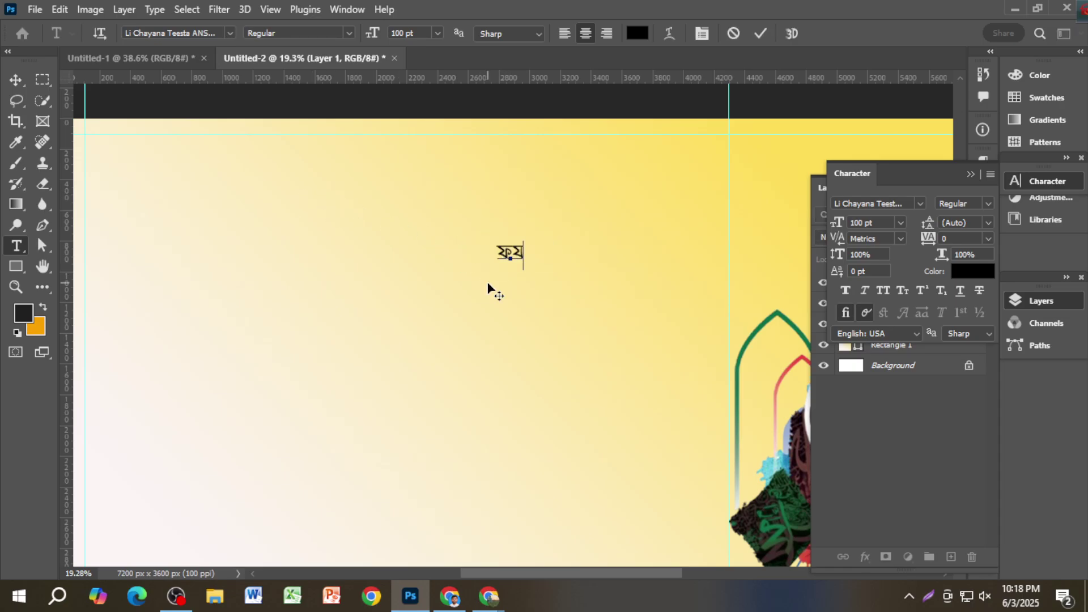
{"action": "key", "text": "BackSpace"}
{"action": "key", "text": "BackSpace"}
{"action": "type", "text": "wemwgjøvn"}
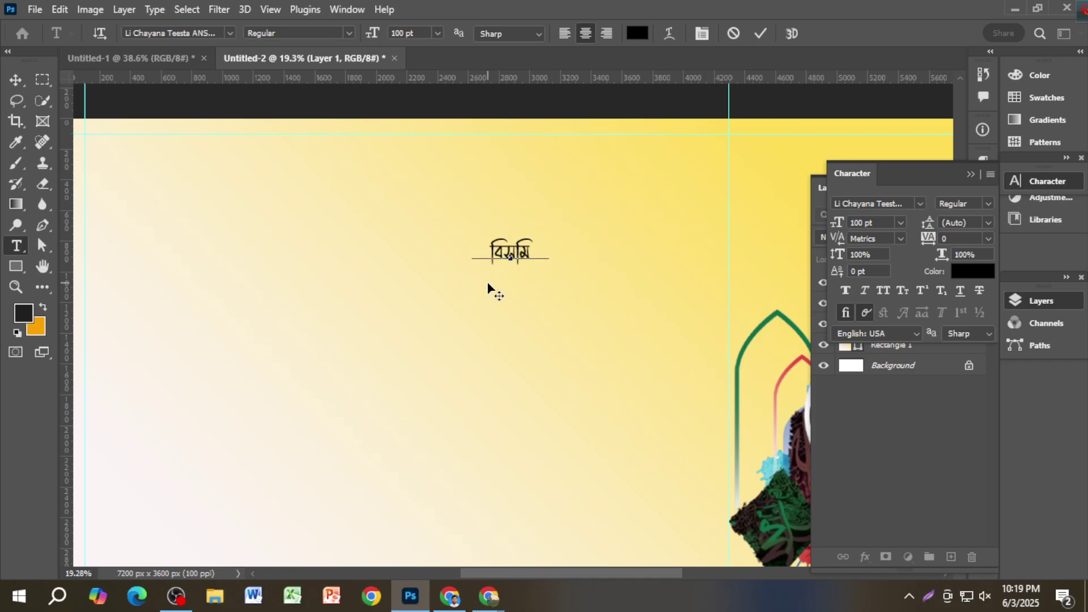
{"action": "type", "text": "wi ivn"}
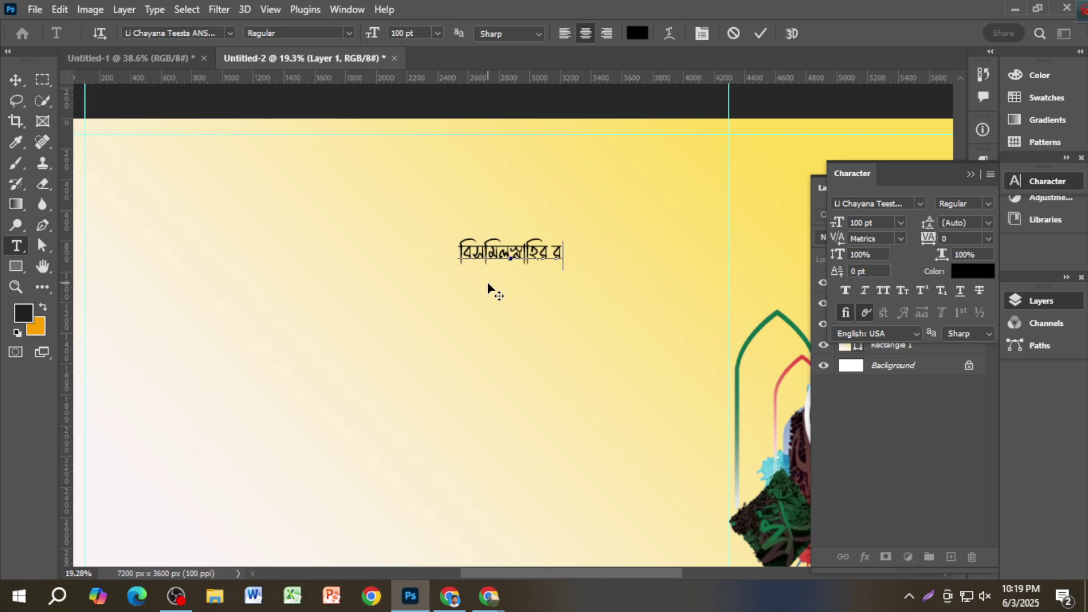
{"action": "type", "text": "gvwbi ivwng"}
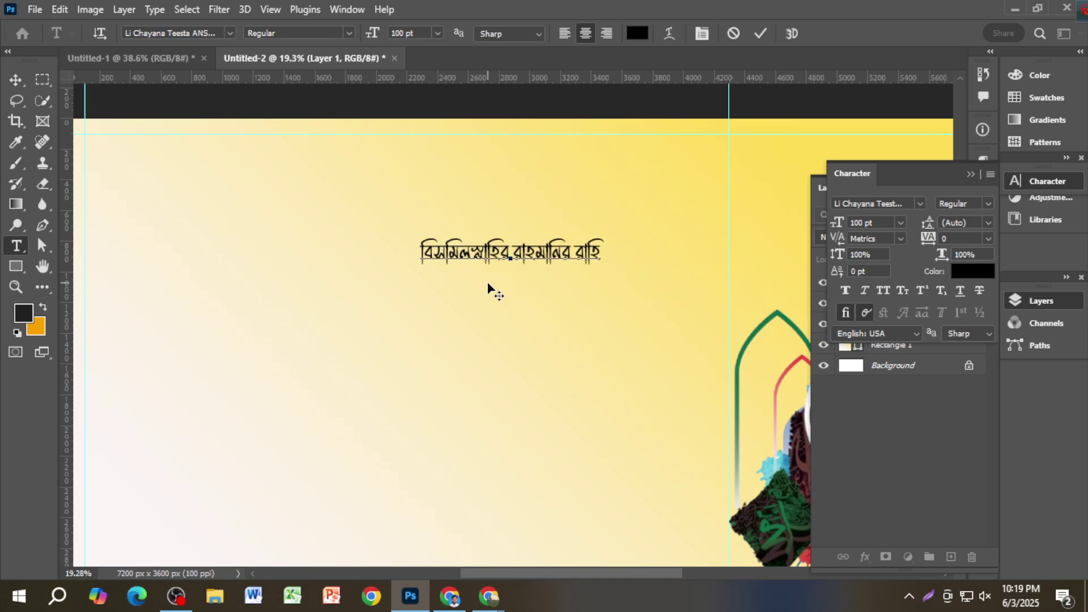
{"action": "left_click", "coordinate": [15, 79]}
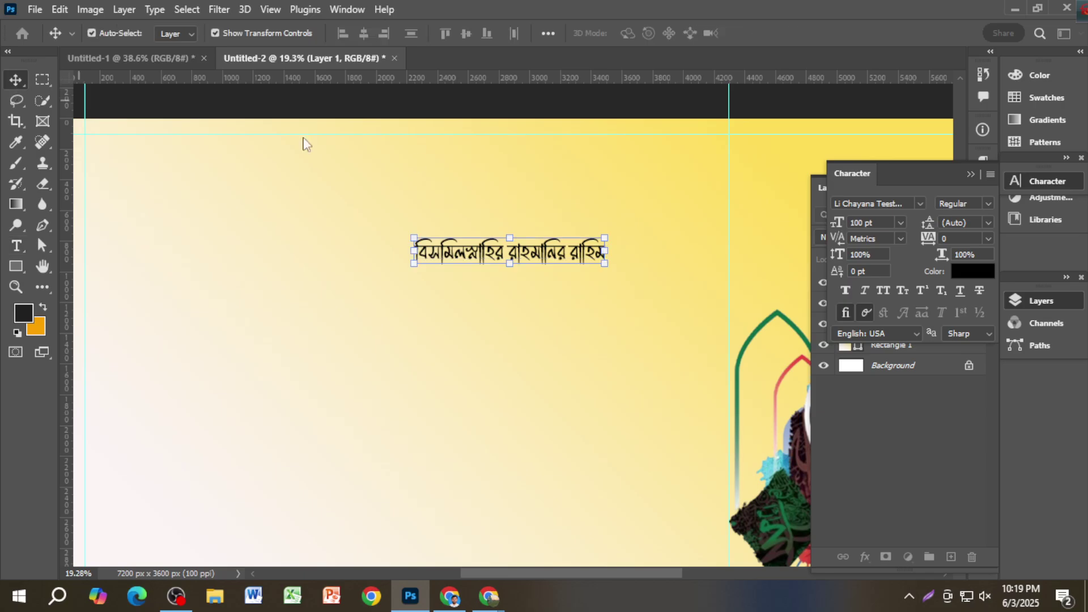
Step: Apply SutonnyMJ Regular to the Bismillah line and drag it up near the top edge
{"action": "left_click", "coordinate": [920, 203]}
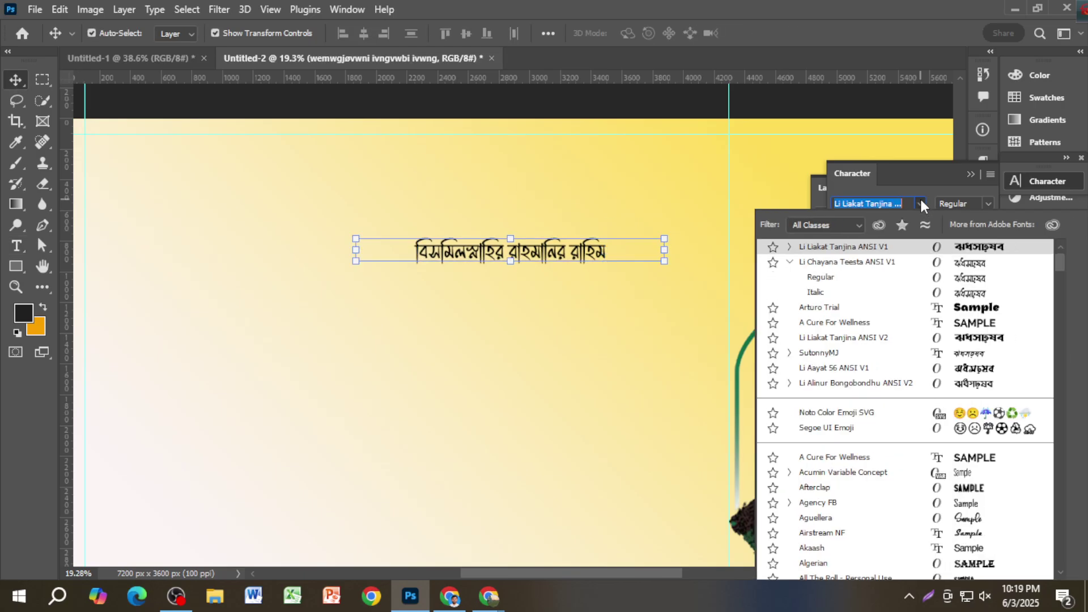
{"action": "scroll", "coordinate": [953, 246], "scroll_direction": "down", "scroll_amount": 1}
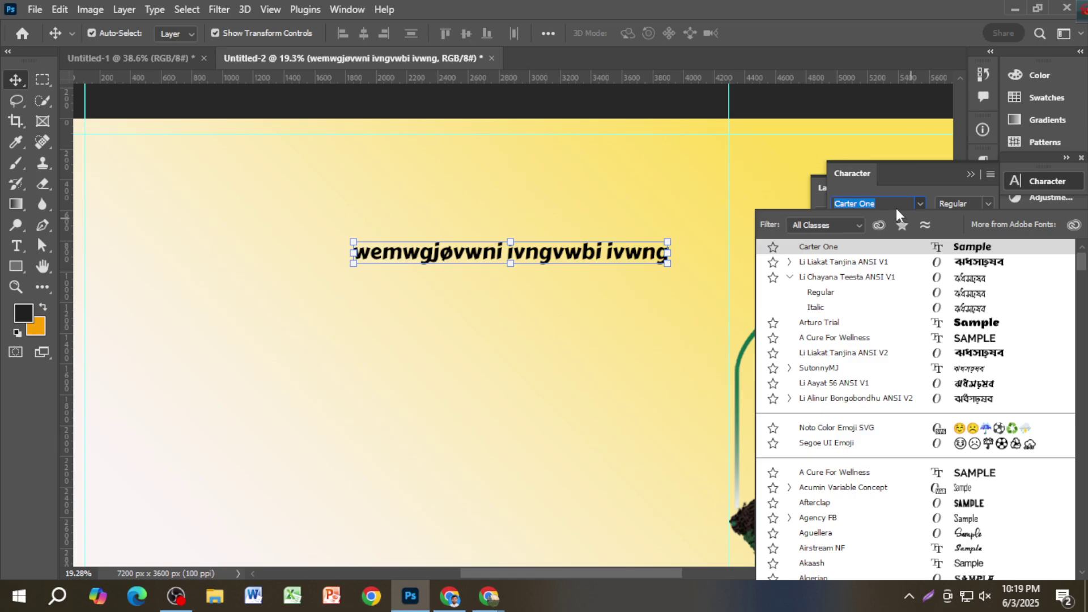
{"action": "type", "text": "y"}
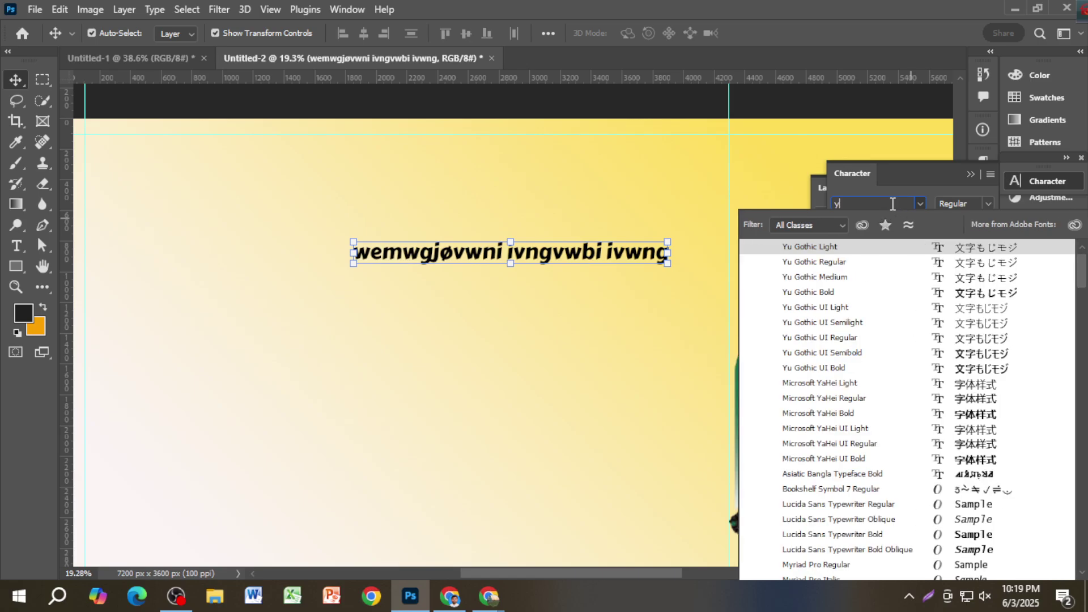
{"action": "key", "text": "BackSpace"}
{"action": "type", "text": "sut"}
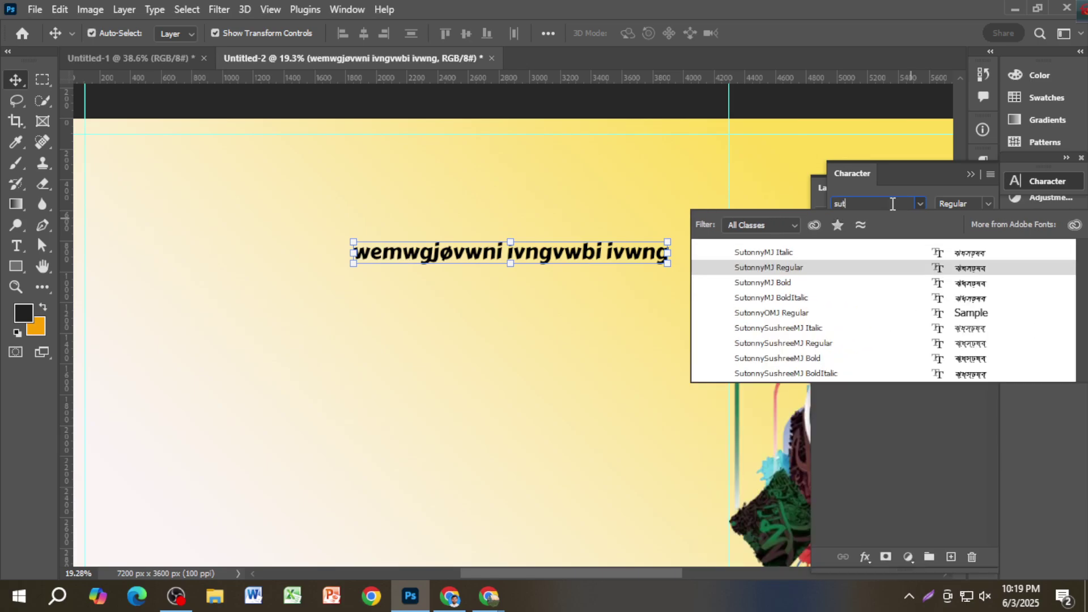
{"action": "left_click", "coordinate": [838, 267]}
{"action": "left_click_drag", "start_coordinate": [555, 257], "coordinate": [536, 134]}
{"action": "scroll", "coordinate": [537, 161], "scroll_direction": "down", "scroll_amount": 3}
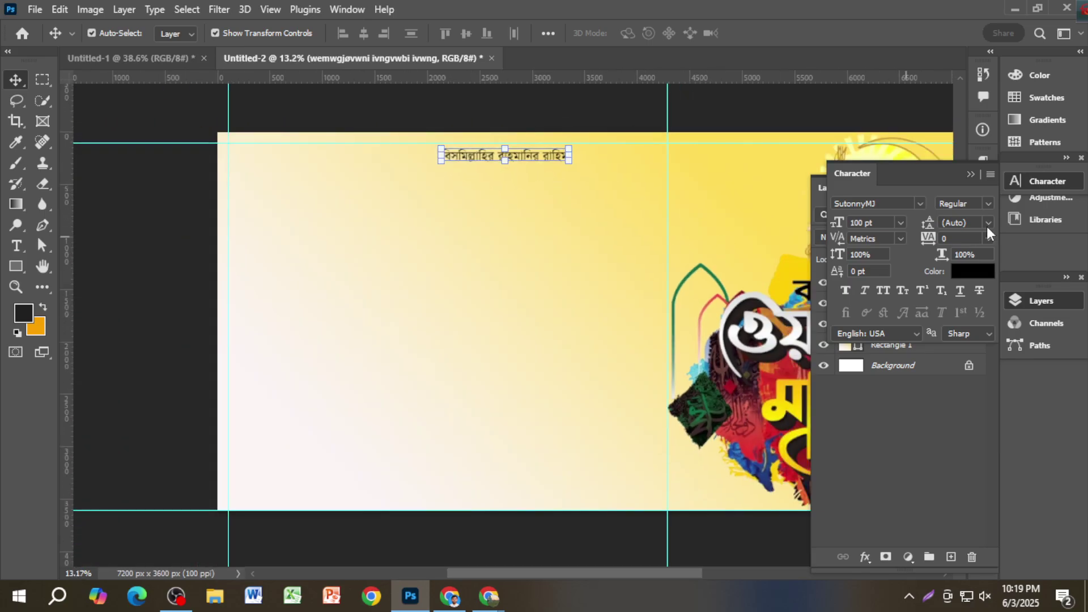
{"action": "left_click", "coordinate": [970, 174]}
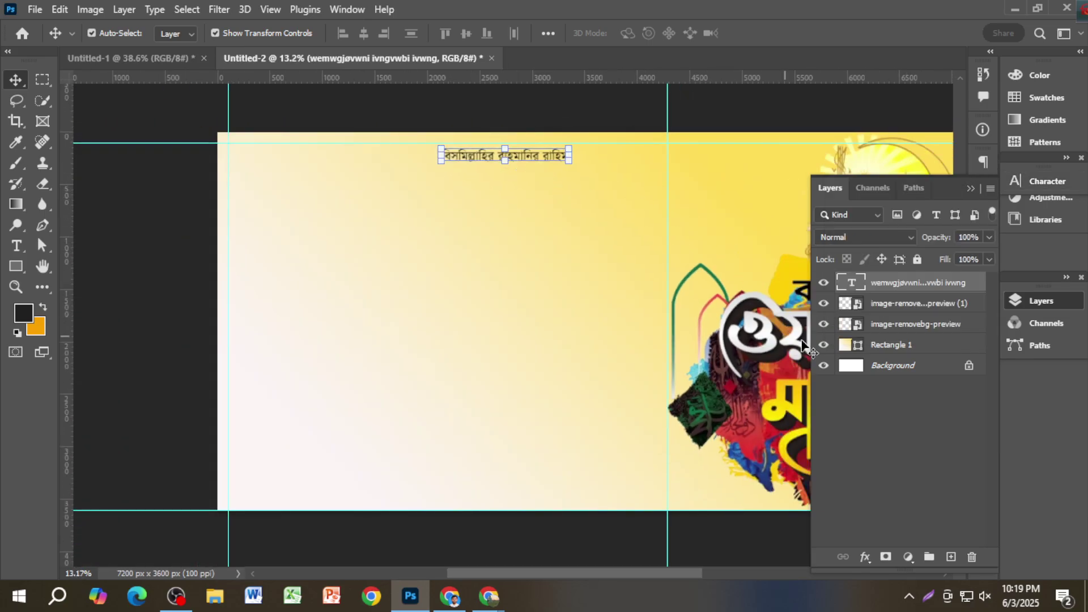
Step: Centre the Bismillah line horizontally on the banner, nudge it up, then switch to Untitled-1
{"action": "key", "text": "ctrl"}
{"action": "left_click", "coordinate": [887, 363]}
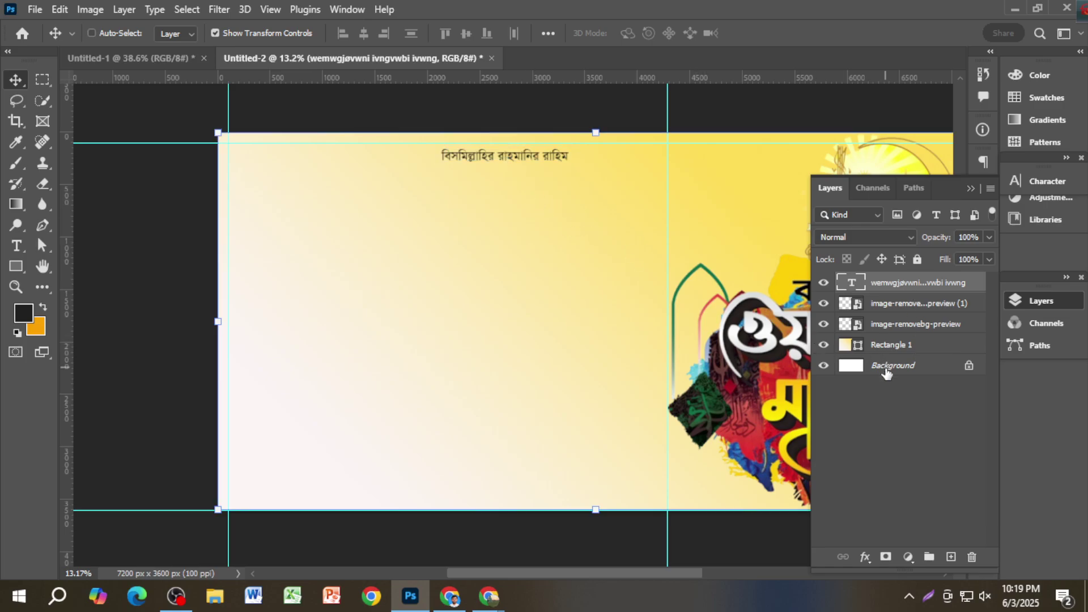
{"action": "left_click", "coordinate": [365, 38]}
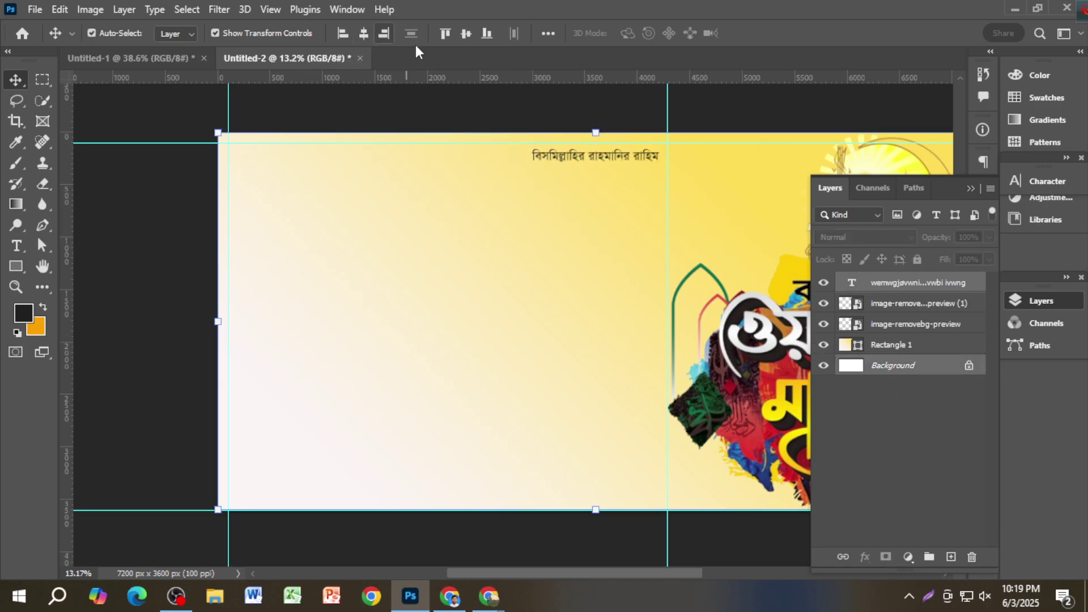
{"action": "left_click", "coordinate": [525, 120]}
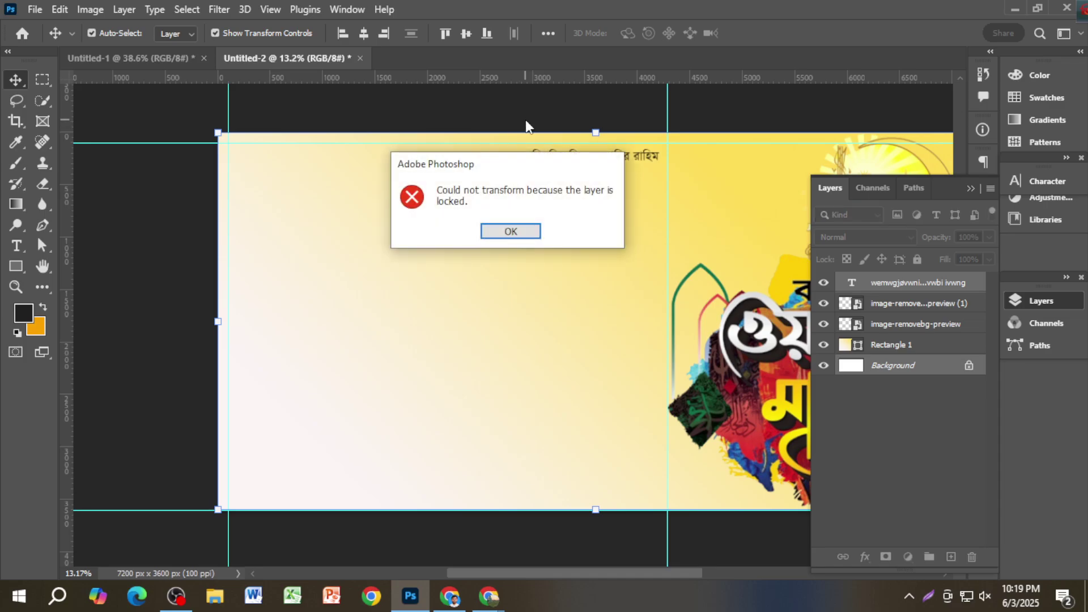
{"action": "left_click", "coordinate": [513, 230]}
{"action": "scroll", "coordinate": [626, 142], "scroll_direction": "up", "scroll_amount": 4}
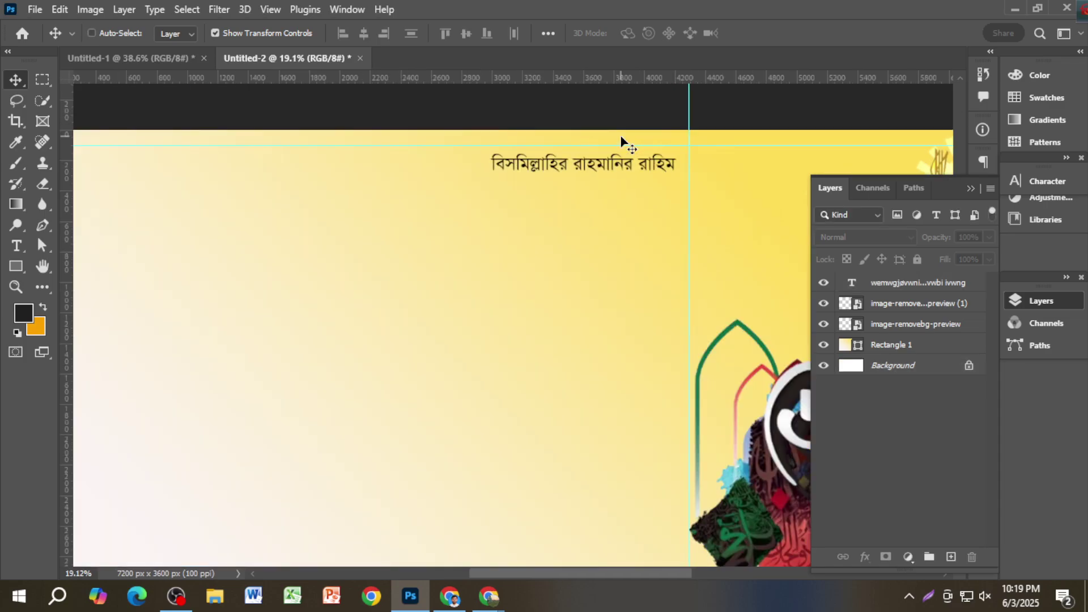
{"action": "left_click_drag", "start_coordinate": [627, 170], "coordinate": [625, 158]}
{"action": "scroll", "coordinate": [625, 158], "scroll_direction": "down", "scroll_amount": 3}
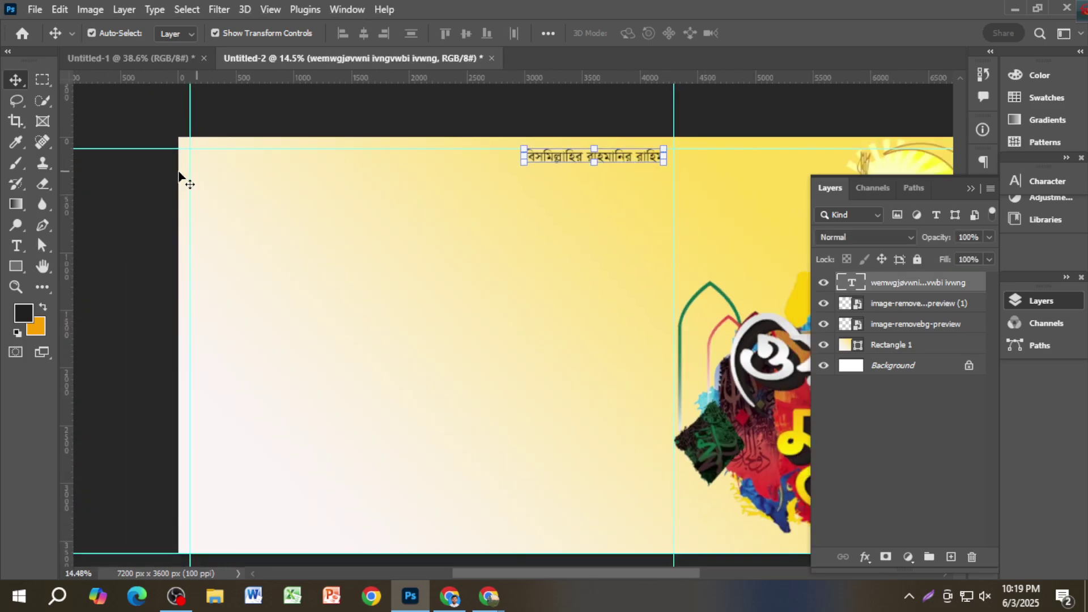
{"action": "left_click", "coordinate": [137, 195]}
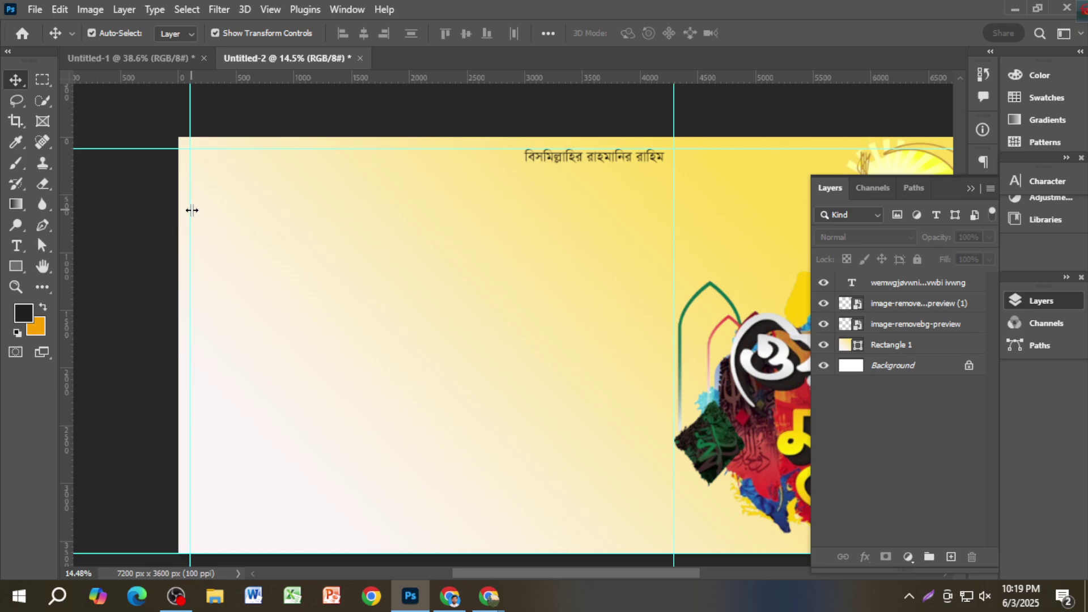
{"action": "left_click", "coordinate": [135, 58]}
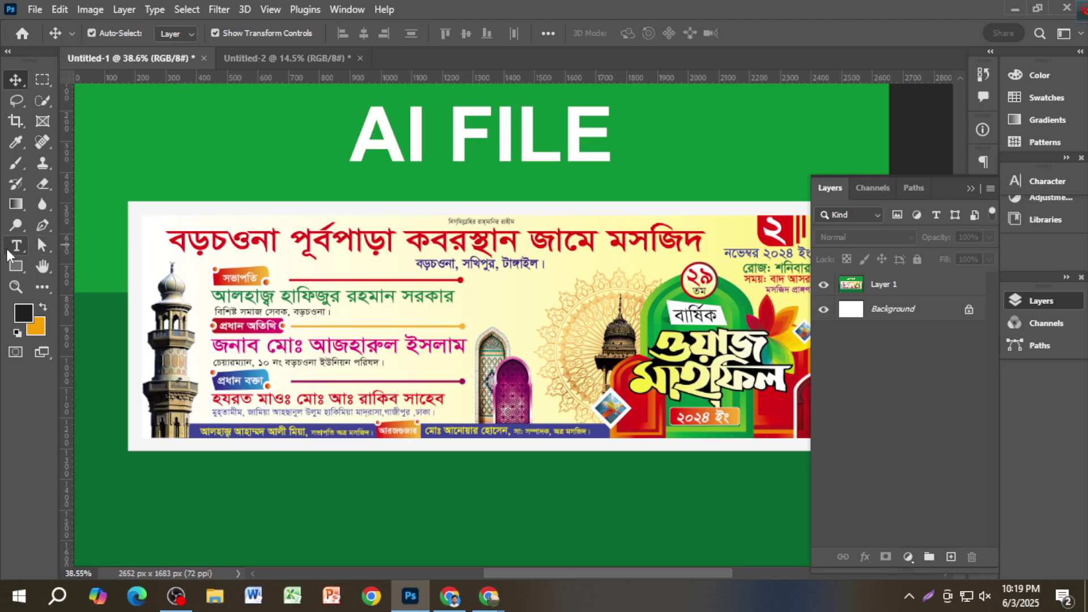
Step: Type 'বড়চওনা পূর্বপাড়া কবরস্থান জামে মসজিদ' in SutonnyMJ and copy the layer into Untitled-2
{"action": "left_click", "coordinate": [15, 247]}
{"action": "left_click", "coordinate": [395, 304]}
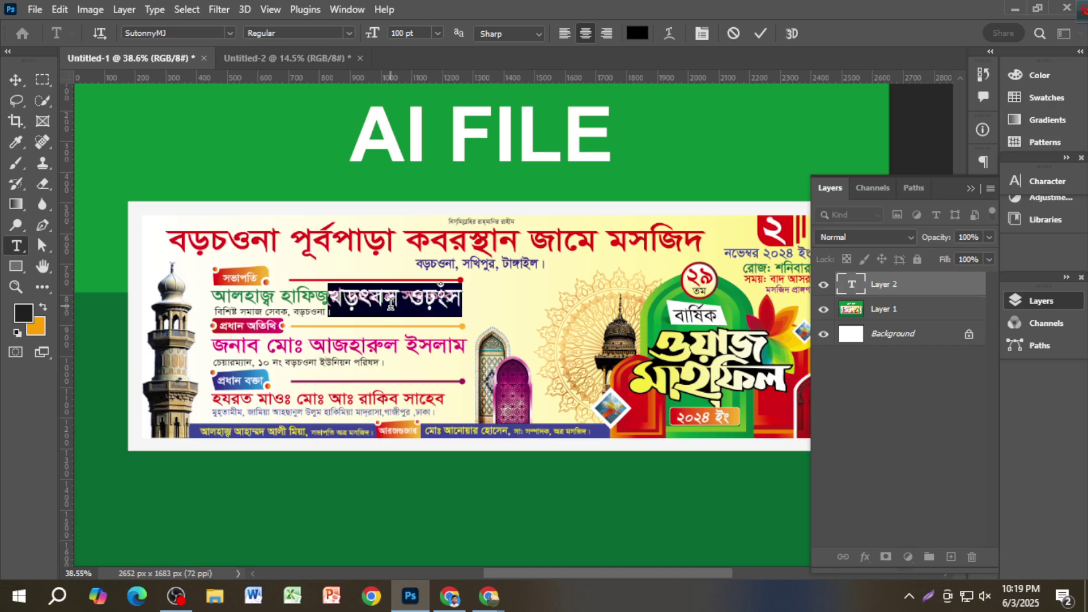
{"action": "key", "text": "BackSpace"}
{"action": "type", "text": "g"}
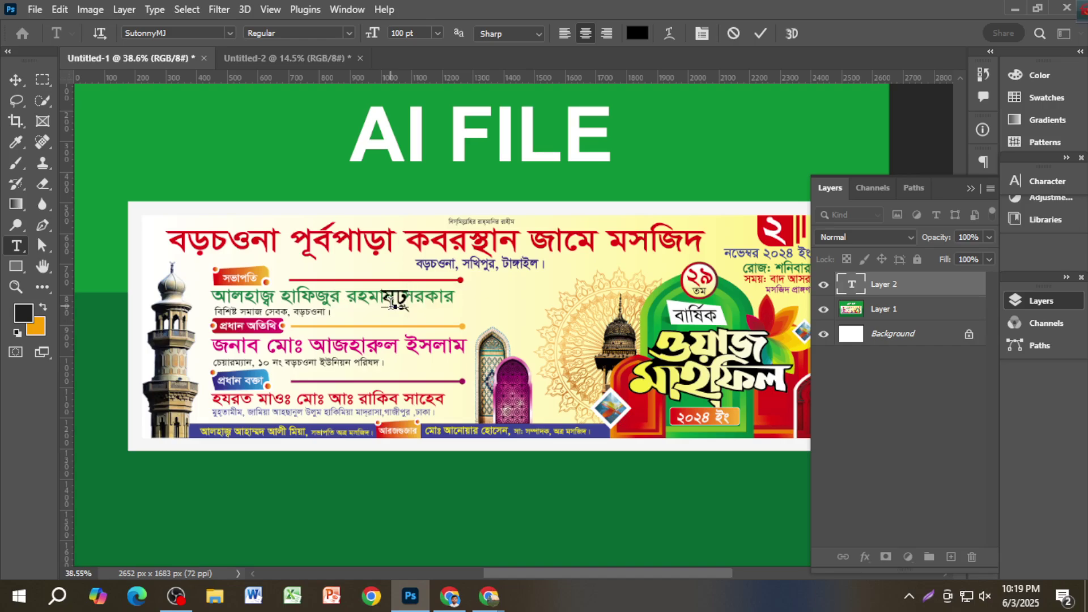
{"action": "key", "text": "BackSpace"}
{"action": "type", "text": "eoPIbv cv"}
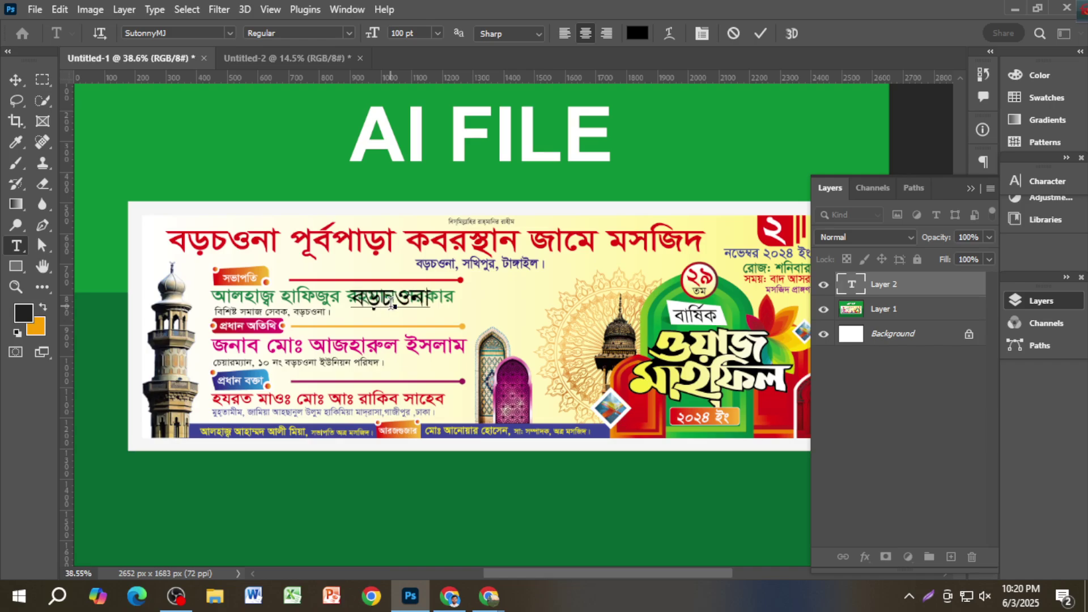
{"action": "type", "text": "e©cvov e"}
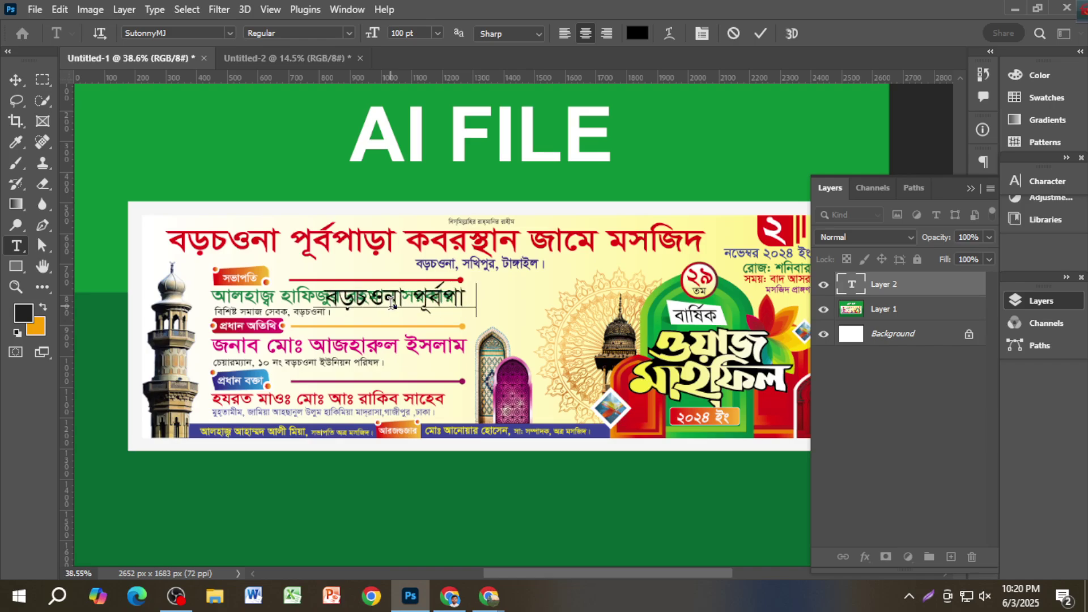
{"action": "key", "text": "BackSpace"}
{"action": "type", "text": "Keim"}
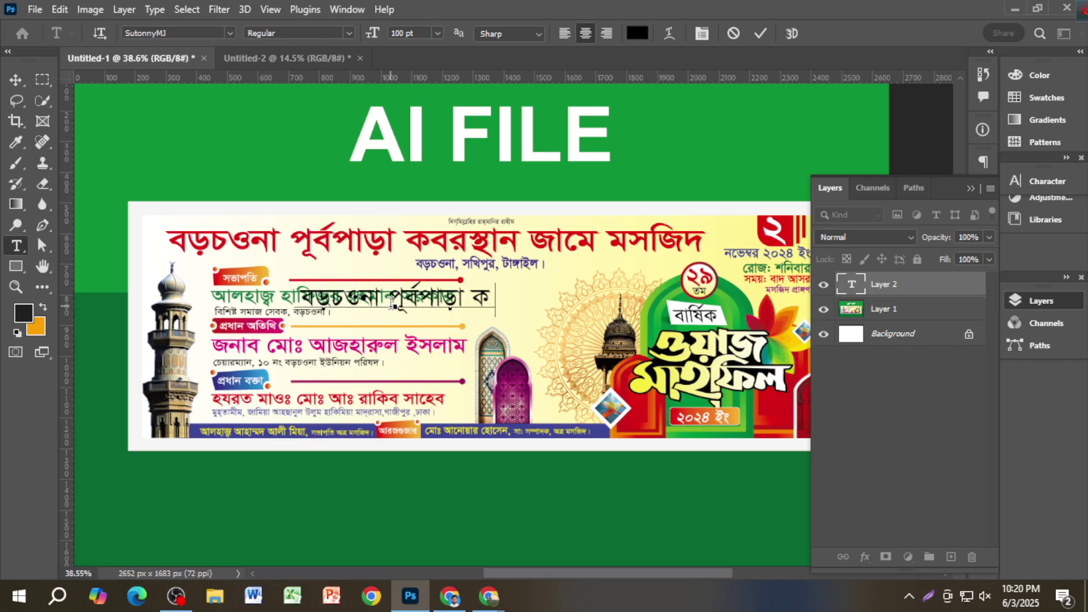
{"action": "type", "text": "¯’vb Rv‡g"}
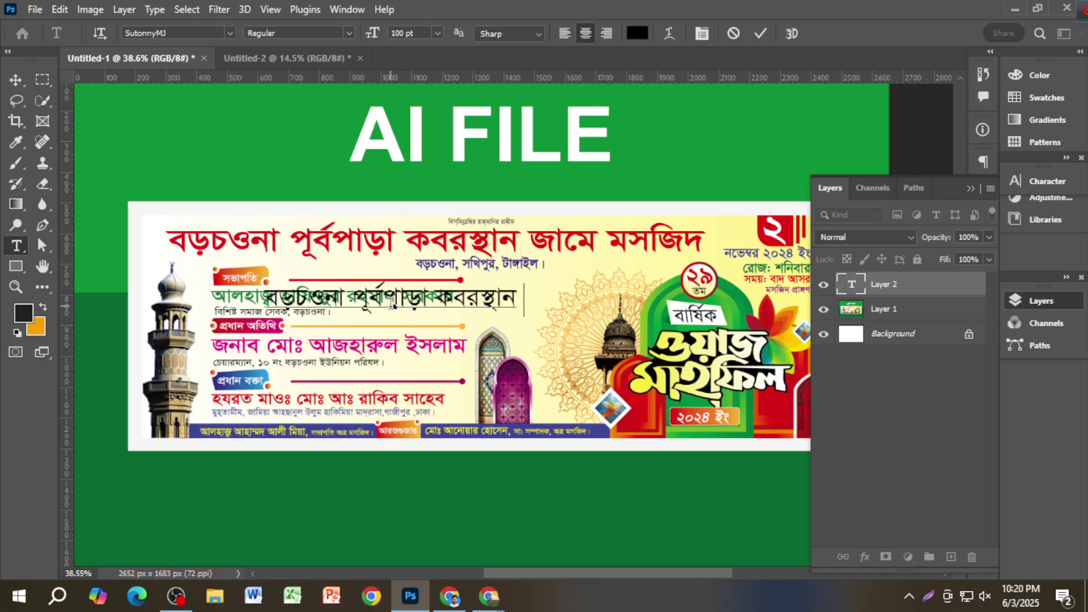
{"action": "type", "text": " gmwR`"}
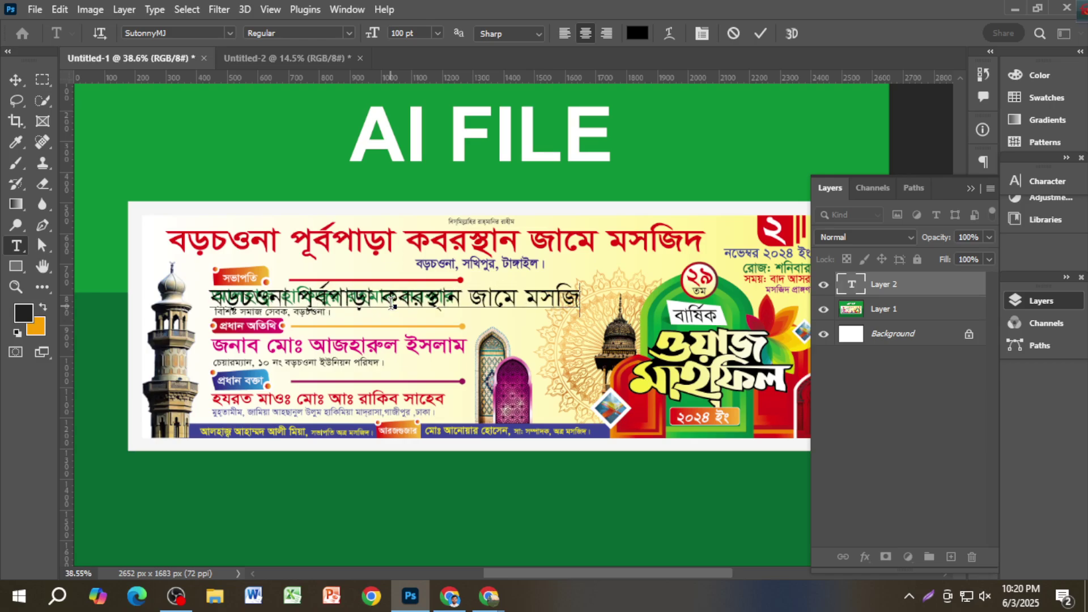
{"action": "left_click", "coordinate": [16, 79]}
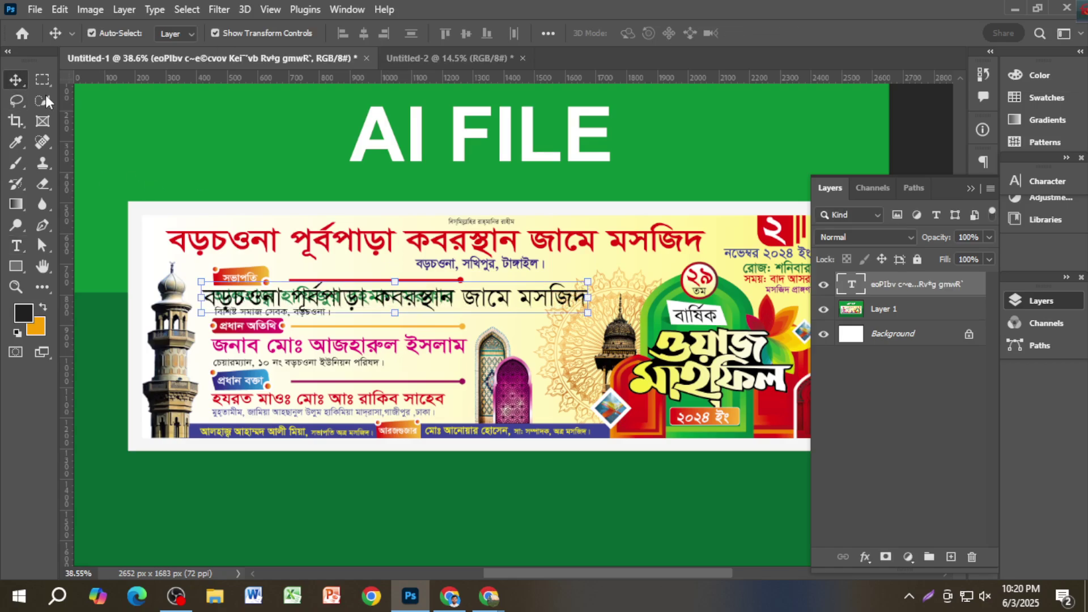
{"action": "left_click_drag", "start_coordinate": [490, 306], "coordinate": [561, 200]}
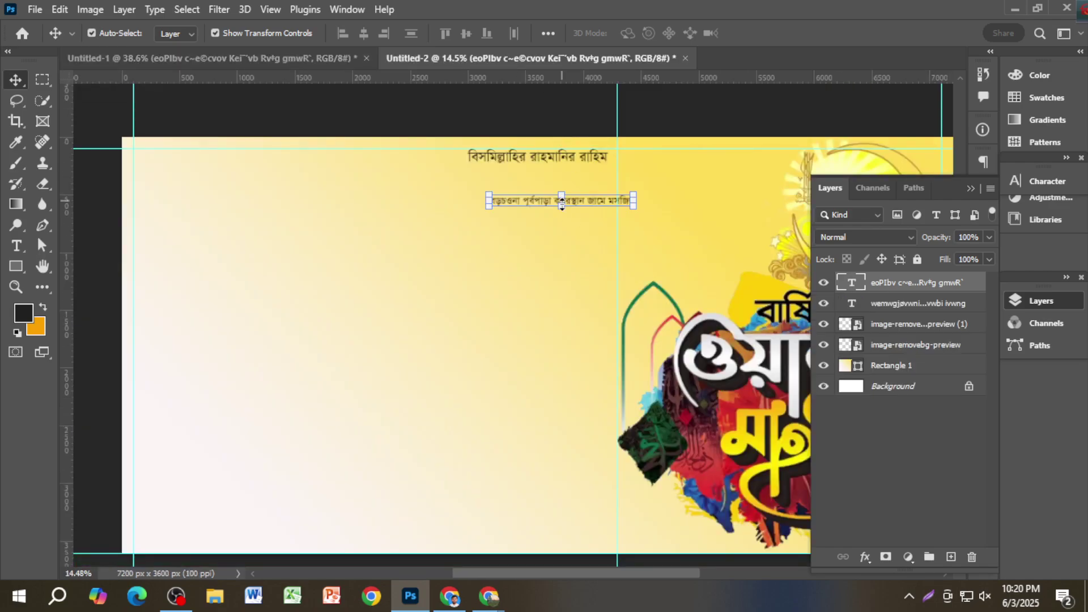
Step: Set the headline to 200 pt in the Li Liakat Tanjina ANSI V2 font
{"action": "left_click", "coordinate": [1040, 182]}
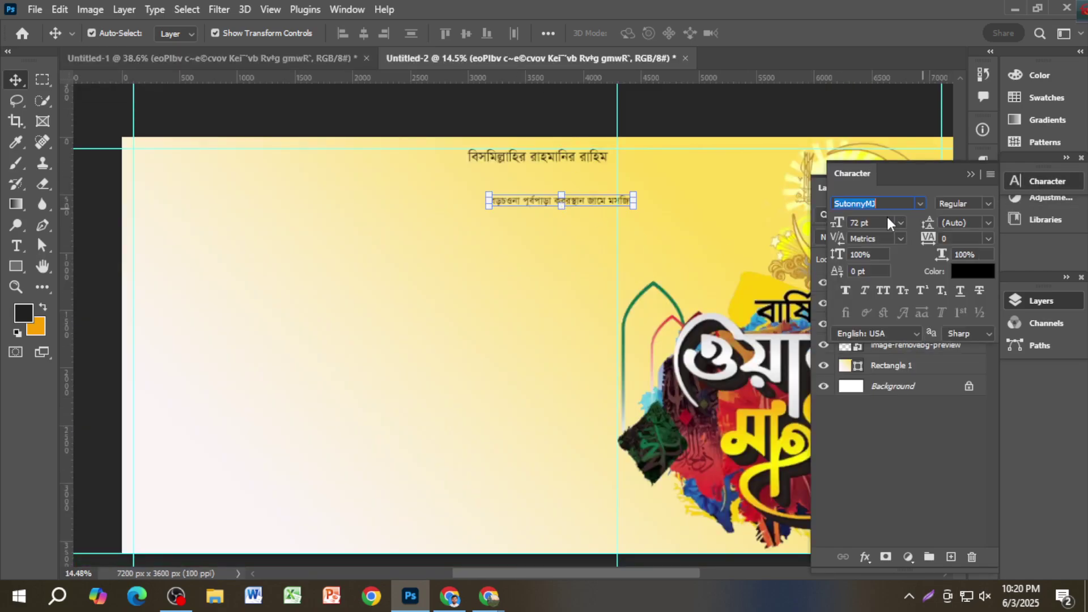
{"action": "left_click", "coordinate": [847, 226]}
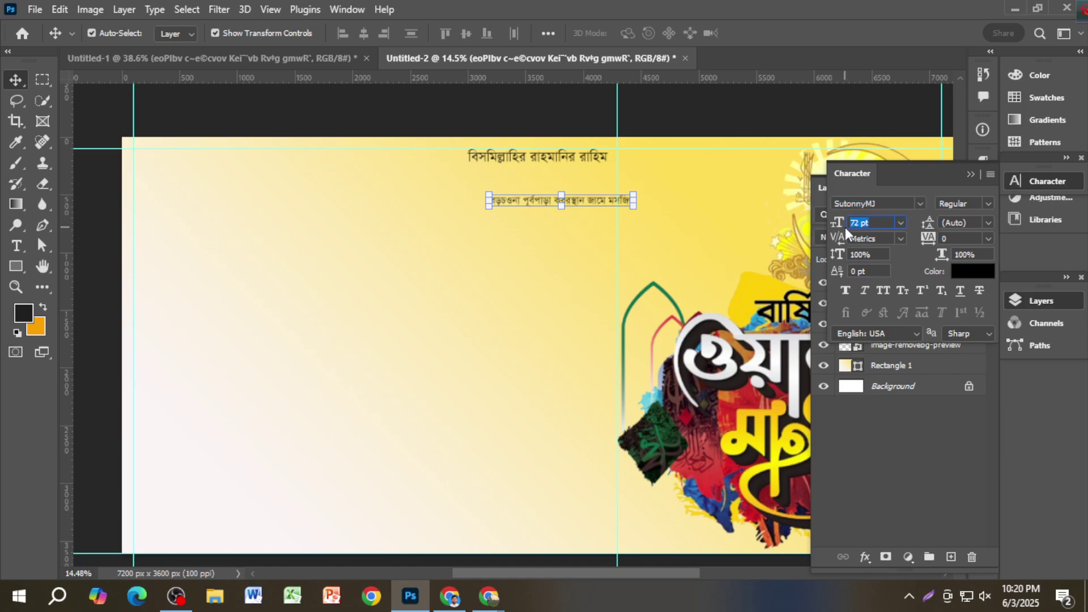
{"action": "type", "text": "200"}
{"action": "key", "text": "Return"}
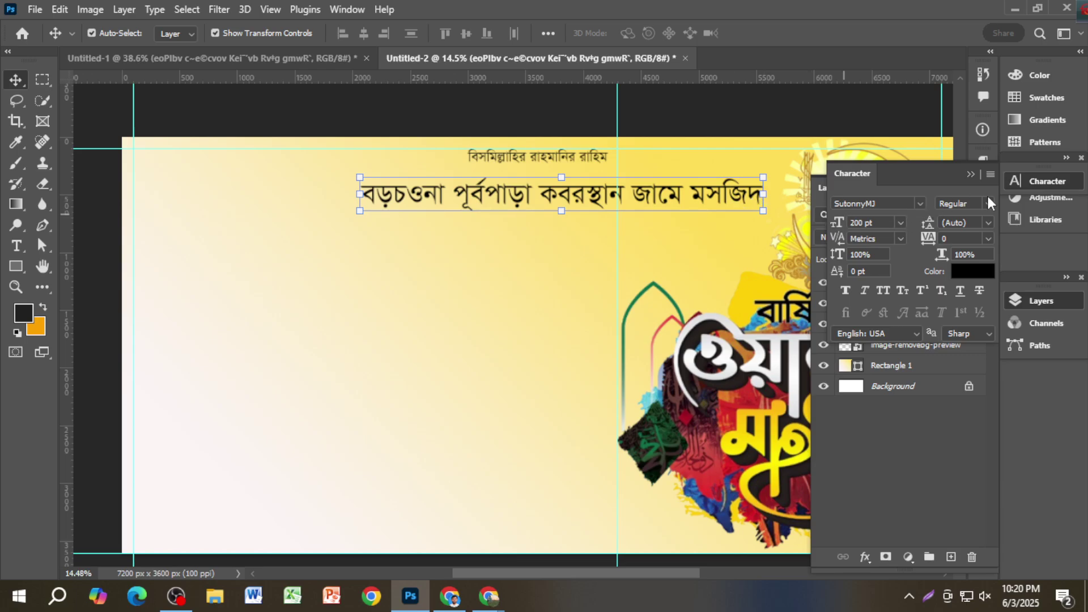
{"action": "left_click", "coordinate": [919, 202]}
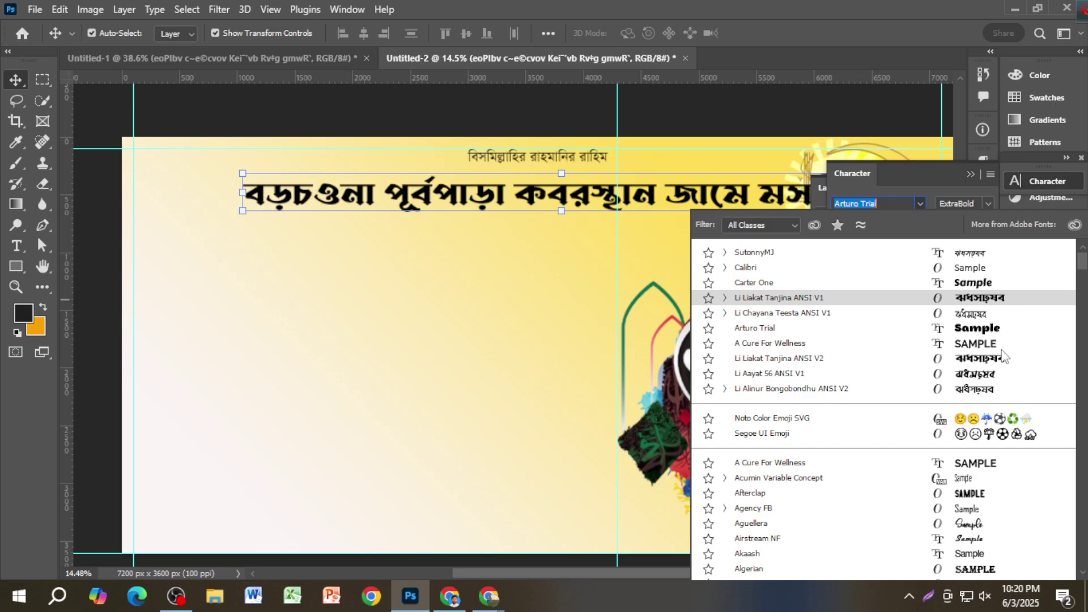
{"action": "left_click", "coordinate": [1000, 365]}
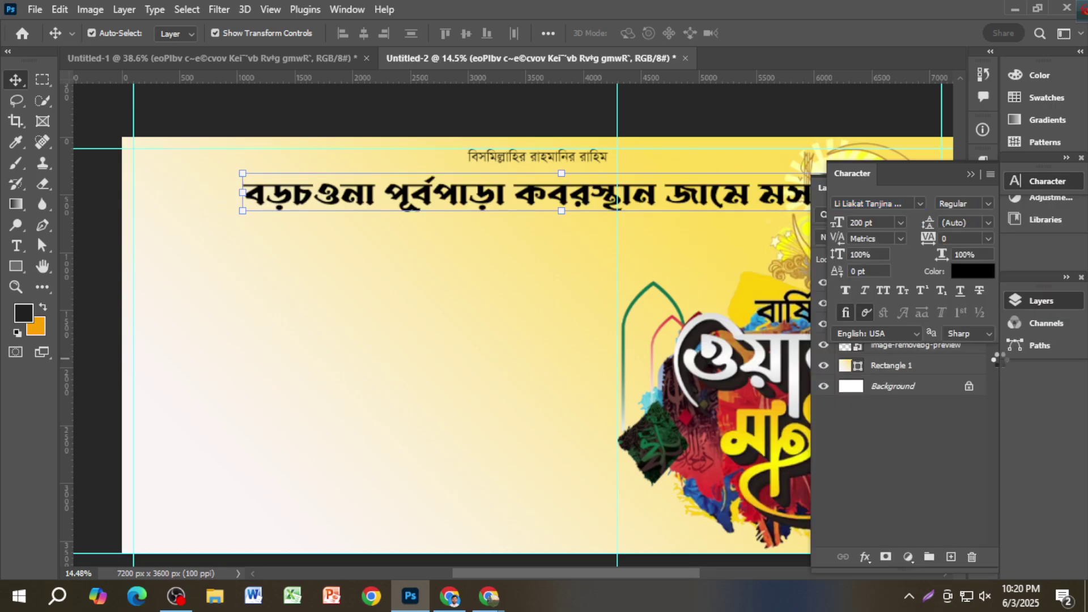
{"action": "left_click", "coordinate": [970, 176]}
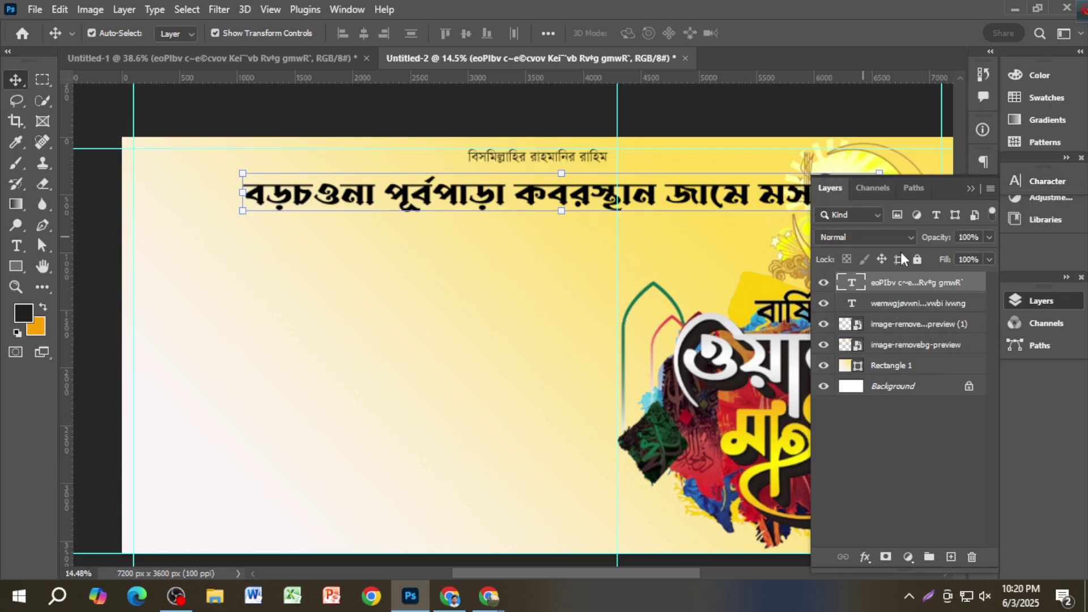
Step: Colour the headline text bright red (eb0011)
{"action": "left_click", "coordinate": [1008, 186]}
{"action": "left_click", "coordinate": [962, 269]}
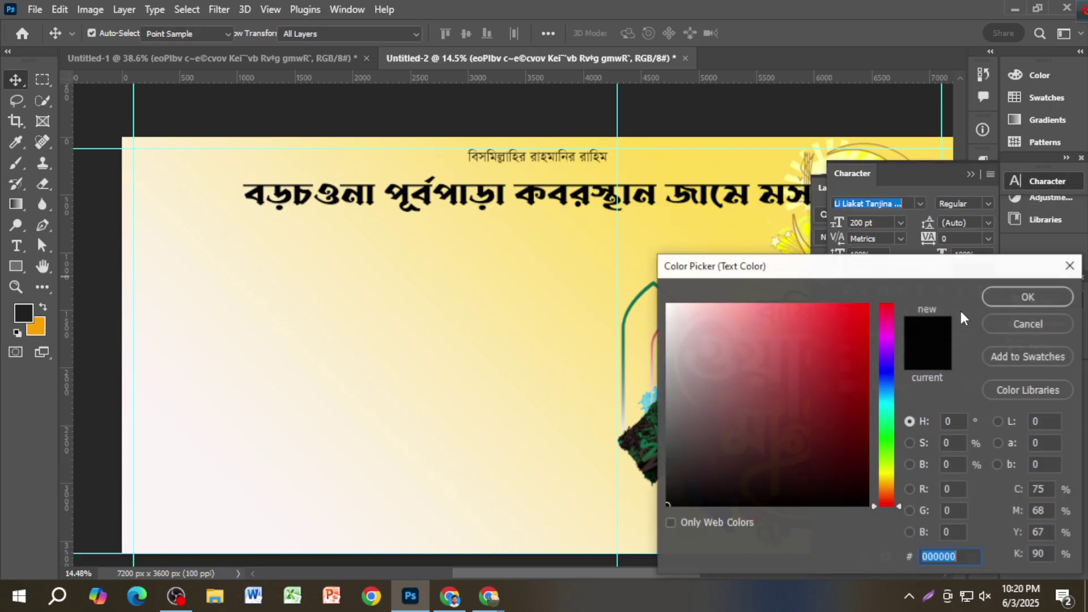
{"action": "left_click", "coordinate": [849, 344]}
{"action": "left_click", "coordinate": [866, 319]}
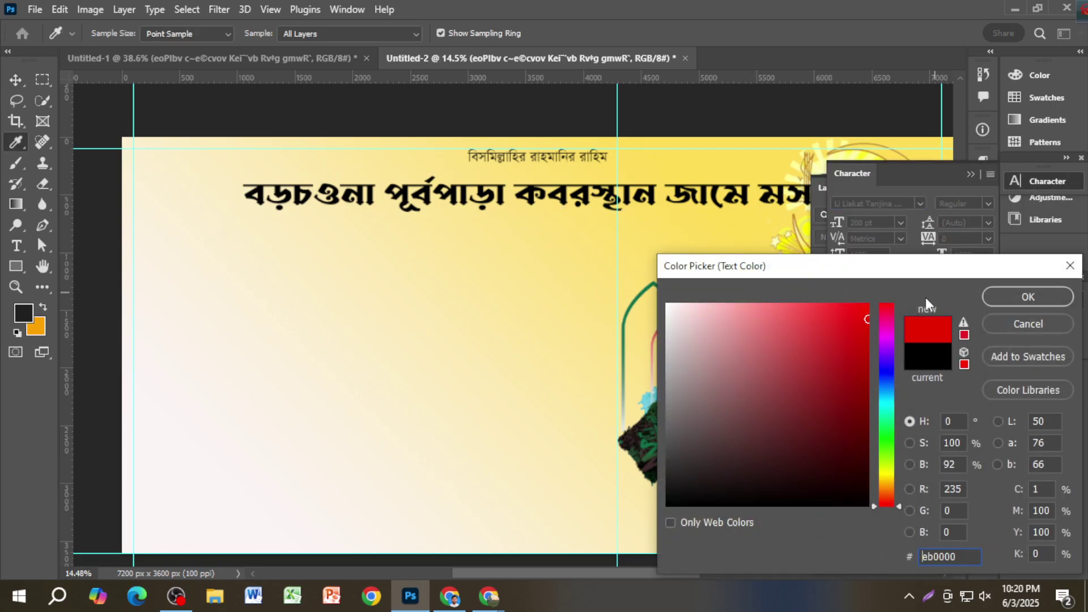
{"action": "left_click", "coordinate": [866, 303]}
{"action": "left_click", "coordinate": [1003, 299]}
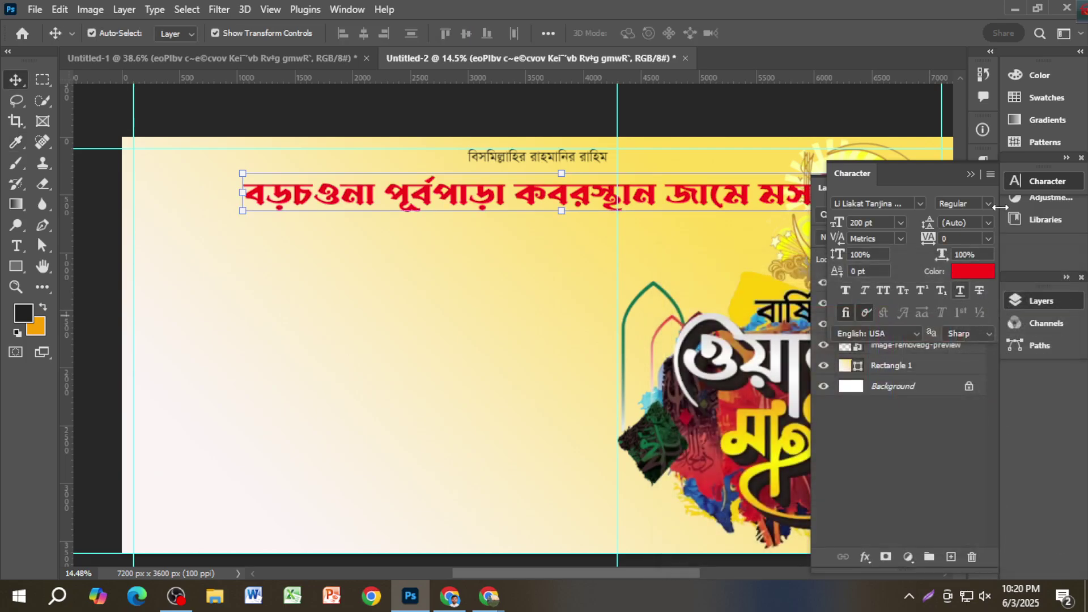
{"action": "left_click", "coordinate": [971, 174]}
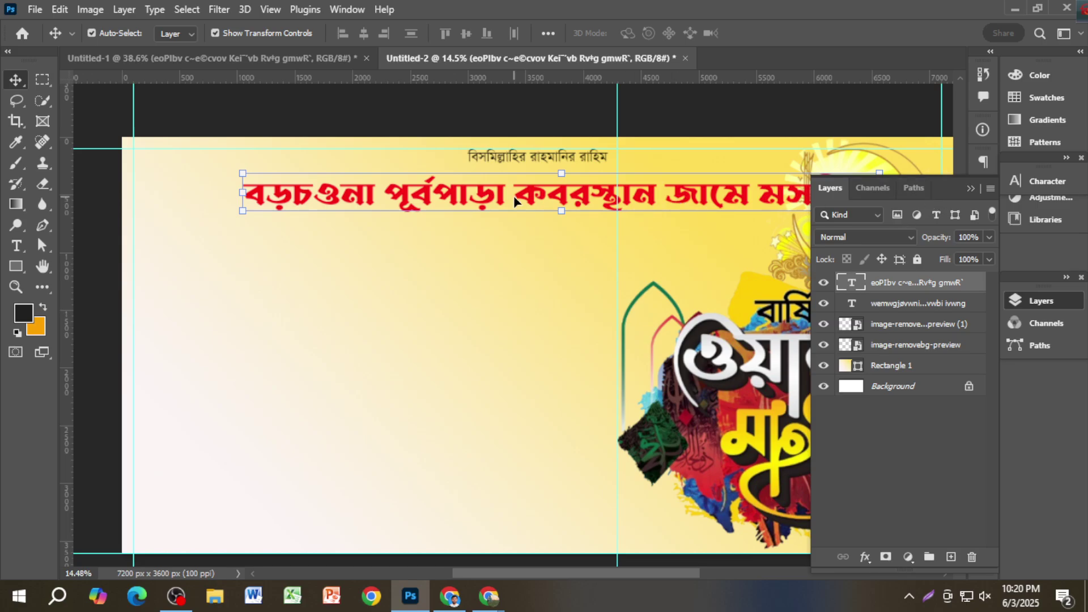
Step: Move the red headline up and left to the left guide, below the Bismillah line
{"action": "left_click_drag", "start_coordinate": [526, 200], "coordinate": [448, 194]}
{"action": "left_click", "coordinate": [667, 127]}
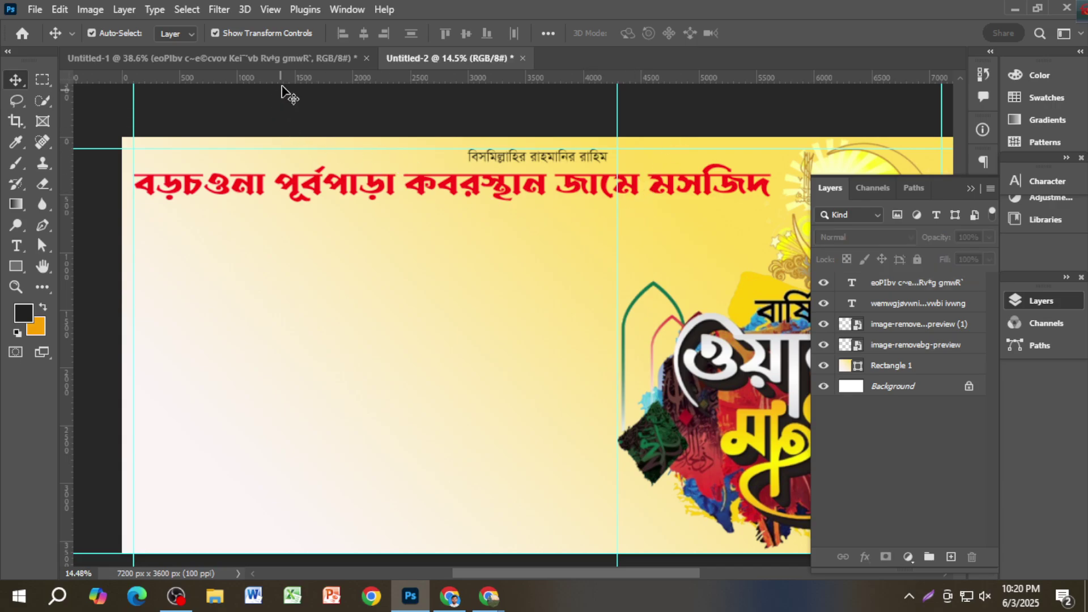
{"action": "left_click", "coordinate": [279, 59]}
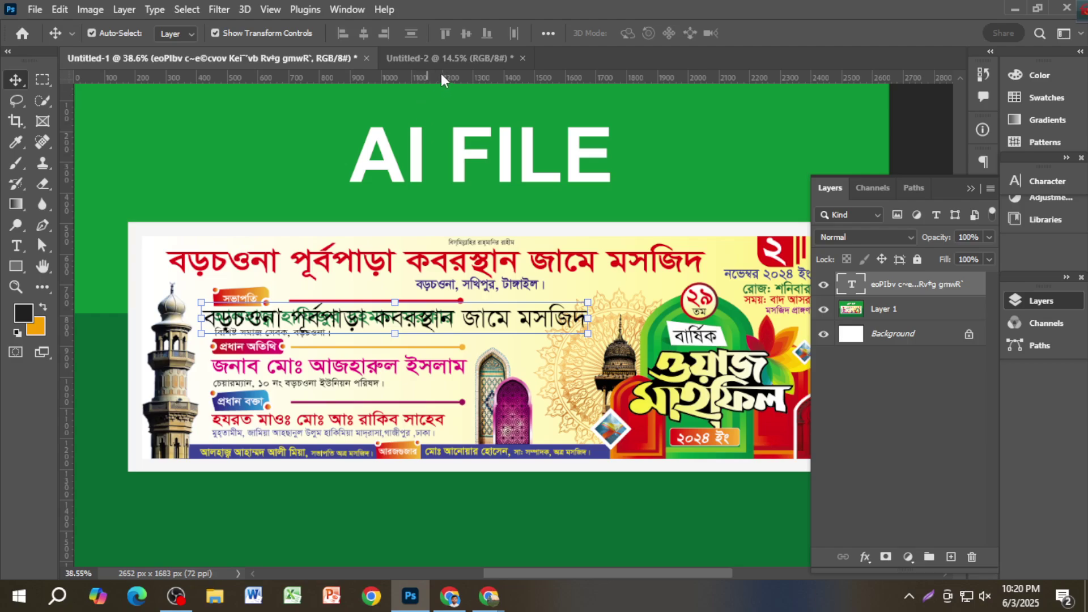
{"action": "left_click", "coordinate": [475, 61]}
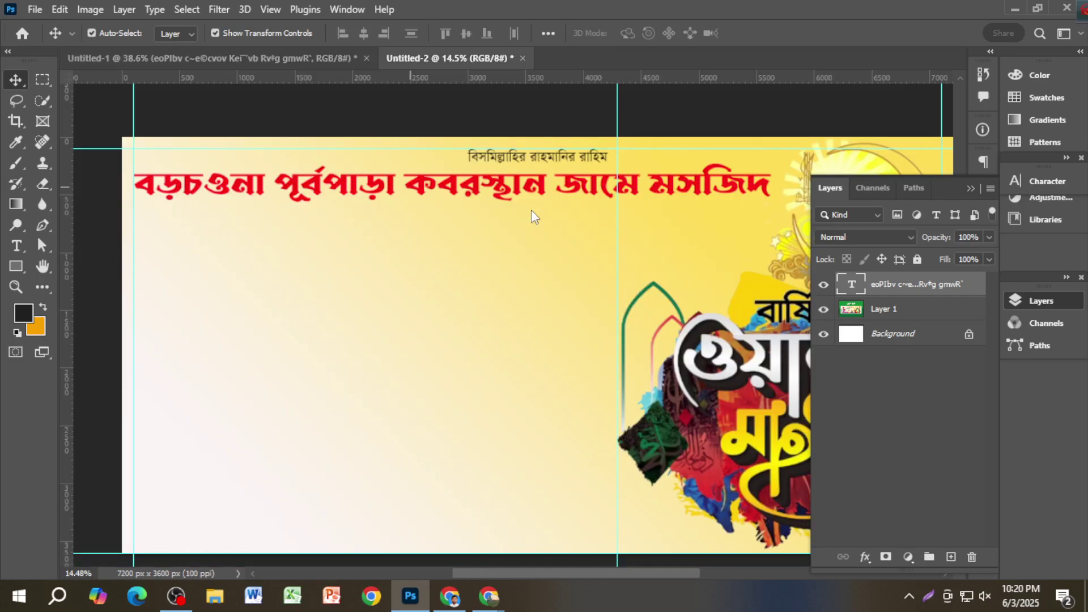
Step: Select the Rectangle 1 background layer and collapse the layers list
{"action": "left_click", "coordinate": [701, 244]}
{"action": "left_click", "coordinate": [969, 188]}
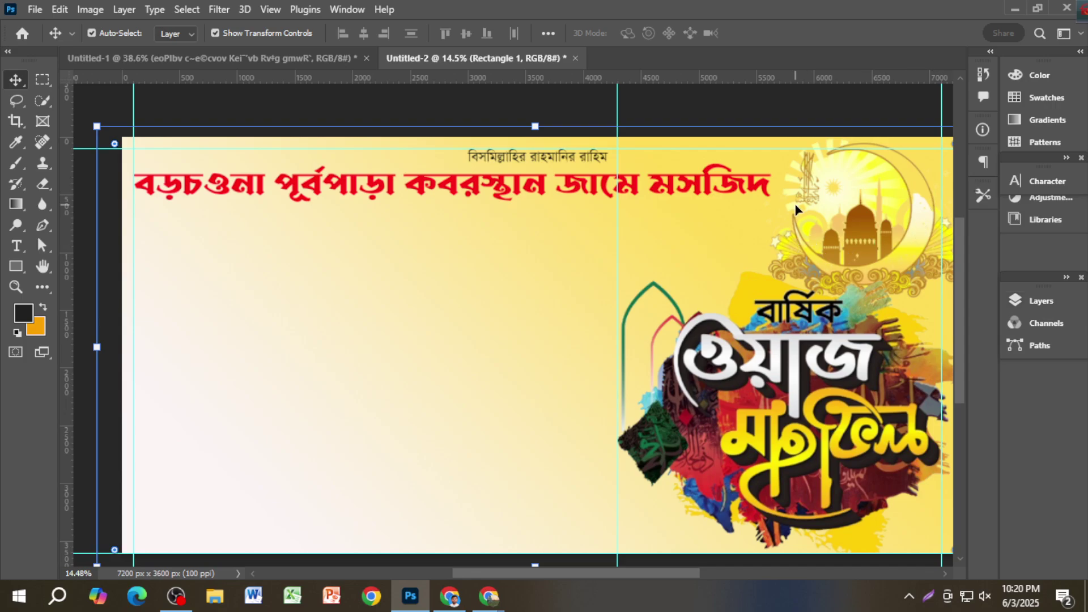
{"action": "scroll", "coordinate": [795, 210], "scroll_direction": "down", "scroll_amount": 1}
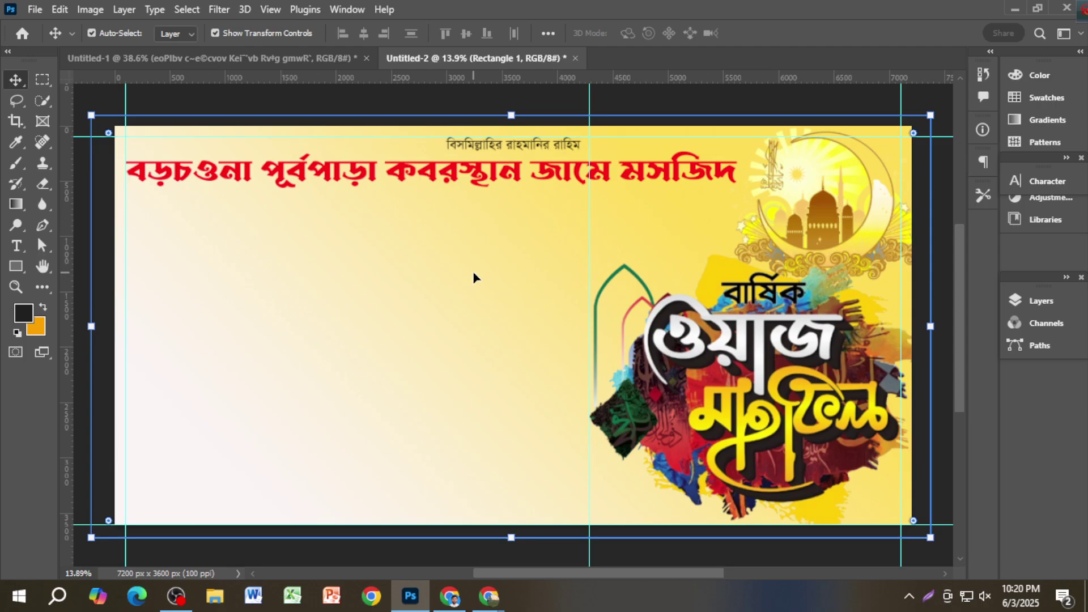
{"action": "left_click", "coordinate": [16, 266]}
Step: Inspect the background rectangle's gradient fill and close it without changes
{"action": "left_click", "coordinate": [178, 32]}
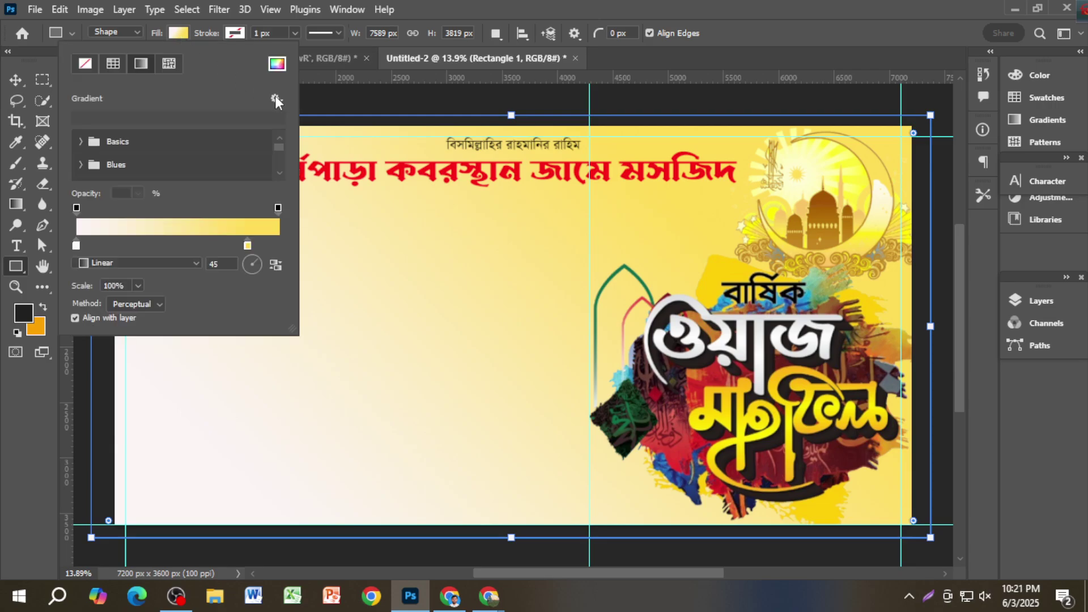
{"action": "double_click", "coordinate": [248, 246]}
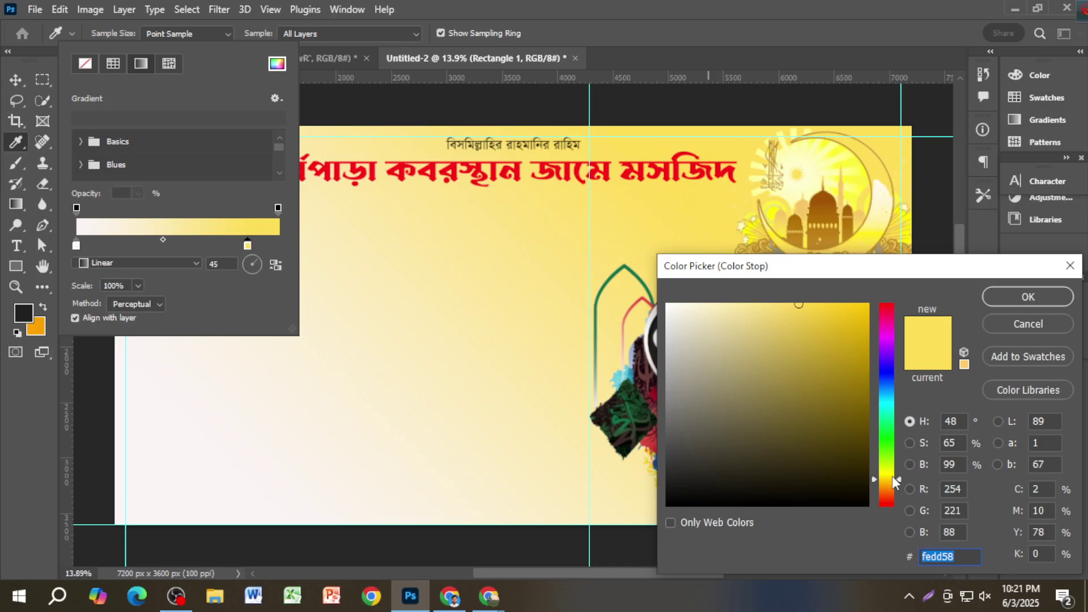
{"action": "left_click", "coordinate": [1026, 324]}
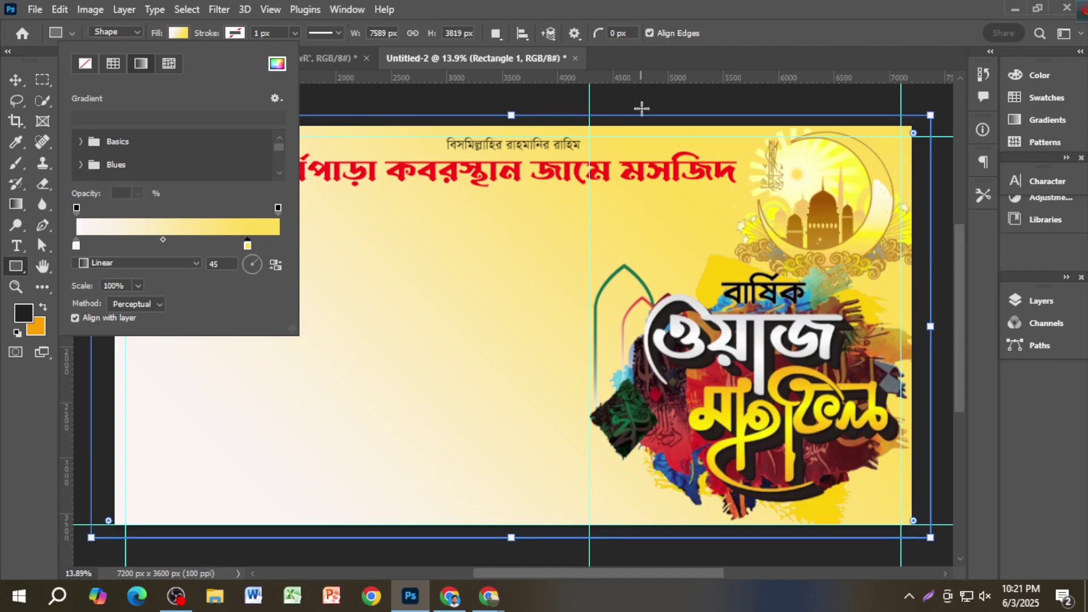
{"action": "key", "text": "v"}
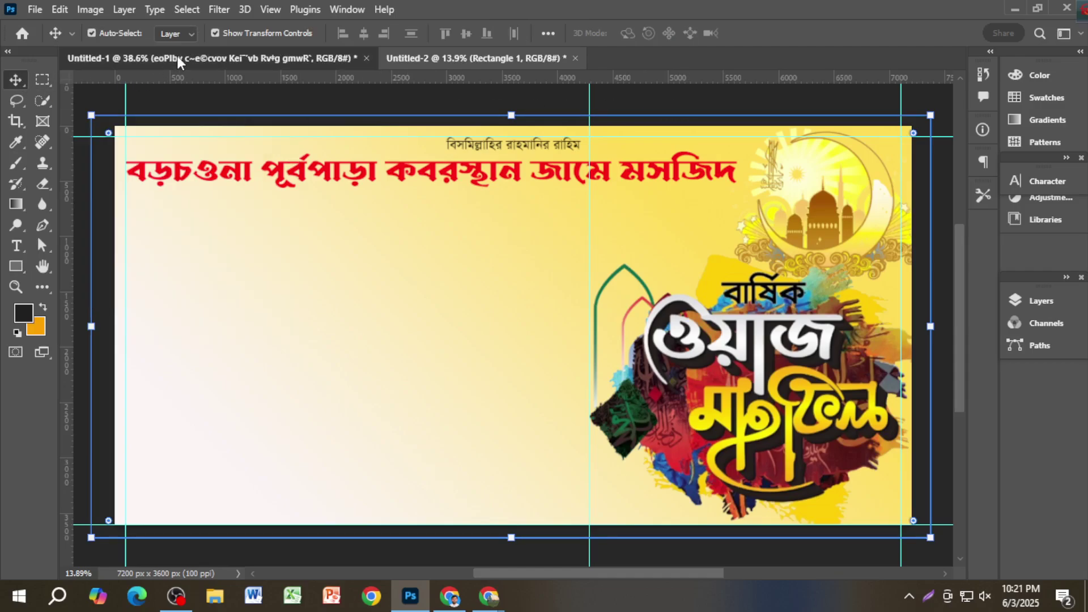
Step: Sample the pale yellow fff597 from the Untitled-1 reference banner
{"action": "left_click", "coordinate": [177, 59]}
{"action": "left_click", "coordinate": [17, 141]}
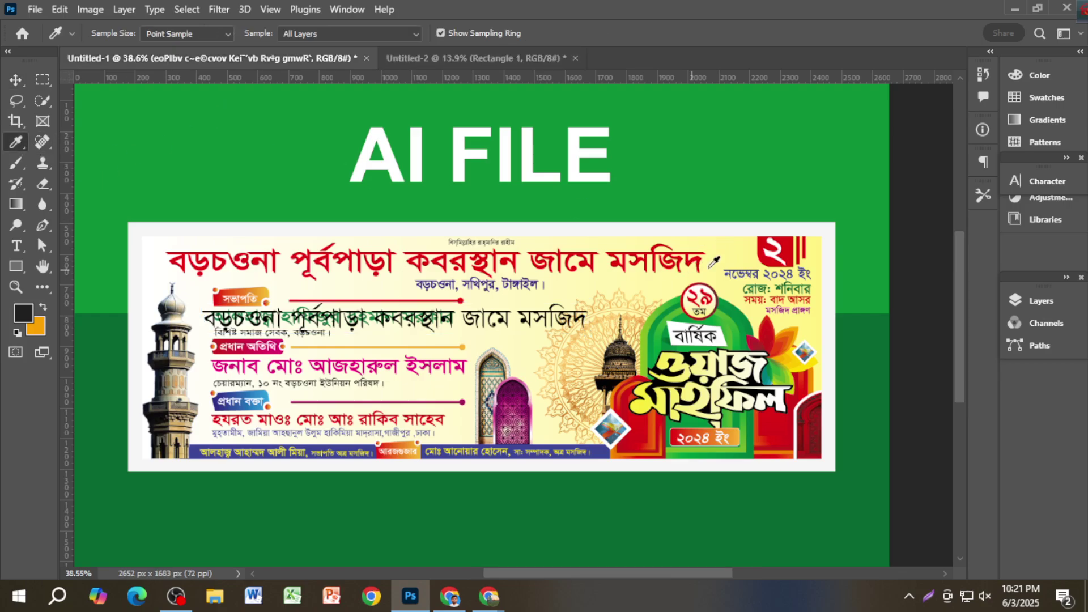
{"action": "left_click", "coordinate": [726, 255]}
{"action": "left_click", "coordinate": [23, 313]}
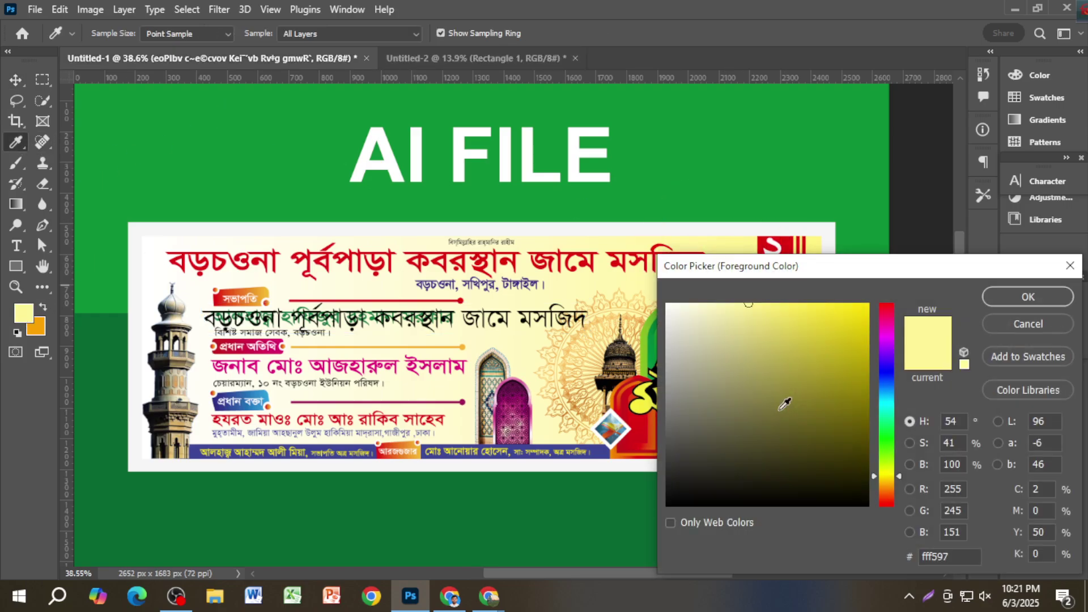
{"action": "left_click", "coordinate": [960, 555]}
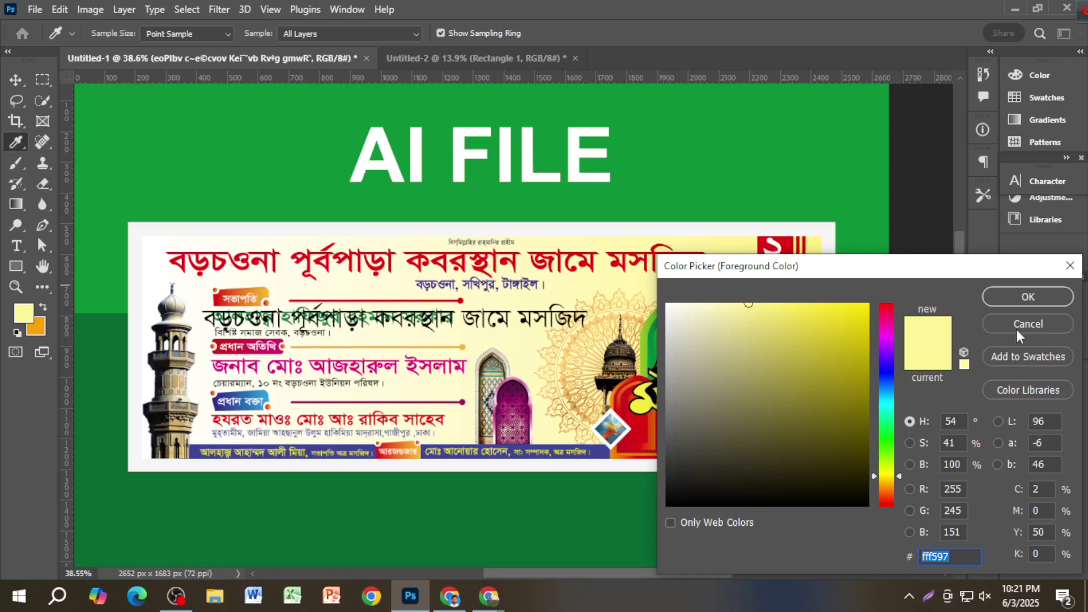
{"action": "left_click", "coordinate": [1026, 300]}
{"action": "left_click", "coordinate": [448, 59]}
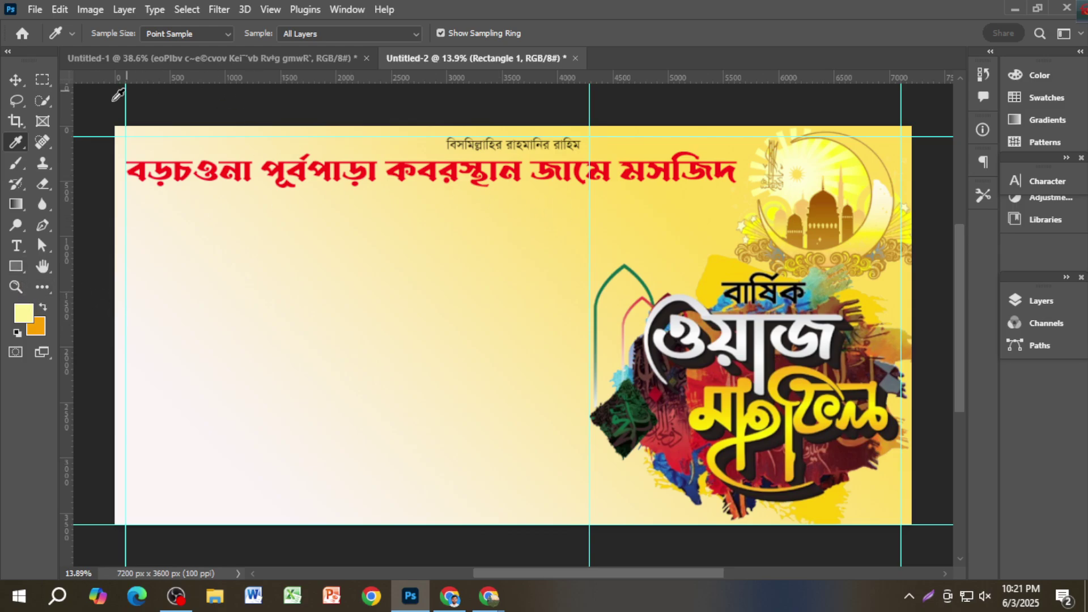
Step: Set the gradient's right stop to pale yellow fff597
{"action": "left_click", "coordinate": [15, 84]}
{"action": "left_click", "coordinate": [16, 265]}
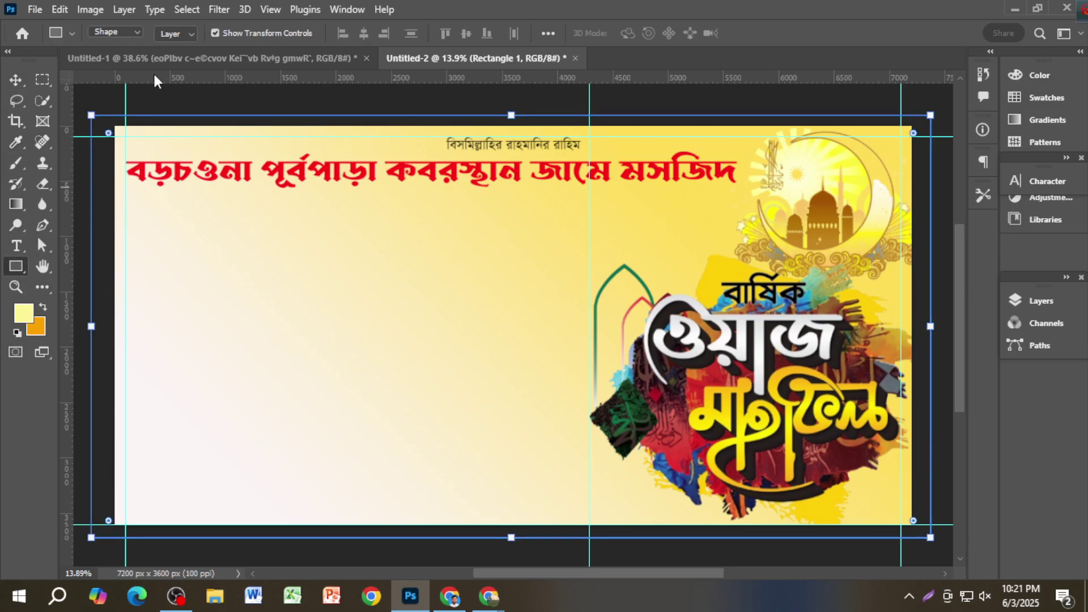
{"action": "left_click", "coordinate": [178, 33]}
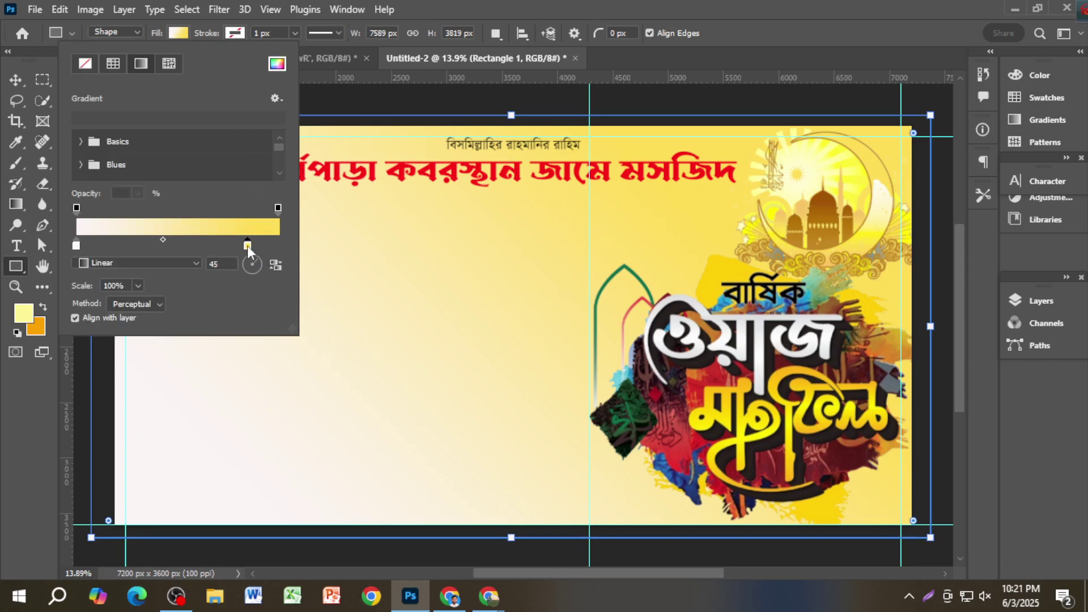
{"action": "double_click", "coordinate": [248, 245]}
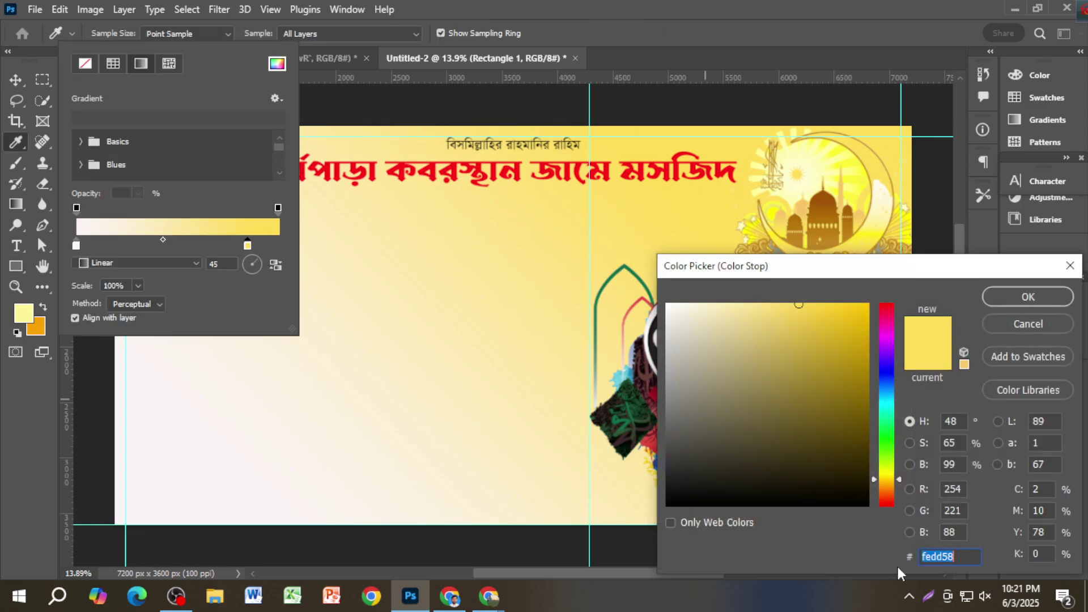
{"action": "type", "text": "fff597"}
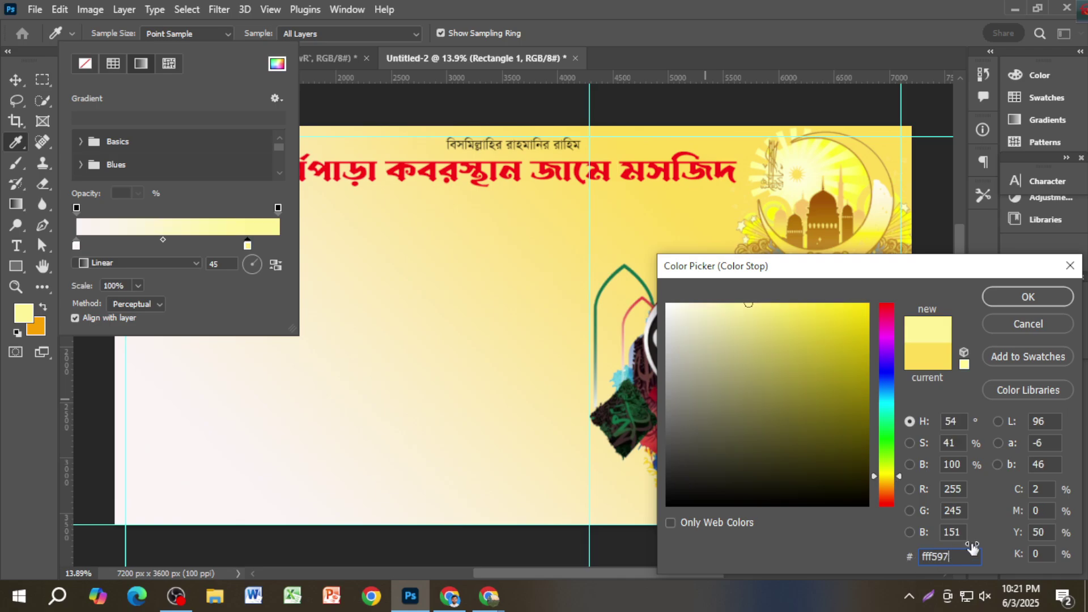
{"action": "left_click", "coordinate": [1027, 297]}
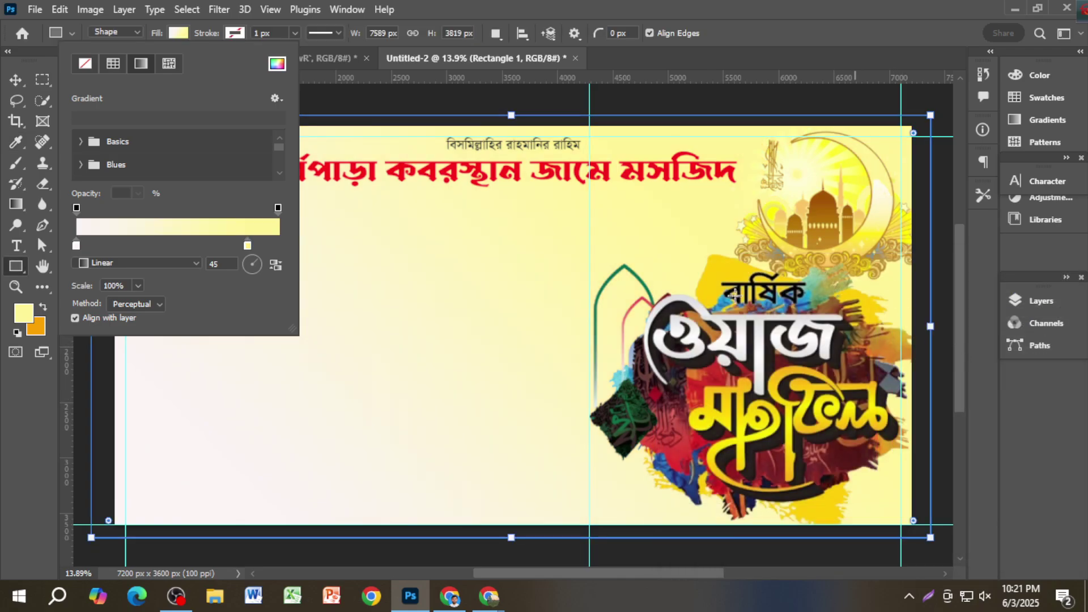
{"action": "left_click", "coordinate": [16, 79]}
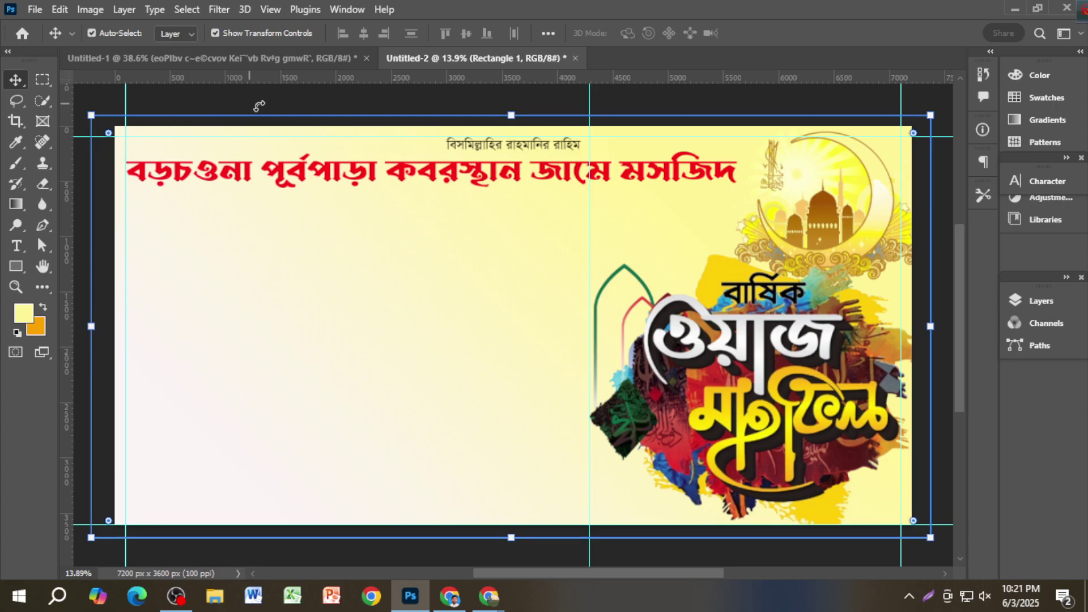
Step: Compare with the reference banner and reselect the rectangle's gradient fill settings
{"action": "scroll", "coordinate": [340, 153], "scroll_direction": "up", "scroll_amount": 2}
{"action": "left_click", "coordinate": [674, 142]}
{"action": "scroll", "coordinate": [669, 175], "scroll_direction": "down", "scroll_amount": 1}
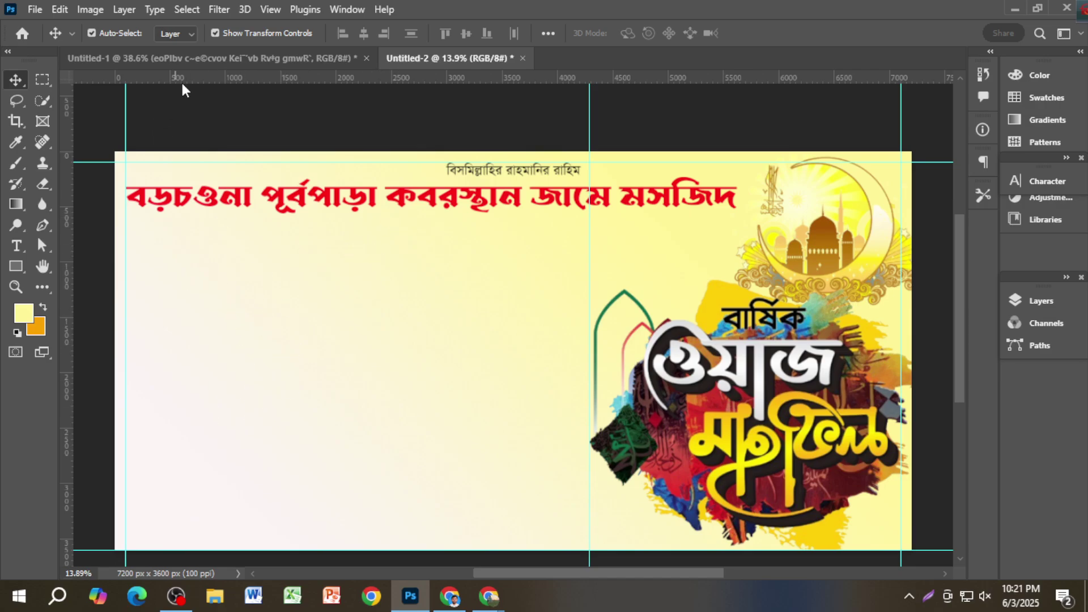
{"action": "left_click", "coordinate": [190, 59]}
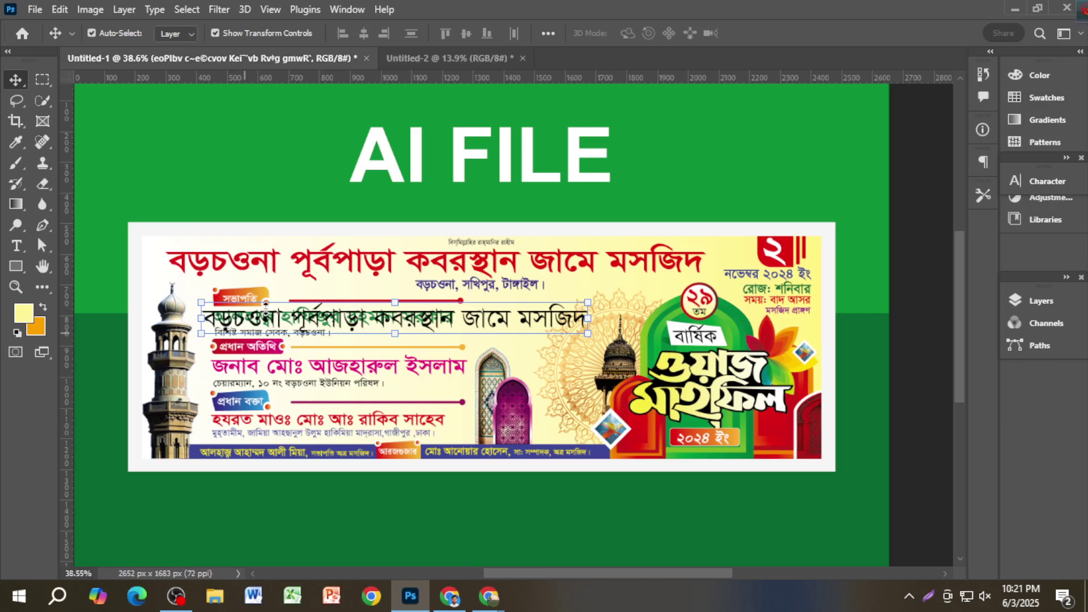
{"action": "left_click", "coordinate": [430, 59]}
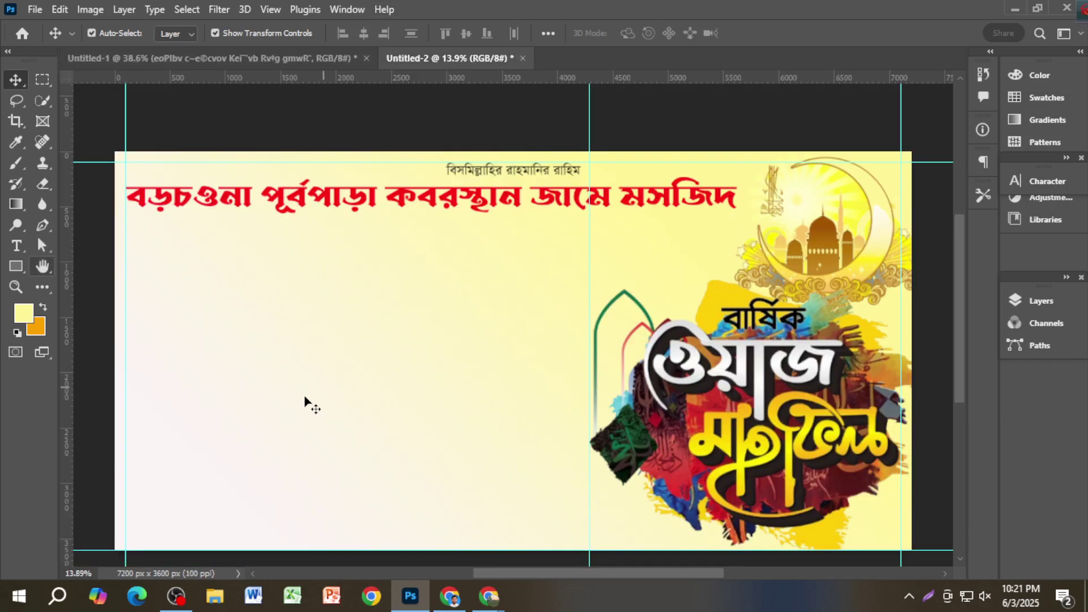
{"action": "left_click", "coordinate": [16, 266]}
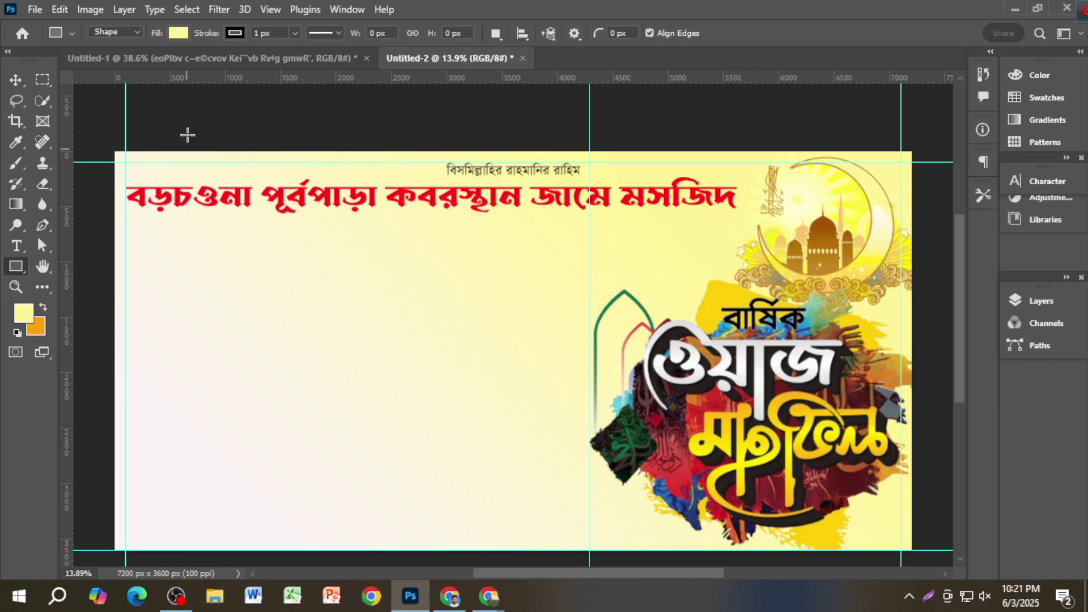
{"action": "left_click", "coordinate": [15, 80]}
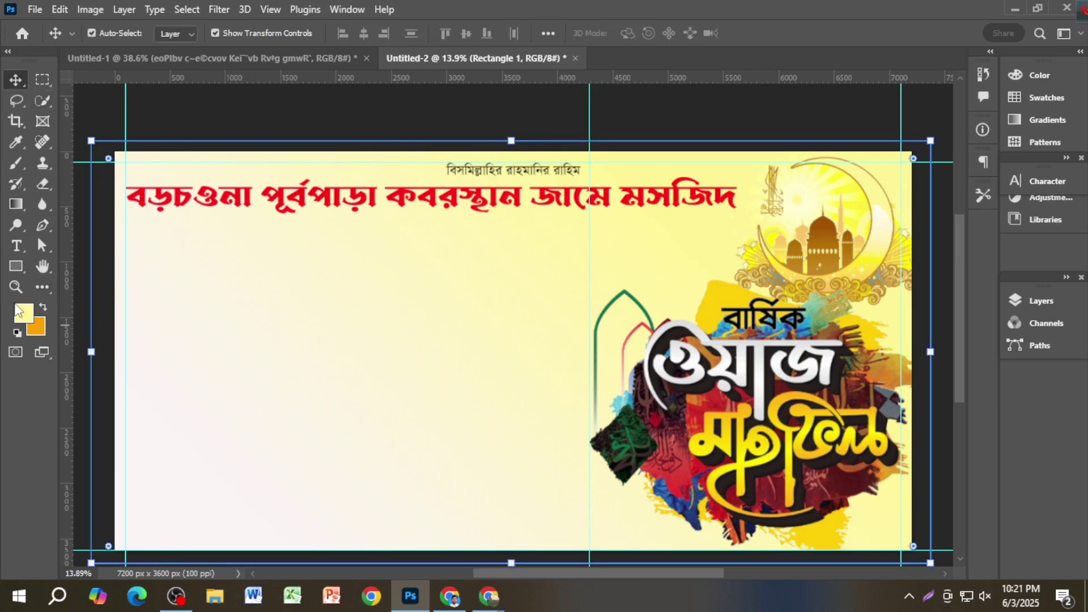
{"action": "left_click", "coordinate": [16, 266]}
{"action": "left_click", "coordinate": [178, 32]}
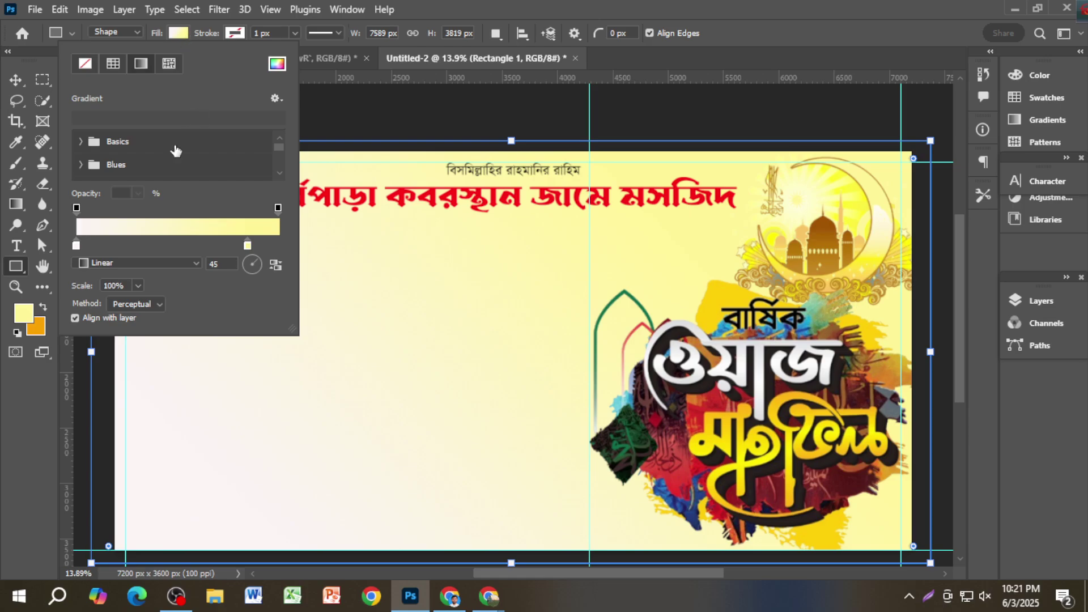
Step: Set the gradient's left stop to pale cyan ccf8fc
{"action": "double_click", "coordinate": [76, 246]}
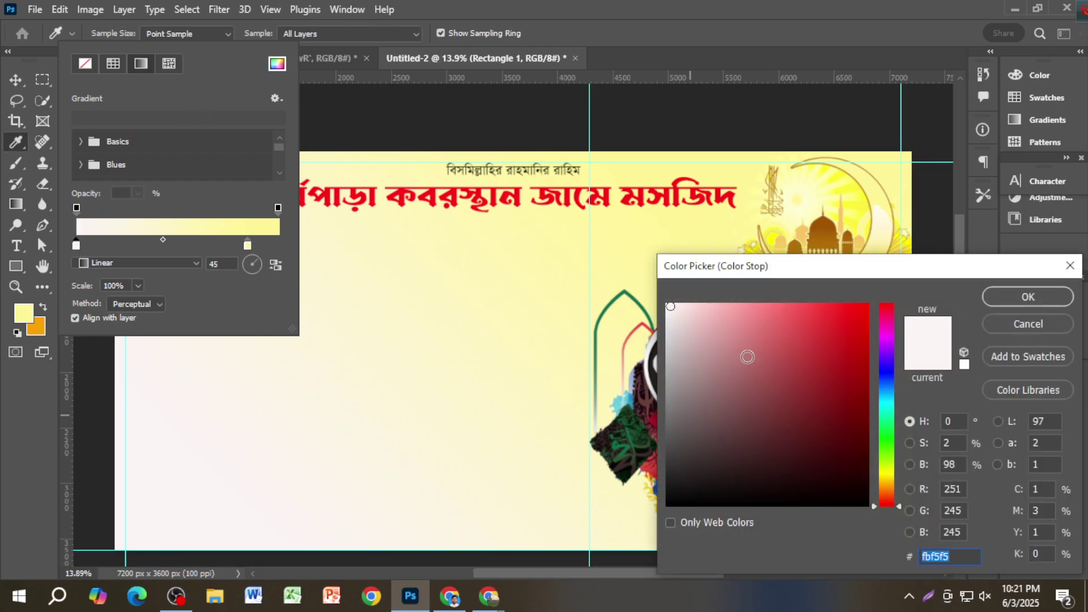
{"action": "left_click_drag", "start_coordinate": [669, 309], "coordinate": [669, 302]}
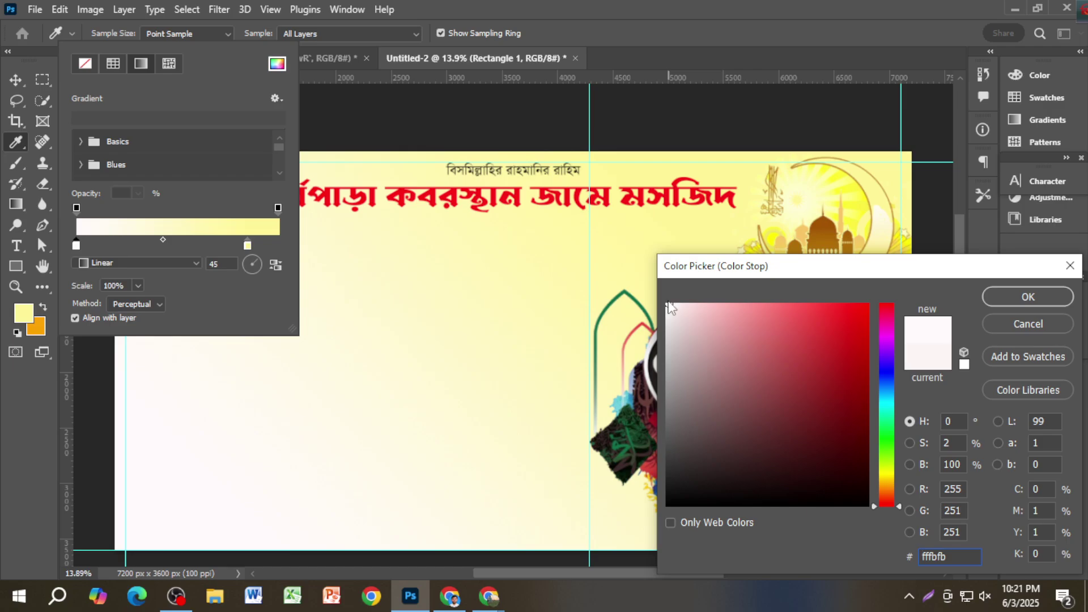
{"action": "left_click", "coordinate": [710, 309]}
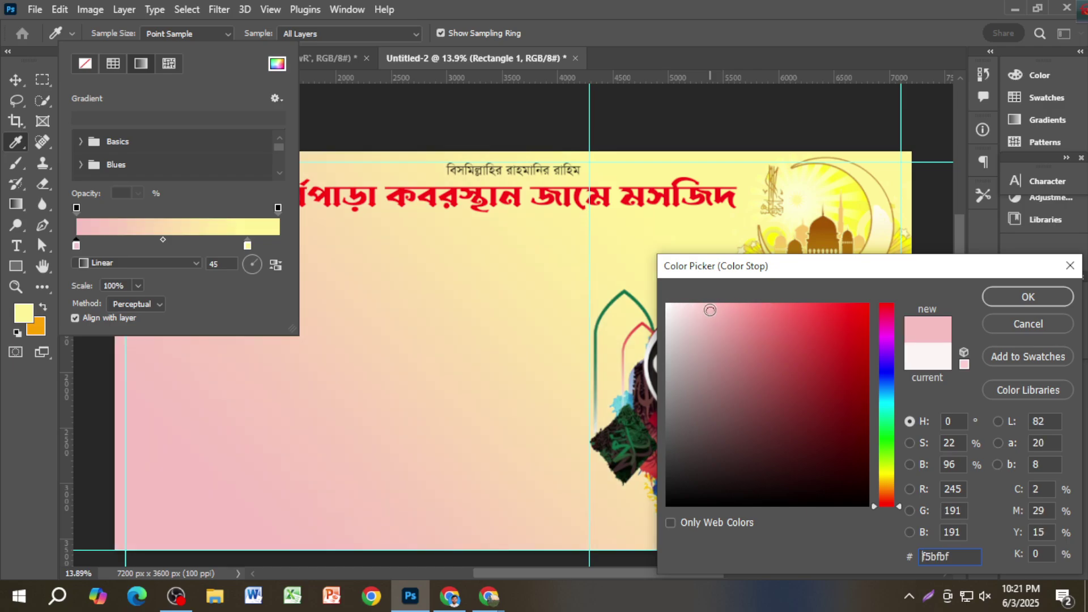
{"action": "mouse_move", "coordinate": [710, 310]}
{"action": "left_mouse_down"}
{"action": "mouse_move", "coordinate": [675, 318]}
{"action": "mouse_move", "coordinate": [689, 305]}
{"action": "left_mouse_up"}
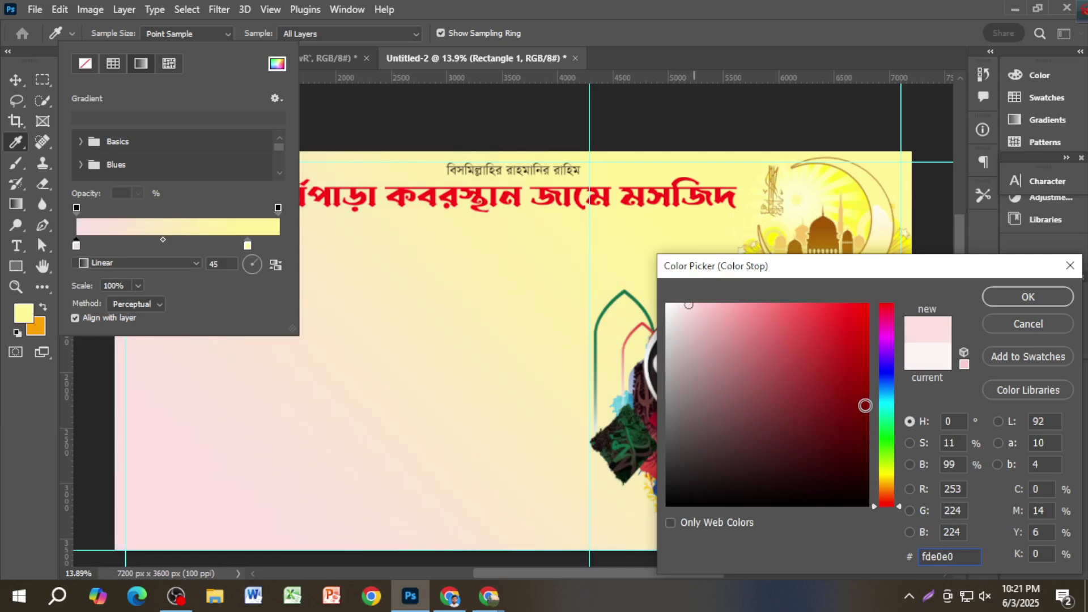
{"action": "left_click", "coordinate": [884, 400]}
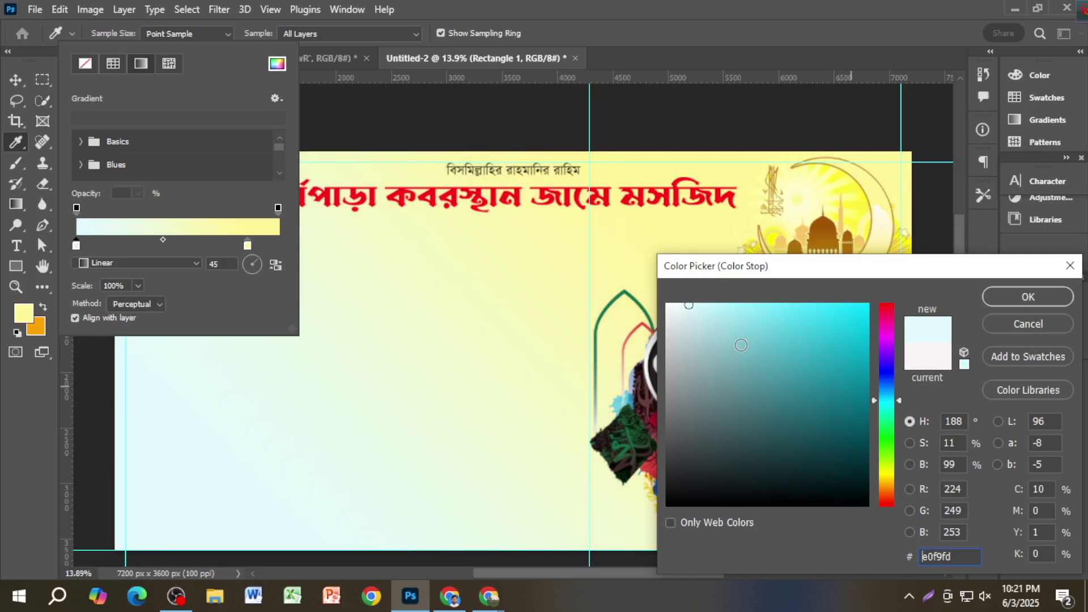
{"action": "left_click", "coordinate": [702, 305]}
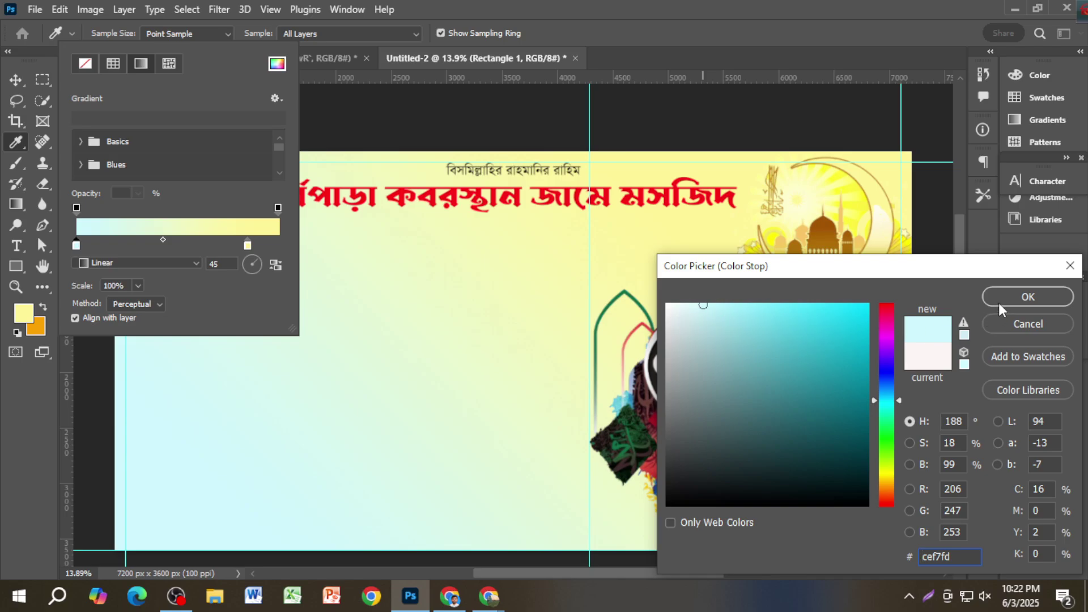
{"action": "left_click", "coordinate": [885, 334]}
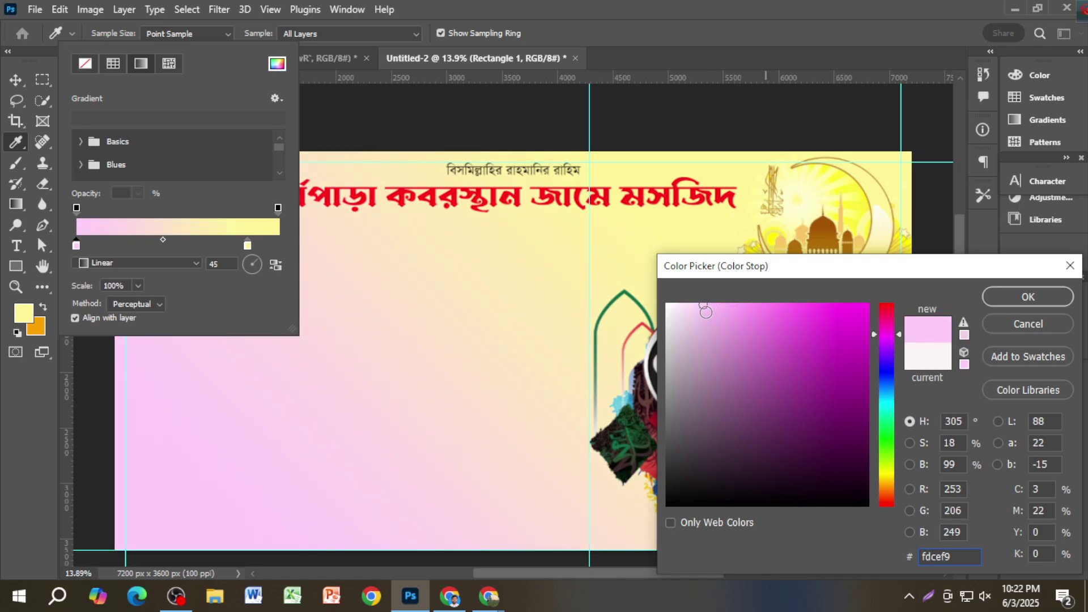
{"action": "left_click", "coordinate": [679, 306]}
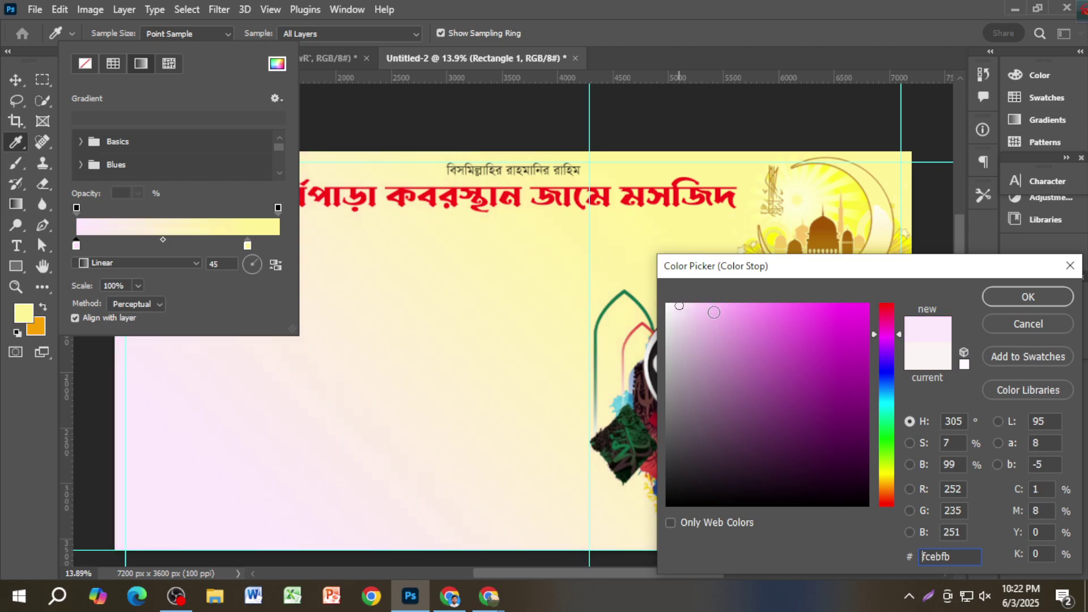
{"action": "left_click", "coordinate": [886, 402]}
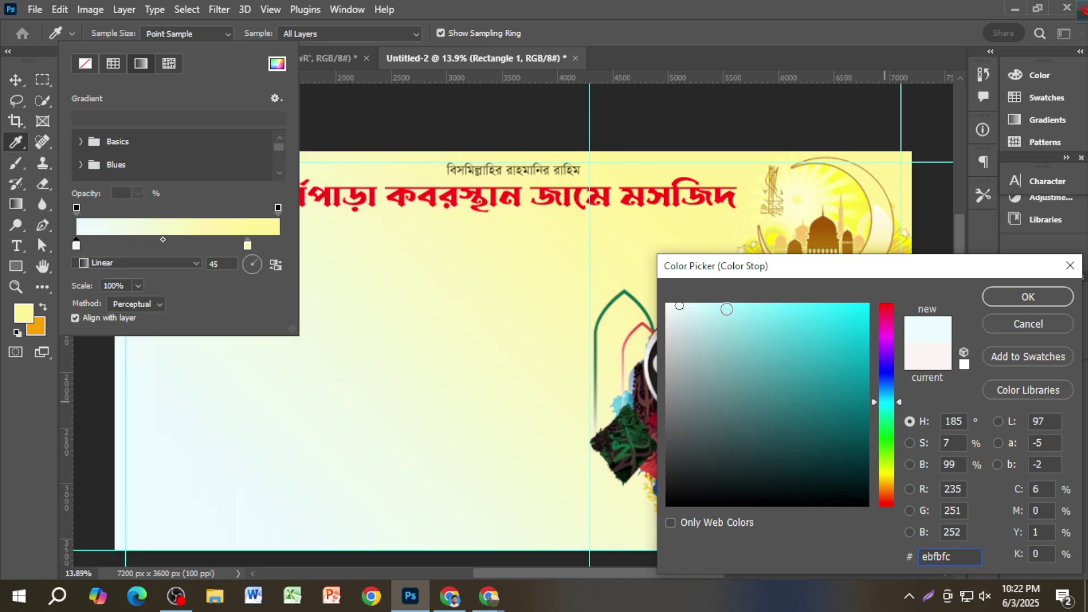
{"action": "left_click", "coordinate": [705, 306]}
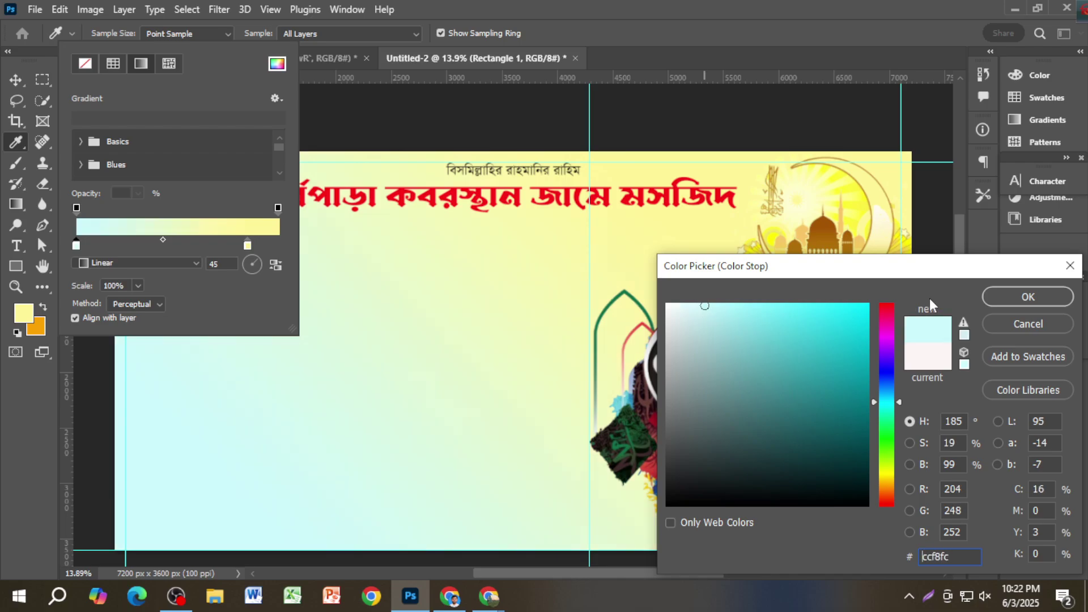
{"action": "left_click", "coordinate": [1001, 298]}
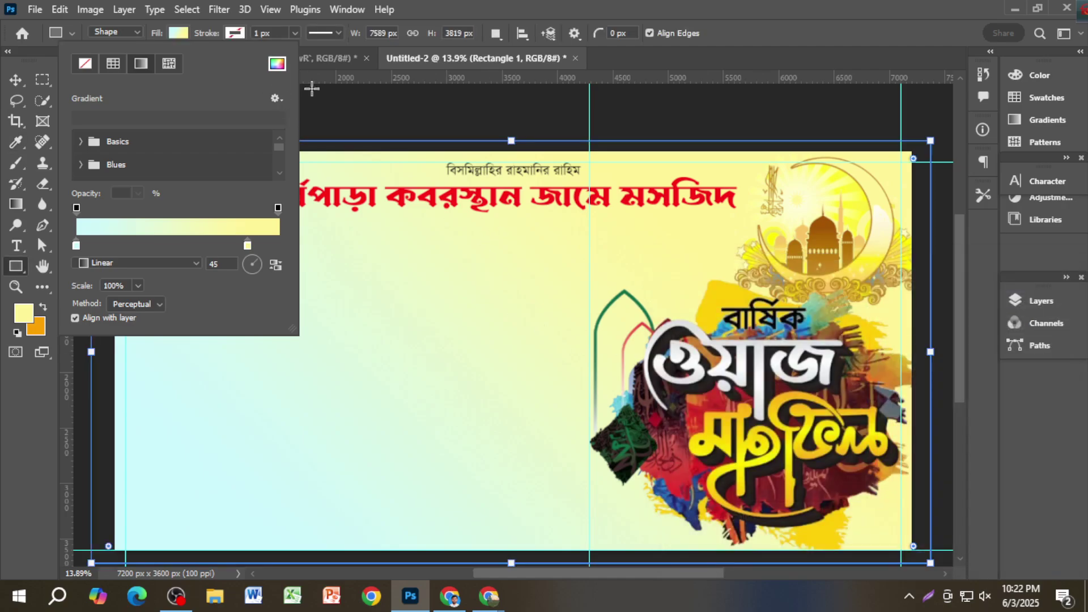
{"action": "left_click", "coordinate": [15, 79]}
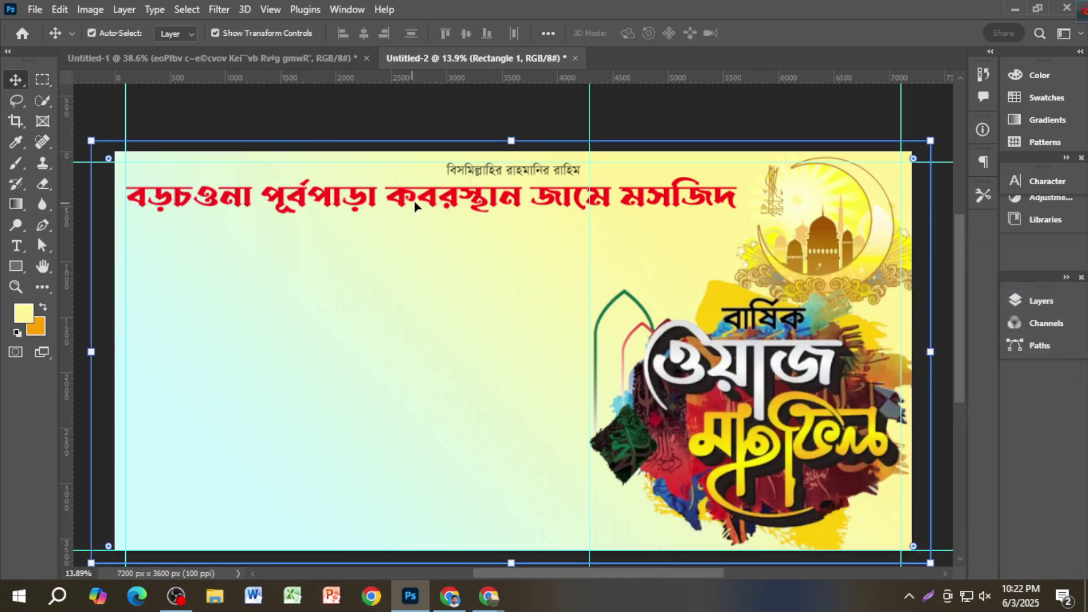
Step: Nudge the red headline right and add a Stroke layer effect to it
{"action": "mouse_move", "coordinate": [413, 200]}
{"action": "left_mouse_down"}
{"action": "mouse_move", "coordinate": [428, 201]}
{"action": "mouse_move", "coordinate": [418, 200]}
{"action": "left_mouse_up"}
{"action": "scroll", "coordinate": [466, 249], "scroll_direction": "up", "scroll_amount": 2}
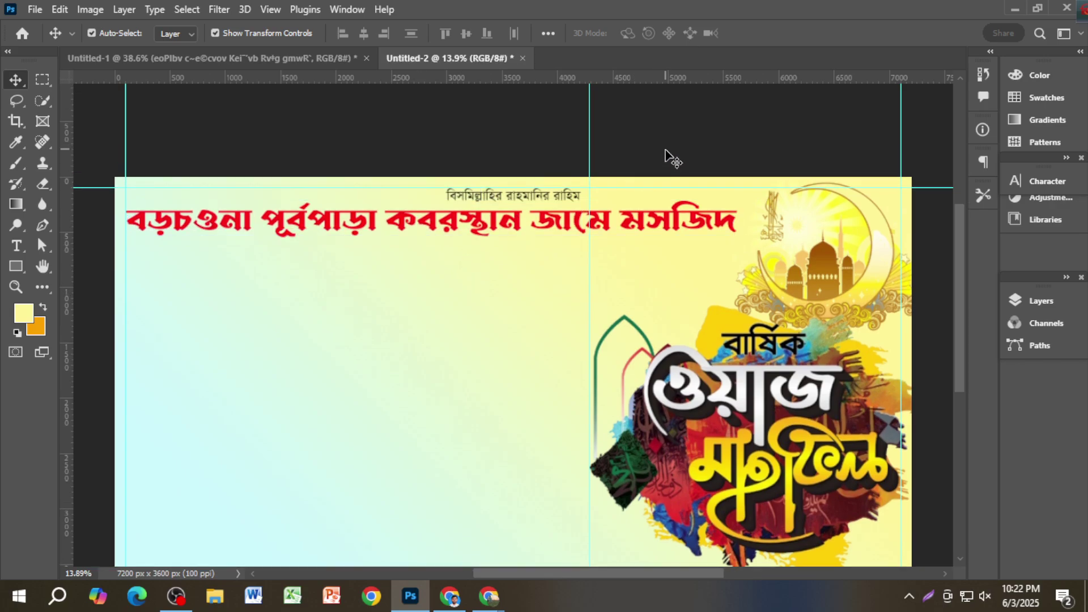
{"action": "scroll", "coordinate": [695, 248], "scroll_direction": "down", "scroll_amount": 1}
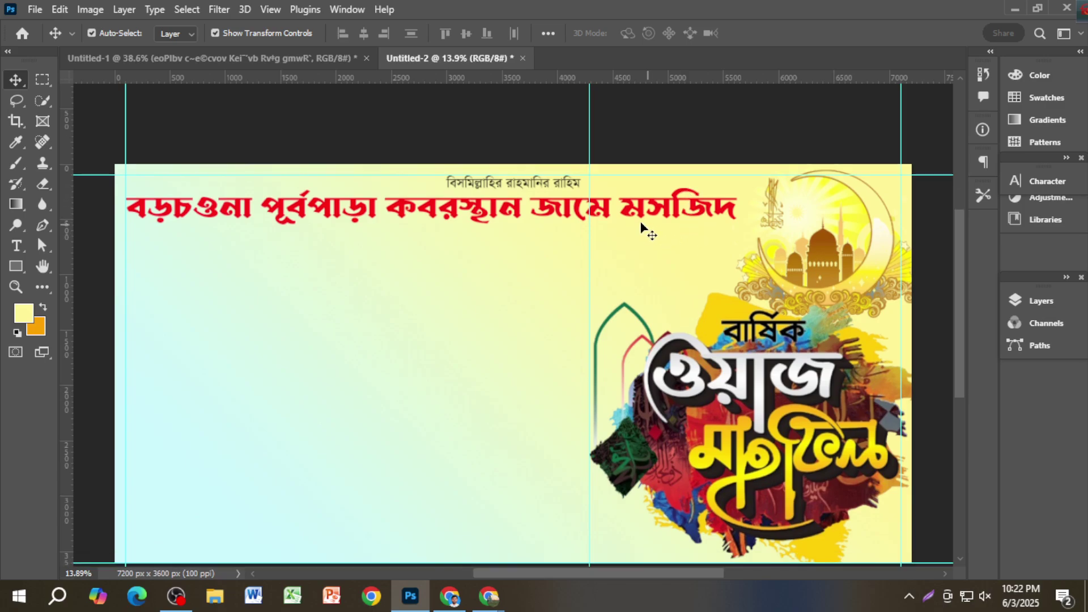
{"action": "scroll", "coordinate": [641, 227], "scroll_direction": "up", "scroll_amount": 1}
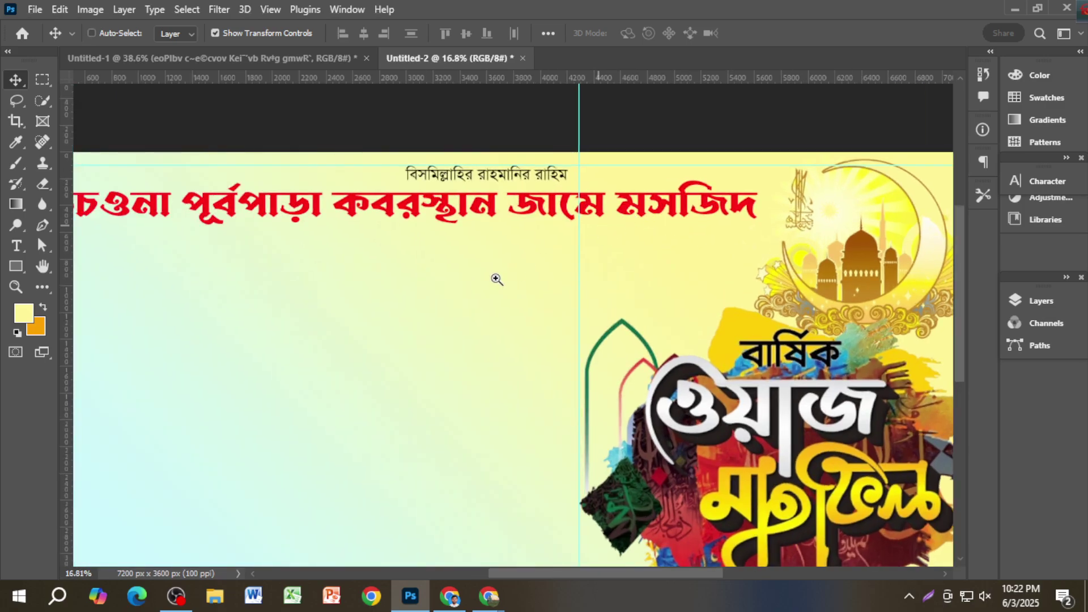
{"action": "scroll", "coordinate": [559, 274], "scroll_direction": "left", "scroll_amount": 3}
{"action": "left_click", "coordinate": [604, 216]}
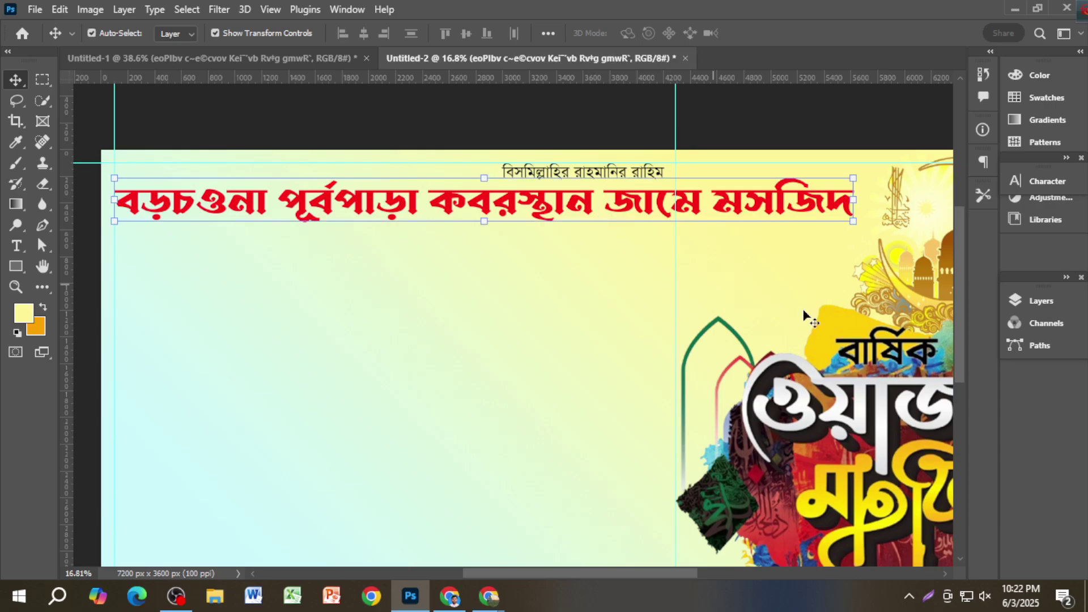
{"action": "key", "text": "F7"}
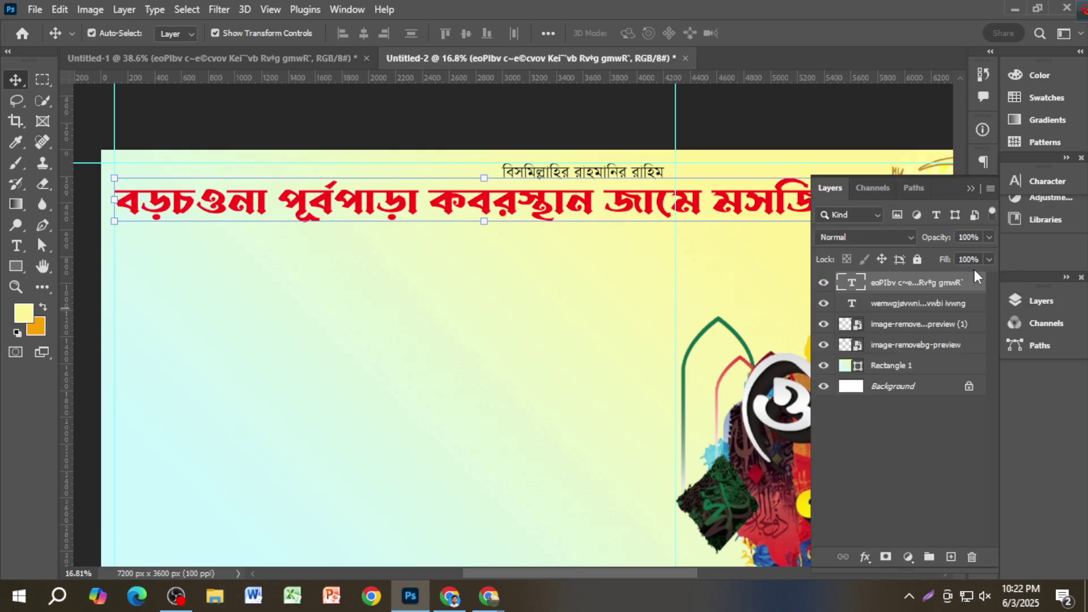
{"action": "left_click", "coordinate": [865, 557]}
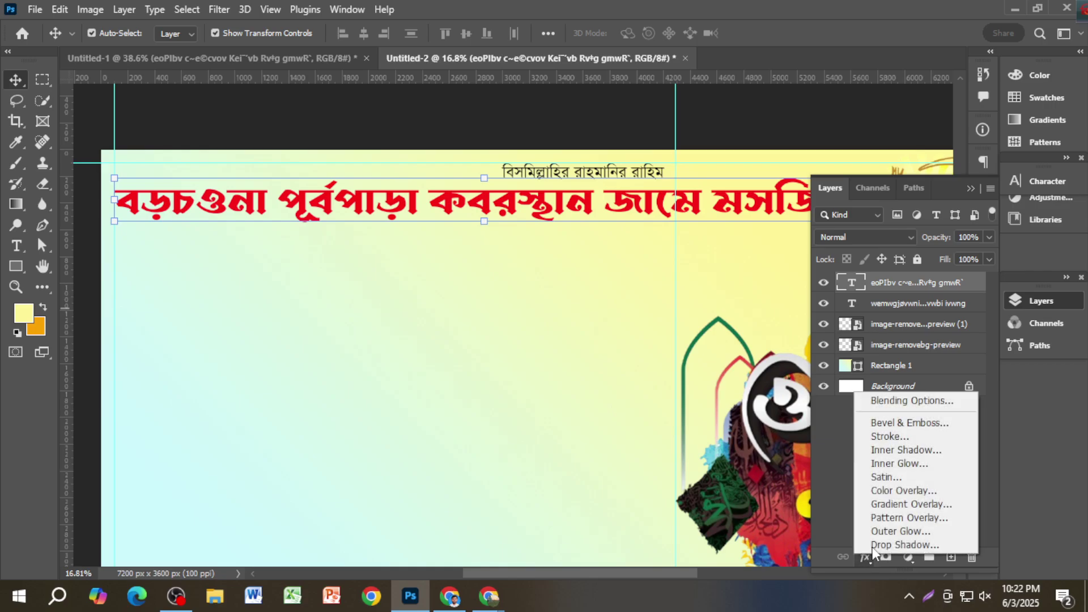
{"action": "left_click", "coordinate": [903, 437]}
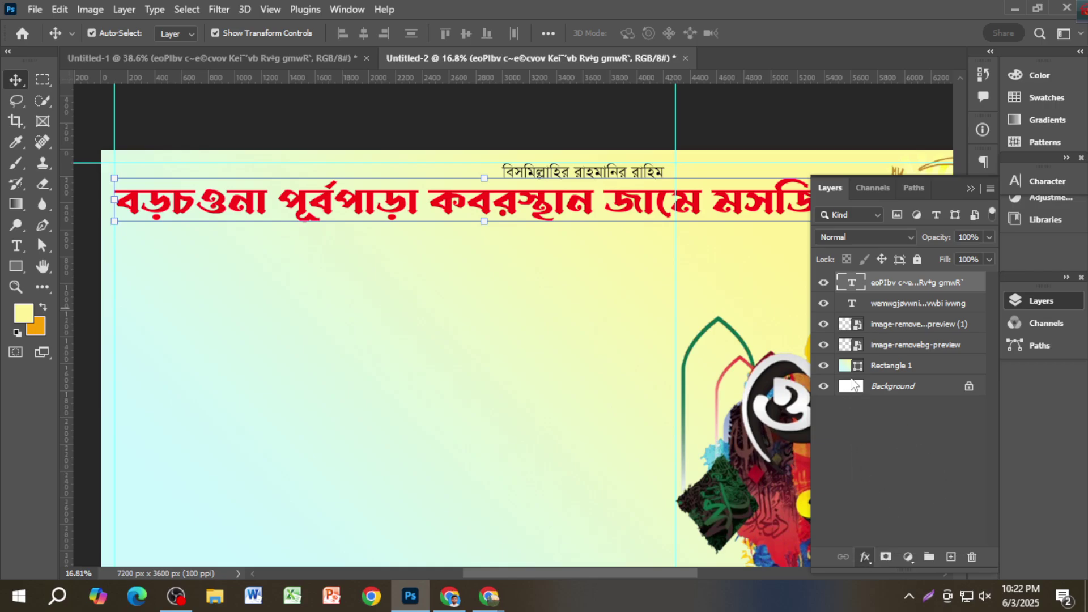
Step: Set the headline's stroke size to 10 px
{"action": "left_click", "coordinate": [640, 367]}
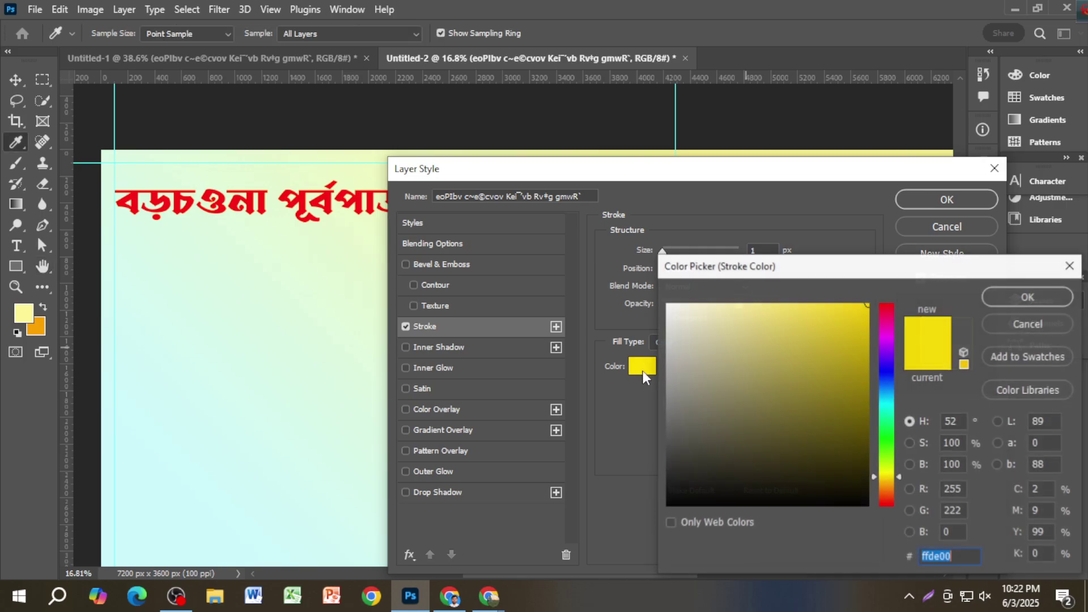
{"action": "left_click_drag", "start_coordinate": [876, 311], "coordinate": [878, 306]}
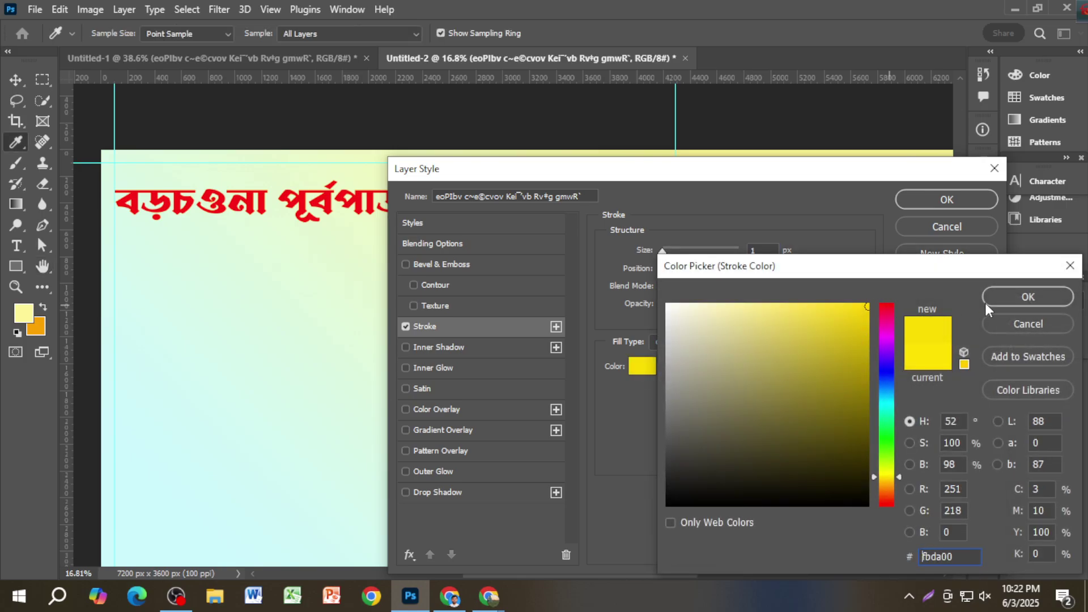
{"action": "left_click", "coordinate": [1007, 298]}
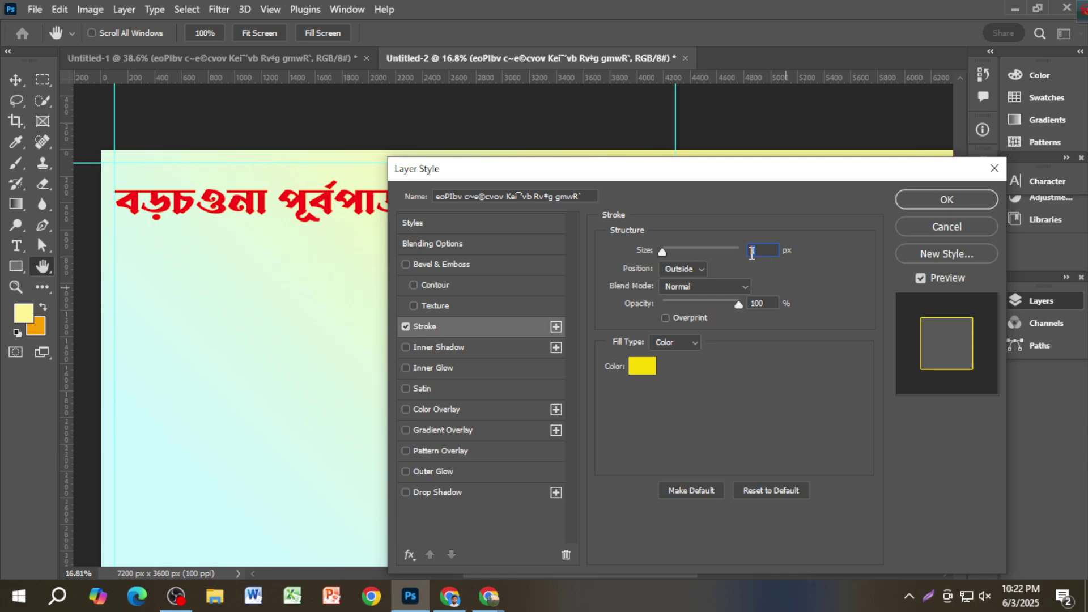
{"action": "type", "text": "3"}
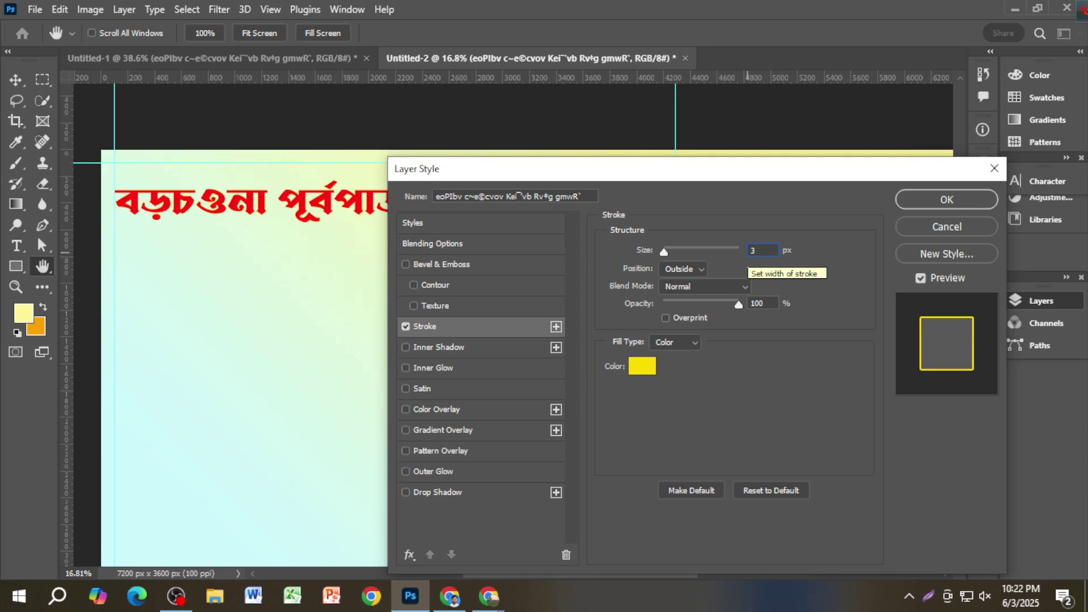
{"action": "key", "text": "BackSpace"}
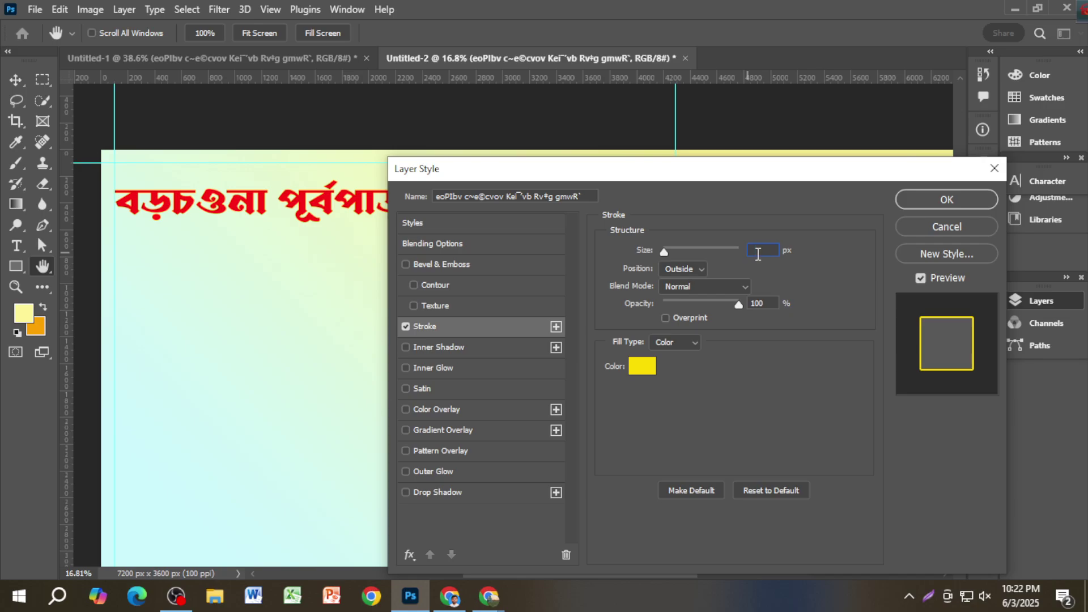
{"action": "type", "text": "10"}
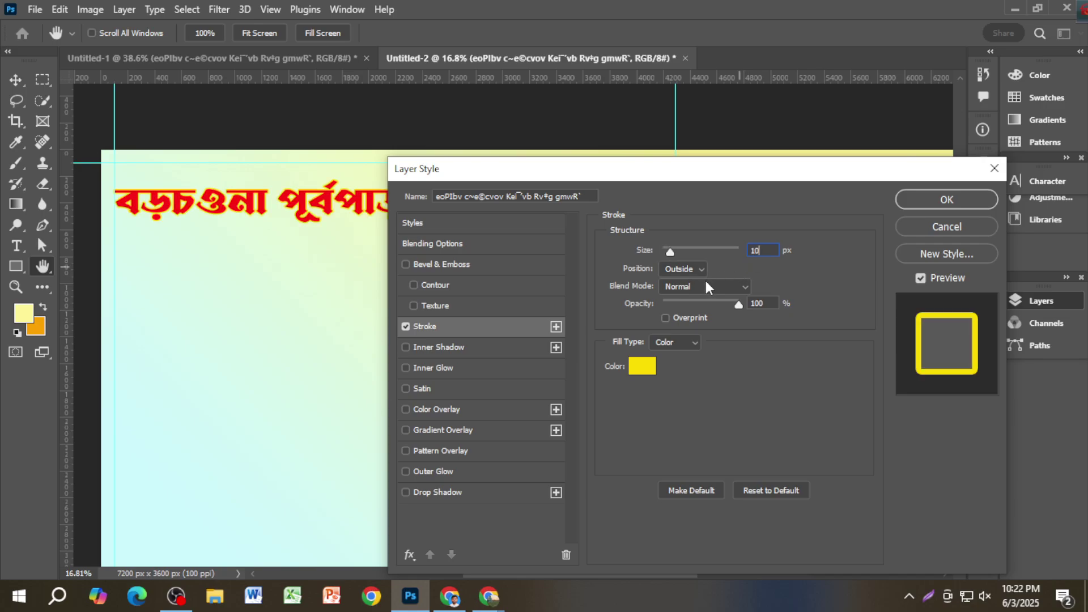
Step: Make the 10 px stroke black and apply it to the headline
{"action": "left_click", "coordinate": [646, 365]}
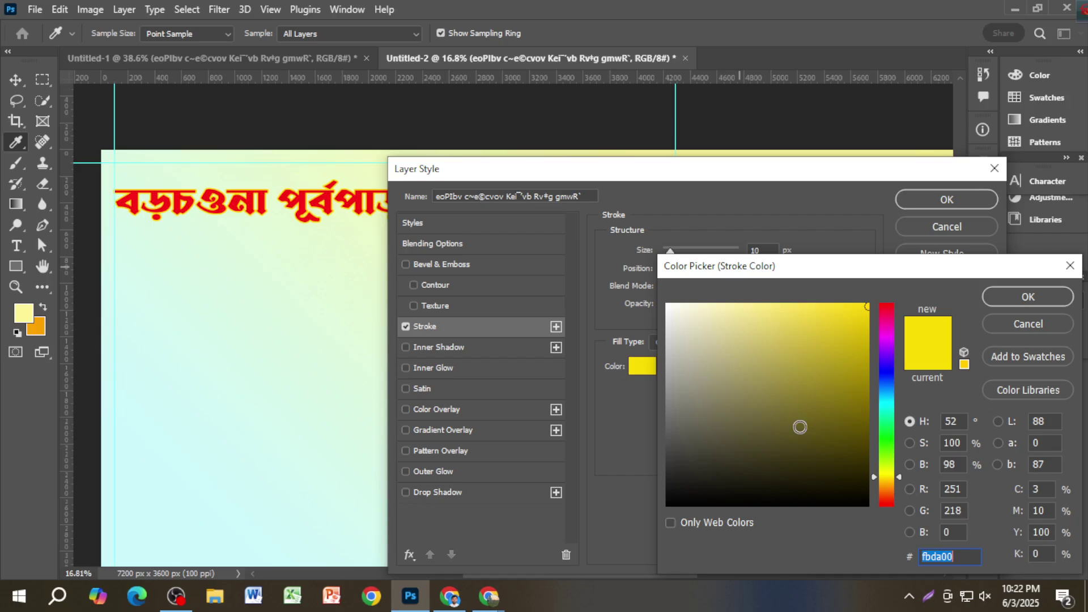
{"action": "left_click", "coordinate": [871, 501]}
{"action": "mouse_move", "coordinate": [873, 498]}
{"action": "left_mouse_down"}
{"action": "mouse_move", "coordinate": [765, 376]}
{"action": "mouse_move", "coordinate": [769, 357]}
{"action": "mouse_move", "coordinate": [666, 304]}
{"action": "left_mouse_up"}
{"action": "left_click_drag", "start_coordinate": [861, 316], "coordinate": [869, 304]}
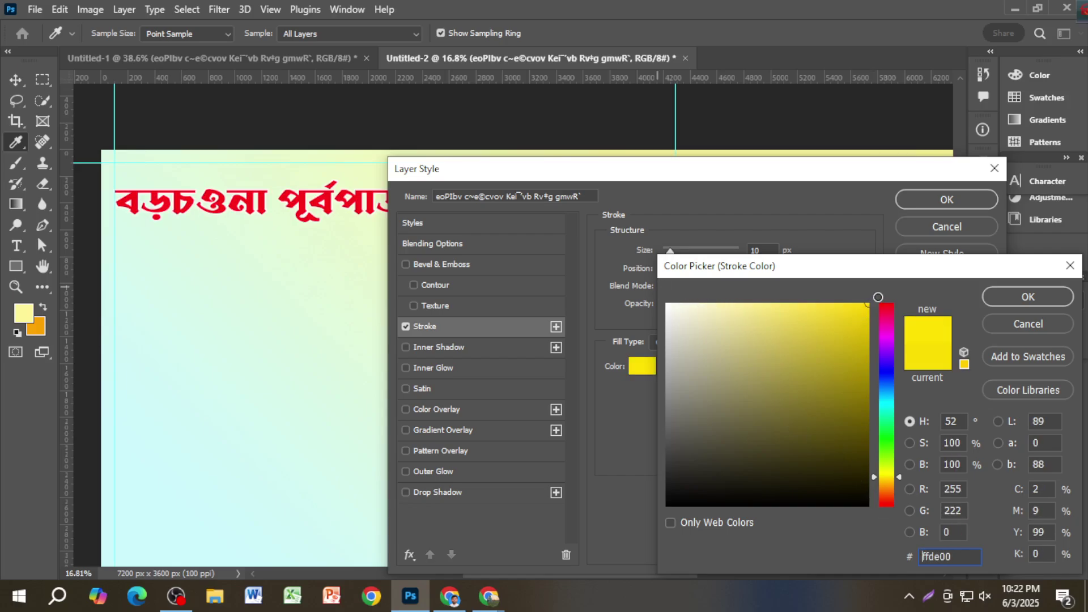
{"action": "left_click", "coordinate": [888, 363]}
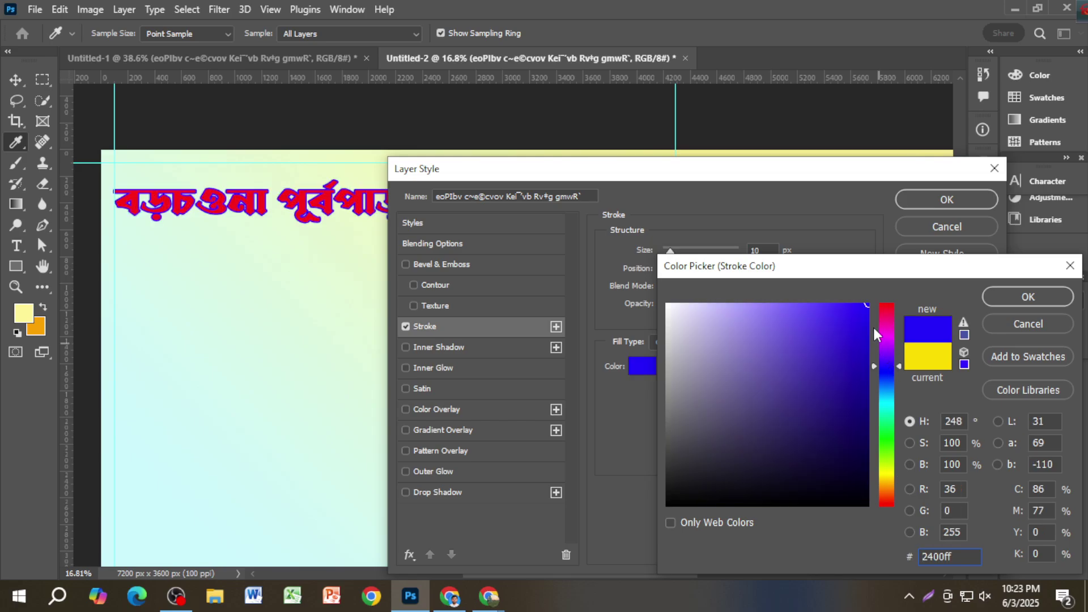
{"action": "left_click", "coordinate": [886, 440]}
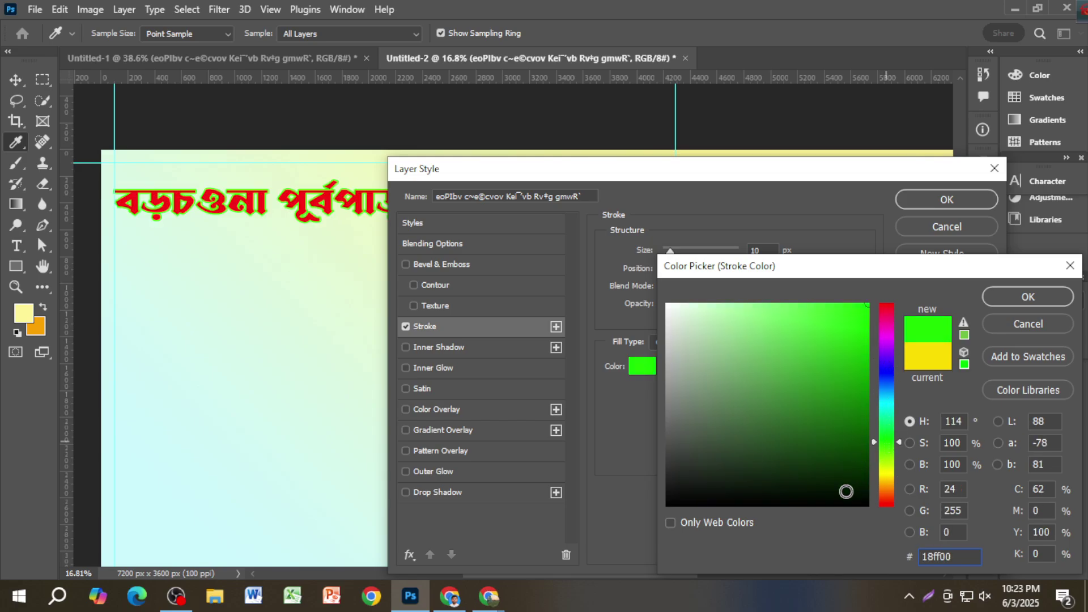
{"action": "left_click_drag", "start_coordinate": [847, 491], "coordinate": [871, 509]}
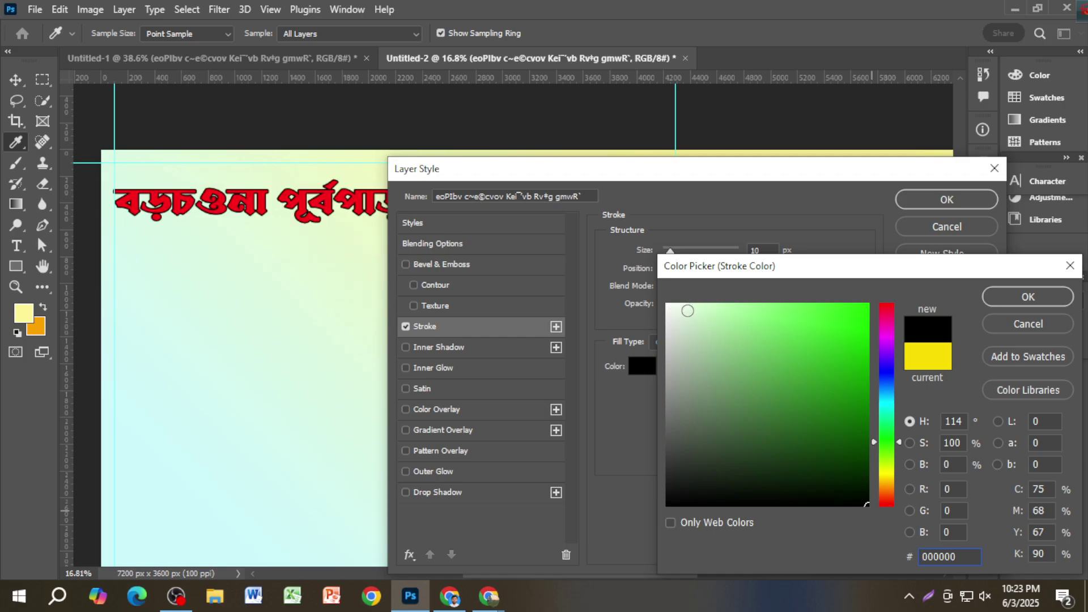
{"action": "left_click_drag", "start_coordinate": [685, 311], "coordinate": [667, 305]}
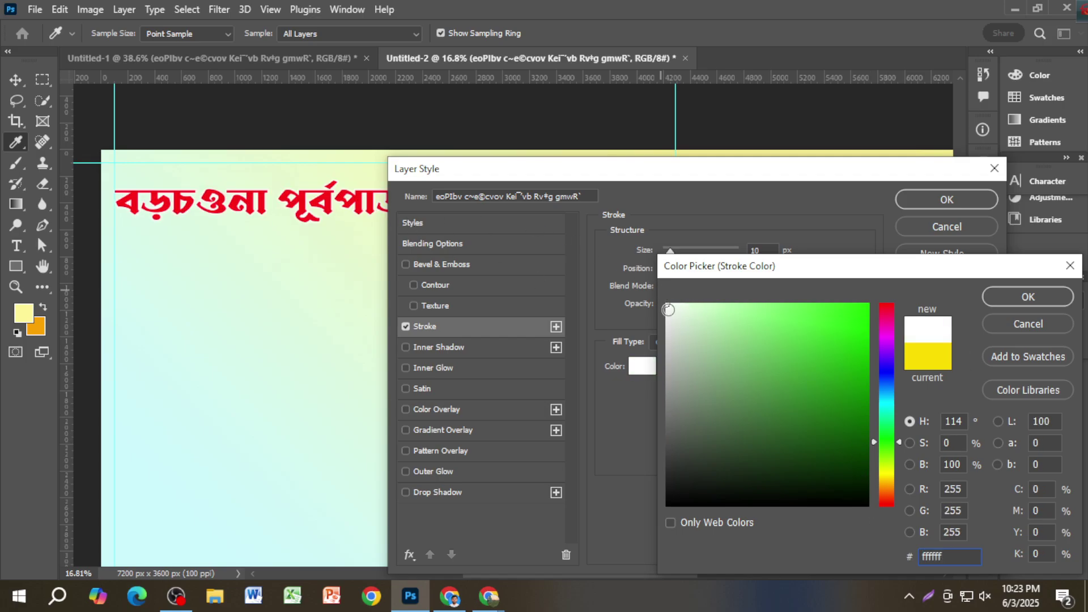
{"action": "left_click", "coordinate": [867, 502]}
{"action": "left_click", "coordinate": [867, 504]}
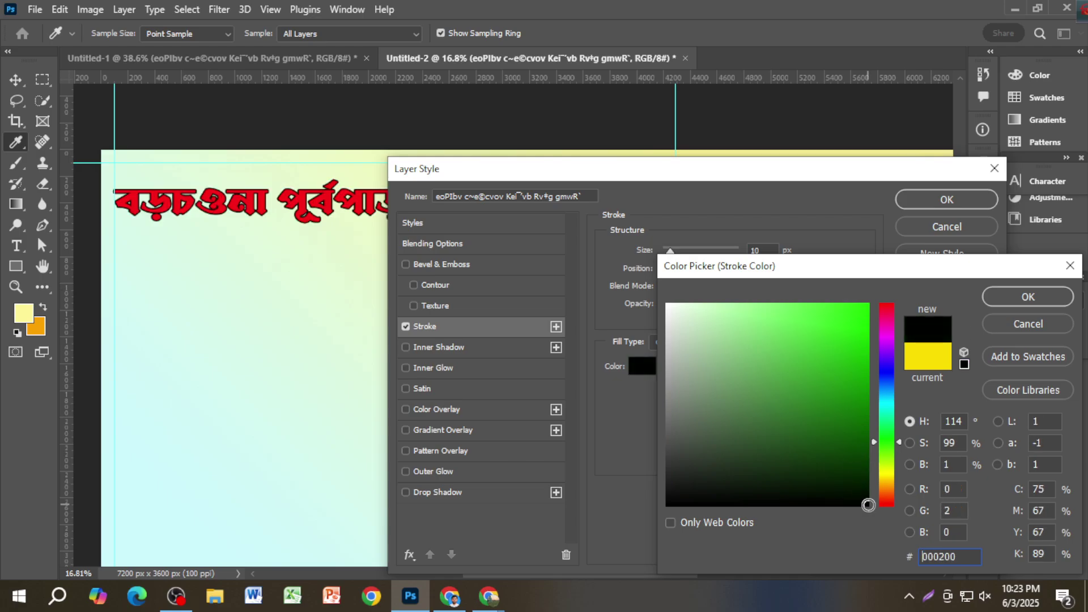
{"action": "left_click", "coordinate": [1027, 297]}
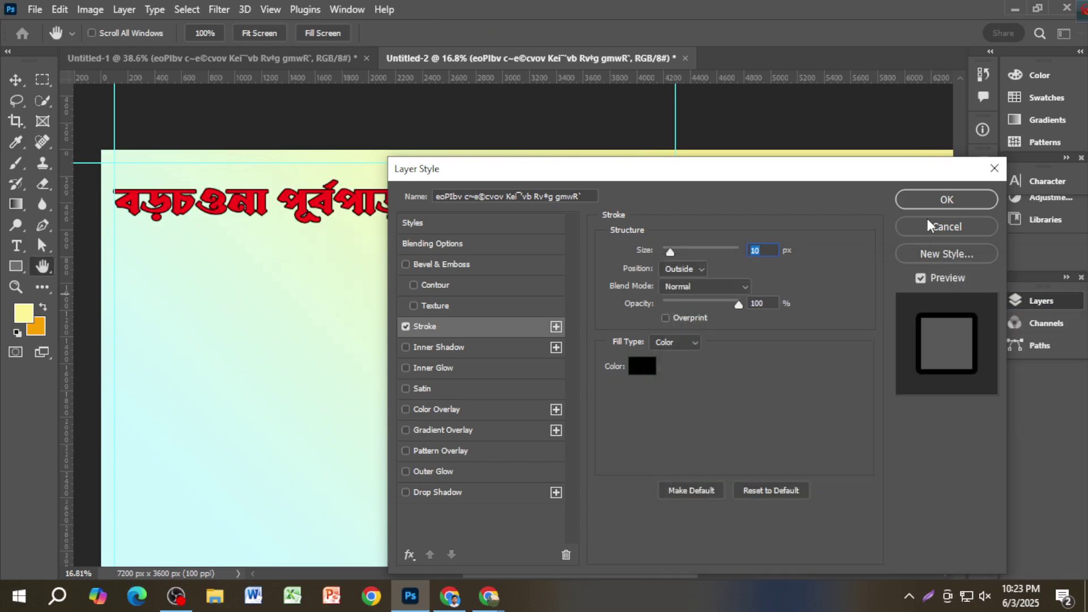
{"action": "left_click", "coordinate": [927, 202]}
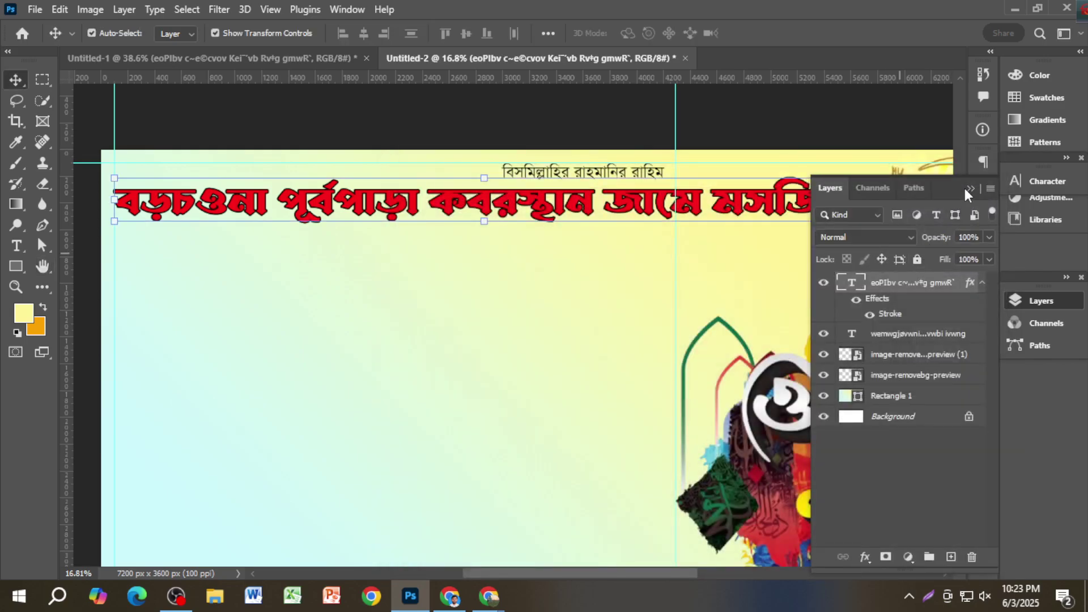
Step: Duplicate the outlined headline with Ctrl+J and merge both copies with Ctrl+E
{"action": "key", "text": "ctrl+0"}
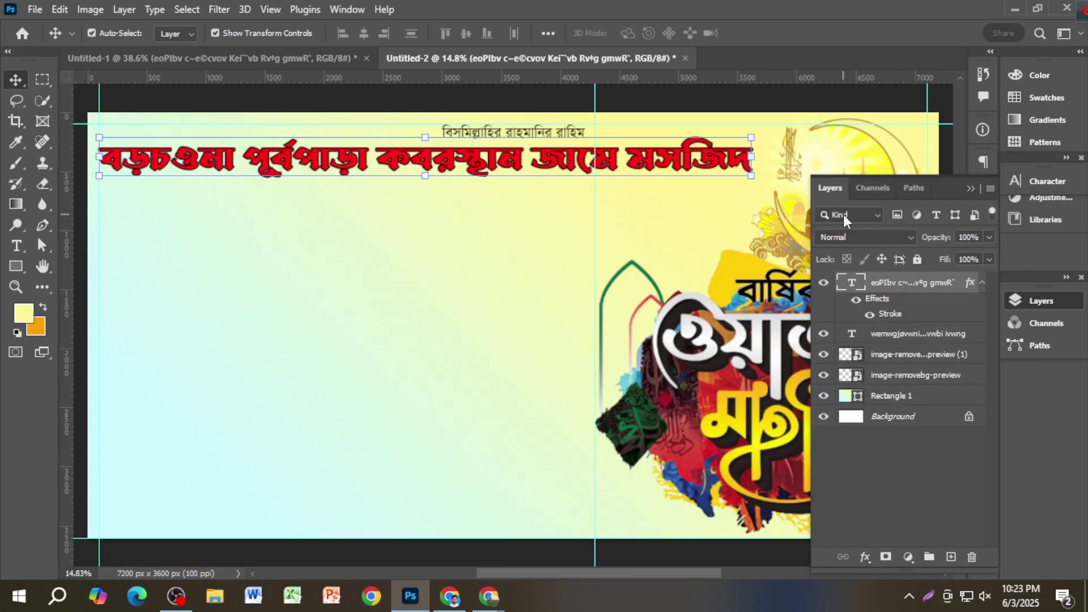
{"action": "scroll", "coordinate": [453, 170], "scroll_direction": "up", "scroll_amount": 2}
{"action": "left_click", "coordinate": [454, 146]}
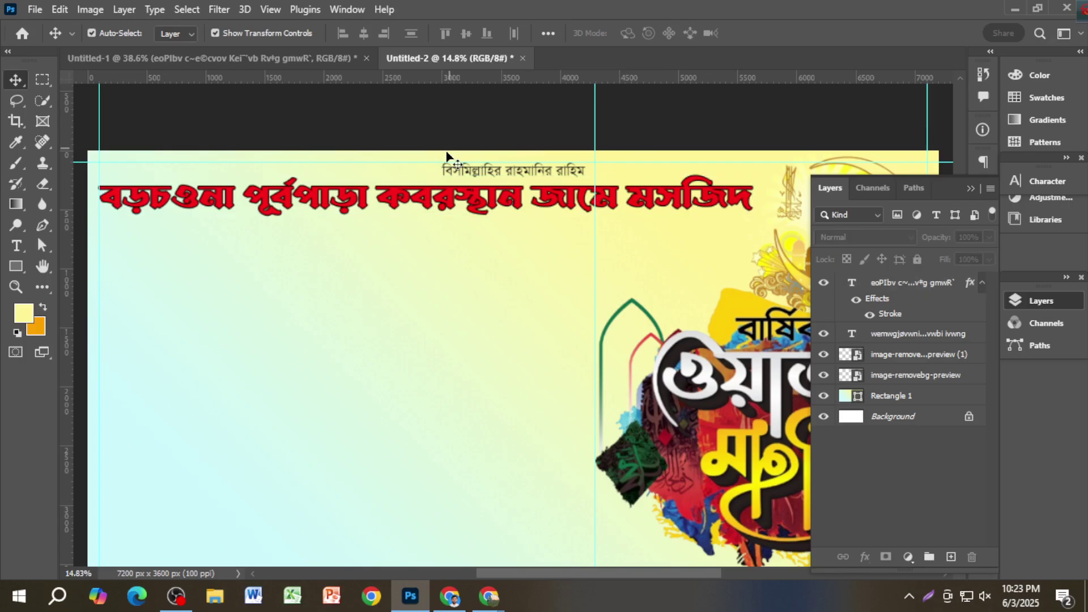
{"action": "scroll", "coordinate": [445, 219], "scroll_direction": "up", "scroll_amount": 3}
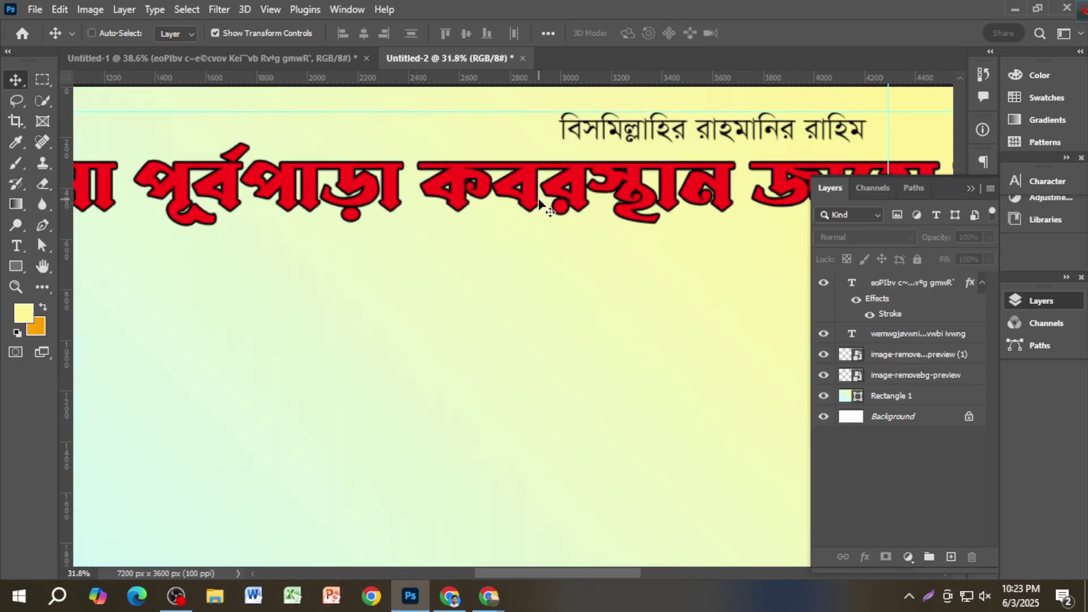
{"action": "scroll", "coordinate": [539, 202], "scroll_direction": "up", "scroll_amount": 1}
{"action": "left_click", "coordinate": [565, 191], "text": "ctrl"}
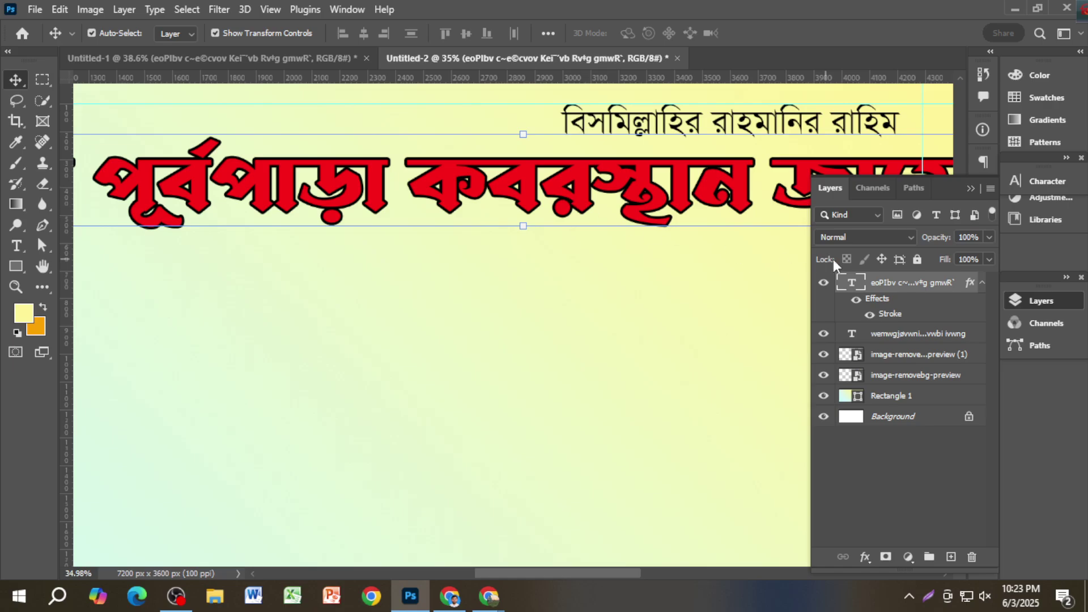
{"action": "key", "text": "ctrl+j"}
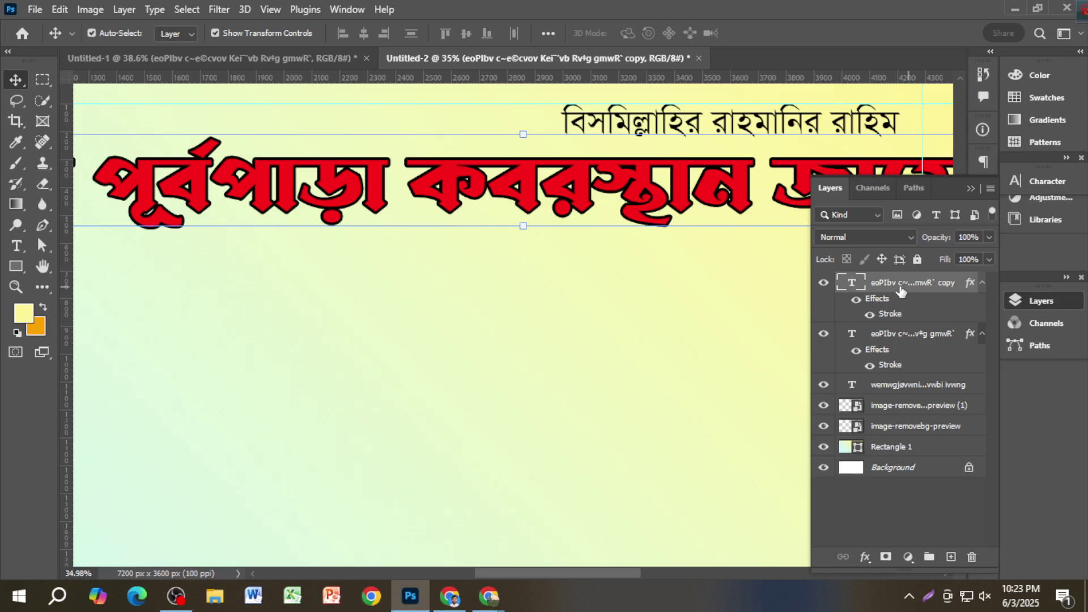
{"action": "left_click", "coordinate": [902, 337], "text": "shift"}
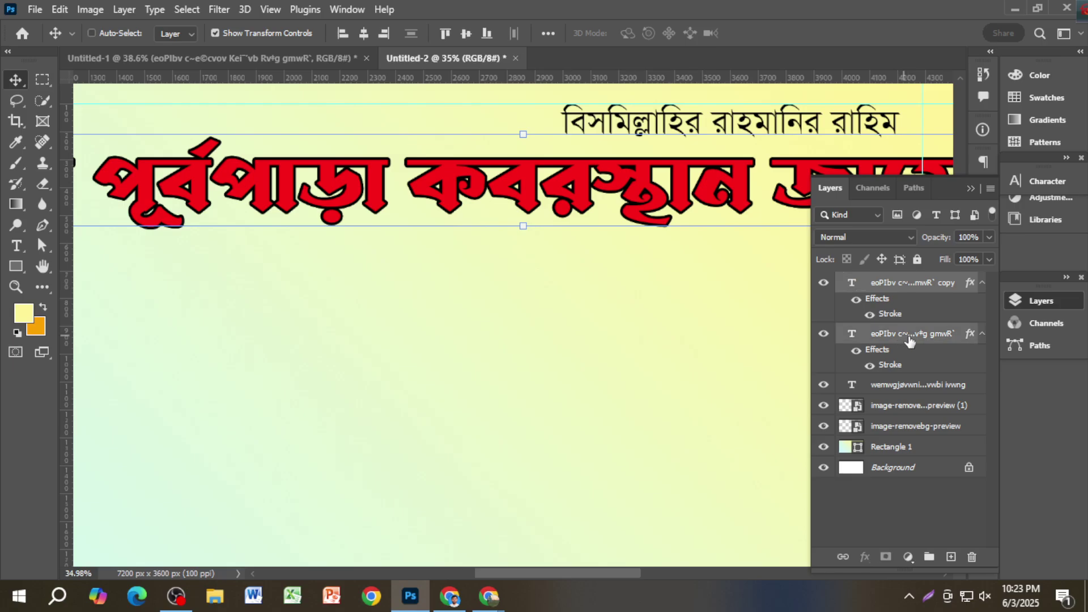
{"action": "key", "text": "ctrl+e"}
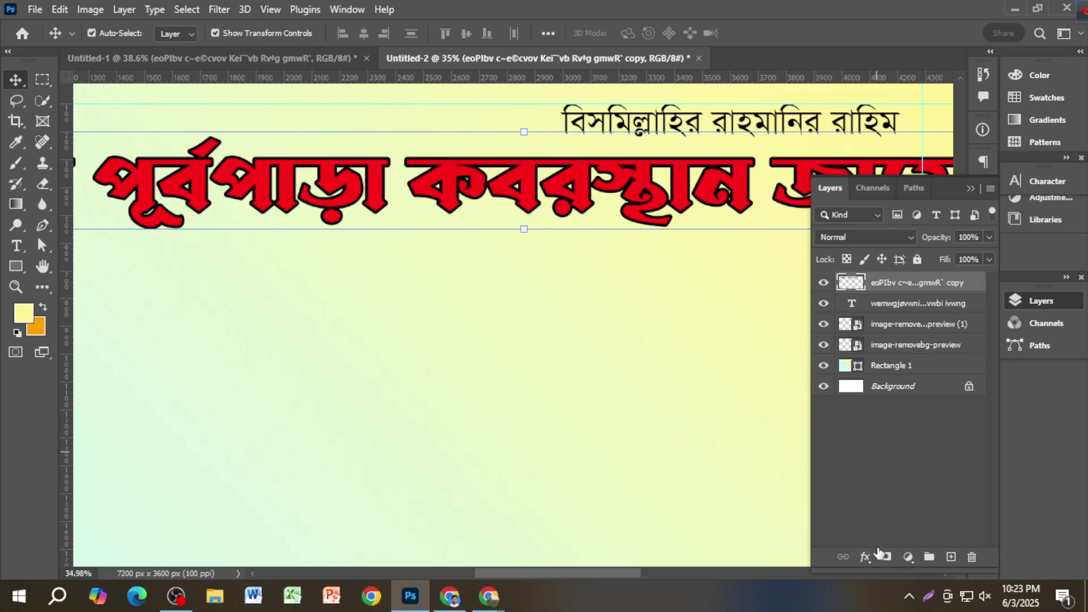
Step: Add a 10 px near-white outside stroke to the merged headline layer
{"action": "left_click", "coordinate": [864, 557]}
{"action": "left_click", "coordinate": [895, 438]}
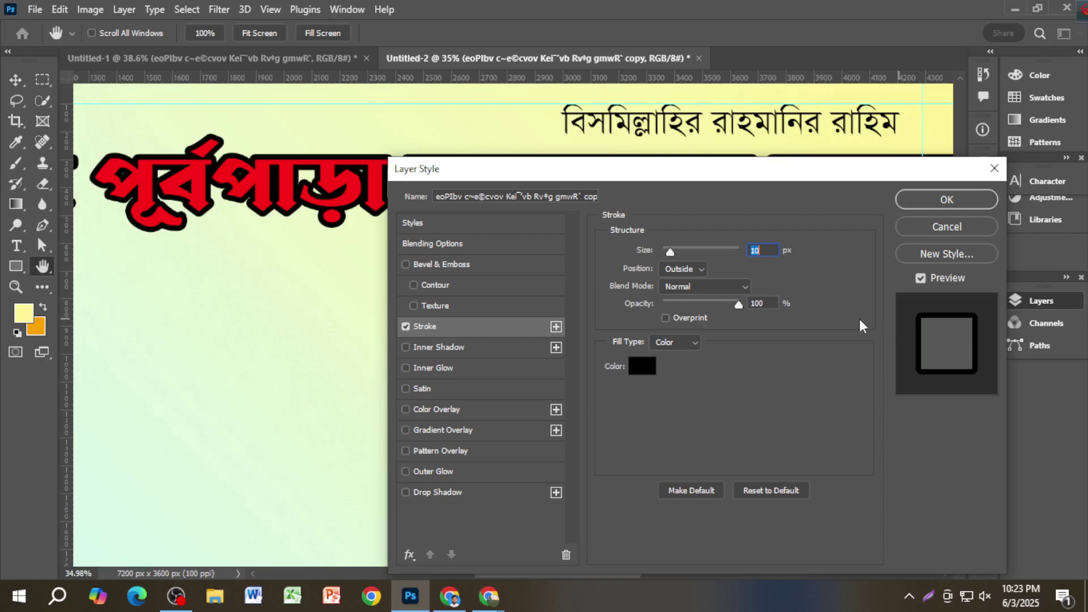
{"action": "left_click", "coordinate": [642, 366]}
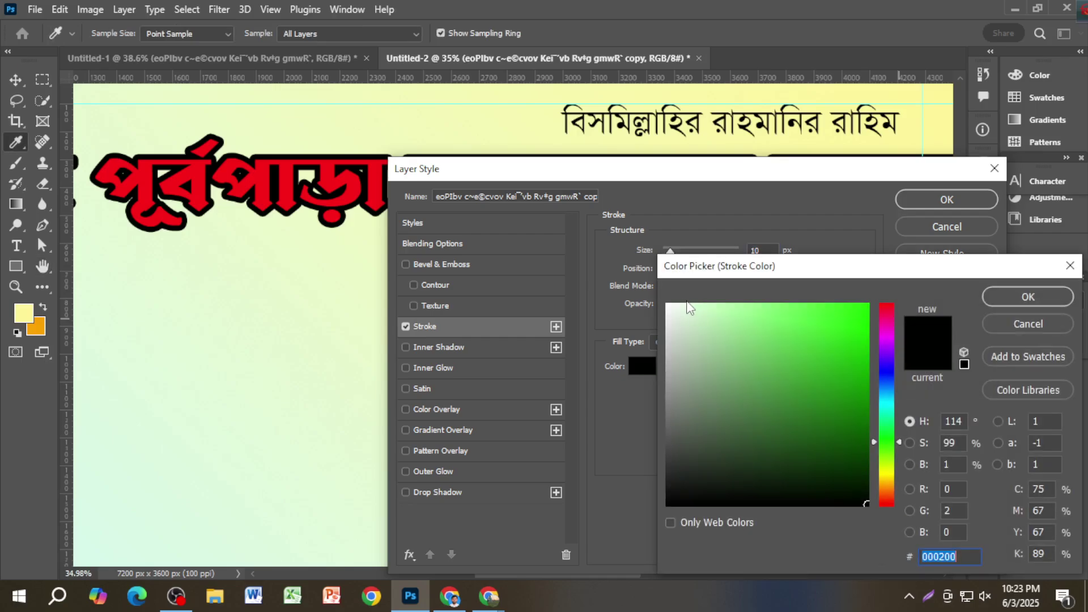
{"action": "left_click", "coordinate": [685, 321]}
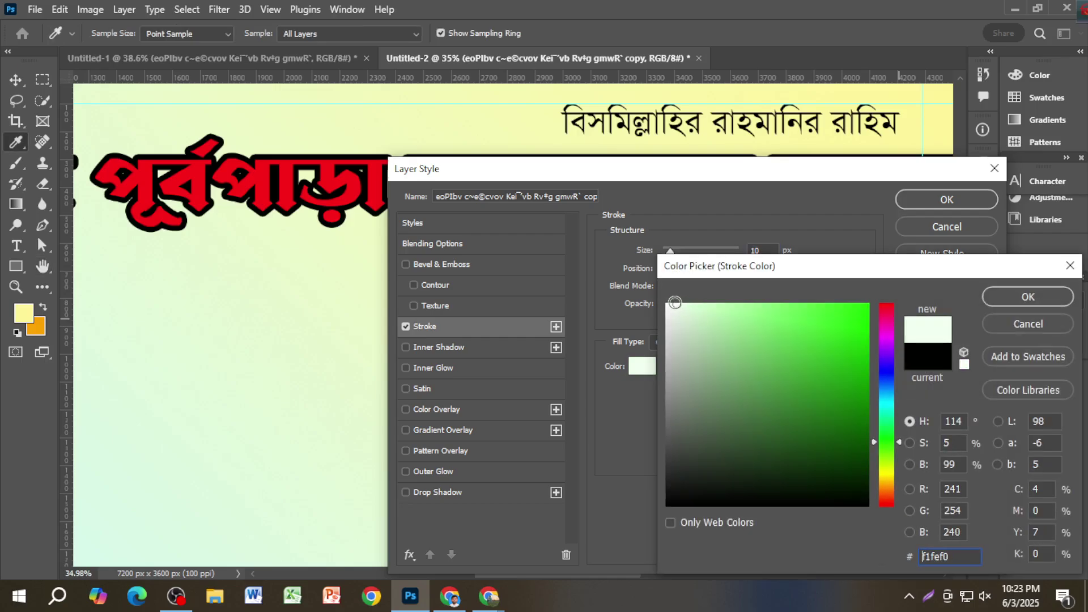
{"action": "left_click", "coordinate": [888, 369]}
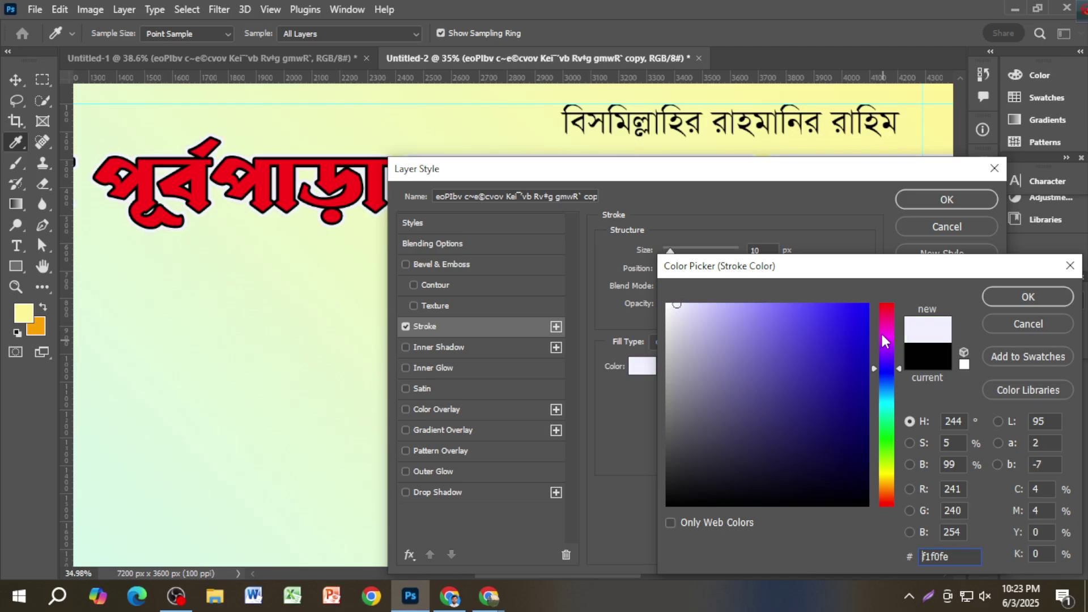
{"action": "left_click", "coordinate": [869, 305]}
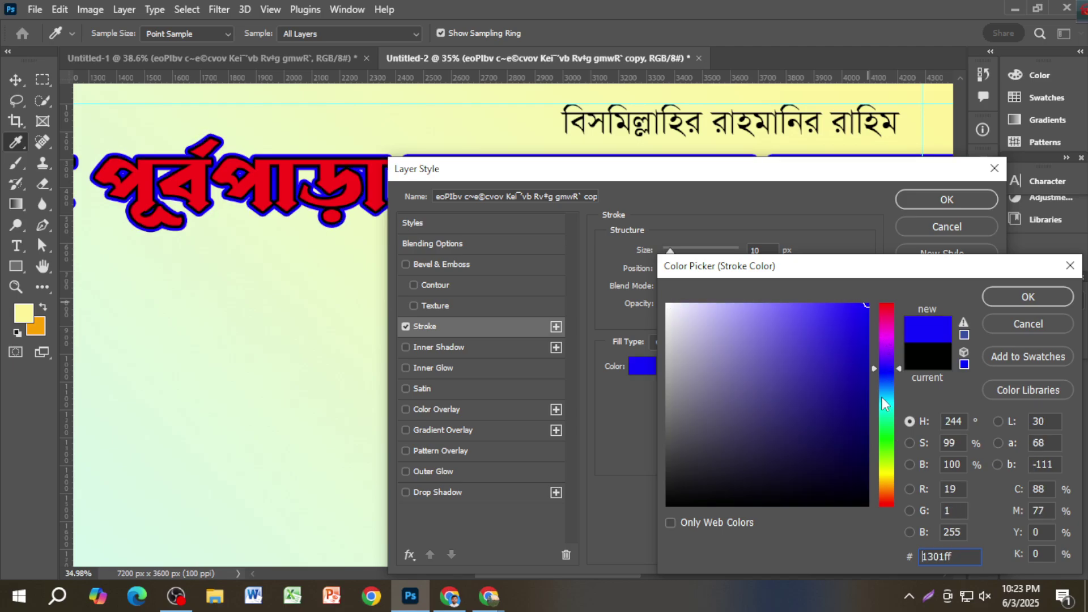
{"action": "left_click", "coordinate": [888, 329]}
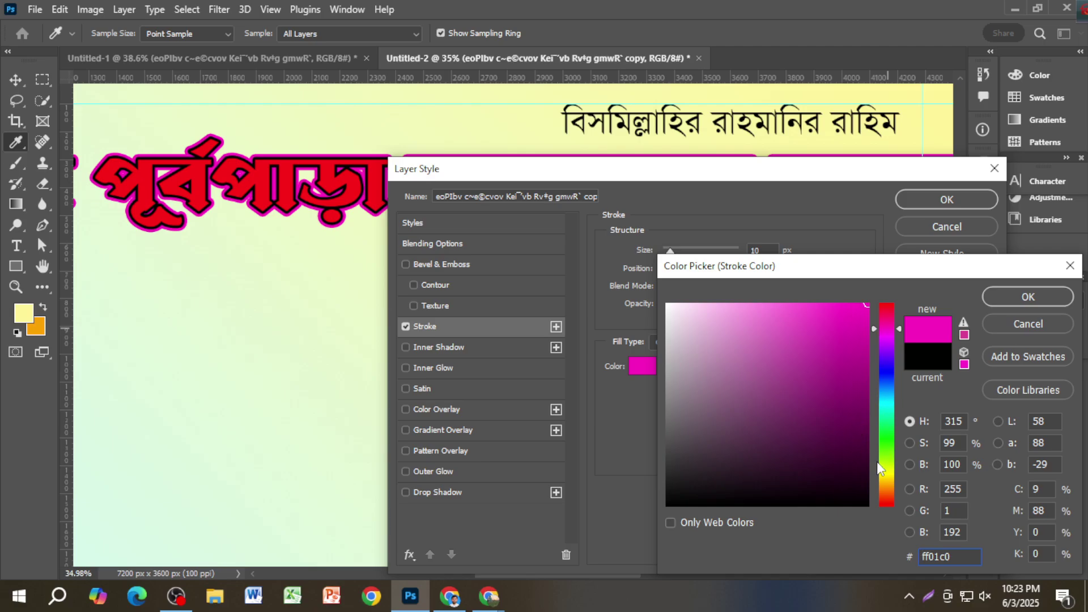
{"action": "left_click_drag", "start_coordinate": [890, 483], "coordinate": [888, 490]}
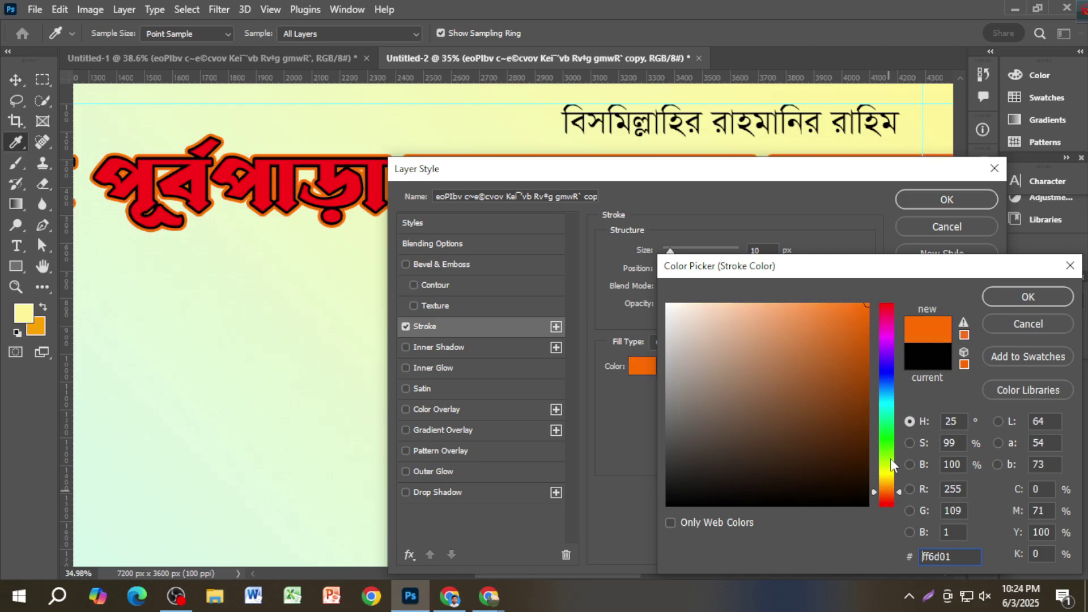
{"action": "left_click", "coordinate": [888, 442]}
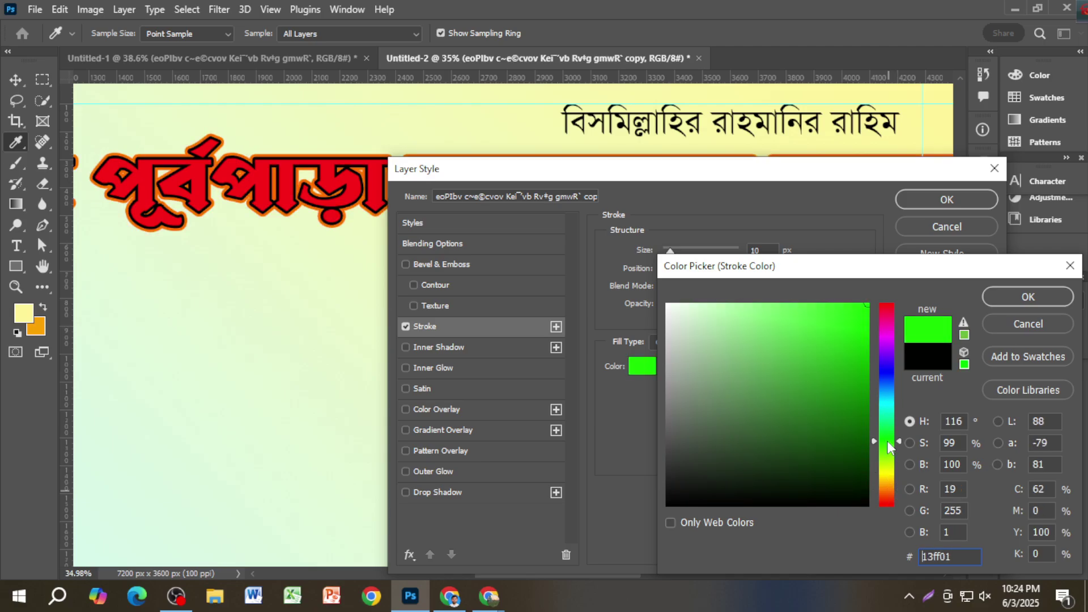
{"action": "left_click", "coordinate": [885, 329]}
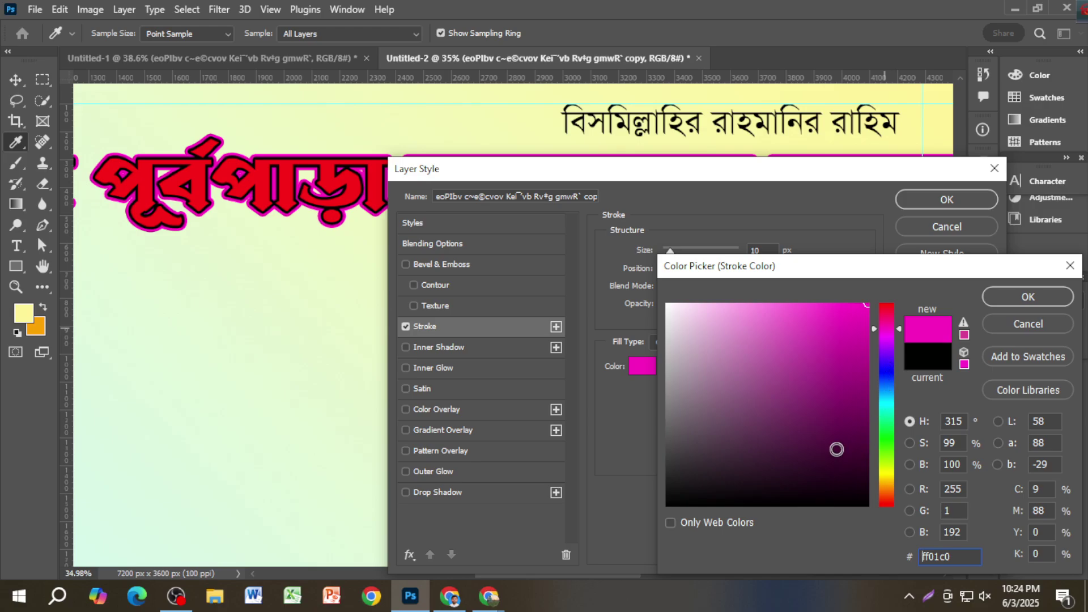
{"action": "left_click_drag", "start_coordinate": [735, 363], "coordinate": [669, 307]}
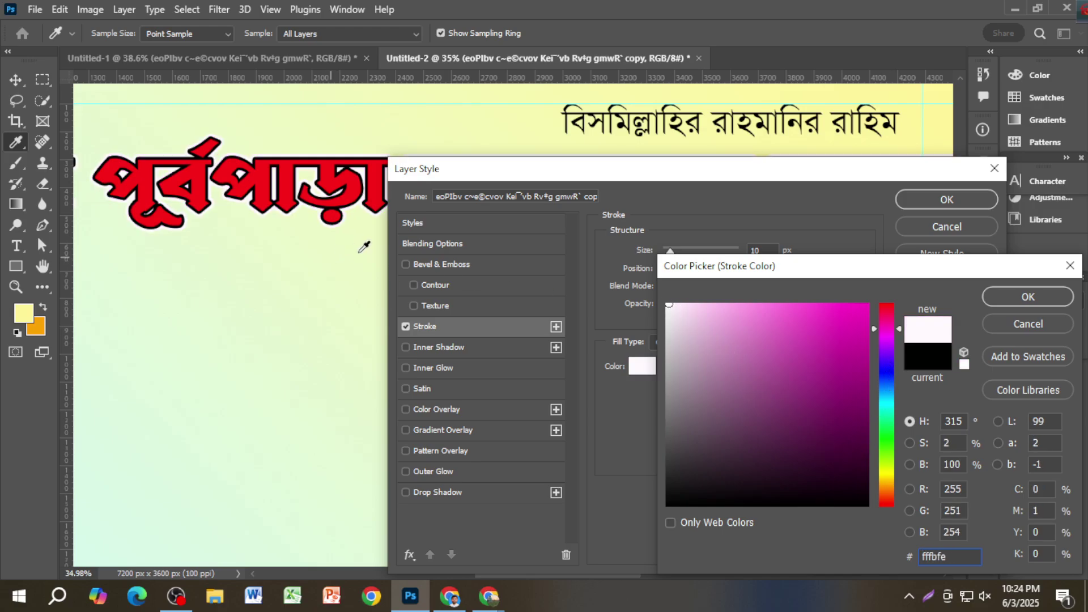
{"action": "left_click", "coordinate": [1004, 295]}
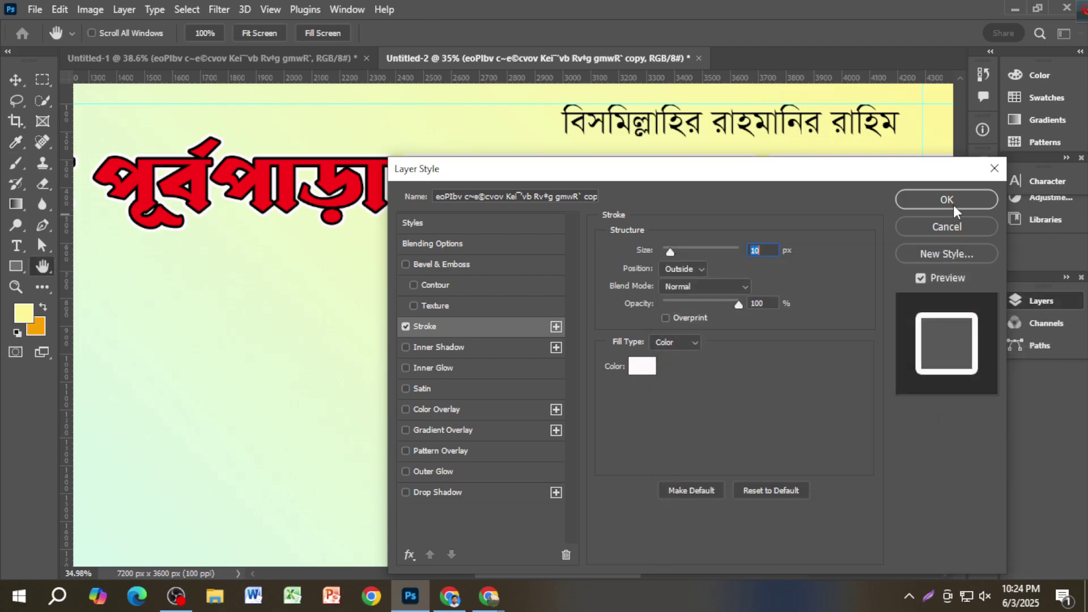
{"action": "left_click", "coordinate": [950, 202]}
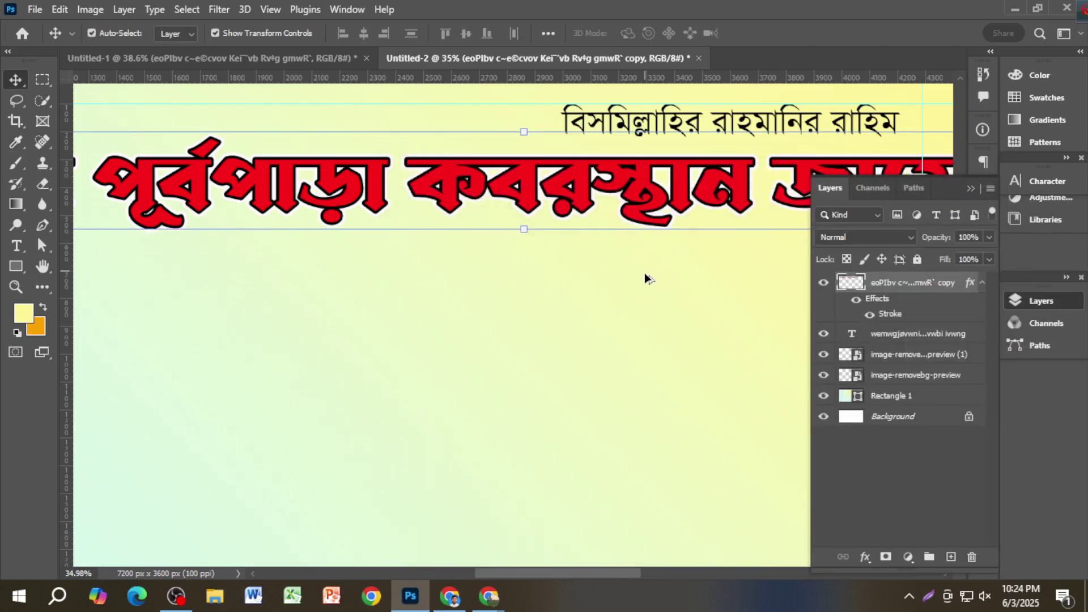
Step: Reopen the title copy's stroke, try magenta, then cancel to keep it white
{"action": "scroll", "coordinate": [644, 273], "scroll_direction": "down", "scroll_amount": 1}
{"action": "left_click_drag", "start_coordinate": [702, 314], "coordinate": [467, 321]}
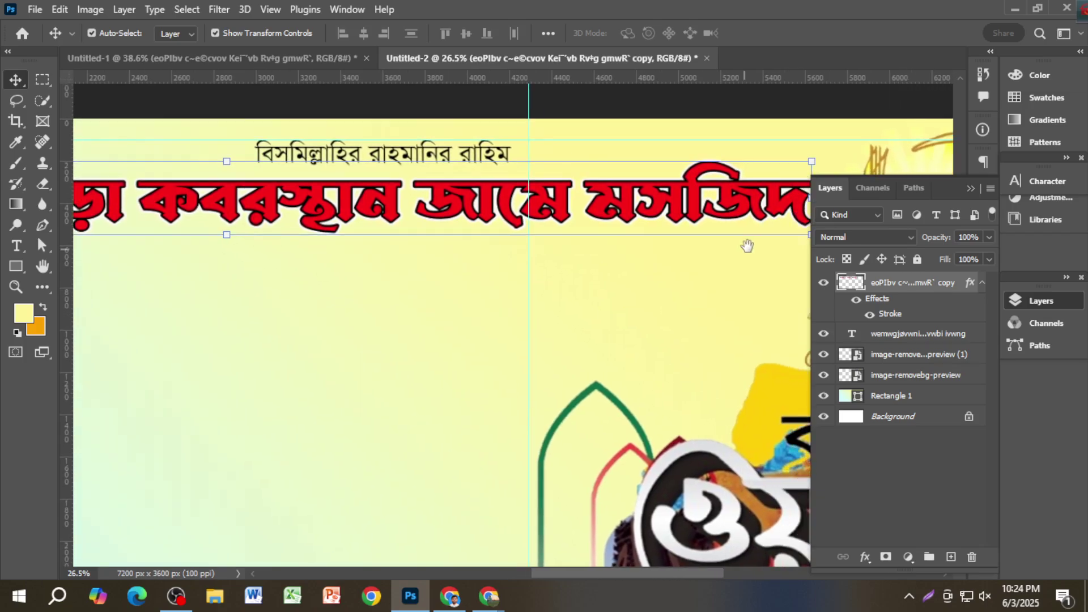
{"action": "scroll", "coordinate": [761, 197], "scroll_direction": "up", "scroll_amount": 1}
{"action": "key", "text": "ctrl"}
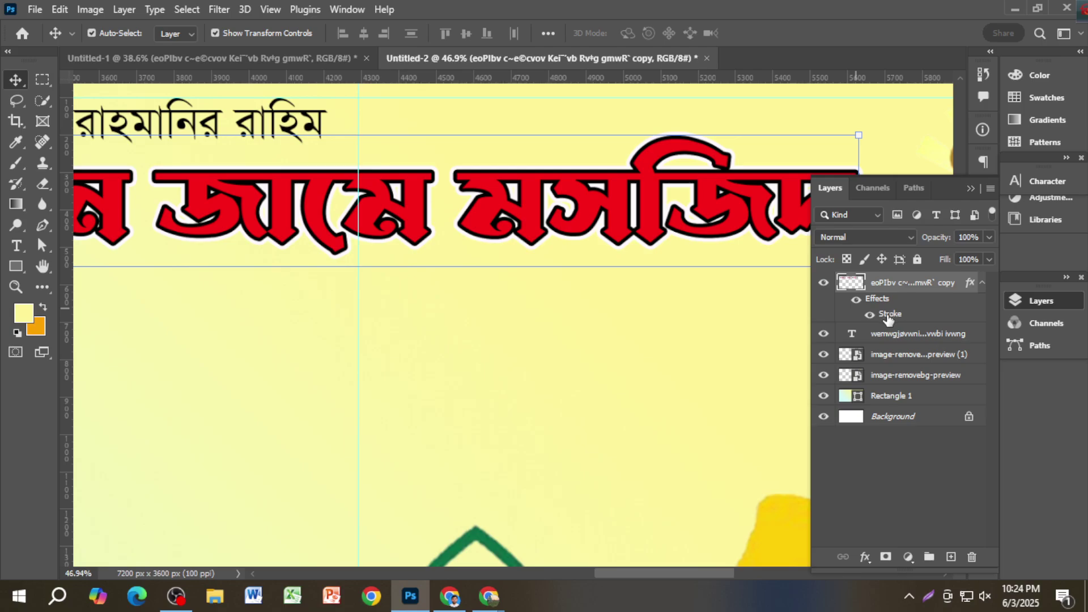
{"action": "double_click", "coordinate": [889, 313]}
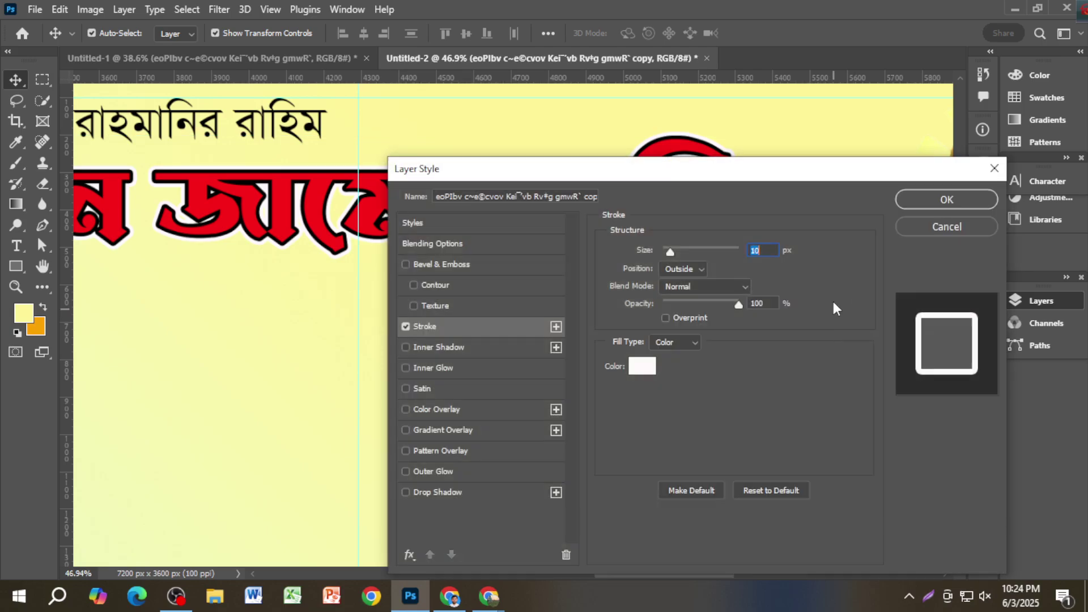
{"action": "left_click", "coordinate": [636, 364]}
{"action": "left_click_drag", "start_coordinate": [818, 330], "coordinate": [864, 304]}
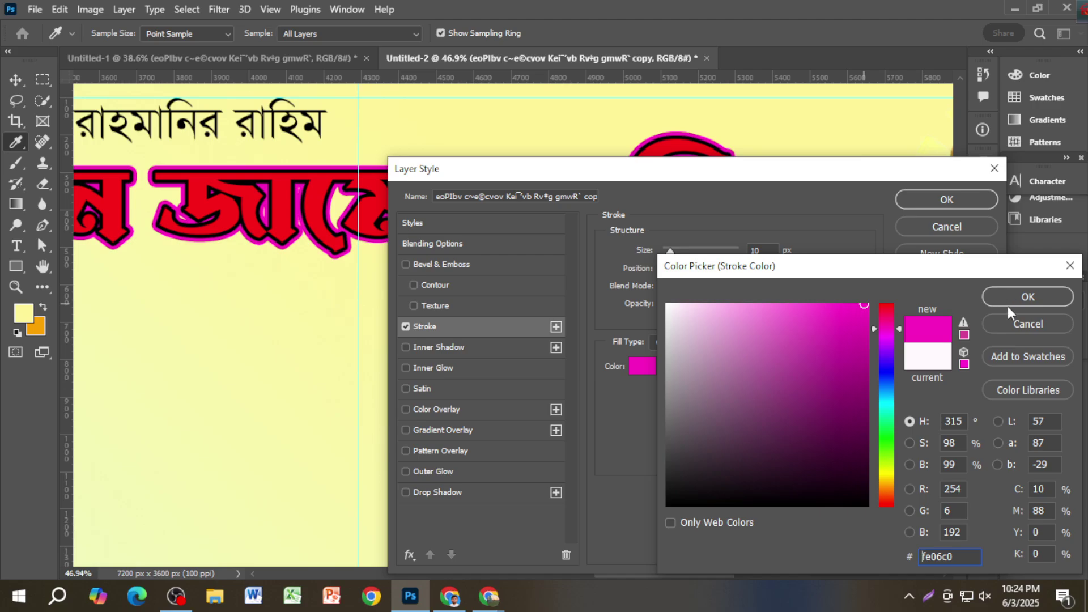
{"action": "left_click", "coordinate": [1027, 324]}
{"action": "left_click", "coordinate": [946, 226]}
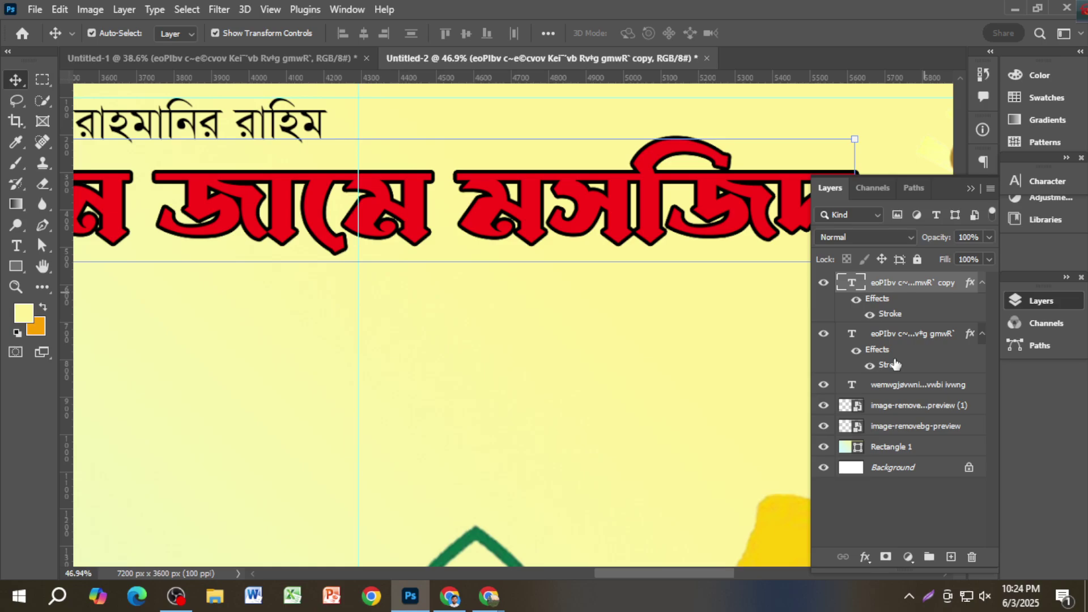
Step: Delete the headline copy, recolour the remaining stroke white ffffff, and duplicate the layer
{"action": "key", "text": "Delete"}
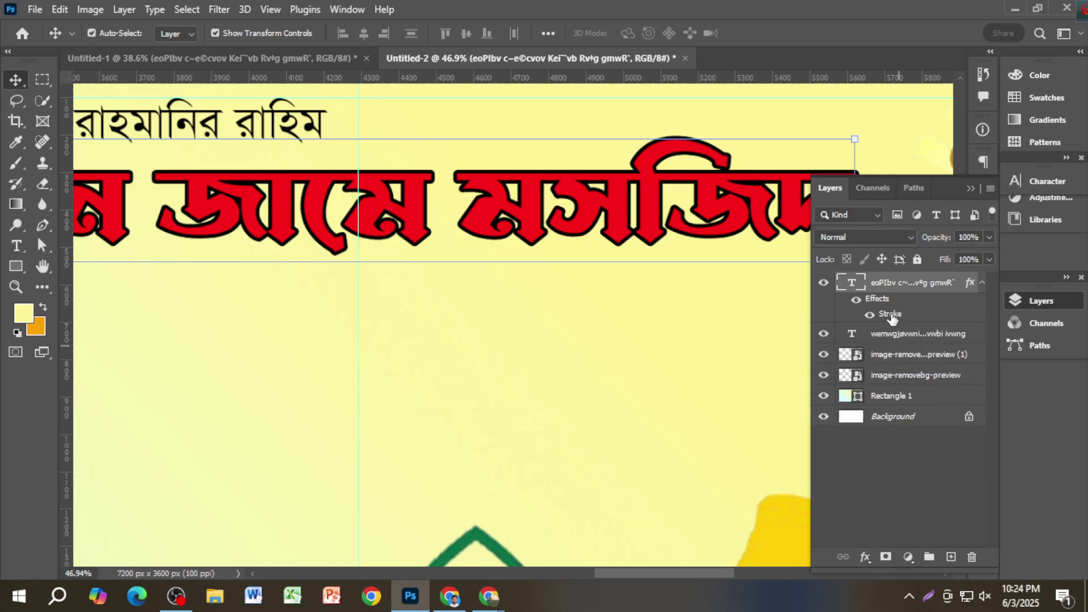
{"action": "double_click", "coordinate": [890, 315]}
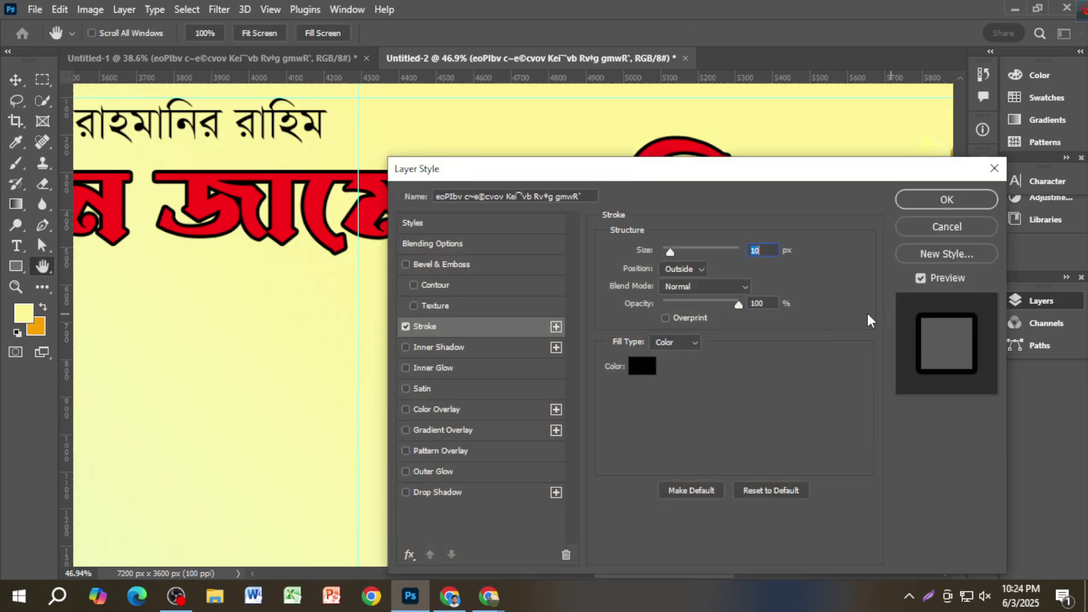
{"action": "left_click", "coordinate": [640, 366]}
{"action": "left_click", "coordinate": [668, 305]}
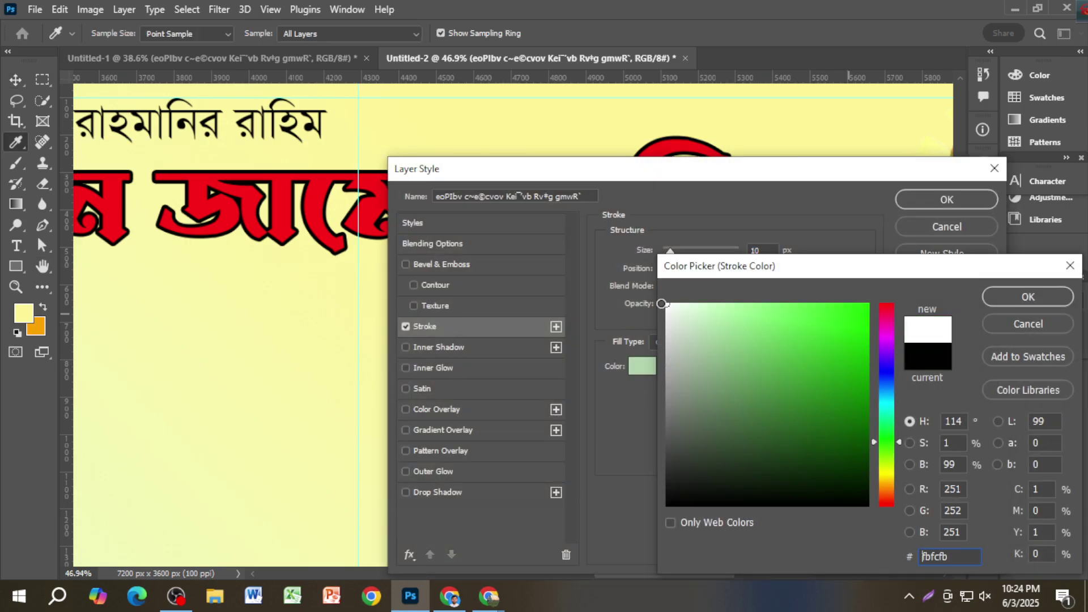
{"action": "left_click", "coordinate": [886, 307]}
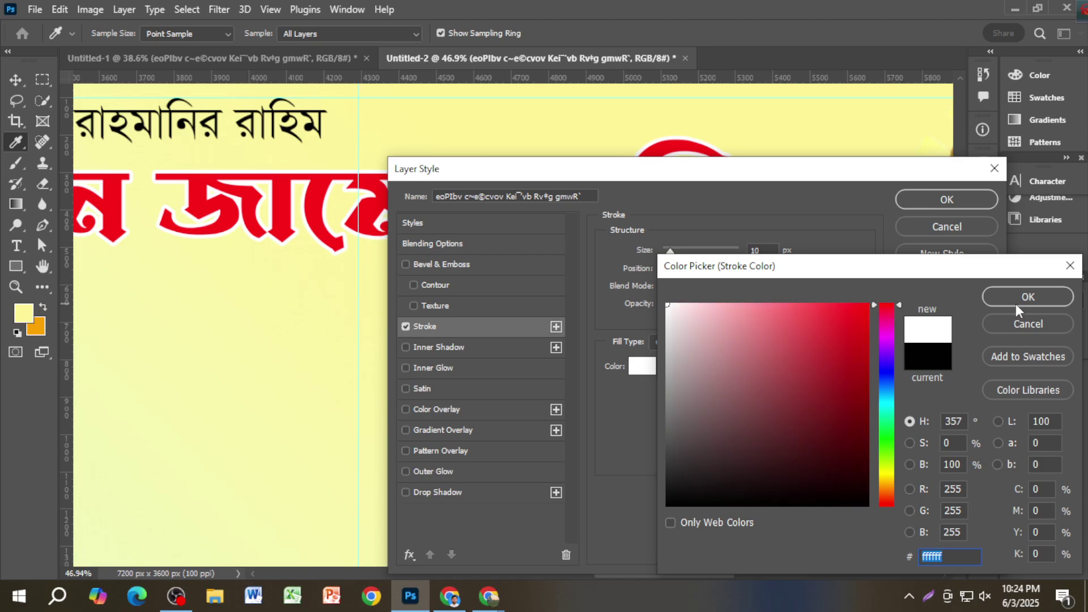
{"action": "left_click", "coordinate": [1027, 297]}
{"action": "left_click", "coordinate": [946, 201]}
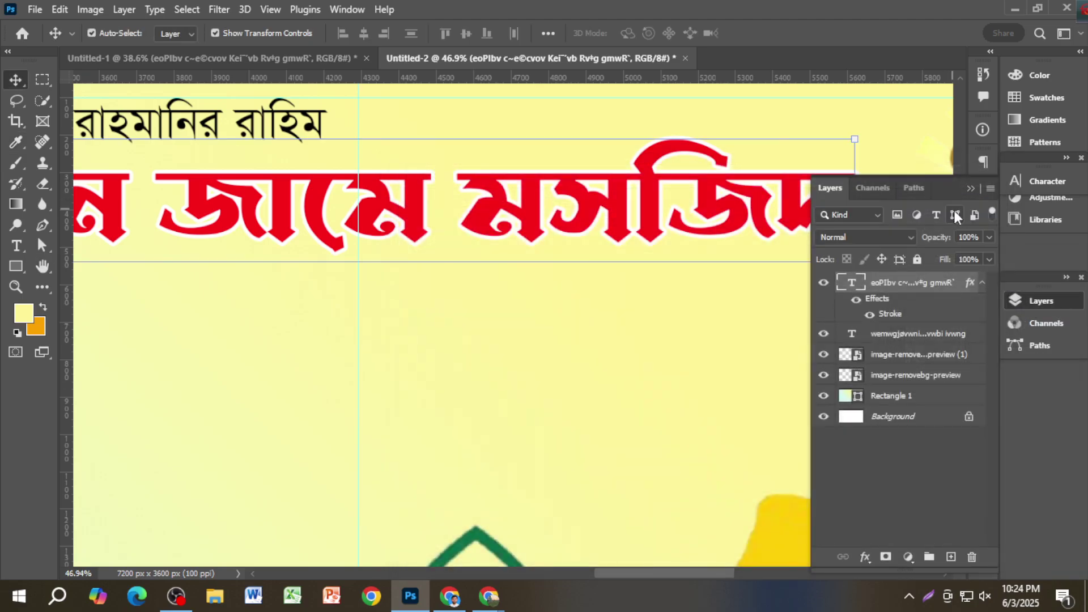
{"action": "key", "text": "ctrl+j"}
Step: Merge the two title layers and give the result a 10 px black (000000) outer stroke
{"action": "left_click", "coordinate": [912, 335], "text": "shift"}
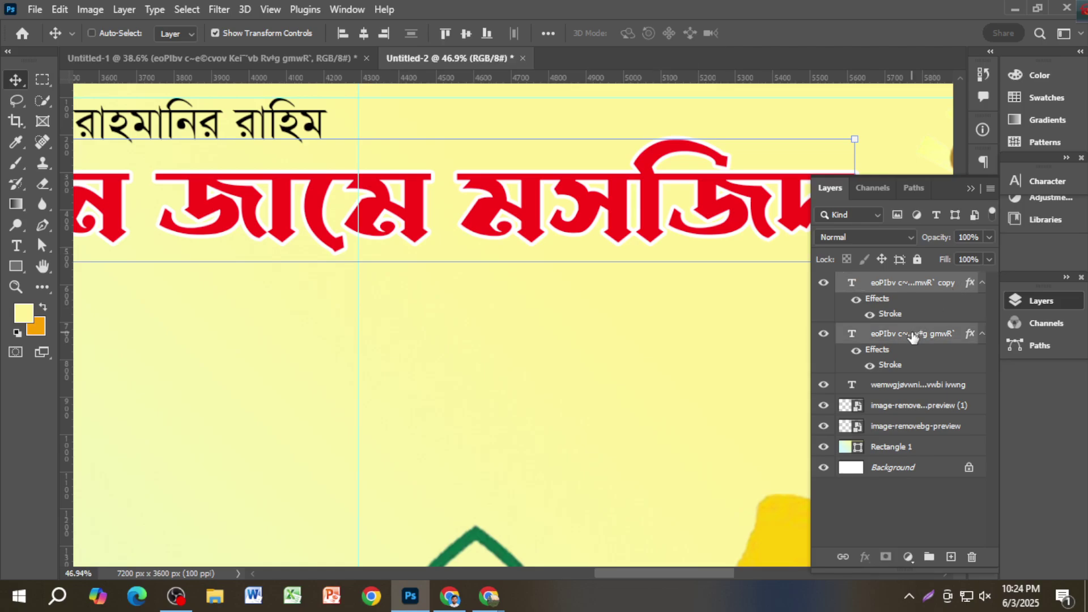
{"action": "key", "text": "ctrl+e"}
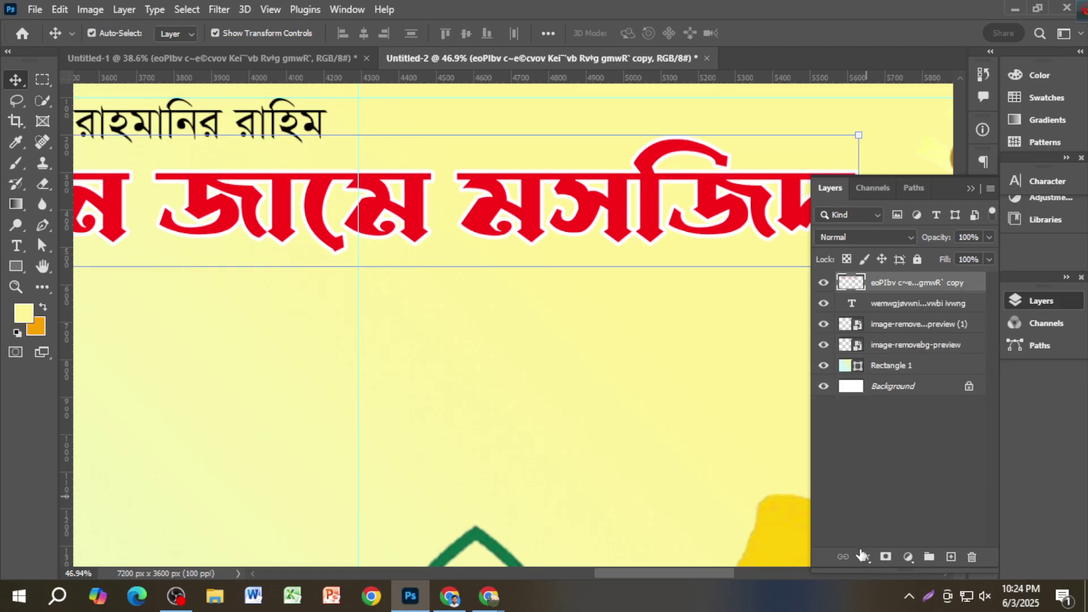
{"action": "left_click", "coordinate": [864, 557]}
{"action": "left_click", "coordinate": [890, 436]}
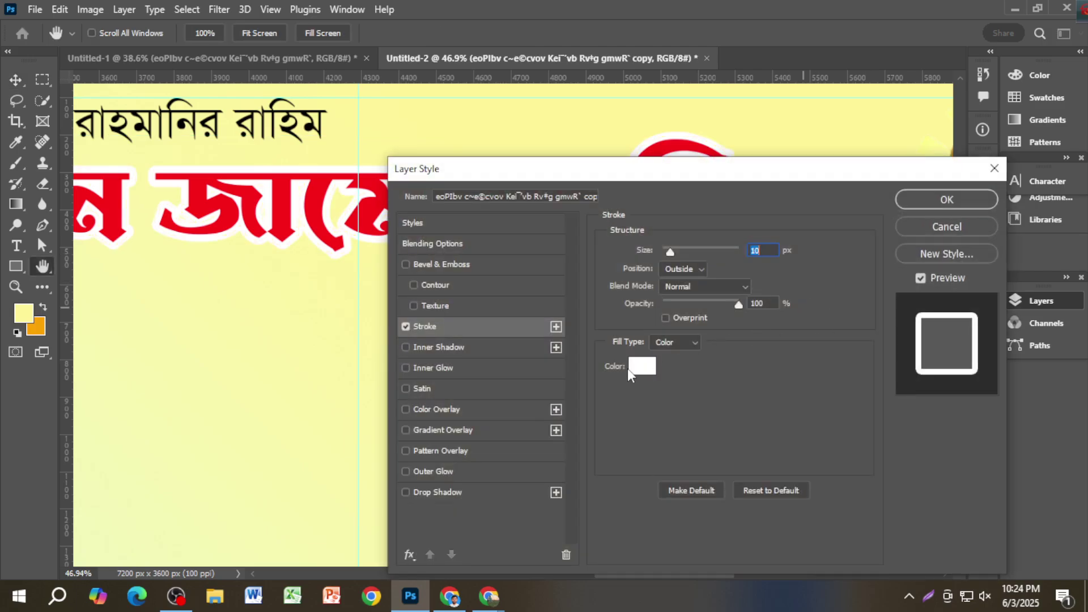
{"action": "left_click", "coordinate": [643, 367]}
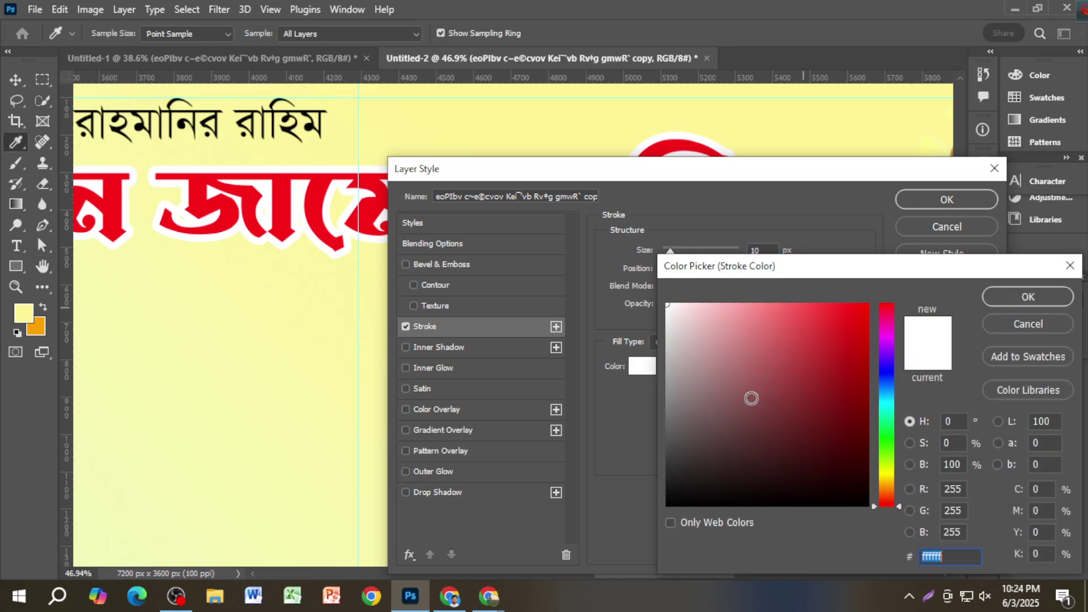
{"action": "left_click", "coordinate": [868, 483]}
{"action": "left_click", "coordinate": [869, 503]}
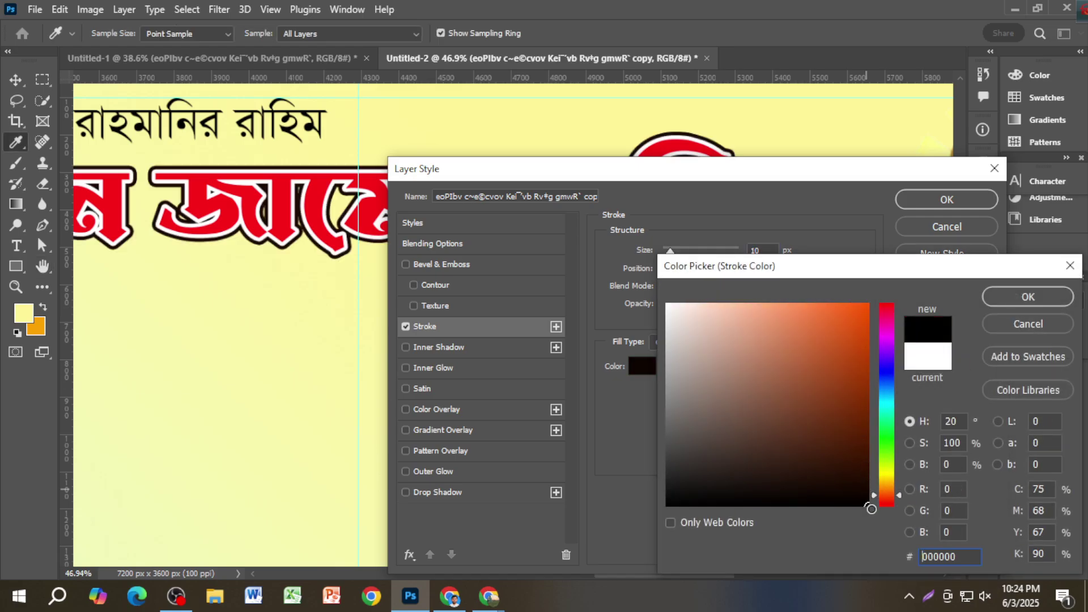
{"action": "left_click", "coordinate": [1028, 297]}
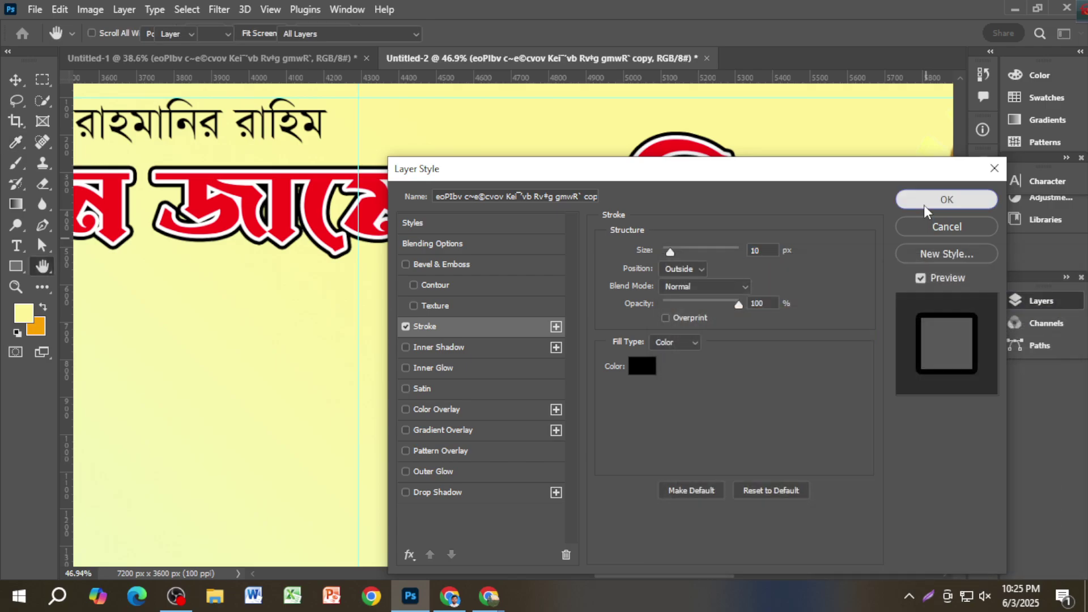
{"action": "left_click", "coordinate": [924, 202]}
{"action": "key", "text": "ctrl+0"}
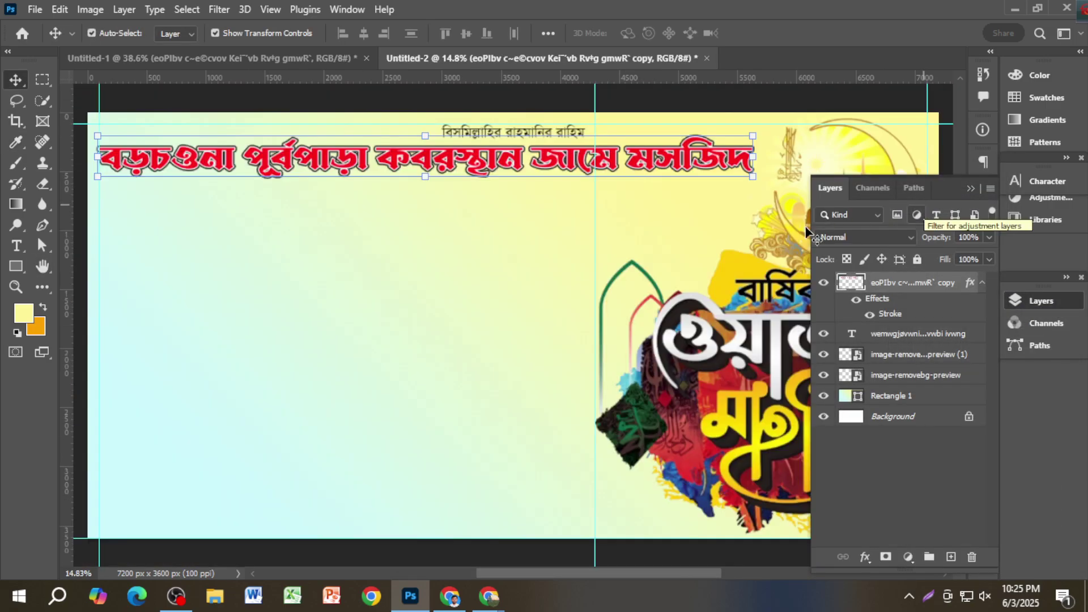
Step: Deselect the title, inspect its double outline up close, fit the banner, and collapse the Layers panel
{"action": "scroll", "coordinate": [554, 274], "scroll_direction": "up", "scroll_amount": 1}
{"action": "left_click", "coordinate": [461, 136]}
{"action": "scroll", "coordinate": [461, 136], "scroll_direction": "up", "scroll_amount": 6}
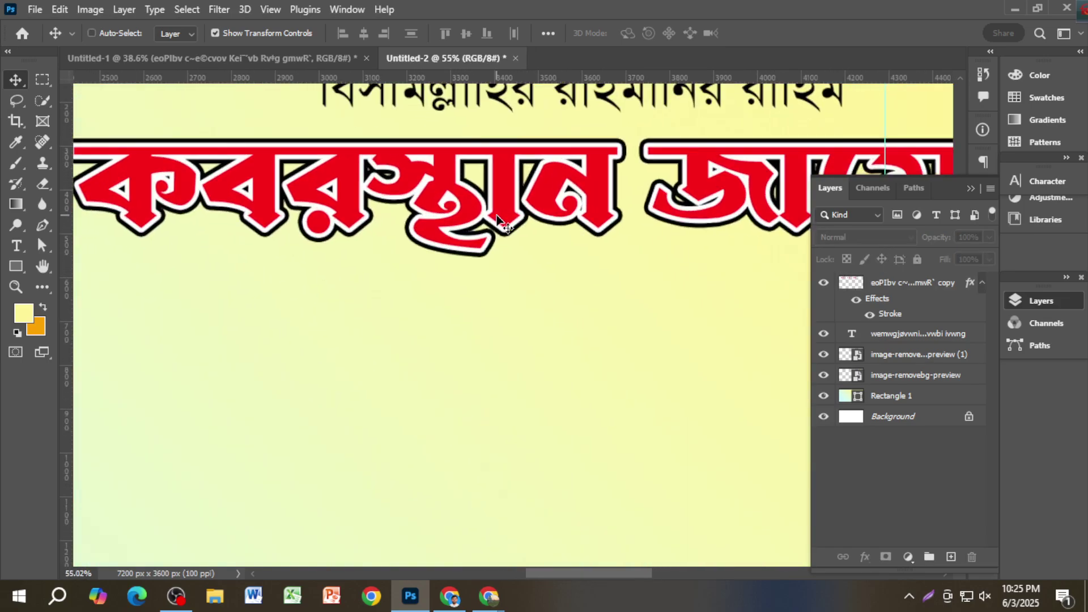
{"action": "scroll", "coordinate": [501, 224], "scroll_direction": "up", "scroll_amount": 3}
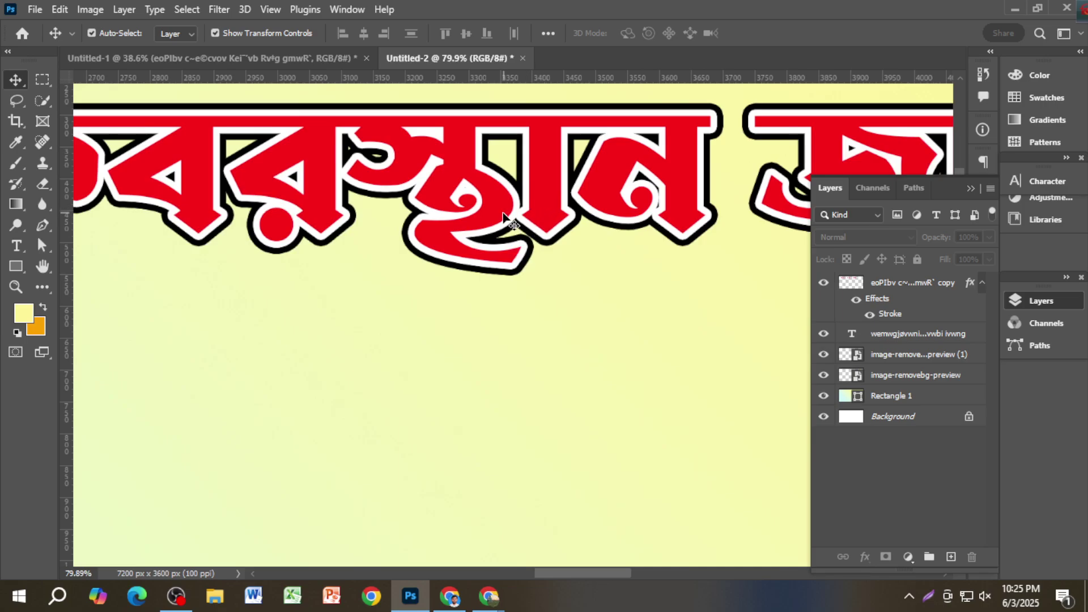
{"action": "scroll", "coordinate": [532, 200], "scroll_direction": "up", "scroll_amount": 2}
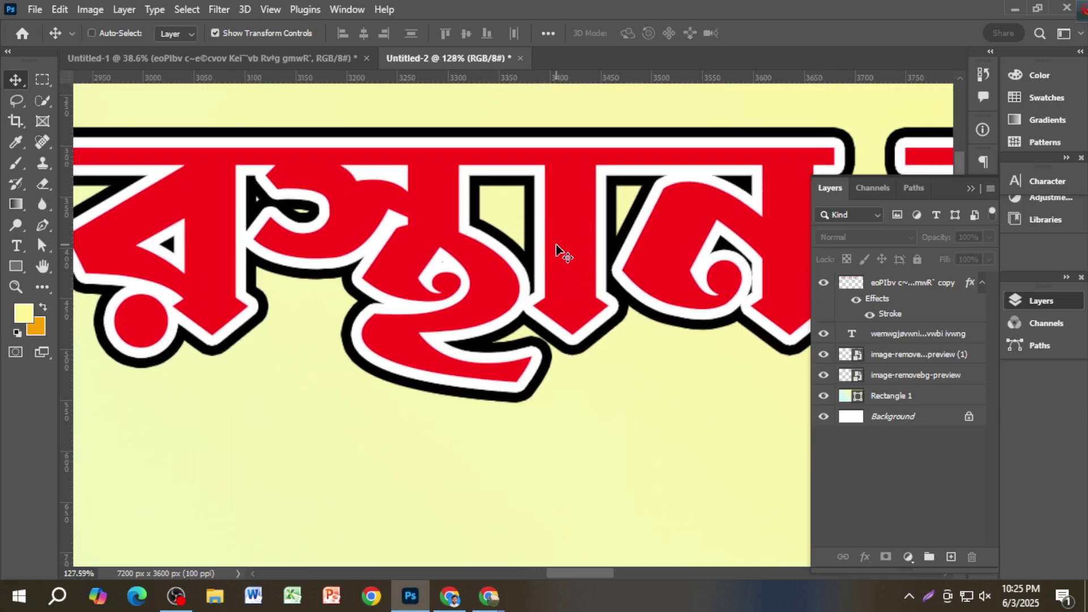
{"action": "key", "text": "ctrl+0"}
{"action": "scroll", "coordinate": [558, 249], "scroll_direction": "up", "scroll_amount": 2}
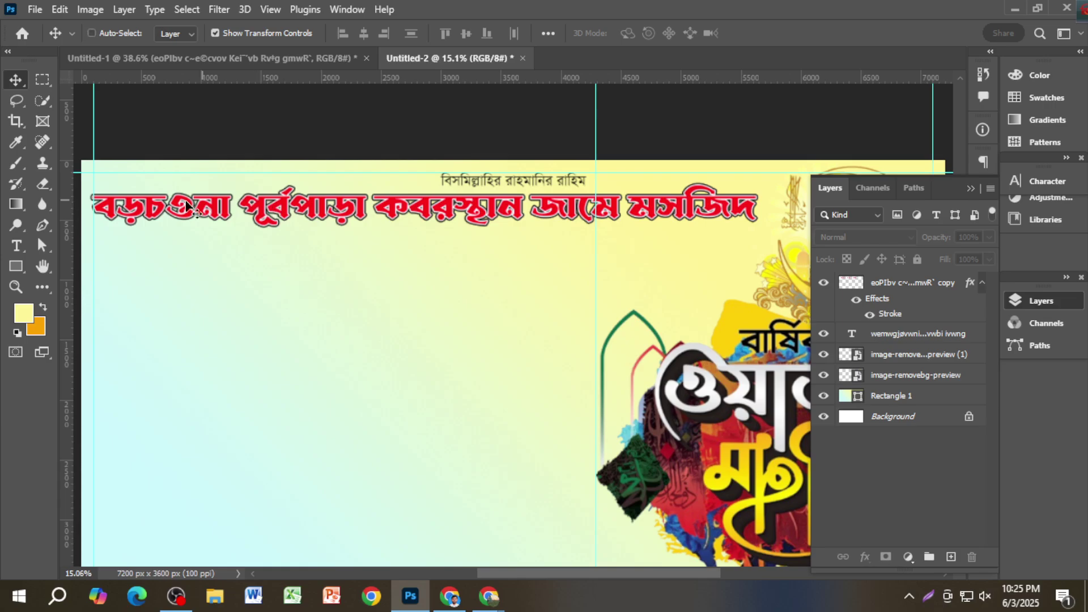
{"action": "scroll", "coordinate": [190, 210], "scroll_direction": "up", "scroll_amount": 1}
{"action": "left_click", "coordinate": [961, 192]}
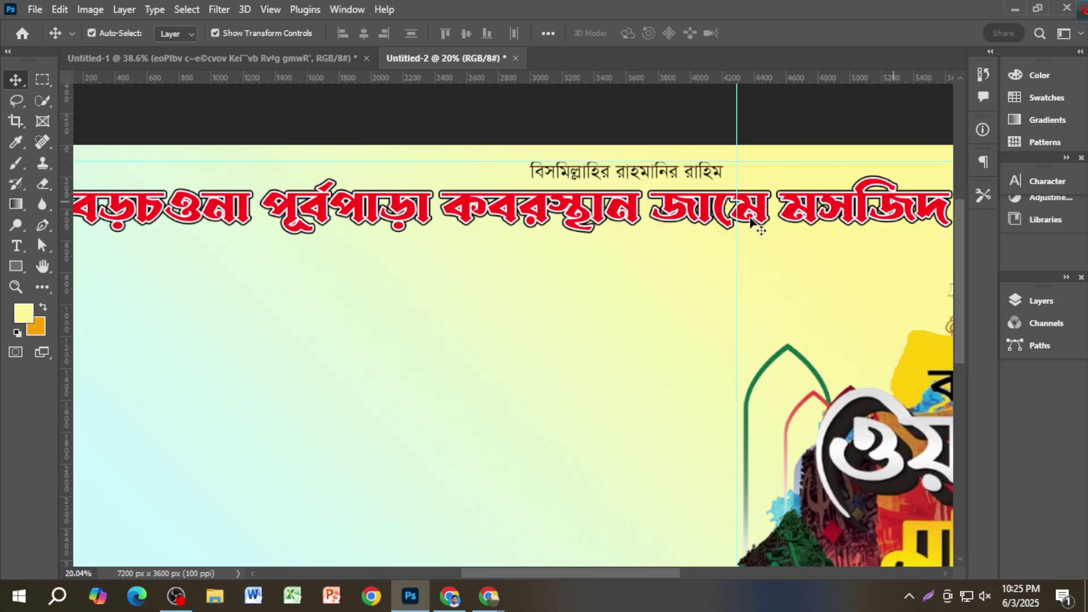
{"action": "scroll", "coordinate": [417, 288], "scroll_direction": "down", "scroll_amount": 1}
{"action": "scroll", "coordinate": [418, 295], "scroll_direction": "down", "scroll_amount": 1}
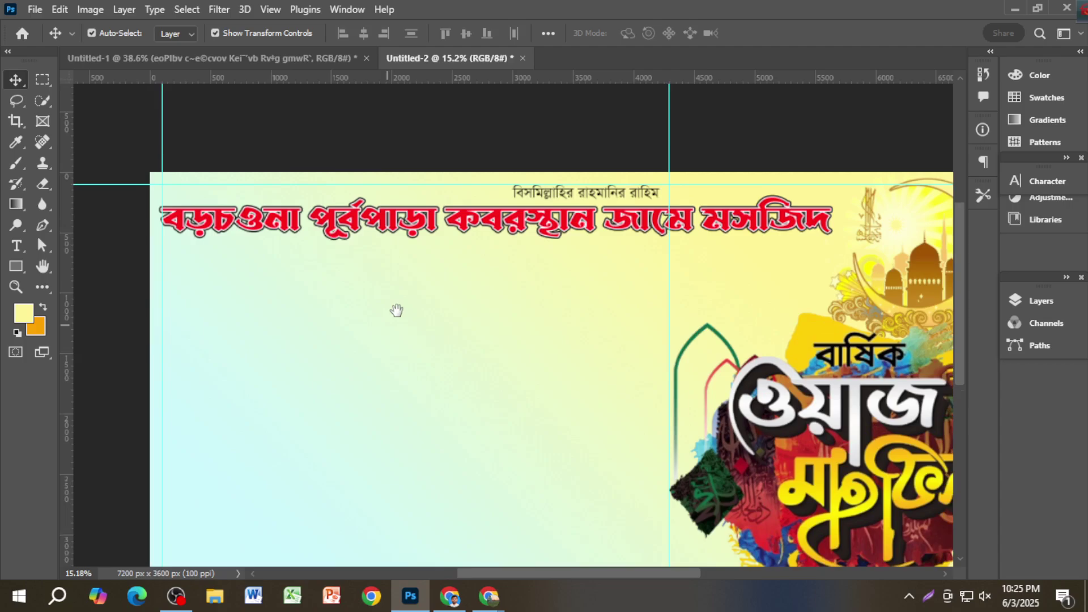
Step: In Untitled-1, delete the stray black Bangla text layer and zoom in on the labels
{"action": "left_click", "coordinate": [204, 59]}
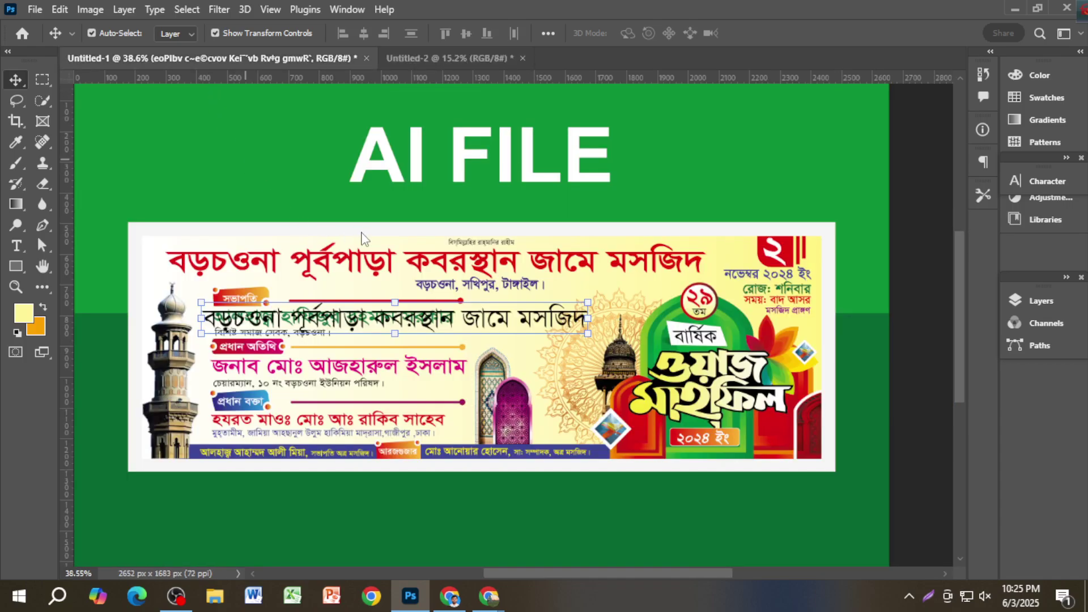
{"action": "key", "text": "Delete"}
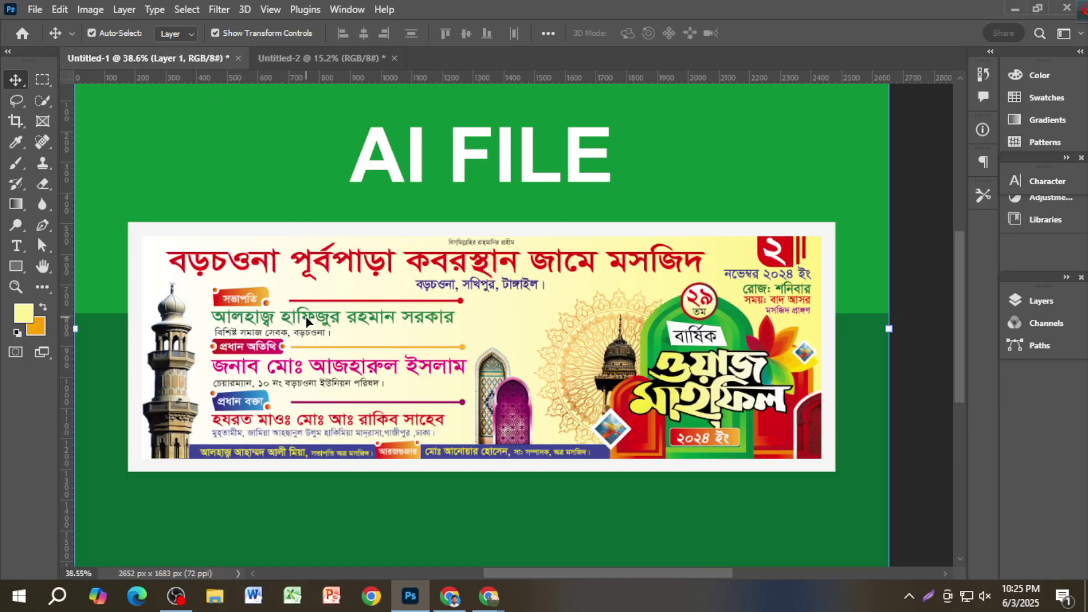
{"action": "scroll", "coordinate": [266, 295], "scroll_direction": "up", "scroll_amount": 2}
{"action": "scroll", "coordinate": [267, 294], "scroll_direction": "up", "scroll_amount": 3}
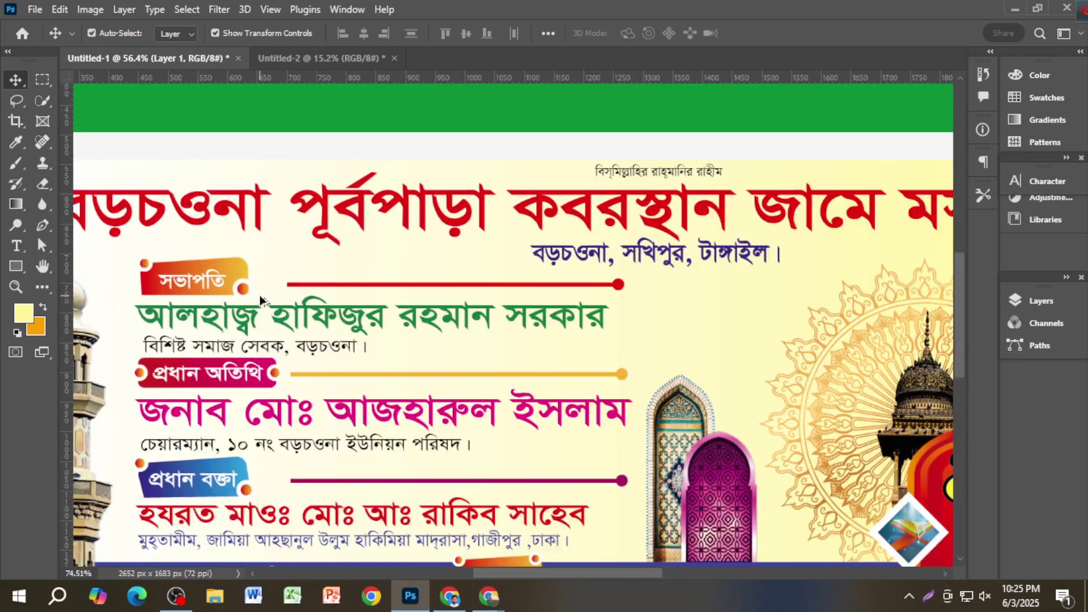
{"action": "scroll", "coordinate": [270, 299], "scroll_direction": "left", "scroll_amount": 2}
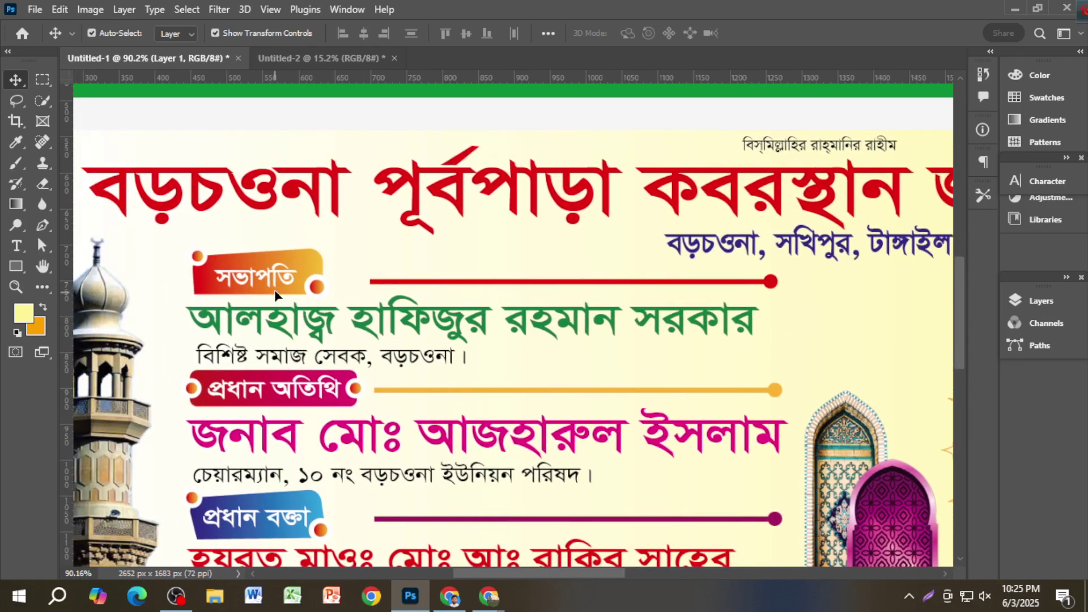
{"action": "scroll", "coordinate": [426, 279], "scroll_direction": "down", "scroll_amount": 1}
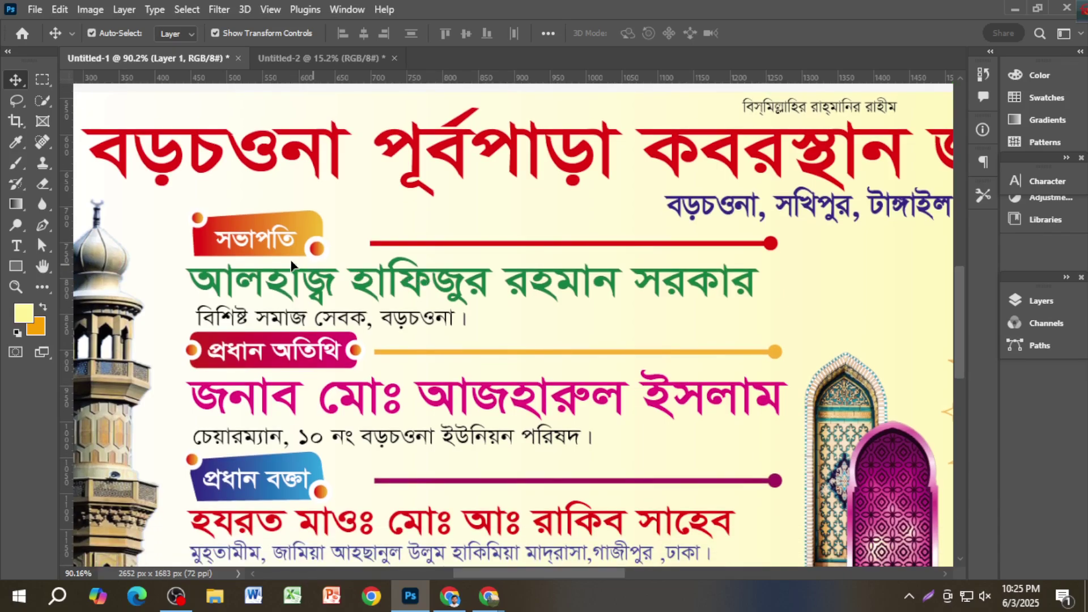
{"action": "scroll", "coordinate": [249, 249], "scroll_direction": "up", "scroll_amount": 3}
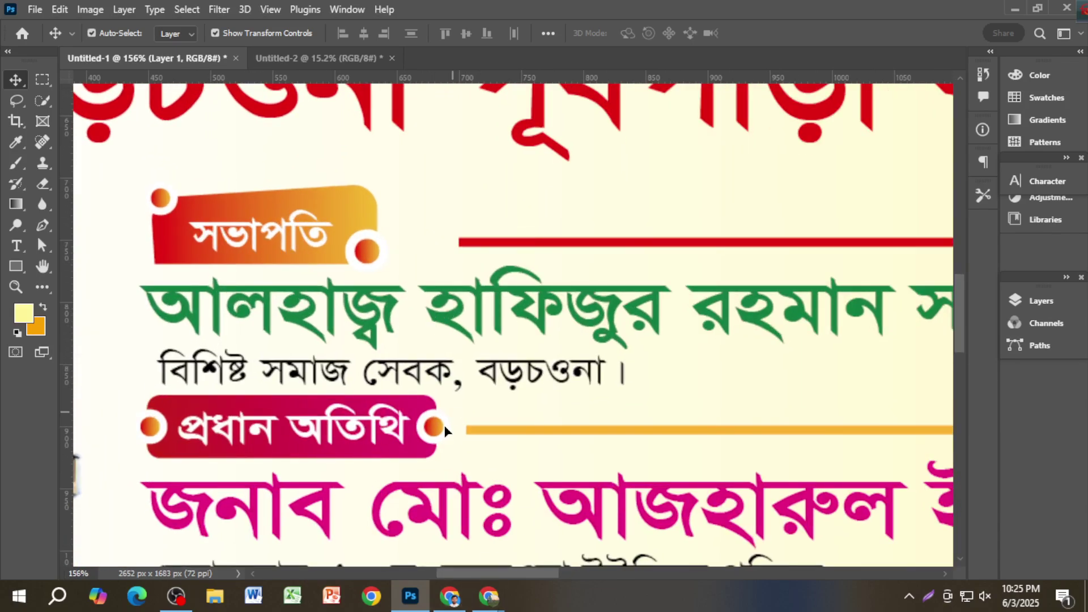
{"action": "left_click", "coordinate": [453, 592]}
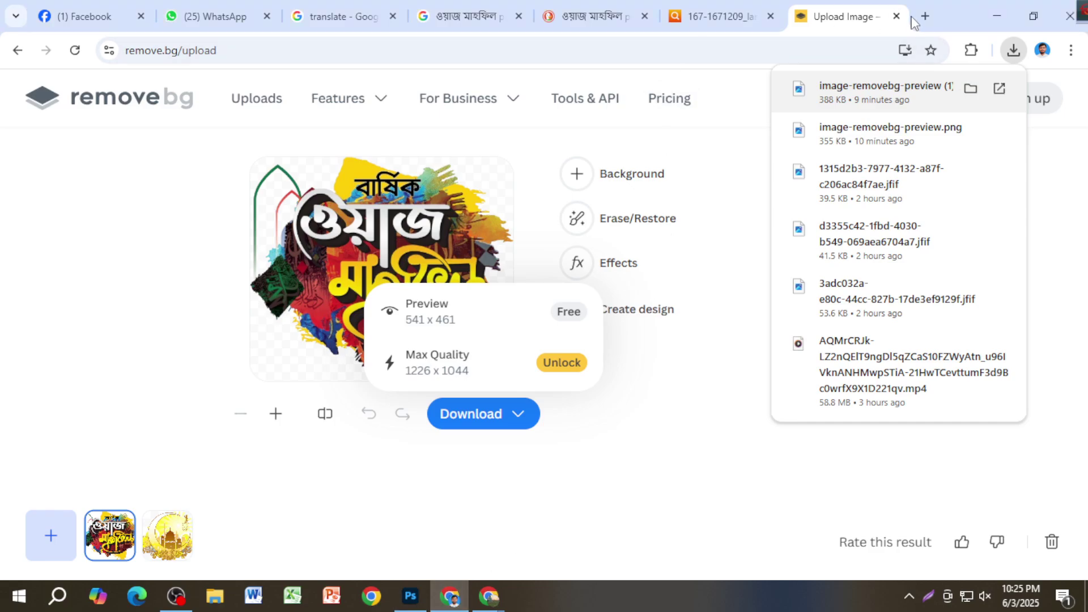
Step: Search Google for 'shape design' in a new tab
{"action": "left_click", "coordinate": [916, 18]}
{"action": "type", "text": "ye"}
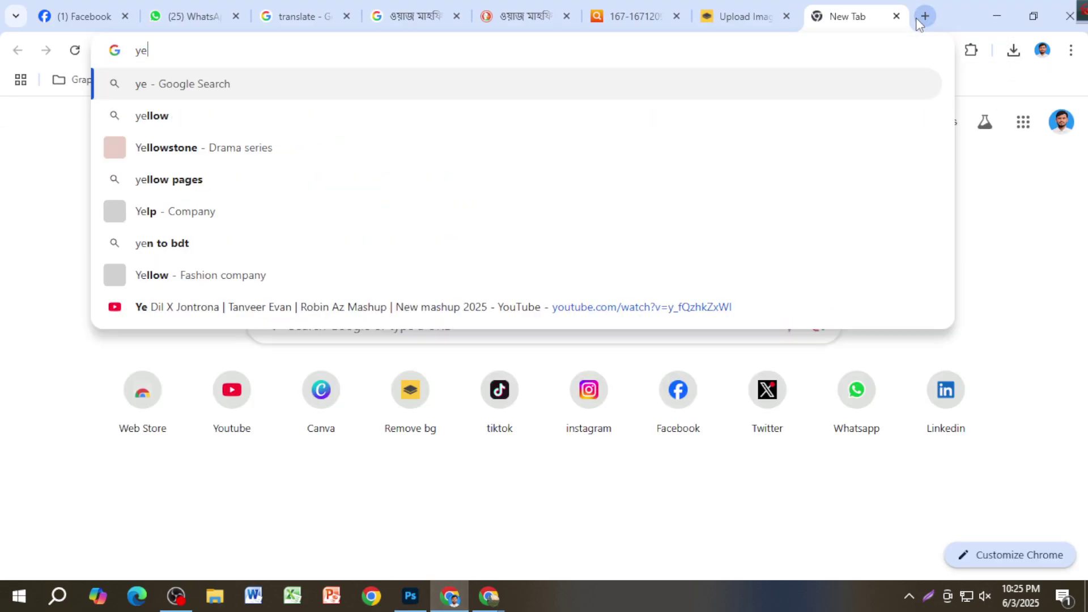
{"action": "key", "text": "BackSpace"}
{"action": "key", "text": "BackSpace"}
{"action": "type", "text": "shape "}
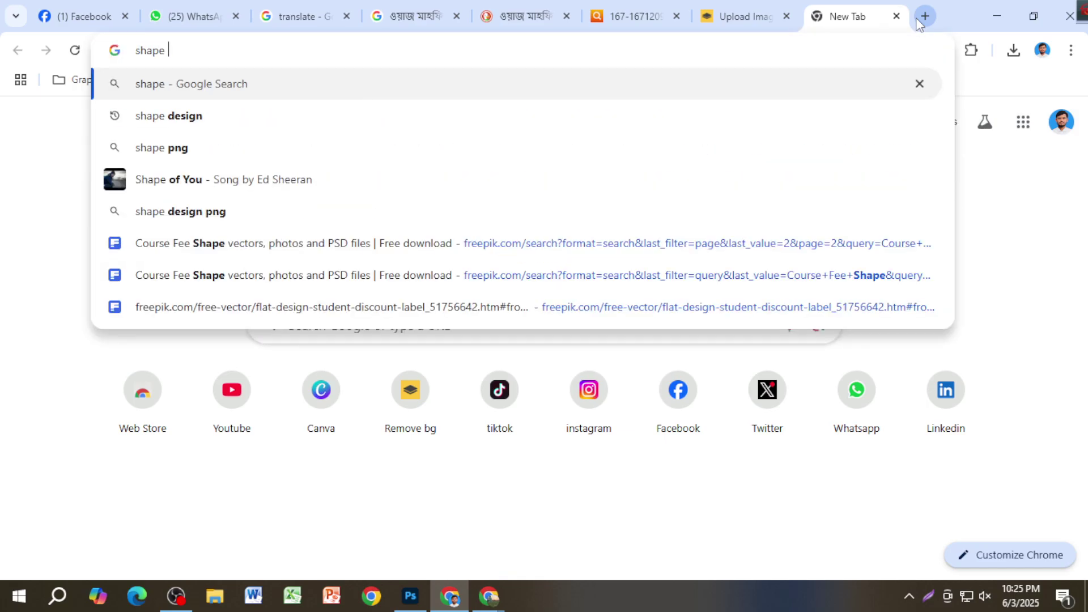
{"action": "type", "text": "design"}
{"action": "key", "text": "Return"}
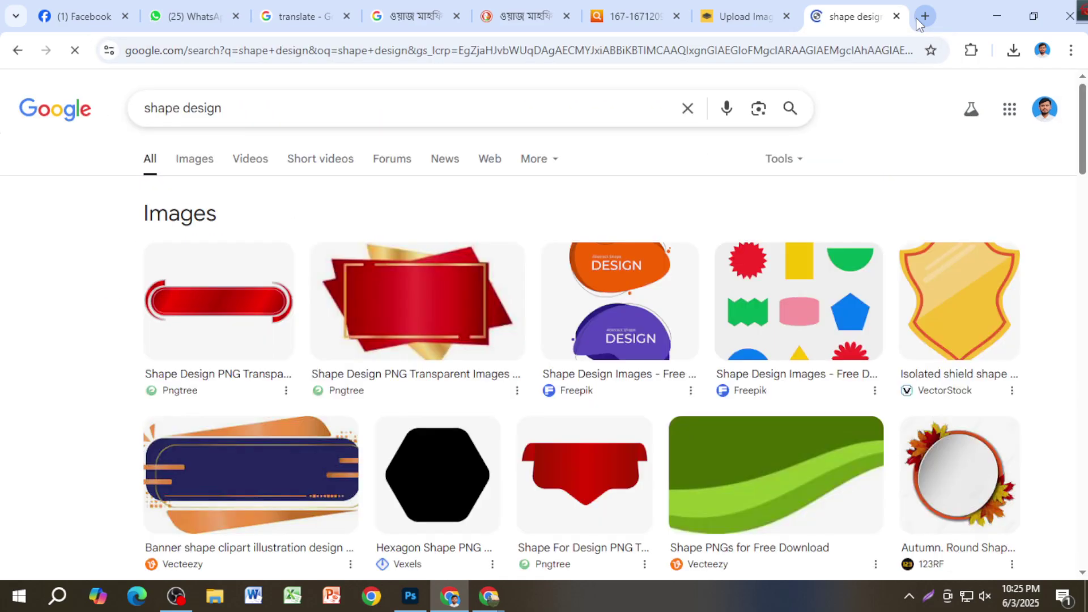
Step: Copy the purple gradient abstract shape image from the Images results
{"action": "scroll", "coordinate": [652, 365], "scroll_direction": "down", "scroll_amount": 4}
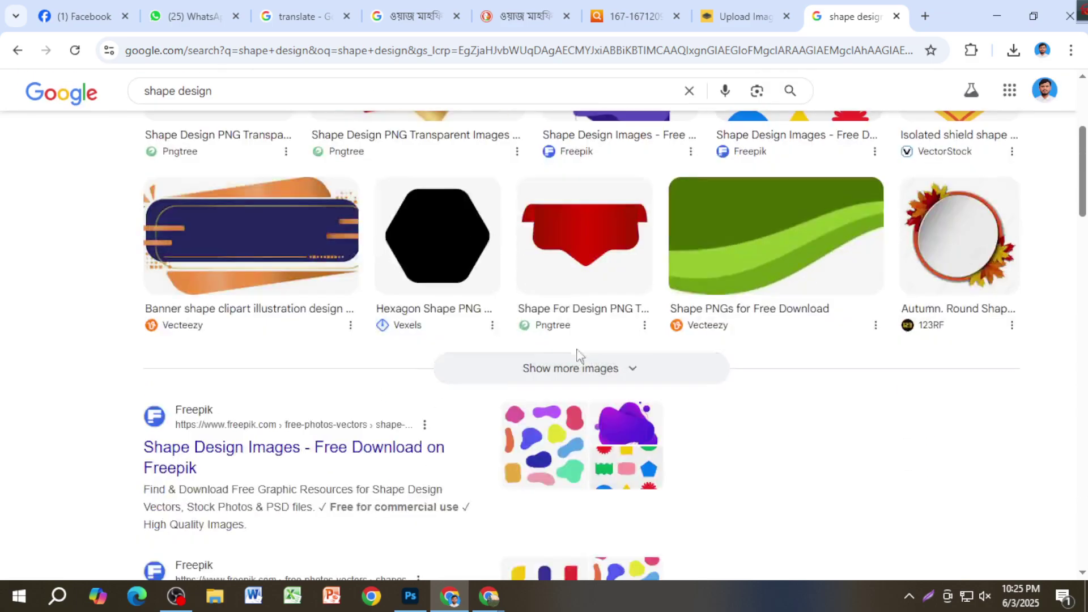
{"action": "scroll", "coordinate": [291, 248], "scroll_direction": "up", "scroll_amount": 3}
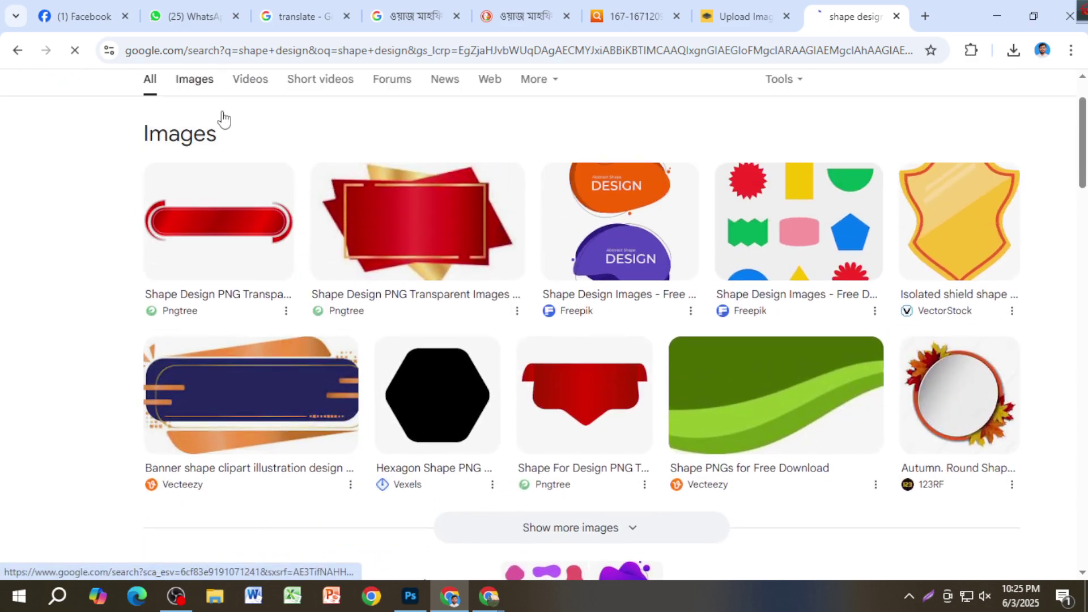
{"action": "left_click", "coordinate": [222, 118]}
{"action": "scroll", "coordinate": [575, 340], "scroll_direction": "down", "scroll_amount": 3}
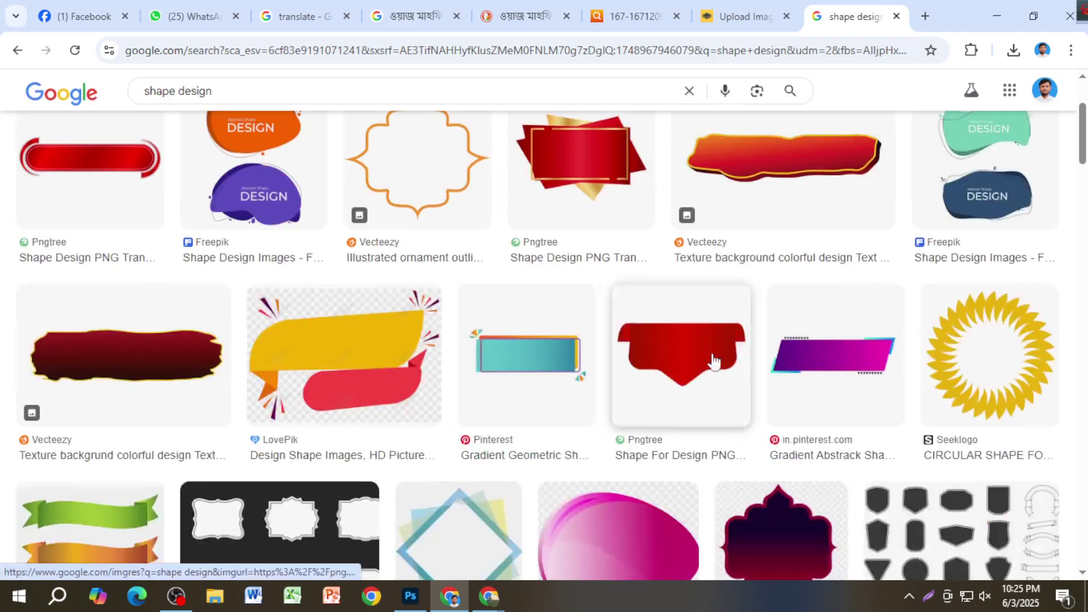
{"action": "left_click", "coordinate": [824, 364]}
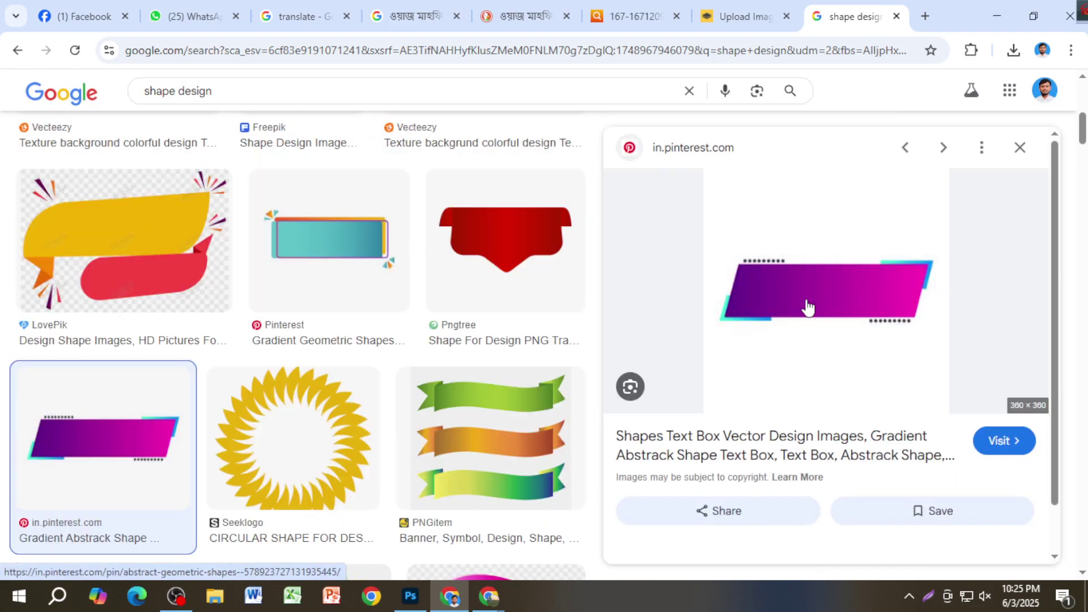
{"action": "right_click", "coordinate": [807, 214]}
{"action": "left_click", "coordinate": [913, 478]}
Step: Paste the purple shape into remove.bg, download the transparent preview, and drag it into Photoshop
{"action": "left_click", "coordinate": [736, 17]}
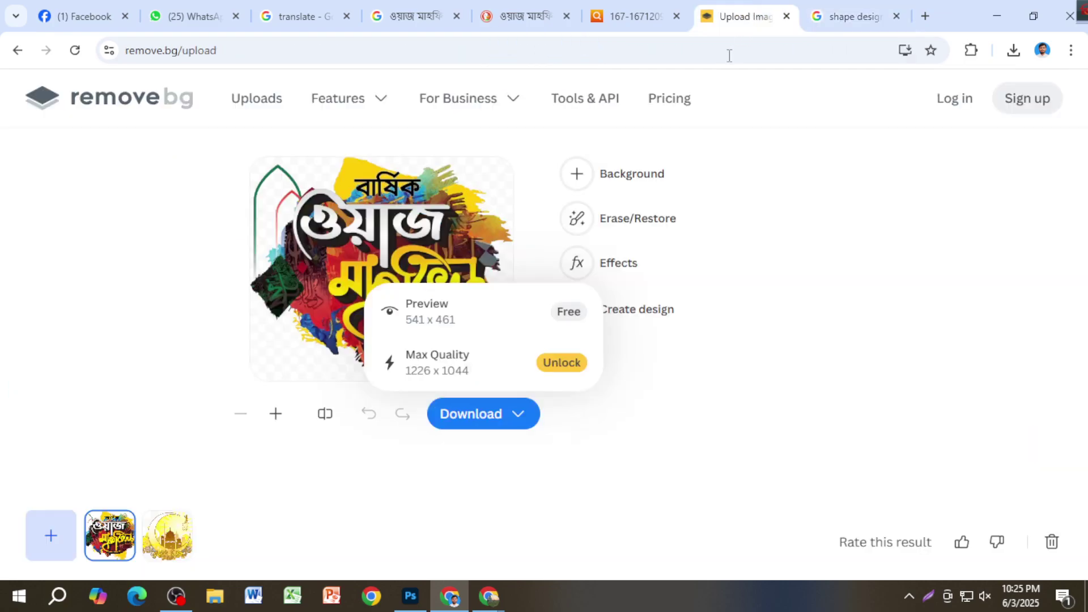
{"action": "key", "text": "ctrl+v"}
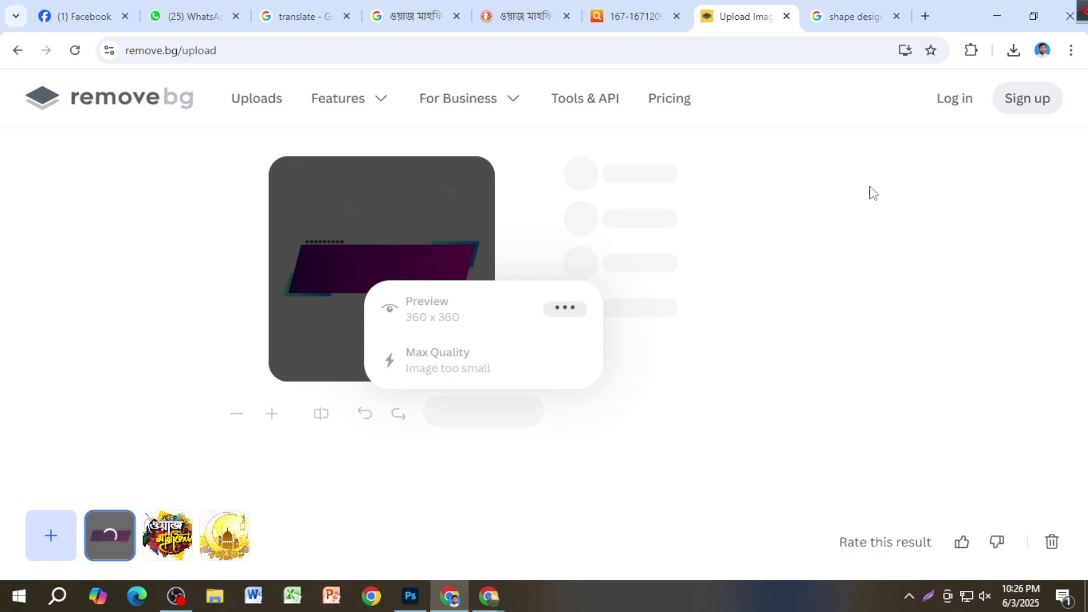
{"action": "left_click", "coordinate": [483, 318]}
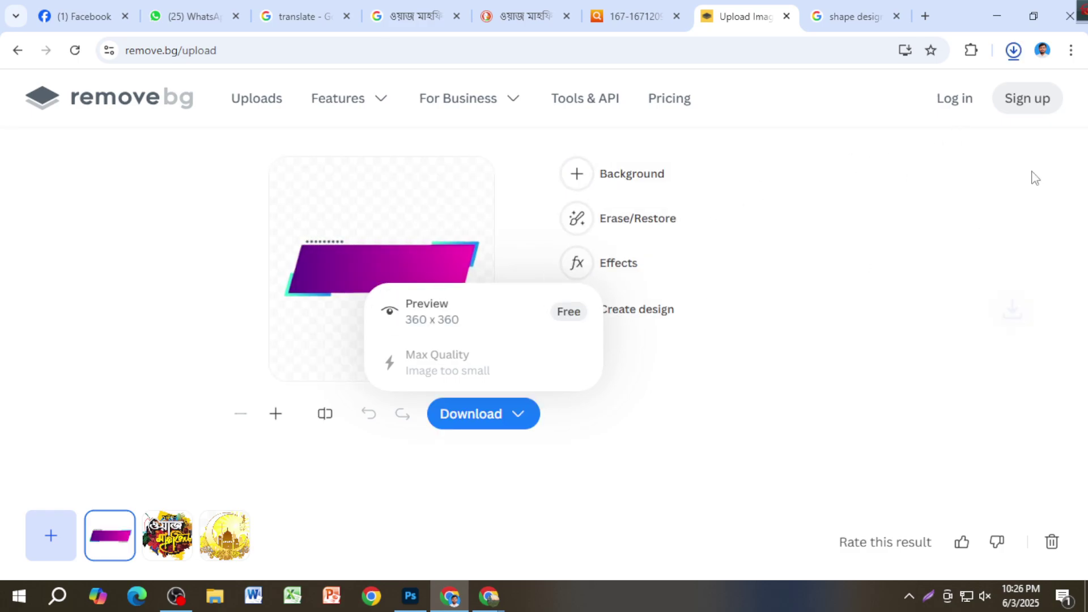
{"action": "left_click_drag", "start_coordinate": [892, 97], "coordinate": [175, 246]}
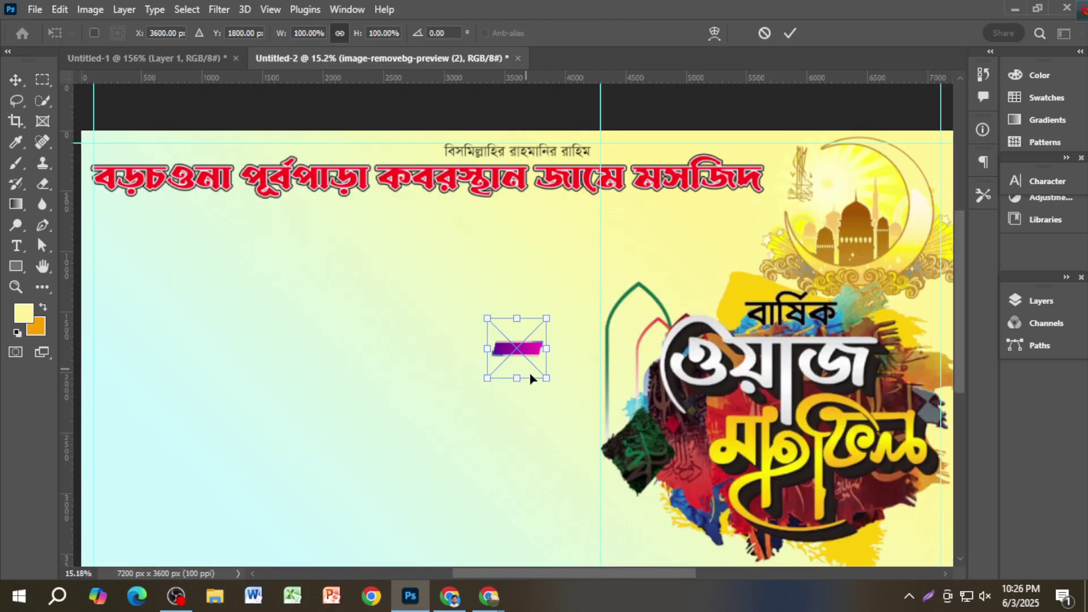
Step: Enlarge the purple shape and position it below the mosque name
{"action": "left_click_drag", "start_coordinate": [508, 361], "coordinate": [188, 256]}
{"action": "key", "text": "Return"}
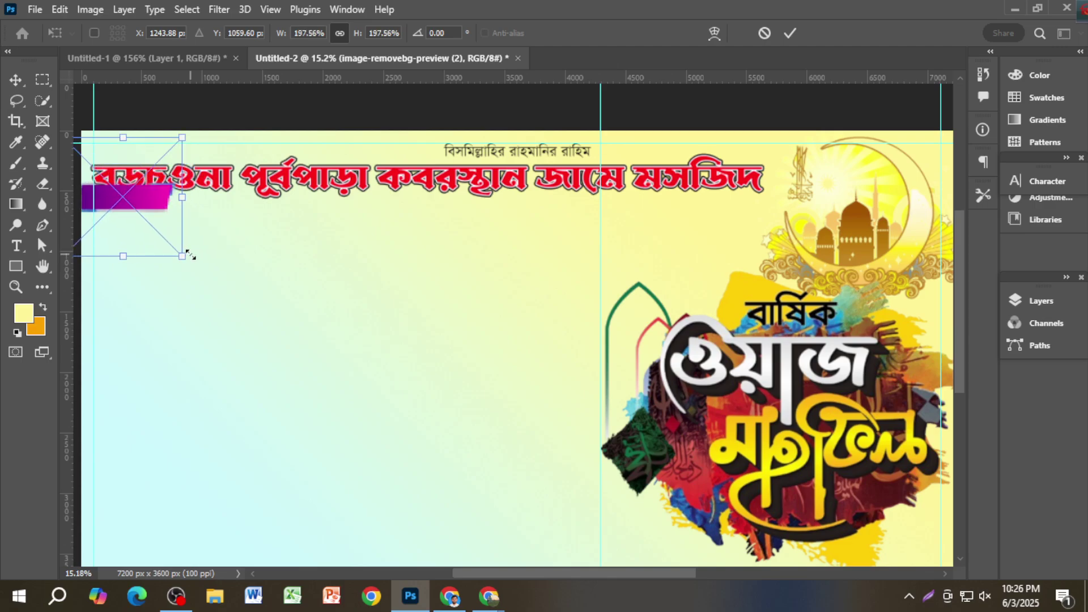
{"action": "key", "text": "Return"}
{"action": "left_click_drag", "start_coordinate": [142, 213], "coordinate": [215, 233]}
Step: Display the Untitled-1 reference banner zoomed out
{"action": "scroll", "coordinate": [288, 307], "scroll_direction": "down", "scroll_amount": 1}
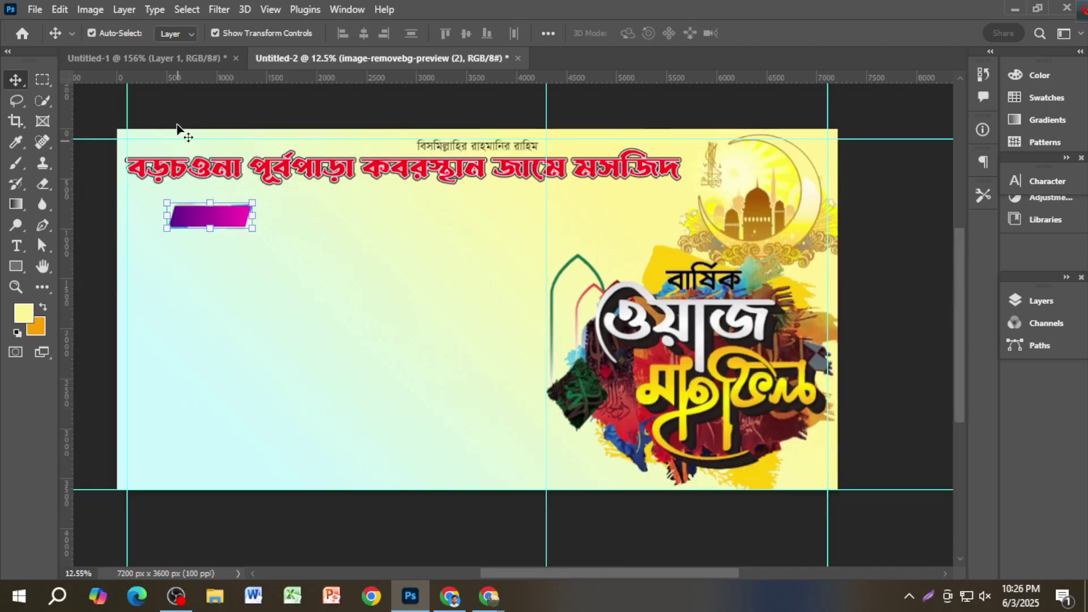
{"action": "left_click", "coordinate": [182, 58]}
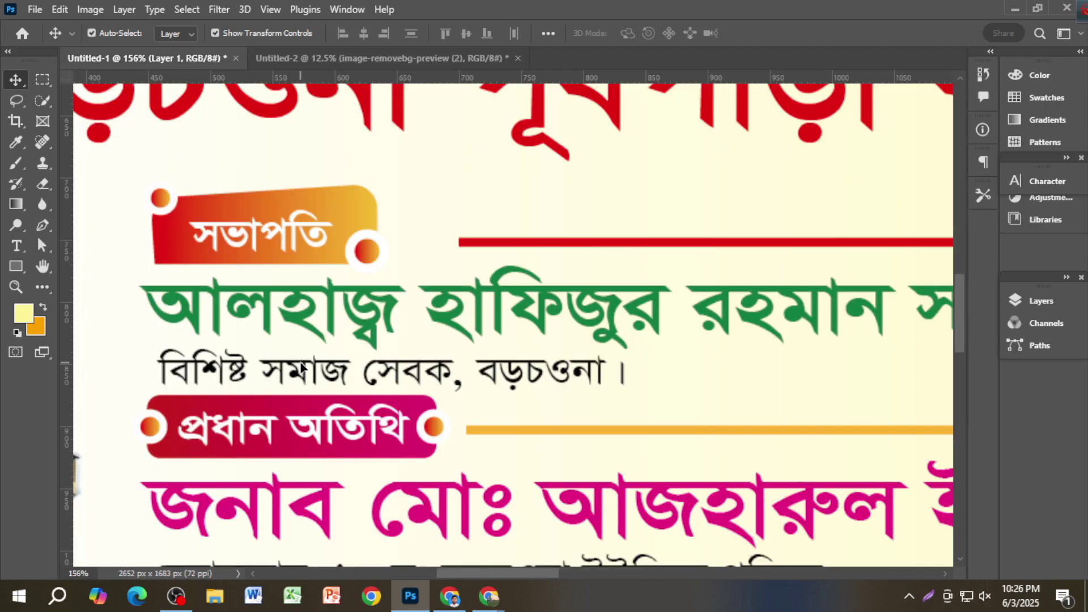
{"action": "scroll", "coordinate": [301, 368], "scroll_direction": "down", "scroll_amount": 8}
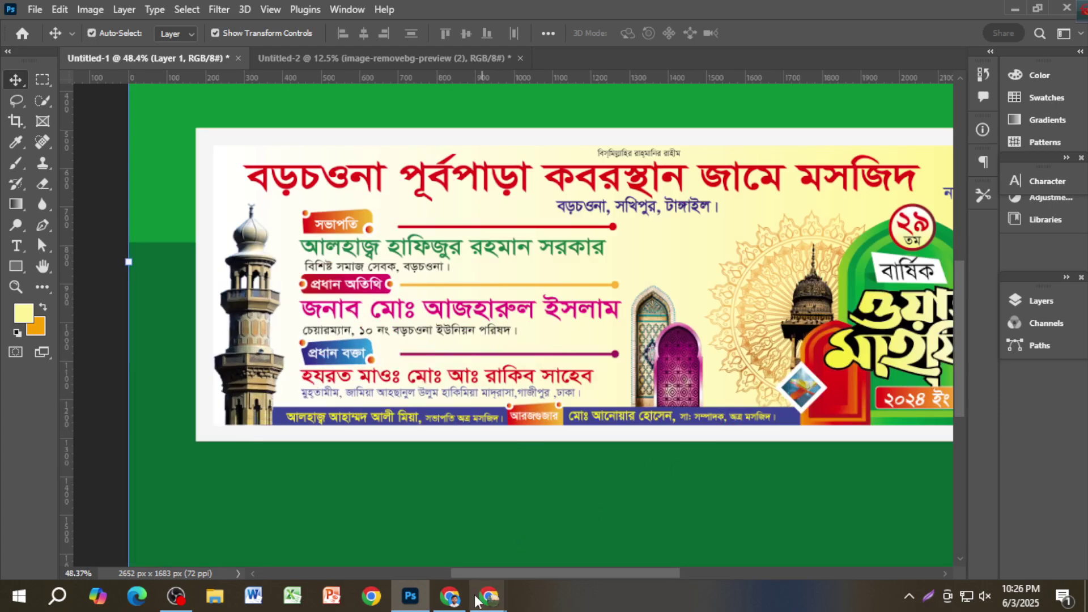
Step: Return to the browser's DuckDuckGo mahfil image results
{"action": "left_click", "coordinate": [451, 596]}
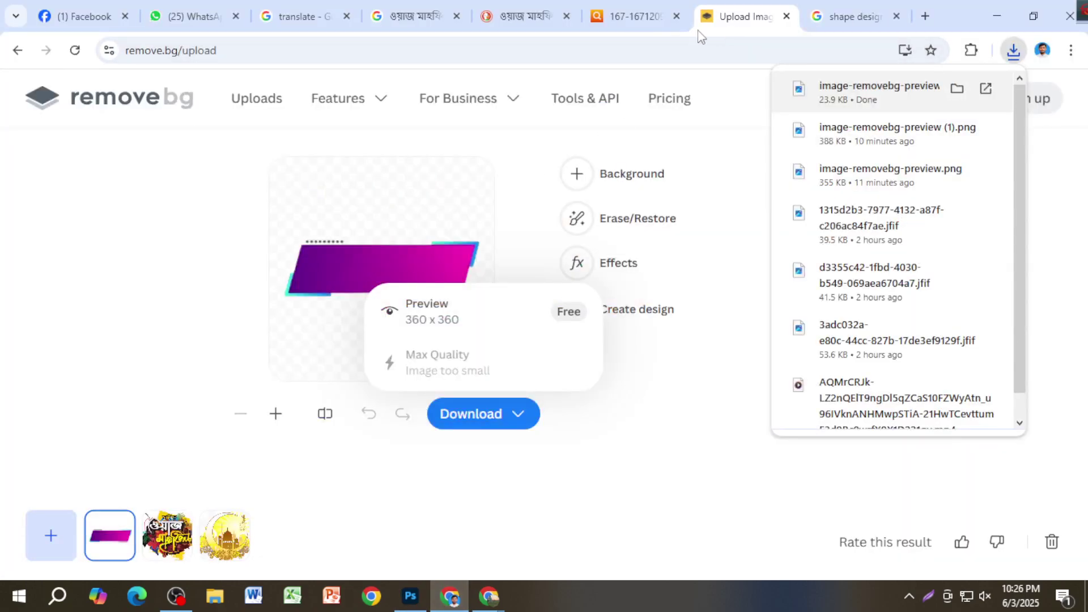
{"action": "left_click", "coordinate": [631, 17]}
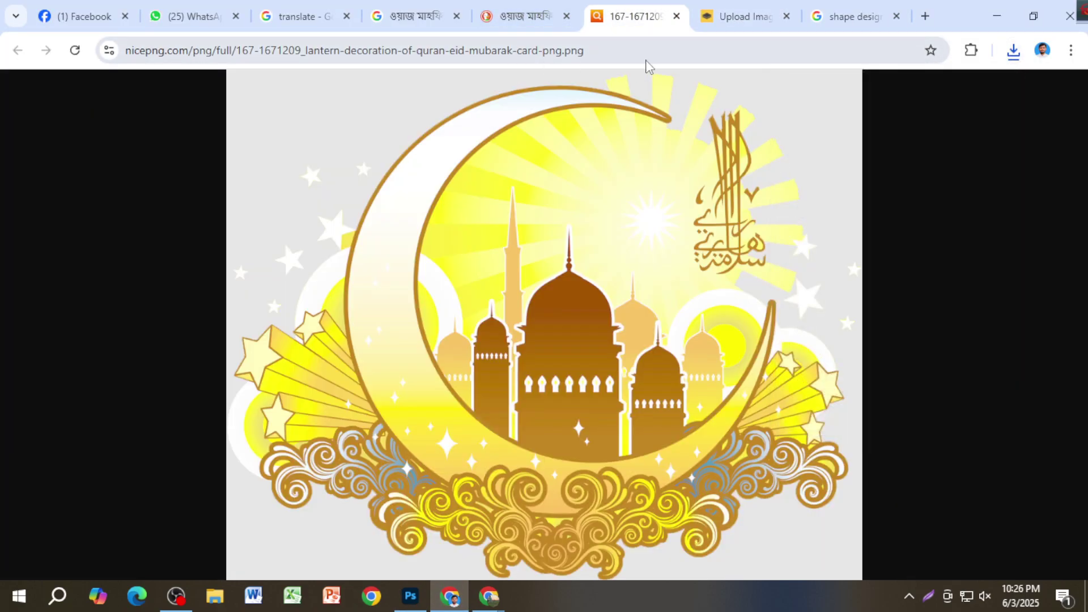
{"action": "left_click", "coordinate": [521, 16]}
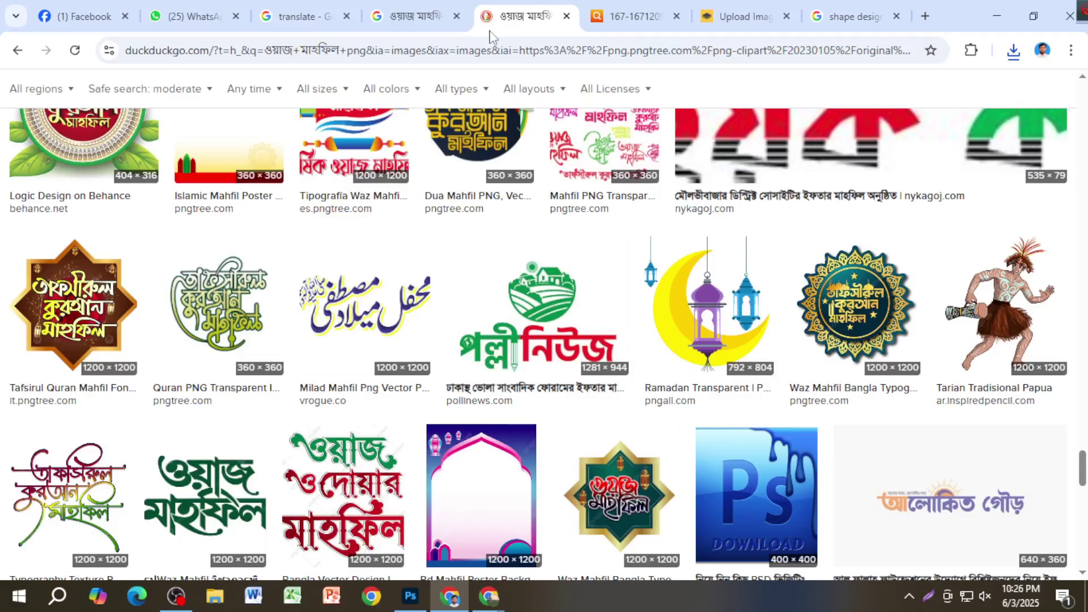
{"action": "scroll", "coordinate": [267, 119], "scroll_direction": "up", "scroll_amount": 20}
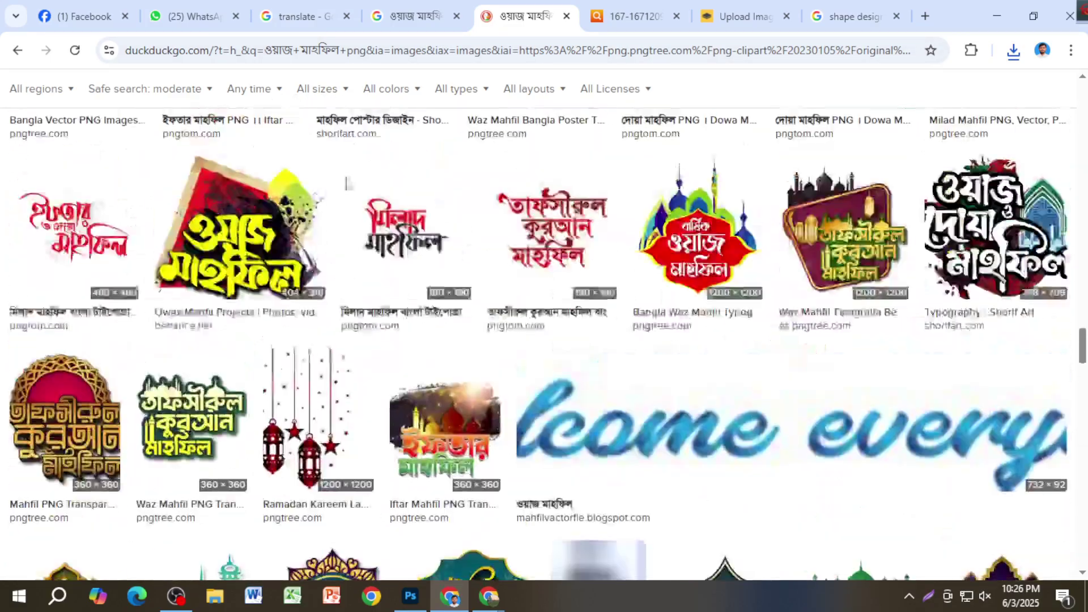
{"action": "scroll", "coordinate": [365, 217], "scroll_direction": "up", "scroll_amount": 20}
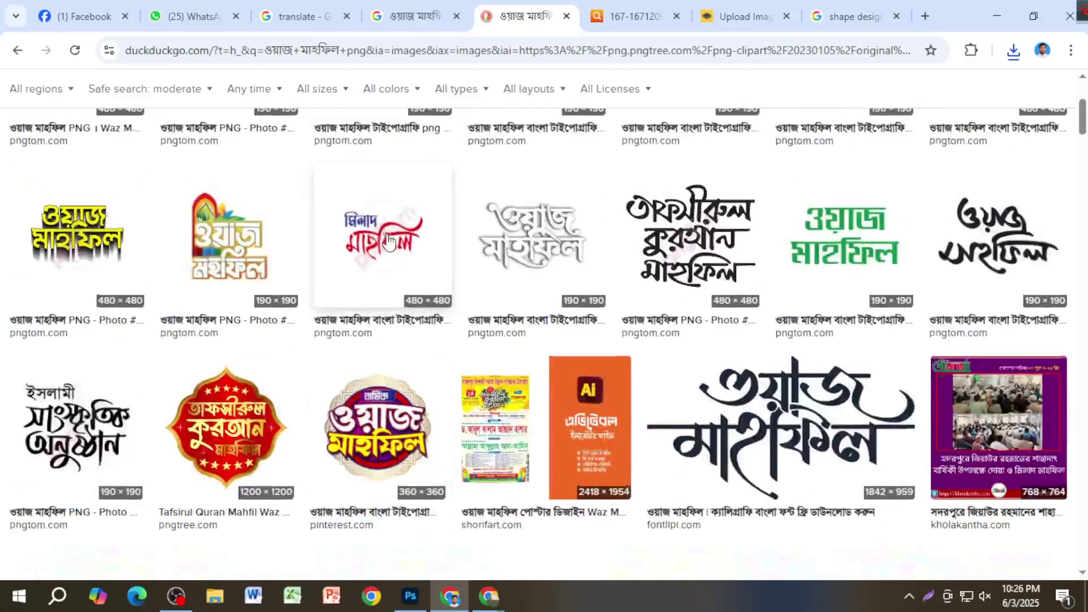
{"action": "scroll", "coordinate": [396, 243], "scroll_direction": "up", "scroll_amount": 5}
Step: Search DuckDuckGo images for 'minar', then for 'miner'
{"action": "left_click", "coordinate": [292, 107]}
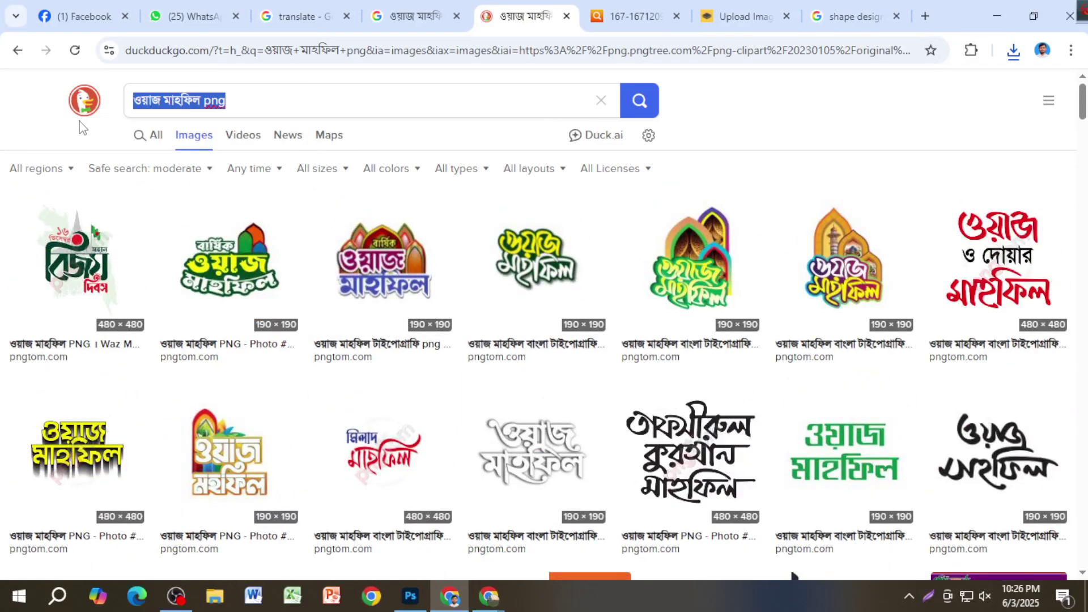
{"action": "type", "text": "moi"}
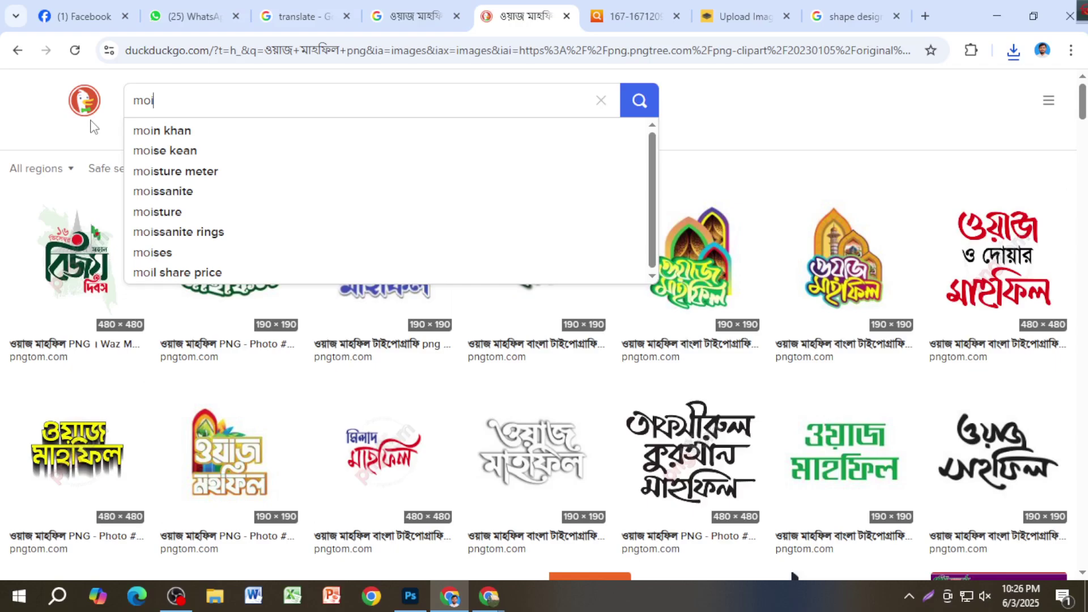
{"action": "key", "text": "BackSpace"}
{"action": "key", "text": "BackSpace"}
{"action": "type", "text": "in"}
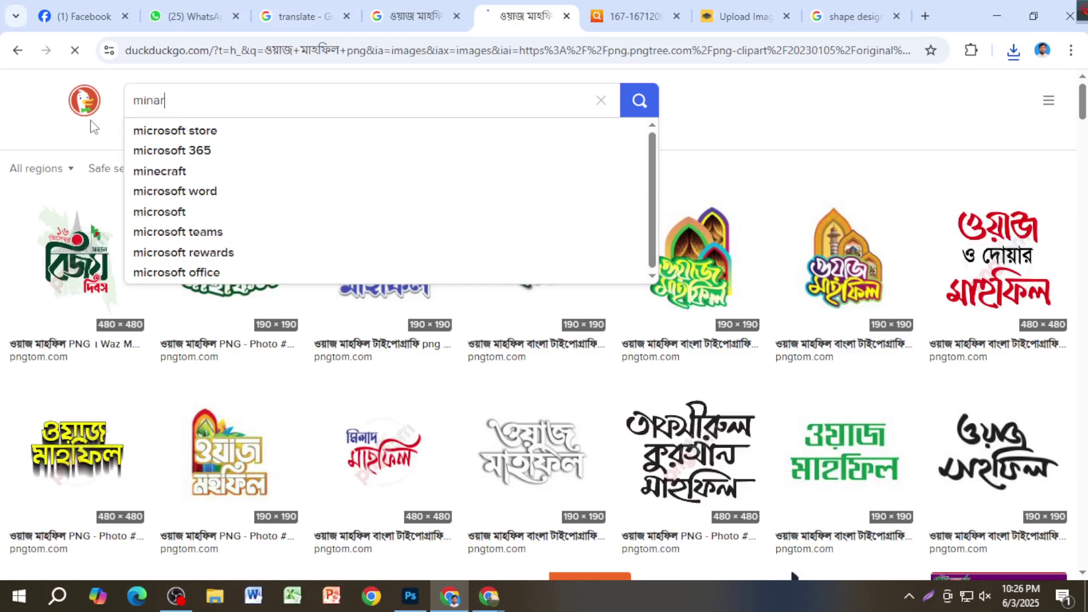
{"action": "type", "text": "ar"}
{"action": "key", "text": "Return"}
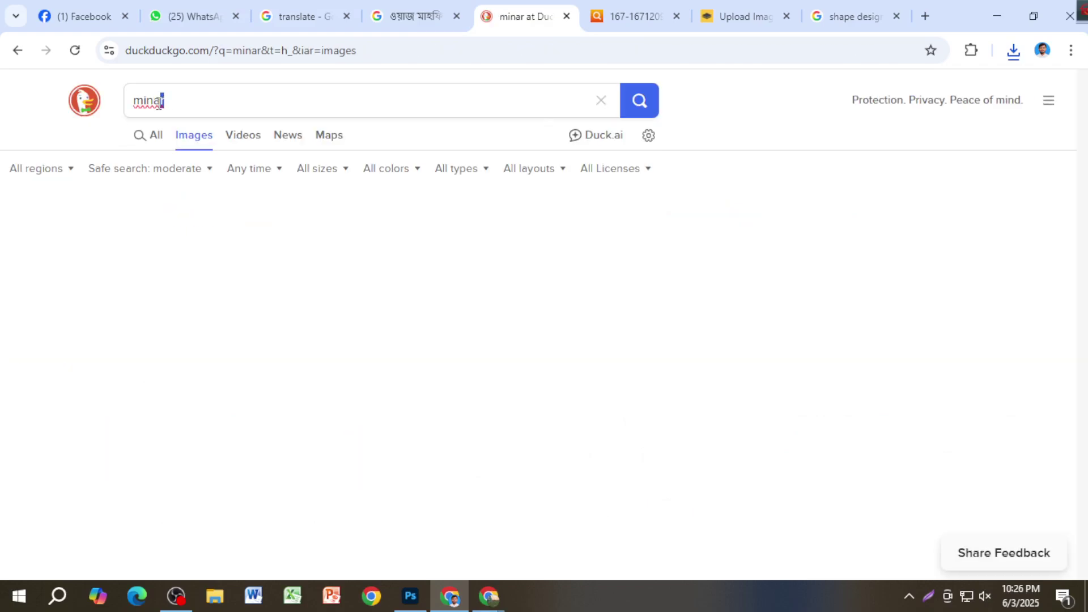
{"action": "left_click", "coordinate": [159, 102]}
{"action": "key", "text": "BackSpace"}
{"action": "type", "text": "e"}
{"action": "key", "text": "Return"}
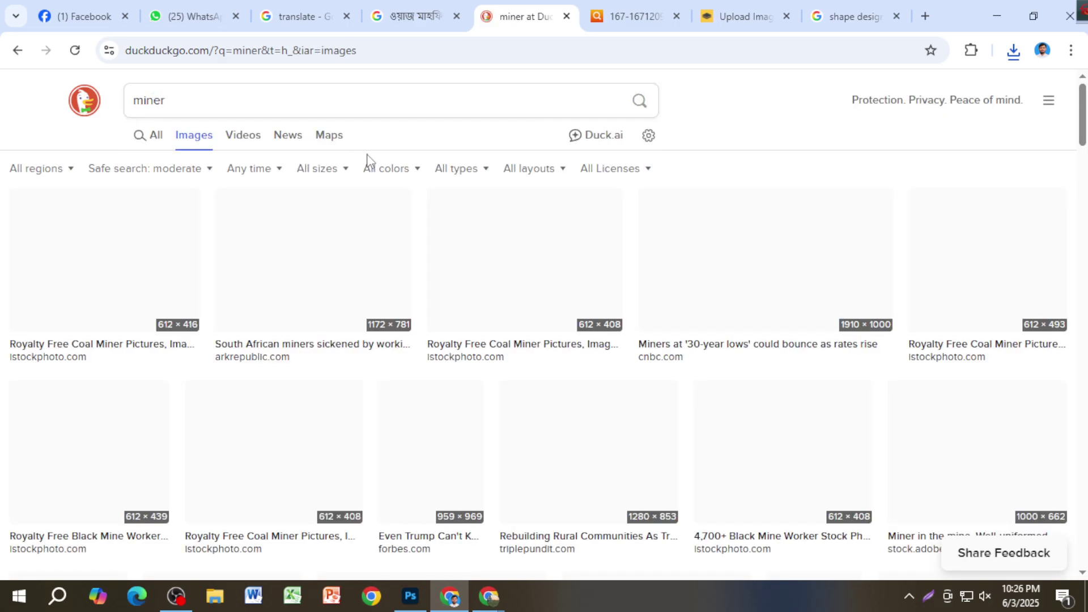
Step: Search images for 'masjid minar png' and browse the minaret results
{"action": "left_click", "coordinate": [203, 103]}
{"action": "type", "text": "mosji"}
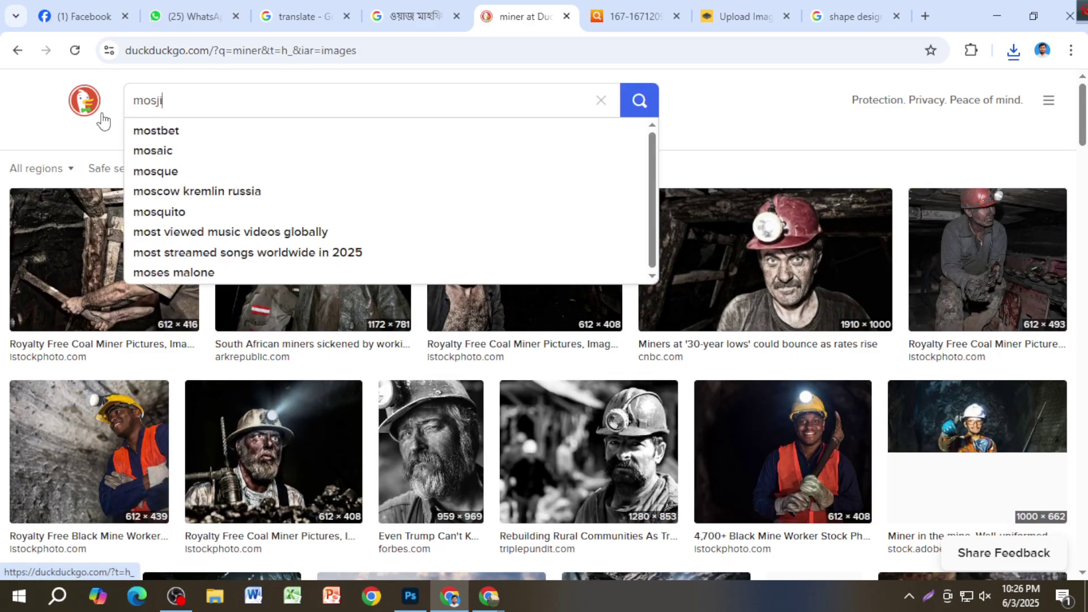
{"action": "type", "text": "d mi"}
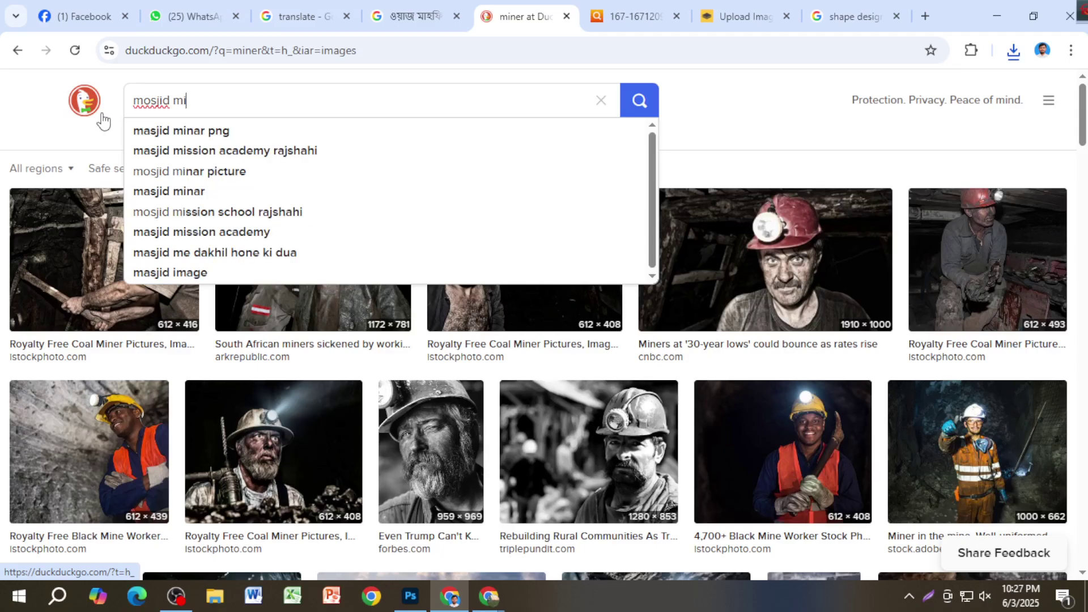
{"action": "type", "text": "nar"}
{"action": "key", "text": "Down"}
{"action": "key", "text": "Return"}
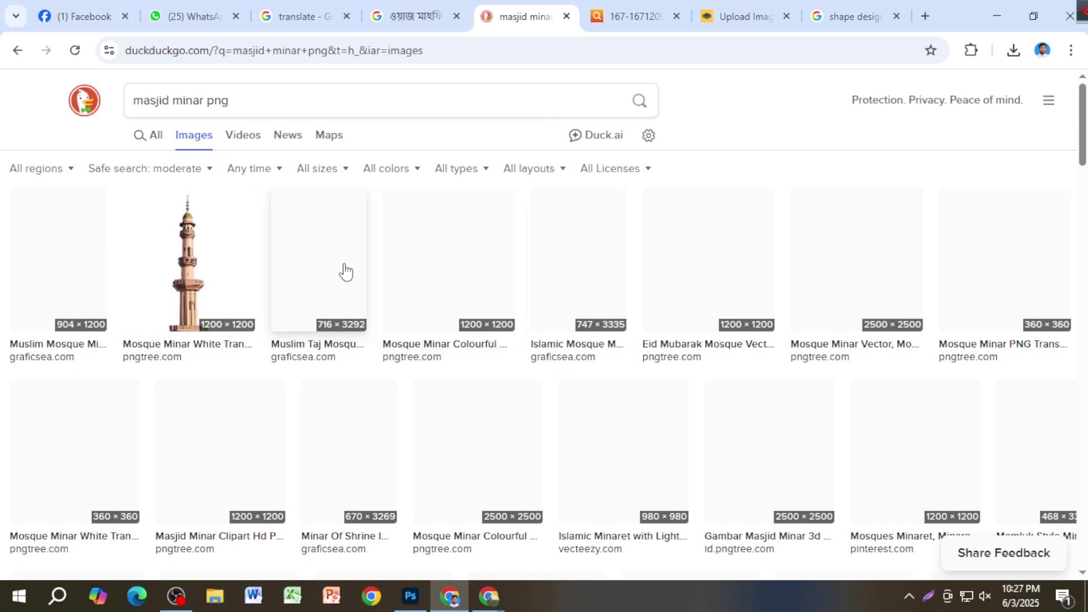
{"action": "left_click", "coordinate": [259, 97]}
{"action": "key", "text": "ctrl+c"}
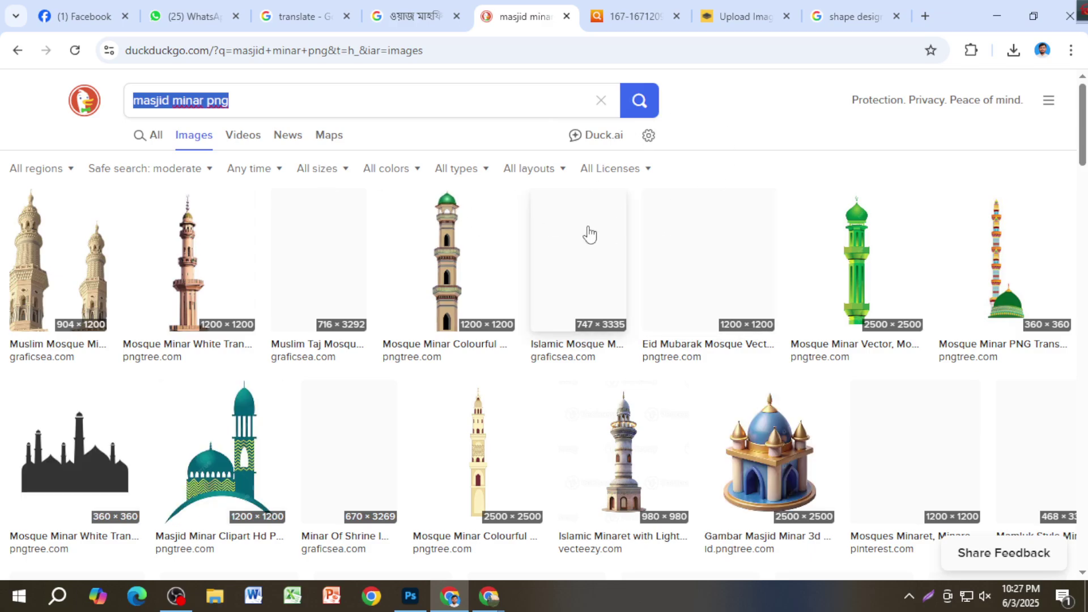
{"action": "scroll", "coordinate": [525, 311], "scroll_direction": "down", "scroll_amount": 4}
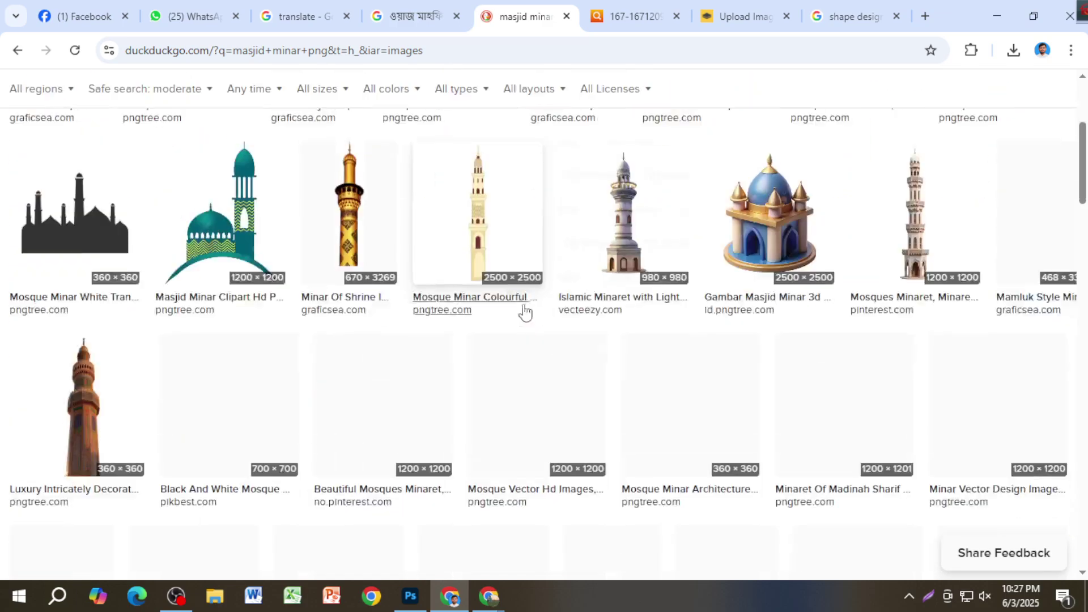
{"action": "scroll", "coordinate": [325, 356], "scroll_direction": "down", "scroll_amount": 4}
{"action": "scroll", "coordinate": [394, 356], "scroll_direction": "down", "scroll_amount": 3}
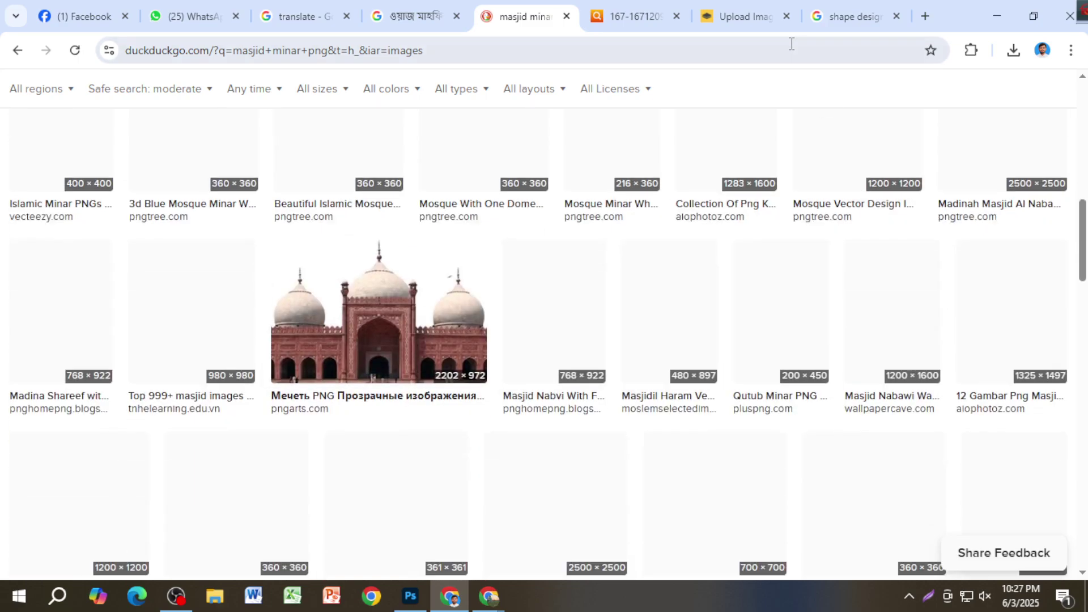
Step: Search Google for 'masjid minar png' in a new tab and show image results
{"action": "left_click", "coordinate": [924, 16]}
{"action": "key", "text": "ctrl+v"}
{"action": "key", "text": "Return"}
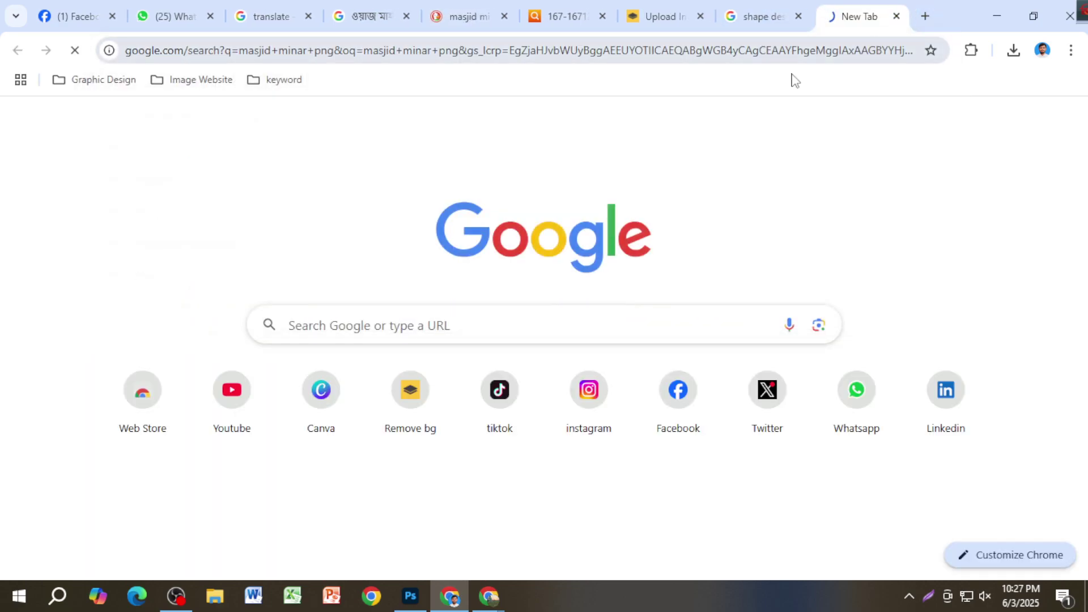
{"action": "scroll", "coordinate": [566, 284], "scroll_direction": "down", "scroll_amount": 5}
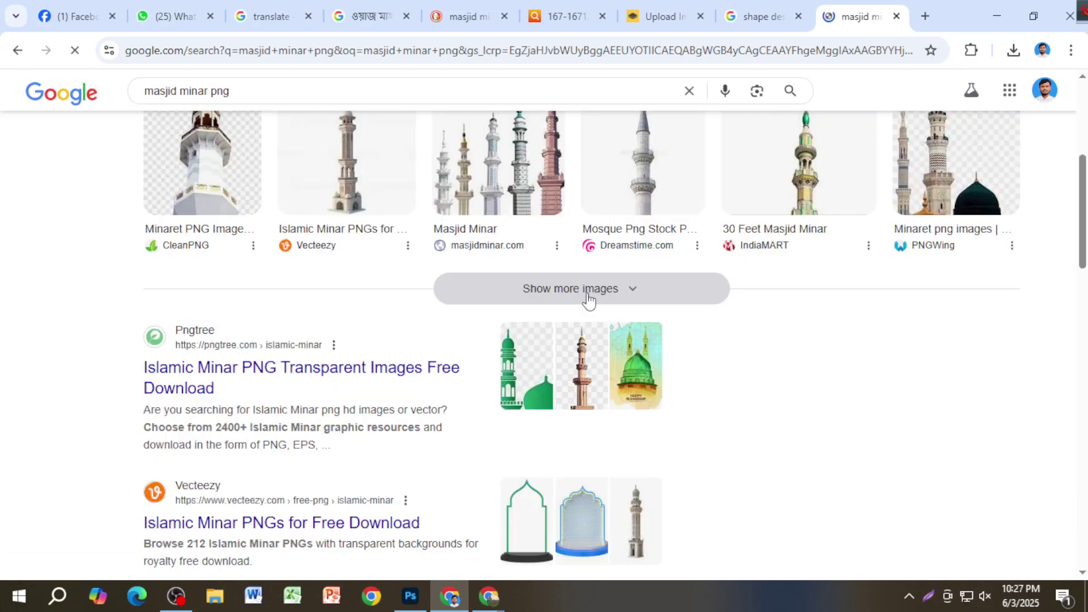
{"action": "scroll", "coordinate": [421, 278], "scroll_direction": "up", "scroll_amount": 5}
{"action": "left_click", "coordinate": [192, 159]}
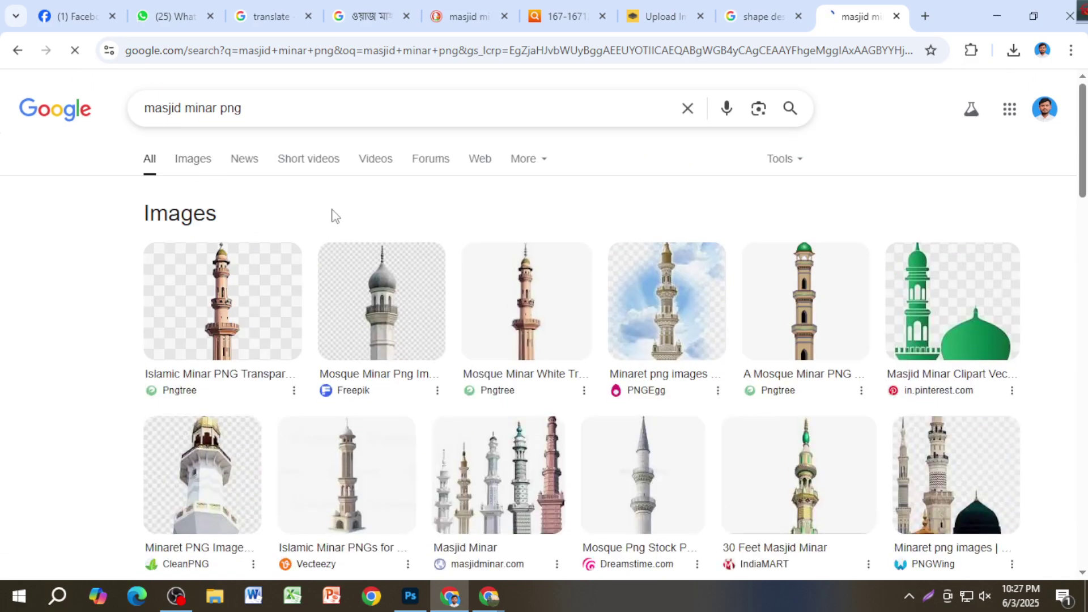
Step: Browse the minaret image results and open one result in a new tab
{"action": "scroll", "coordinate": [525, 267], "scroll_direction": "down", "scroll_amount": 4}
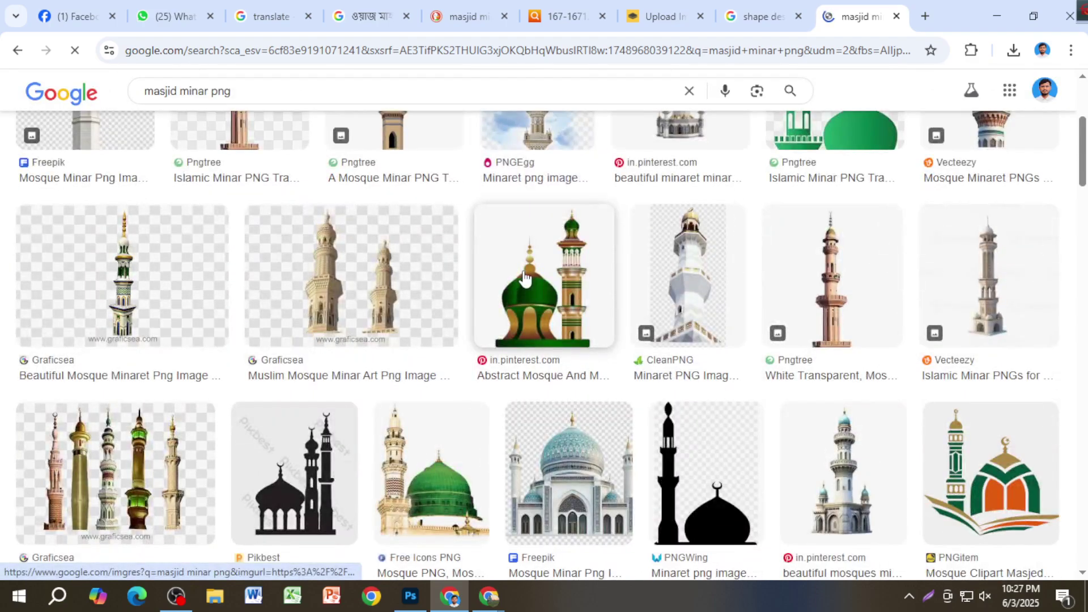
{"action": "scroll", "coordinate": [525, 278], "scroll_direction": "down", "scroll_amount": 4}
{"action": "scroll", "coordinate": [595, 301], "scroll_direction": "down", "scroll_amount": 4}
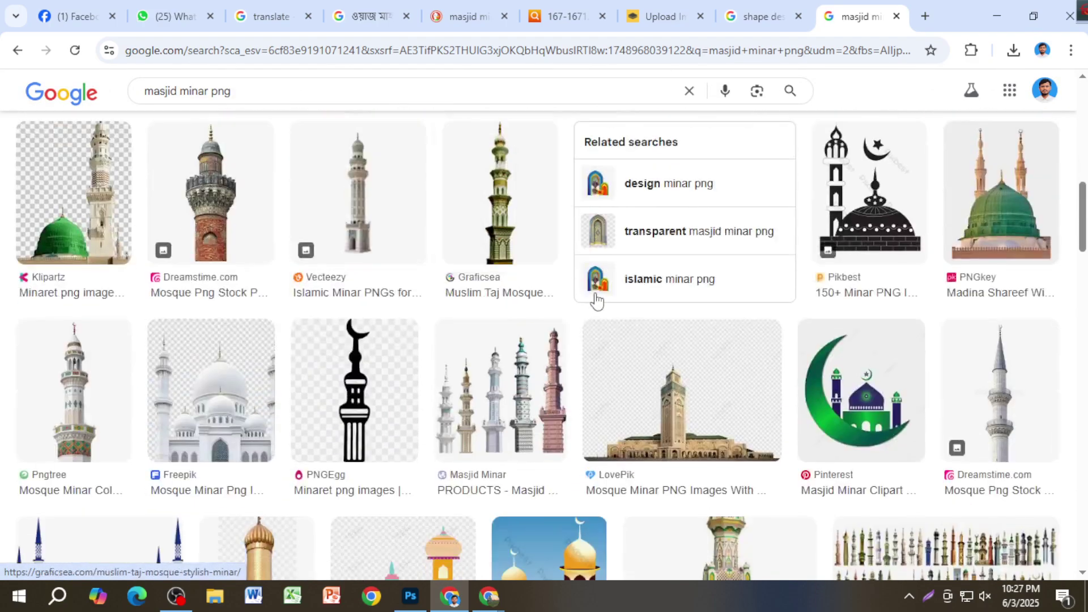
{"action": "scroll", "coordinate": [576, 287], "scroll_direction": "down", "scroll_amount": 3}
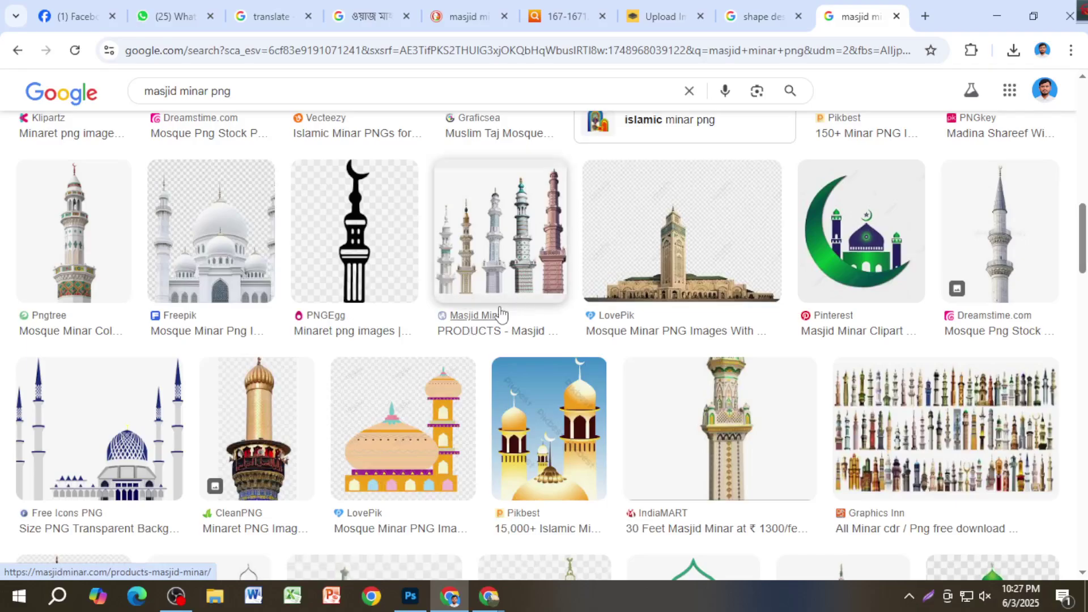
{"action": "scroll", "coordinate": [482, 380], "scroll_direction": "down", "scroll_amount": 5}
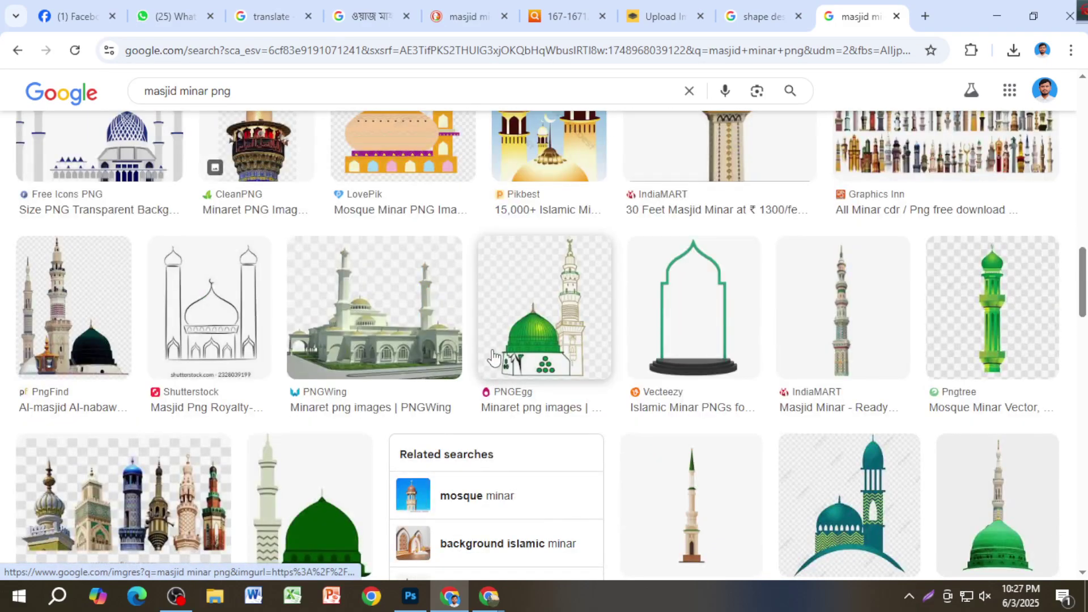
{"action": "scroll", "coordinate": [493, 365], "scroll_direction": "down", "scroll_amount": 4}
{"action": "scroll", "coordinate": [975, 343], "scroll_direction": "up", "scroll_amount": 4}
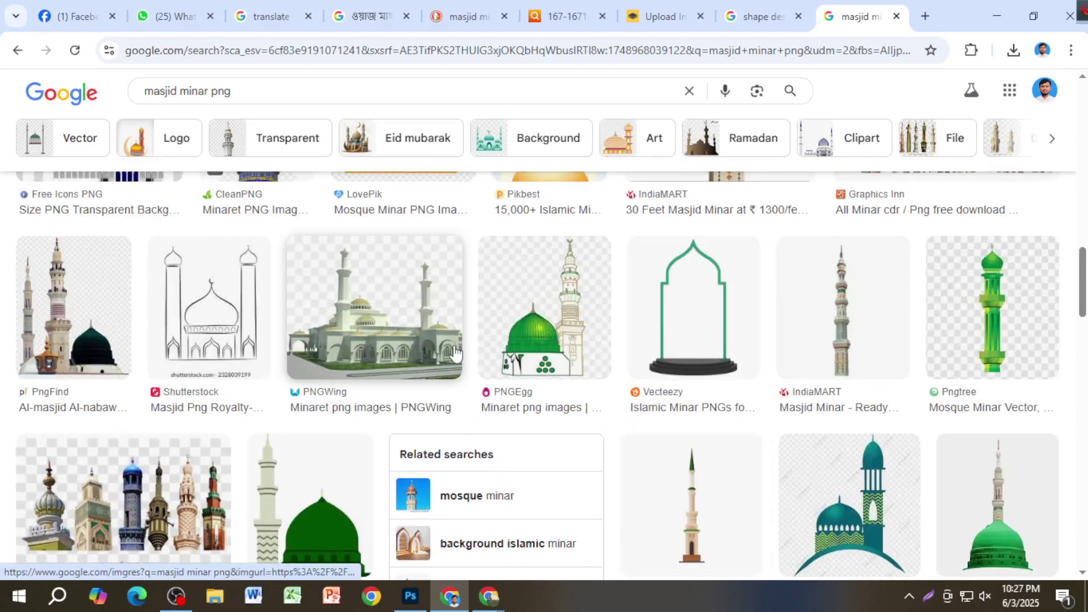
{"action": "scroll", "coordinate": [569, 372], "scroll_direction": "down", "scroll_amount": 7}
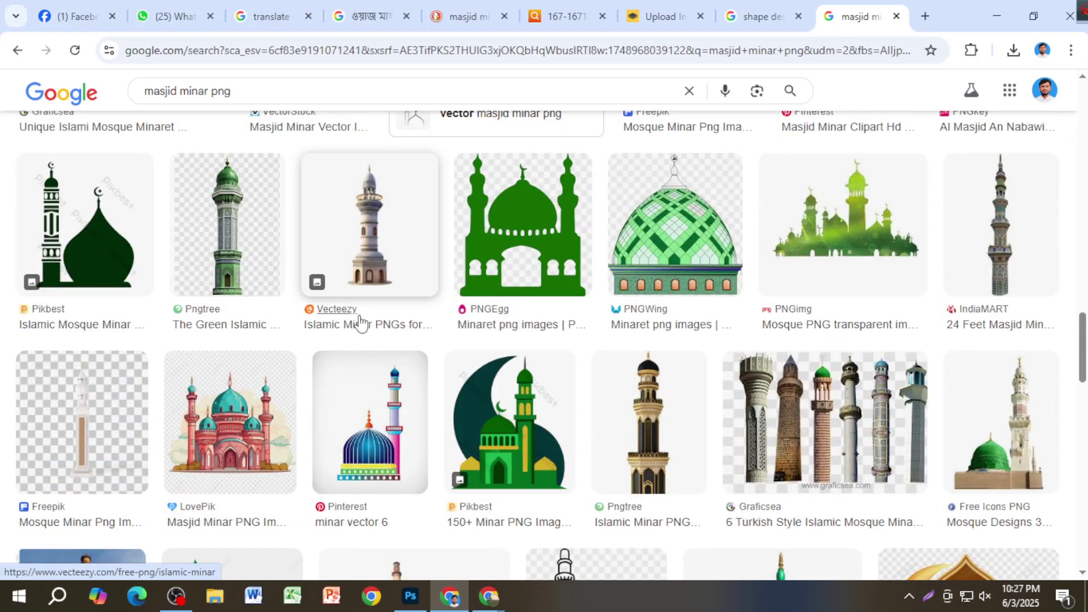
{"action": "scroll", "coordinate": [361, 332], "scroll_direction": "down", "scroll_amount": 5}
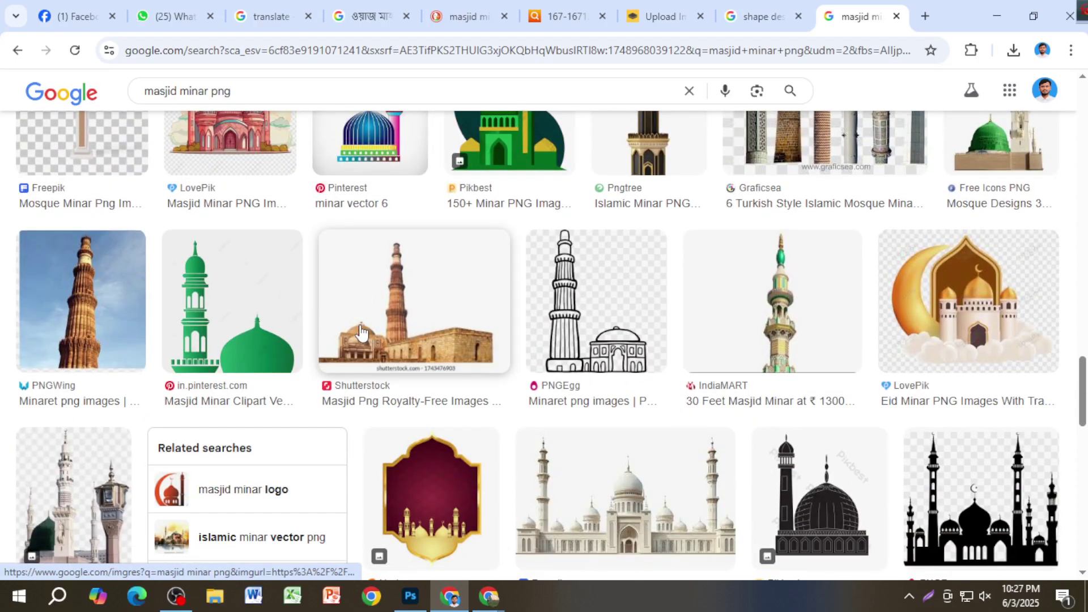
{"action": "scroll", "coordinate": [361, 335], "scroll_direction": "down", "scroll_amount": 4}
{"action": "scroll", "coordinate": [600, 378], "scroll_direction": "up", "scroll_amount": 2}
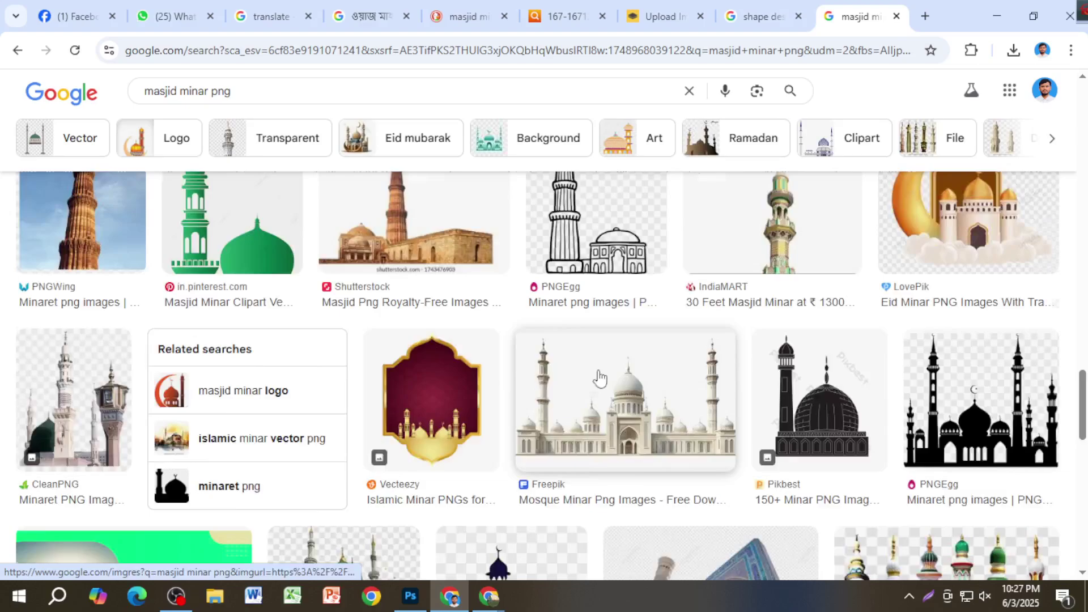
{"action": "scroll", "coordinate": [600, 378], "scroll_direction": "up", "scroll_amount": 2}
{"action": "scroll", "coordinate": [615, 347], "scroll_direction": "down", "scroll_amount": 7}
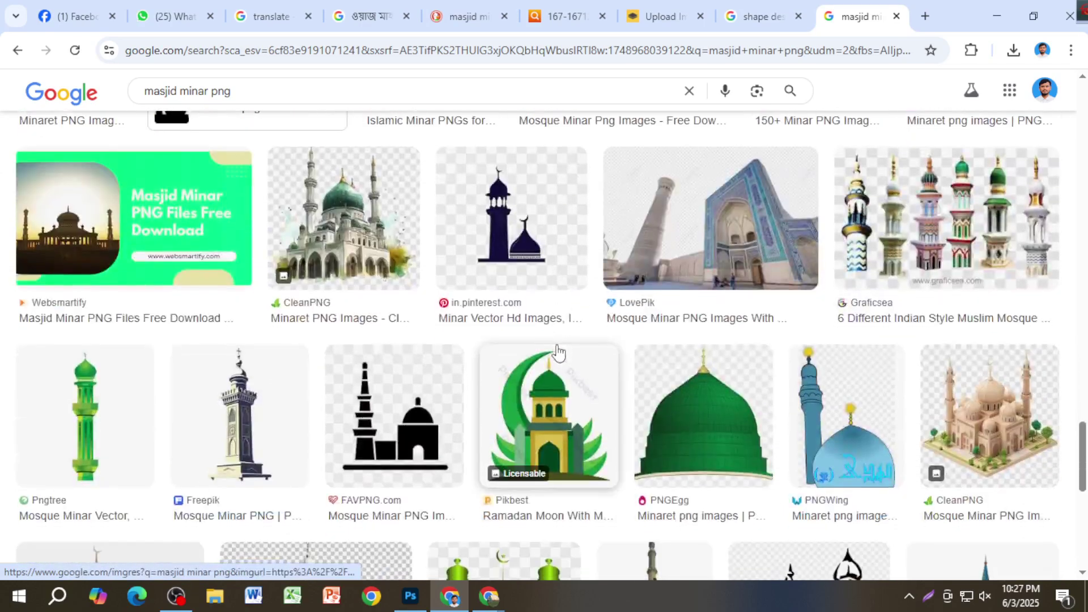
{"action": "scroll", "coordinate": [572, 353], "scroll_direction": "down", "scroll_amount": 3}
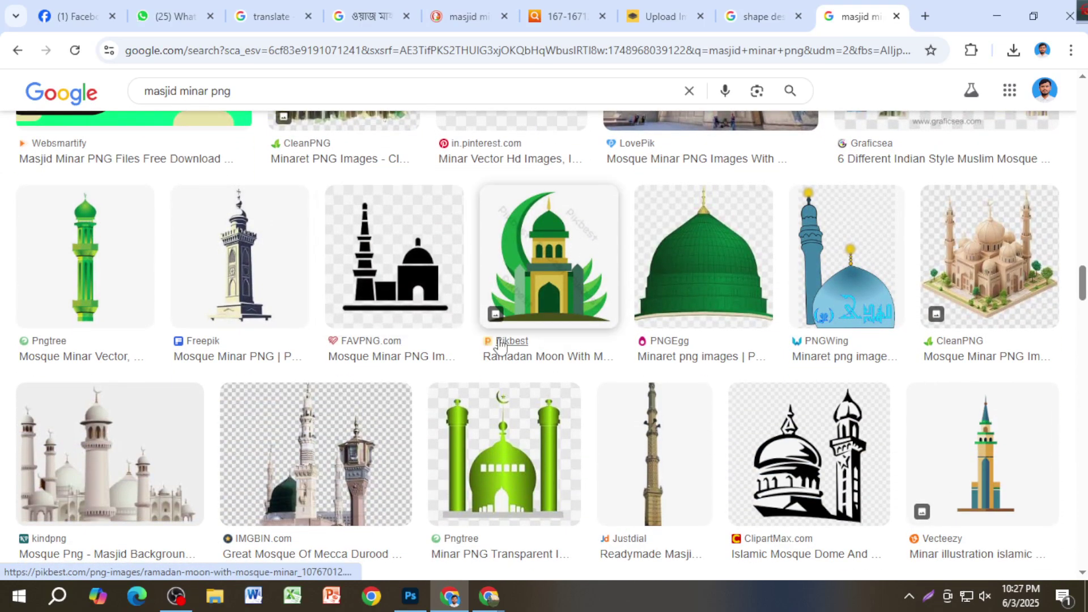
{"action": "middle_click", "coordinate": [119, 295]}
Step: Copy the peach Adobe Stock minaret image from its enlarged preview
{"action": "scroll", "coordinate": [397, 351], "scroll_direction": "down", "scroll_amount": 9}
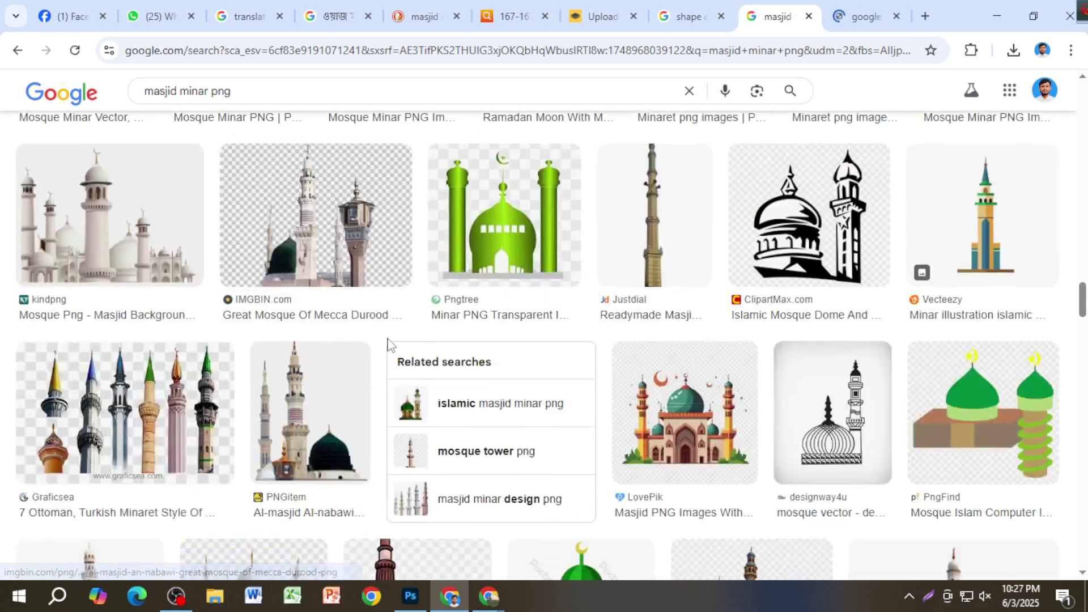
{"action": "scroll", "coordinate": [444, 359], "scroll_direction": "down", "scroll_amount": 5}
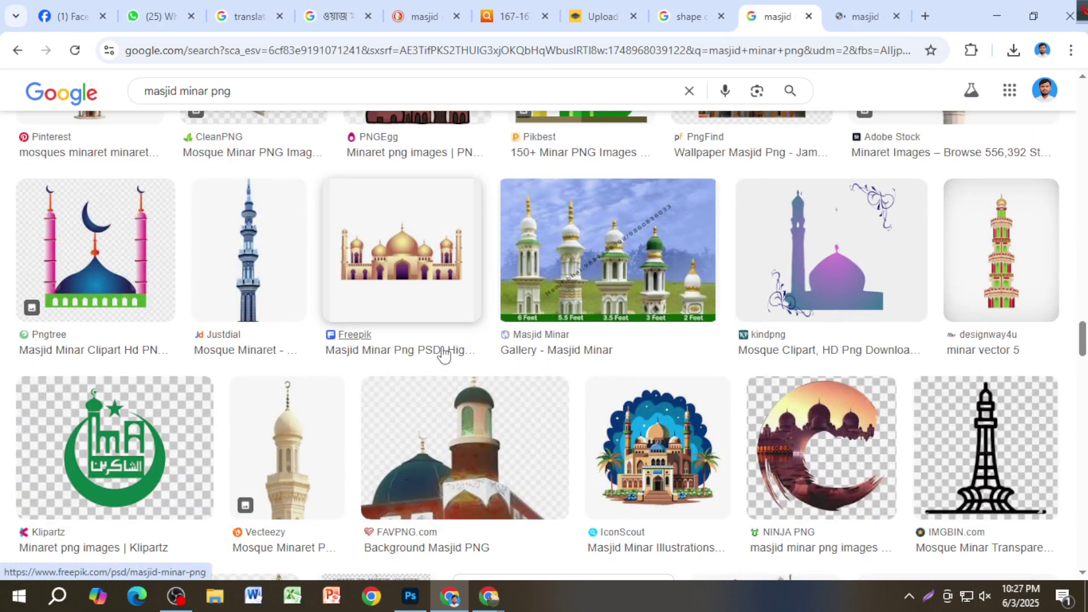
{"action": "scroll", "coordinate": [444, 354], "scroll_direction": "down", "scroll_amount": 7}
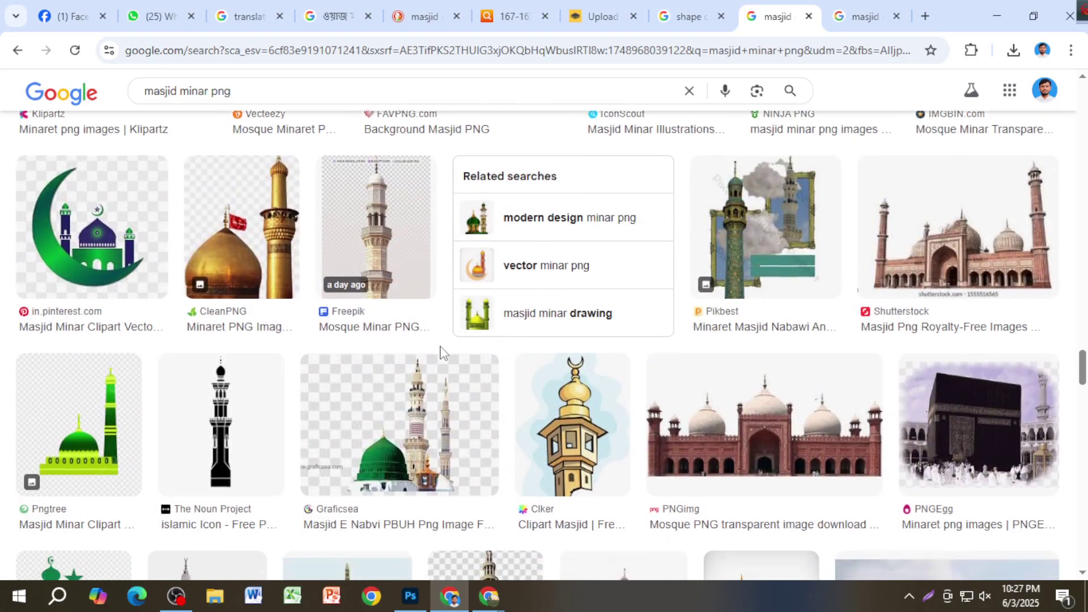
{"action": "scroll", "coordinate": [431, 350], "scroll_direction": "down", "scroll_amount": 4}
{"action": "scroll", "coordinate": [418, 347], "scroll_direction": "down", "scroll_amount": 3}
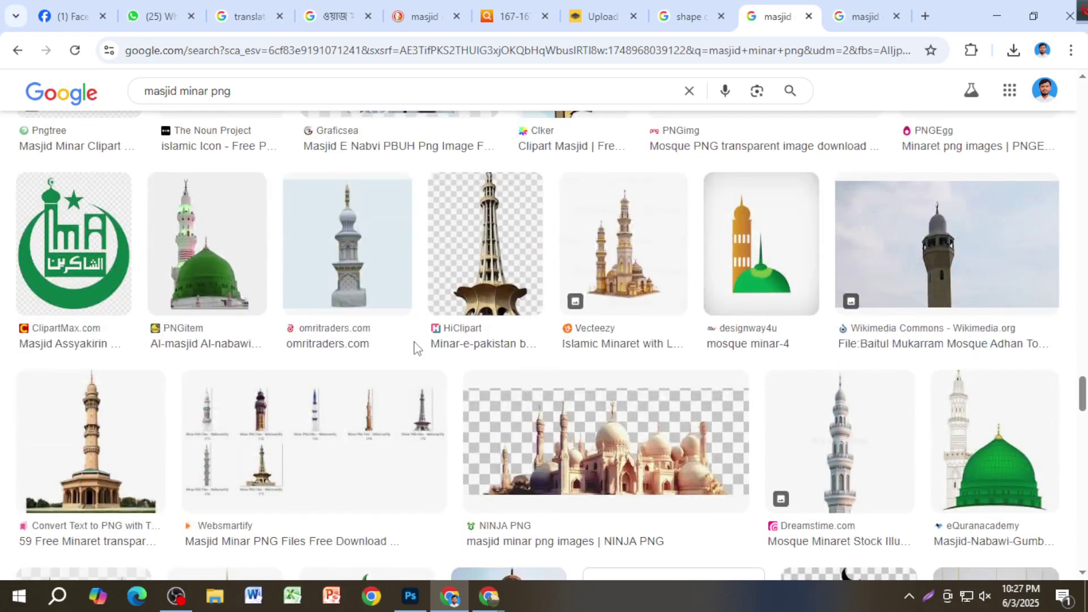
{"action": "scroll", "coordinate": [416, 347], "scroll_direction": "down", "scroll_amount": 7}
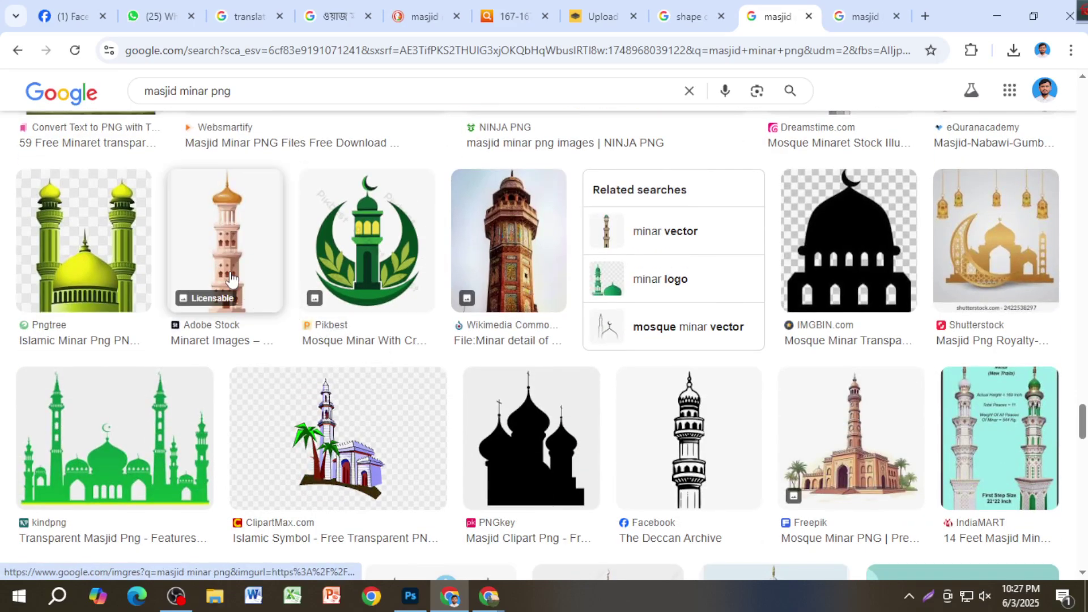
{"action": "left_click", "coordinate": [242, 227]}
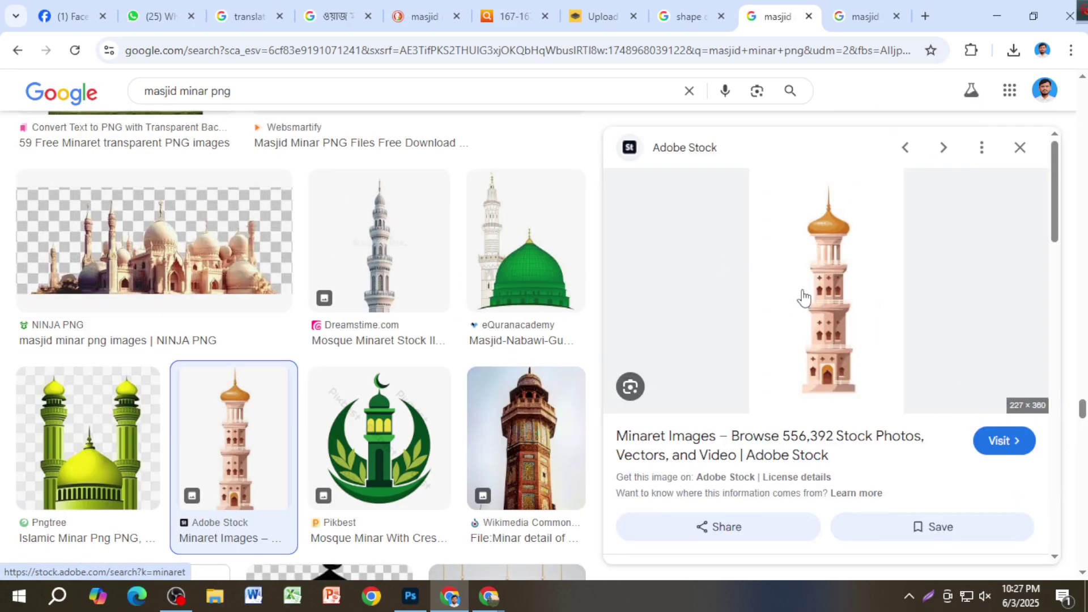
{"action": "right_click", "coordinate": [838, 295]}
{"action": "left_click", "coordinate": [893, 478]}
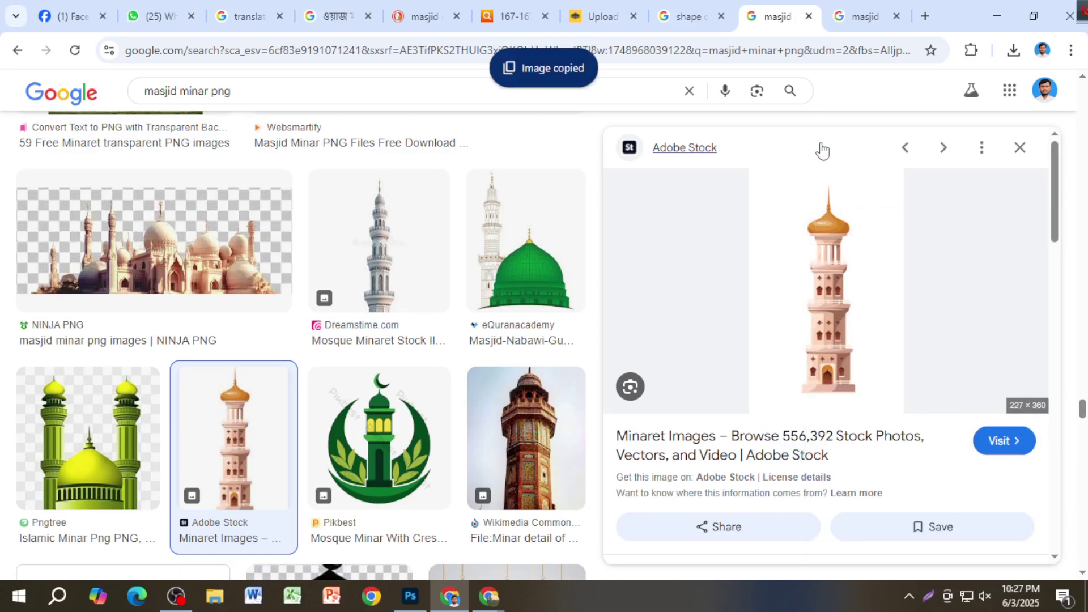
{"action": "left_click", "coordinate": [601, 15]}
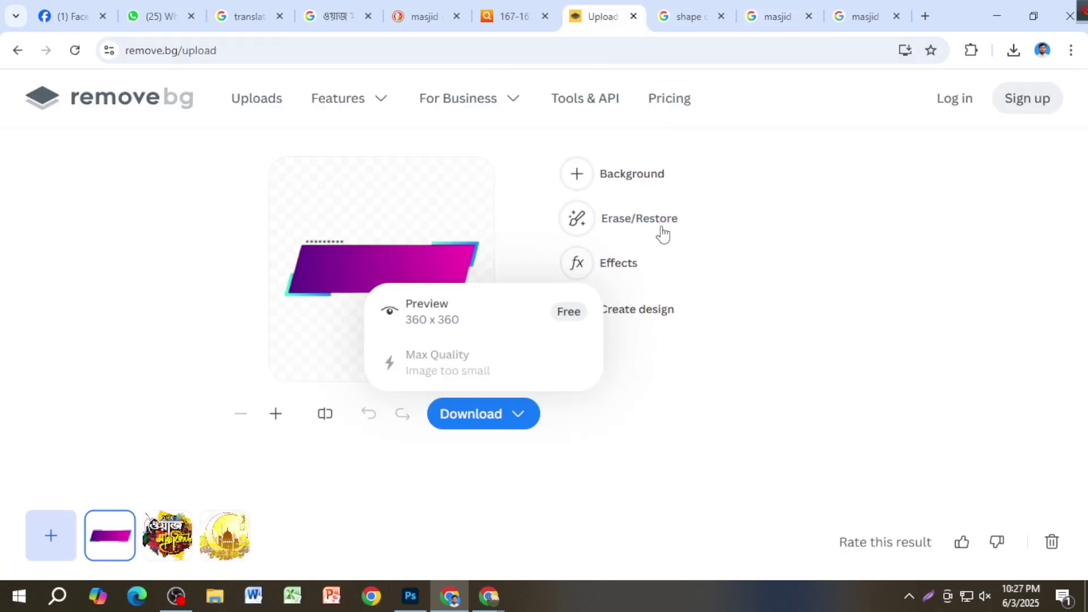
Step: Paste the peach minaret into remove.bg for background removal, checking similar minaret images meanwhile
{"action": "key", "text": "ctrl+v"}
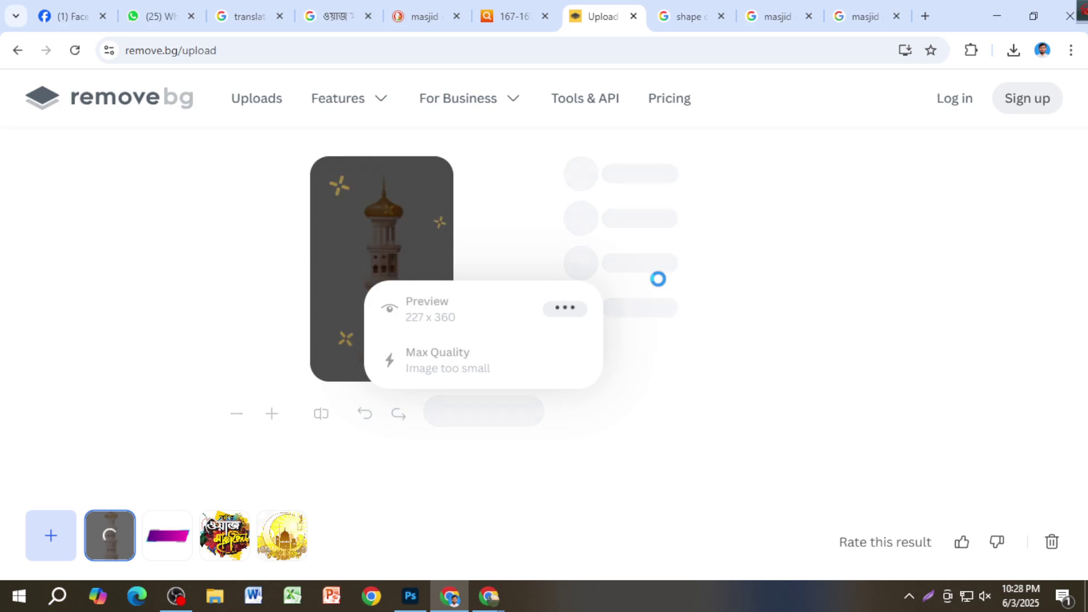
{"action": "left_click", "coordinate": [850, 15]}
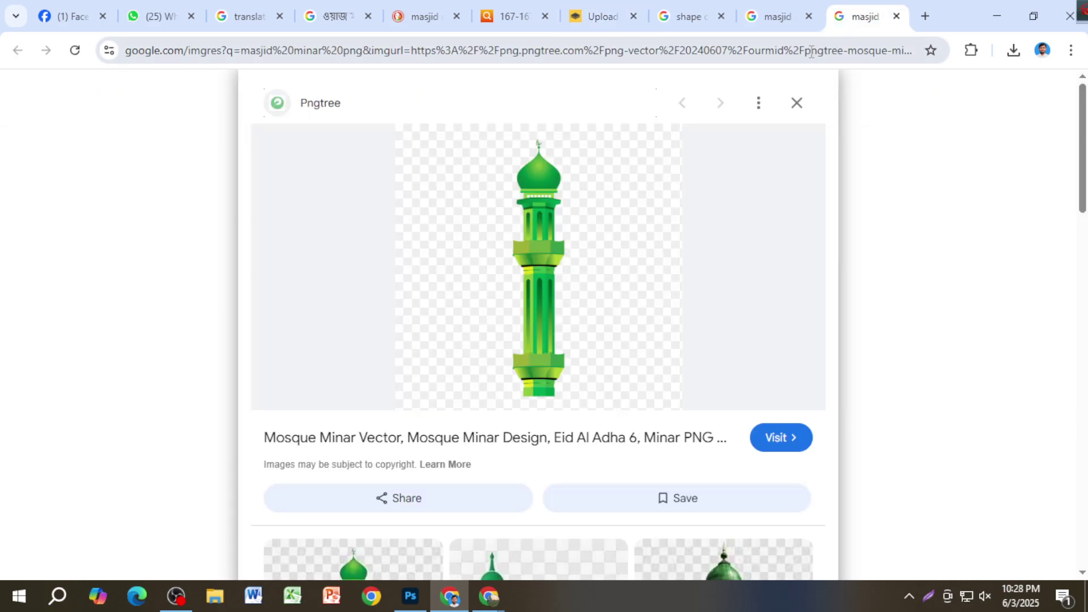
{"action": "scroll", "coordinate": [636, 413], "scroll_direction": "down", "scroll_amount": 7}
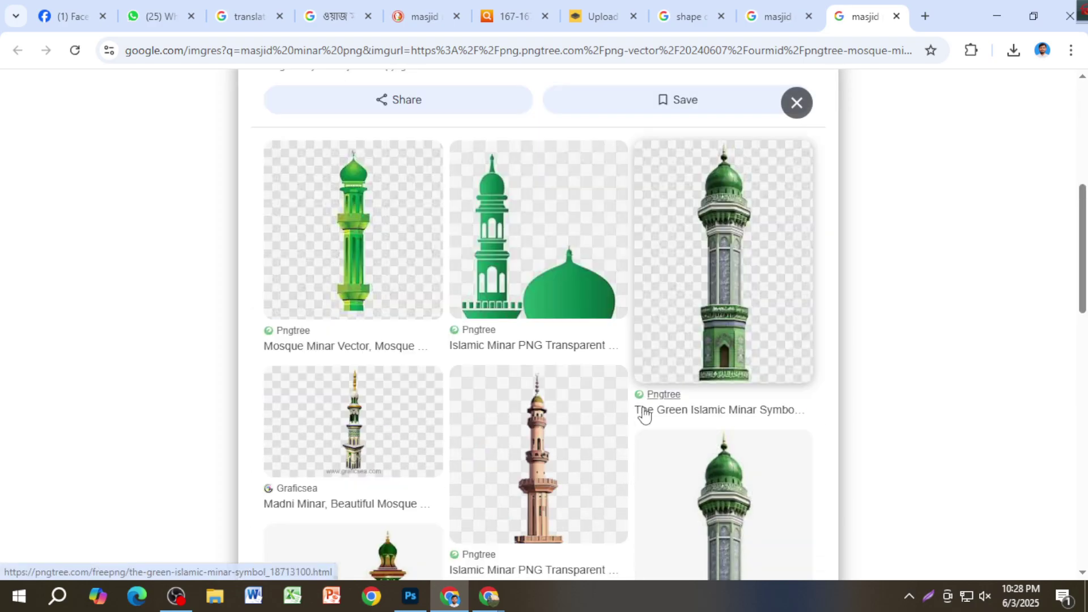
{"action": "scroll", "coordinate": [646, 419], "scroll_direction": "down", "scroll_amount": 5}
{"action": "scroll", "coordinate": [650, 422], "scroll_direction": "down", "scroll_amount": 8}
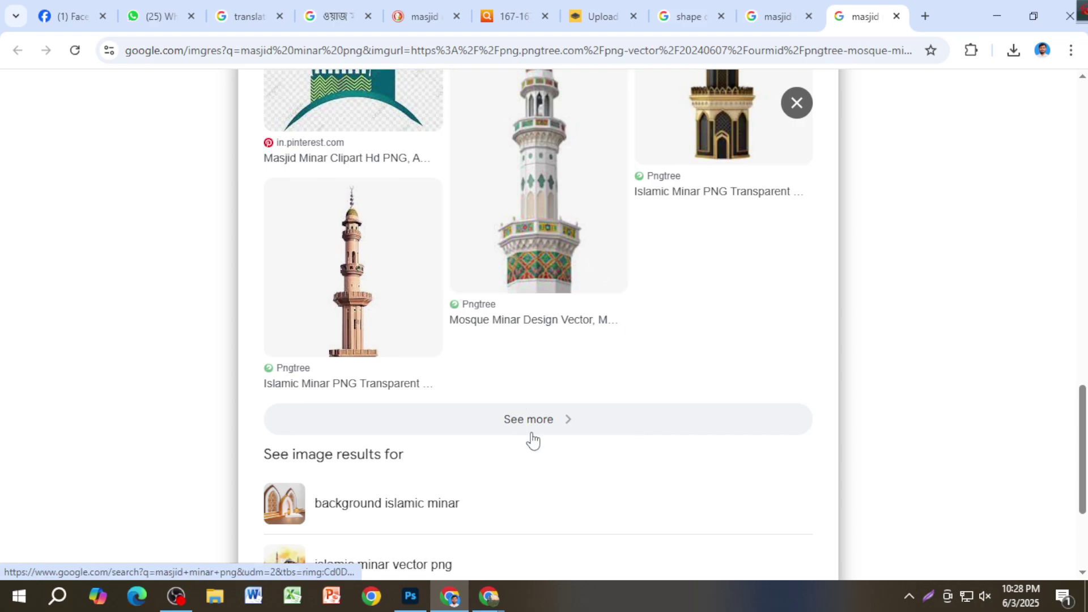
{"action": "left_click", "coordinate": [530, 439]}
{"action": "scroll", "coordinate": [544, 427], "scroll_direction": "down", "scroll_amount": 6}
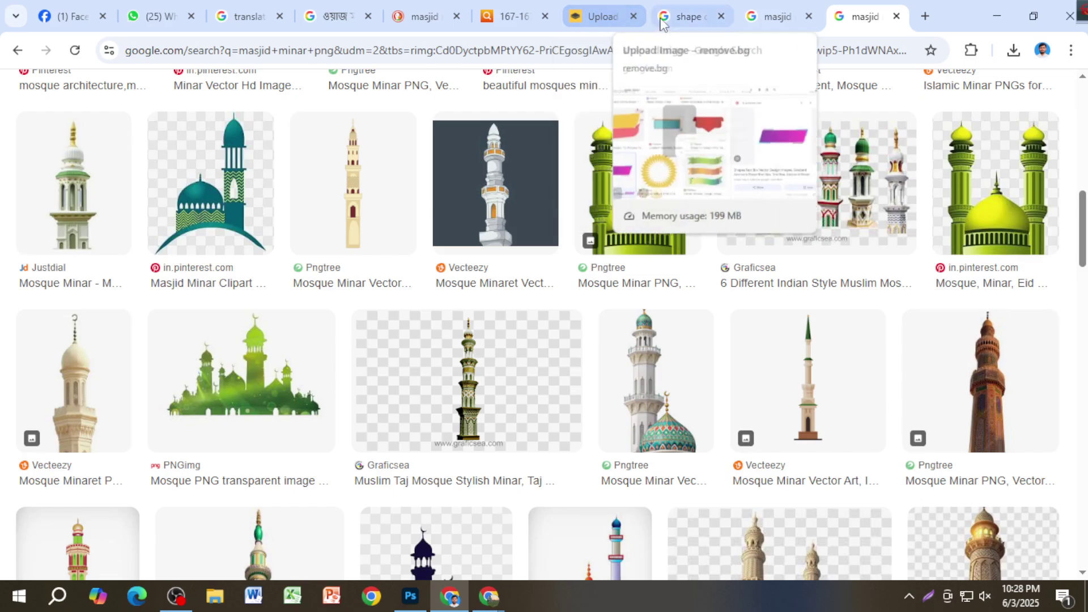
{"action": "left_click", "coordinate": [598, 17]}
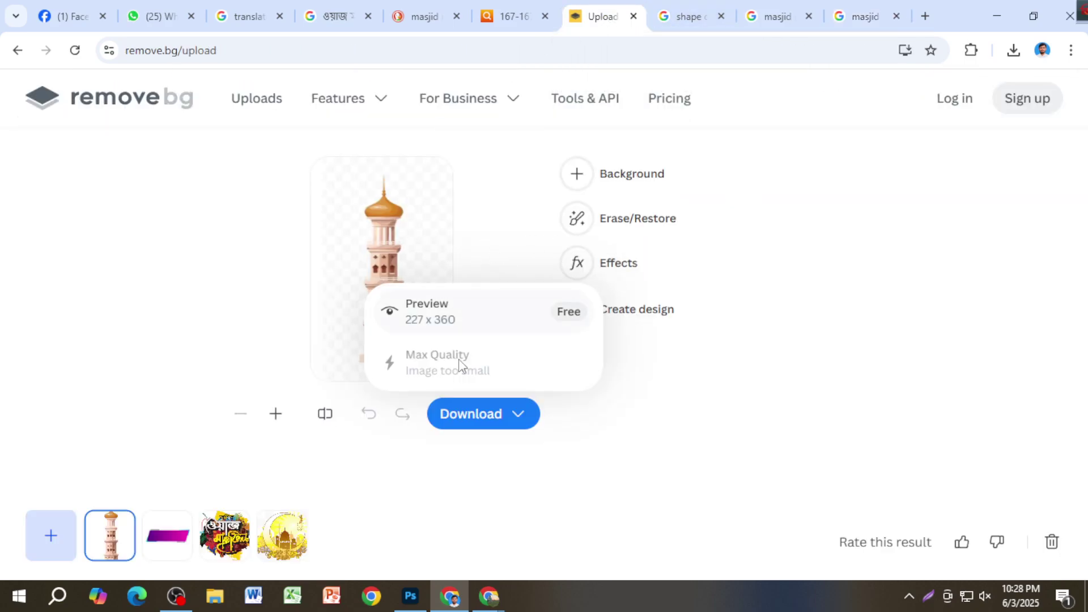
Step: Download the cut-out minaret preview PNG and place it in the Untitled-2 banner
{"action": "left_click", "coordinate": [478, 317]}
{"action": "left_click", "coordinate": [1013, 50]}
{"action": "left_click_drag", "start_coordinate": [883, 90], "coordinate": [332, 348]}
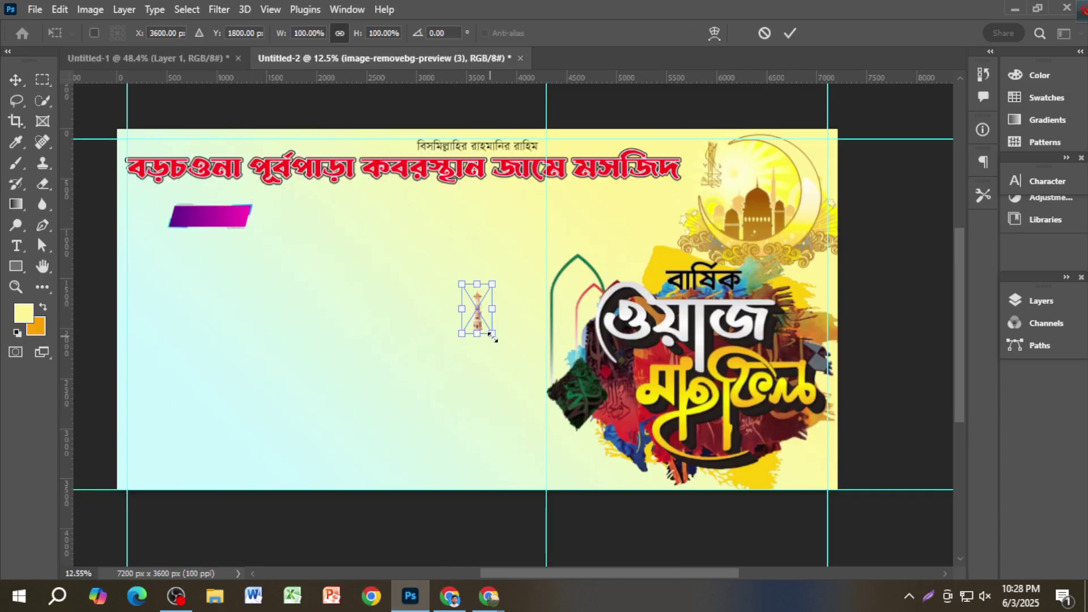
Step: Enlarge the minaret about sixfold and move it to the banner's bottom-left corner
{"action": "left_click_drag", "start_coordinate": [492, 334], "coordinate": [574, 465]}
{"action": "key", "text": "Return"}
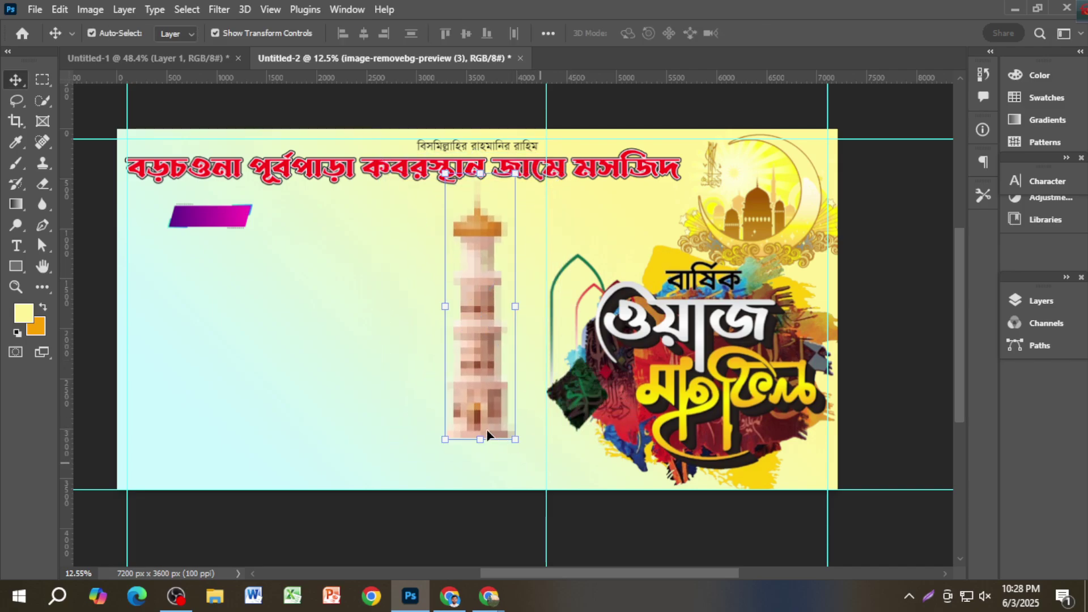
{"action": "left_click_drag", "start_coordinate": [477, 431], "coordinate": [156, 464]}
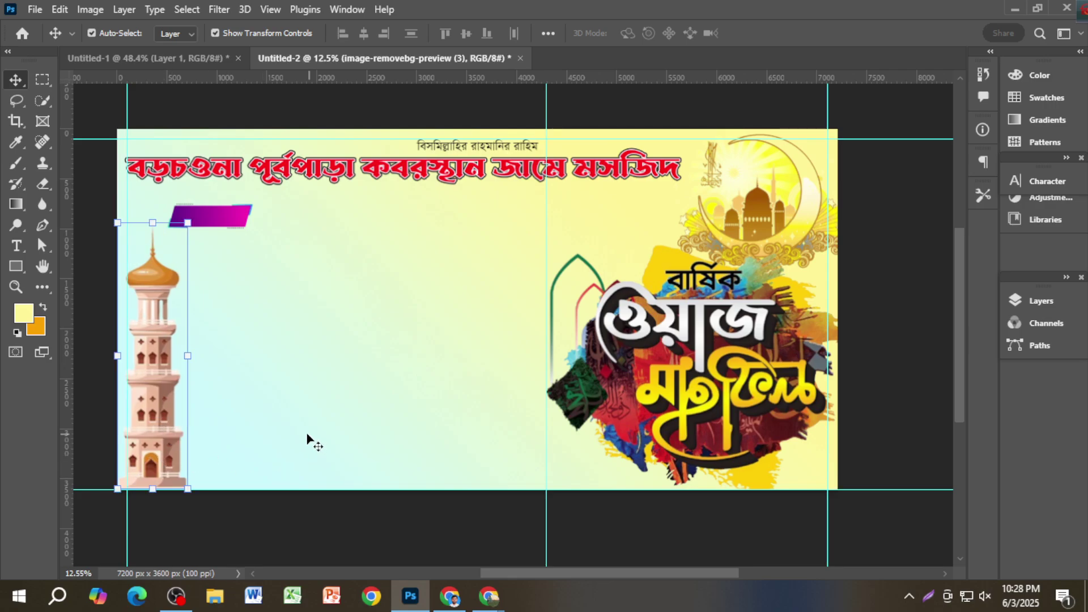
{"action": "left_click", "coordinate": [297, 530]}
{"action": "scroll", "coordinate": [358, 503], "scroll_direction": "down", "scroll_amount": 1}
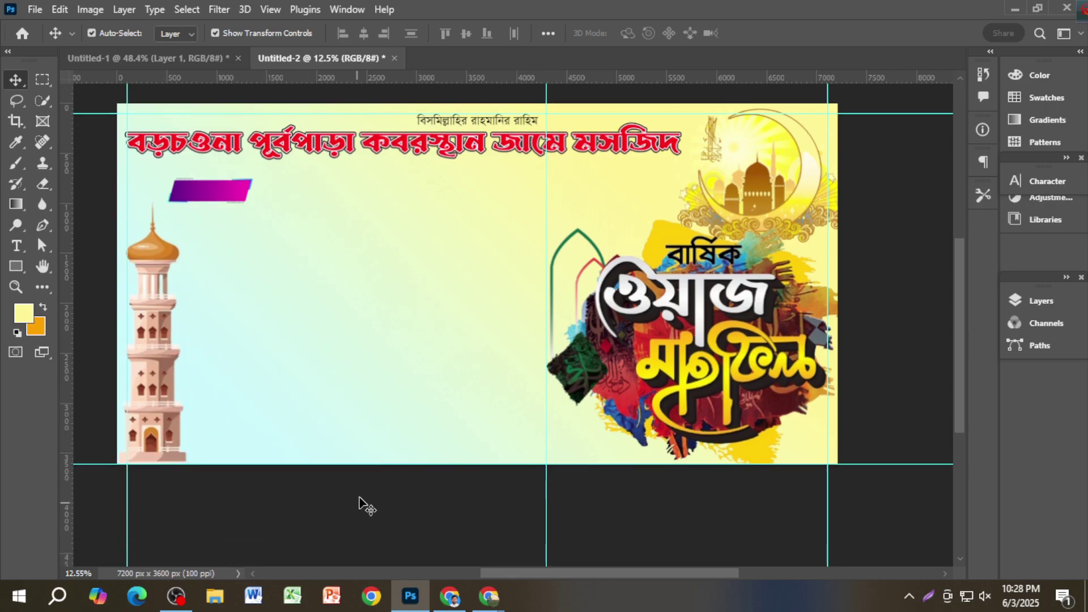
Step: Draw a wide strip along the banner's bottom with #0600ff blue fill and no stroke
{"action": "left_click", "coordinate": [15, 266]}
{"action": "left_click_drag", "start_coordinate": [114, 430], "coordinate": [844, 470]}
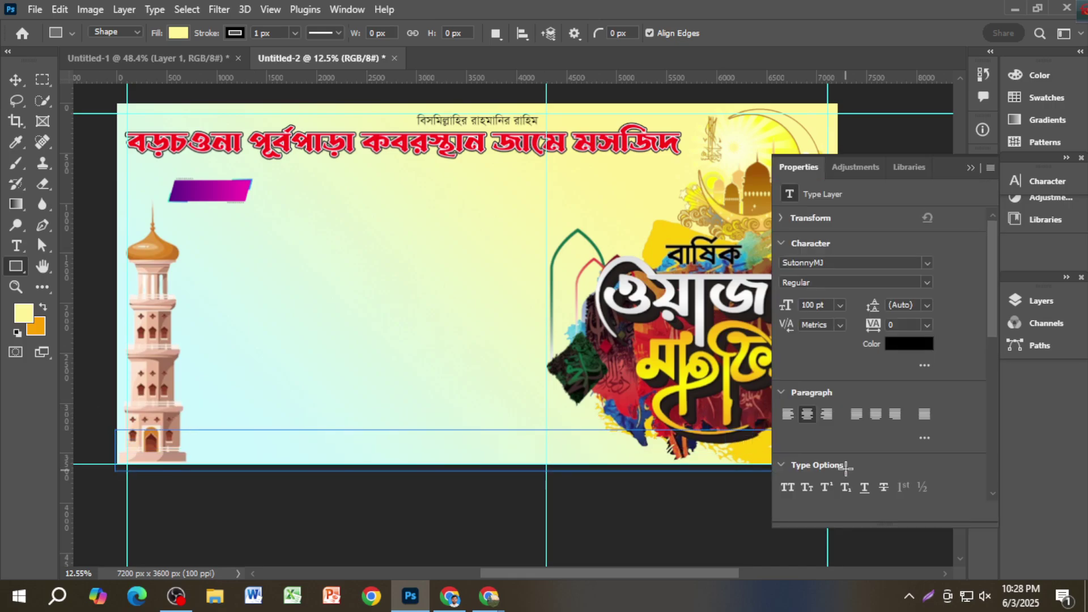
{"action": "left_click", "coordinate": [178, 33]}
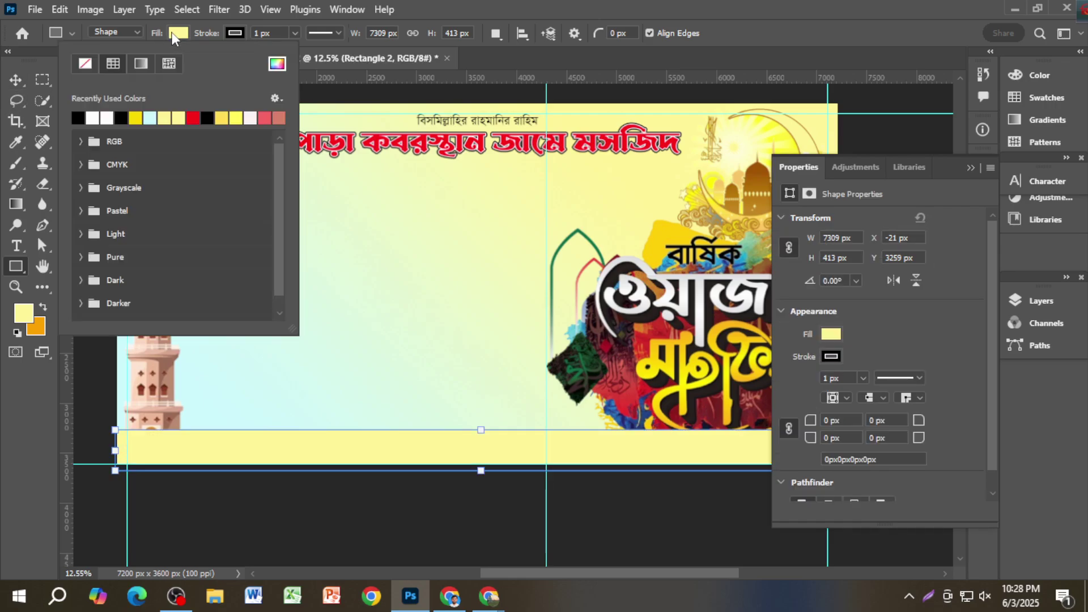
{"action": "left_click", "coordinate": [277, 62]}
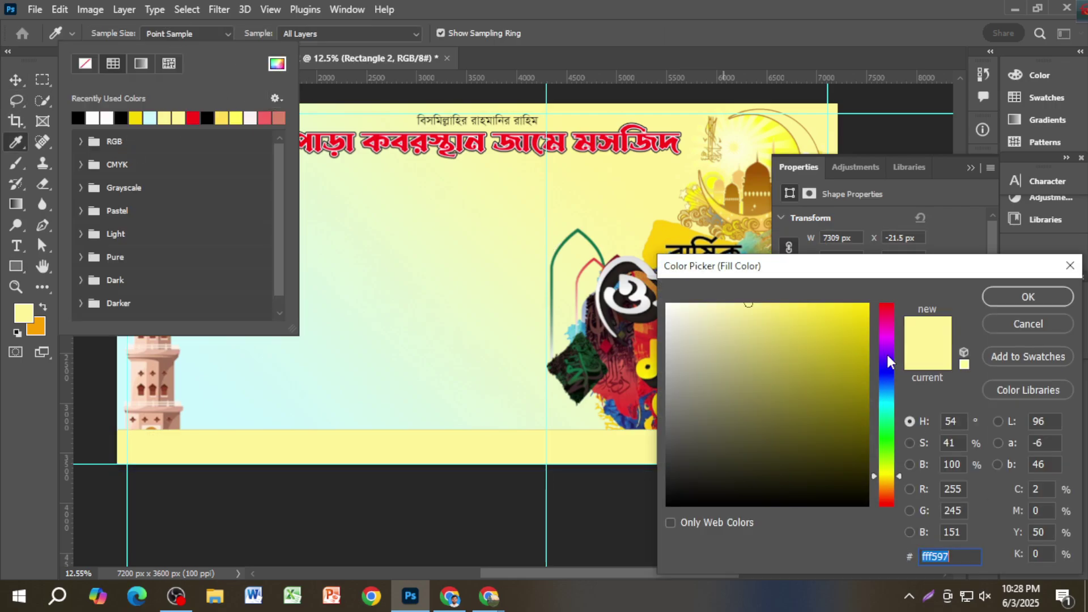
{"action": "left_click", "coordinate": [885, 369]}
{"action": "left_click", "coordinate": [867, 304]}
{"action": "left_click", "coordinate": [1003, 301]}
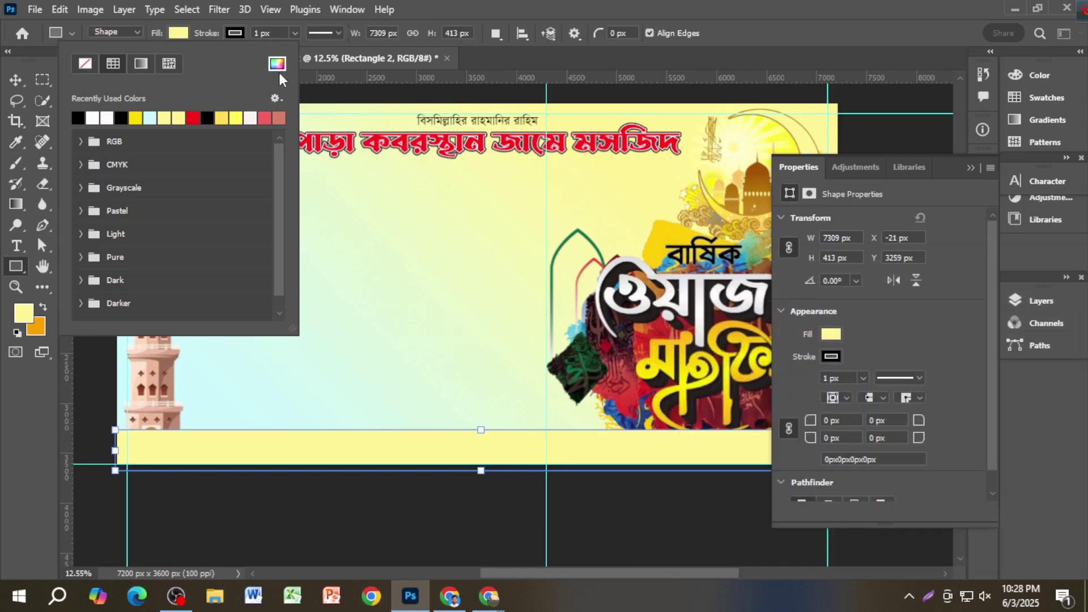
{"action": "left_click", "coordinate": [141, 64]}
Step: Scale the blue strip to about 108%, extending it left, then raise the minaret
{"action": "key", "text": "v"}
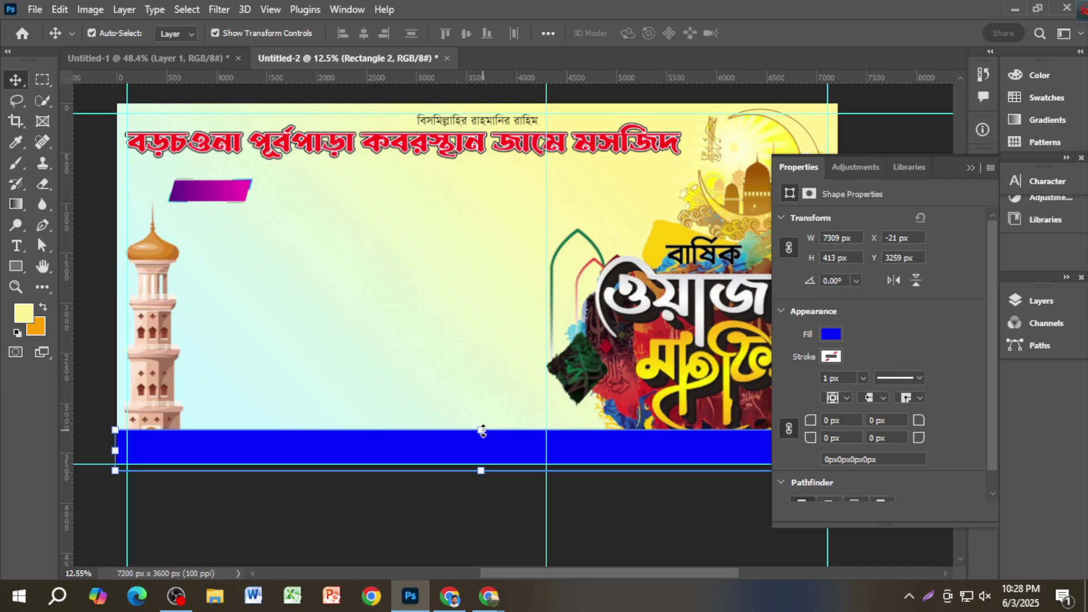
{"action": "left_click_drag", "start_coordinate": [483, 431], "coordinate": [482, 428]}
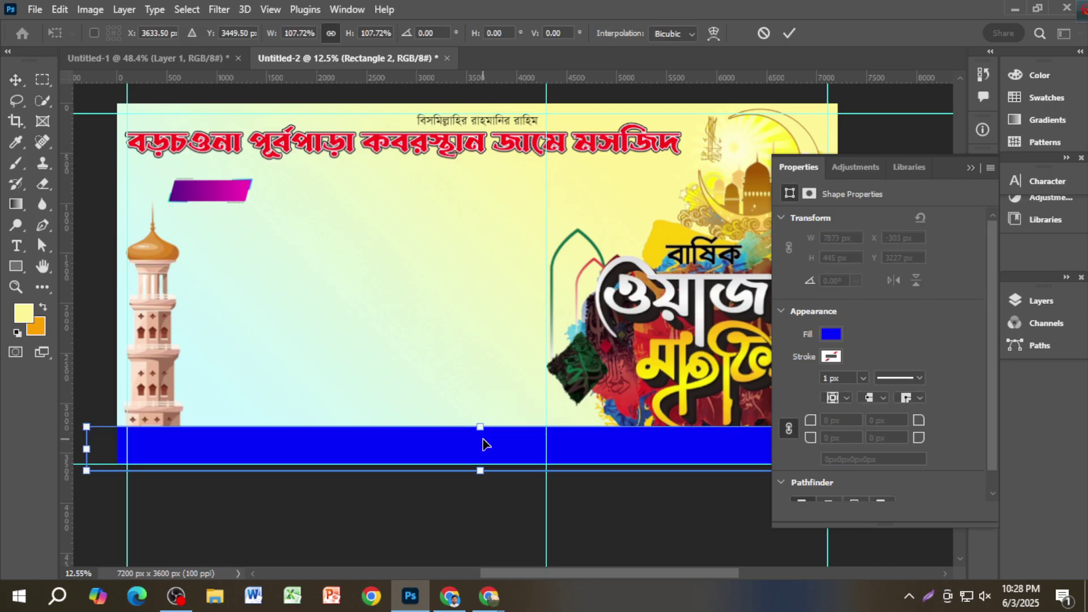
{"action": "key", "text": "Return"}
{"action": "left_click", "coordinate": [474, 514]}
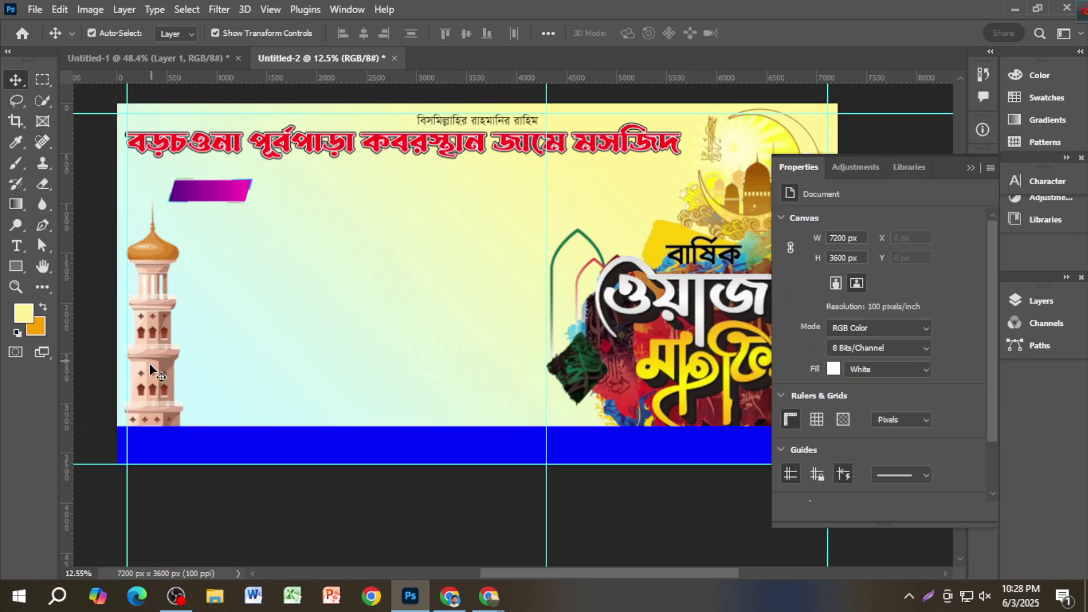
{"action": "left_click_drag", "start_coordinate": [154, 372], "coordinate": [154, 352]}
Step: Resize the minaret and shift it into place on the blue strip
{"action": "left_click_drag", "start_coordinate": [116, 161], "coordinate": [249, 164]}
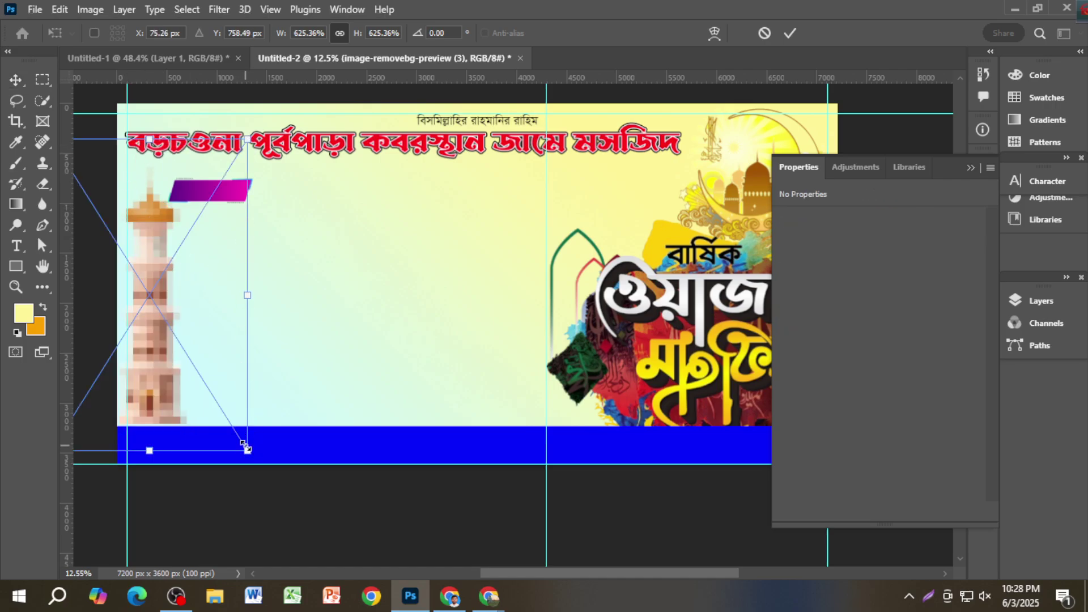
{"action": "left_click_drag", "start_coordinate": [244, 445], "coordinate": [233, 432]}
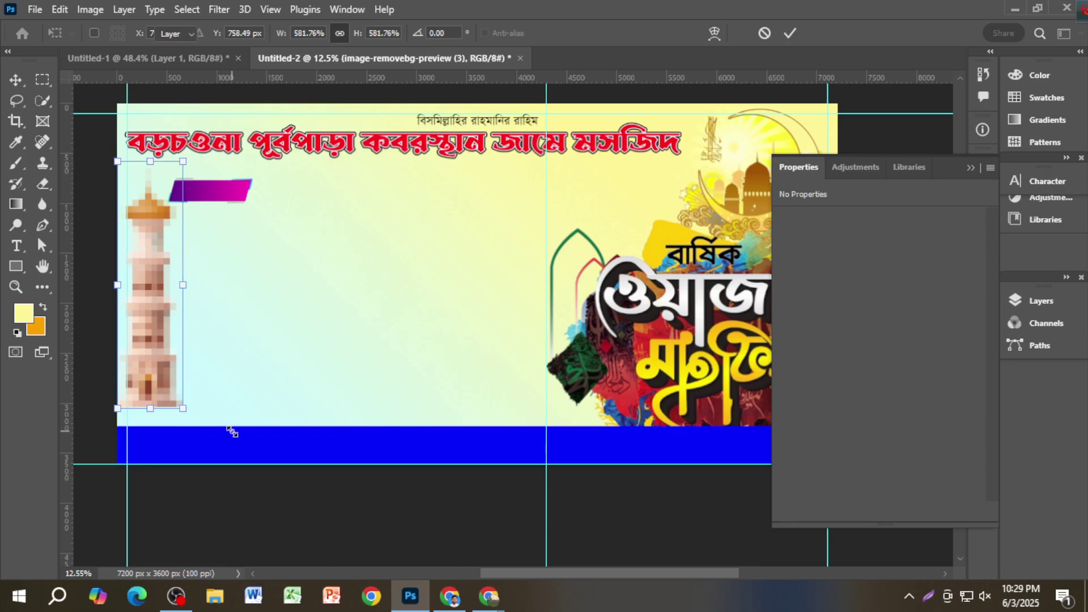
{"action": "key", "text": "Return"}
{"action": "left_click_drag", "start_coordinate": [179, 387], "coordinate": [185, 404]}
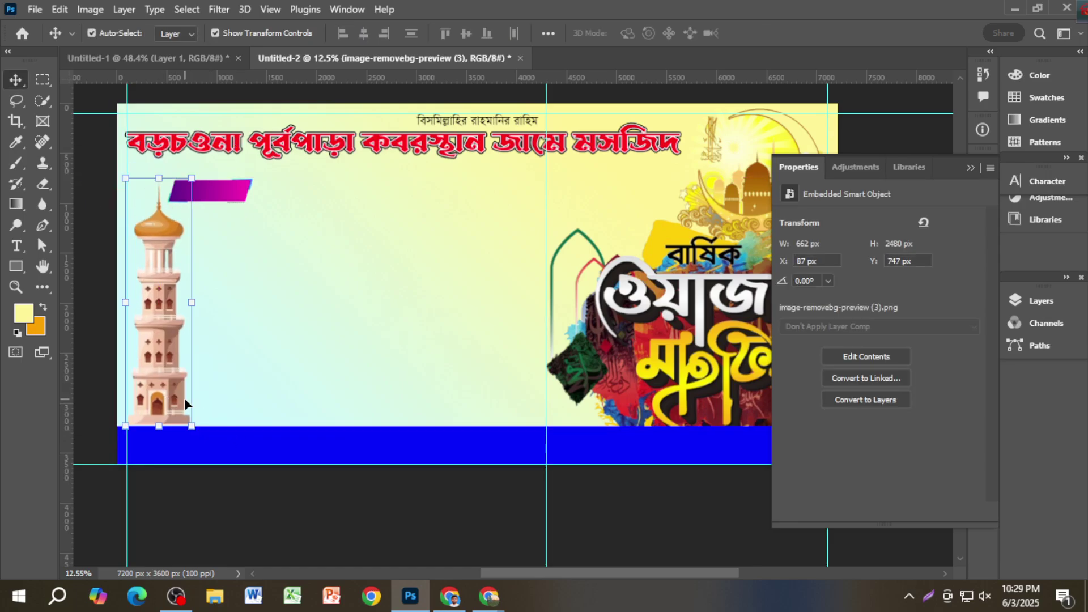
{"action": "left_click", "coordinate": [236, 515]}
{"action": "scroll", "coordinate": [144, 400], "scroll_direction": "up", "scroll_amount": 5}
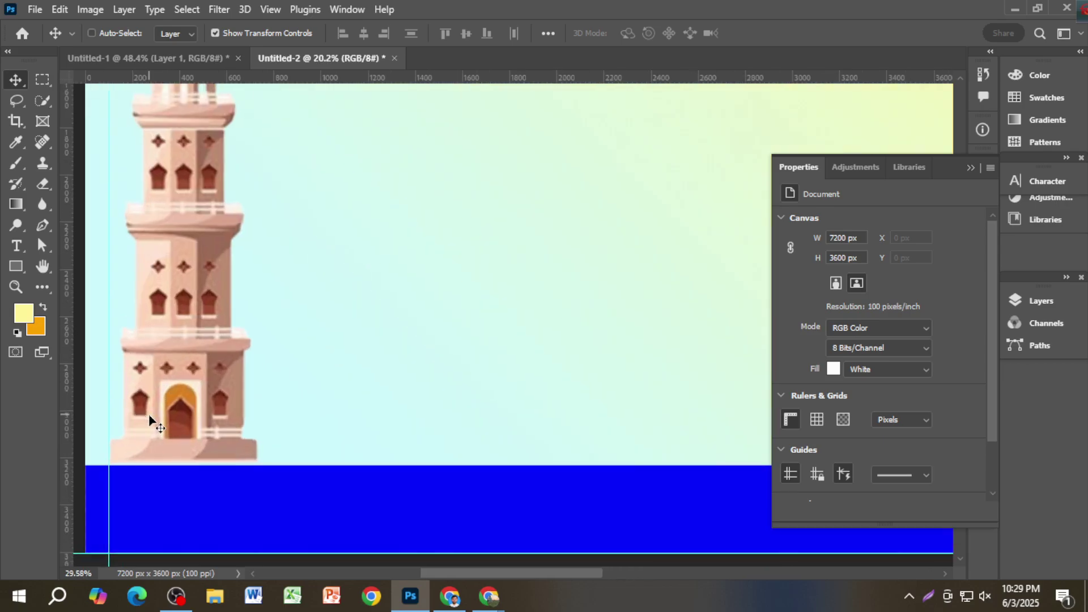
{"action": "left_click_drag", "start_coordinate": [172, 495], "coordinate": [272, 476]}
{"action": "mouse_move", "coordinate": [246, 404]}
{"action": "left_mouse_down"}
{"action": "mouse_move", "coordinate": [260, 399]}
{"action": "mouse_move", "coordinate": [247, 403]}
{"action": "left_mouse_up"}
{"action": "left_click", "coordinate": [136, 402], "text": "ctrl"}
Step: Switch to the Untitled-1 reference banner document
{"action": "scroll", "coordinate": [254, 401], "scroll_direction": "down", "scroll_amount": 2}
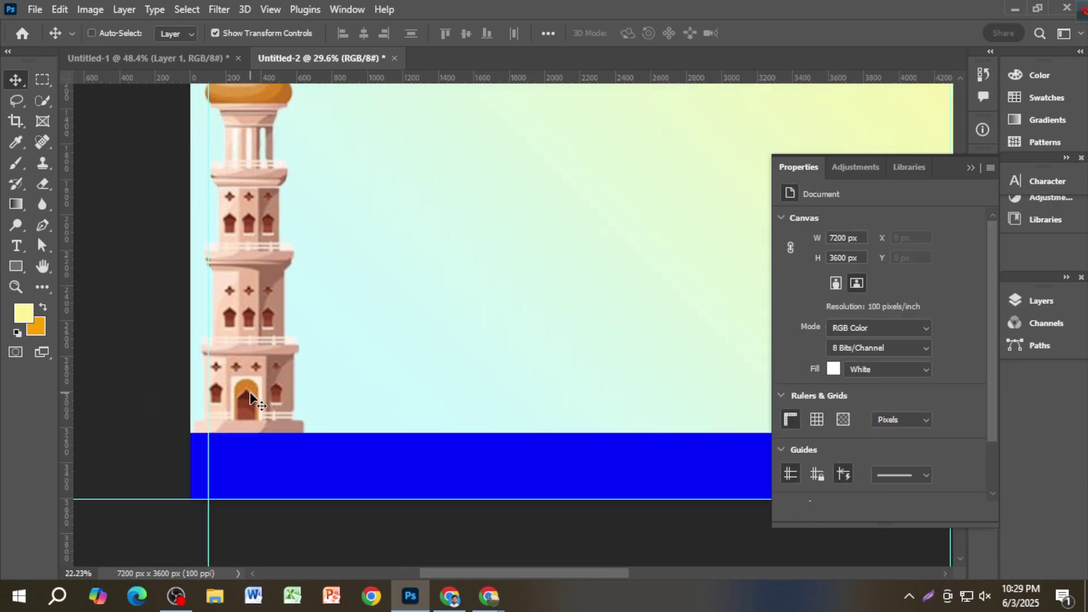
{"action": "scroll", "coordinate": [252, 399], "scroll_direction": "down", "scroll_amount": 2}
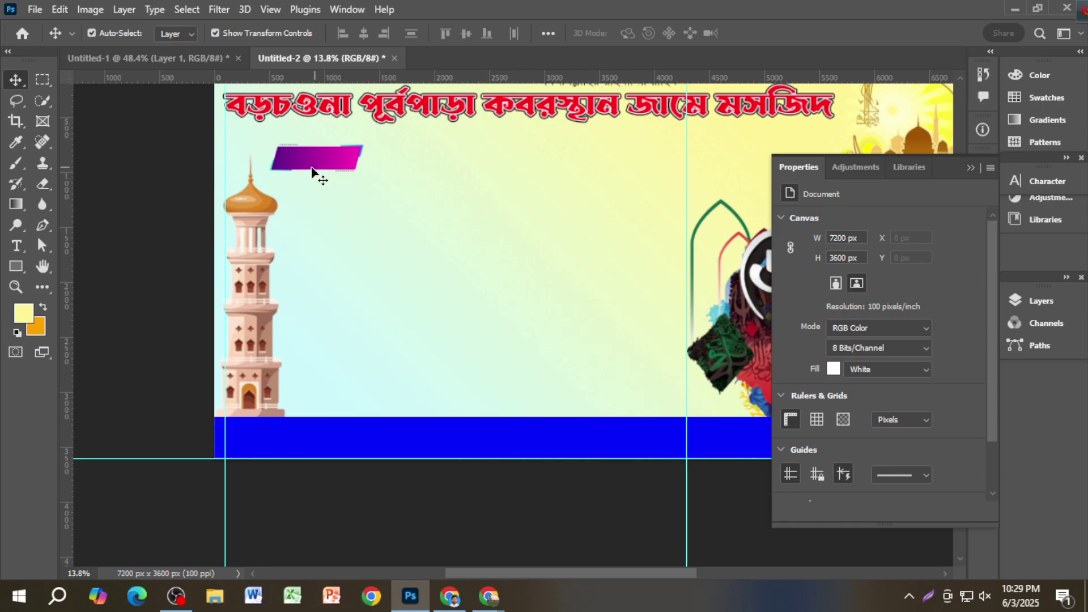
{"action": "key", "text": "ctrl+Tab"}
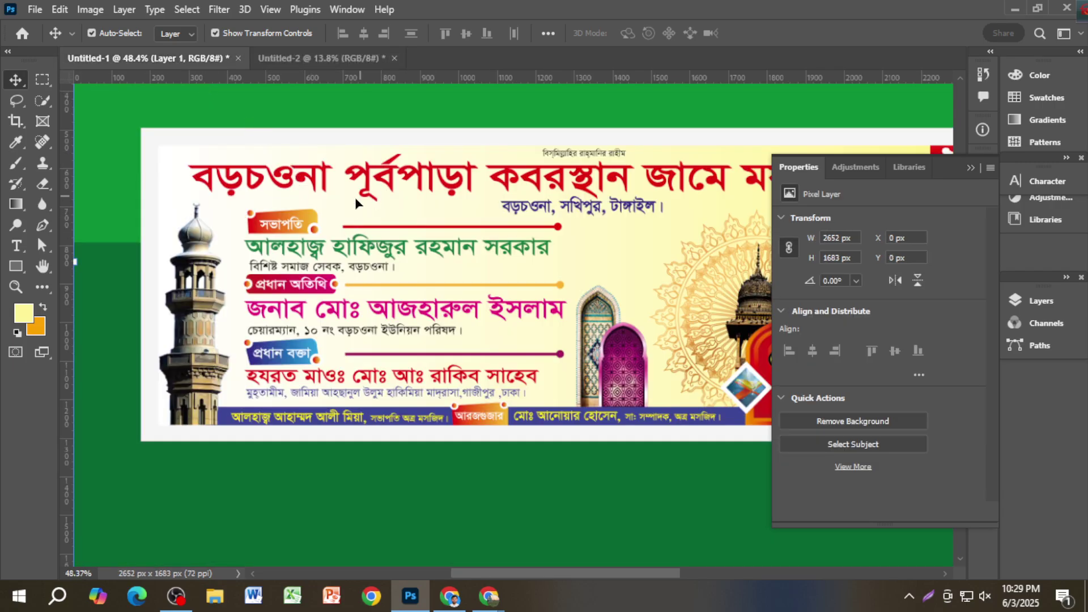
Step: Back in Untitled-2, reposition the purple label and enlarge it to about 245%
{"action": "left_click", "coordinate": [284, 58]}
{"action": "scroll", "coordinate": [321, 230], "scroll_direction": "up", "scroll_amount": 3}
{"action": "scroll", "coordinate": [274, 165], "scroll_direction": "down", "scroll_amount": 2}
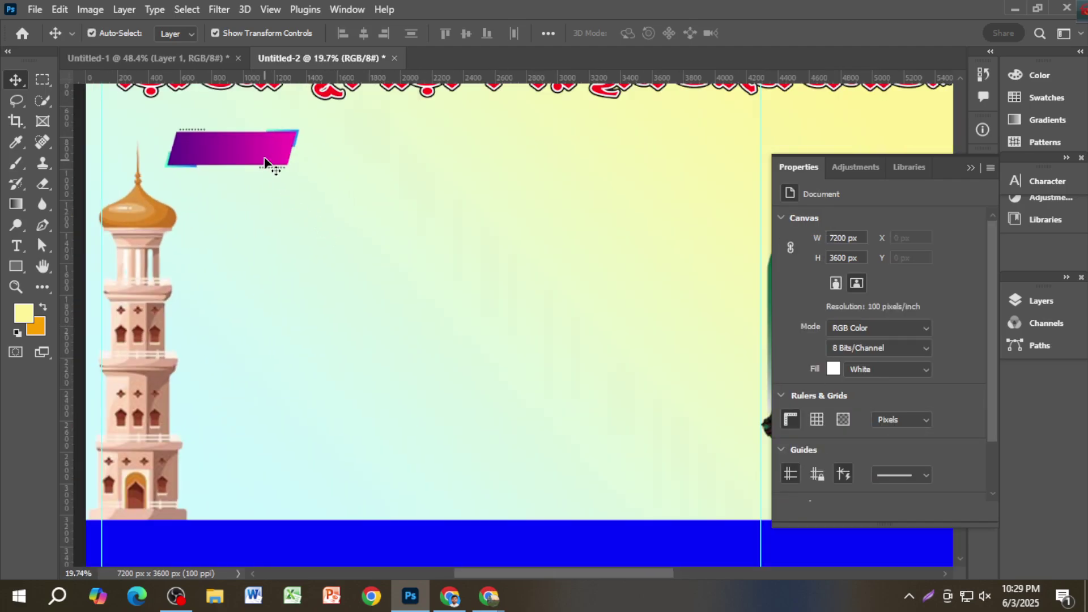
{"action": "scroll", "coordinate": [275, 165], "scroll_direction": "up", "scroll_amount": 1}
{"action": "left_click_drag", "start_coordinate": [275, 165], "coordinate": [305, 185]}
{"action": "key", "text": "ctrl+t"}
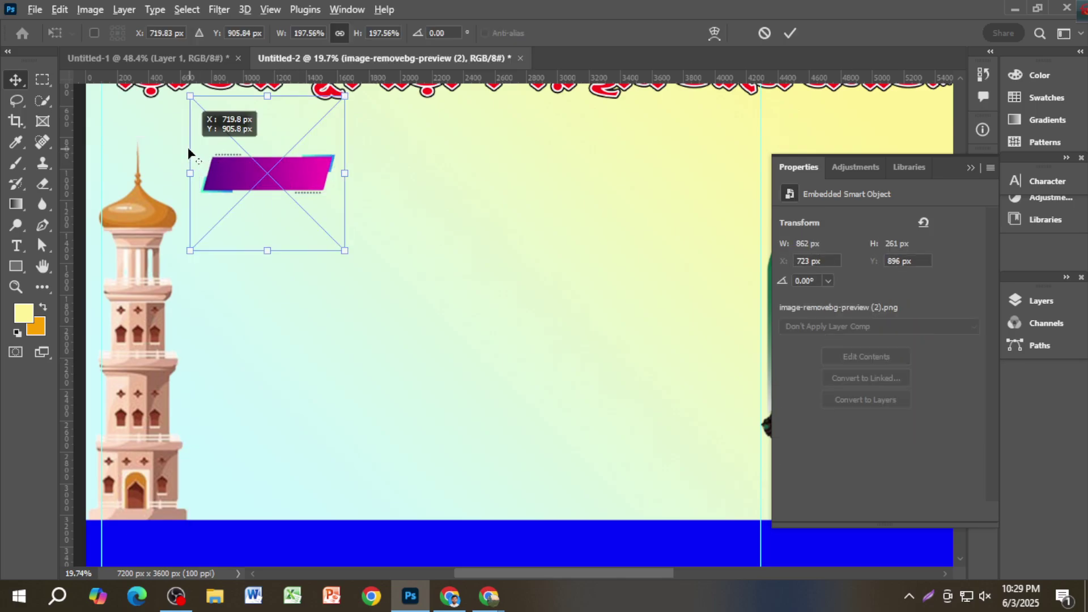
{"action": "left_click_drag", "start_coordinate": [187, 150], "coordinate": [186, 149]}
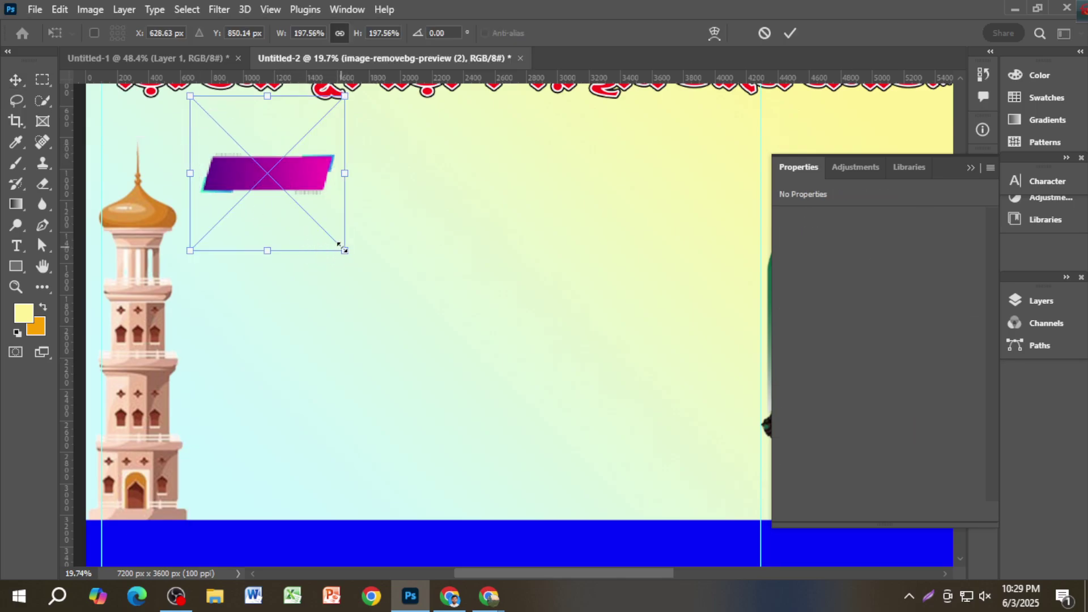
{"action": "left_click_drag", "start_coordinate": [344, 250], "coordinate": [381, 277]}
{"action": "key", "text": "Return"}
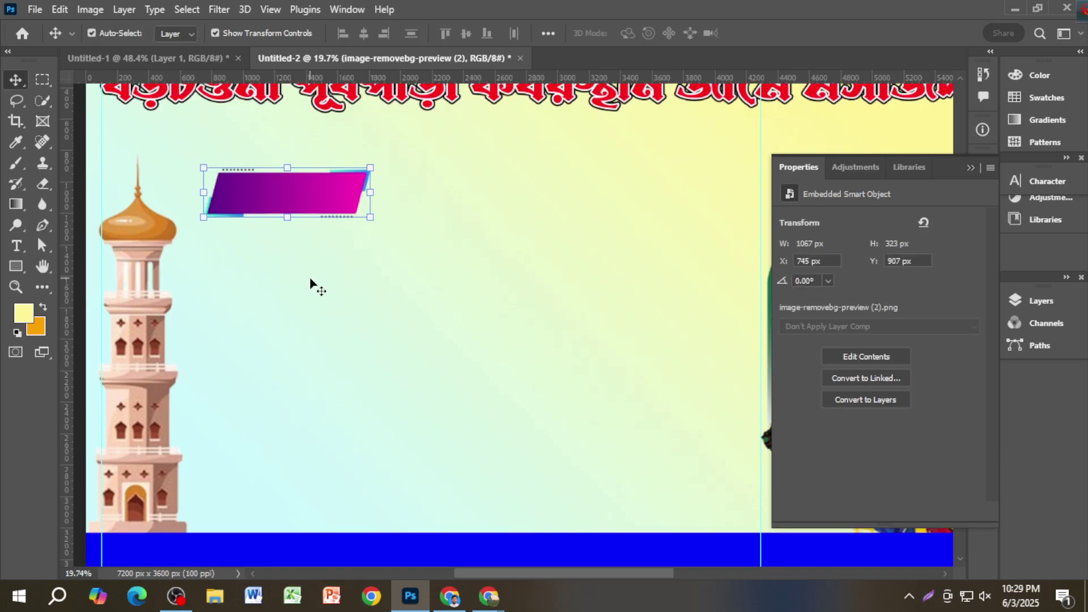
Step: Duplicate the purple label down the banner's left side, then select the top label
{"action": "scroll", "coordinate": [311, 286], "scroll_direction": "up", "scroll_amount": 2}
{"action": "left_click_drag", "start_coordinate": [309, 242], "coordinate": [298, 422]}
{"action": "left_click", "coordinate": [971, 168]}
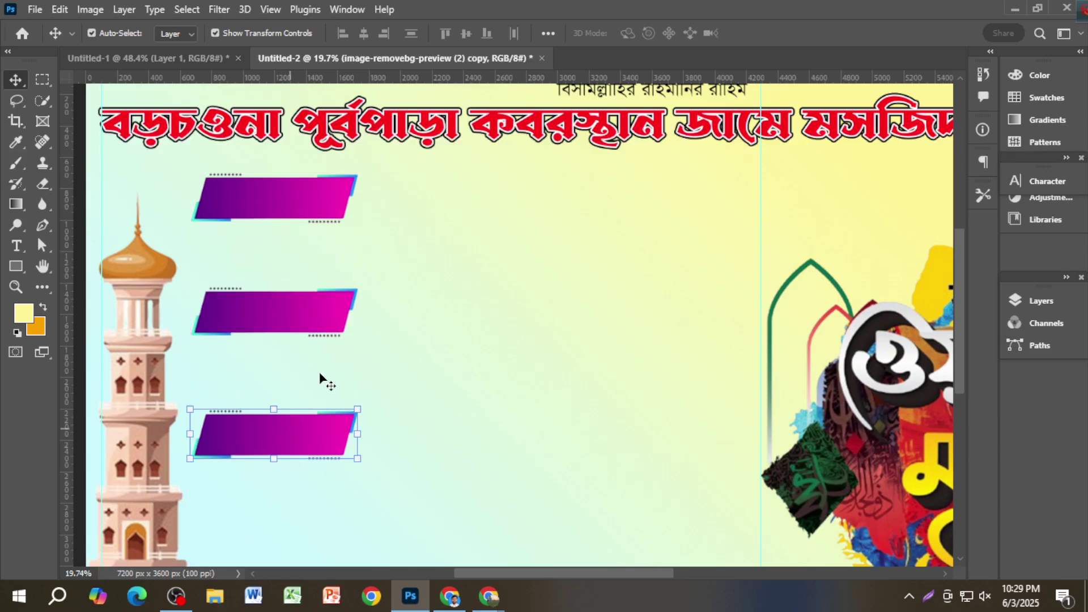
{"action": "left_click", "coordinate": [319, 204]}
{"action": "scroll", "coordinate": [312, 214], "scroll_direction": "up", "scroll_amount": 2}
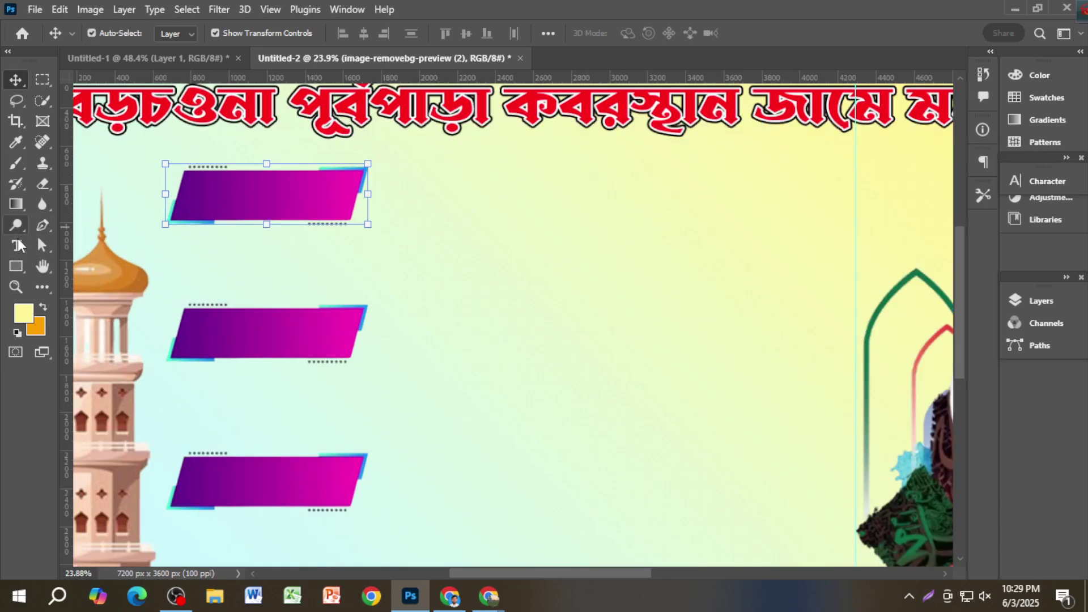
Step: Copy the small text line down beside the labels and retype it as সভাপতি
{"action": "scroll", "coordinate": [253, 213], "scroll_direction": "down", "scroll_amount": 2}
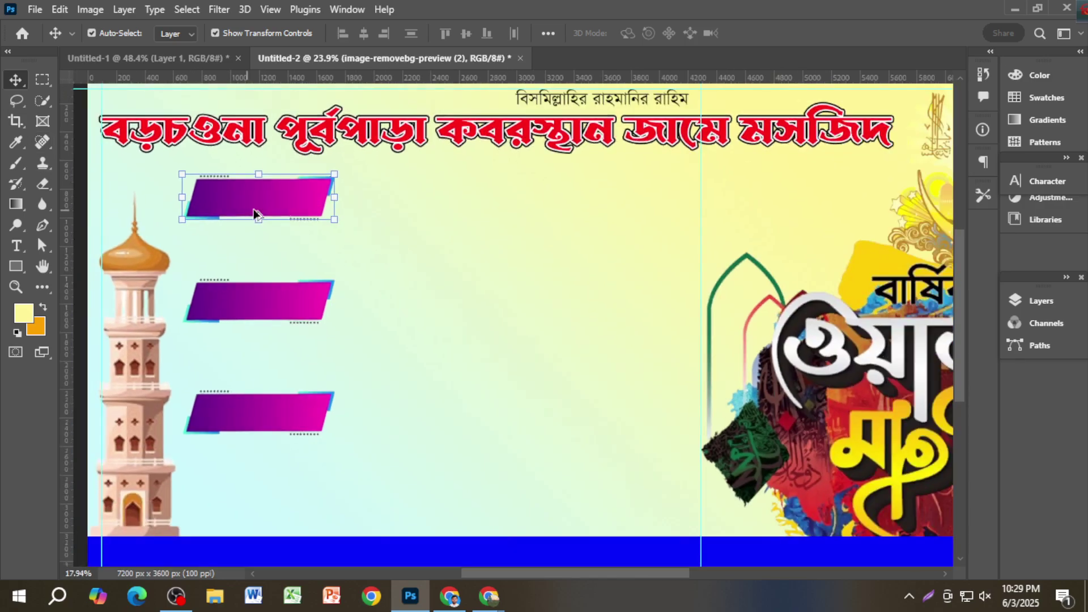
{"action": "left_click", "coordinate": [574, 105]}
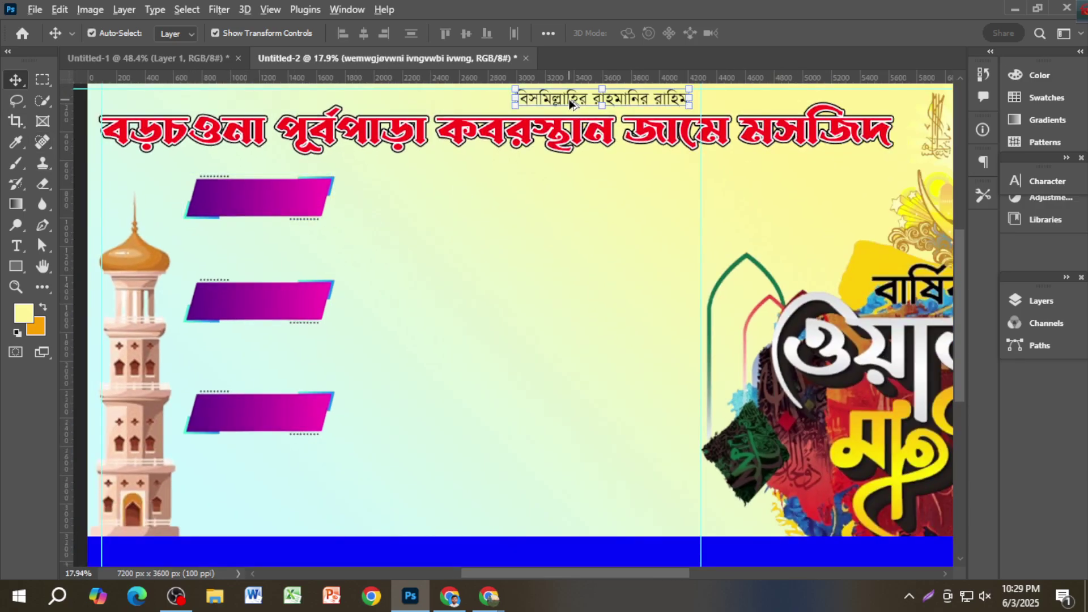
{"action": "left_click_drag", "start_coordinate": [574, 105], "coordinate": [395, 240]}
{"action": "scroll", "coordinate": [395, 240], "scroll_direction": "up", "scroll_amount": 2}
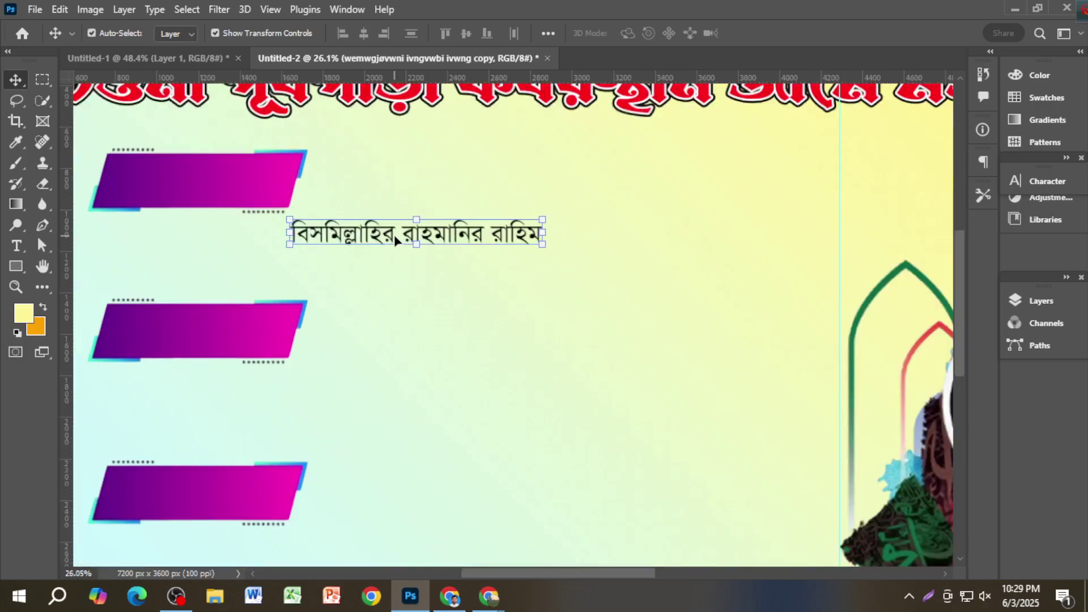
{"action": "double_click", "coordinate": [395, 240]}
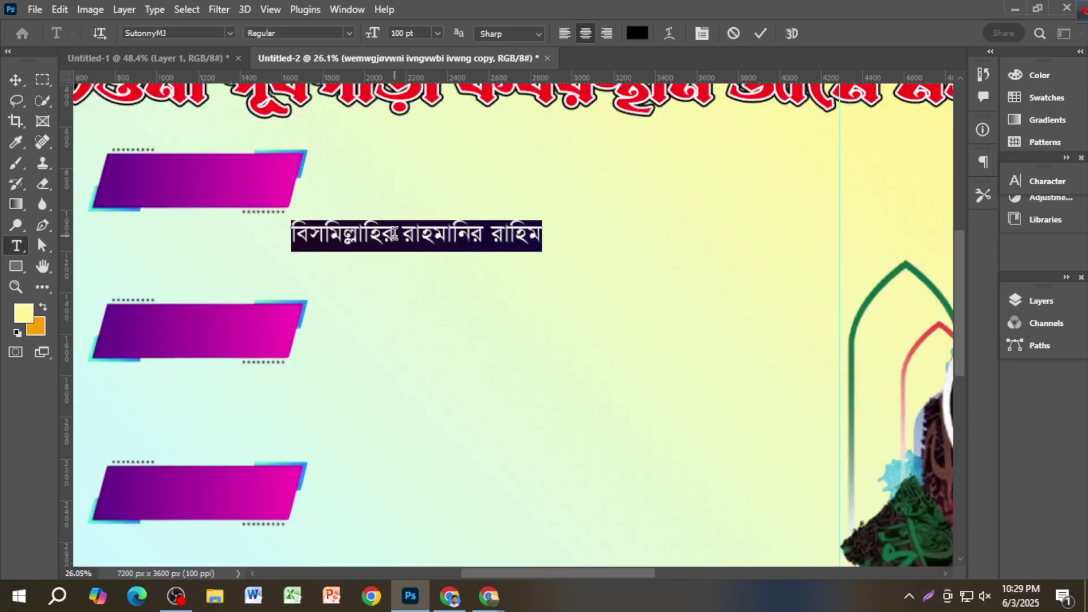
{"action": "left_click", "coordinate": [397, 242]}
{"action": "key", "text": "BackSpace"}
{"action": "key", "text": "BackSpace"}
{"action": "key", "text": "BackSpace"}
{"action": "key", "text": "BackSpace"}
{"action": "key", "text": "BackSpace"}
{"action": "key", "text": "BackSpace"}
{"action": "key", "text": "BackSpace"}
{"action": "key", "text": "BackSpace"}
{"action": "key", "text": "BackSpace"}
{"action": "key", "text": "BackSpace"}
{"action": "key", "text": "BackSpace"}
{"action": "key", "text": "BackSpace"}
{"action": "key", "text": "BackSpace"}
{"action": "key", "text": "BackSpace"}
{"action": "key", "text": "BackSpace"}
{"action": "key", "text": "BackSpace"}
{"action": "key", "text": "BackSpace"}
{"action": "key", "text": "BackSpace"}
{"action": "key", "text": "BackSpace"}
{"action": "key", "text": "BackSpace"}
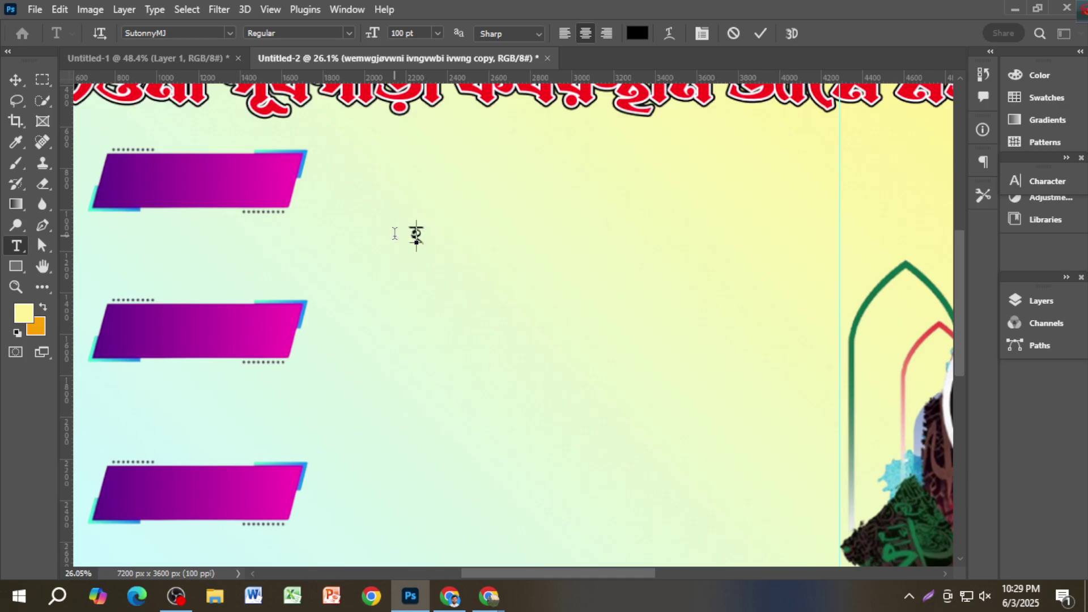
{"action": "type", "text": "BZf"}
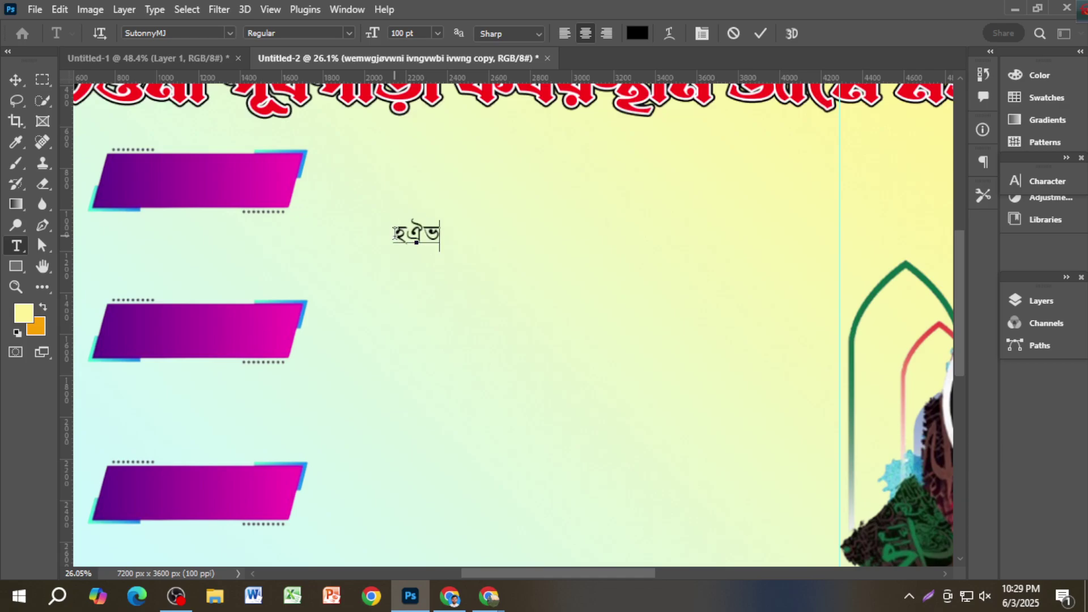
{"action": "key", "text": "BackSpace"}
{"action": "key", "text": "BackSpace"}
{"action": "key", "text": "BackSpace"}
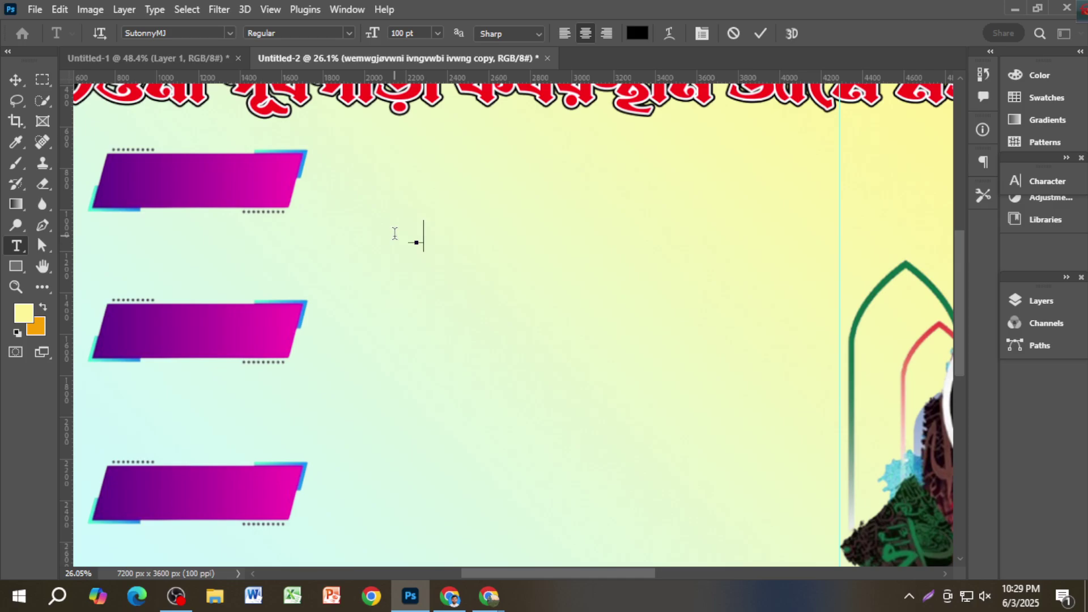
{"action": "type", "text": "mfvcwZ"}
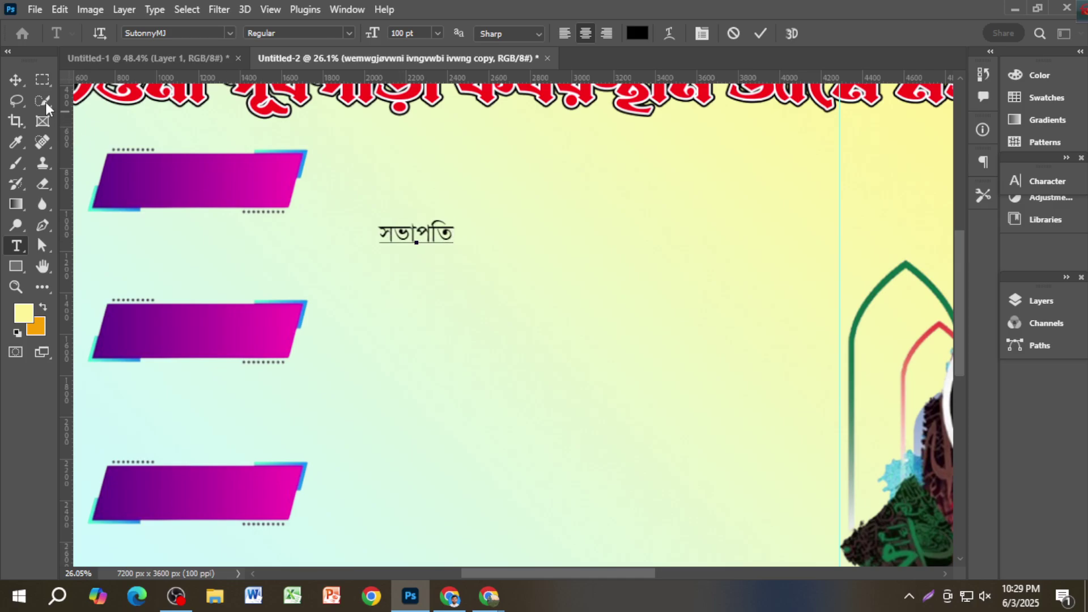
{"action": "left_click", "coordinate": [16, 80]}
Step: Place সভাপতি on the top purple label in white #ffffff, font Li Liakat Tanjina ANSI V2
{"action": "left_click_drag", "start_coordinate": [428, 234], "coordinate": [246, 192]}
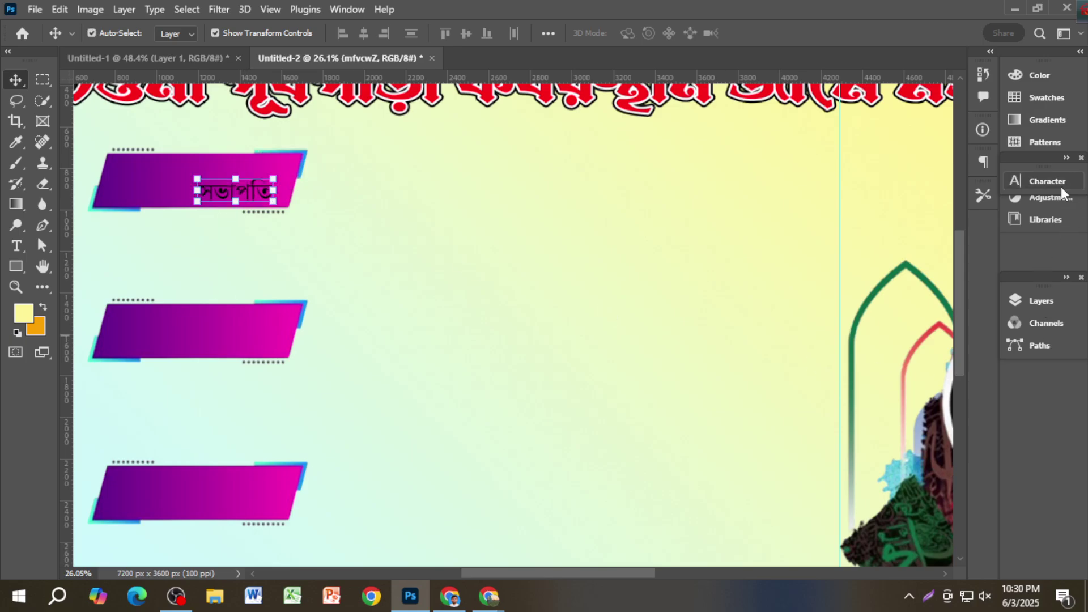
{"action": "left_click", "coordinate": [1045, 180]}
{"action": "left_click", "coordinate": [963, 275]}
{"action": "type", "text": "ffffff"}
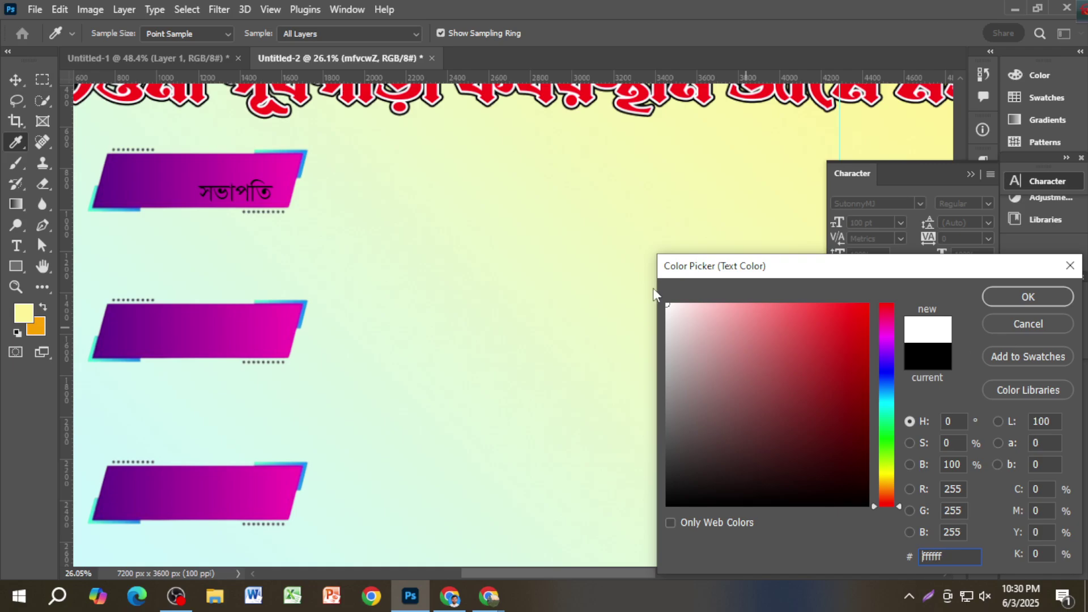
{"action": "left_click", "coordinate": [1028, 297]}
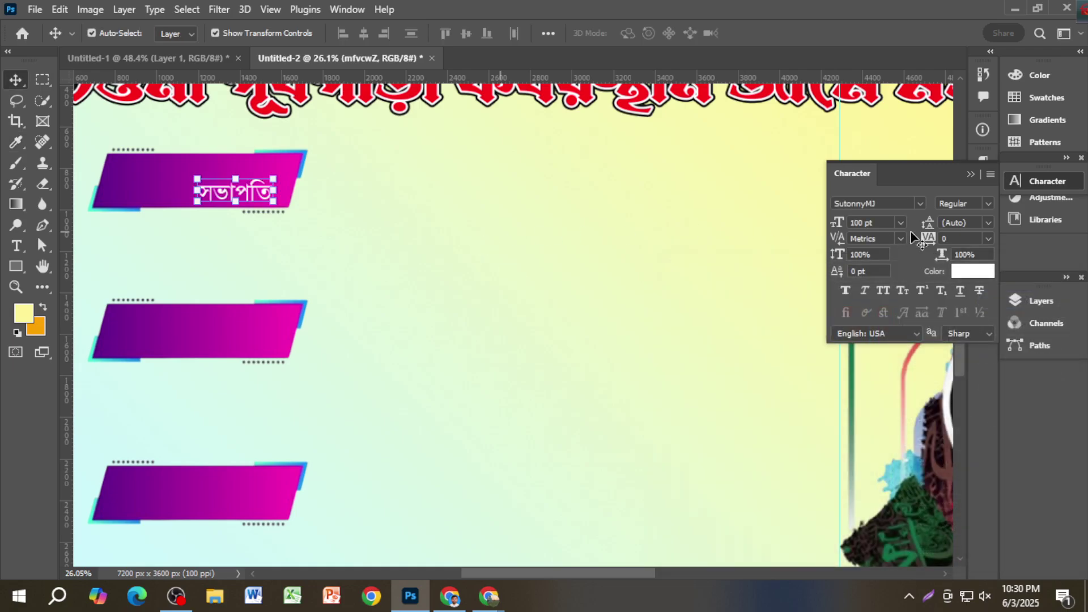
{"action": "left_click", "coordinate": [920, 204]}
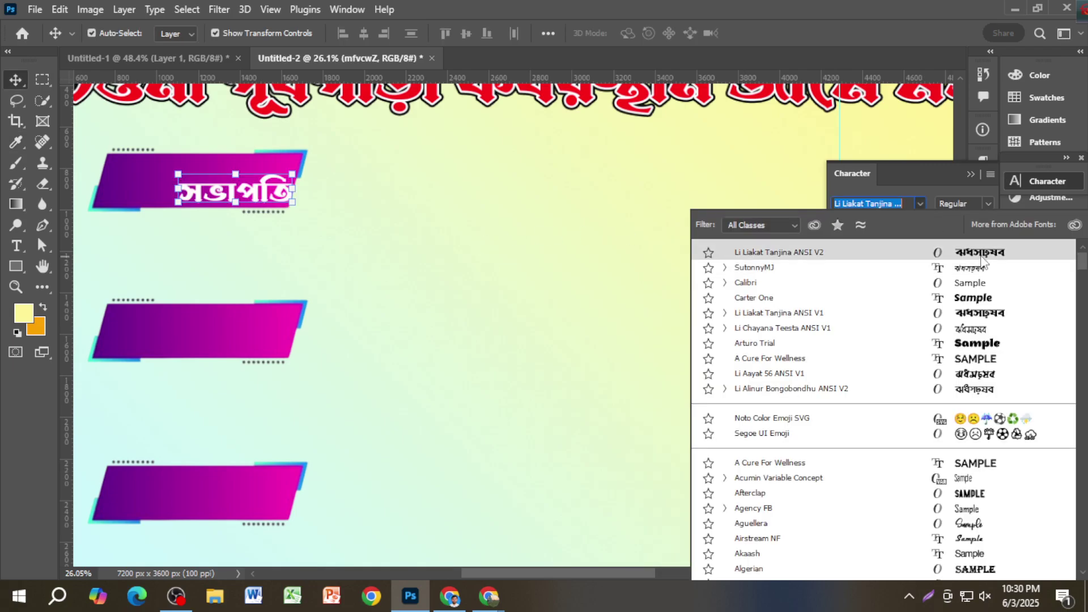
{"action": "left_click", "coordinate": [779, 252]}
Step: Enlarge the সভাপতি text to about 144 pt so it fills the label
{"action": "mouse_move", "coordinate": [261, 191]}
{"action": "left_mouse_down"}
{"action": "mouse_move", "coordinate": [222, 184]}
{"action": "mouse_move", "coordinate": [283, 187]}
{"action": "mouse_move", "coordinate": [271, 187]}
{"action": "left_mouse_up"}
{"action": "key", "text": "ctrl+t"}
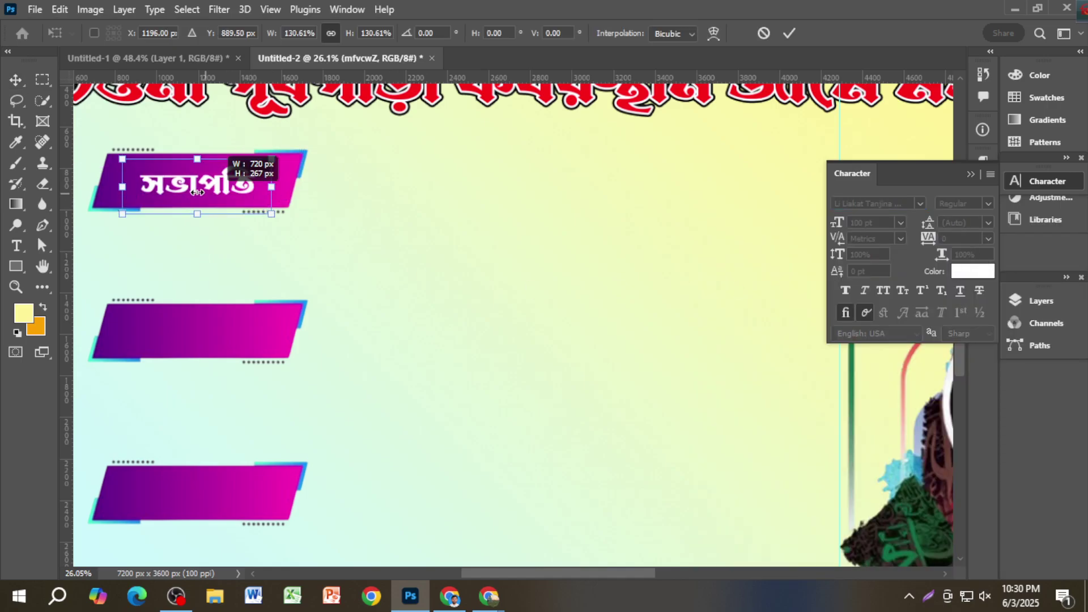
{"action": "left_click_drag", "start_coordinate": [124, 161], "coordinate": [115, 153]}
{"action": "key", "text": "Return"}
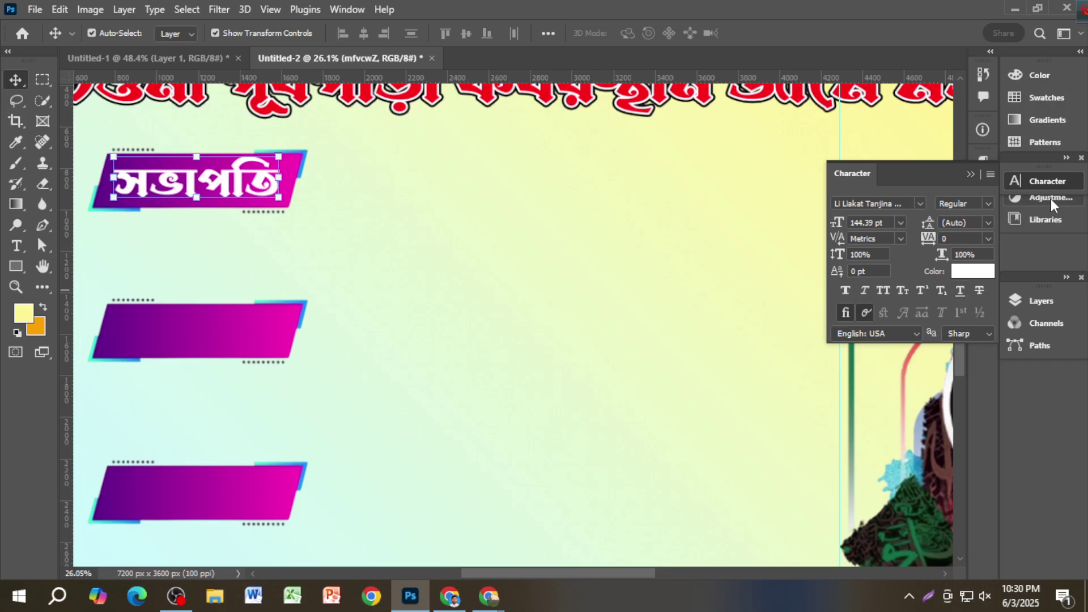
Step: Close the Character settings and bring up the Layers panel
{"action": "left_click", "coordinate": [1023, 184]}
{"action": "left_click", "coordinate": [1023, 184]}
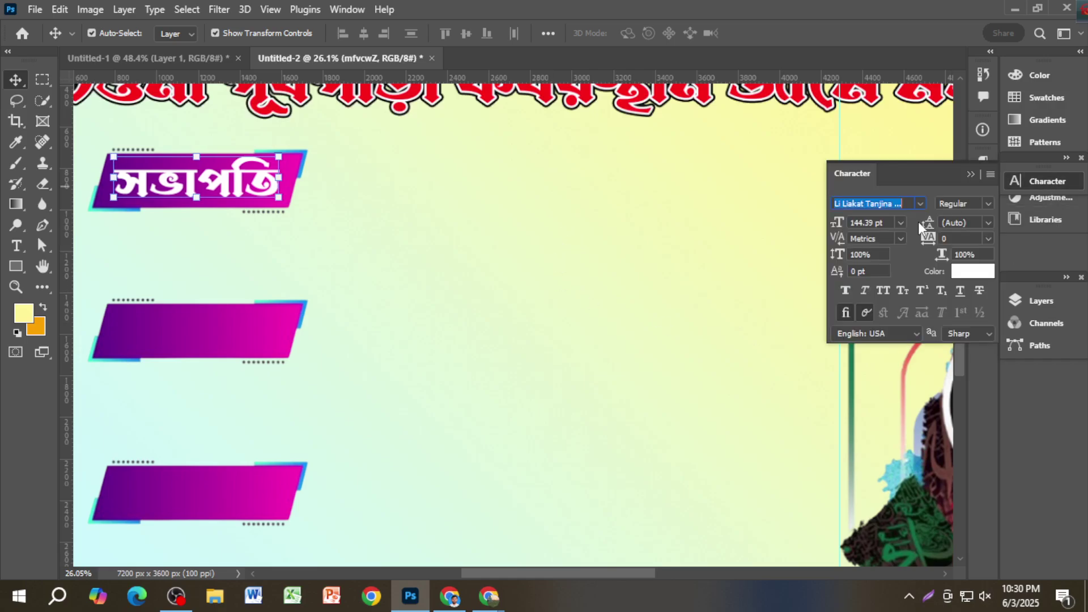
{"action": "left_click", "coordinate": [1049, 189]}
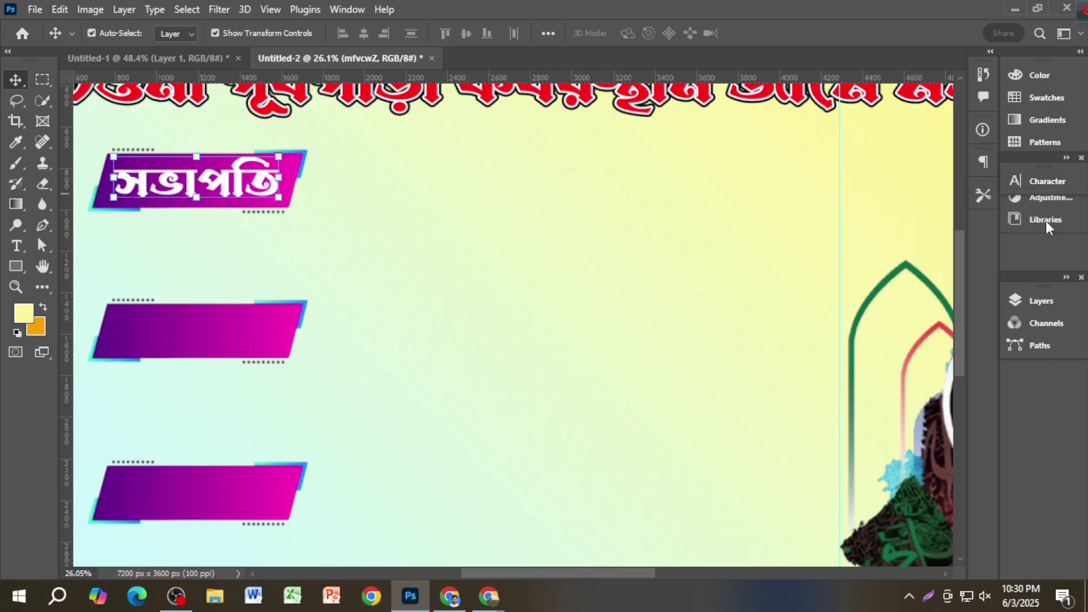
{"action": "left_click", "coordinate": [1039, 309]}
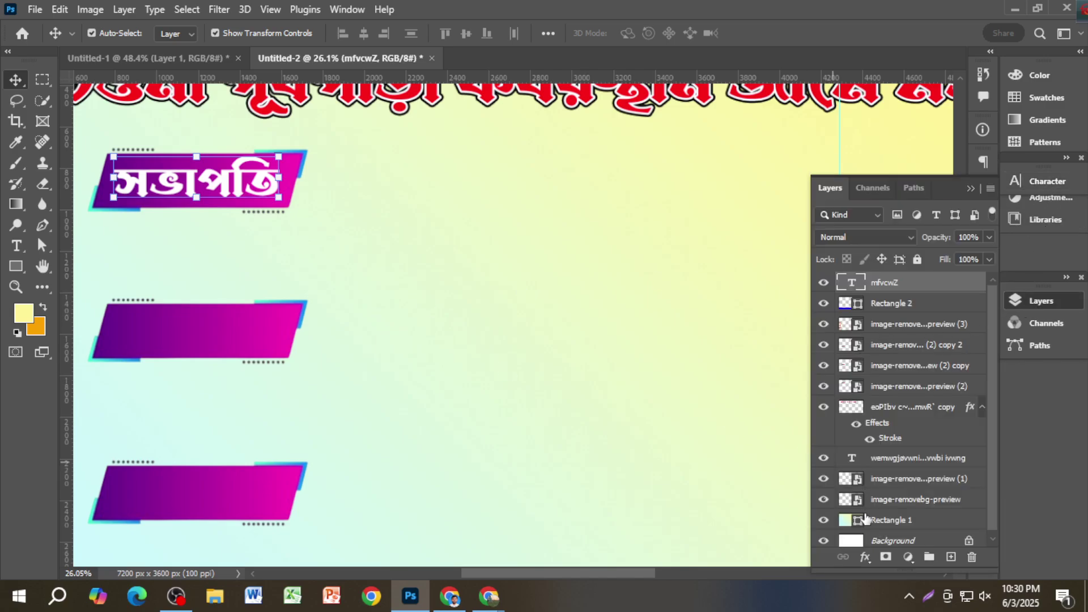
Step: Give the সভাপতি text a 10 px outside Stroke in bright blue #1200ff
{"action": "left_click", "coordinate": [864, 558]}
{"action": "left_click", "coordinate": [894, 445]}
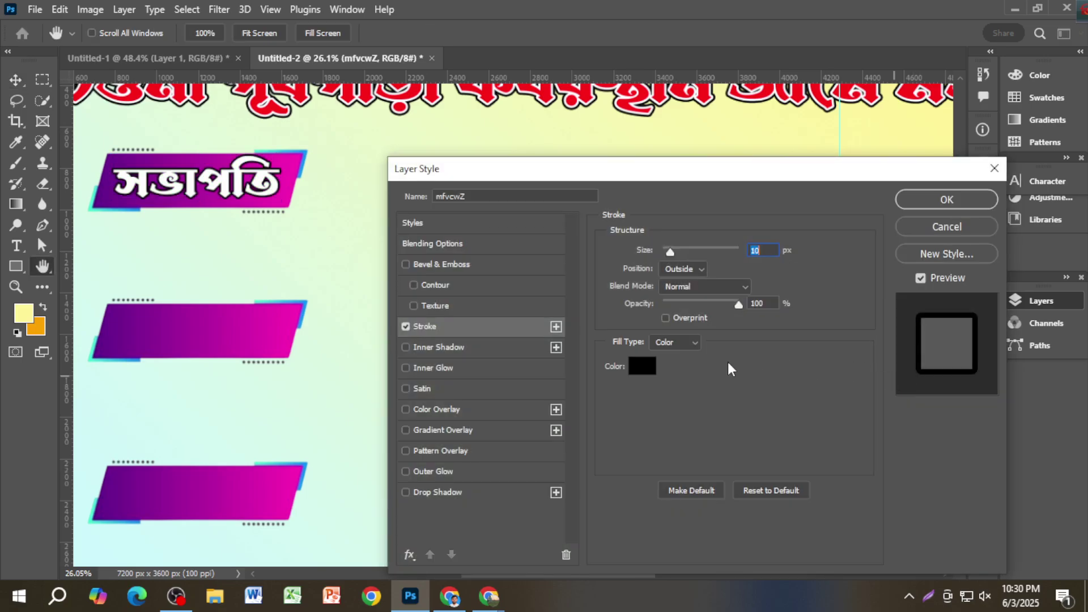
{"action": "left_click", "coordinate": [639, 366]}
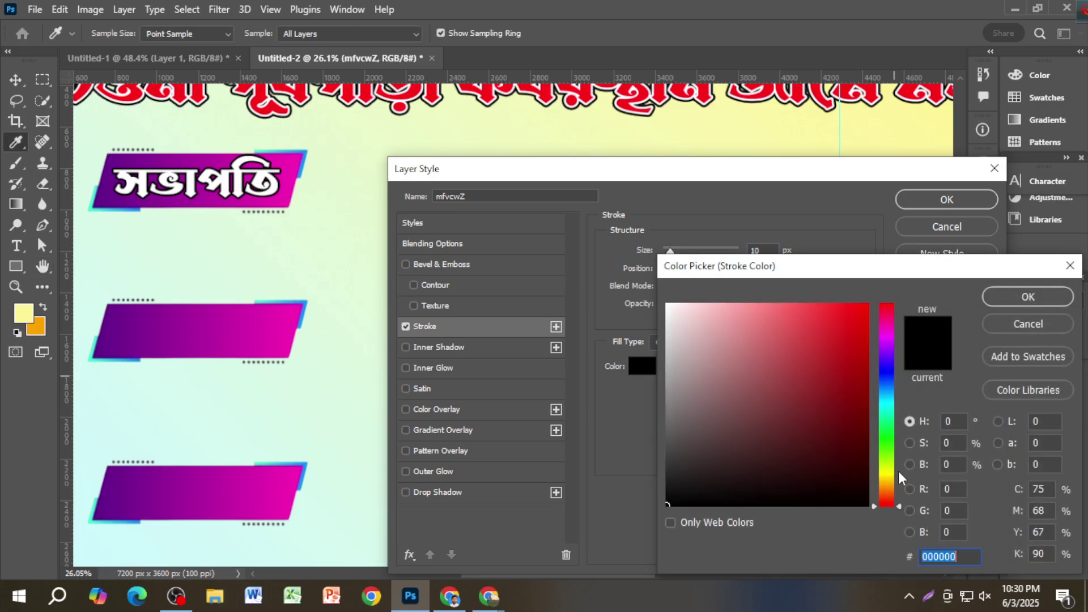
{"action": "left_click", "coordinate": [891, 480]}
{"action": "left_click", "coordinate": [867, 308]}
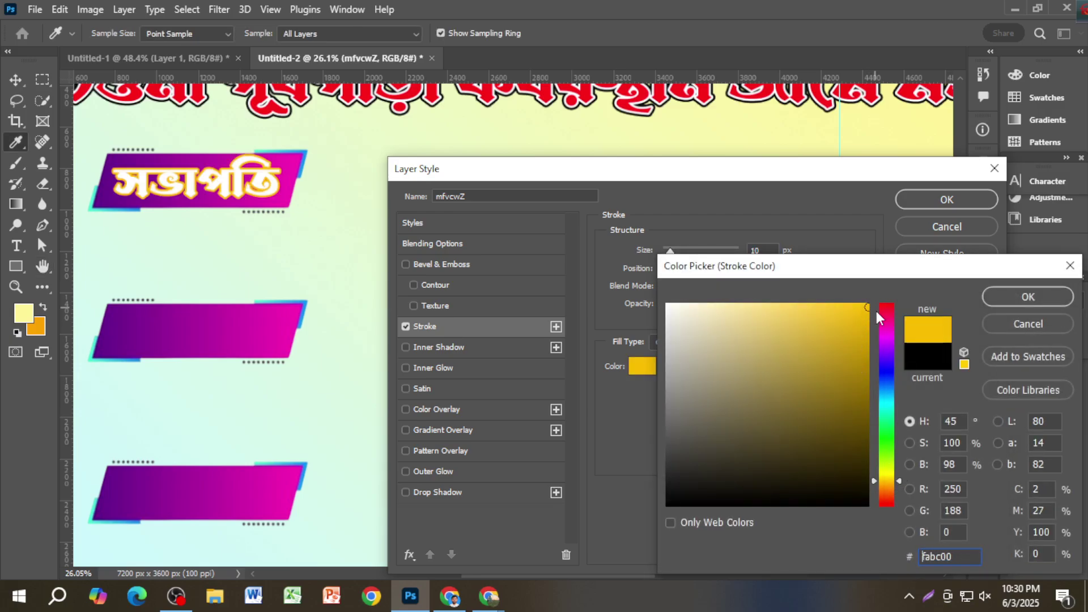
{"action": "mouse_move", "coordinate": [890, 462]}
{"action": "left_mouse_down"}
{"action": "mouse_move", "coordinate": [890, 471]}
{"action": "mouse_move", "coordinate": [893, 374]}
{"action": "left_mouse_up"}
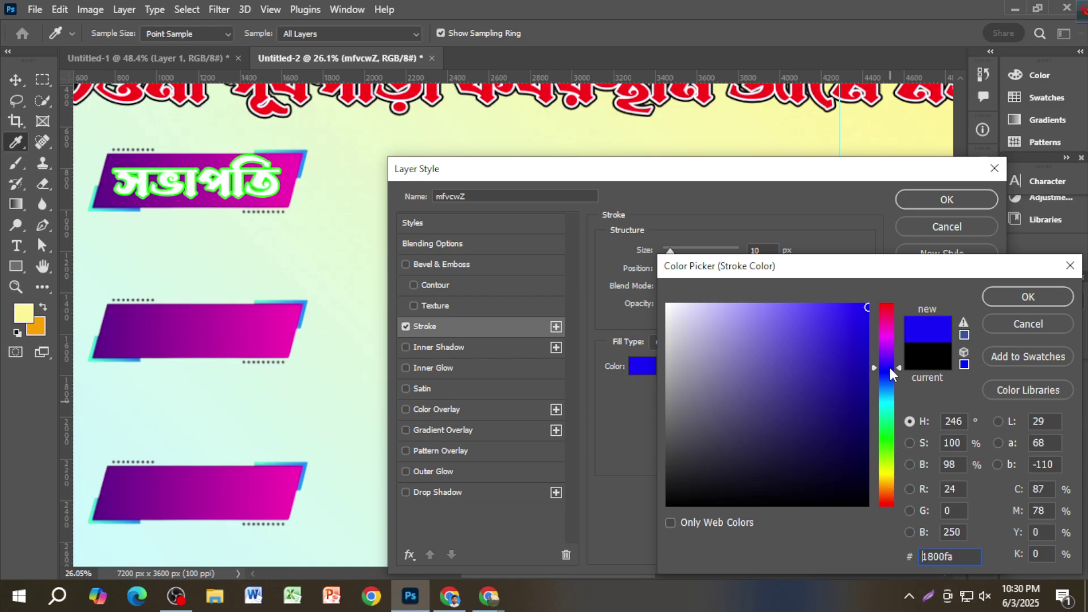
{"action": "left_click", "coordinate": [885, 309]}
{"action": "left_click", "coordinate": [886, 372]}
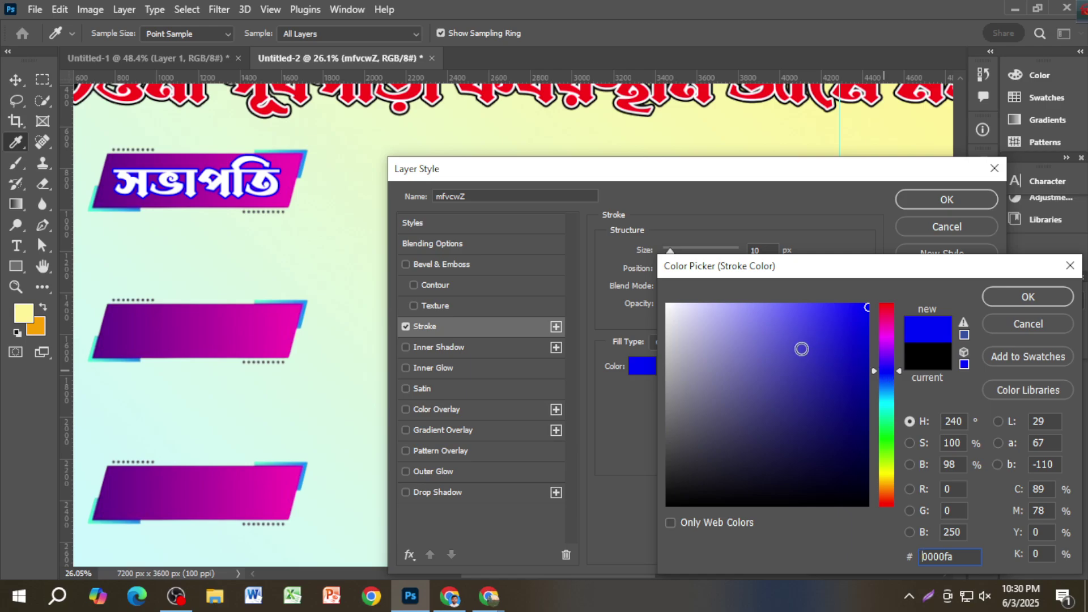
{"action": "left_click_drag", "start_coordinate": [834, 427], "coordinate": [900, 535]}
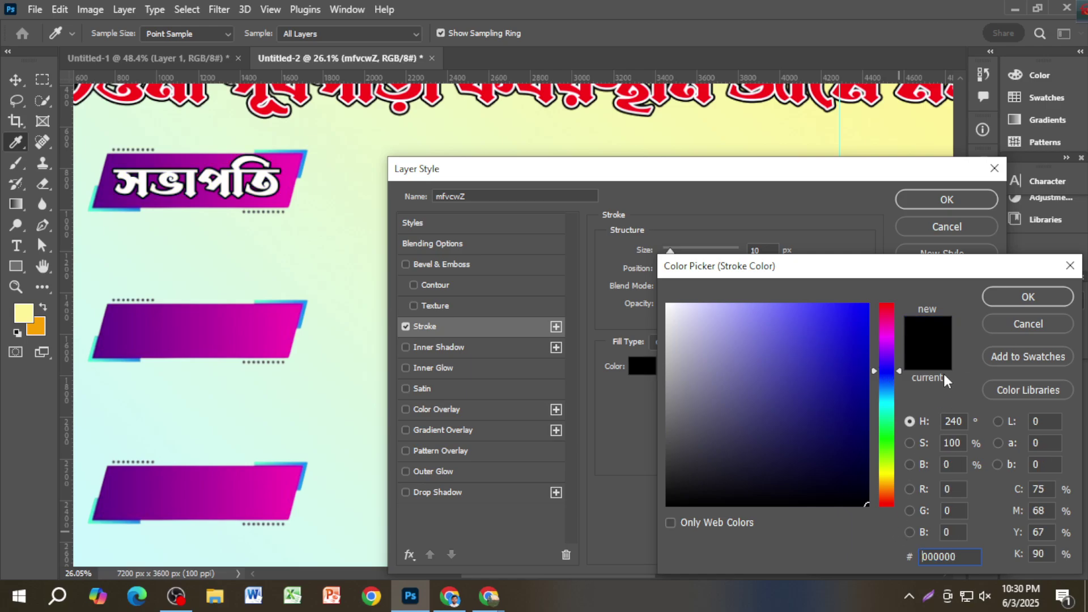
{"action": "left_click", "coordinate": [892, 369]}
{"action": "left_click_drag", "start_coordinate": [835, 329], "coordinate": [868, 303]}
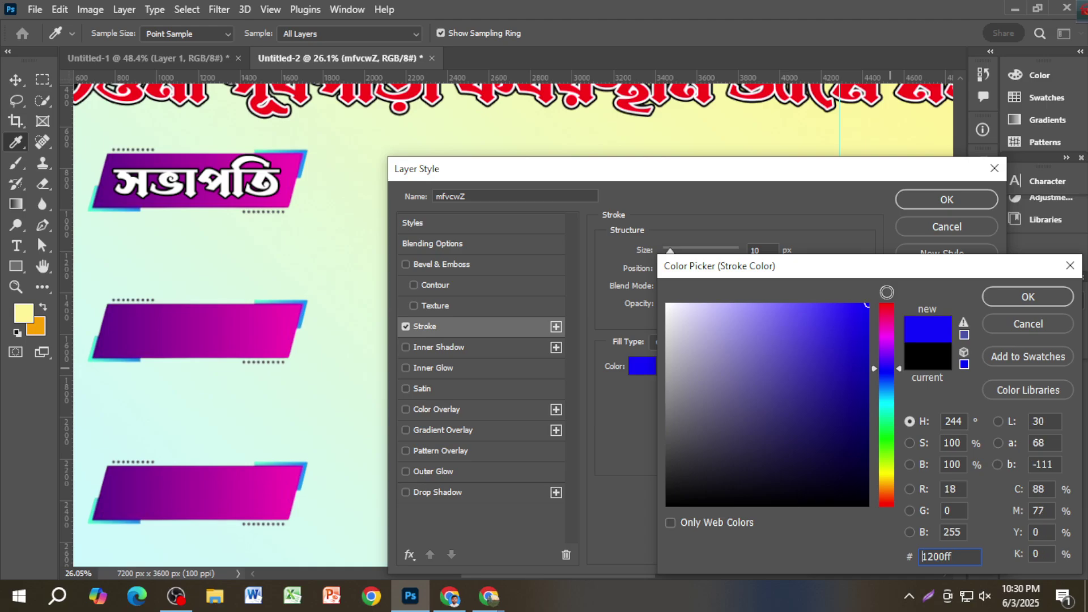
{"action": "left_click", "coordinate": [1028, 296]}
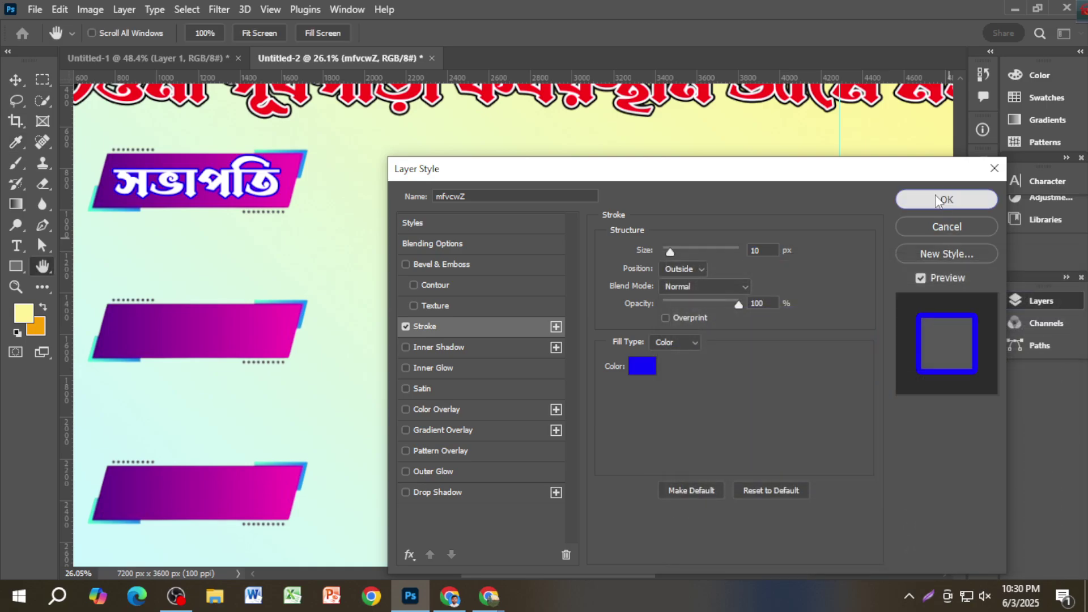
{"action": "left_click", "coordinate": [946, 199]}
Step: Duplicate the সভাপতি text below the first label, checking the reference banner
{"action": "scroll", "coordinate": [481, 300], "scroll_direction": "down", "scroll_amount": 1}
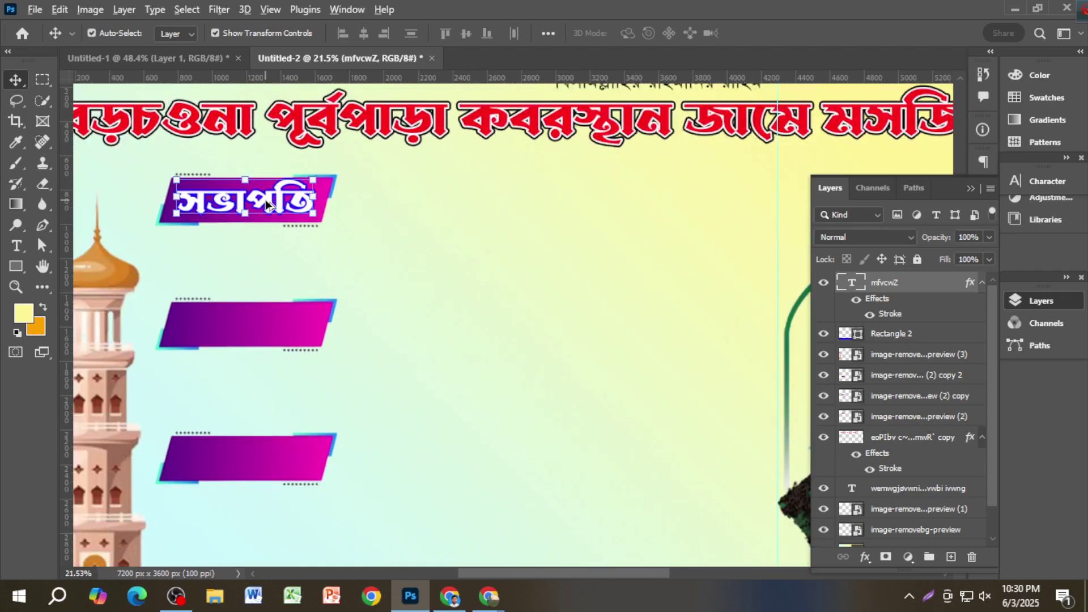
{"action": "left_click_drag", "start_coordinate": [277, 205], "coordinate": [265, 261]}
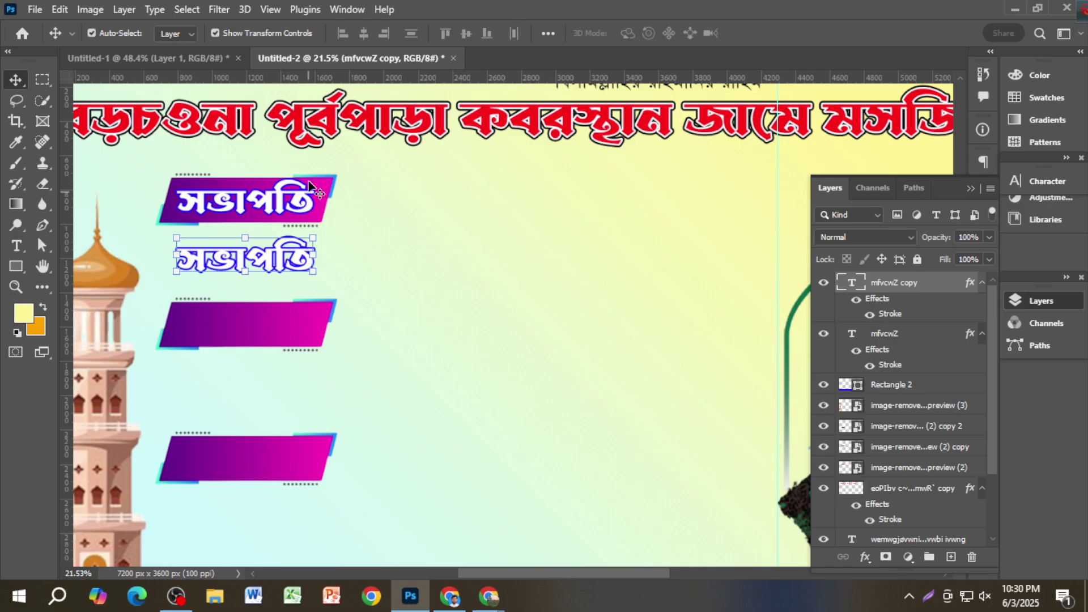
{"action": "key", "text": "ctrl+Tab"}
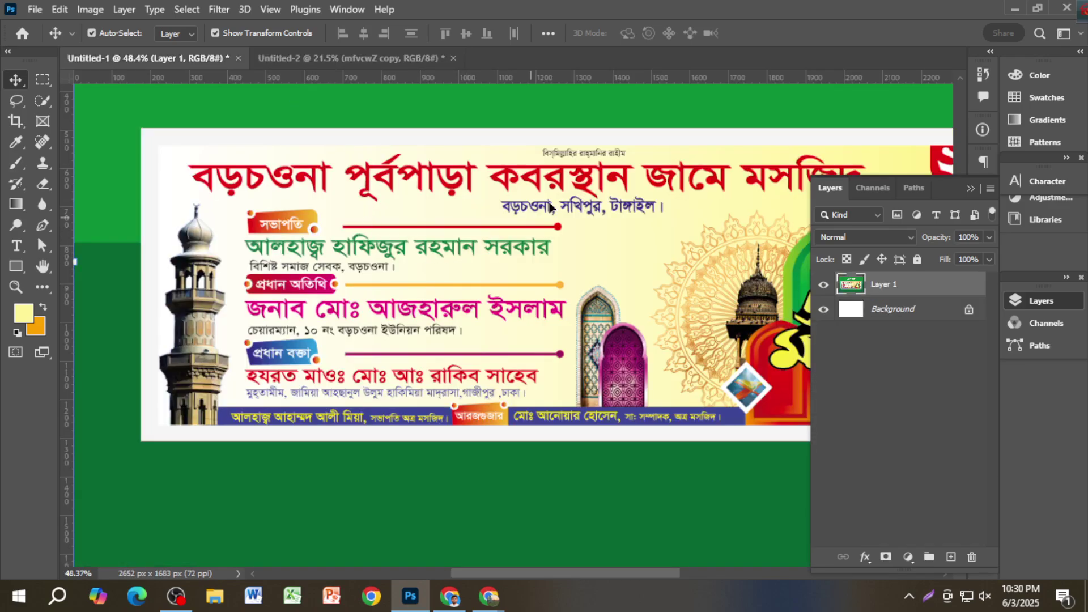
{"action": "left_click", "coordinate": [351, 58]}
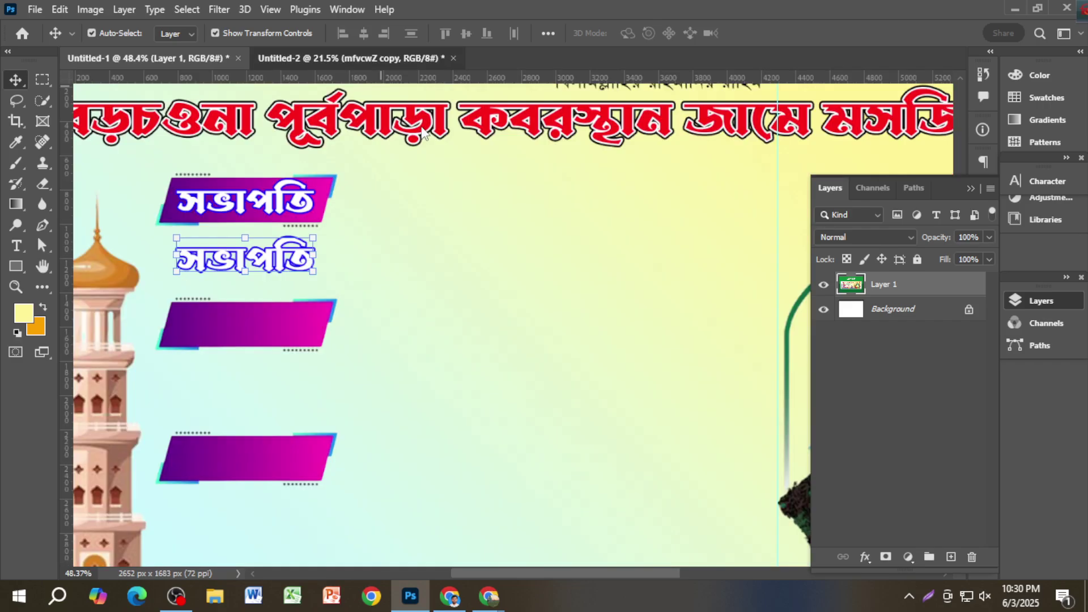
Step: Retype the copied text as the president's full name in Bengali
{"action": "double_click", "coordinate": [278, 263]}
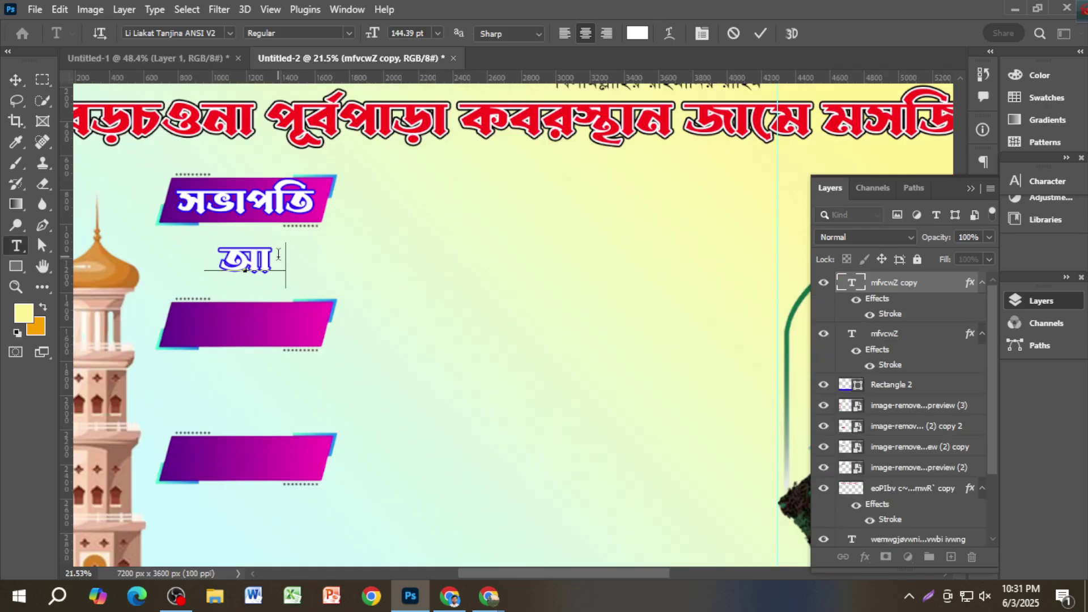
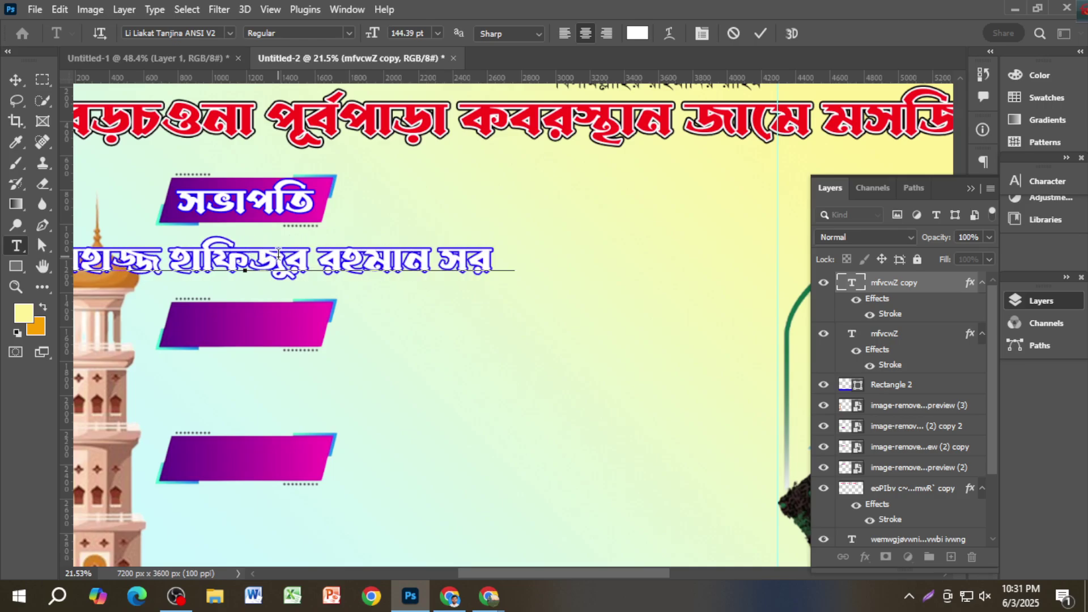
{"action": "left_click", "coordinate": [15, 80]}
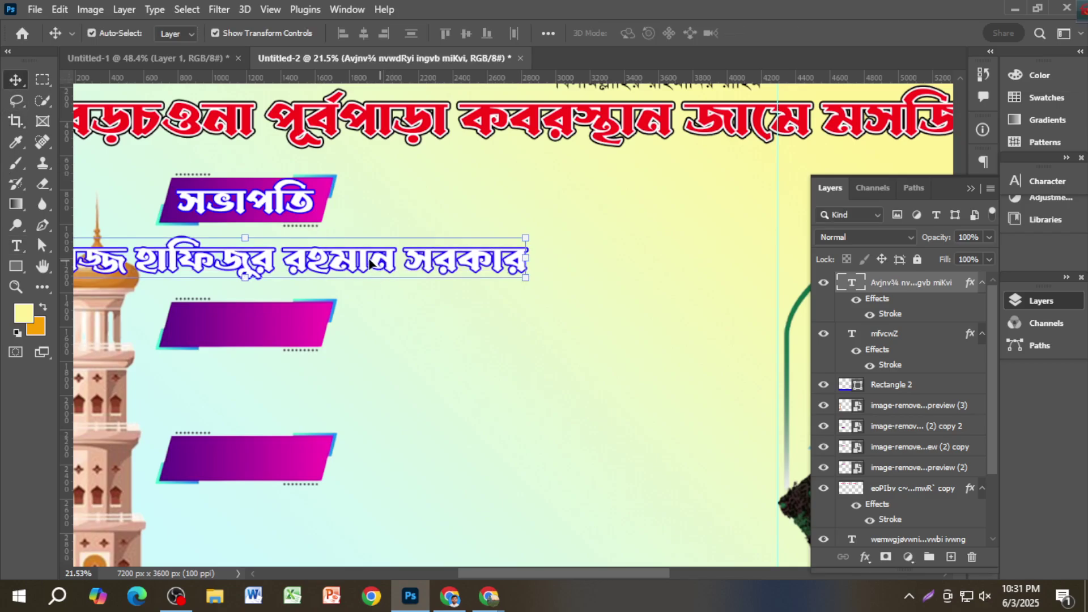
Step: Align the name line under the label's left edge and add a vertical guide
{"action": "left_click_drag", "start_coordinate": [363, 263], "coordinate": [552, 256]}
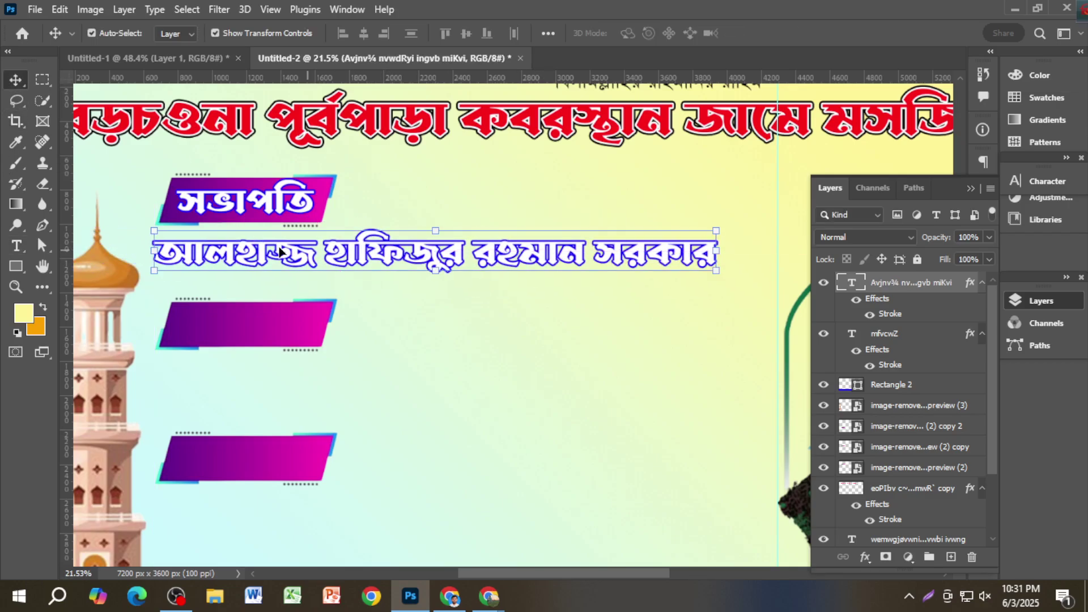
{"action": "left_click_drag", "start_coordinate": [180, 259], "coordinate": [187, 257]}
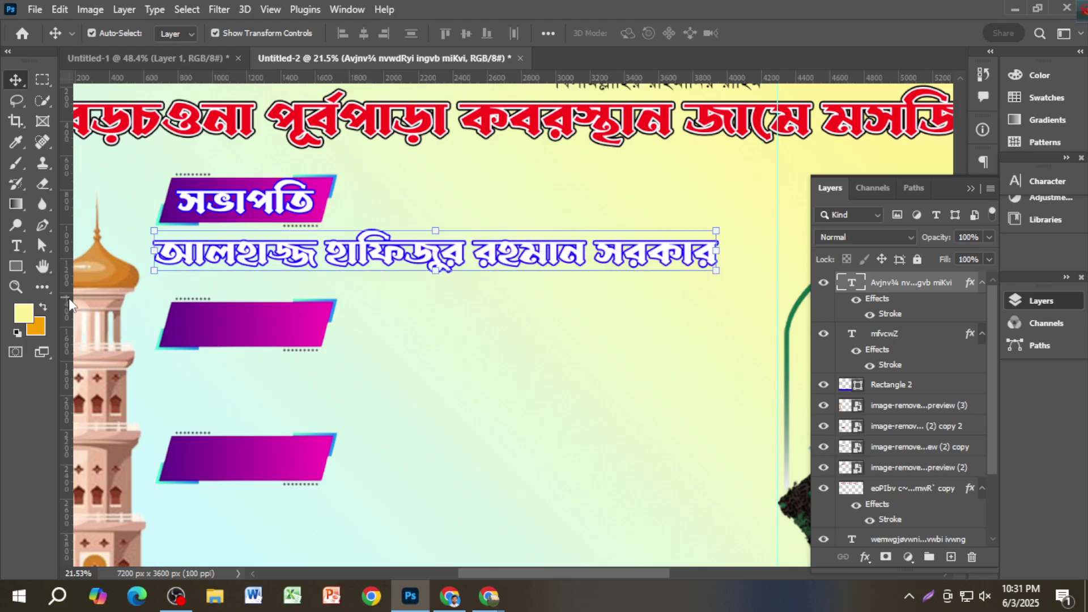
{"action": "left_click_drag", "start_coordinate": [68, 304], "coordinate": [150, 309]}
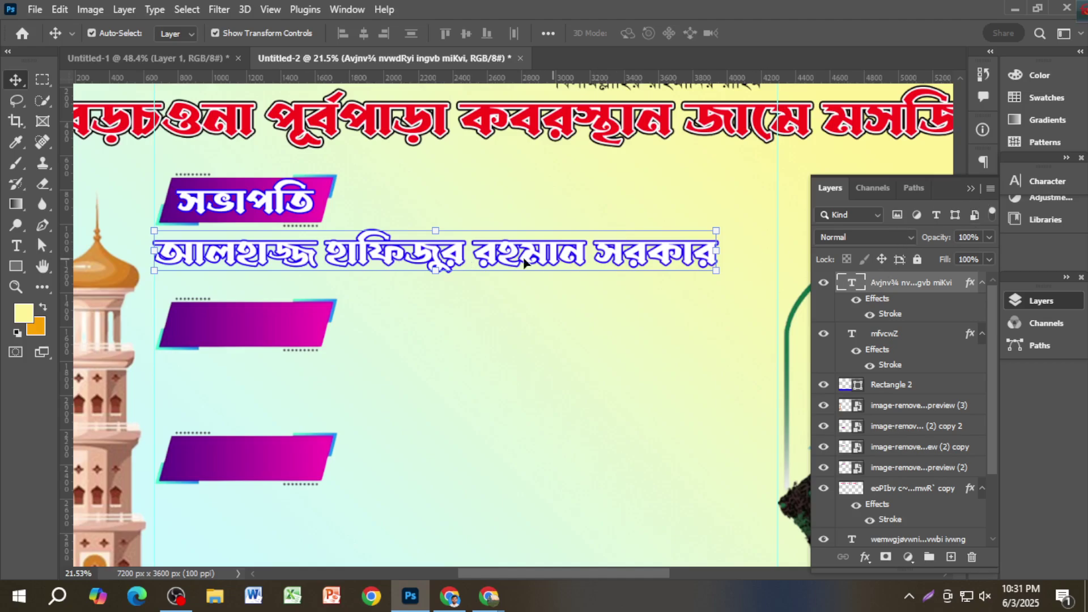
Step: Try a black outline colour in the name text's Stroke effect
{"action": "double_click", "coordinate": [887, 313]}
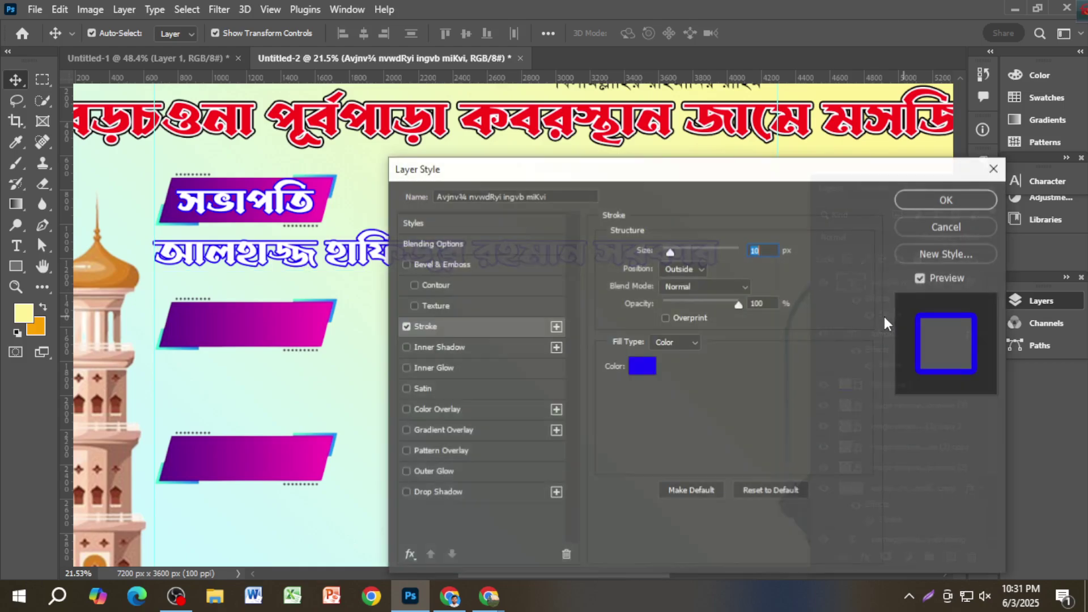
{"action": "left_click", "coordinate": [643, 365]}
{"action": "left_click_drag", "start_coordinate": [813, 432], "coordinate": [913, 501]}
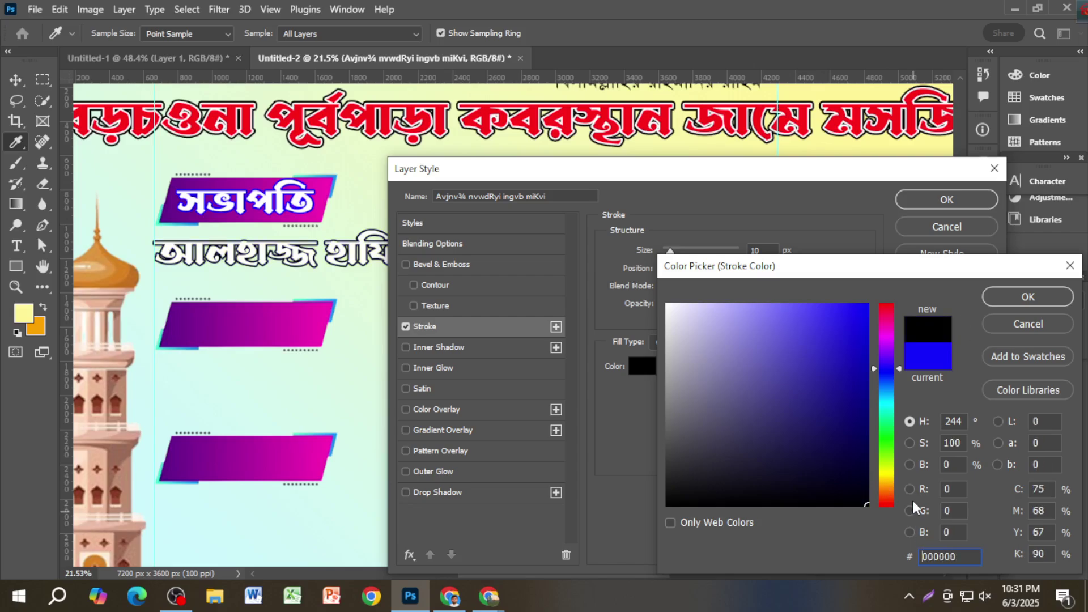
{"action": "left_click", "coordinate": [888, 307]}
{"action": "left_click_drag", "start_coordinate": [855, 313], "coordinate": [870, 305]}
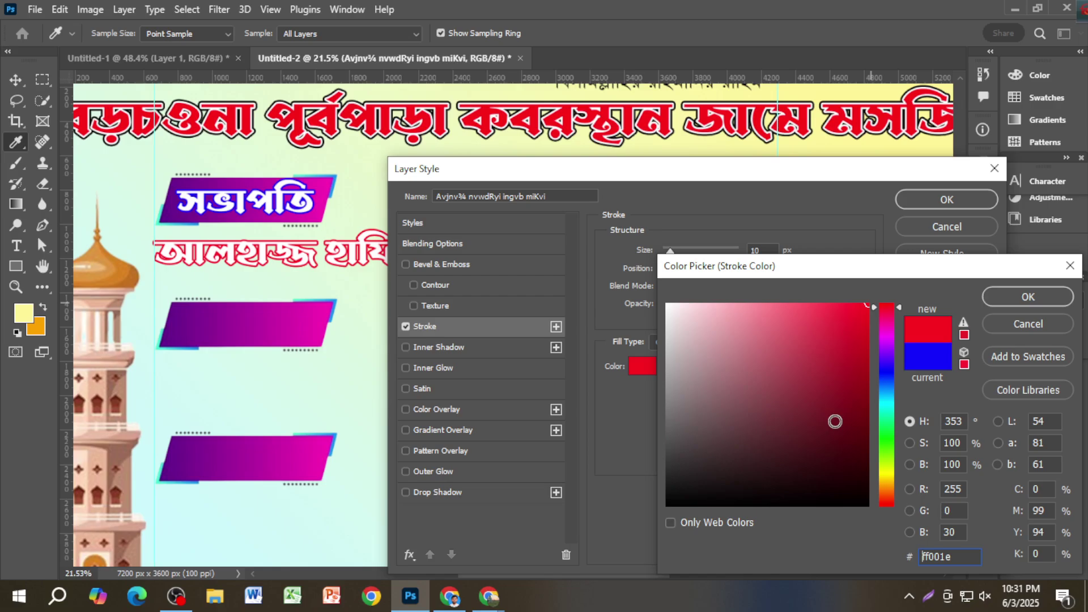
{"action": "left_click_drag", "start_coordinate": [848, 457], "coordinate": [880, 519]}
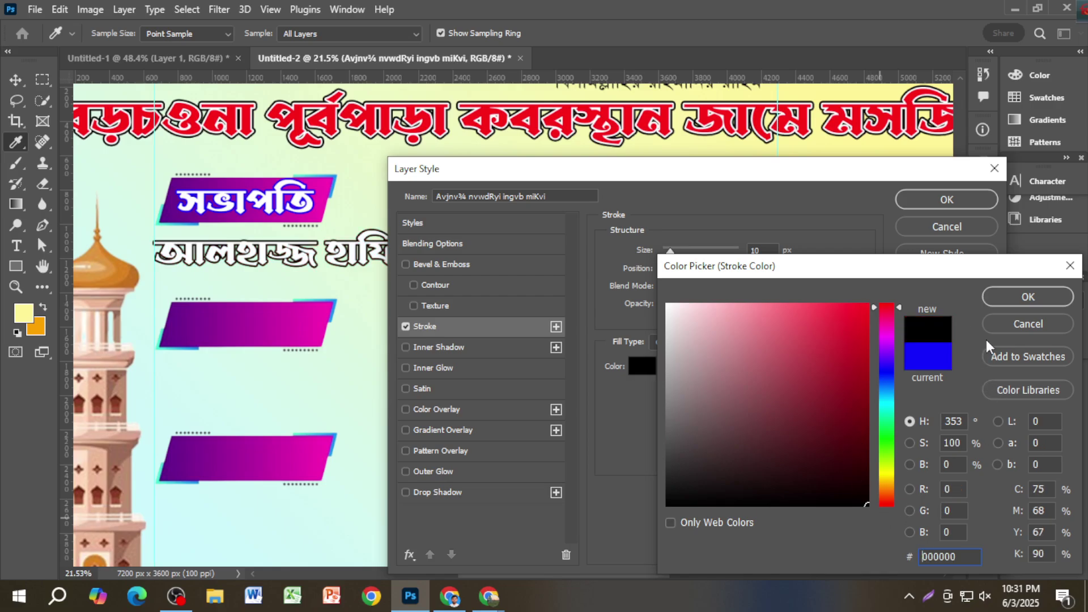
{"action": "left_click", "coordinate": [889, 338]}
{"action": "mouse_move", "coordinate": [864, 327]}
{"action": "left_mouse_down"}
{"action": "mouse_move", "coordinate": [862, 318]}
{"action": "mouse_move", "coordinate": [871, 508]}
{"action": "left_mouse_up"}
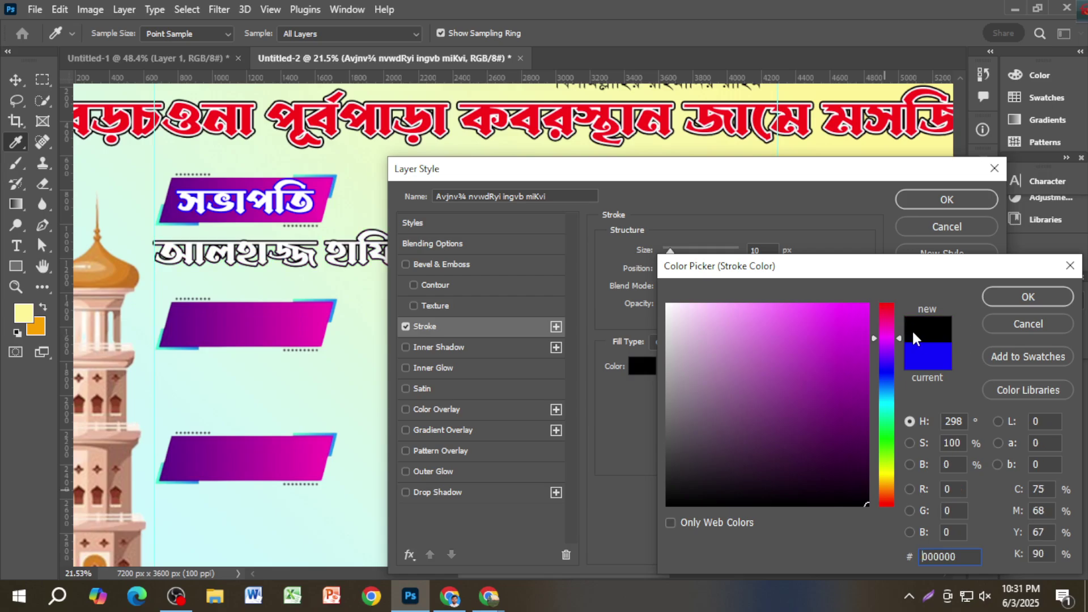
{"action": "left_click", "coordinate": [1031, 296]}
{"action": "left_click", "coordinate": [943, 203]}
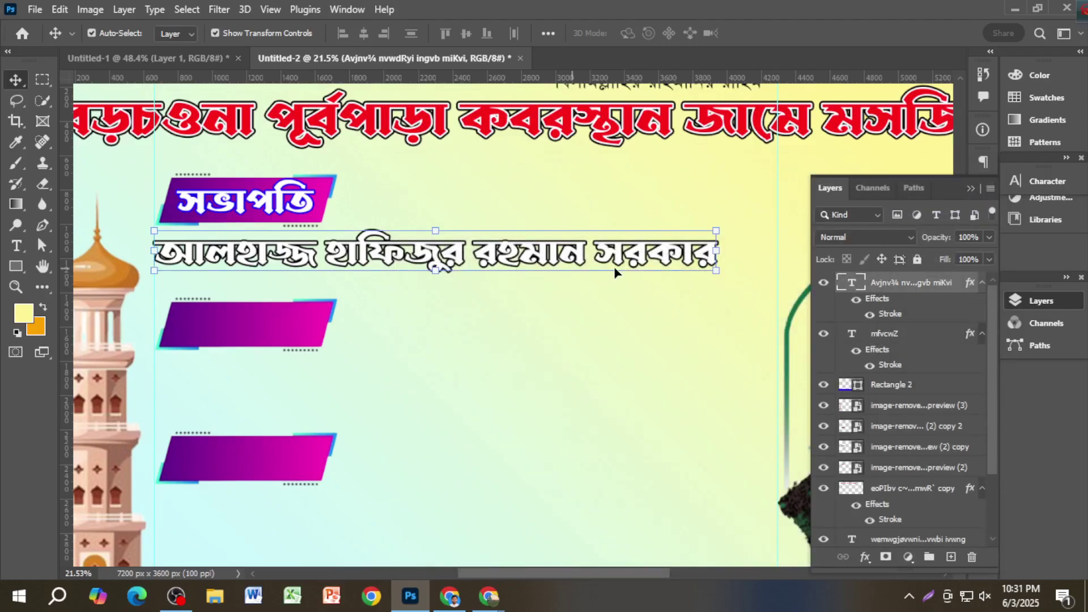
Step: Change the name text's fill colour to blue in the Character settings
{"action": "left_click", "coordinate": [1045, 182]}
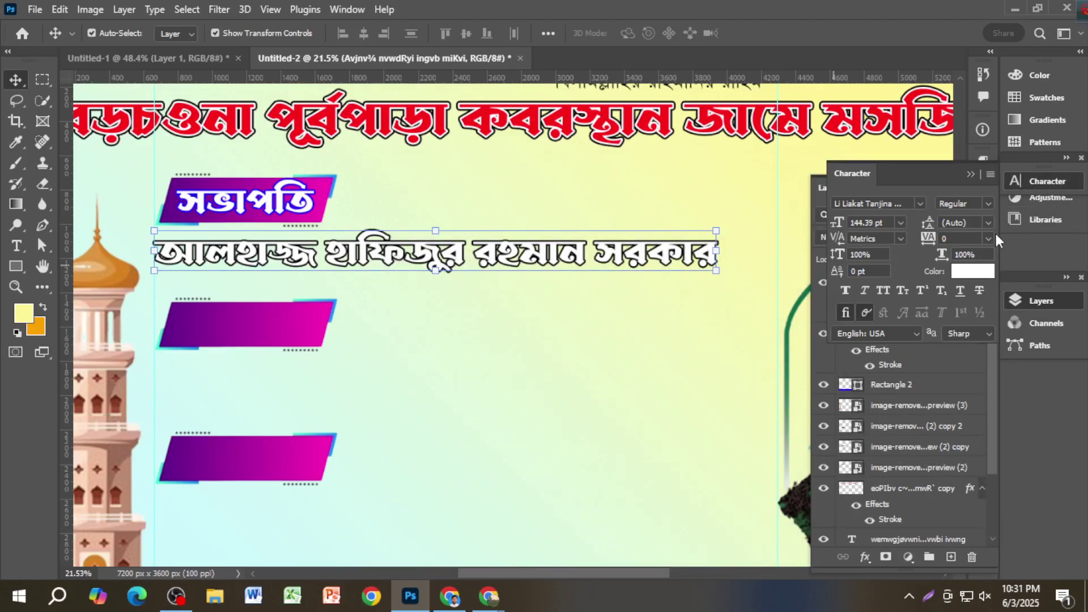
{"action": "left_click", "coordinate": [967, 272]}
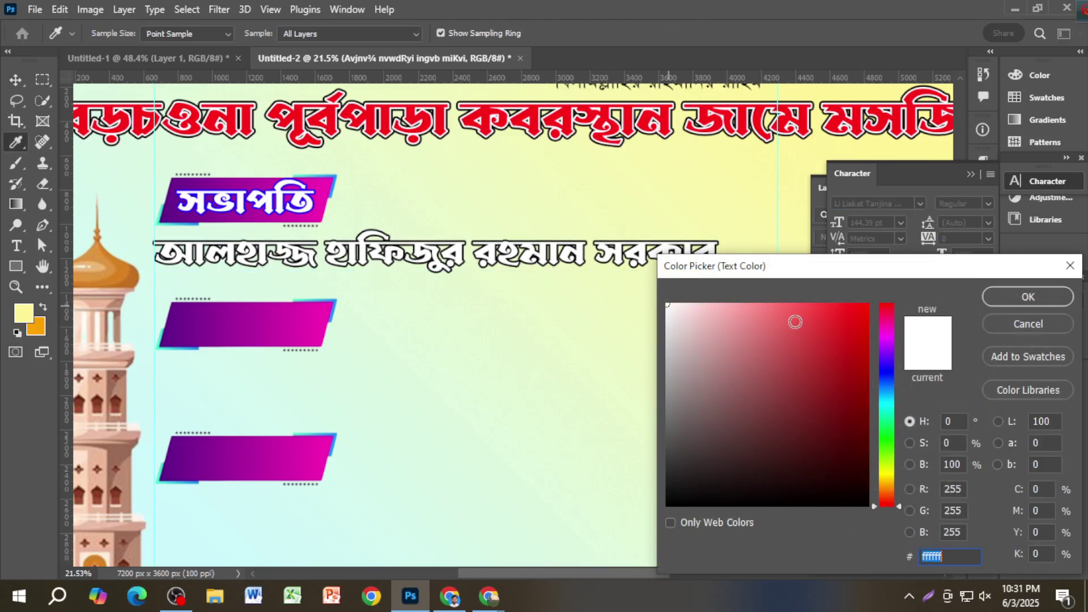
{"action": "left_click", "coordinate": [867, 305]}
{"action": "left_click", "coordinate": [887, 368]}
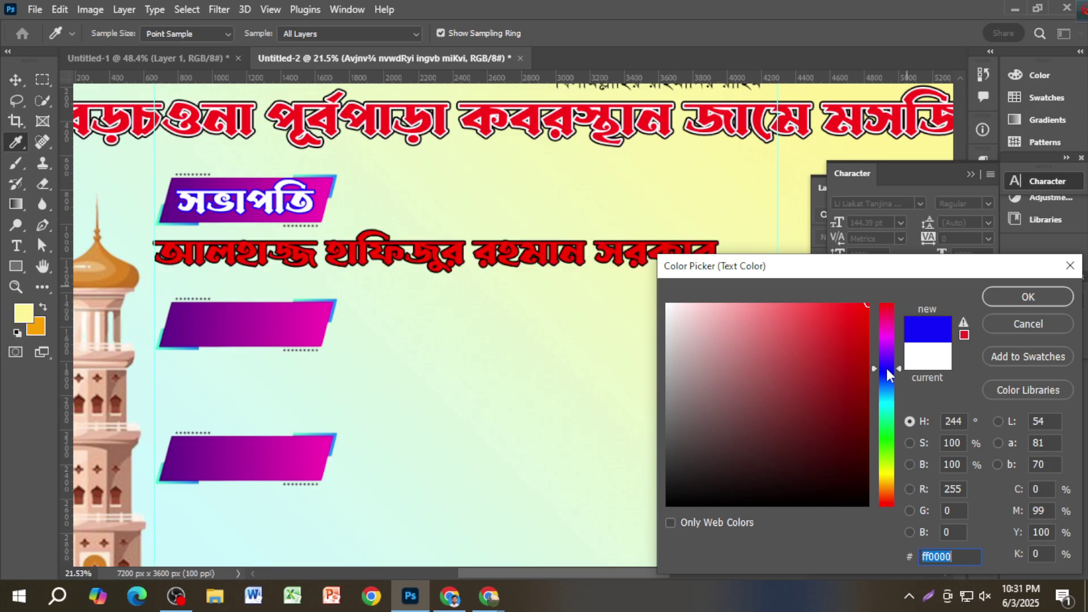
{"action": "left_click", "coordinate": [996, 297]}
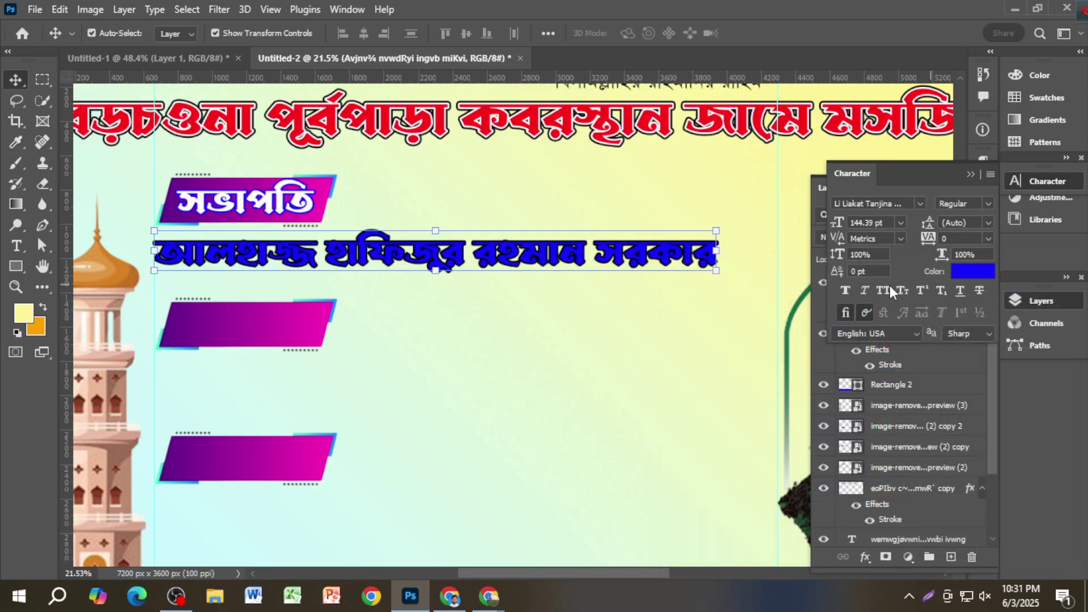
{"action": "left_click", "coordinate": [969, 174]}
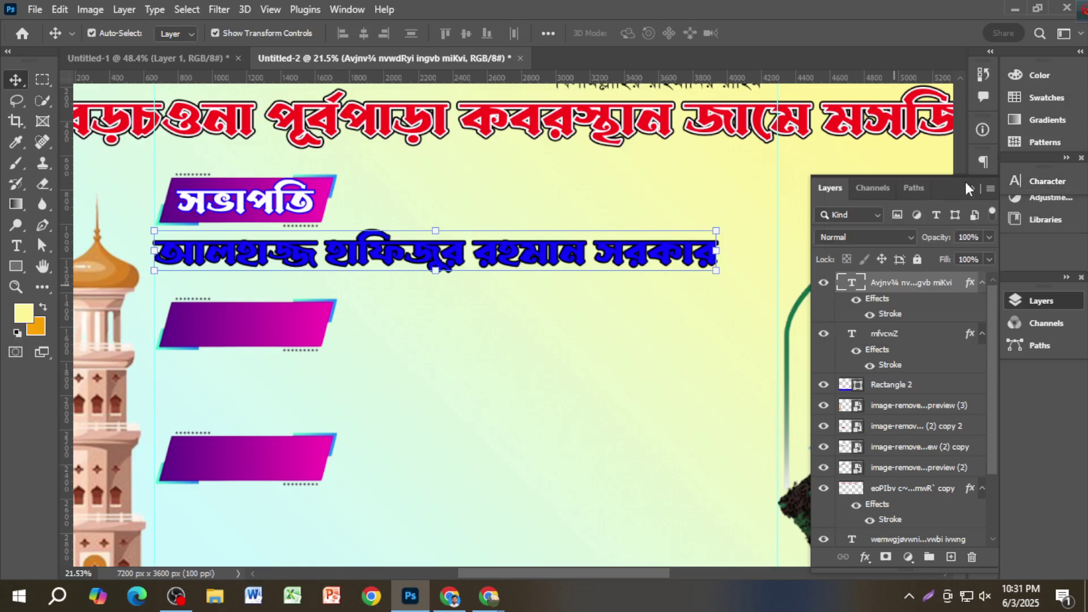
Step: Test pink, near-black and red outline colours, then discard the stroke change
{"action": "double_click", "coordinate": [888, 317]}
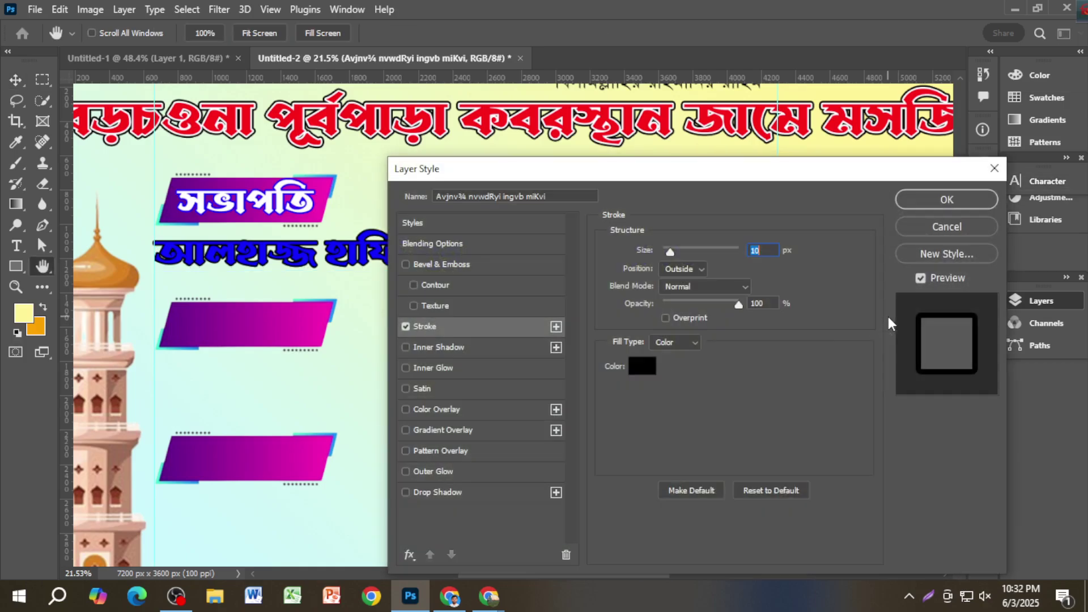
{"action": "left_click", "coordinate": [642, 365]}
{"action": "left_click", "coordinate": [682, 316]}
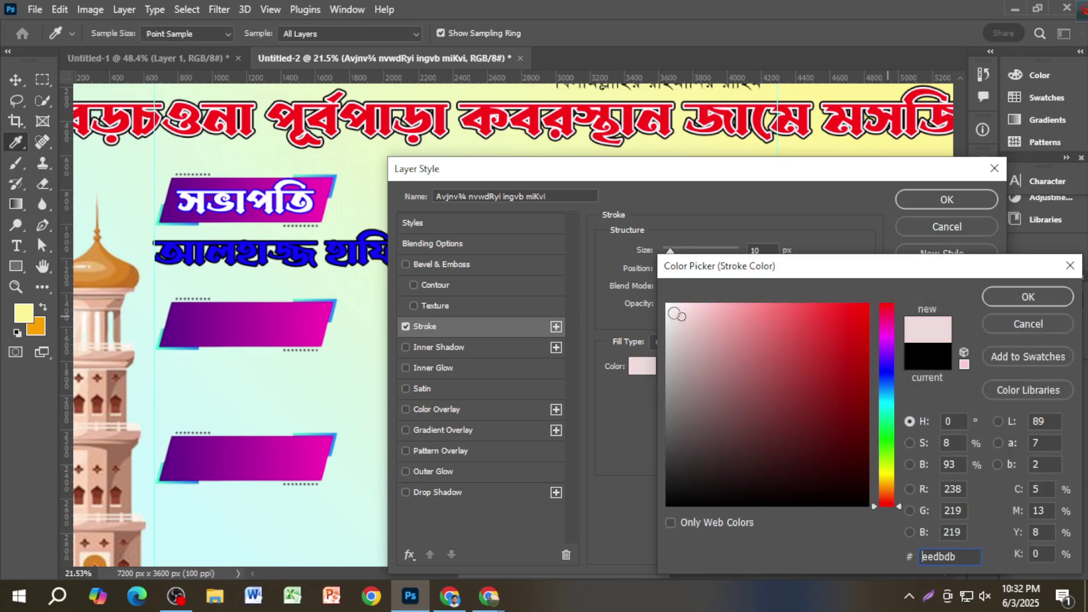
{"action": "left_click", "coordinate": [867, 503]}
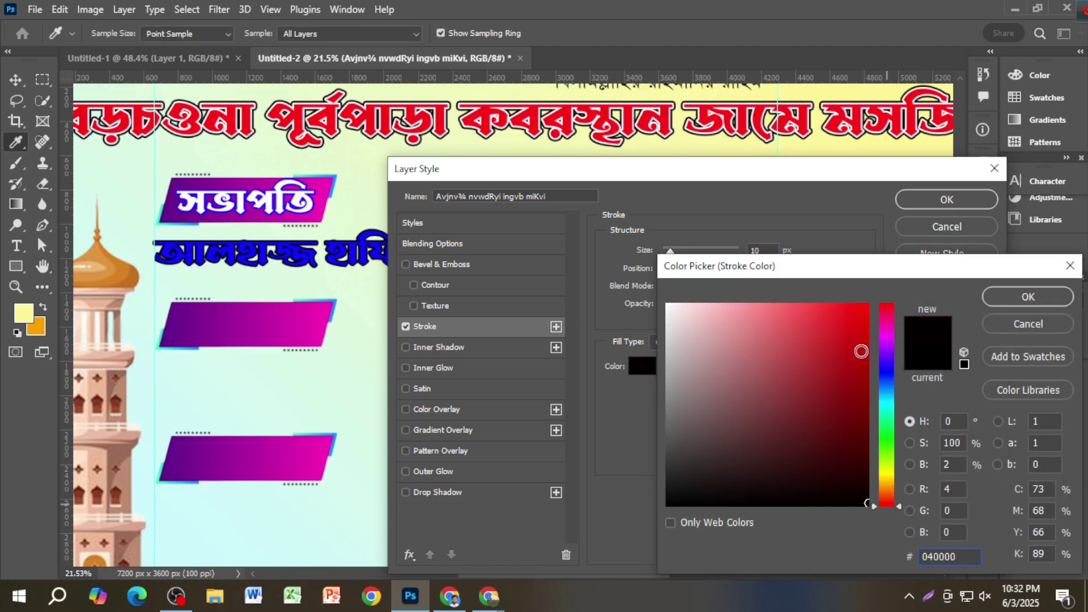
{"action": "left_click", "coordinate": [867, 305]}
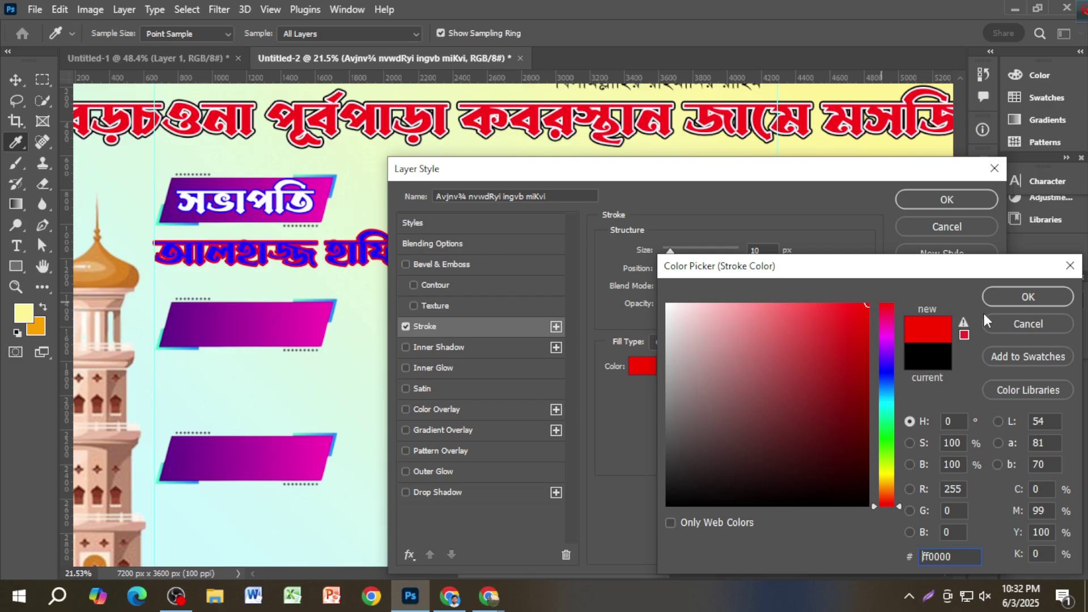
{"action": "left_click", "coordinate": [1010, 329]}
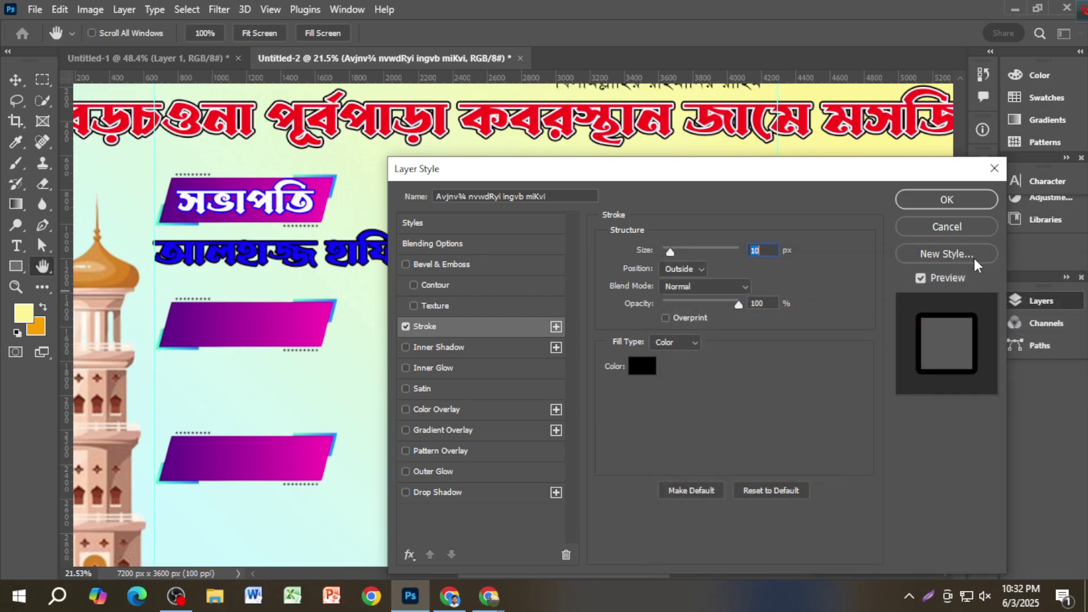
{"action": "left_click", "coordinate": [959, 230]}
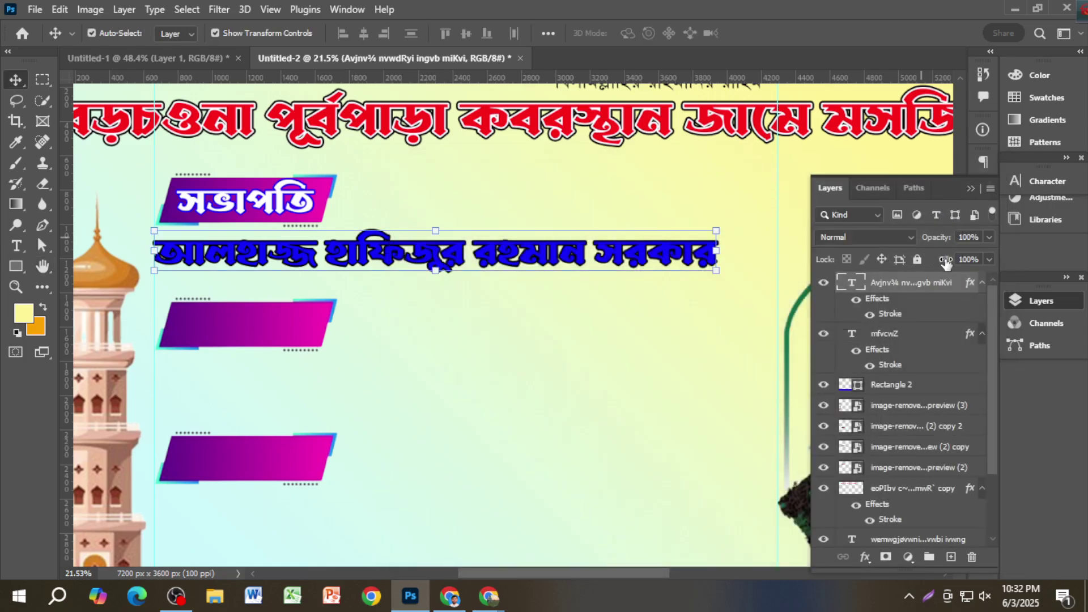
Step: Set the name text colour to magenta fc00ff
{"action": "left_click", "coordinate": [1047, 181]}
{"action": "left_click", "coordinate": [972, 236]}
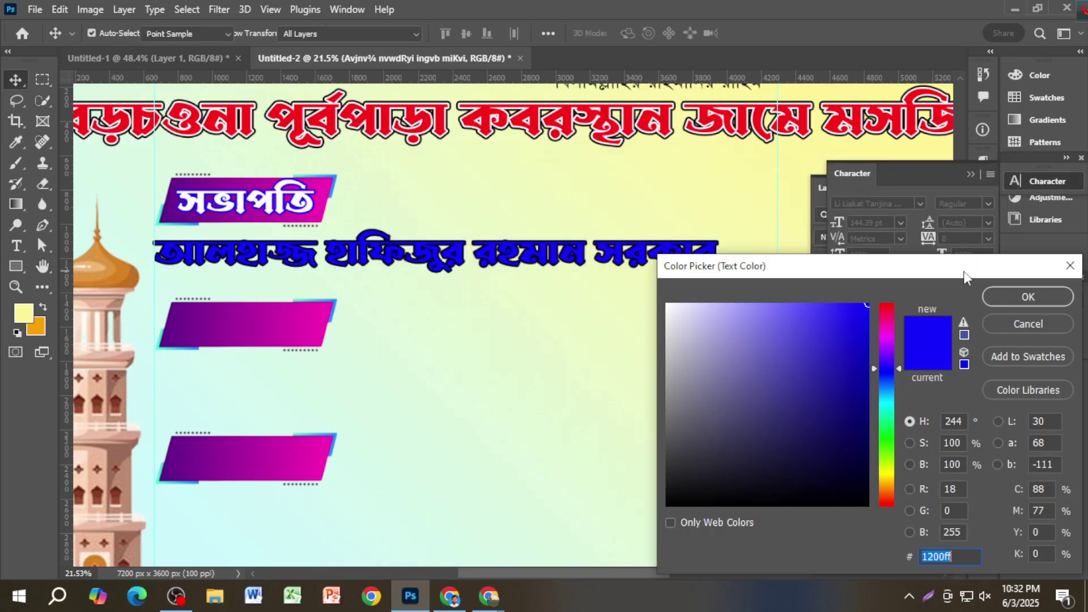
{"action": "left_click", "coordinate": [890, 335]}
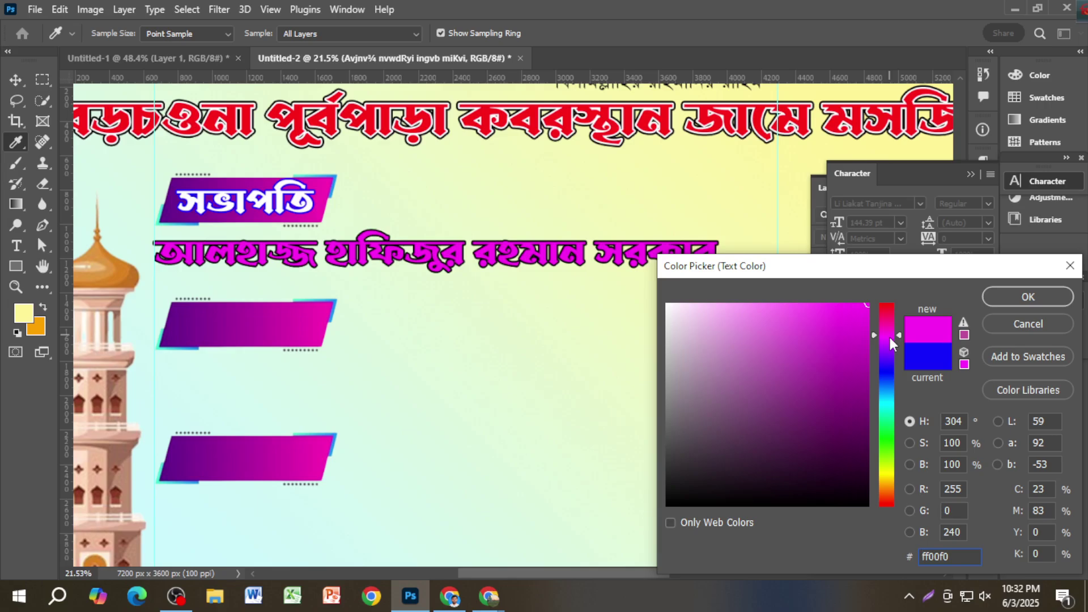
{"action": "left_click", "coordinate": [889, 338]}
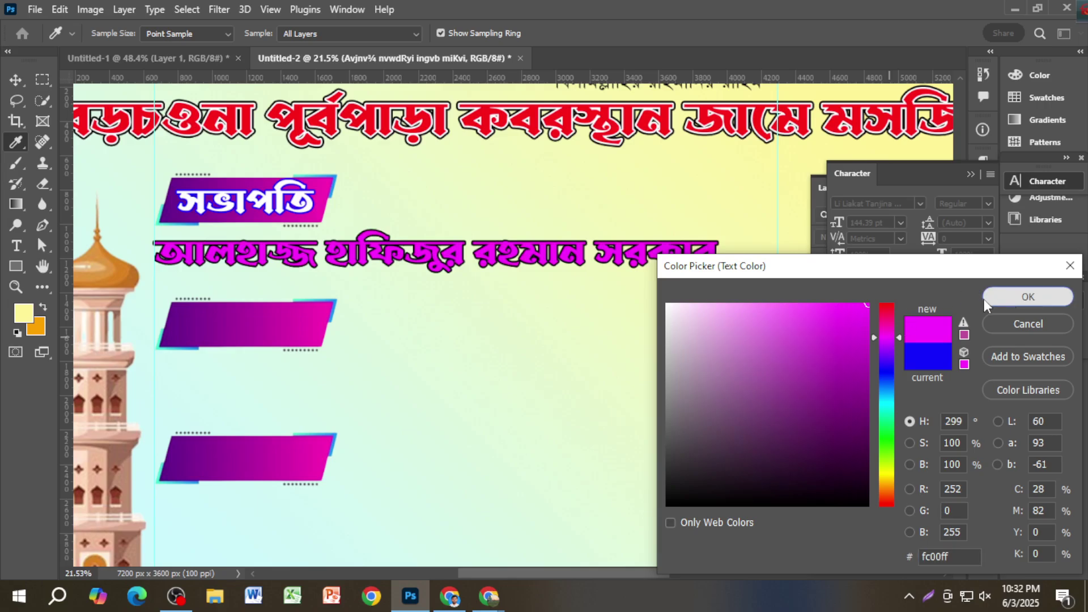
{"action": "left_click", "coordinate": [984, 298]}
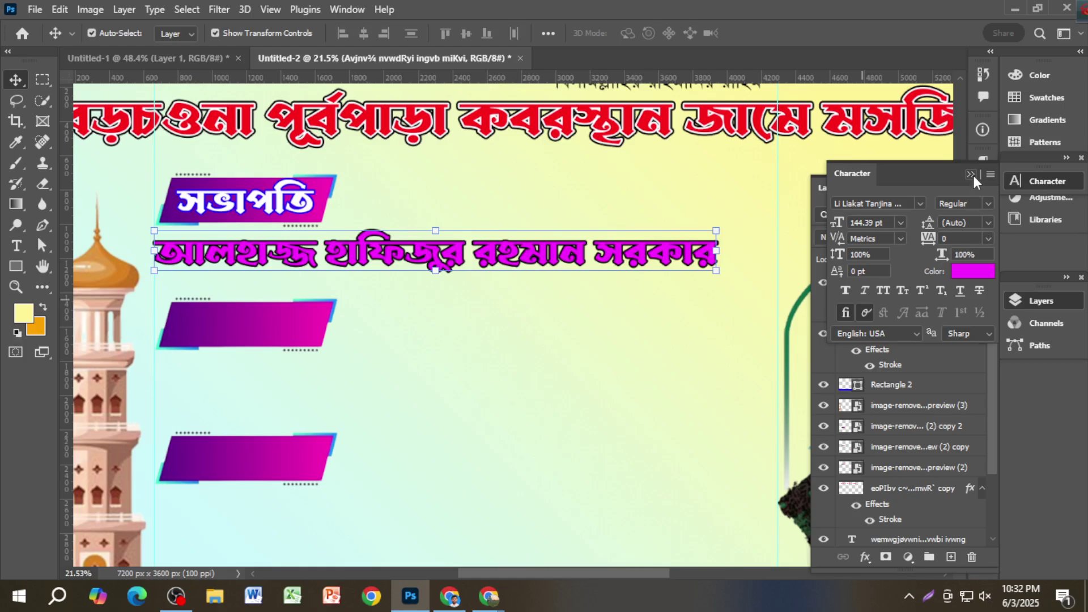
{"action": "left_click", "coordinate": [972, 175]}
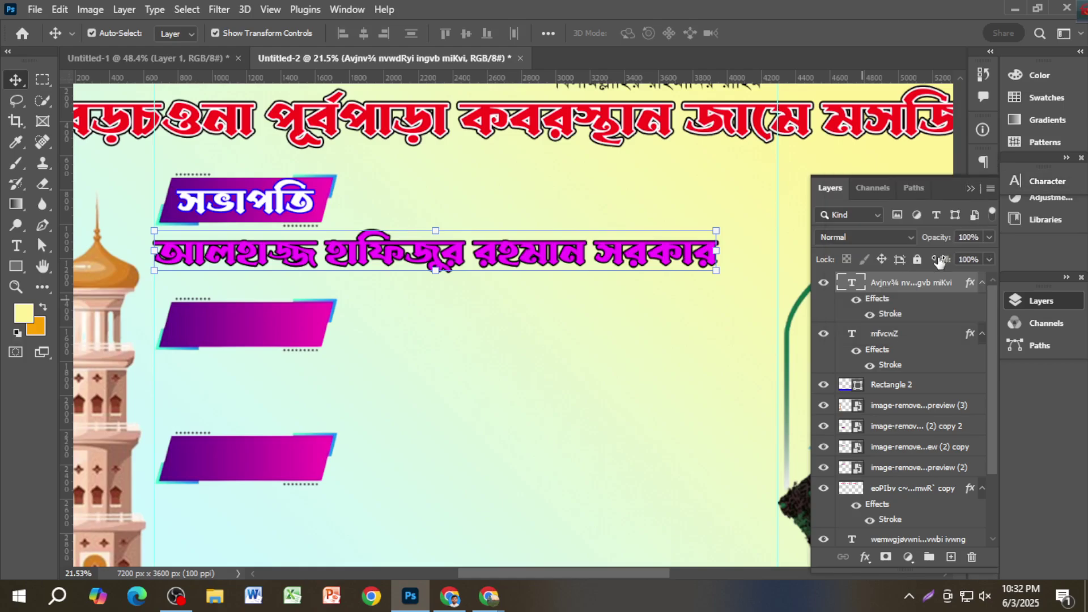
Step: Make the name text's stroke colour white (ffffff)
{"action": "double_click", "coordinate": [890, 313]}
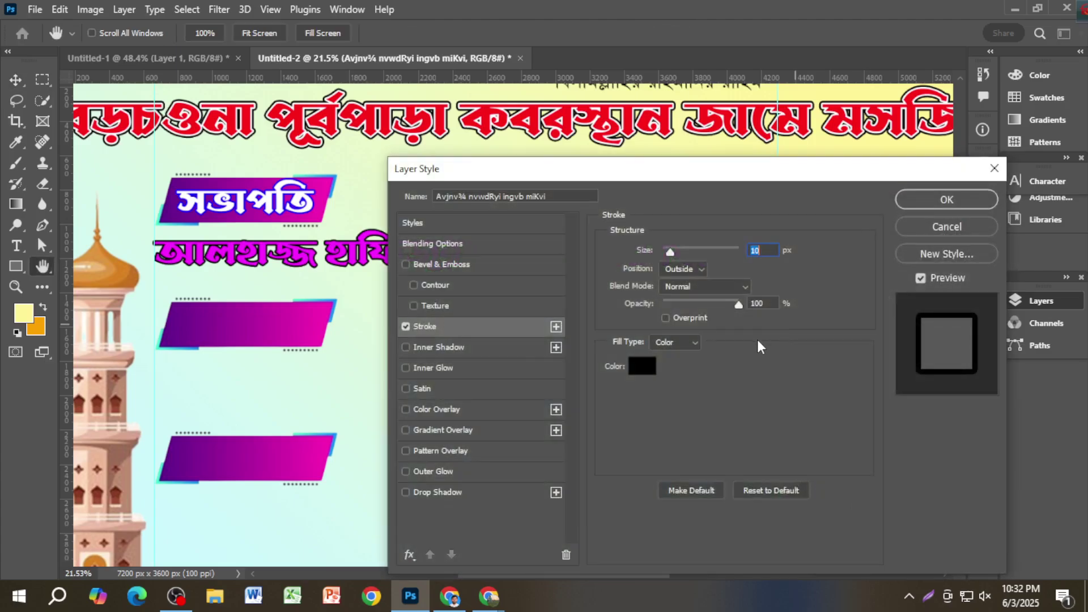
{"action": "left_click", "coordinate": [647, 371]}
{"action": "left_click", "coordinate": [669, 309]}
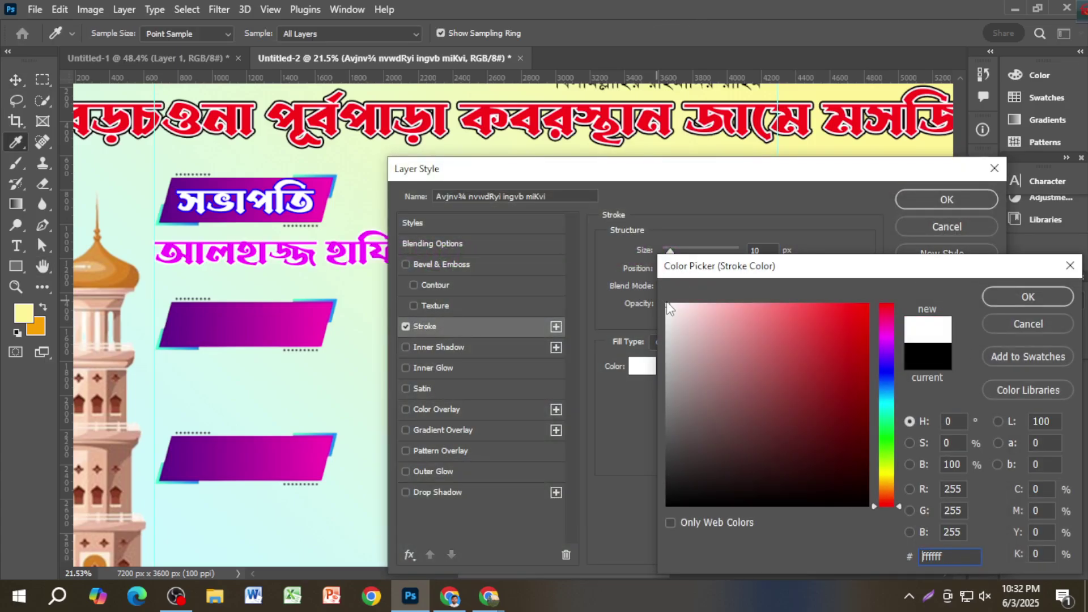
{"action": "left_click", "coordinate": [1005, 298]}
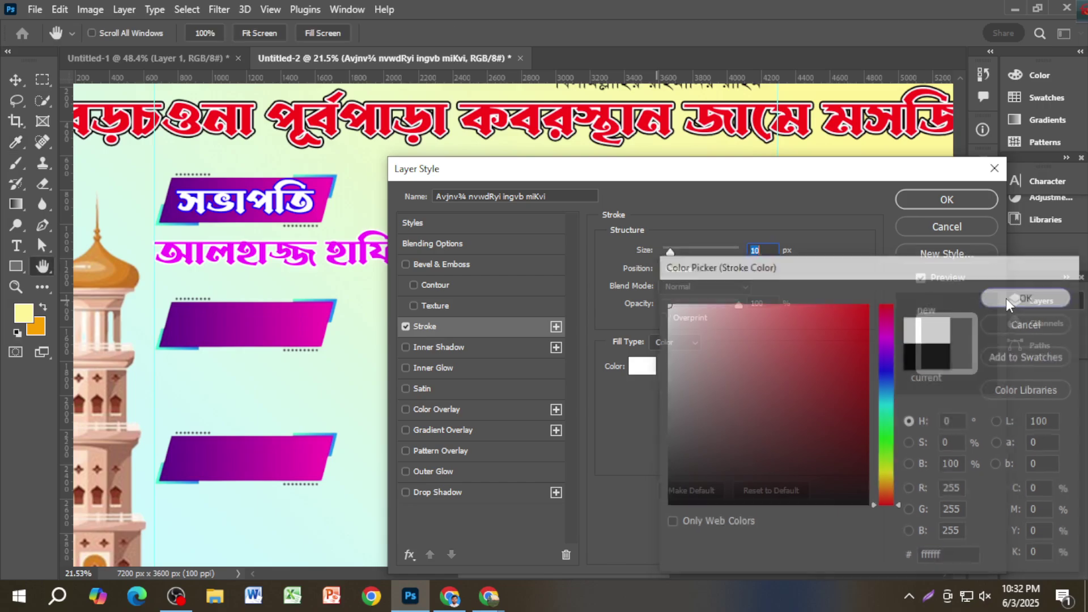
{"action": "left_click", "coordinate": [957, 198]}
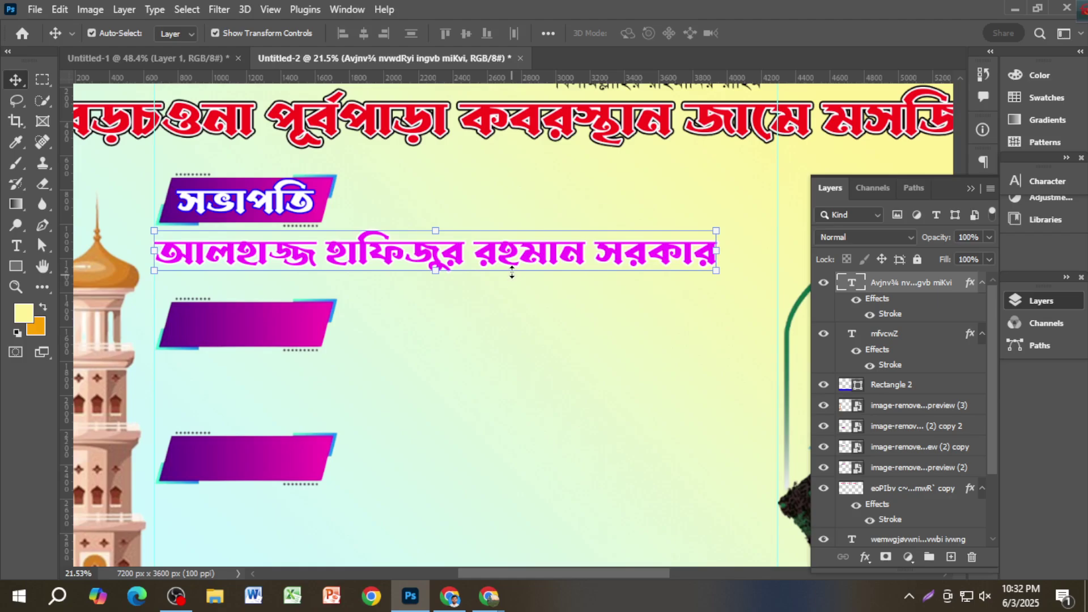
{"action": "left_click_drag", "start_coordinate": [512, 264], "coordinate": [512, 261]}
{"action": "left_click_drag", "start_coordinate": [717, 256], "coordinate": [751, 252]}
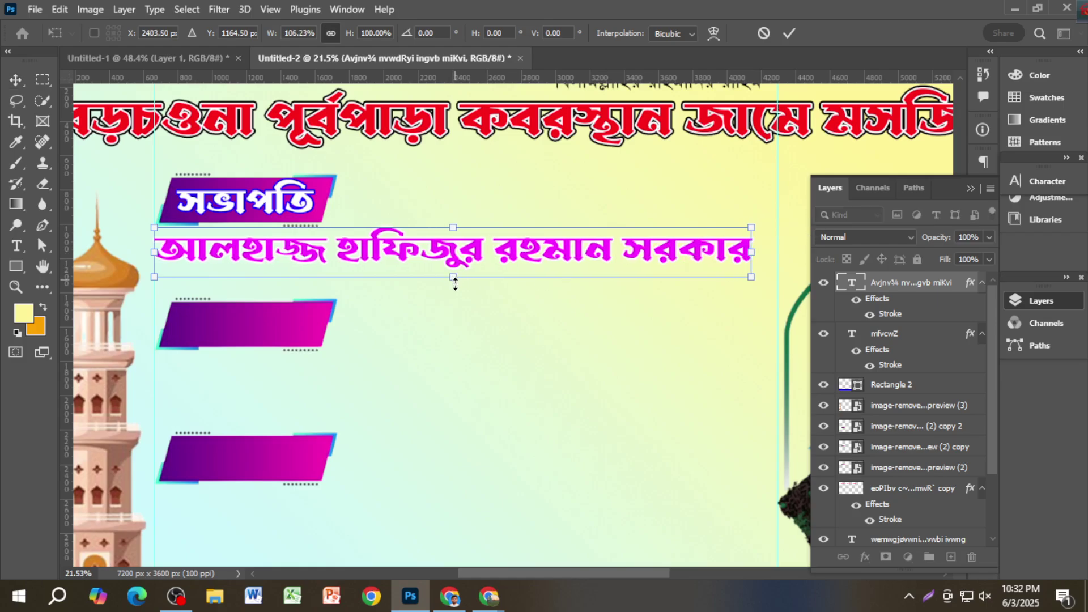
{"action": "left_click_drag", "start_coordinate": [455, 284], "coordinate": [457, 289]}
{"action": "key", "text": "Return"}
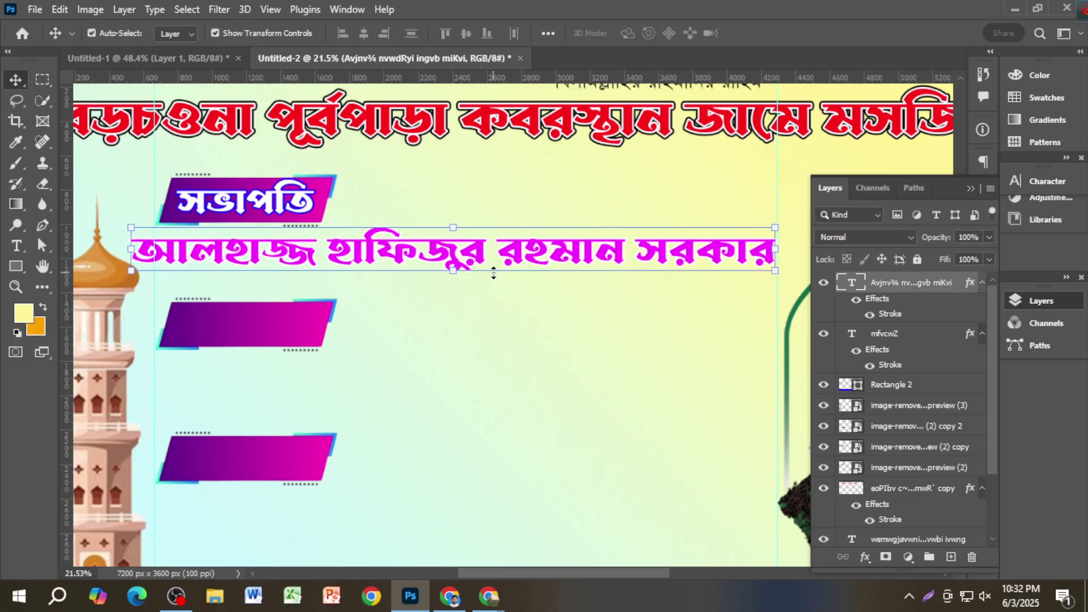
{"action": "left_click_drag", "start_coordinate": [131, 229], "coordinate": [149, 229]}
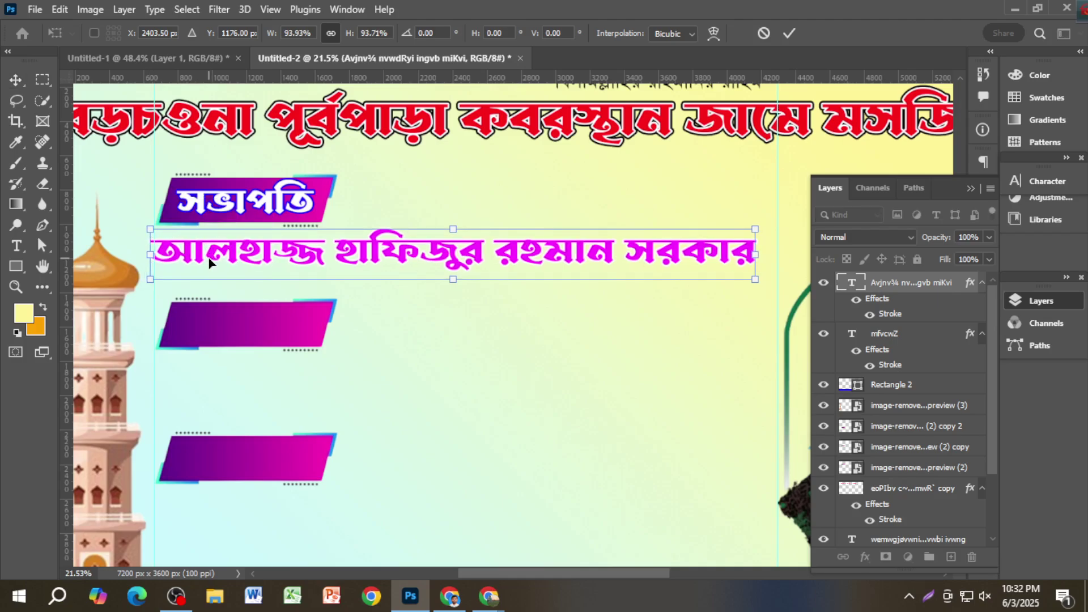
{"action": "left_click_drag", "start_coordinate": [209, 262], "coordinate": [213, 256]}
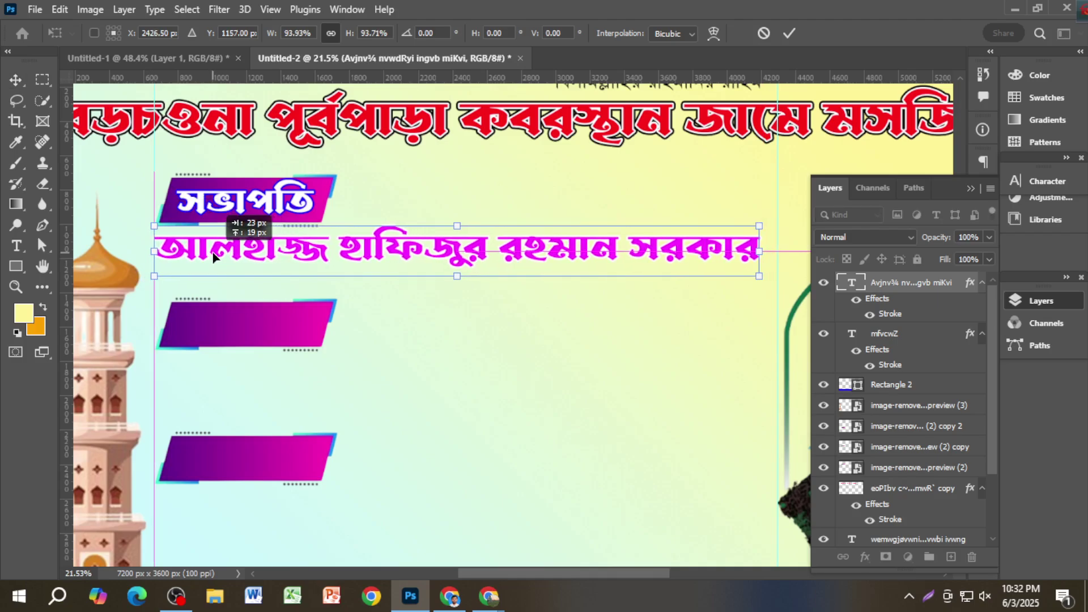
{"action": "key", "text": "Return"}
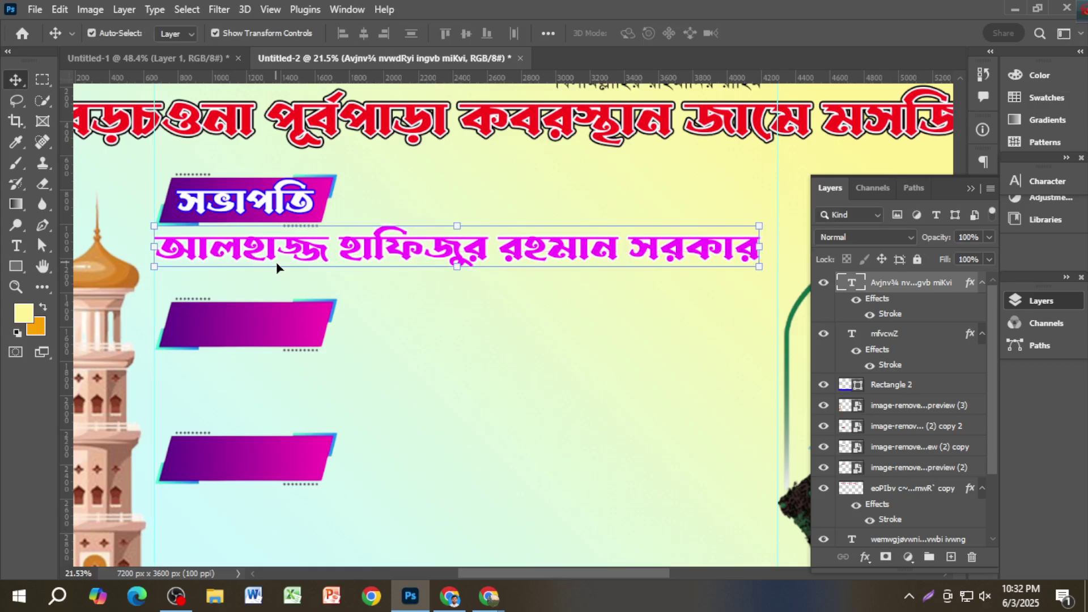
Step: Copy the বিসমিল্লাহির রাহমানির রাহিম line below the name, checking the reference banner
{"action": "scroll", "coordinate": [415, 398], "scroll_direction": "up", "scroll_amount": 2}
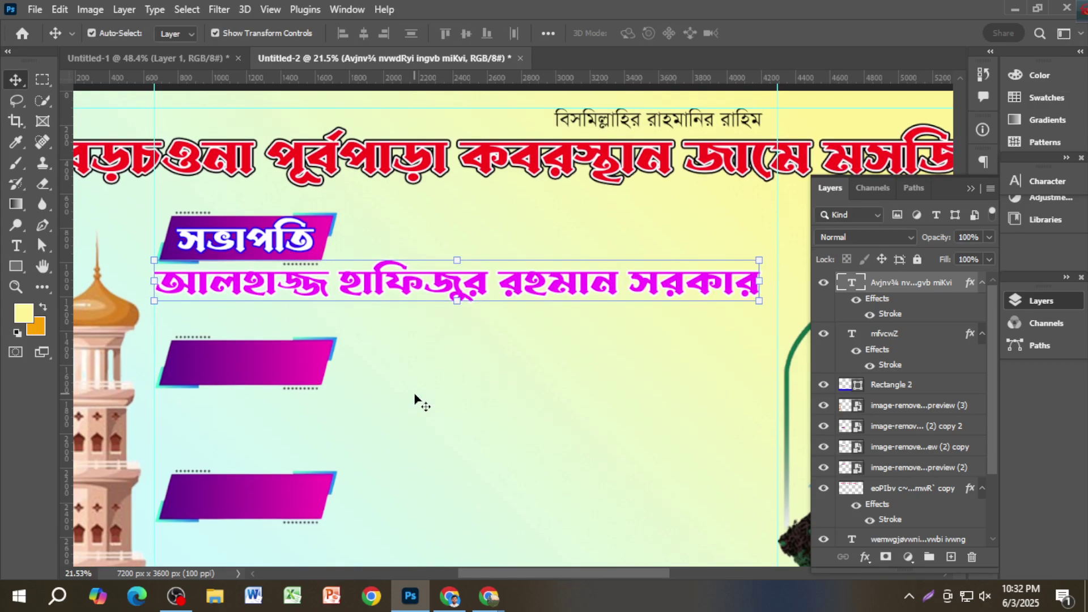
{"action": "left_click", "coordinate": [637, 128]}
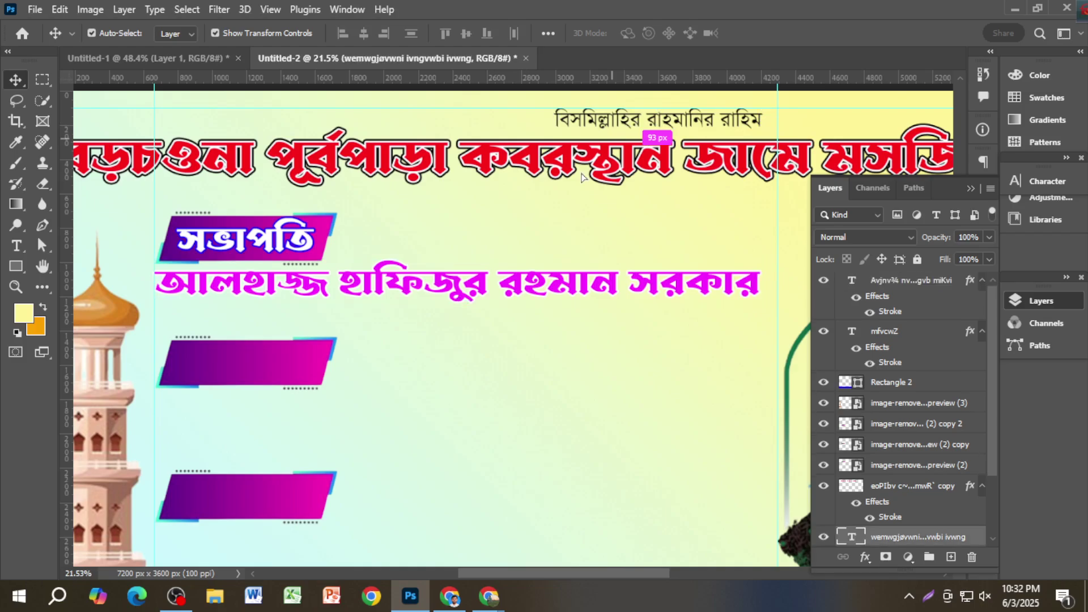
{"action": "left_click_drag", "start_coordinate": [662, 143], "coordinate": [266, 337], "text": "alt"}
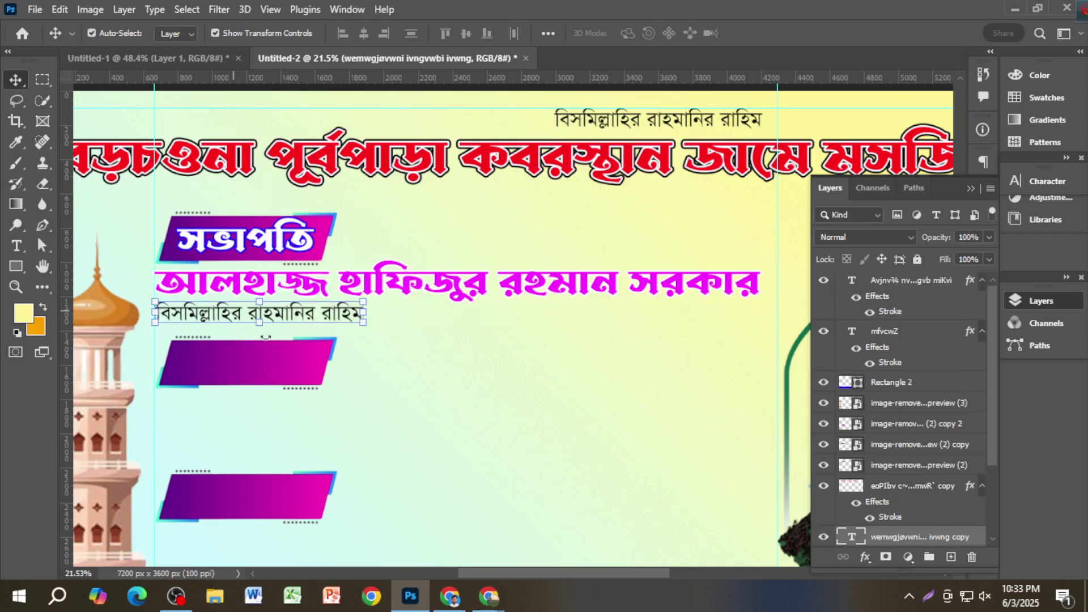
{"action": "left_click", "coordinate": [146, 58]}
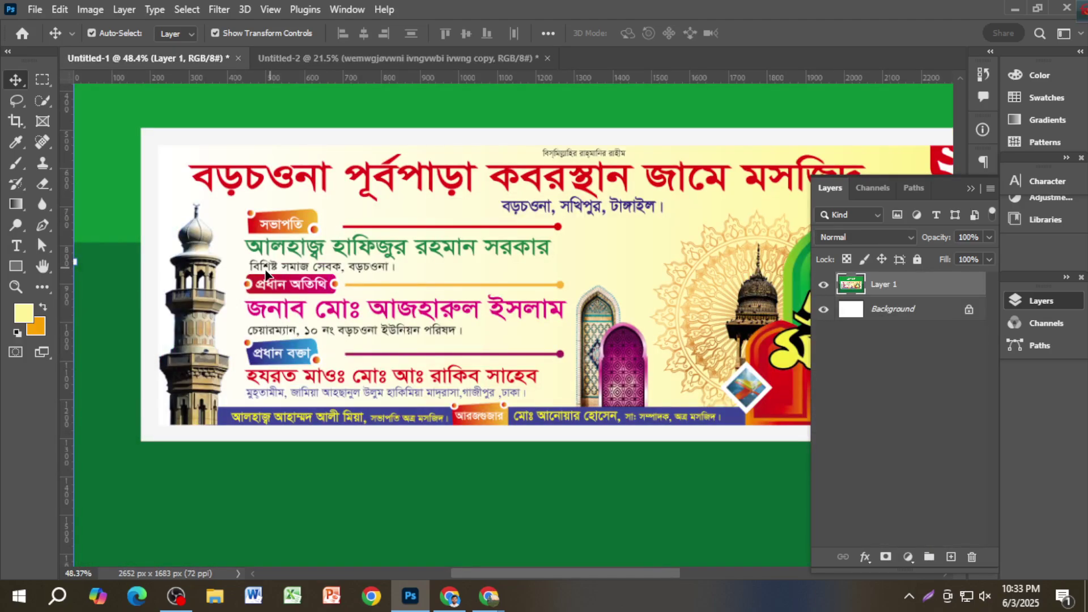
{"action": "left_click", "coordinate": [306, 60]}
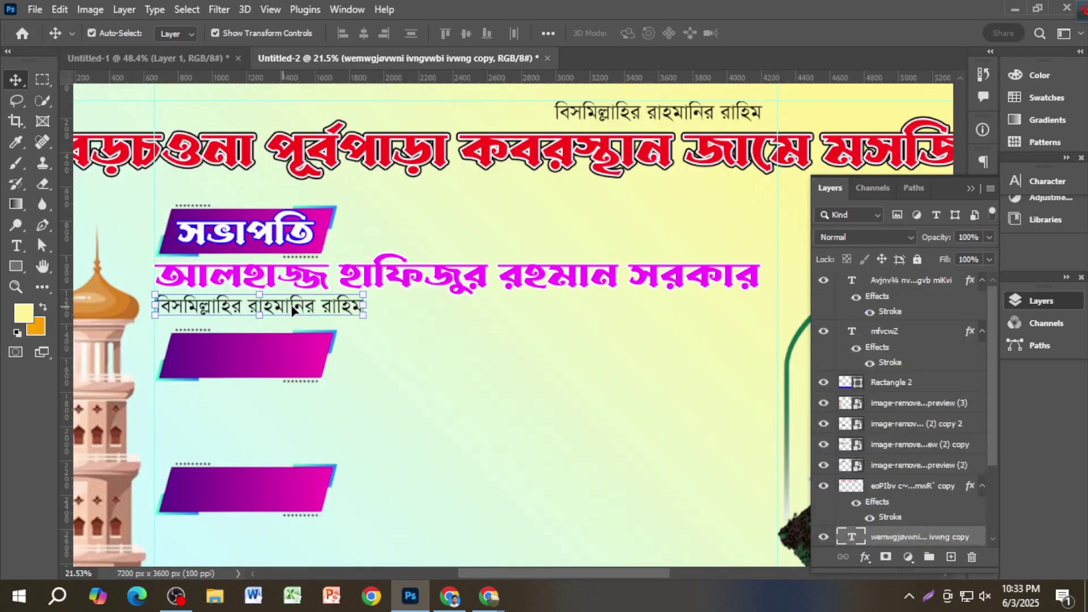
Step: Retype the copy as 'বিশিষ্ট সমাজ সেবক, বড়চওনা , গাইবান্ধা।' and align it under the name
{"action": "double_click", "coordinate": [292, 310]}
{"action": "key", "text": "BackSpace"}
{"action": "type", "text": "w"}
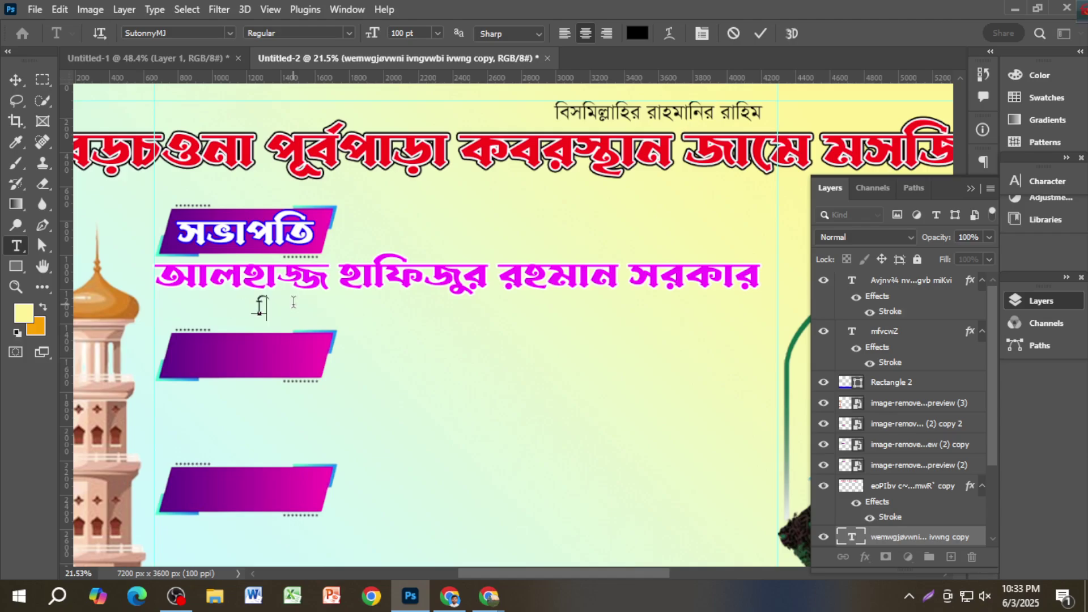
{"action": "type", "text": "emwg"}
{"action": "key", "text": "BackSpace"}
{"action": "key", "text": "BackSpace"}
{"action": "key", "text": "BackSpace"}
{"action": "type", "text": "wkó mgvR"}
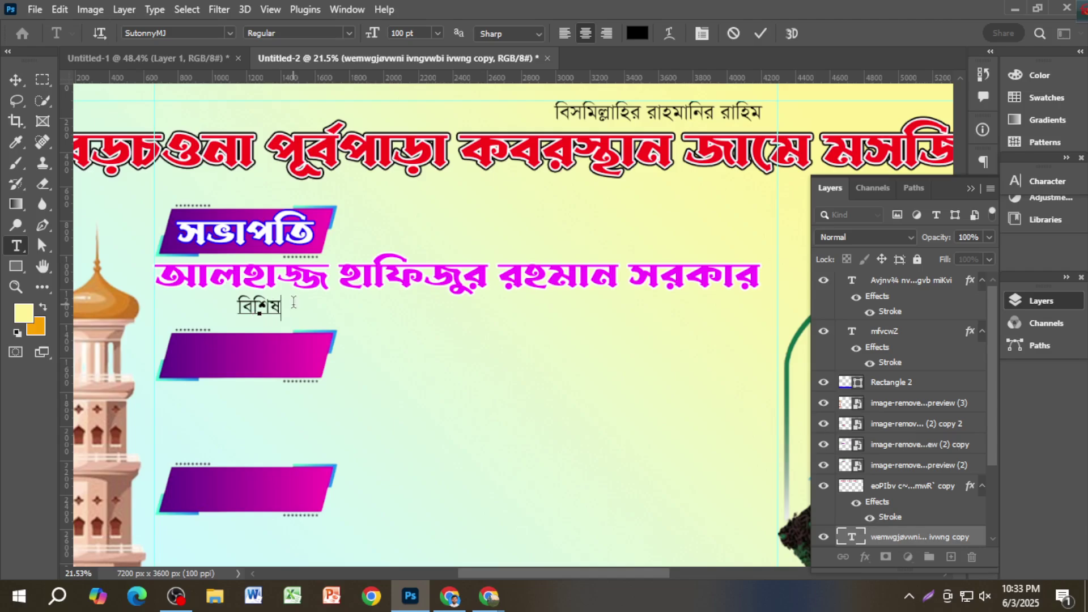
{"action": "type", "text": " ‡meK"}
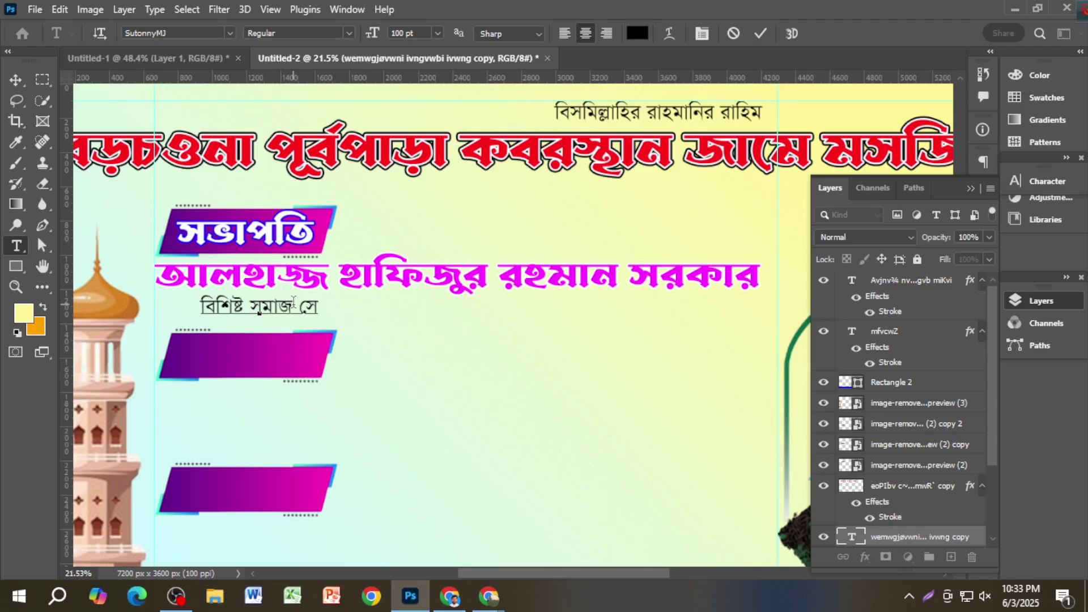
{"action": "type", "text": ","}
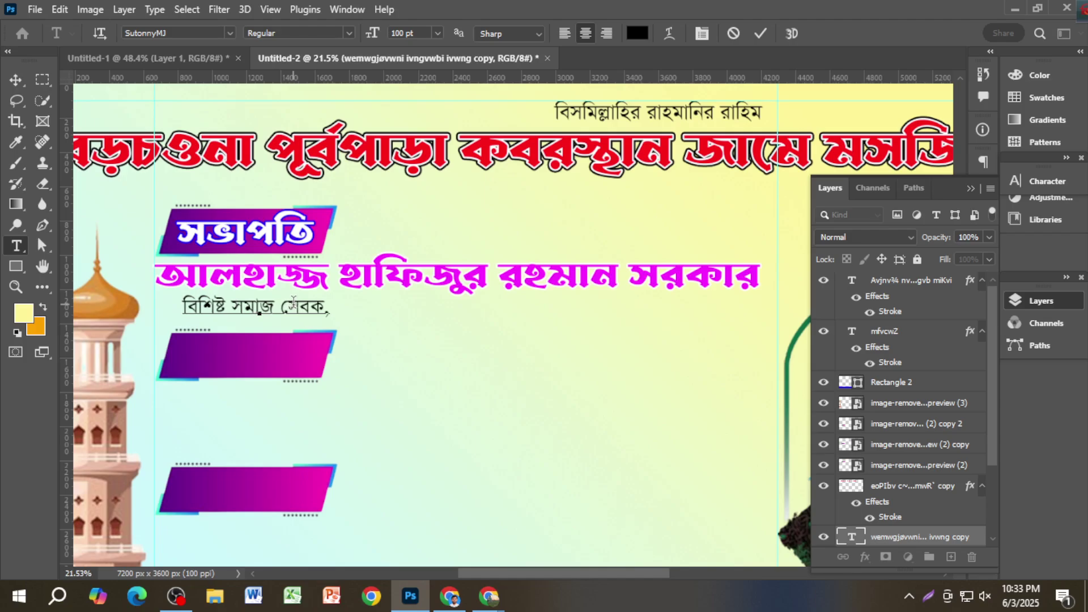
{"action": "type", "text": " eoPIbv"}
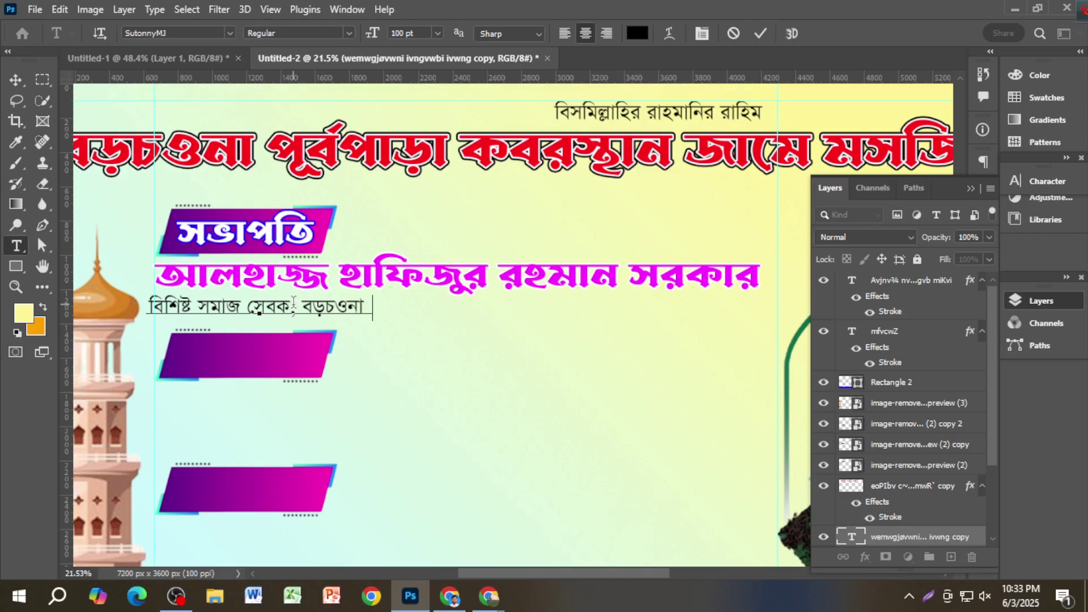
{"action": "type", "text": " , MvBev"}
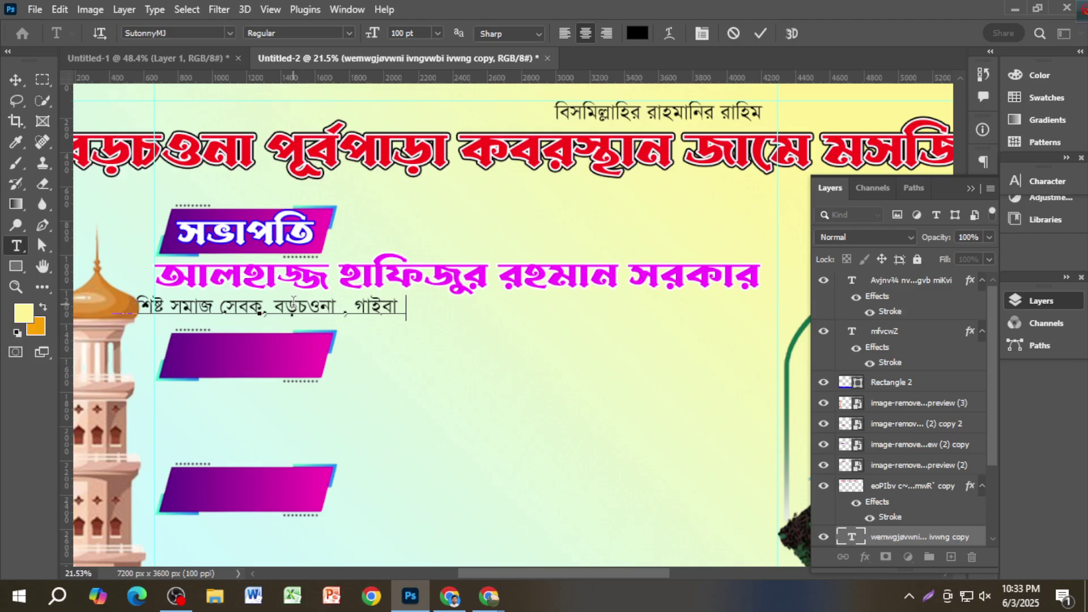
{"action": "type", "text": "Üv|"}
{"action": "left_click", "coordinate": [16, 79]}
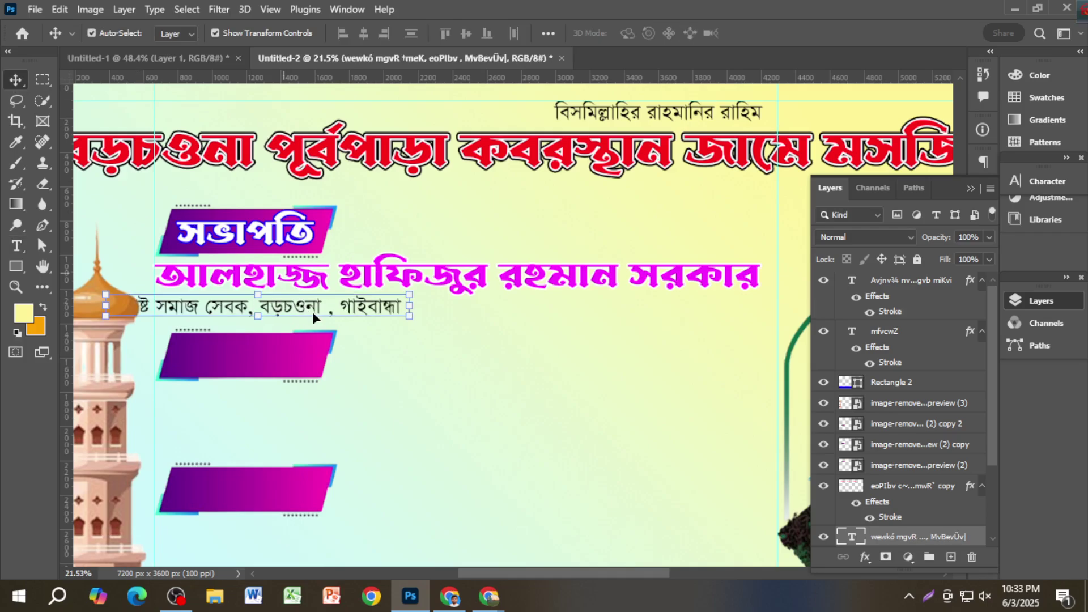
{"action": "left_click_drag", "start_coordinate": [313, 318], "coordinate": [359, 313]}
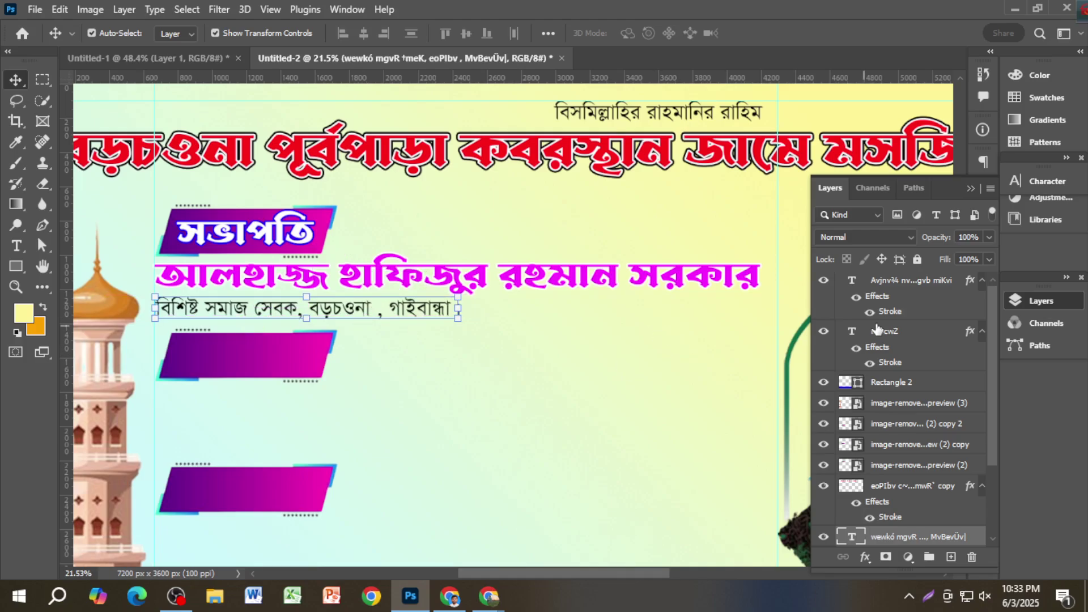
{"action": "left_click", "coordinate": [979, 189]}
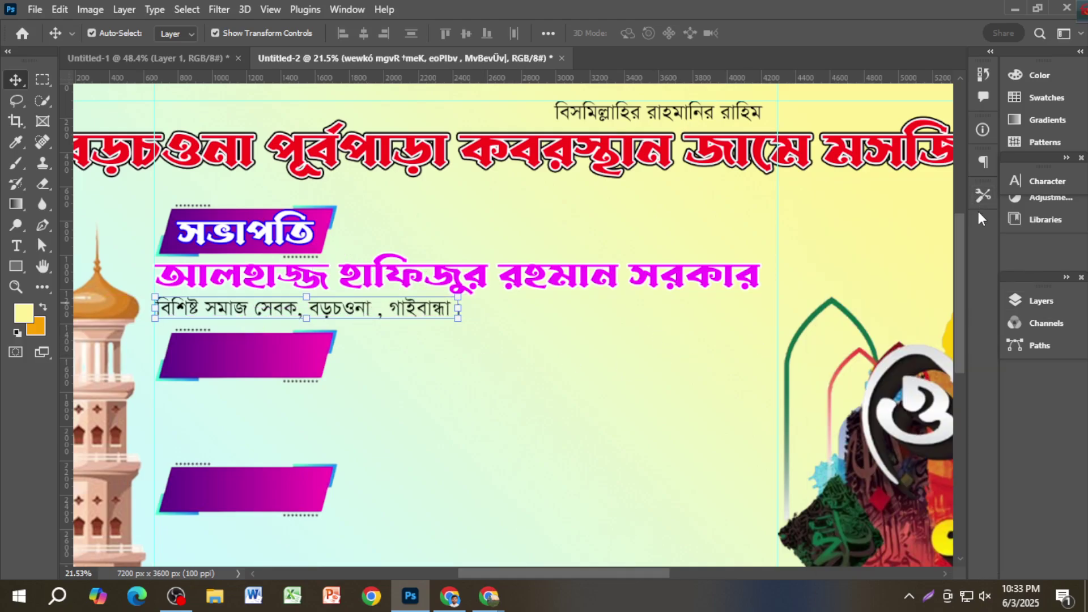
{"action": "left_click", "coordinate": [1059, 181]}
Step: Make the subtitle text red (ff0000)
{"action": "left_click", "coordinate": [966, 273]}
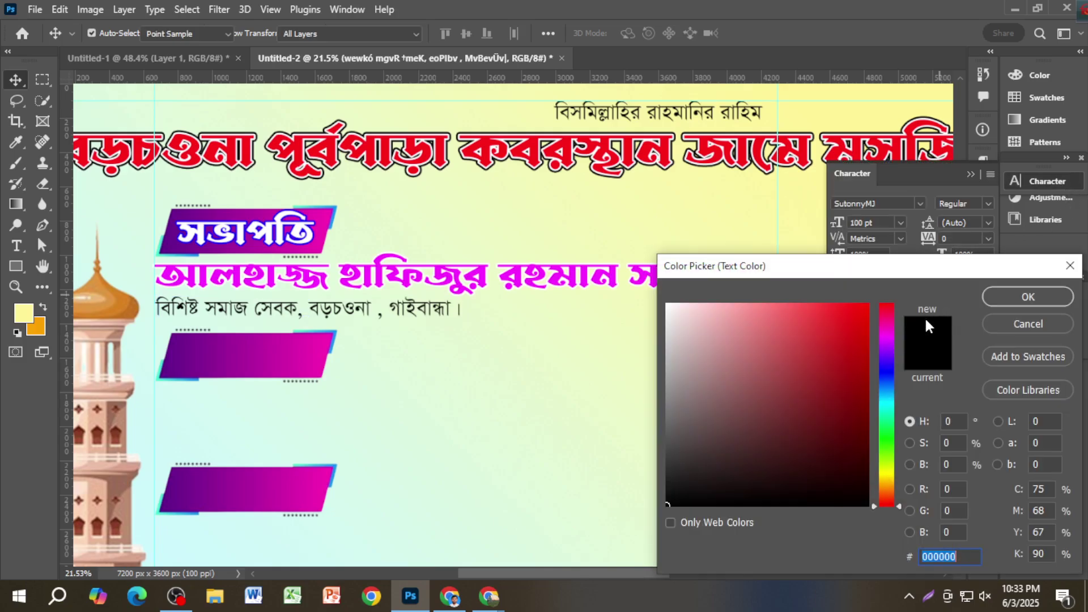
{"action": "left_click_drag", "start_coordinate": [842, 332], "coordinate": [872, 304]}
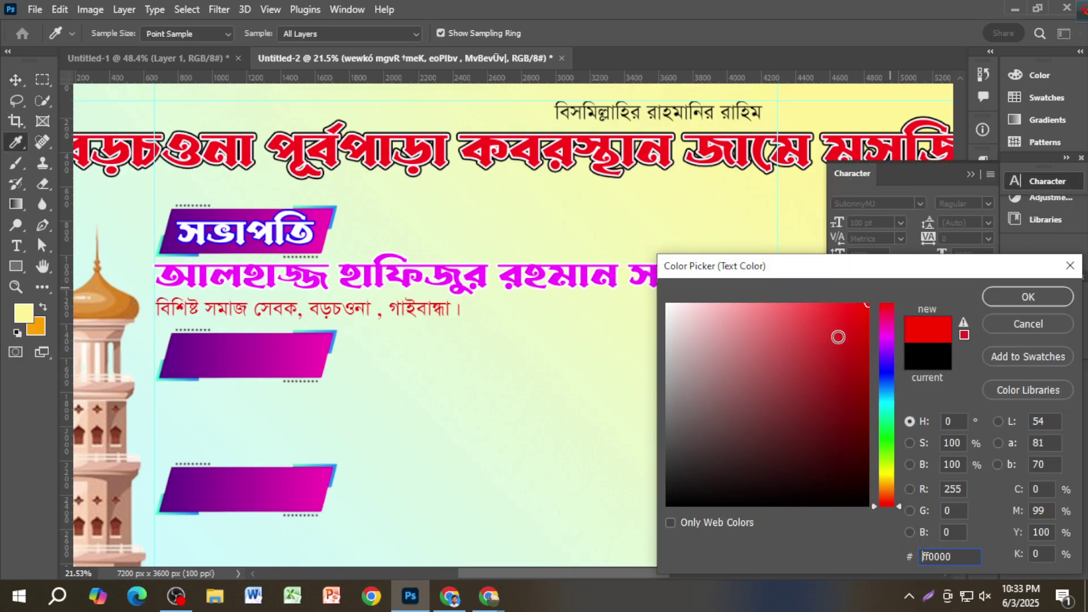
{"action": "left_click", "coordinate": [1006, 297]}
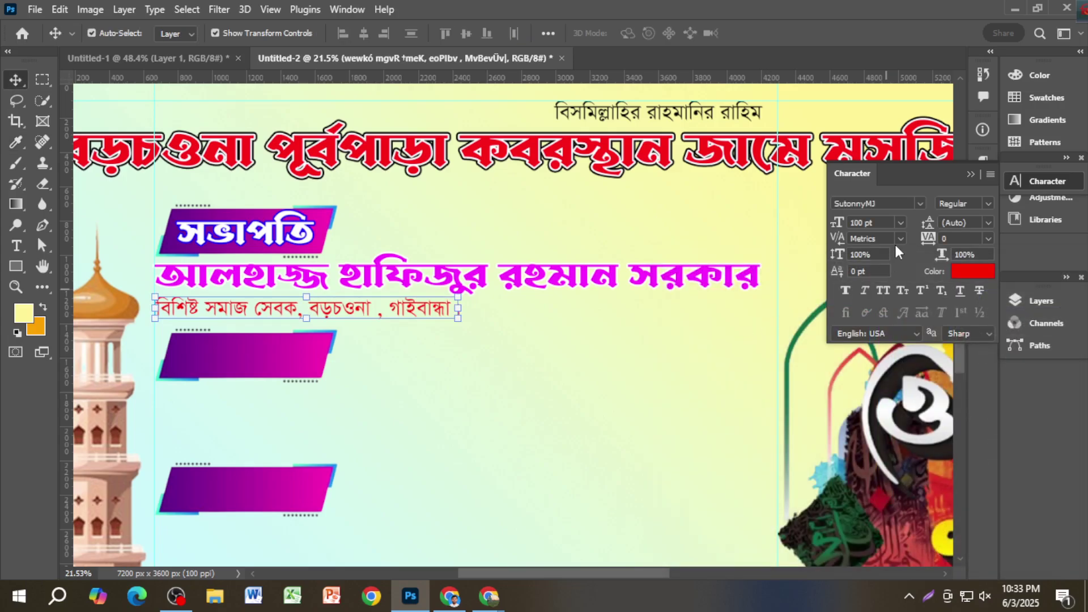
Step: Set the subtitle font to Li Alinur Spandan ANSI V1 and nudge it slightly right
{"action": "left_click", "coordinate": [919, 204]}
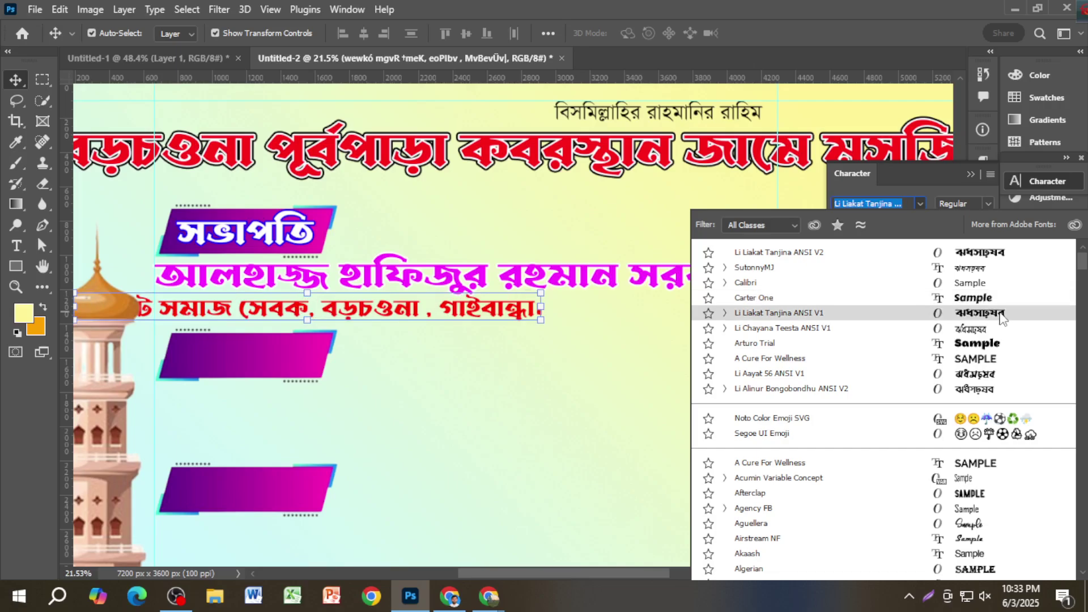
{"action": "left_click_drag", "start_coordinate": [1083, 301], "coordinate": [1083, 404]}
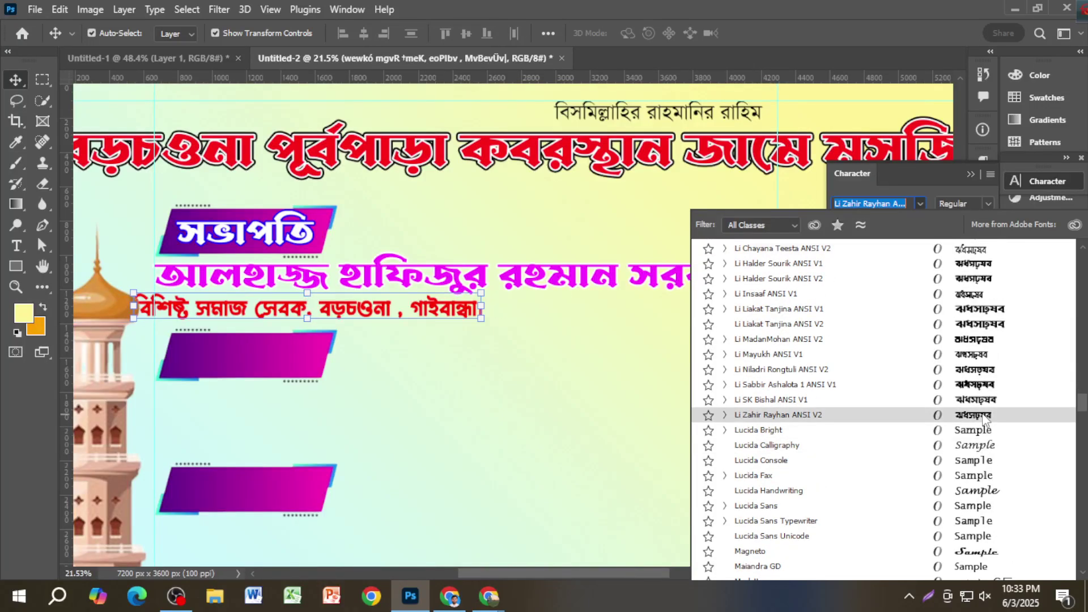
{"action": "scroll", "coordinate": [984, 417], "scroll_direction": "up", "scroll_amount": 1}
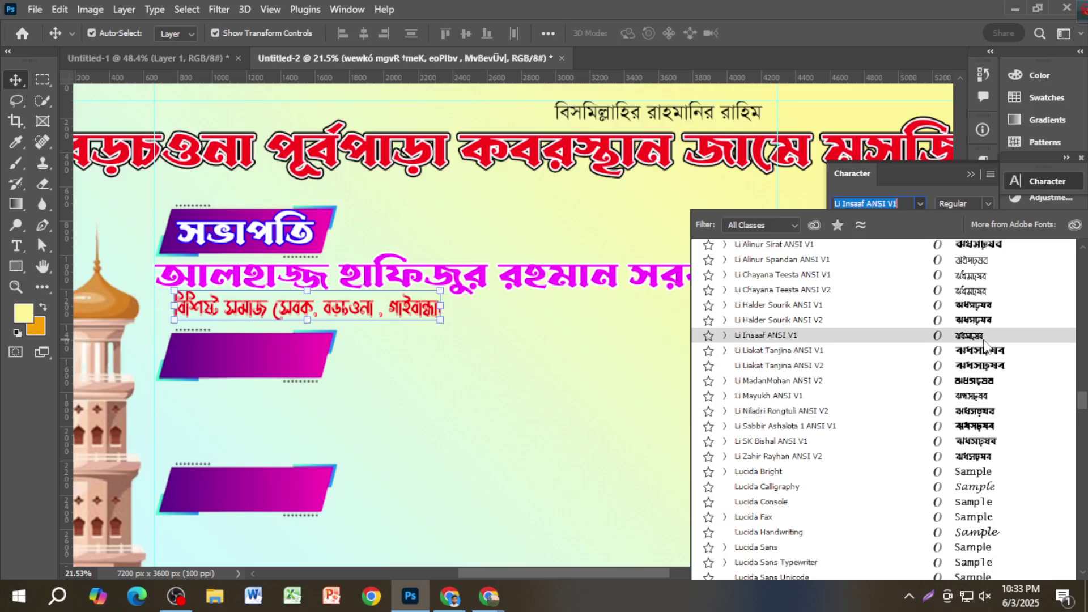
{"action": "scroll", "coordinate": [984, 343], "scroll_direction": "up", "scroll_amount": 1}
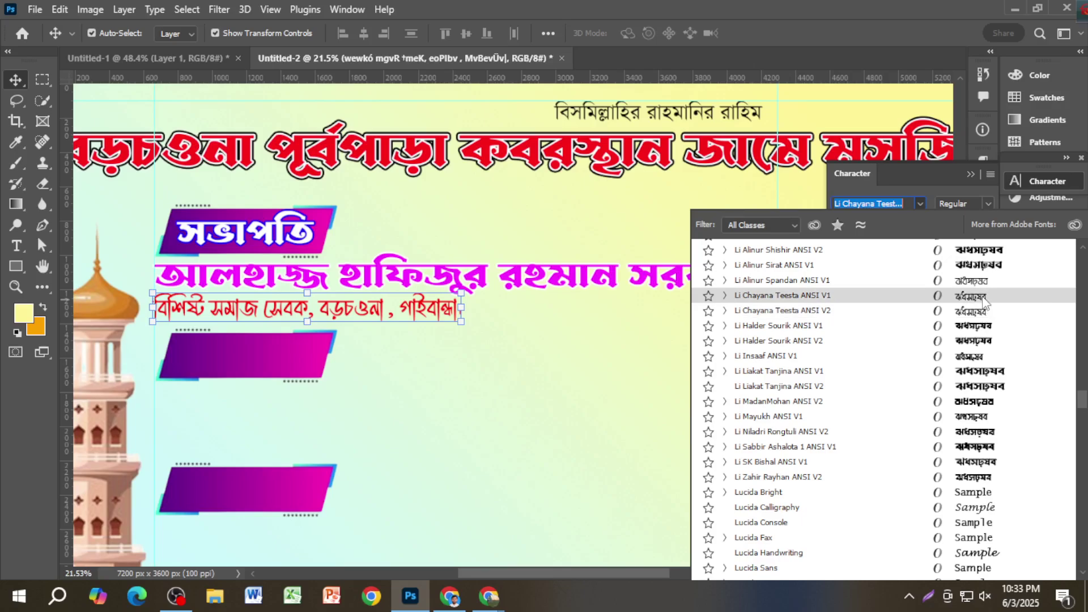
{"action": "scroll", "coordinate": [983, 303], "scroll_direction": "up", "scroll_amount": 1}
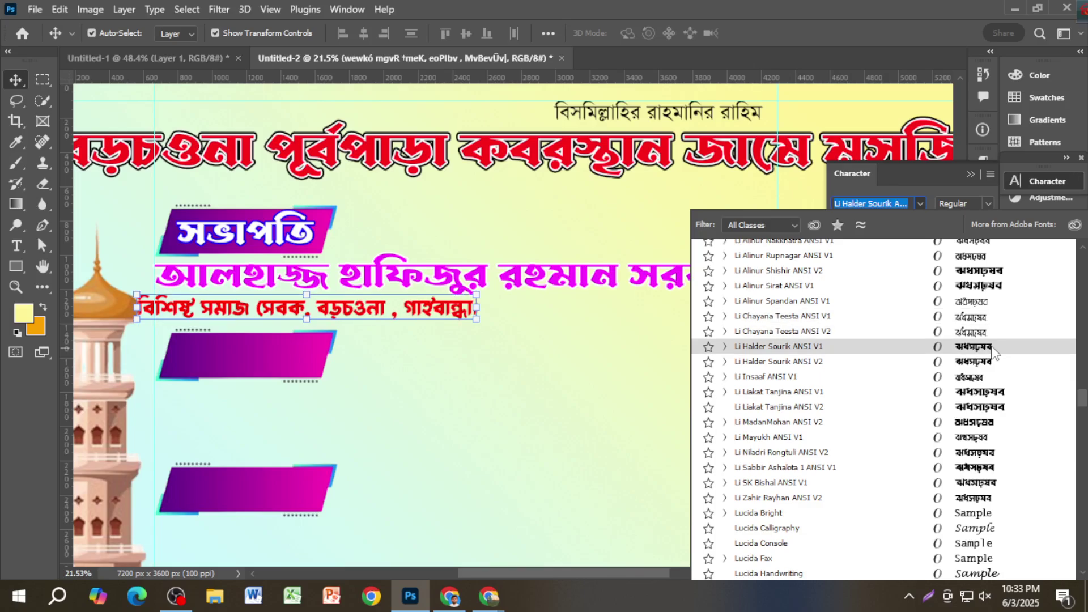
{"action": "left_click", "coordinate": [991, 306]}
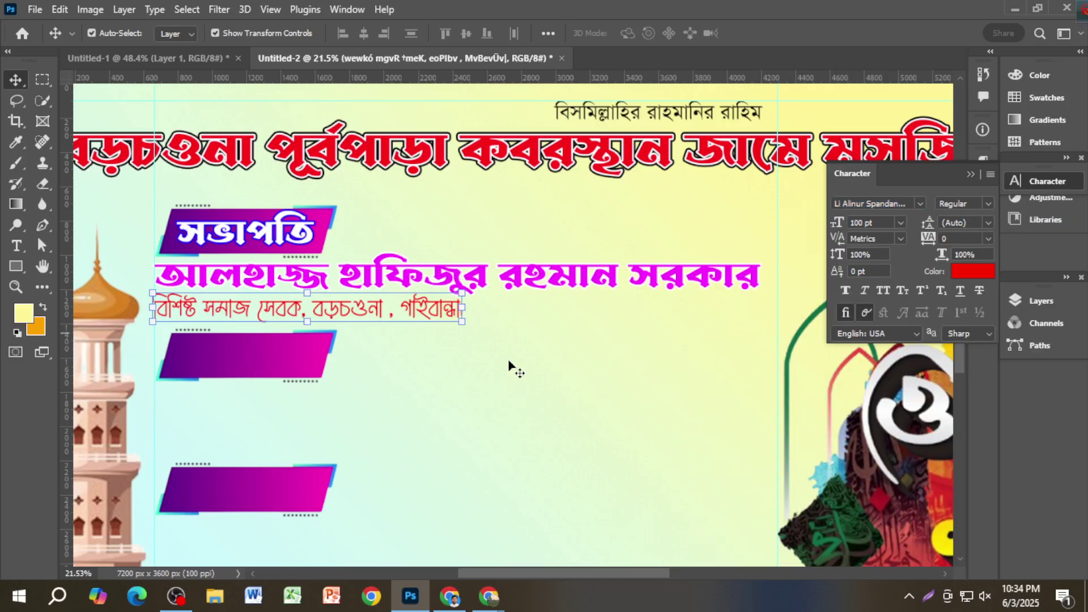
{"action": "left_click_drag", "start_coordinate": [416, 309], "coordinate": [422, 321]}
Step: Zoom in on the subtitle and fine-tune its position
{"action": "left_click", "coordinate": [422, 316], "text": "ctrl"}
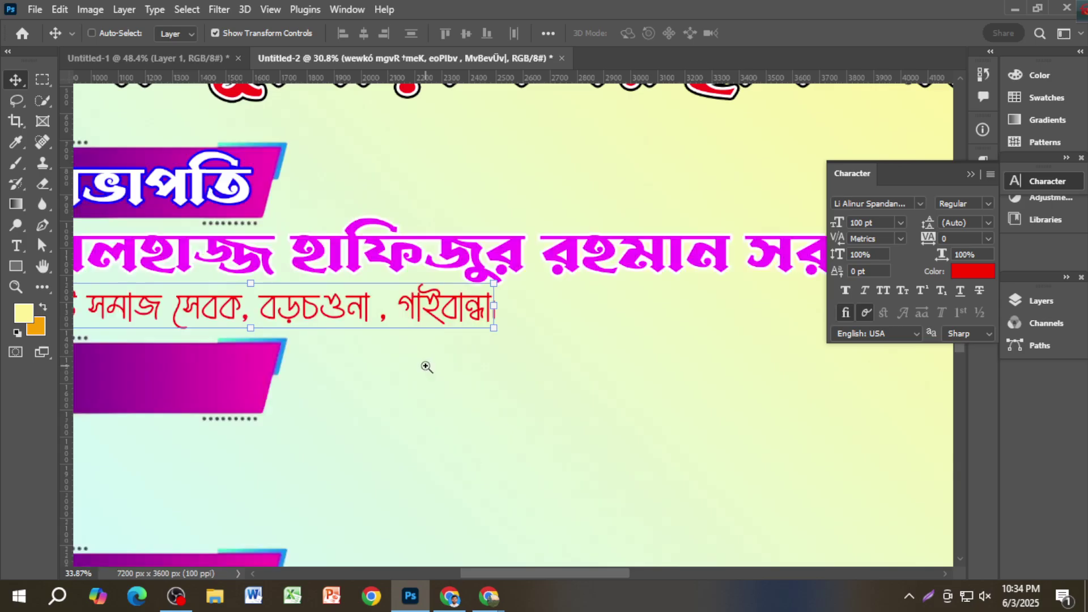
{"action": "left_click_drag", "start_coordinate": [426, 367], "coordinate": [582, 405]}
{"action": "left_click_drag", "start_coordinate": [576, 331], "coordinate": [574, 332]}
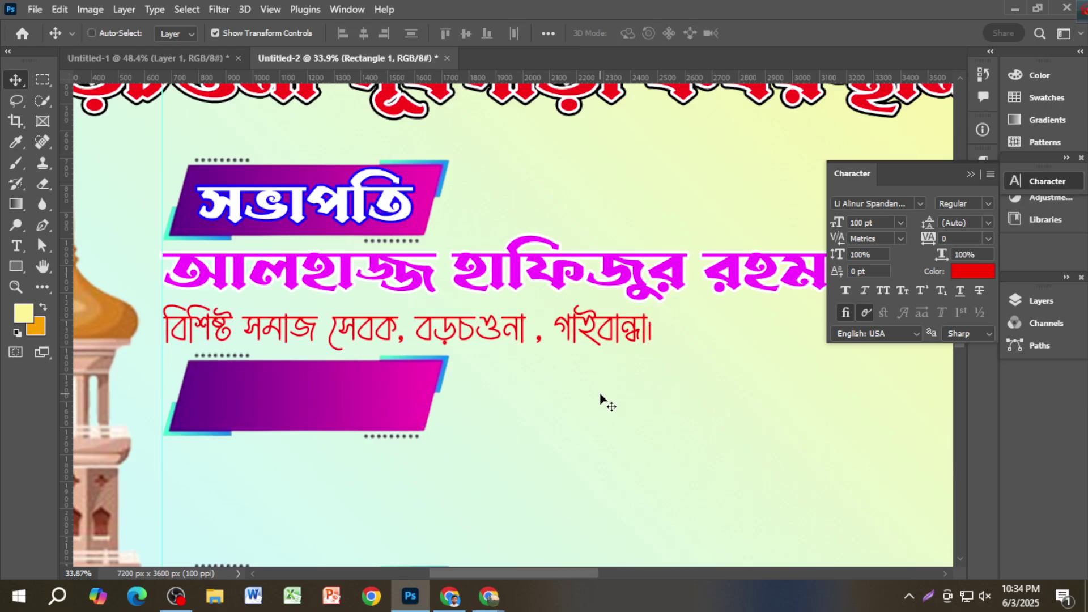
Step: Save the banner to the Desktop as the Photoshop file Untitled-2.psd
{"action": "key", "text": "ctrl+s"}
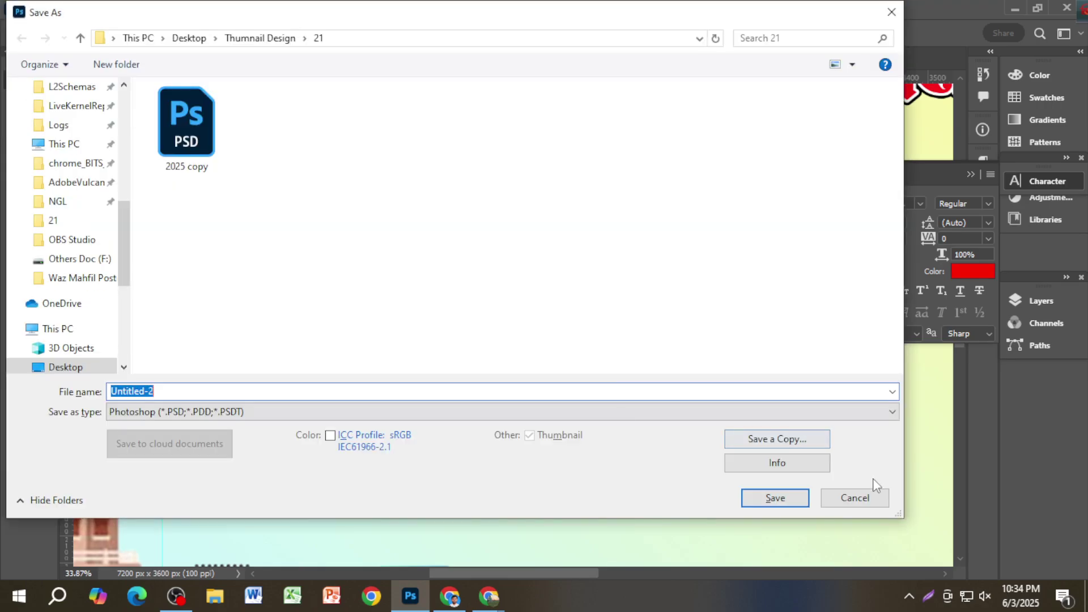
{"action": "left_click", "coordinate": [190, 38]}
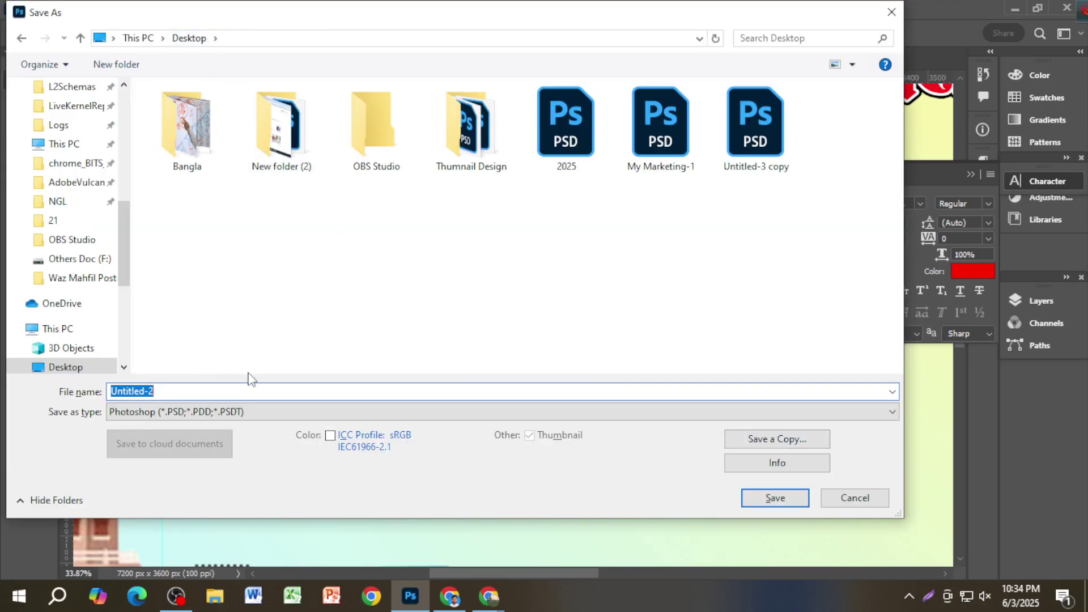
{"action": "left_click", "coordinate": [754, 502]}
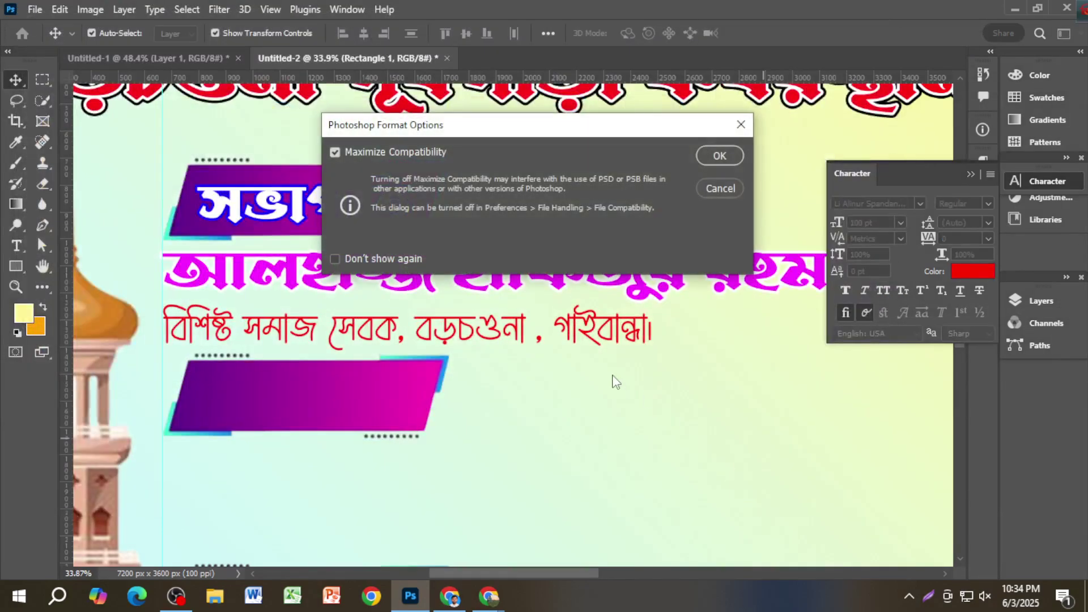
{"action": "left_click", "coordinate": [718, 155]}
{"action": "scroll", "coordinate": [562, 363], "scroll_direction": "down", "scroll_amount": 1}
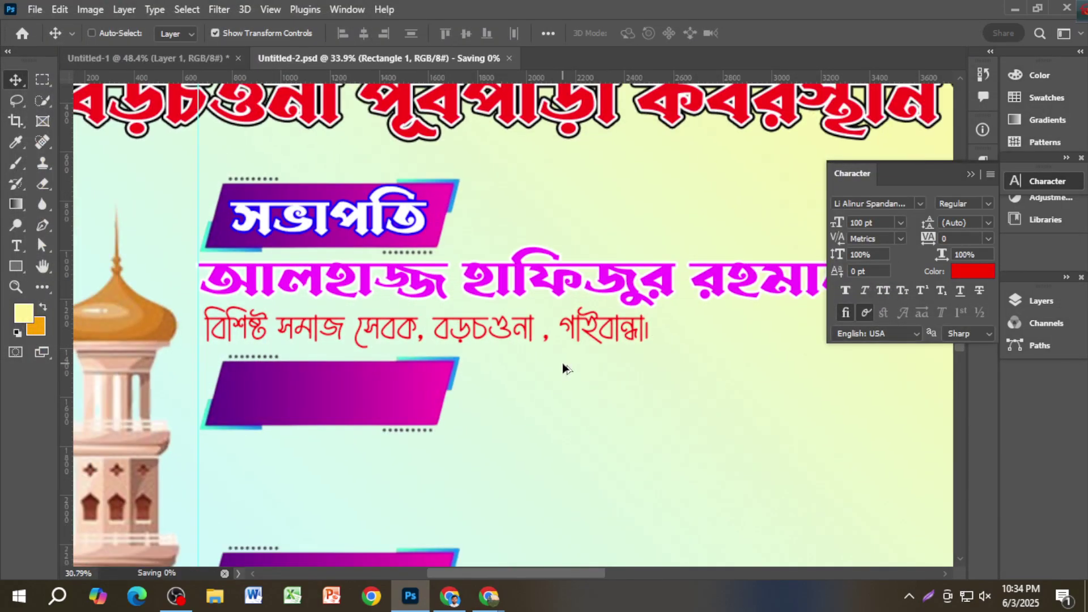
{"action": "scroll", "coordinate": [562, 362], "scroll_direction": "down", "scroll_amount": 3}
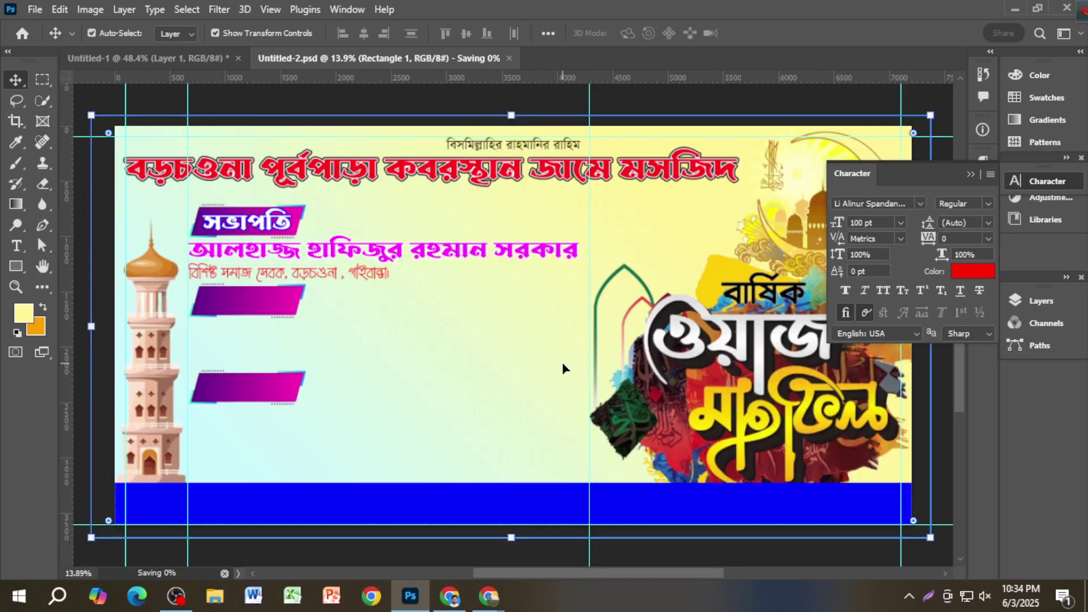
{"action": "scroll", "coordinate": [562, 362], "scroll_direction": "up", "scroll_amount": 1}
{"action": "scroll", "coordinate": [316, 289], "scroll_direction": "up", "scroll_amount": 2}
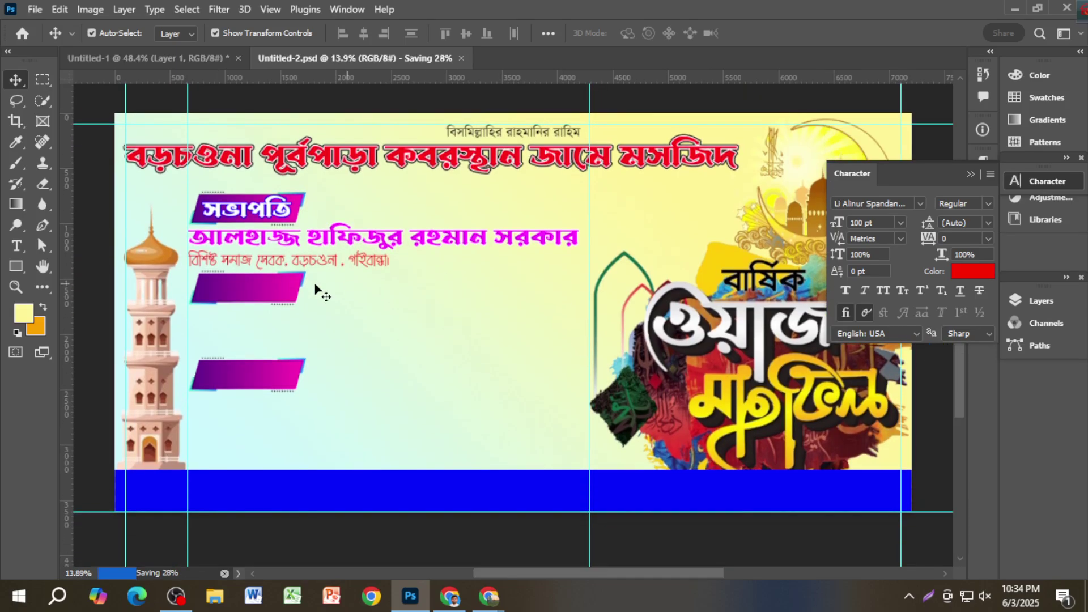
{"action": "scroll", "coordinate": [266, 181], "scroll_direction": "up", "scroll_amount": 1}
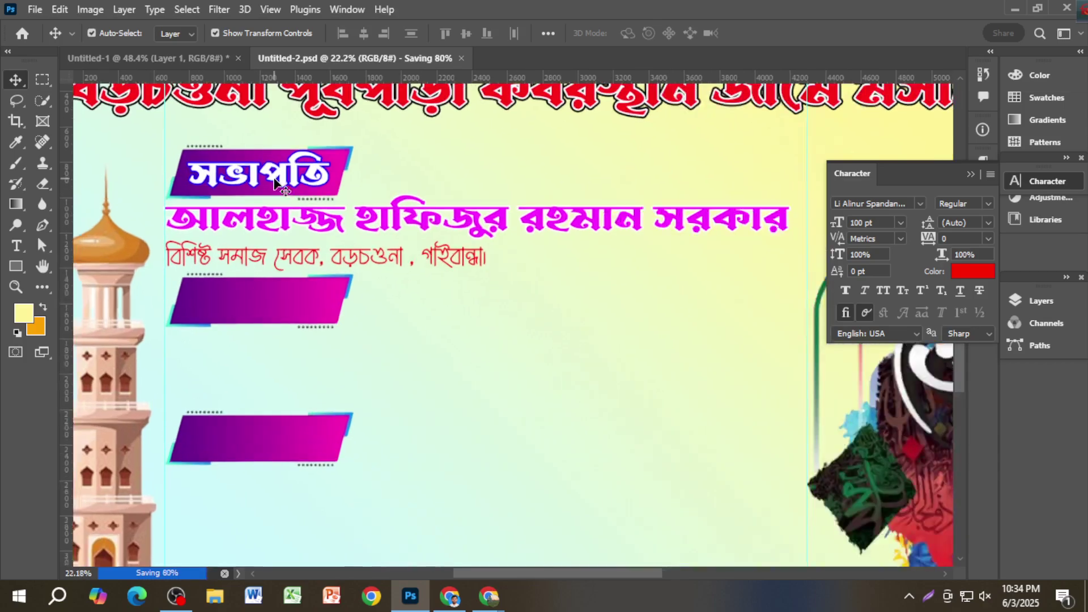
Step: Draw a horizontal line rightward from the সভাপতি label with the Line tool
{"action": "left_click", "coordinate": [280, 178], "text": "ctrl"}
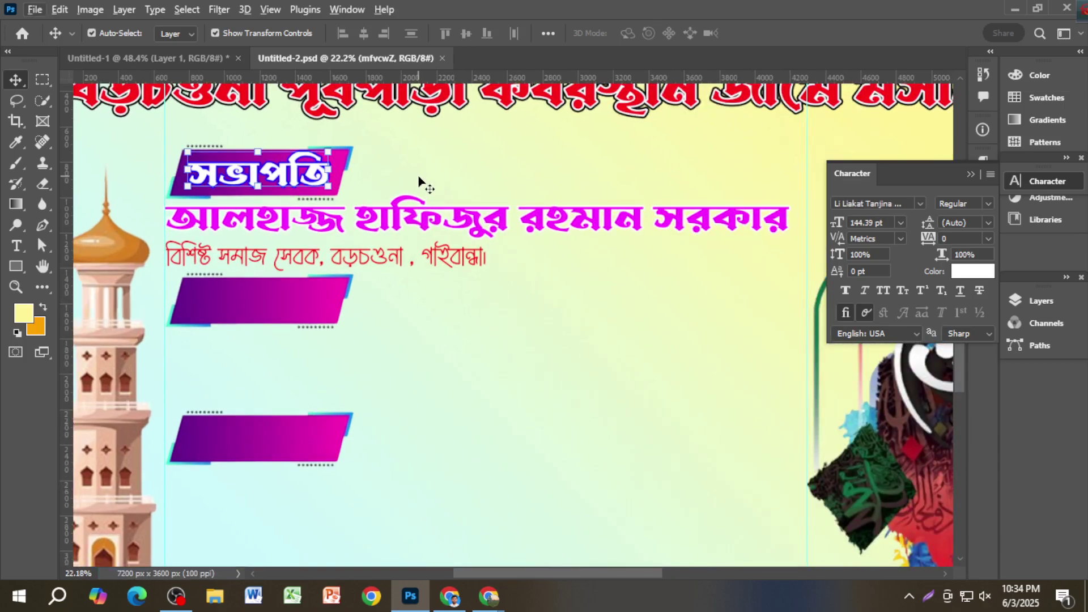
{"action": "left_click", "coordinate": [17, 265]}
{"action": "right_click", "coordinate": [21, 267]}
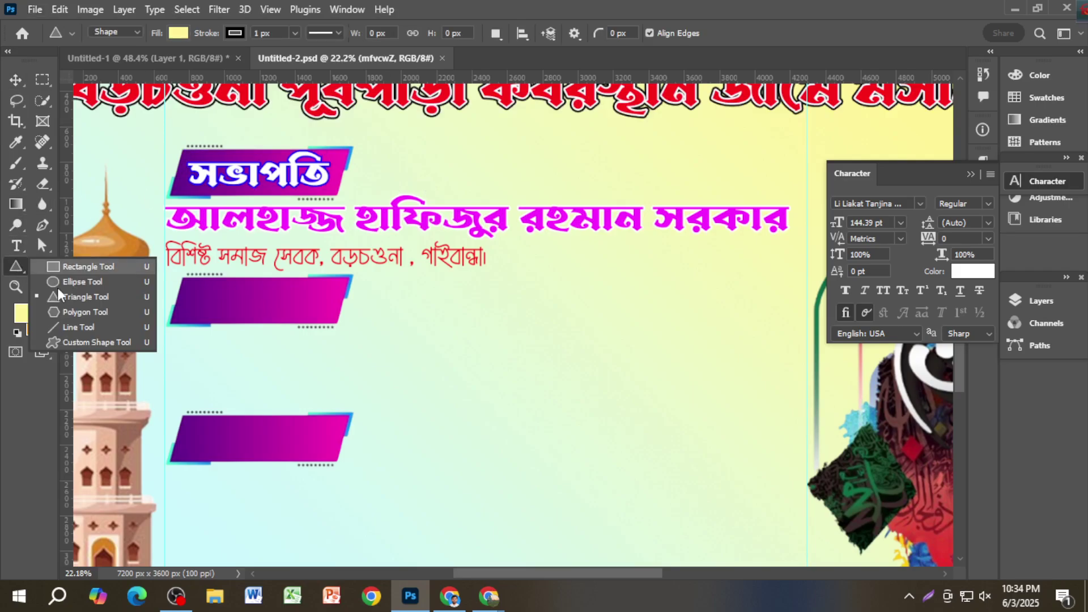
{"action": "left_click", "coordinate": [63, 296]}
{"action": "key", "text": "shift+u"}
{"action": "key", "text": "shift+u"}
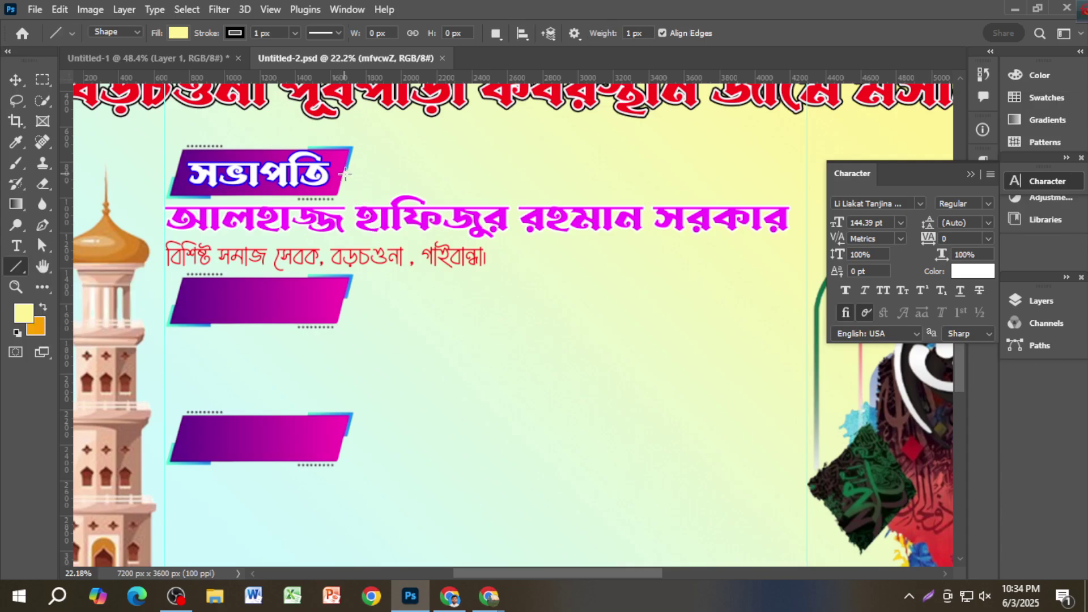
{"action": "left_click_drag", "start_coordinate": [338, 172], "coordinate": [779, 167]}
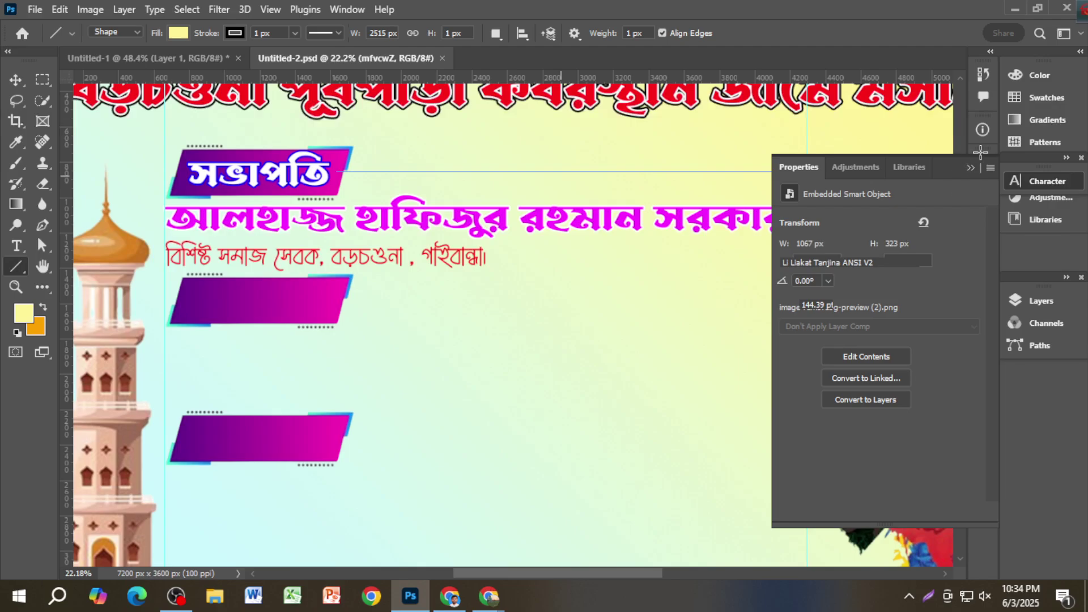
Step: Give the line a red stroke about 20 px thick
{"action": "left_click", "coordinate": [970, 168]}
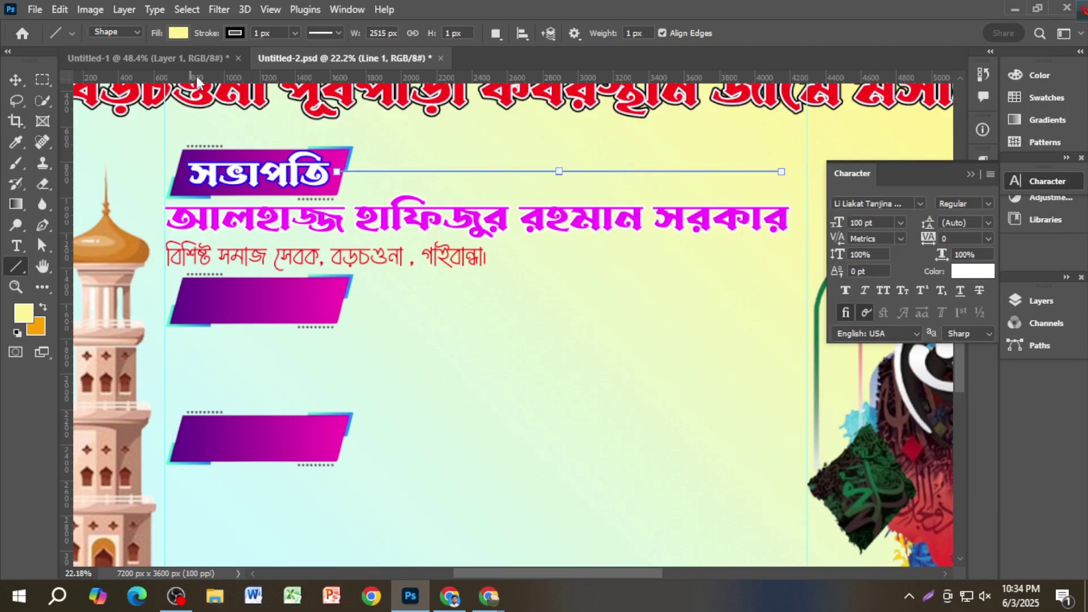
{"action": "left_click", "coordinate": [178, 33]}
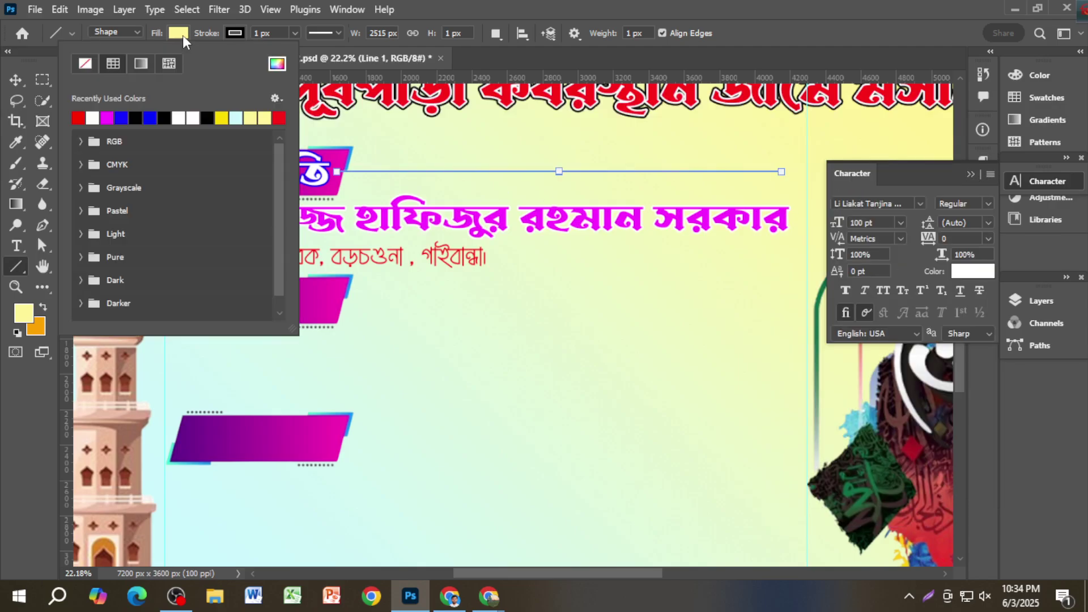
{"action": "left_click", "coordinate": [234, 34]}
{"action": "left_click", "coordinate": [339, 117]}
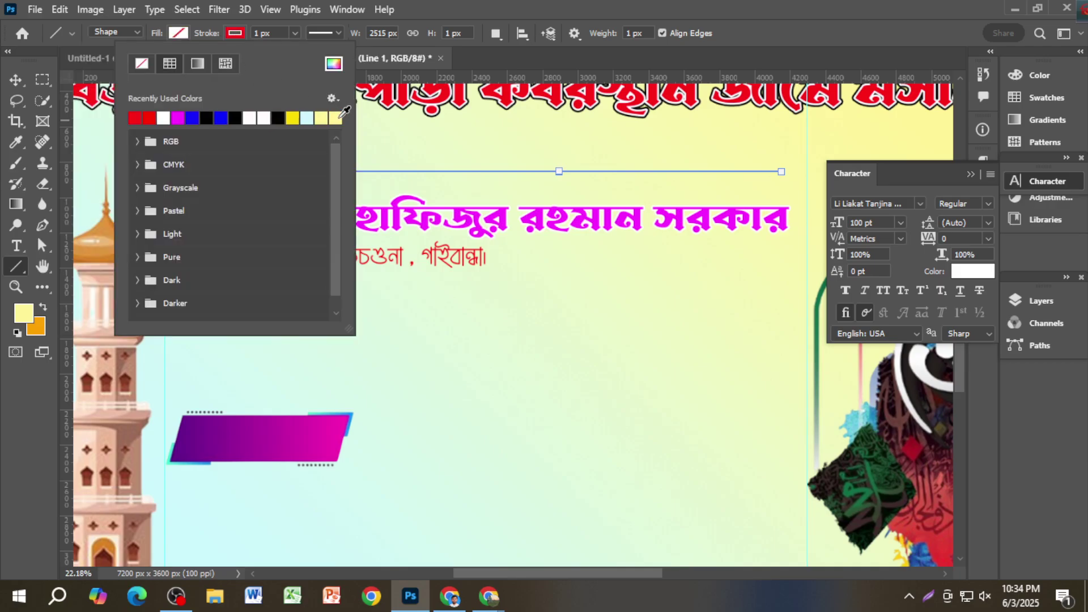
{"action": "left_click", "coordinate": [295, 33]}
{"action": "left_click_drag", "start_coordinate": [296, 50], "coordinate": [298, 50]}
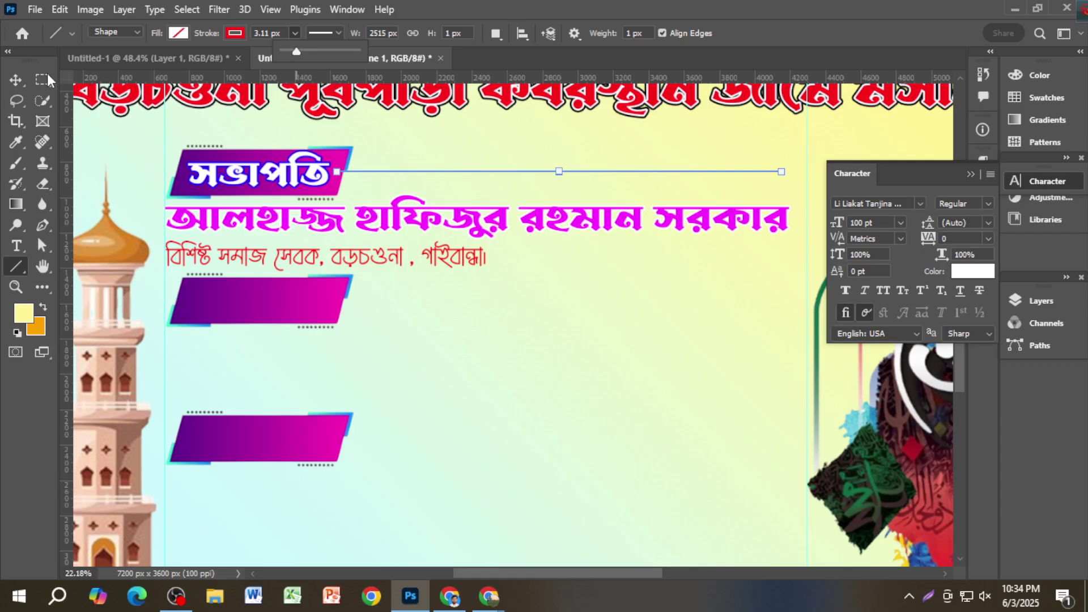
{"action": "left_click_drag", "start_coordinate": [300, 51], "coordinate": [311, 50]}
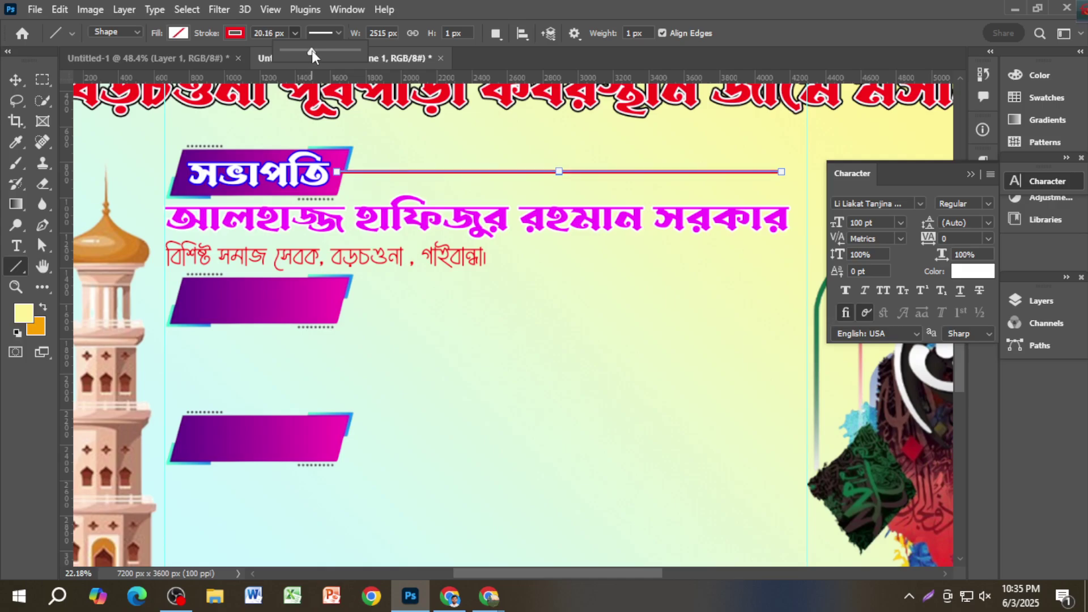
{"action": "left_click", "coordinate": [16, 80]}
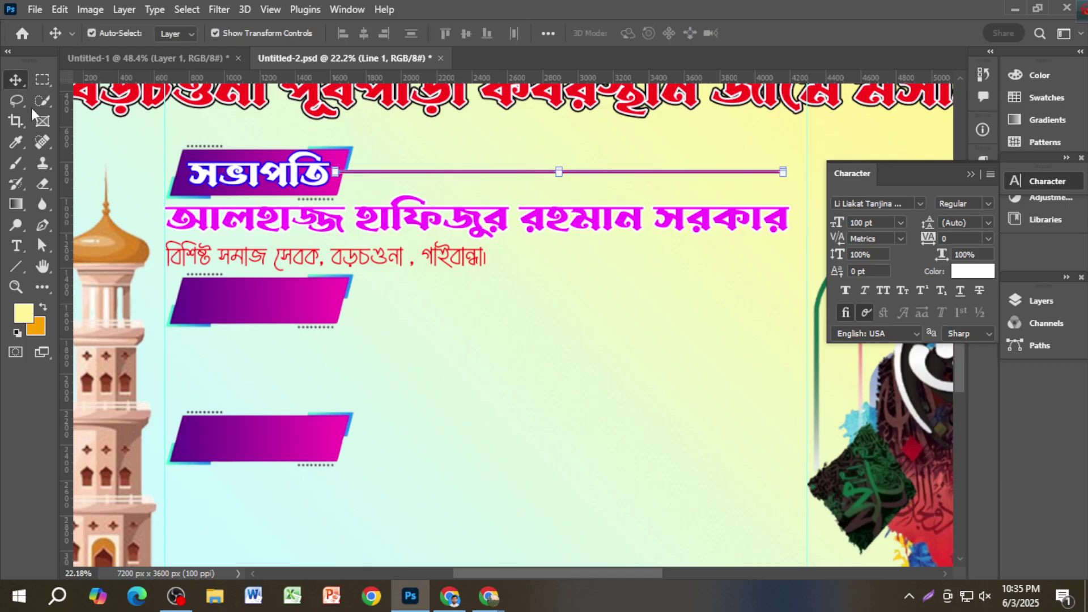
Step: Draw a red circle below the line's end, then undo it
{"action": "right_click", "coordinate": [17, 267]}
{"action": "left_click", "coordinate": [56, 277]}
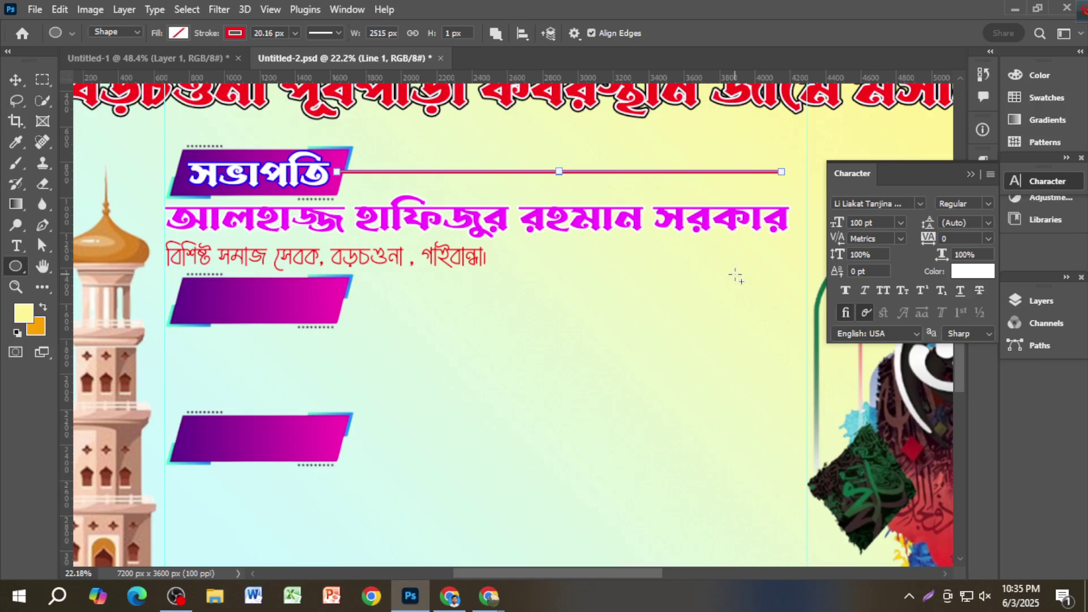
{"action": "mouse_move", "coordinate": [735, 276]}
{"action": "left_mouse_down"}
{"action": "mouse_move", "coordinate": [747, 286]}
{"action": "mouse_move", "coordinate": [752, 277]}
{"action": "left_mouse_up"}
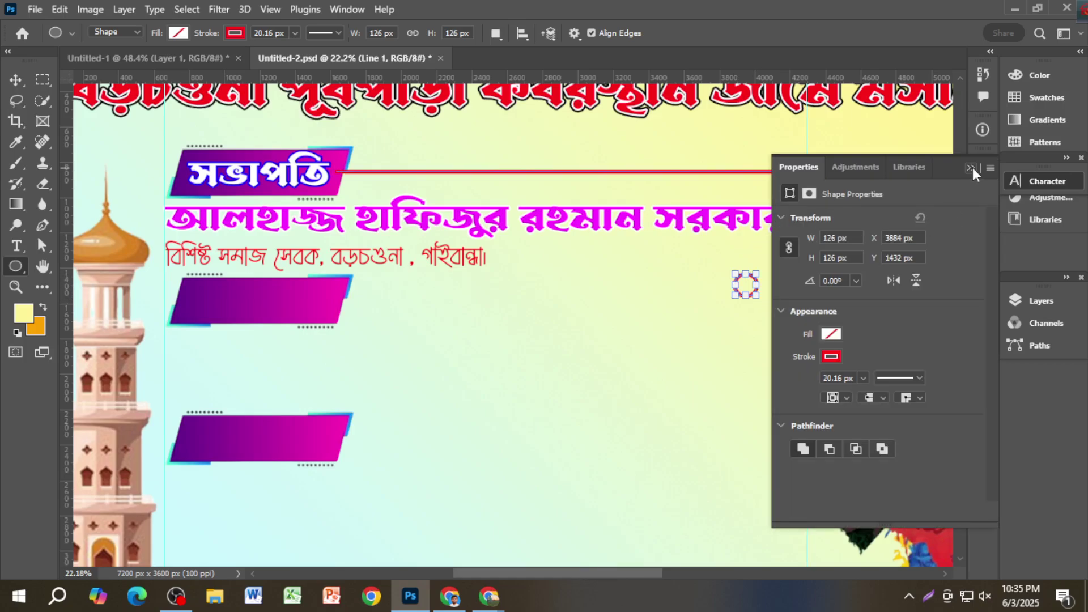
{"action": "left_click", "coordinate": [972, 168]}
{"action": "left_click", "coordinate": [176, 33]}
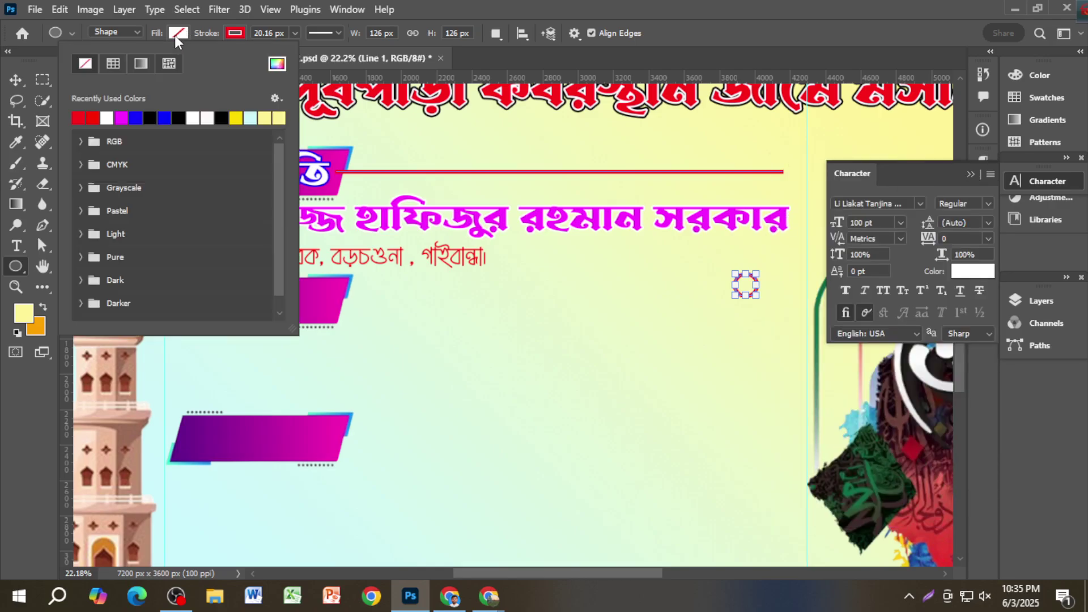
{"action": "left_click", "coordinate": [78, 118]}
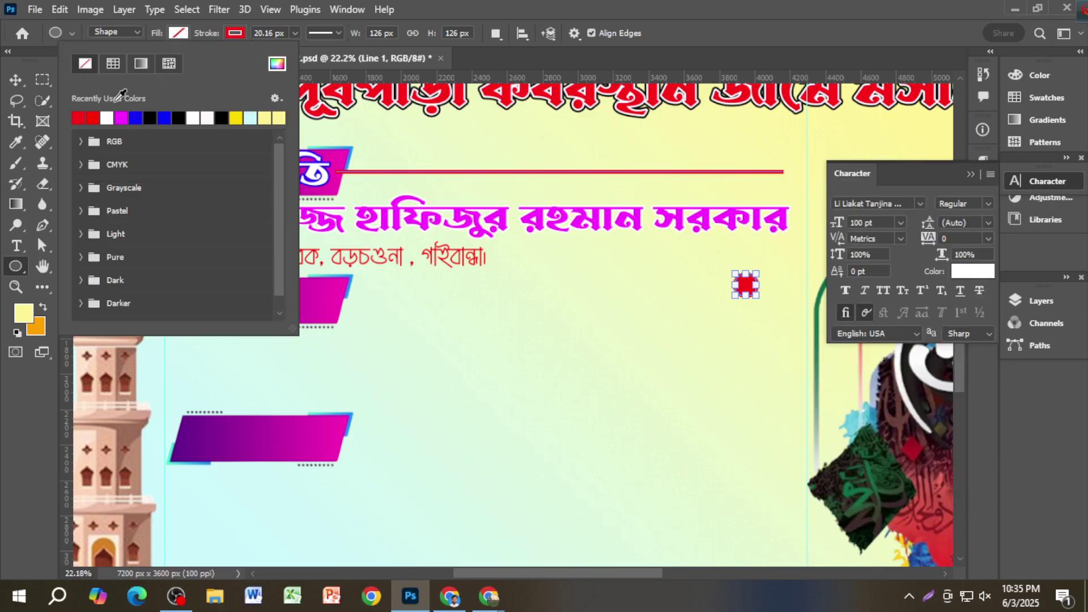
{"action": "left_click", "coordinate": [232, 32]}
{"action": "left_click", "coordinate": [147, 65]}
{"action": "left_click", "coordinate": [16, 80]}
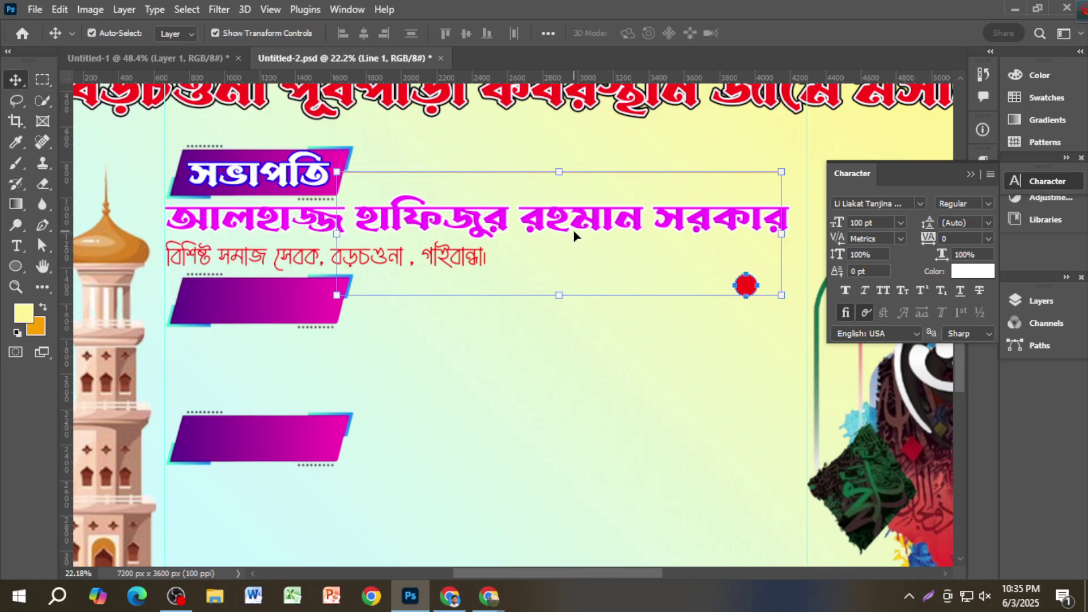
{"action": "key", "text": "ctrl+z"}
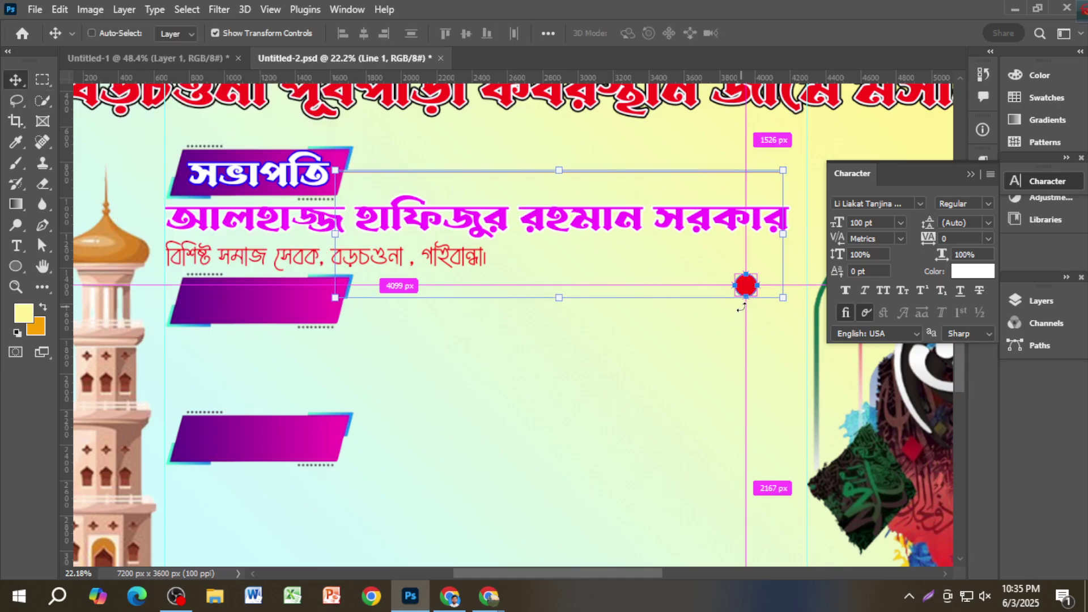
{"action": "key", "text": "ctrl+z"}
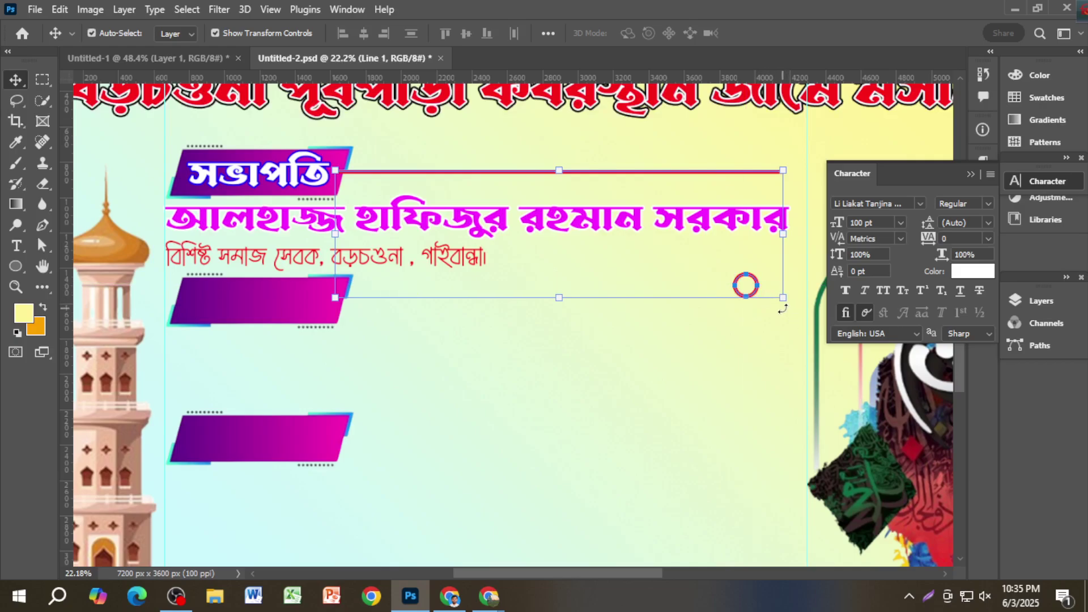
{"action": "key", "text": "ctrl+z"}
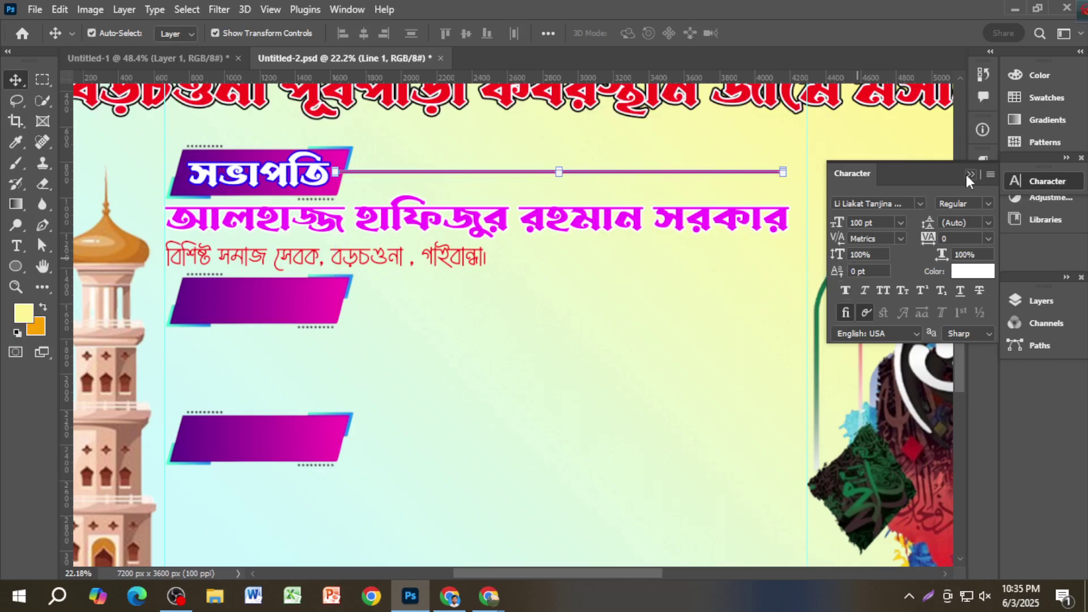
Step: On a new layer, draw a small red circle without outline at the line's right end
{"action": "left_click", "coordinate": [966, 179]}
{"action": "left_click", "coordinate": [1041, 301]}
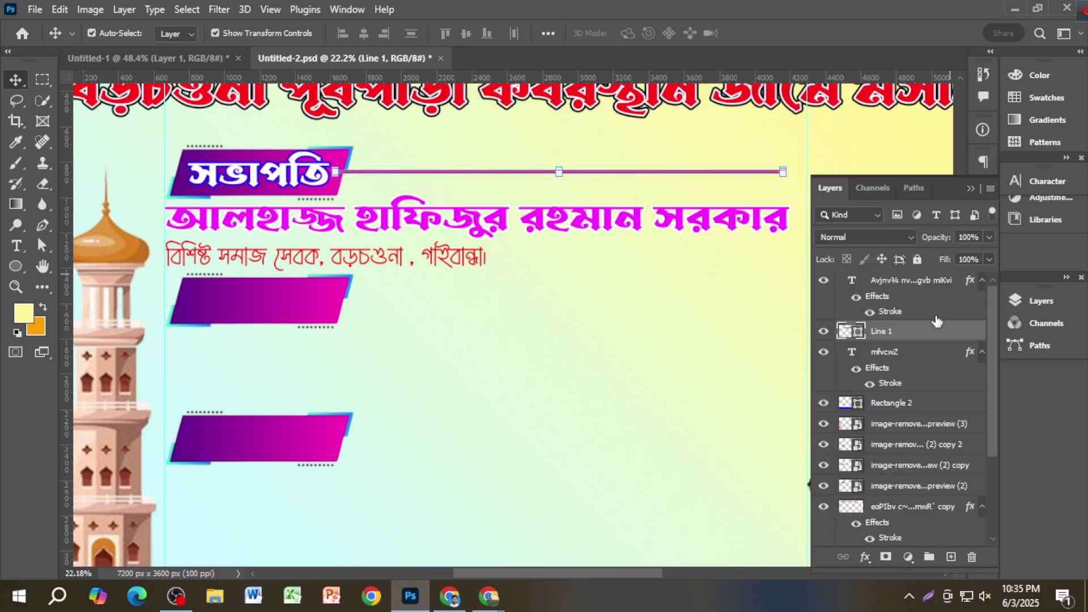
{"action": "left_click", "coordinate": [919, 283]}
{"action": "key", "text": "ctrl+shift+alt+n"}
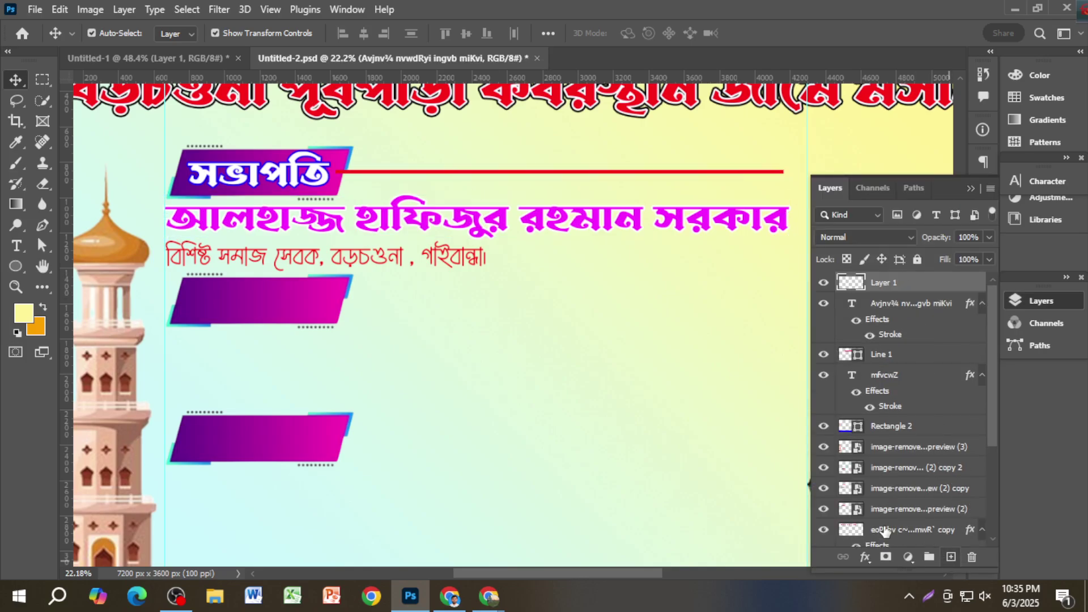
{"action": "key", "text": "u"}
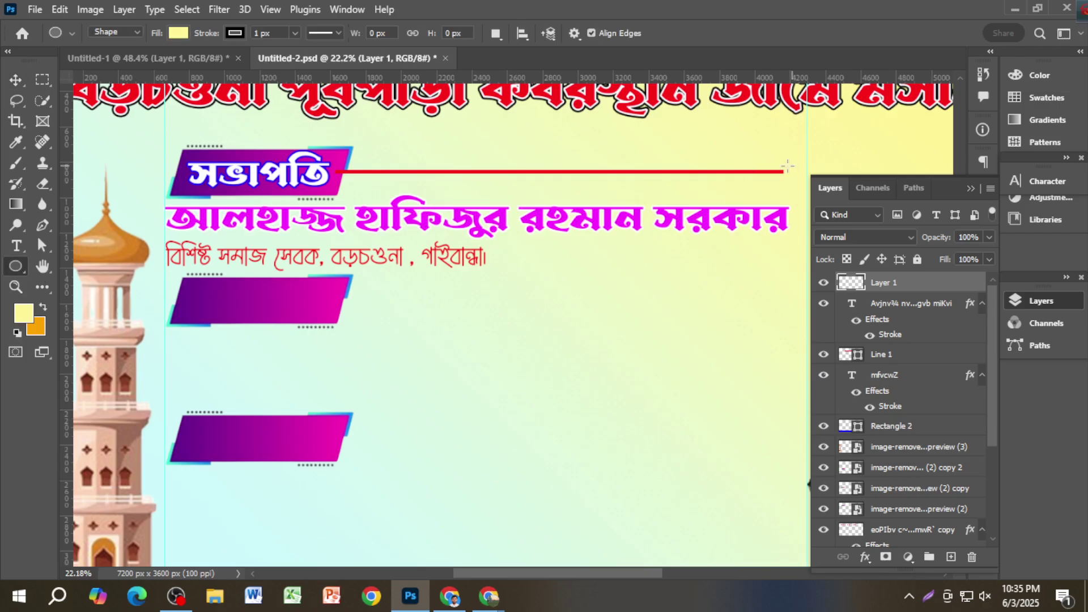
{"action": "left_click_drag", "start_coordinate": [775, 159], "coordinate": [789, 173]}
{"action": "left_click", "coordinate": [971, 168]}
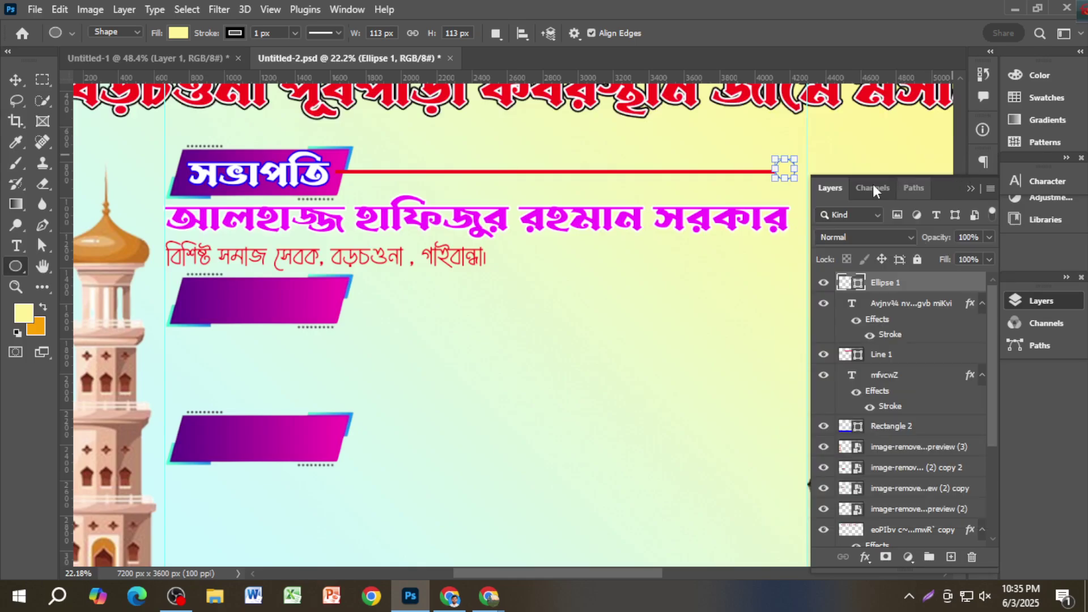
{"action": "left_click", "coordinate": [243, 32]}
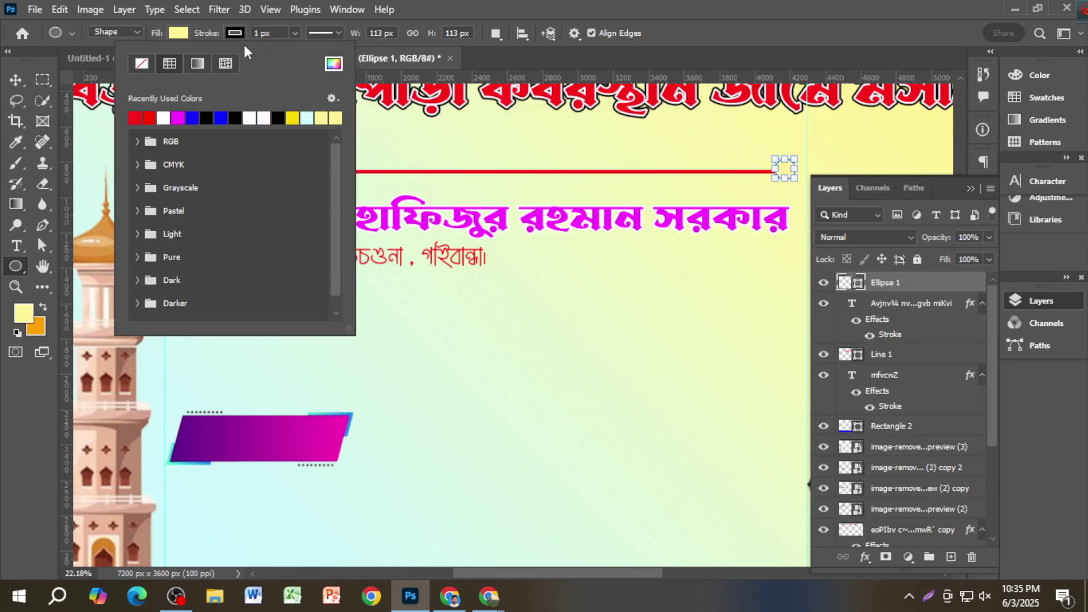
{"action": "left_click", "coordinate": [143, 62]}
{"action": "left_click", "coordinate": [180, 33]}
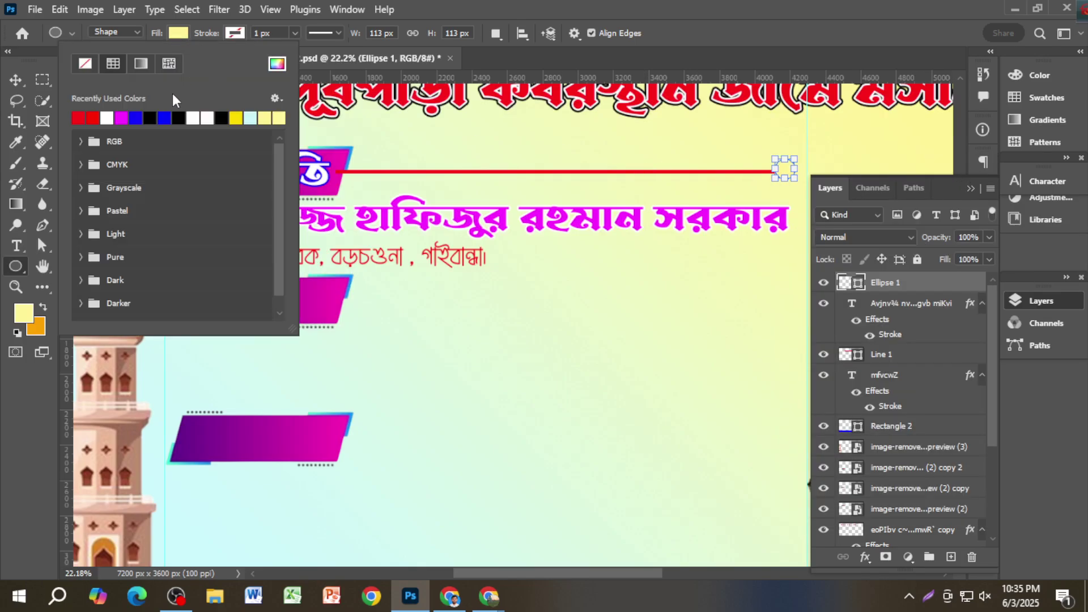
{"action": "left_click", "coordinate": [82, 117]}
{"action": "left_click", "coordinate": [16, 79]}
Step: Nudge the red dot onto the line's end, then reselect the সভাপতি label
{"action": "left_click", "coordinate": [731, 277]}
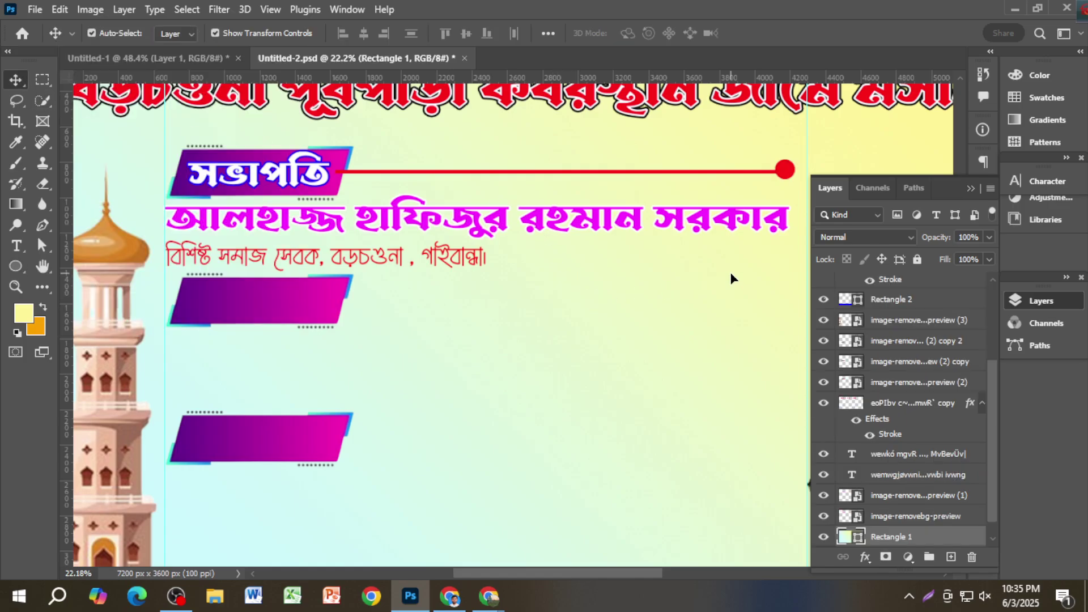
{"action": "scroll", "coordinate": [731, 280], "scroll_direction": "down", "scroll_amount": 3}
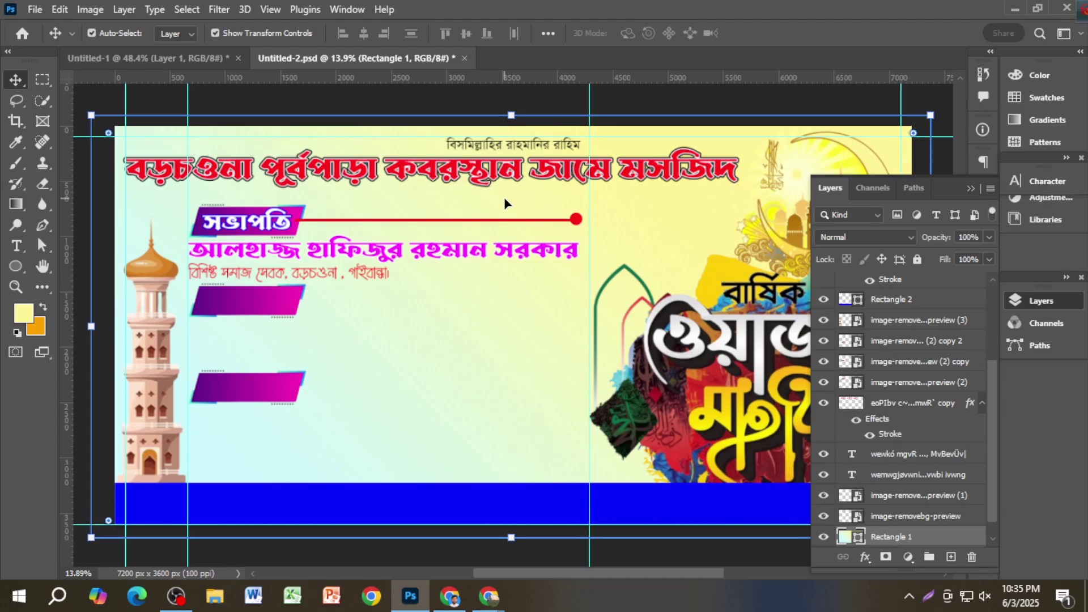
{"action": "scroll", "coordinate": [553, 232], "scroll_direction": "up", "scroll_amount": 6}
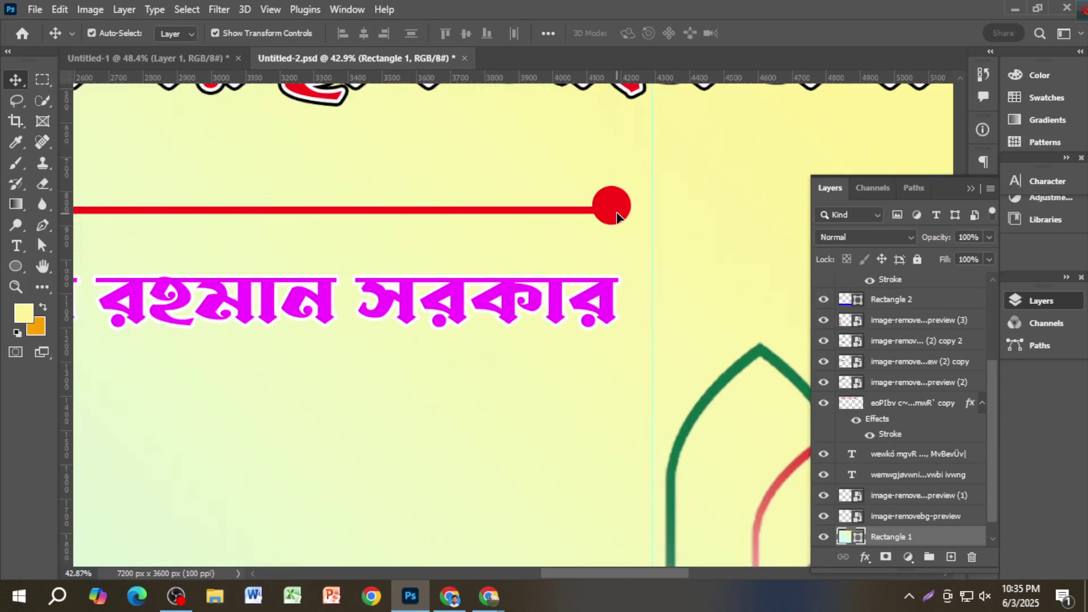
{"action": "left_click_drag", "start_coordinate": [618, 217], "coordinate": [618, 222]}
{"action": "scroll", "coordinate": [615, 256], "scroll_direction": "down", "scroll_amount": 2}
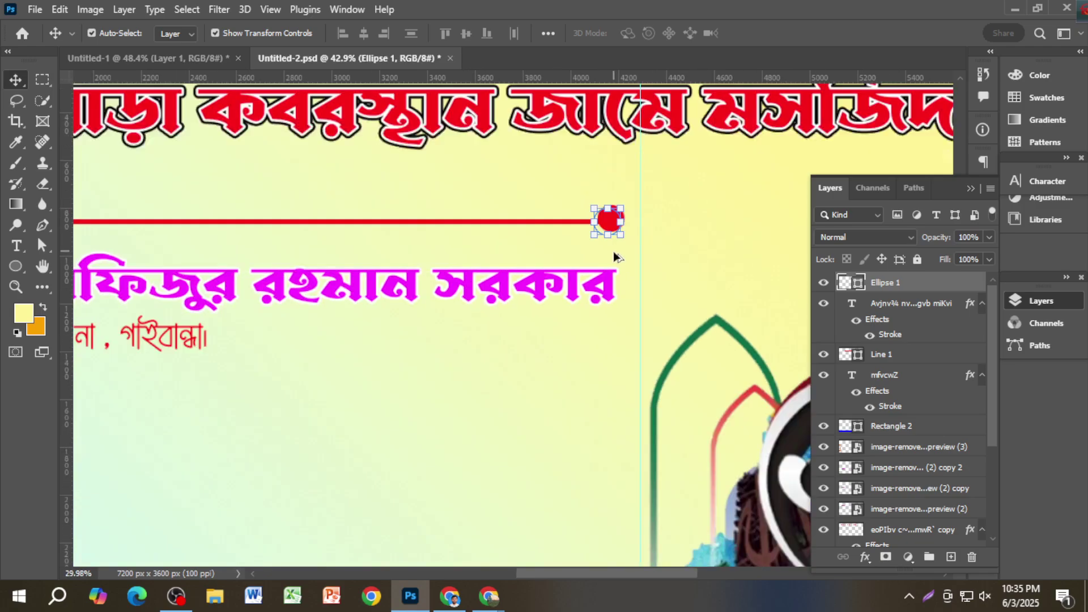
{"action": "scroll", "coordinate": [614, 255], "scroll_direction": "down", "scroll_amount": 3}
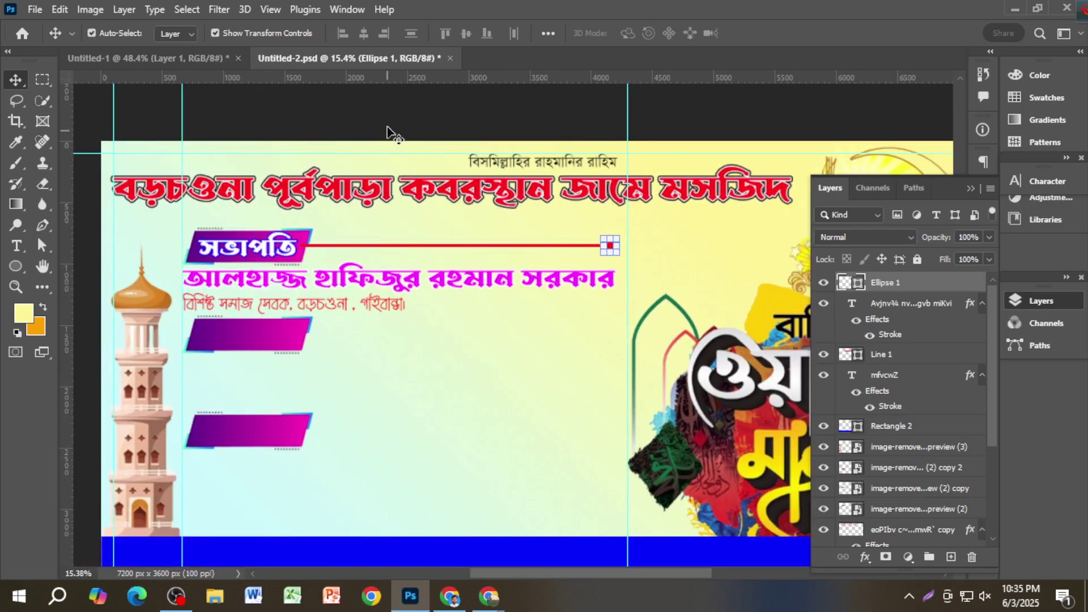
{"action": "left_click", "coordinate": [387, 130]}
{"action": "scroll", "coordinate": [258, 218], "scroll_direction": "down", "scroll_amount": 2}
{"action": "scroll", "coordinate": [258, 218], "scroll_direction": "up", "scroll_amount": 1}
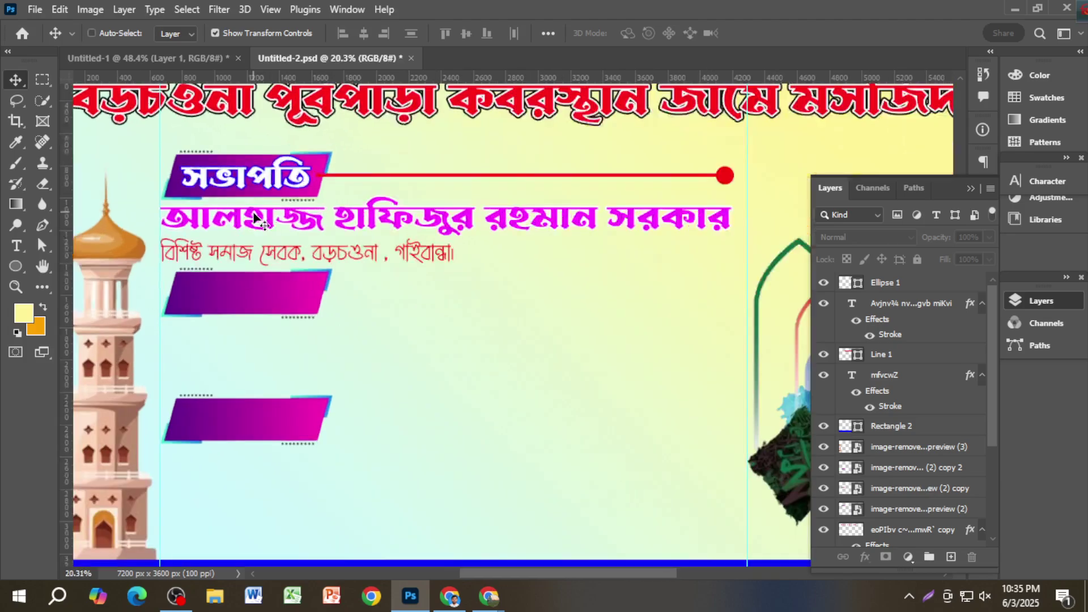
{"action": "scroll", "coordinate": [258, 218], "scroll_direction": "up", "scroll_amount": 1}
{"action": "left_click", "coordinate": [276, 183]}
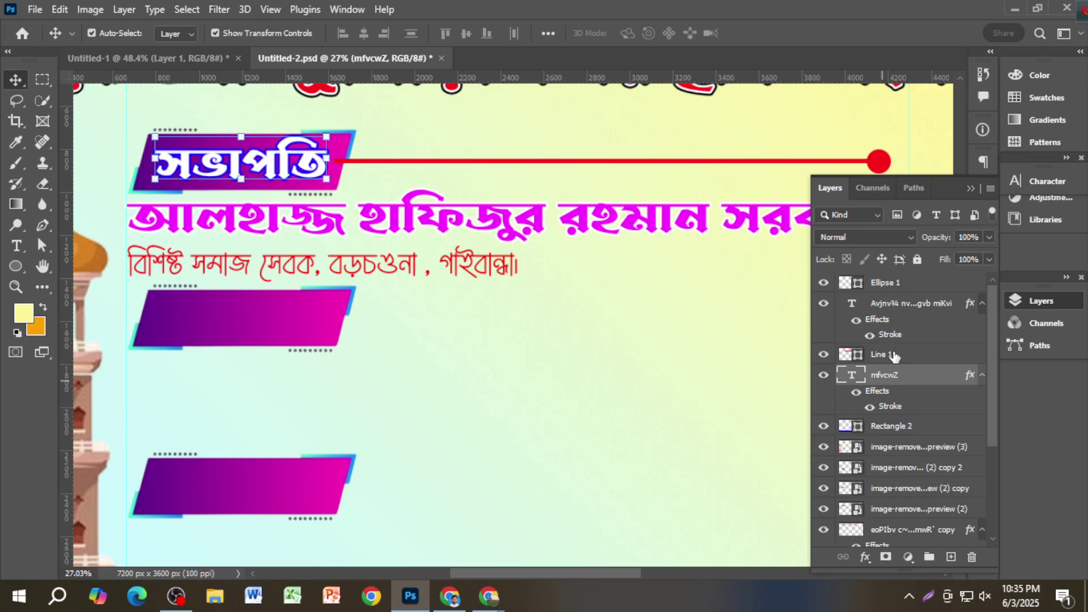
Step: Change the সভাপতি label's stroke colour from blue to black #000000
{"action": "double_click", "coordinate": [970, 374]}
{"action": "left_click", "coordinate": [644, 366]}
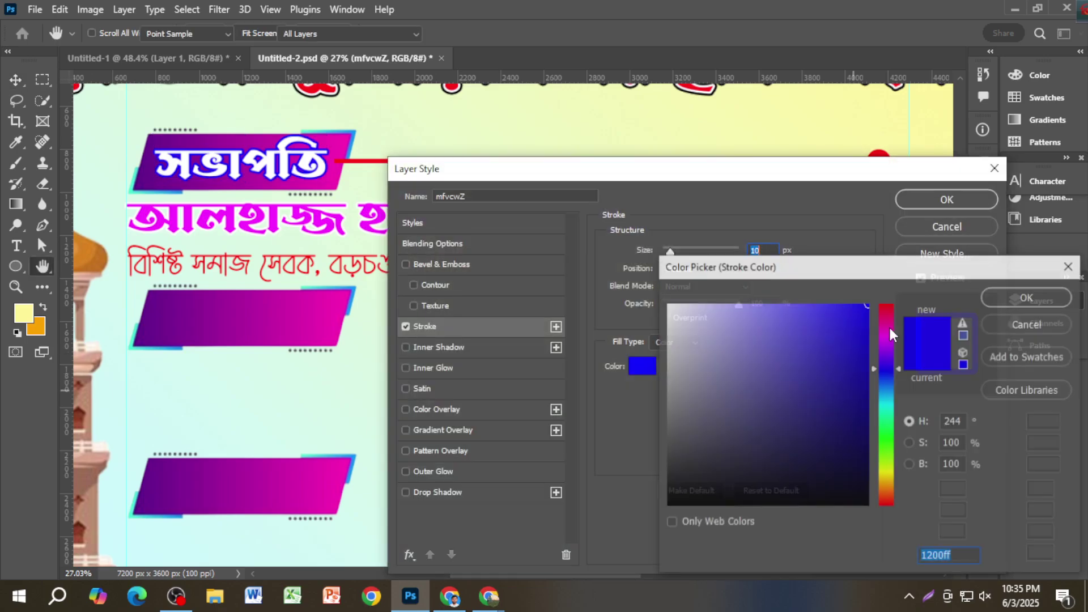
{"action": "left_click", "coordinate": [890, 334]}
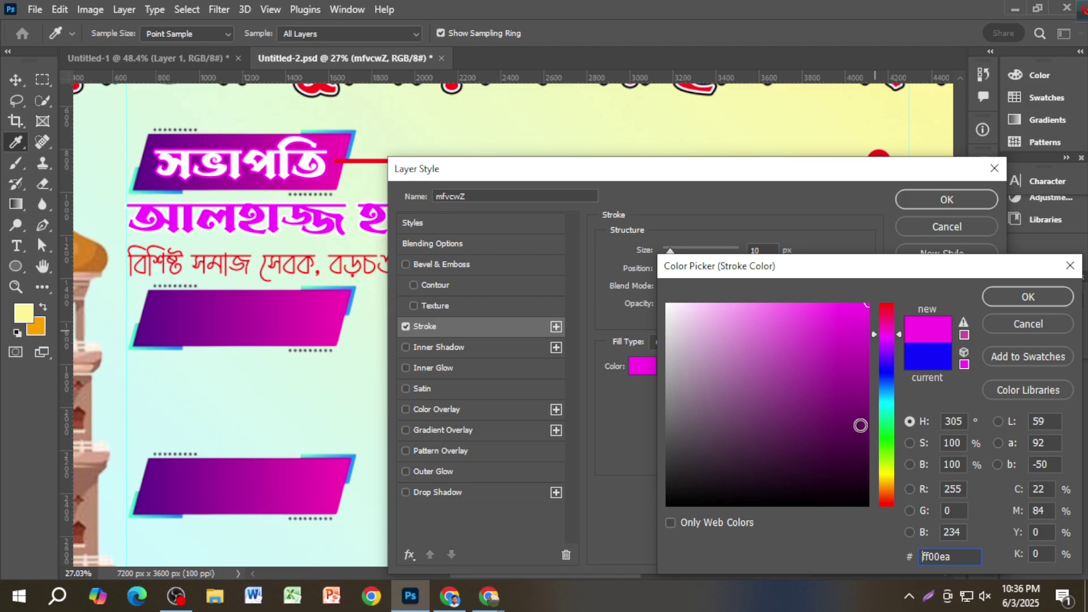
{"action": "left_click", "coordinate": [866, 510]}
{"action": "left_click_drag", "start_coordinate": [865, 513], "coordinate": [873, 509]}
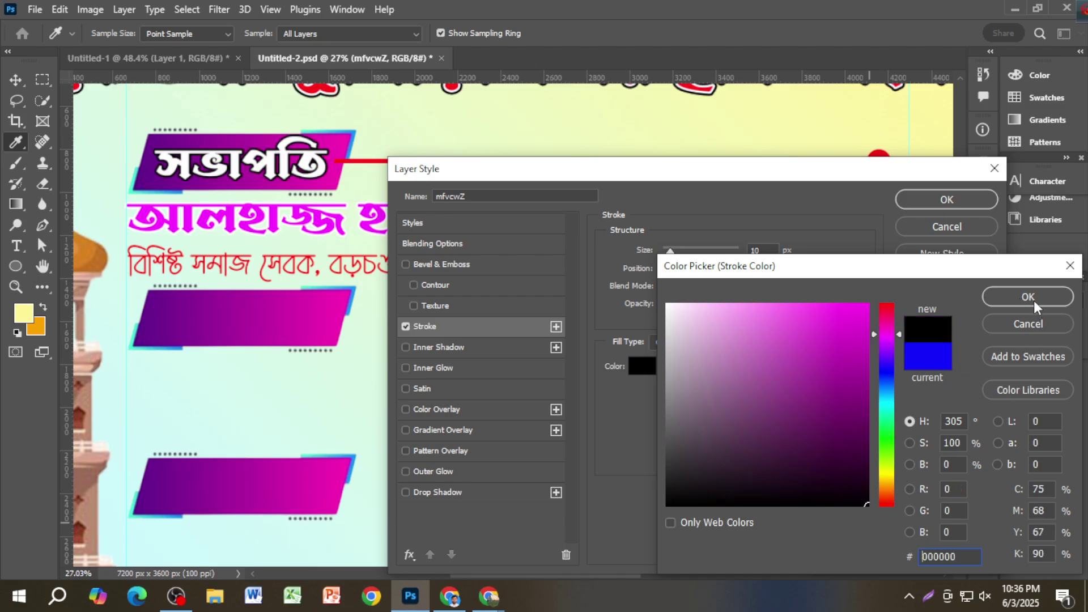
{"action": "left_click", "coordinate": [1029, 298]}
{"action": "left_click", "coordinate": [936, 203]}
Step: Save the document again as Untitled-2.psd
{"action": "scroll", "coordinate": [431, 362], "scroll_direction": "down", "scroll_amount": 1}
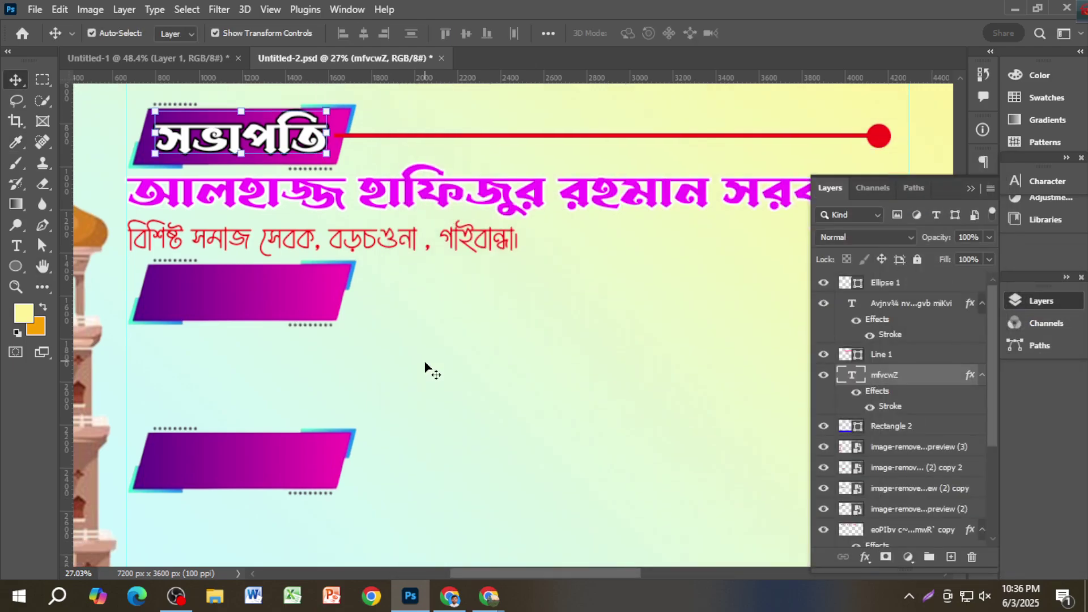
{"action": "scroll", "coordinate": [426, 368], "scroll_direction": "down", "scroll_amount": 1}
{"action": "key", "text": "ctrl+s"}
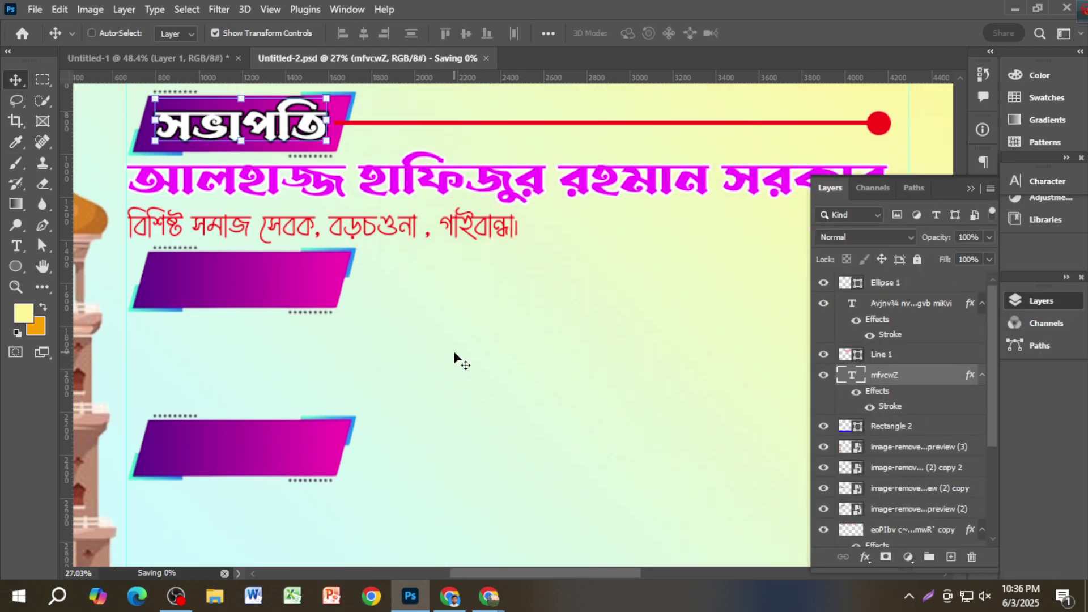
{"action": "scroll", "coordinate": [430, 312], "scroll_direction": "down", "scroll_amount": 2}
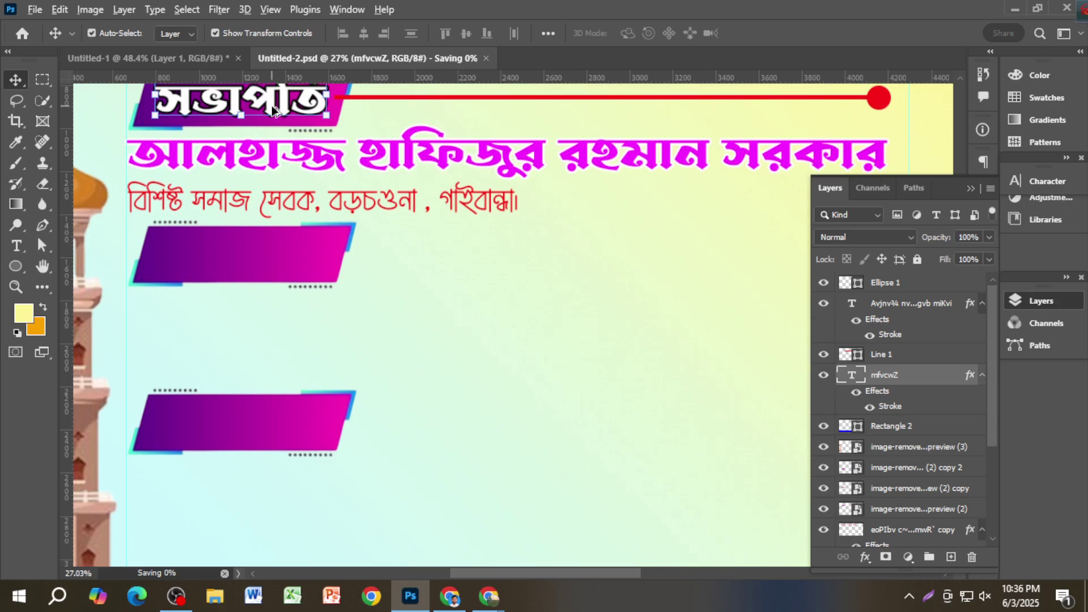
Step: Copy the সভাপতি label onto the second banner and retype it as প্রধান বক্তা
{"action": "left_click_drag", "start_coordinate": [268, 121], "coordinate": [248, 262]}
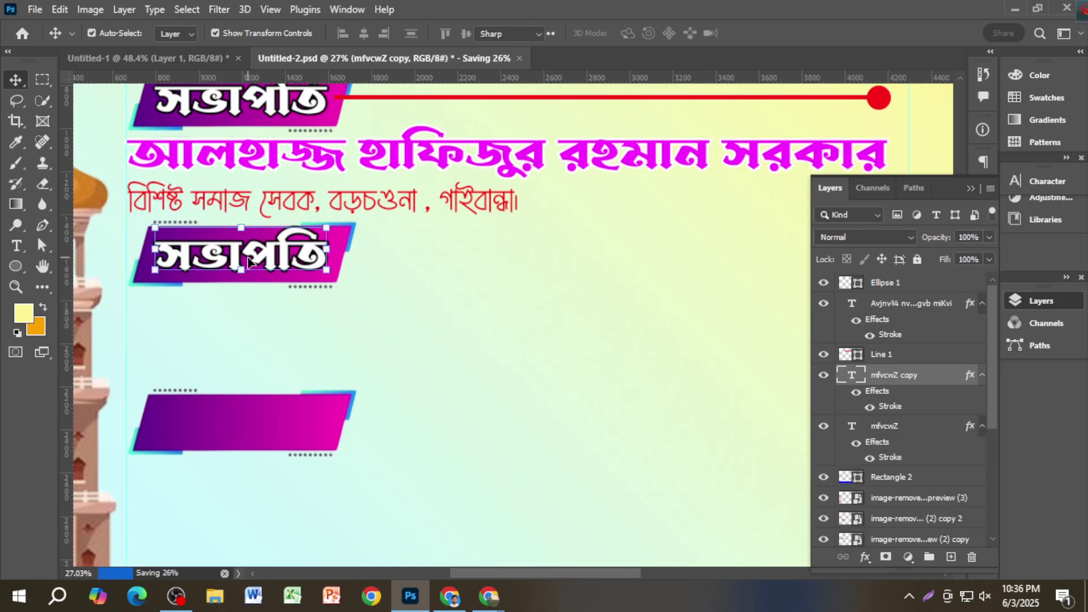
{"action": "double_click", "coordinate": [247, 261]}
{"action": "key", "text": "BackSpace"}
{"action": "type", "text": "প্র"}
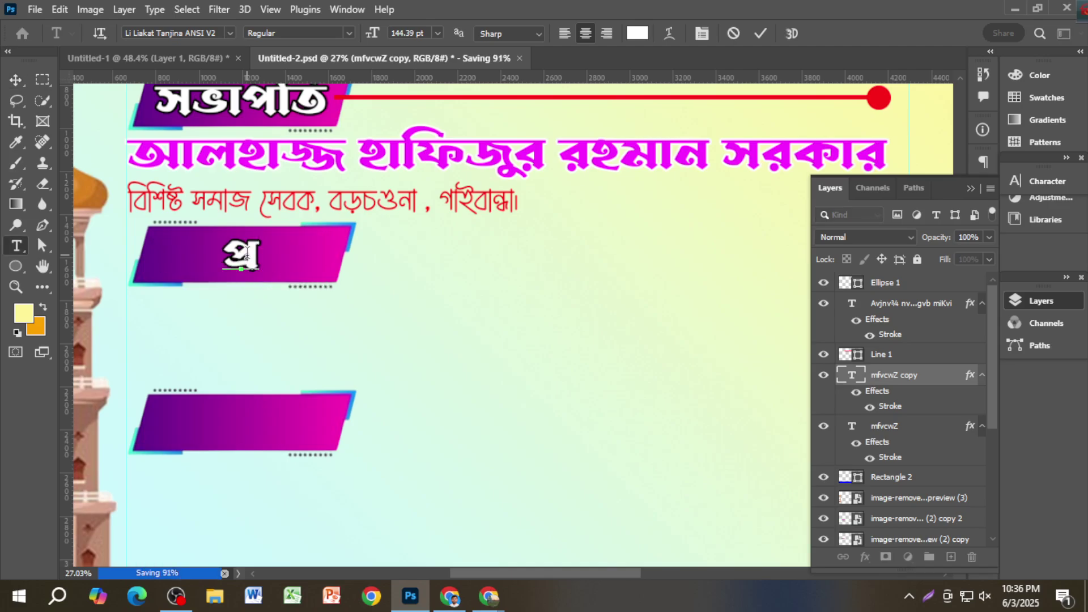
{"action": "type", "text": "ধান ব"}
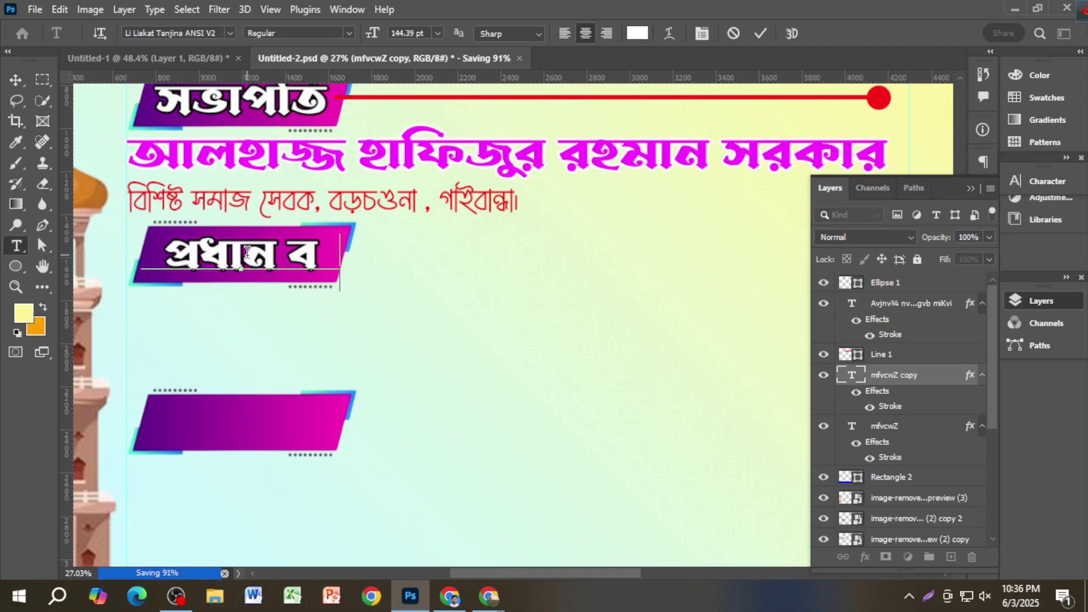
{"action": "type", "text": "ক্তা"}
{"action": "left_click", "coordinate": [16, 80]}
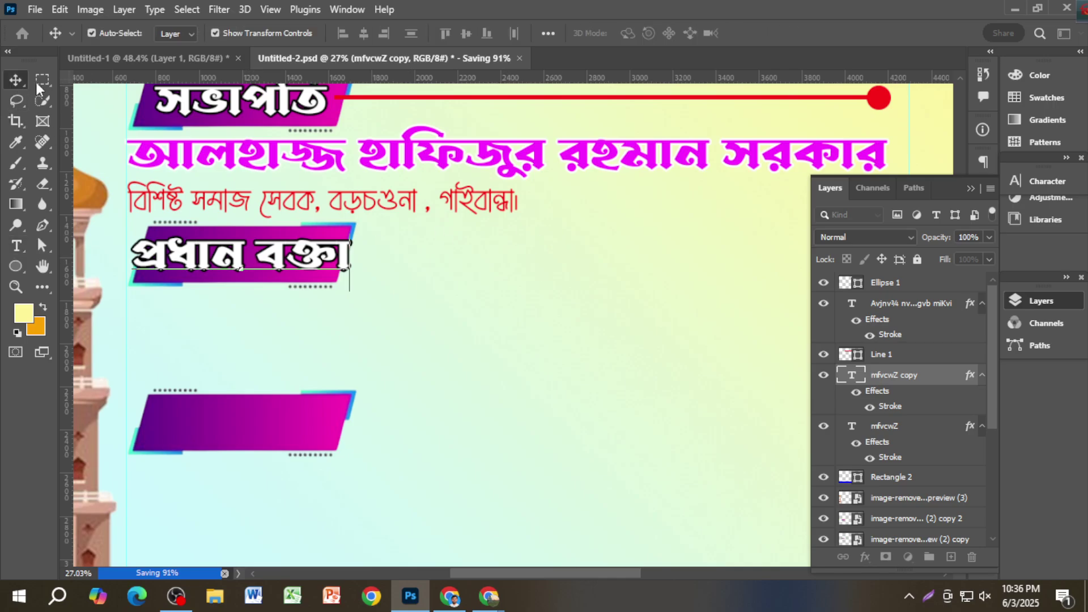
Step: Set the প্রধান বক্তা label to 100 pt, then scale it up to about 161 pt
{"action": "left_click", "coordinate": [1048, 181]}
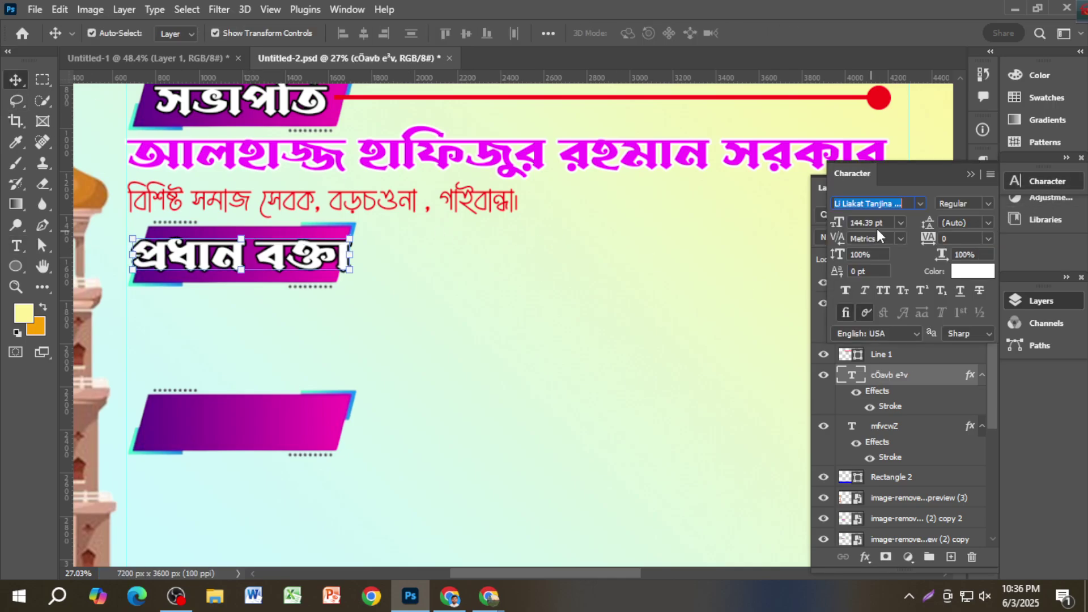
{"action": "left_click", "coordinate": [876, 224]}
{"action": "type", "text": "1"}
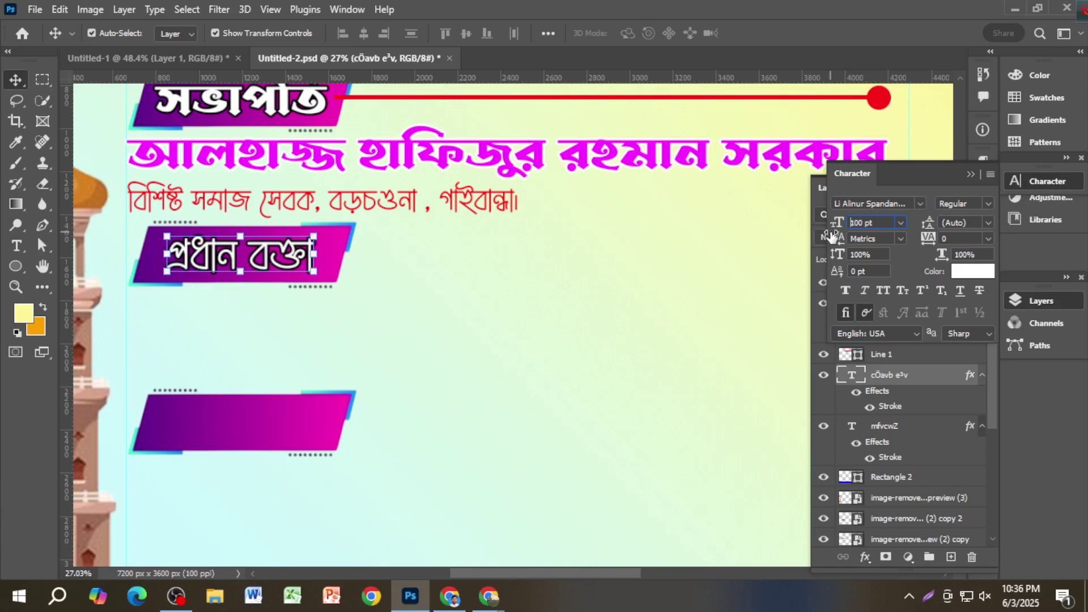
{"action": "type", "text": "00"}
{"action": "key", "text": "Return"}
{"action": "left_click", "coordinate": [294, 277]}
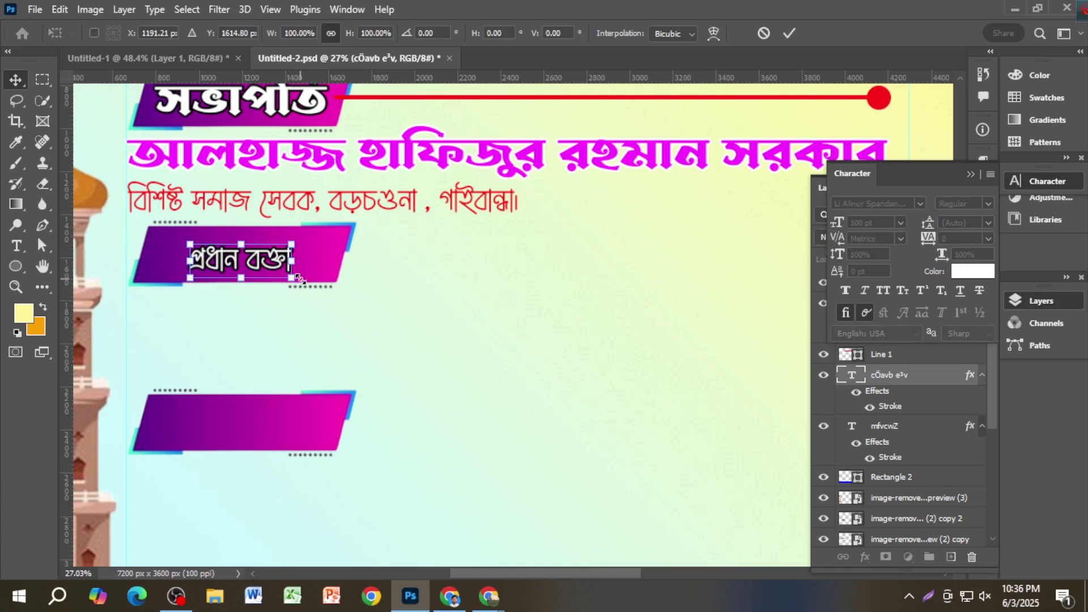
{"action": "mouse_move", "coordinate": [295, 278]}
{"action": "left_mouse_down"}
{"action": "mouse_move", "coordinate": [343, 271]}
{"action": "mouse_move", "coordinate": [301, 284]}
{"action": "left_mouse_up"}
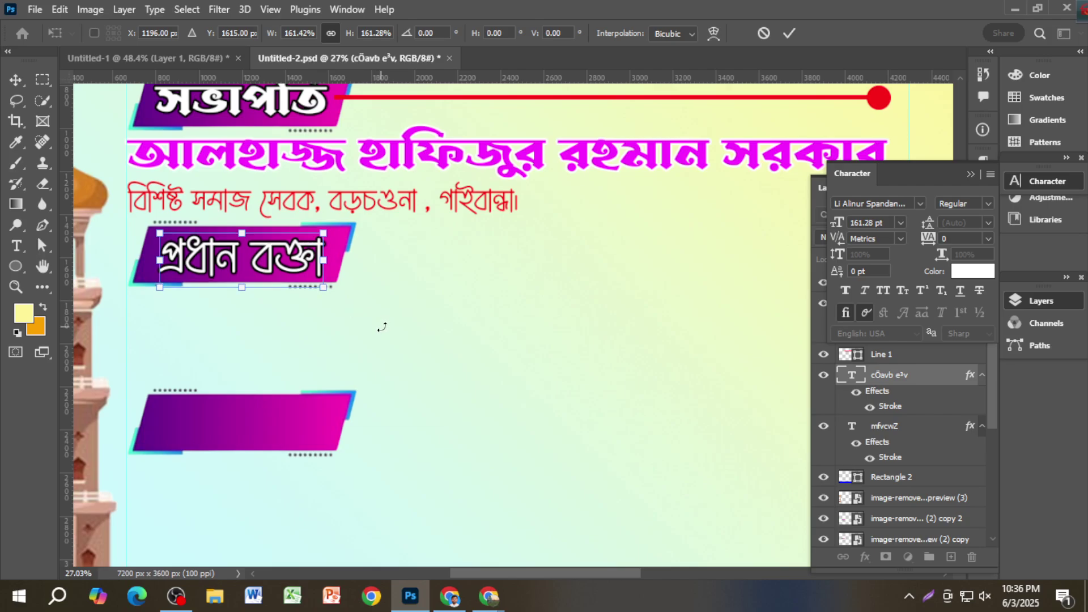
{"action": "key", "text": "Return"}
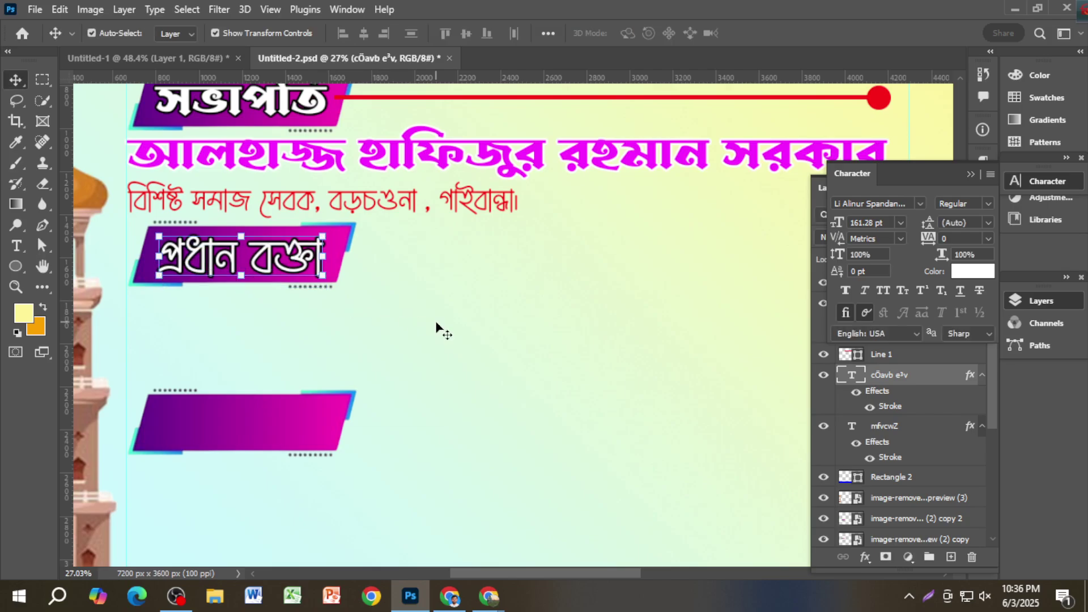
Step: Colour the প্রধান বক্তা label text red (#ff0707)
{"action": "left_click", "coordinate": [972, 271]}
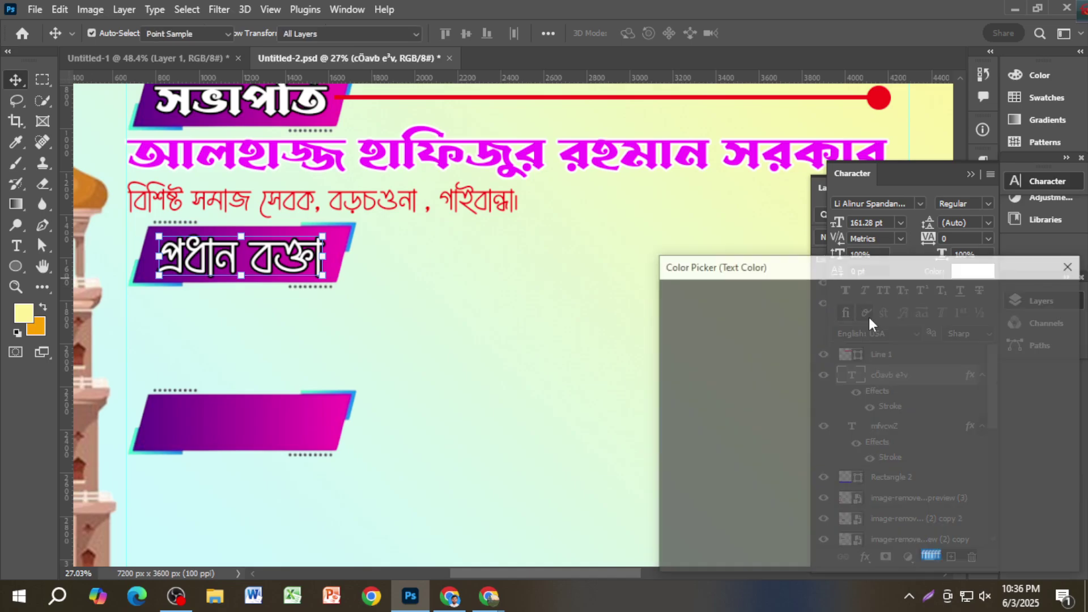
{"action": "mouse_move", "coordinate": [868, 317]}
{"action": "left_mouse_down"}
{"action": "mouse_move", "coordinate": [858, 317]}
{"action": "mouse_move", "coordinate": [863, 297]}
{"action": "left_mouse_up"}
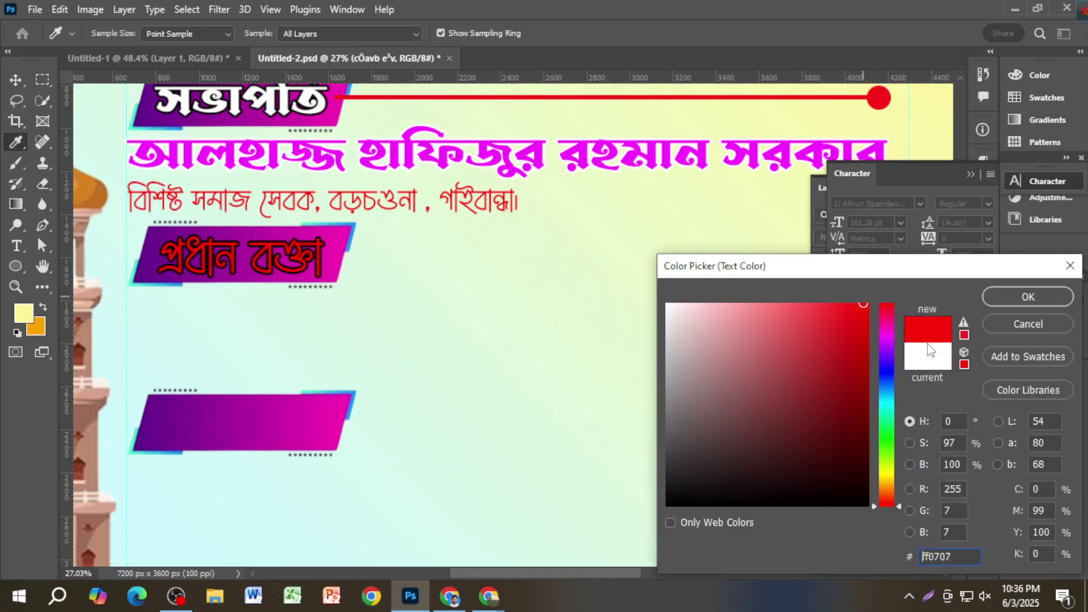
{"action": "left_click", "coordinate": [1028, 297]}
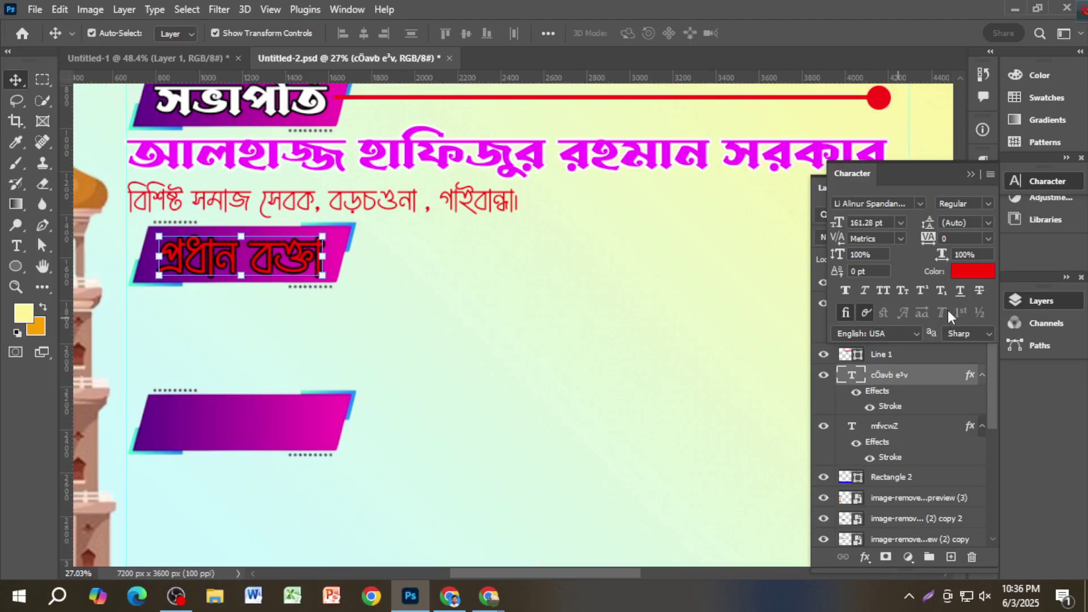
{"action": "left_click", "coordinate": [970, 176]}
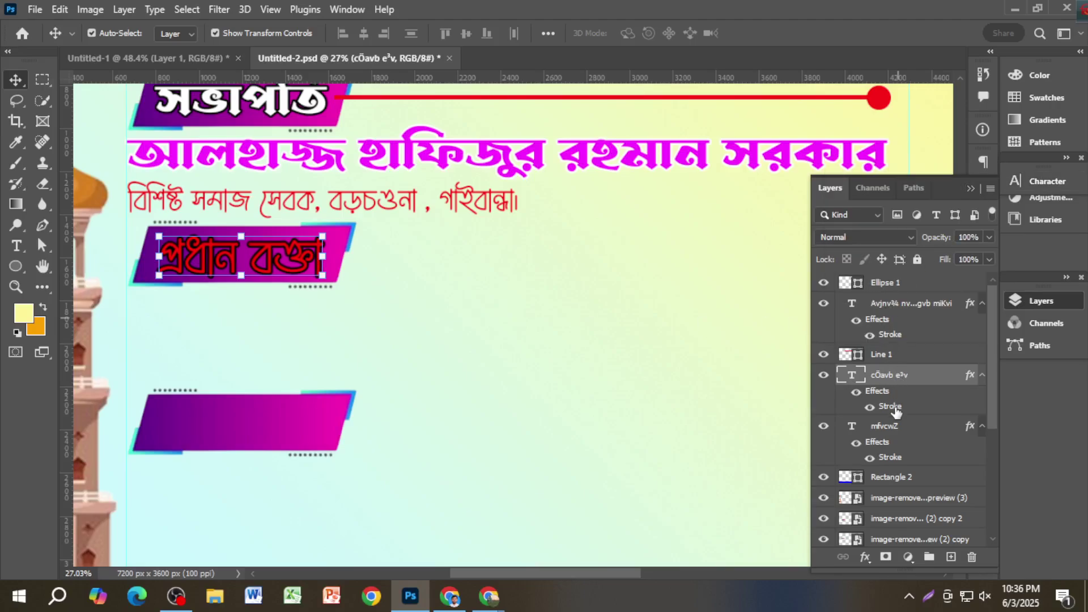
Step: Change the label's stroke outline to white (#ffffff) and fit the banner in view
{"action": "double_click", "coordinate": [847, 376]}
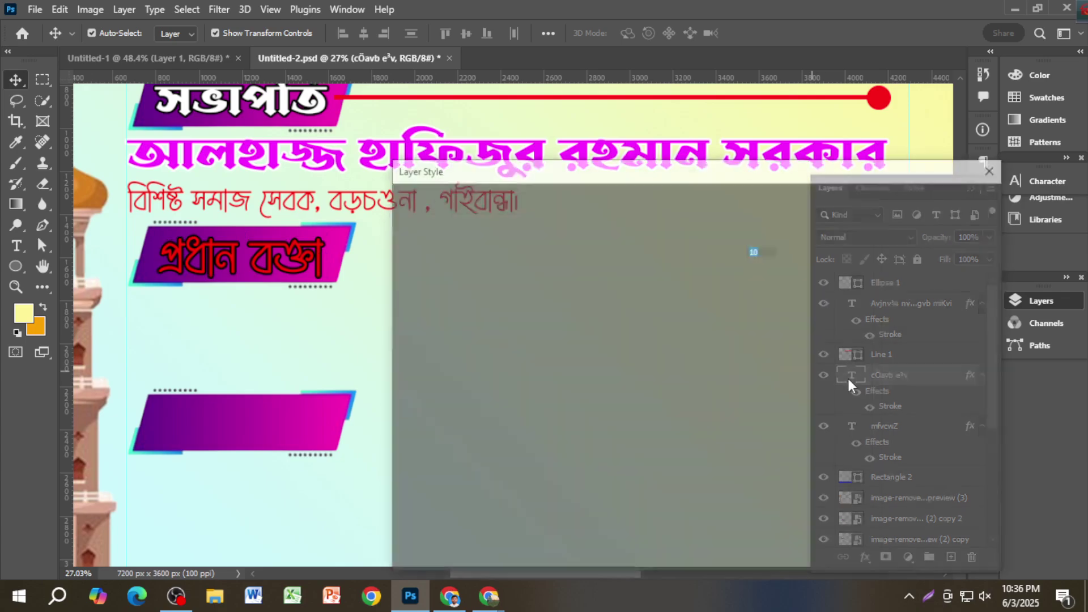
{"action": "left_click", "coordinate": [643, 366]}
{"action": "left_click", "coordinate": [667, 304]}
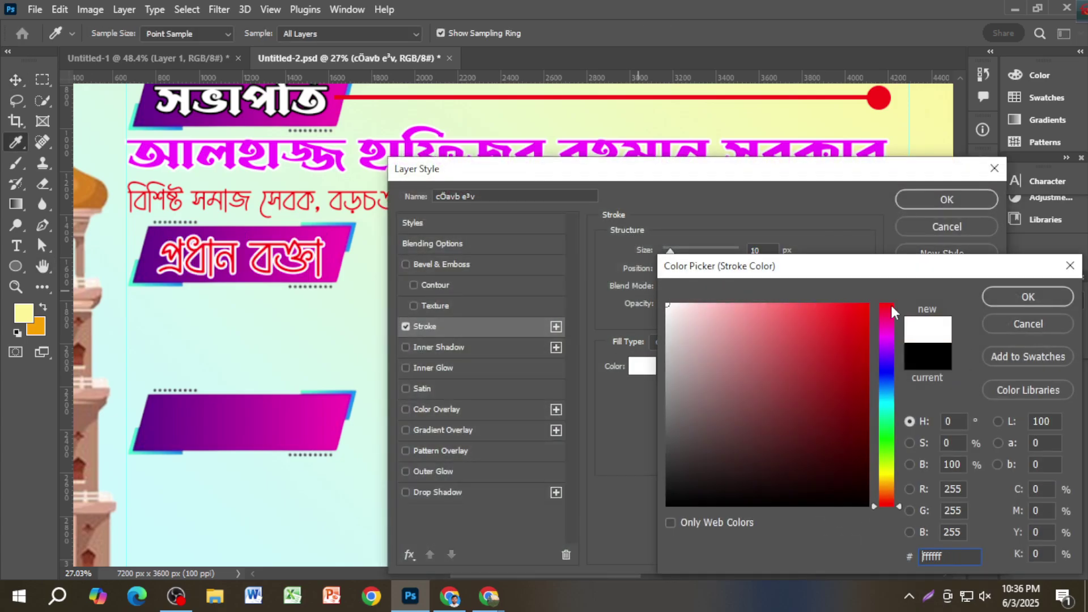
{"action": "left_click", "coordinate": [989, 297]}
{"action": "left_click", "coordinate": [942, 200]}
{"action": "key", "text": "ctrl+0"}
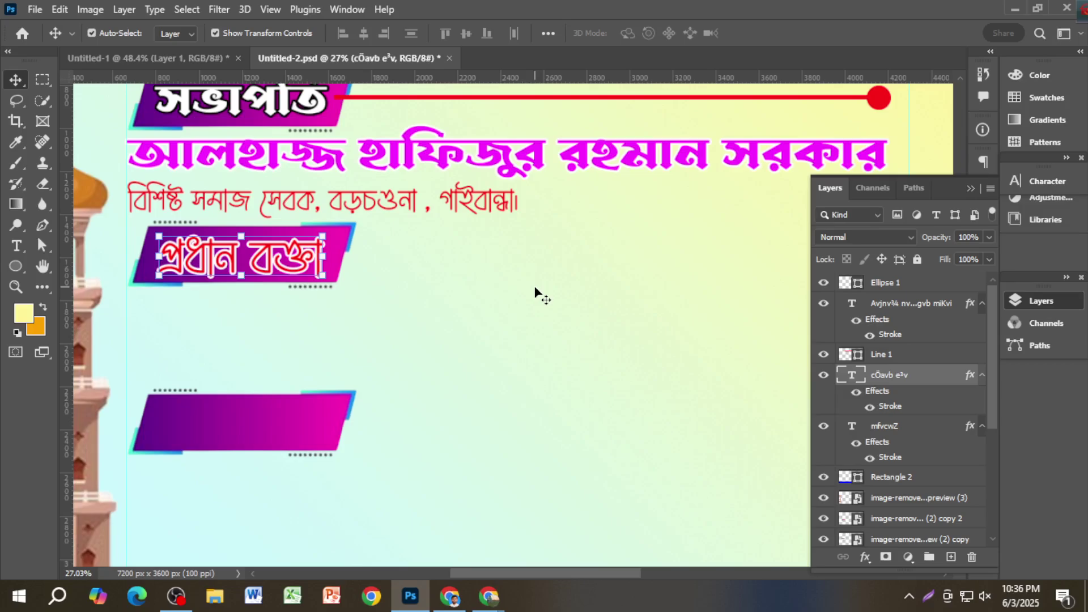
{"action": "scroll", "coordinate": [544, 287], "scroll_direction": "down", "scroll_amount": 1}
Step: Copy the magenta name line below প্রধান বক্তা and type the main speaker's name
{"action": "left_click", "coordinate": [611, 177], "text": "ctrl"}
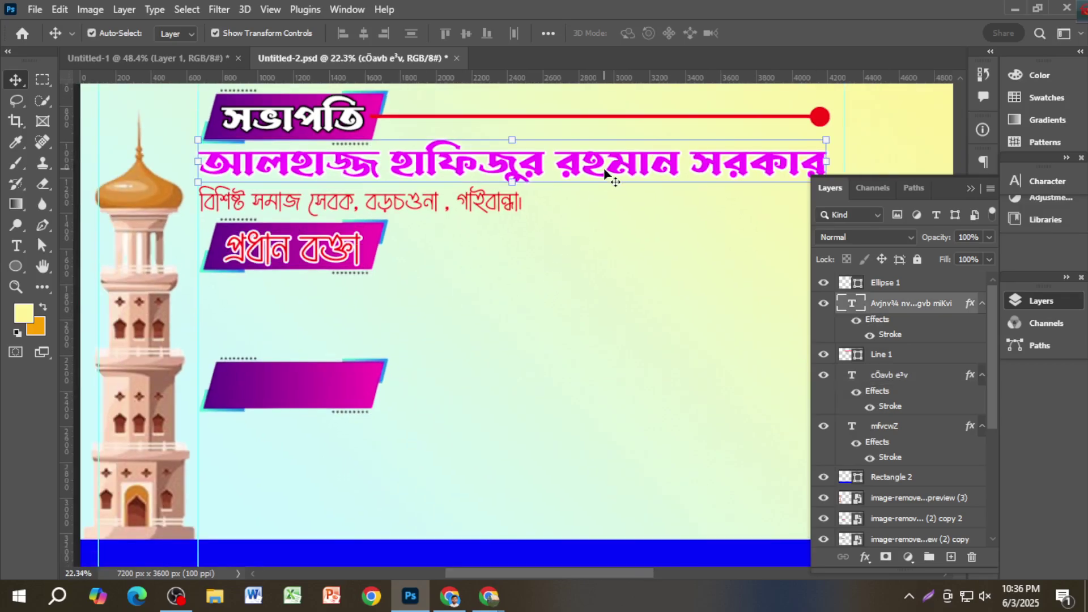
{"action": "left_click_drag", "start_coordinate": [617, 165], "coordinate": [617, 296]}
{"action": "double_click", "coordinate": [615, 295]}
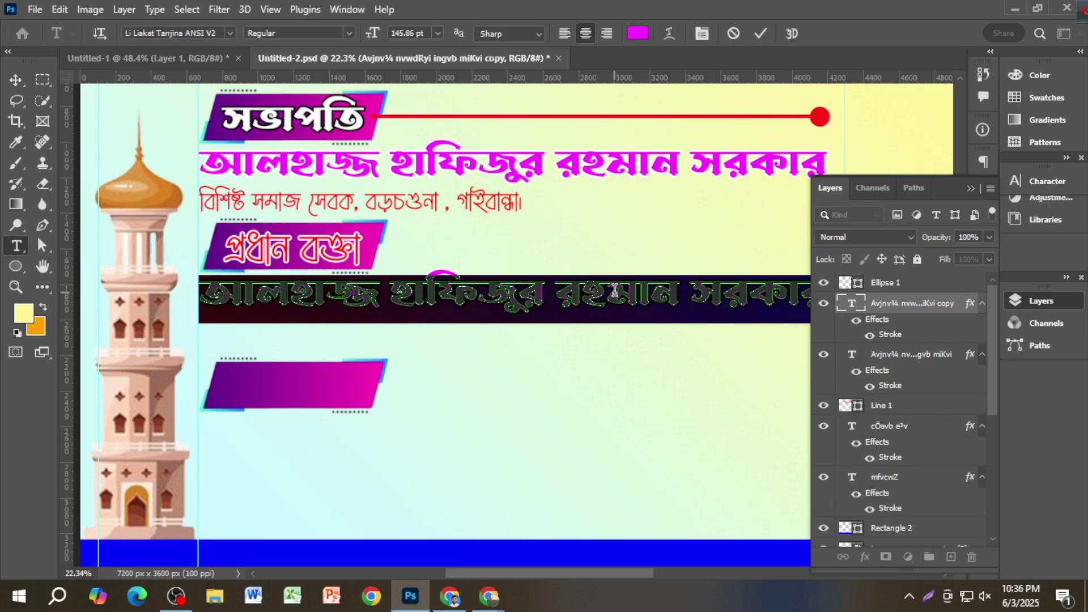
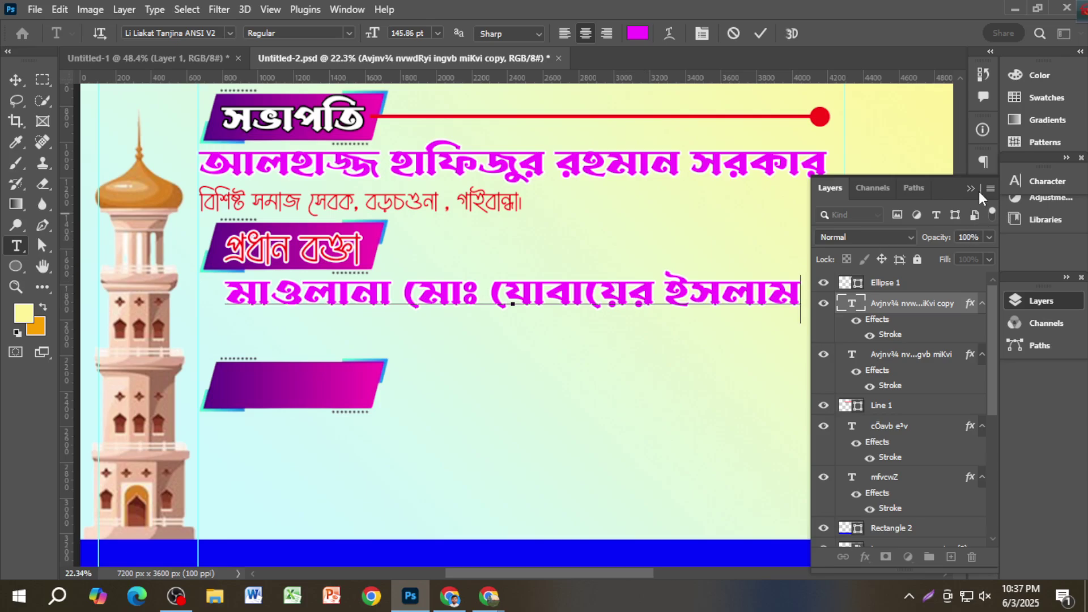
Step: Collapse the Layers panel, prepend the honorific title to the name, and commit the text
{"action": "left_click", "coordinate": [970, 189]}
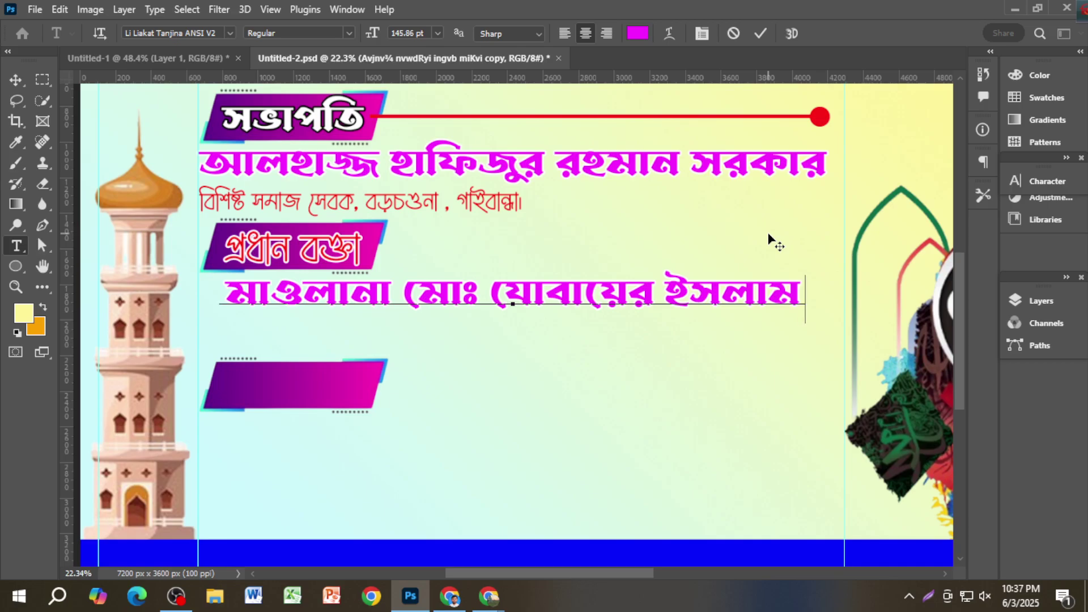
{"action": "type", "text": "."}
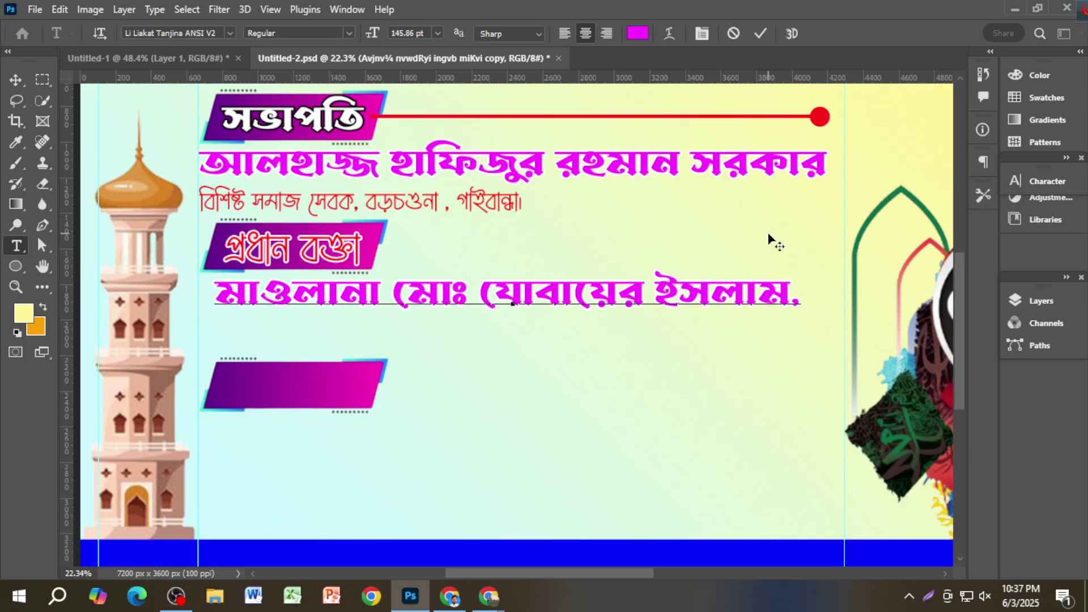
{"action": "key", "text": "BackSpace"}
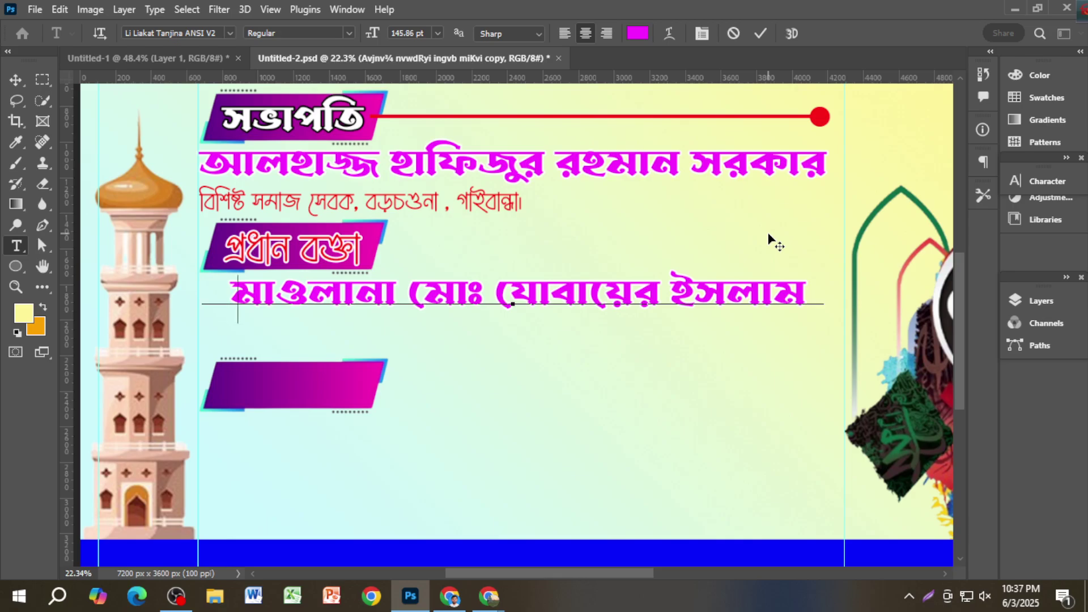
{"action": "type", "text": "হাফেজ"}
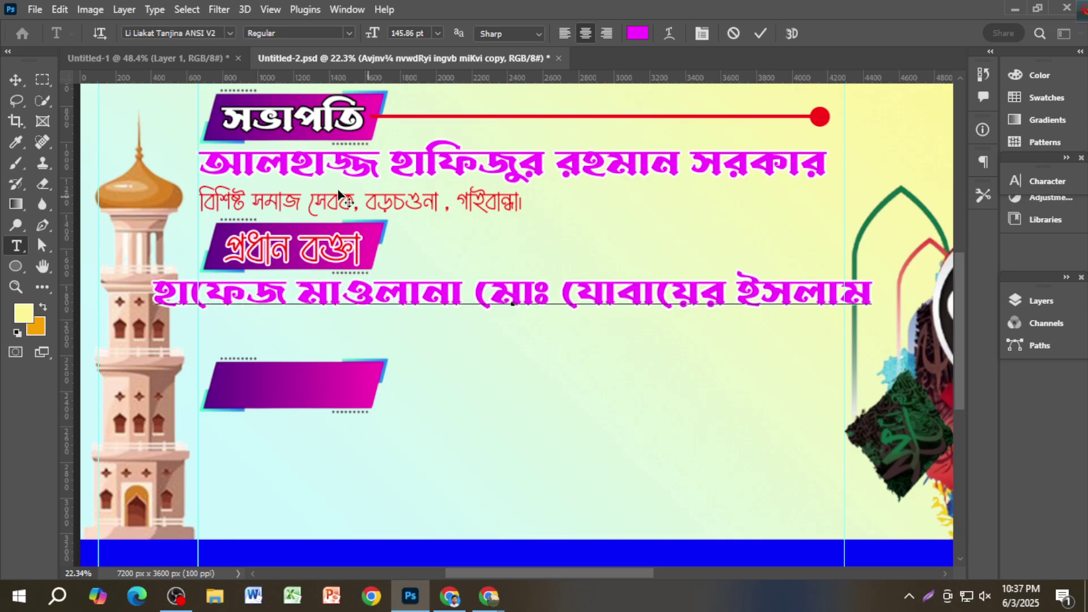
{"action": "left_click", "coordinate": [16, 79]}
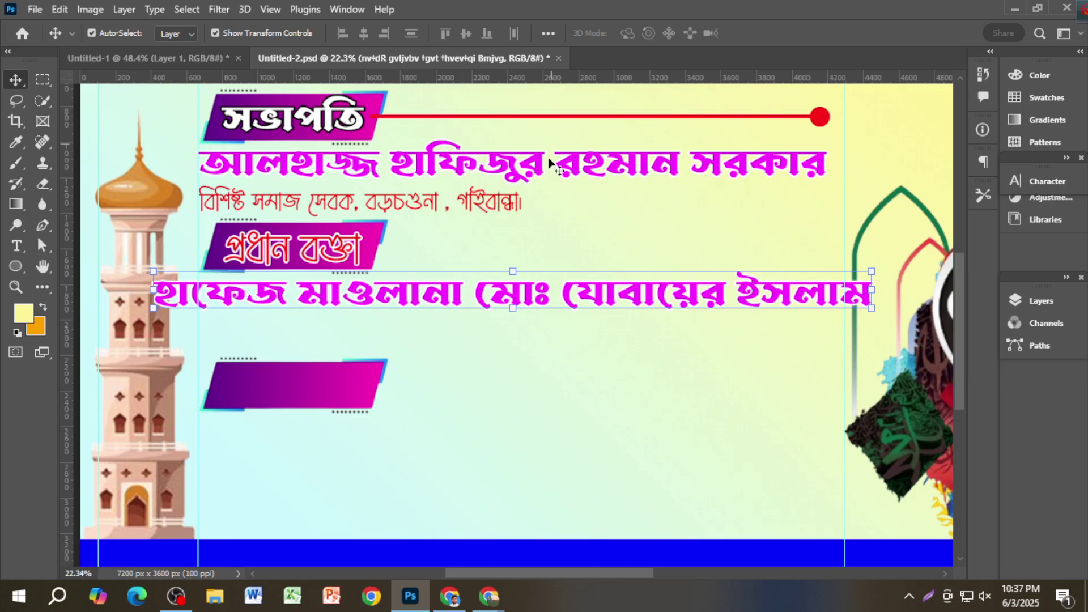
Step: Recolour the speaker's name line bright blue (1200ff)
{"action": "left_click", "coordinate": [1065, 182]}
{"action": "left_click", "coordinate": [972, 271]}
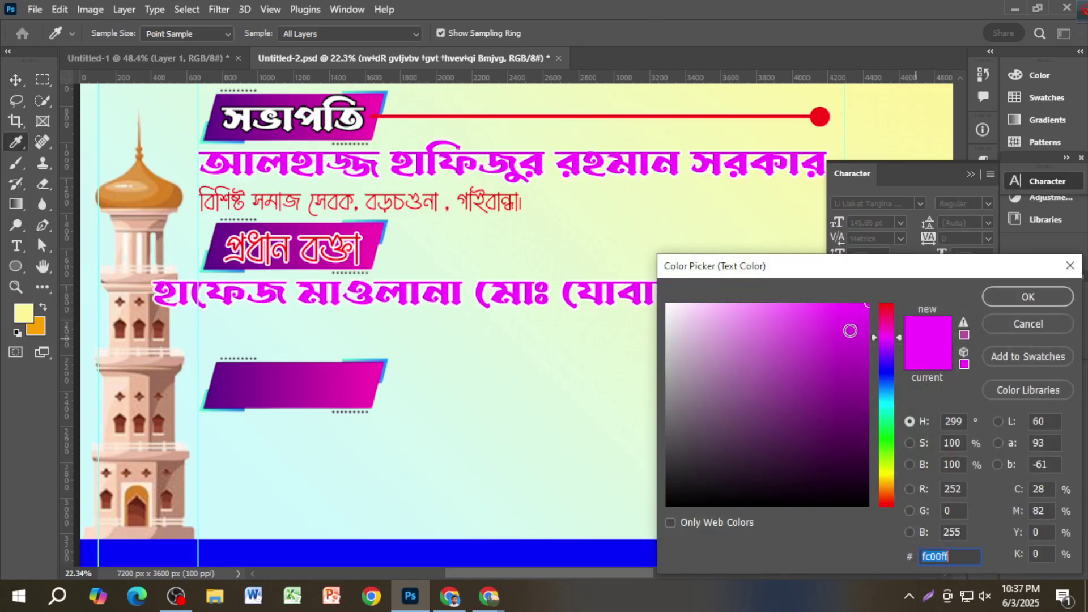
{"action": "left_click", "coordinate": [887, 305]}
{"action": "left_click_drag", "start_coordinate": [853, 414], "coordinate": [882, 529]}
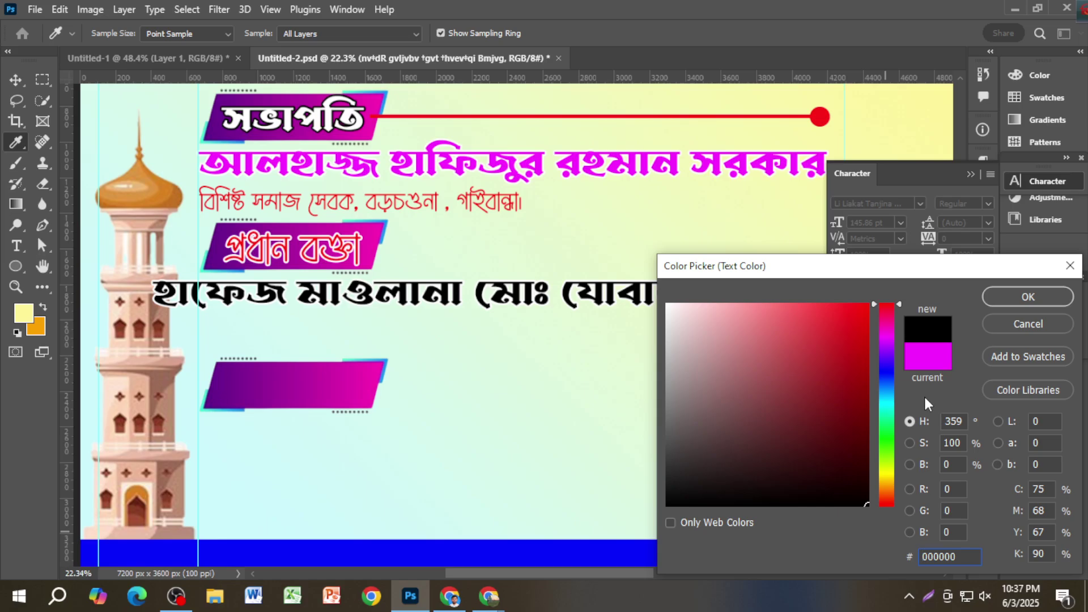
{"action": "left_click", "coordinate": [887, 369]}
{"action": "left_click", "coordinate": [868, 305]}
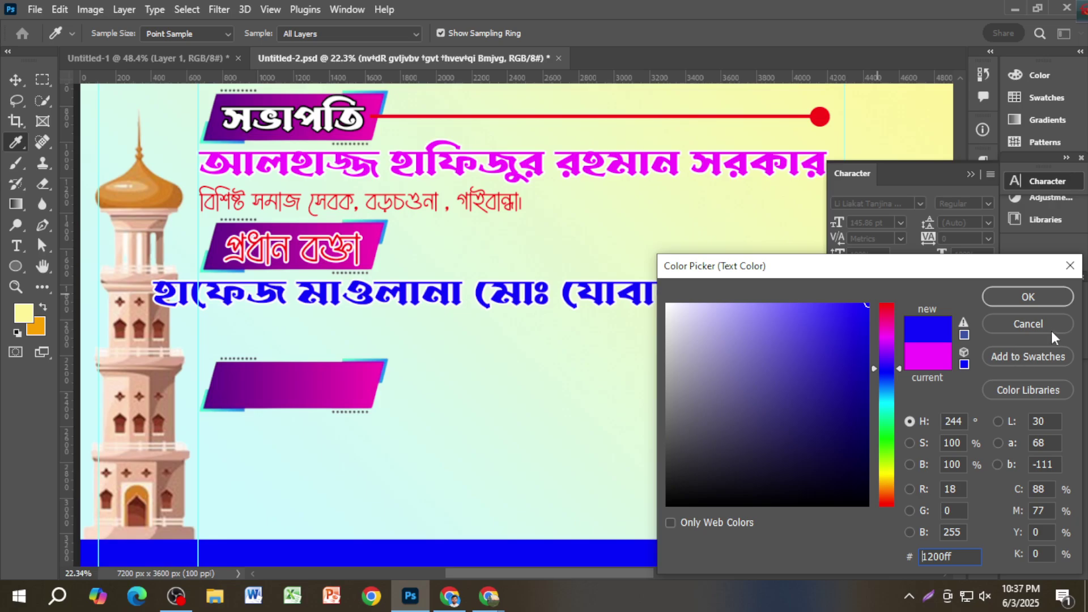
{"action": "left_click", "coordinate": [1029, 296]}
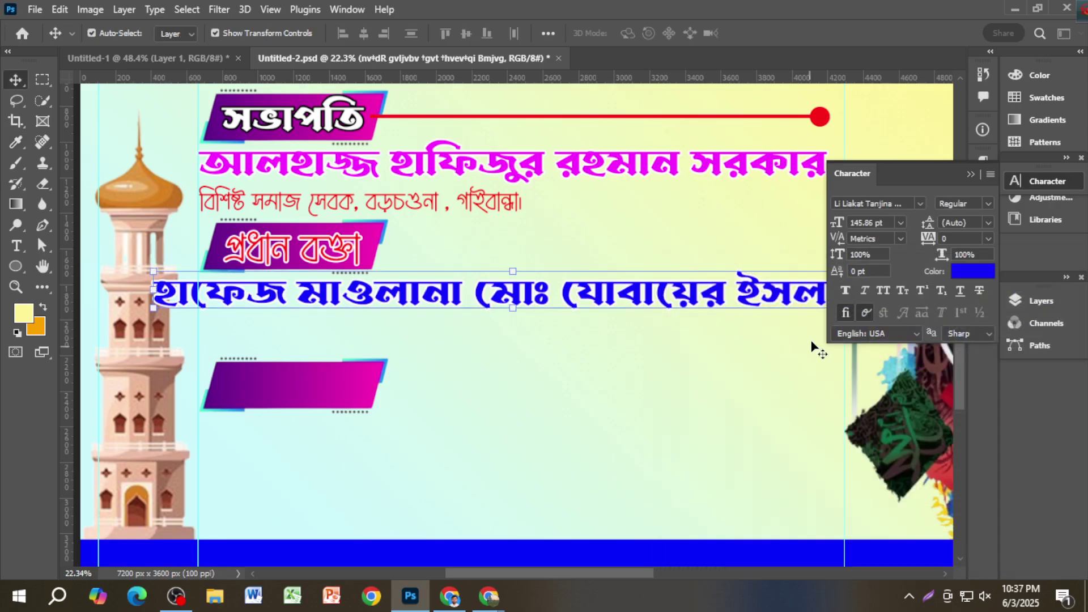
{"action": "left_click", "coordinate": [971, 175]}
Step: Shift the blue name line right, then narrow it and make it slightly taller
{"action": "left_click_drag", "start_coordinate": [584, 297], "coordinate": [629, 299]}
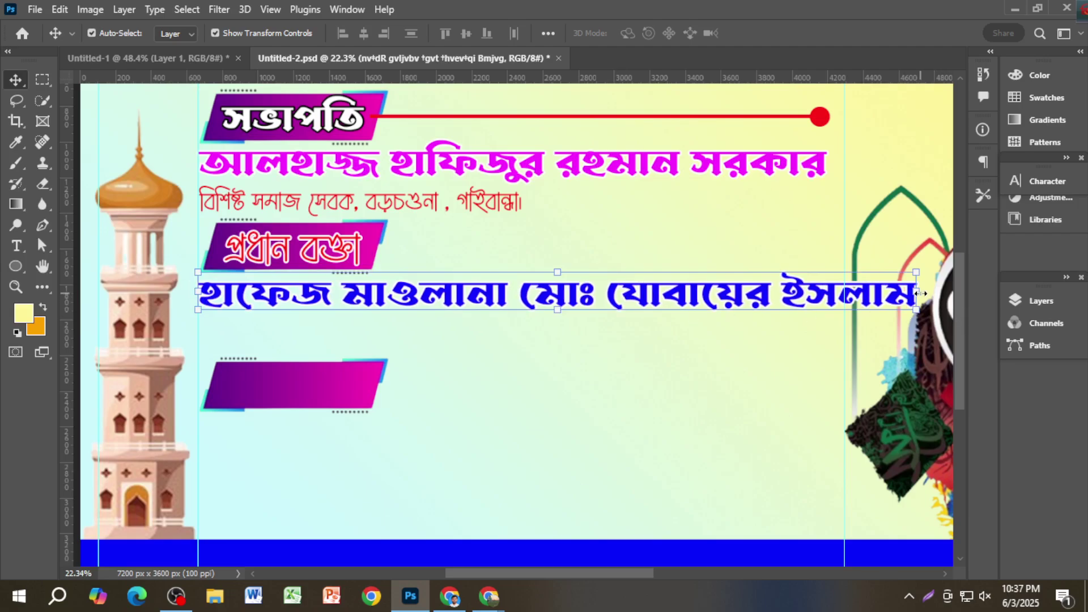
{"action": "key", "text": "ctrl+t"}
{"action": "left_click_drag", "start_coordinate": [916, 297], "coordinate": [847, 302]}
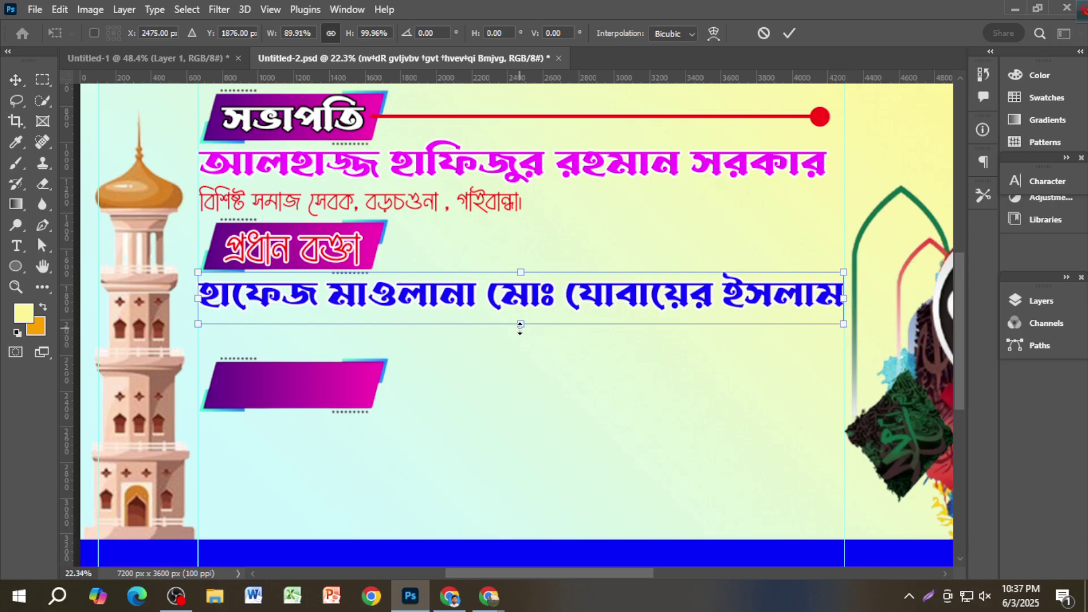
{"action": "left_click_drag", "start_coordinate": [519, 333], "coordinate": [519, 336]}
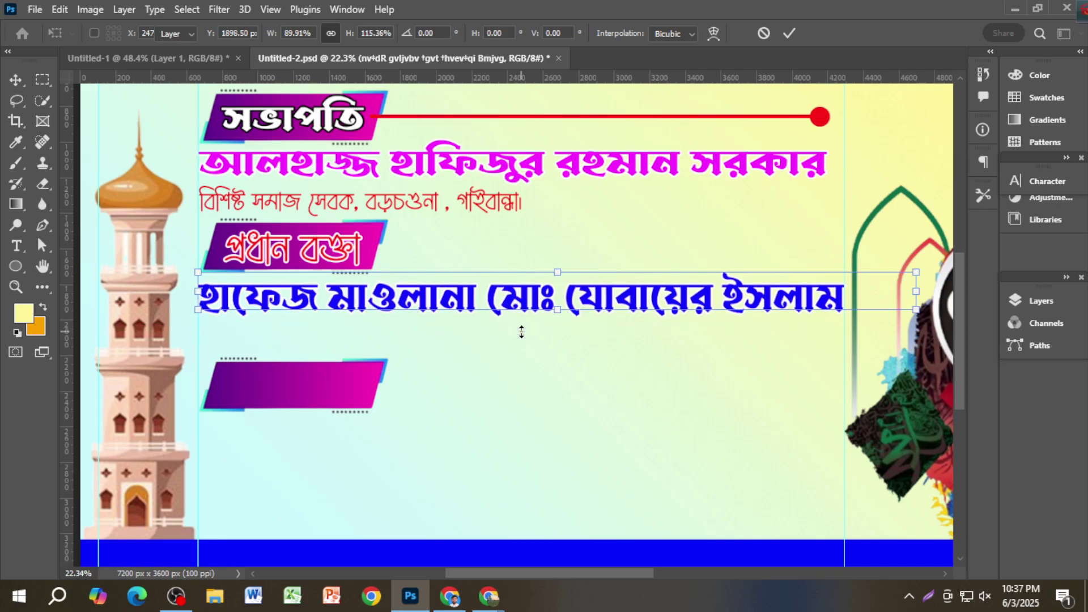
{"action": "key", "text": "Return"}
{"action": "left_click", "coordinate": [487, 207]}
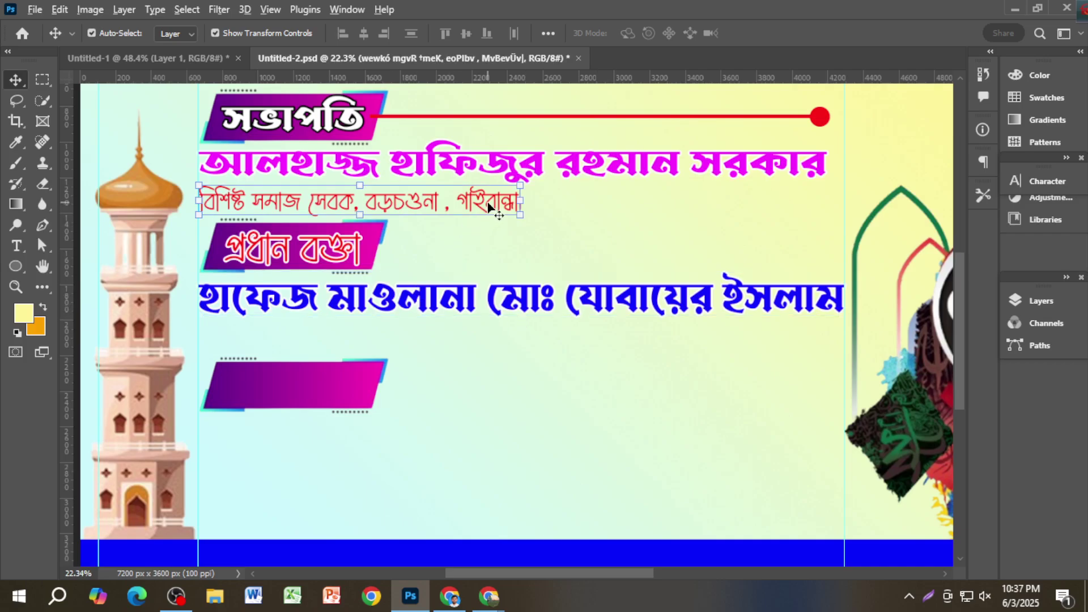
Step: Copy the red subtitle below the blue name and start it with মুহতামিম
{"action": "left_click_drag", "start_coordinate": [499, 203], "coordinate": [481, 339]}
{"action": "scroll", "coordinate": [364, 335], "scroll_direction": "up", "scroll_amount": 2}
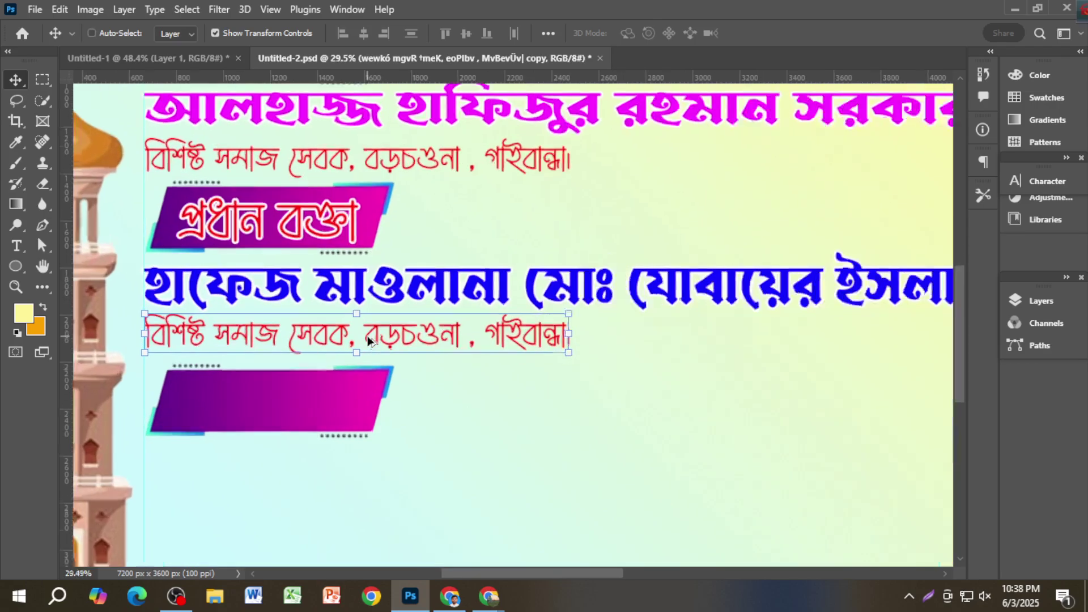
{"action": "double_click", "coordinate": [305, 333]}
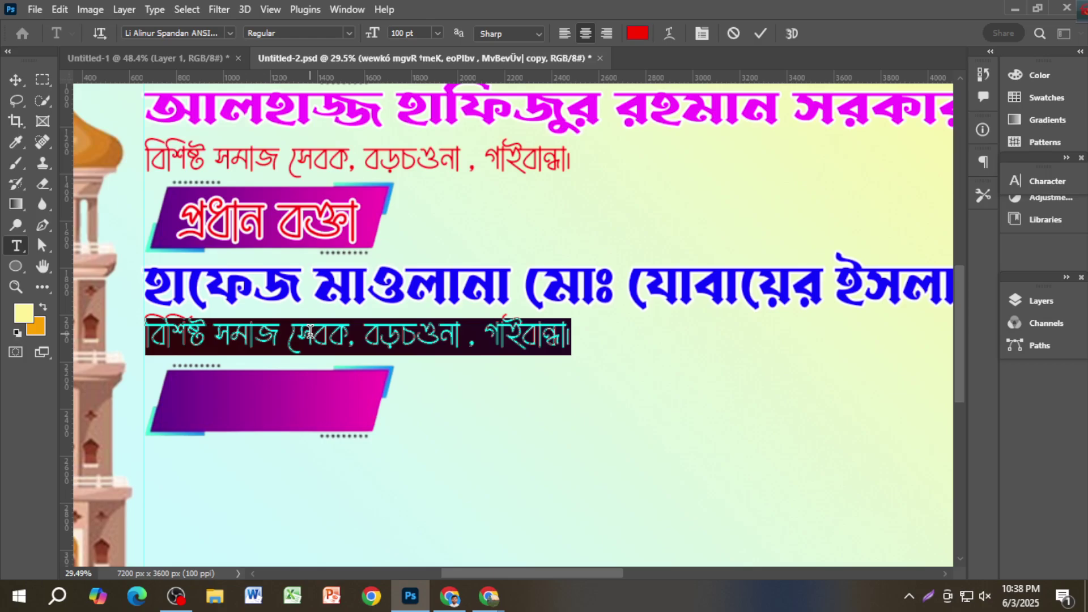
{"action": "type", "text": "মুহত্যামম"}
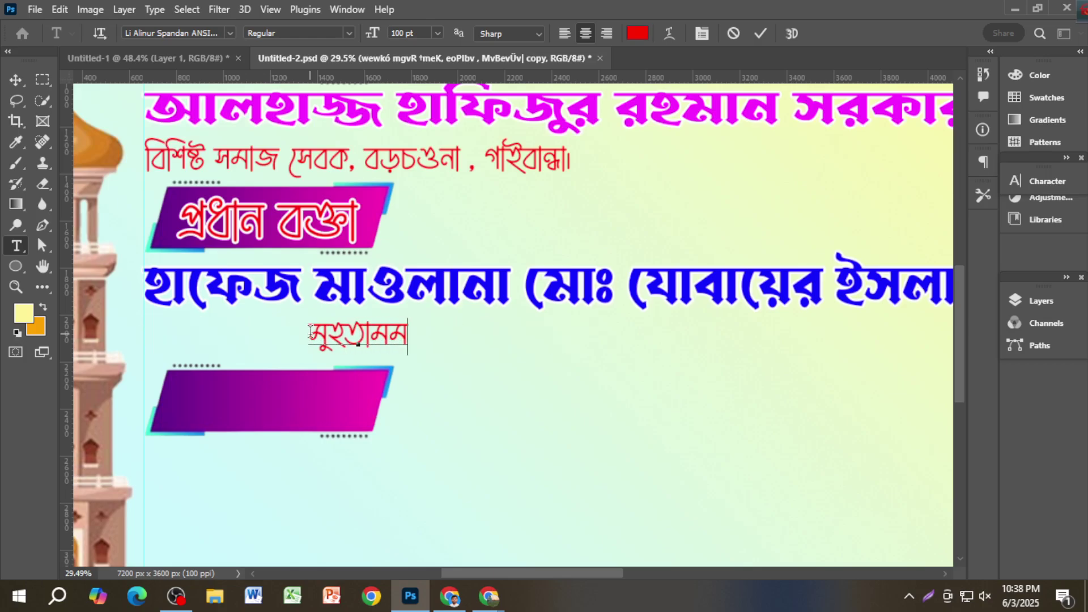
{"action": "key", "text": "BackSpace"}
{"action": "key", "text": "BackSpace"}
{"action": "type", "text": "মিম"}
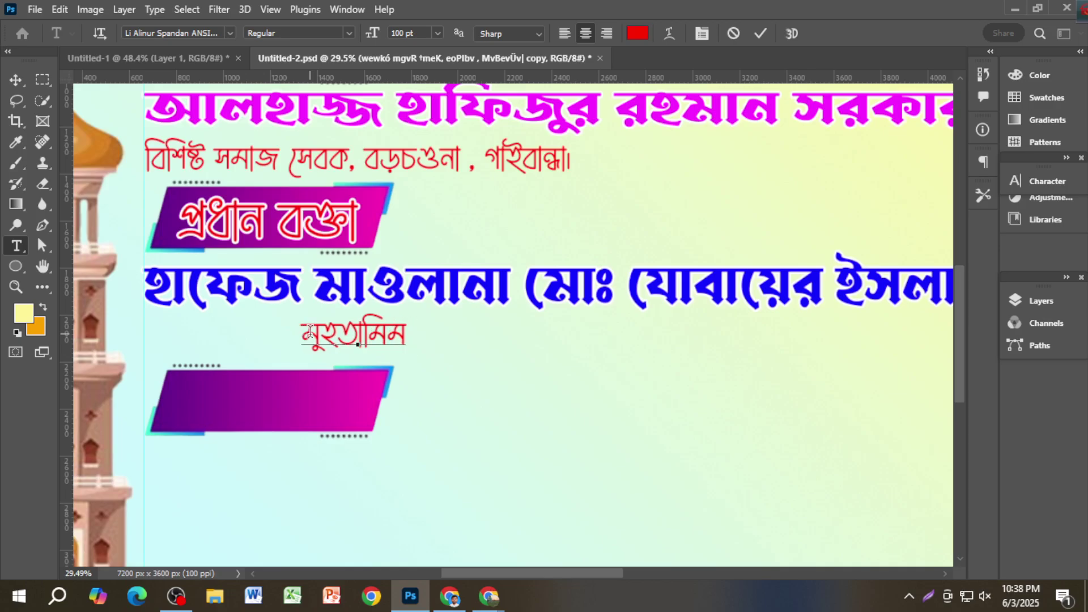
Step: Finish the subtitle as বড়চওনা হাফিজিয়া মাদরাসা। and commit it
{"action": "scroll", "coordinate": [310, 332], "scroll_direction": "down", "scroll_amount": 1}
{"action": "scroll", "coordinate": [315, 336], "scroll_direction": "up", "scroll_amount": 3}
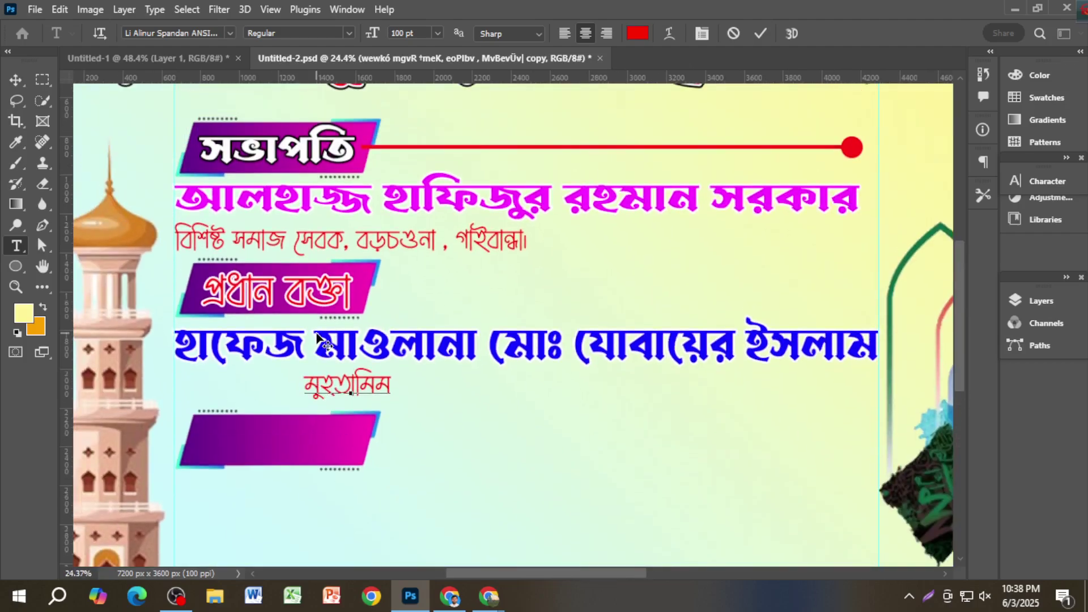
{"action": "scroll", "coordinate": [317, 338], "scroll_direction": "up", "scroll_amount": 1}
{"action": "type", "text": "বড়চও"}
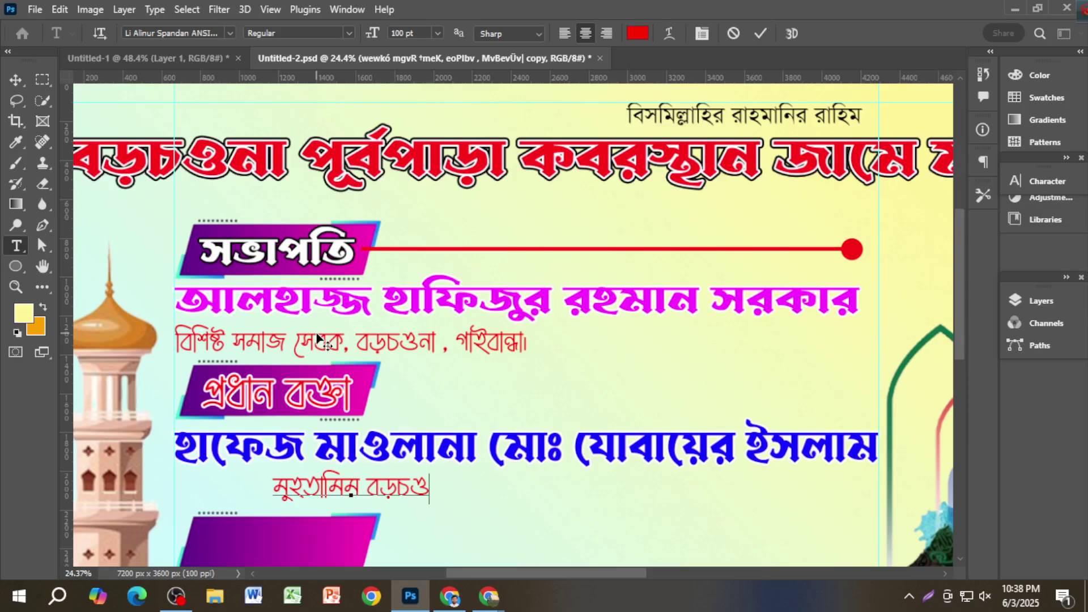
{"action": "type", "text": "না"}
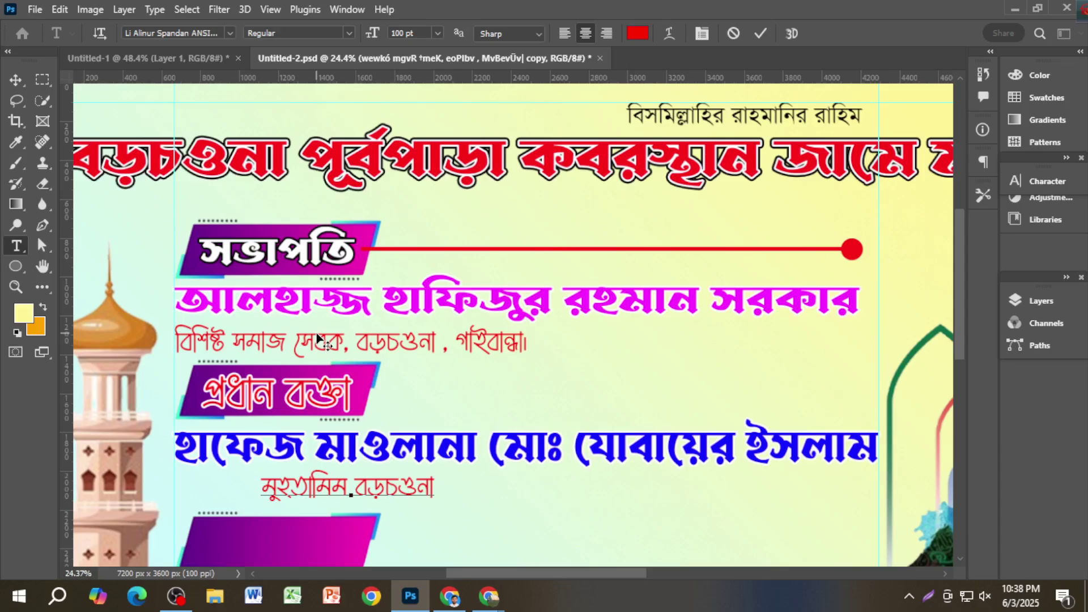
{"action": "type", "text": " হাফিজিয়াস"}
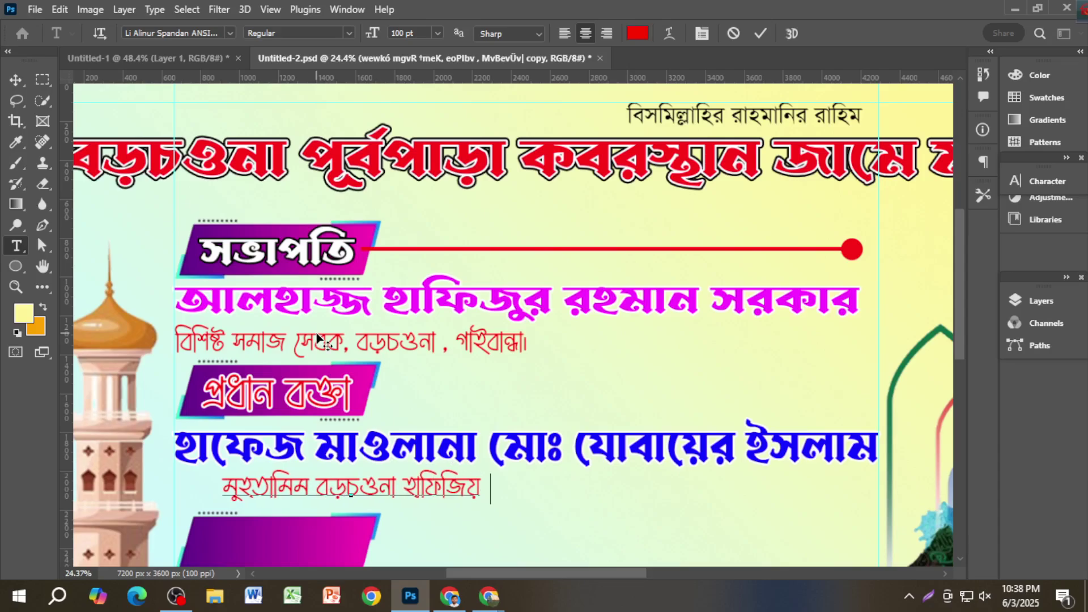
{"action": "key", "text": "BackSpace"}
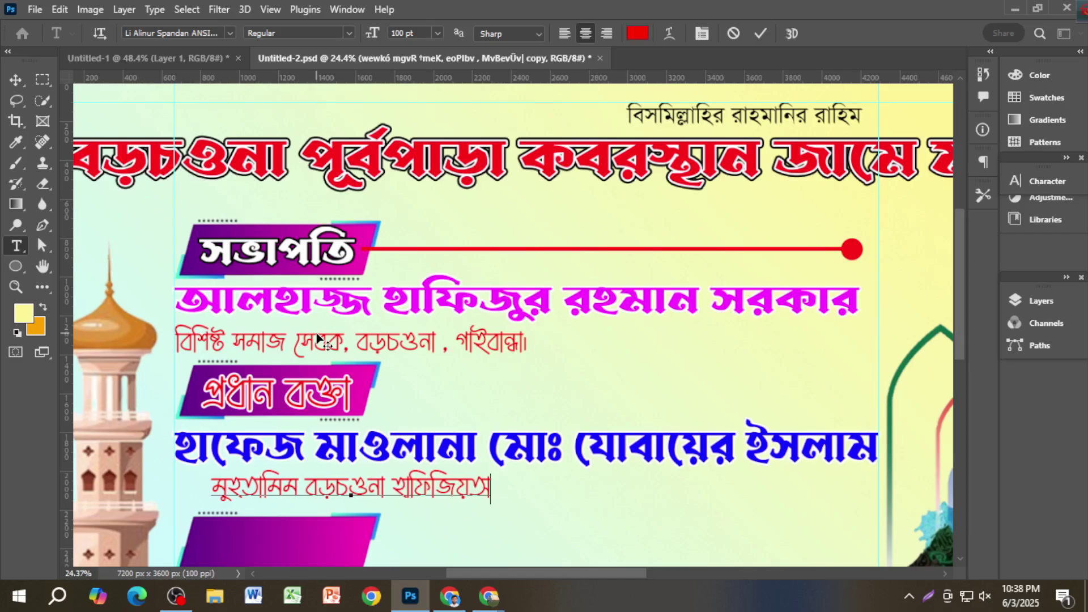
{"action": "key", "text": "BackSpace"}
{"action": "type", "text": "মাদরাসা"}
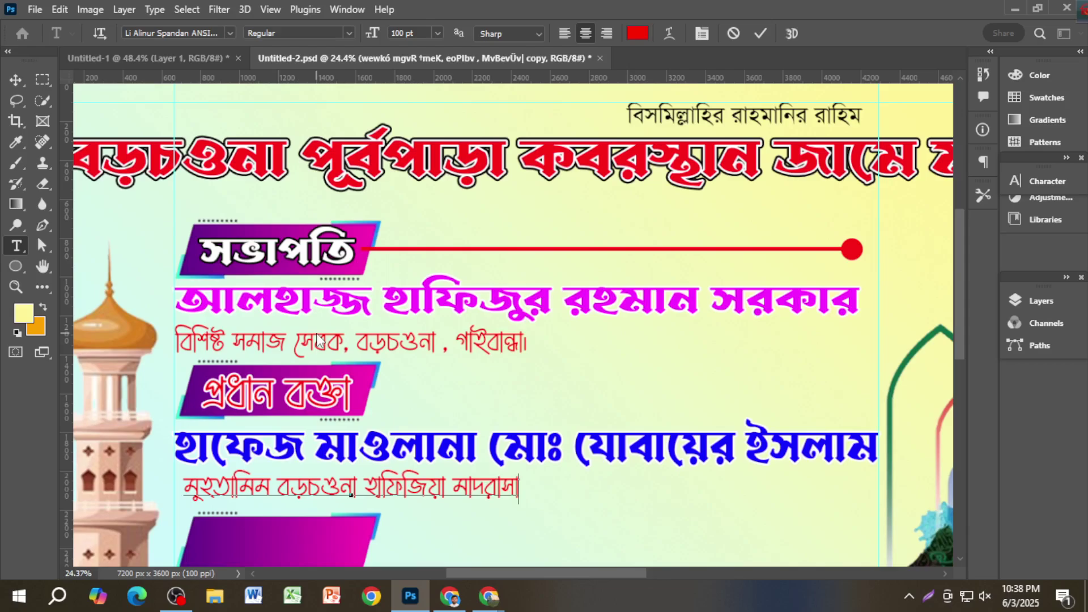
{"action": "type", "text": "।"}
{"action": "scroll", "coordinate": [319, 340], "scroll_direction": "down", "scroll_amount": 1}
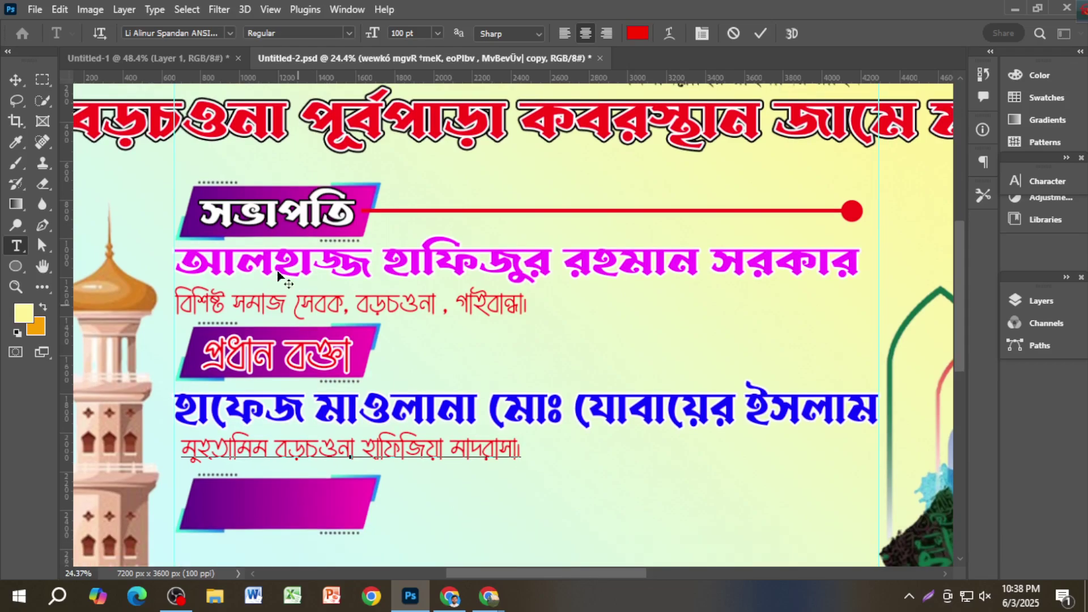
{"action": "left_click", "coordinate": [16, 80]}
Step: Nudge the subtitle slightly left and save Untitled-2.psd
{"action": "left_click_drag", "start_coordinate": [324, 458], "coordinate": [319, 457]}
{"action": "scroll", "coordinate": [460, 418], "scroll_direction": "down", "scroll_amount": 2}
{"action": "scroll", "coordinate": [460, 417], "scroll_direction": "down", "scroll_amount": 3}
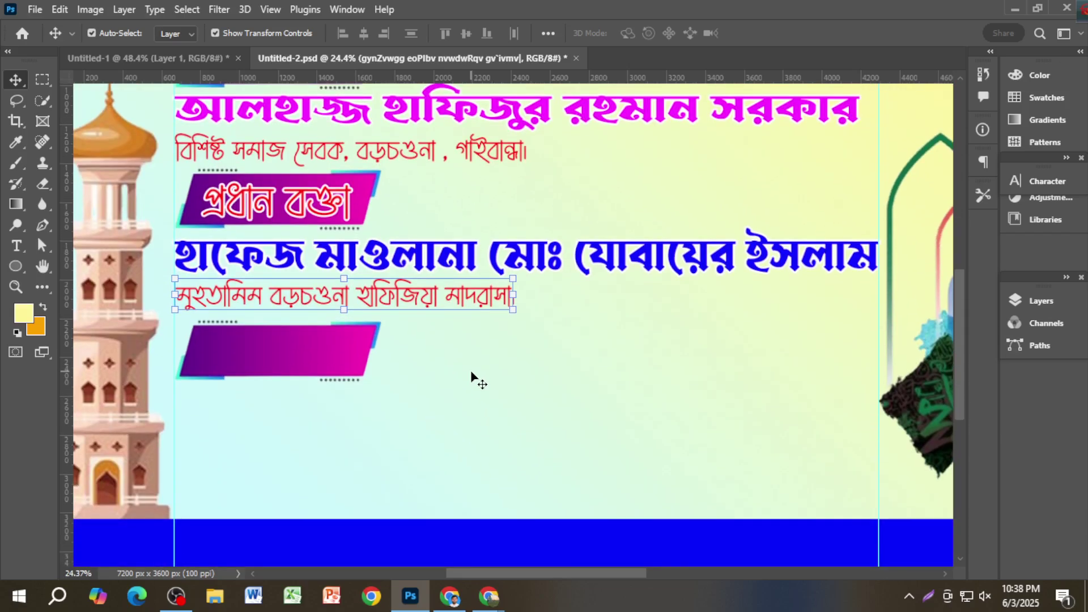
{"action": "scroll", "coordinate": [337, 225], "scroll_direction": "down", "scroll_amount": 1}
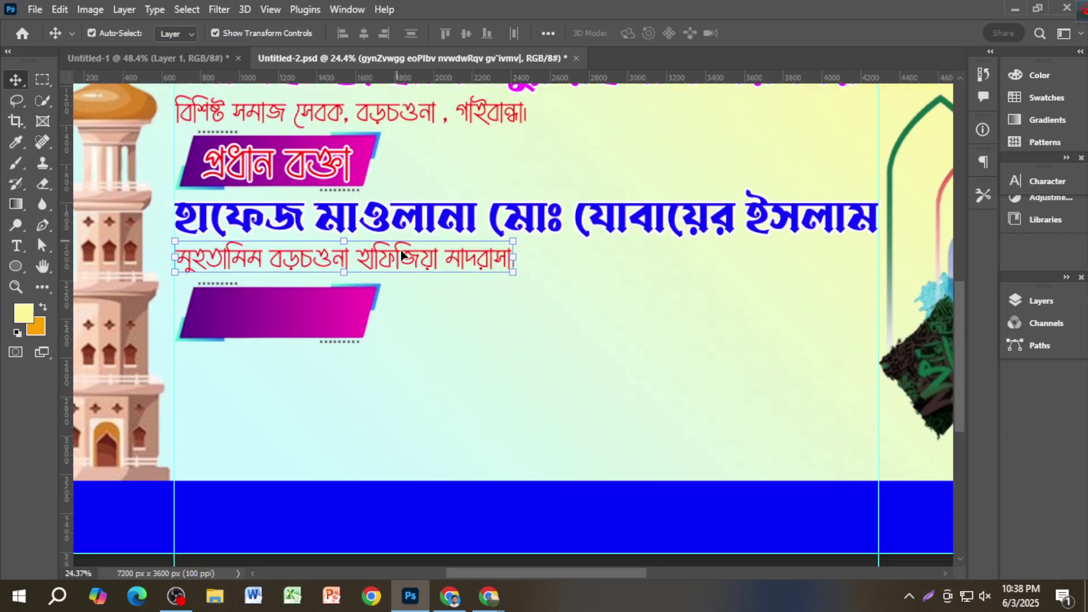
{"action": "scroll", "coordinate": [402, 255], "scroll_direction": "down", "scroll_amount": 2}
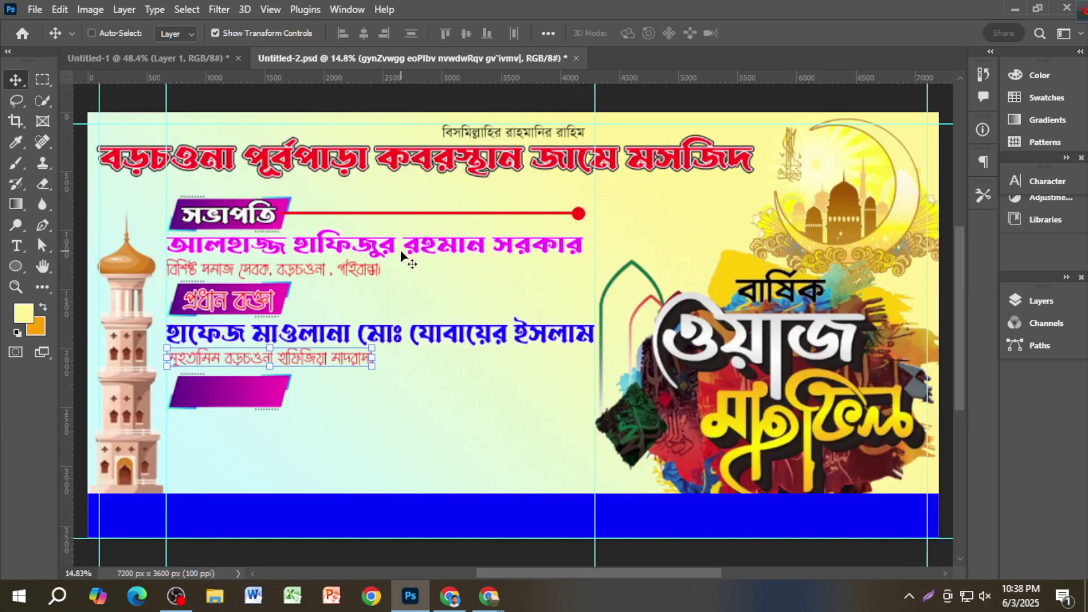
{"action": "key", "text": "ctrl+s"}
Step: Copy the red প্রধান বক্তা label onto the empty lower purple box
{"action": "scroll", "coordinate": [483, 317], "scroll_direction": "down", "scroll_amount": 3}
{"action": "scroll", "coordinate": [280, 257], "scroll_direction": "up", "scroll_amount": 4}
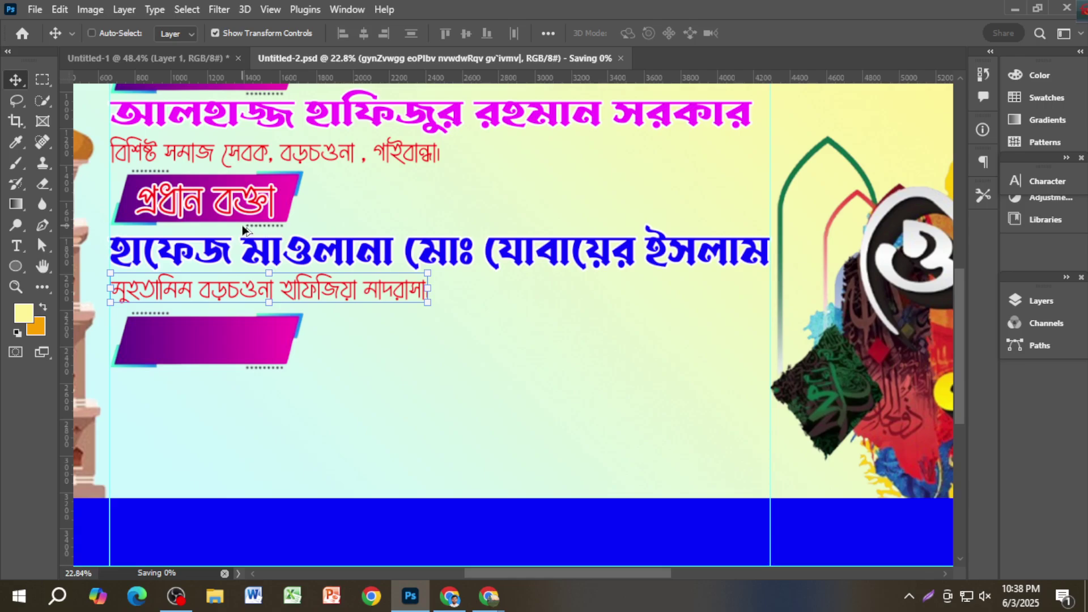
{"action": "left_click_drag", "start_coordinate": [283, 208], "coordinate": [271, 352]}
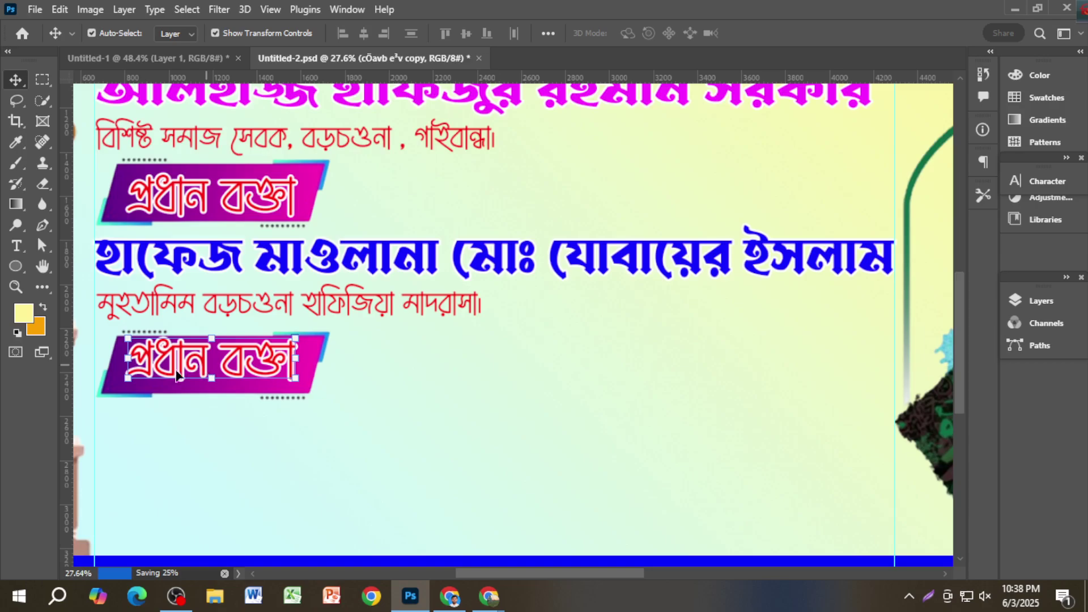
Step: Retype the copied label as দ্বিতীয় বক্তা, move it down and scale it to about 88.5%
{"action": "double_click", "coordinate": [207, 363]}
{"action": "left_click_drag", "start_coordinate": [206, 364], "coordinate": [124, 363]}
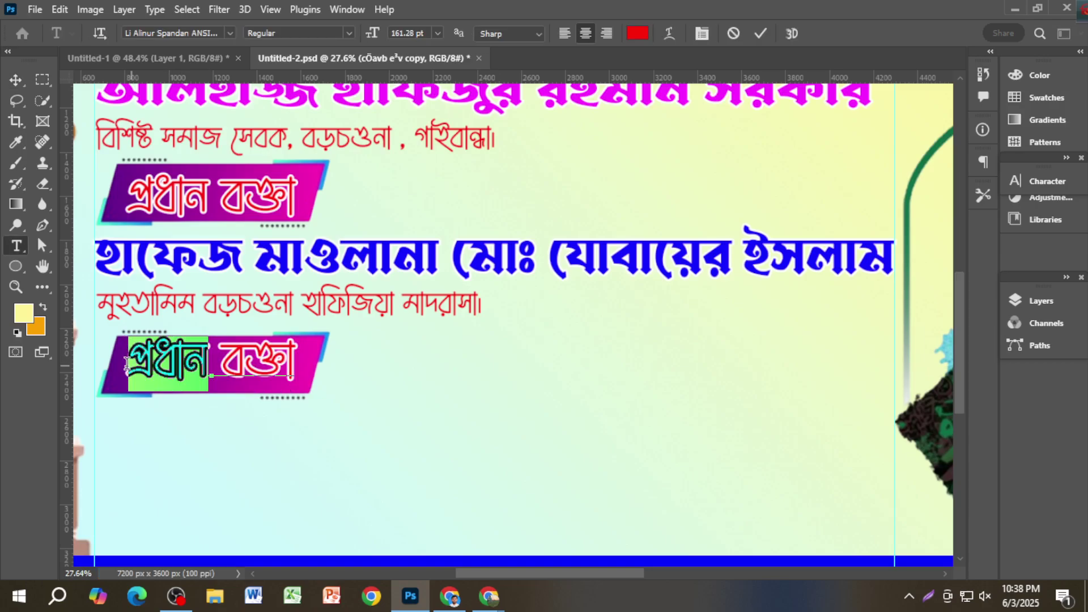
{"action": "left_click", "coordinate": [140, 364]}
{"action": "type", "text": "দ্বিতয়িয়"}
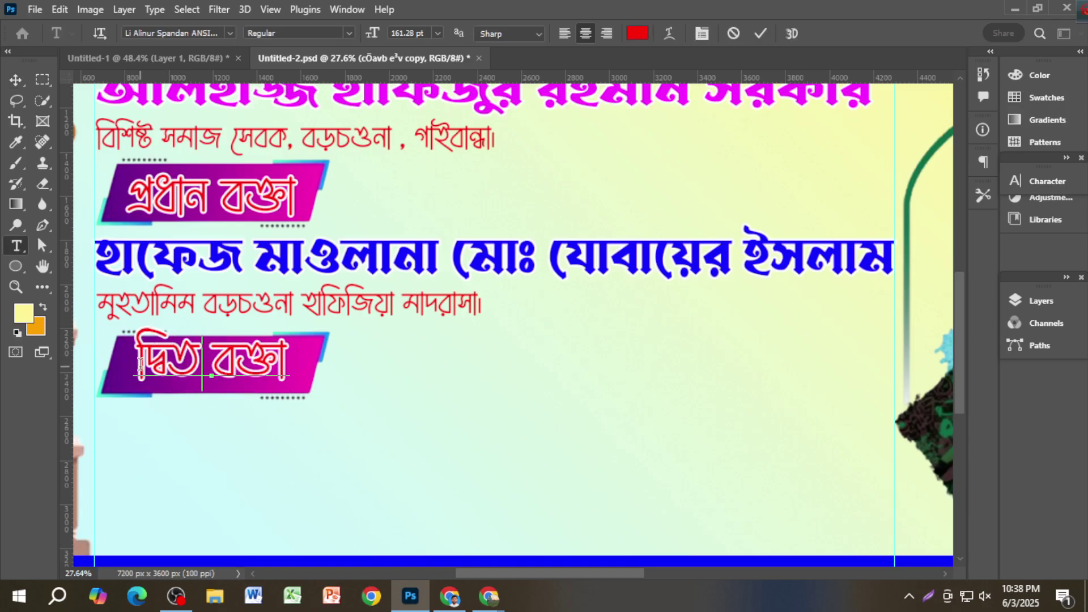
{"action": "key", "text": "BackSpace"}
{"action": "key", "text": "BackSpace"}
{"action": "key", "text": "BackSpace"}
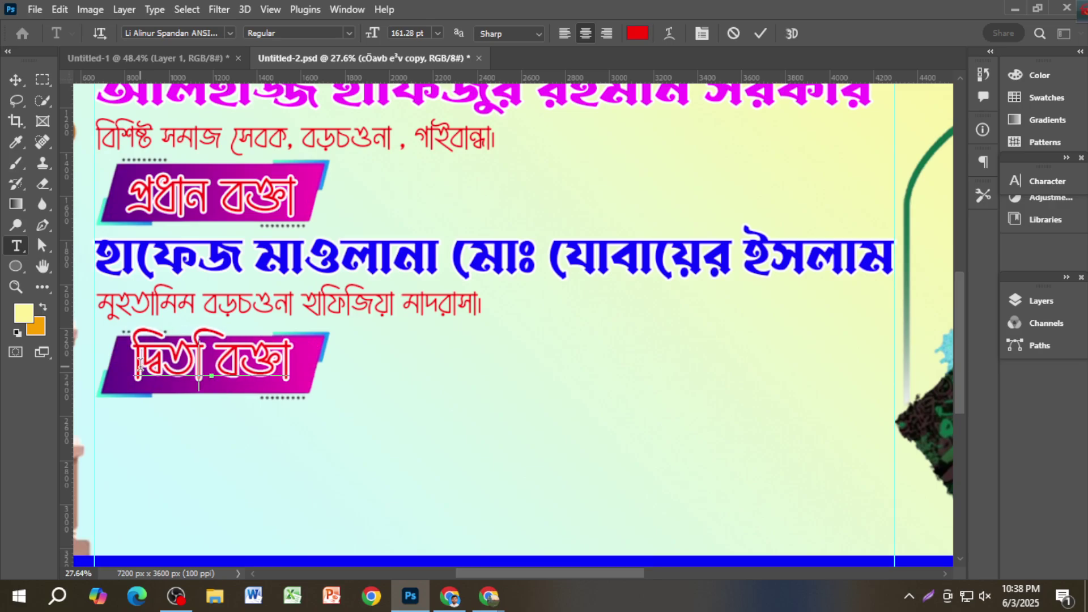
{"action": "type", "text": "ীয়য়"}
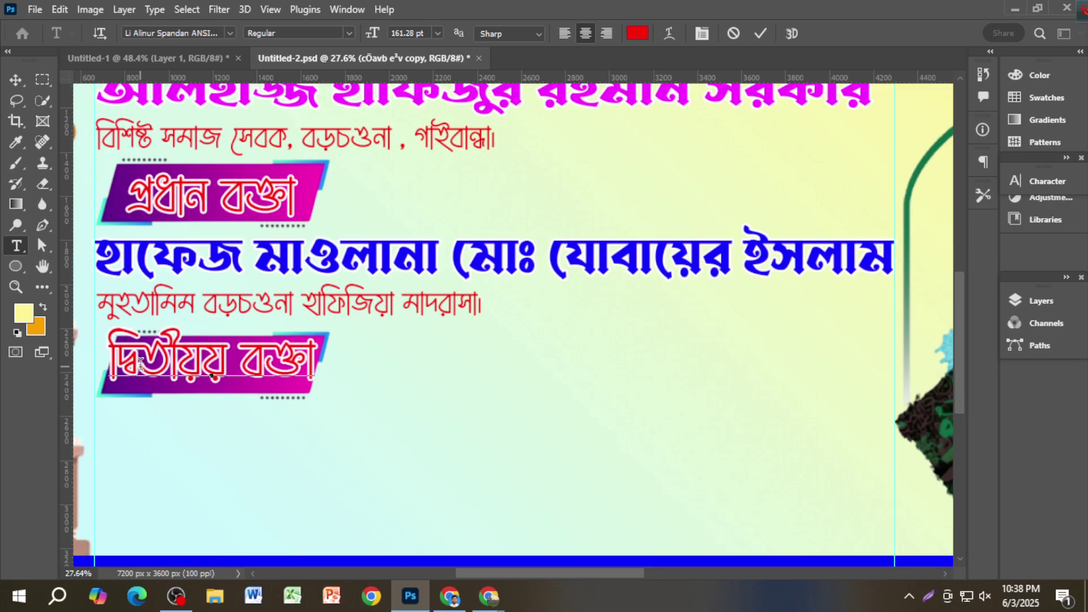
{"action": "key", "text": "BackSpace"}
{"action": "left_click", "coordinate": [9, 80]}
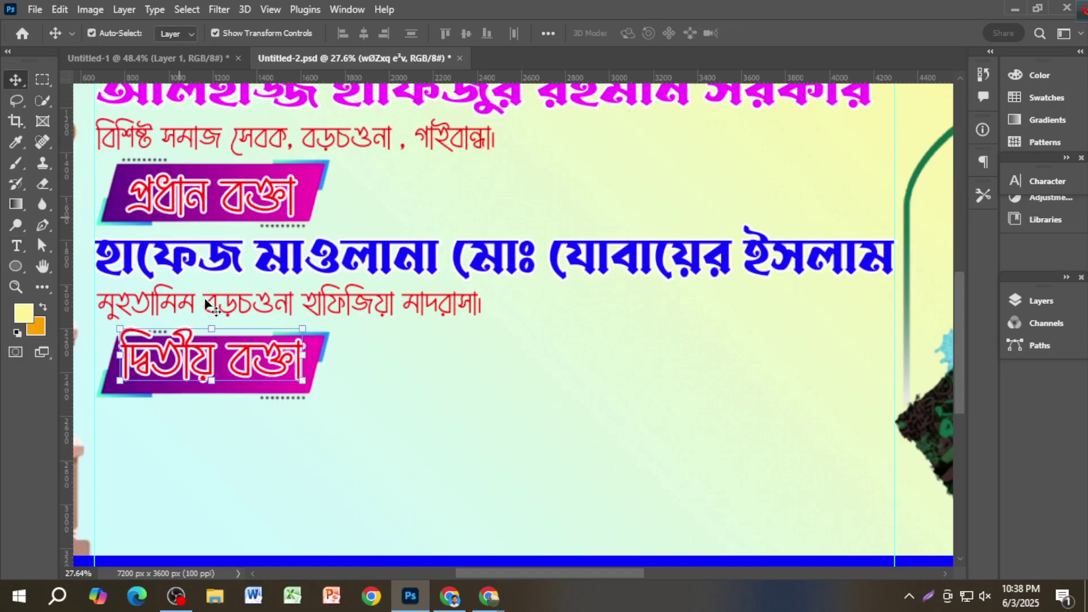
{"action": "left_click_drag", "start_coordinate": [249, 366], "coordinate": [249, 374]}
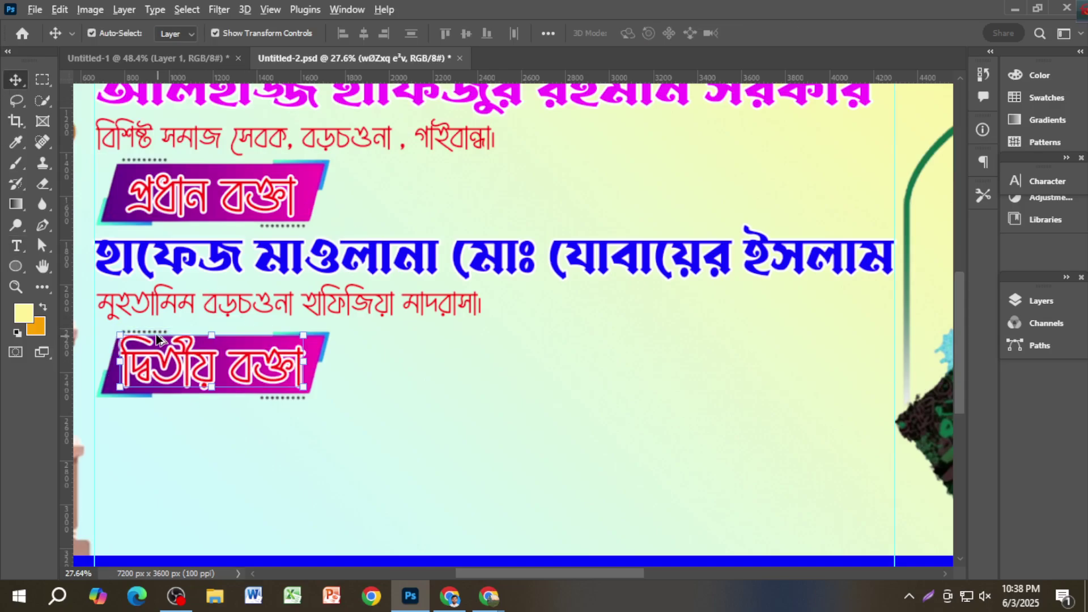
{"action": "left_click_drag", "start_coordinate": [124, 338], "coordinate": [180, 347]}
Step: Stretch the দ্বিতীয় বক্তা label to about 100.6% width, nudge it up and right, and apply
{"action": "scroll", "coordinate": [250, 369], "scroll_direction": "up", "scroll_amount": 1}
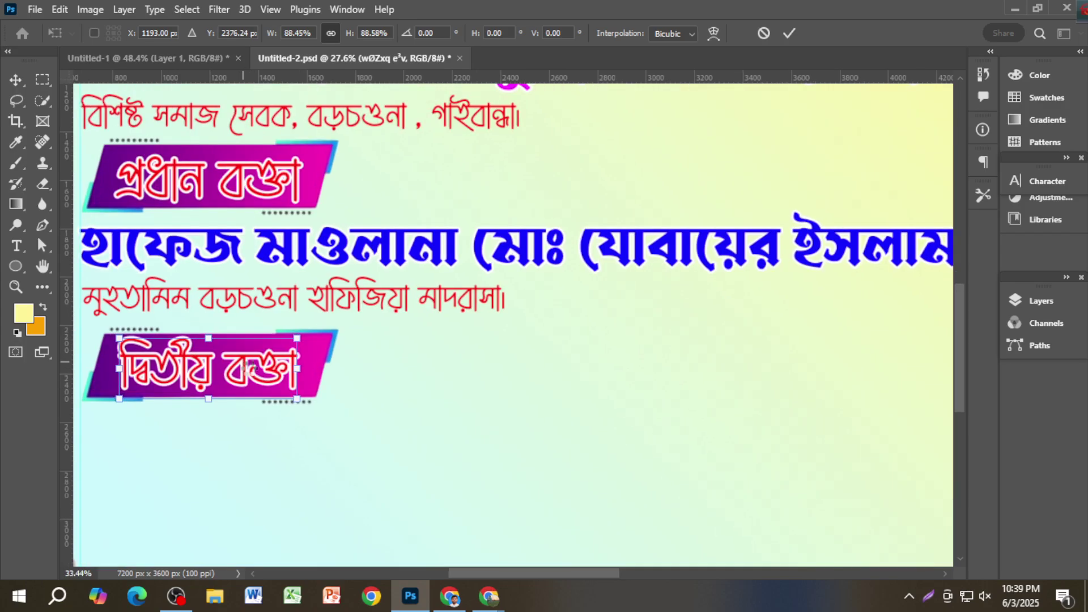
{"action": "scroll", "coordinate": [295, 376], "scroll_direction": "left", "scroll_amount": 5}
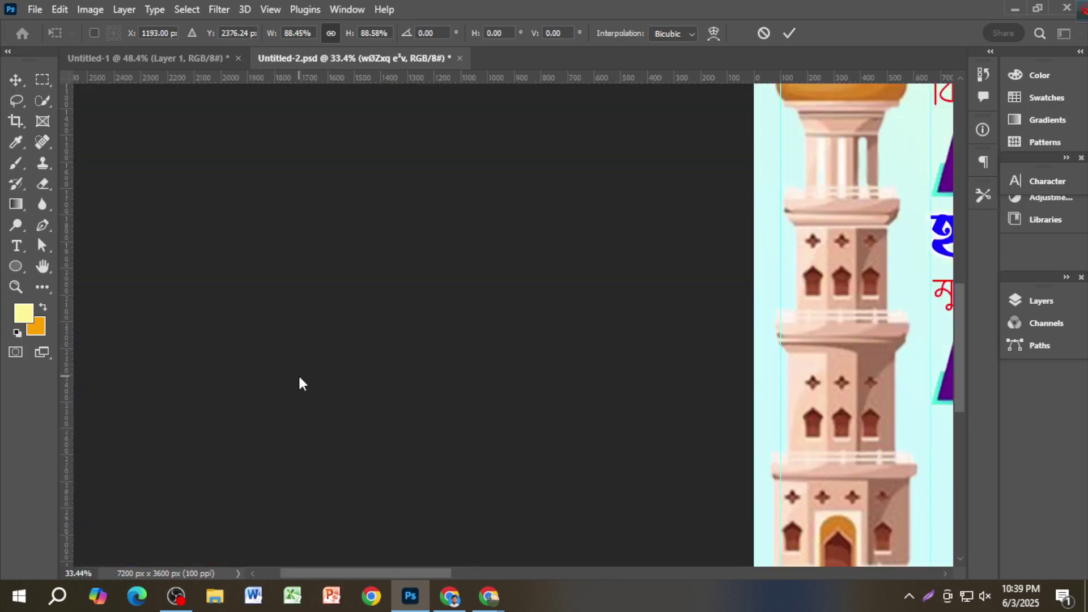
{"action": "key", "text": "ctrl+0"}
{"action": "scroll", "coordinate": [286, 384], "scroll_direction": "up", "scroll_amount": 2}
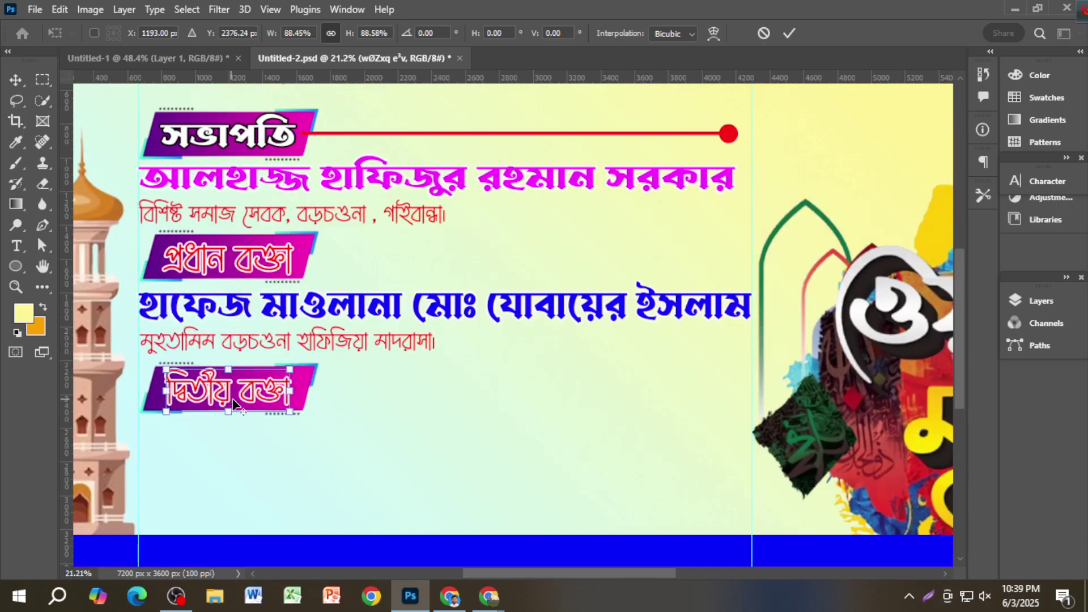
{"action": "left_click_drag", "start_coordinate": [298, 392], "coordinate": [266, 399]}
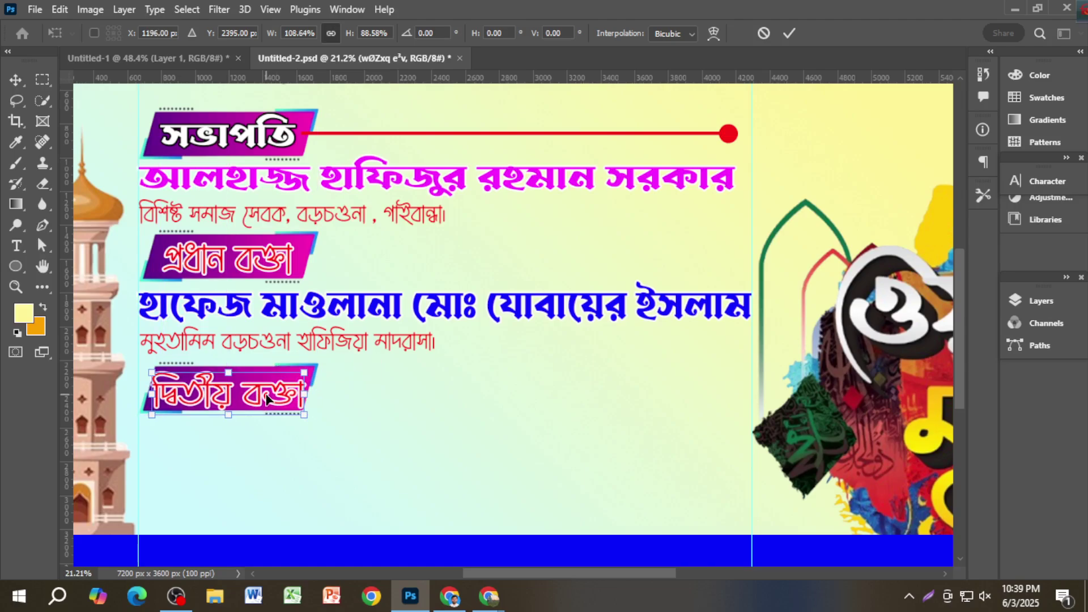
{"action": "key", "text": "Up"}
{"action": "key", "text": "Up"}
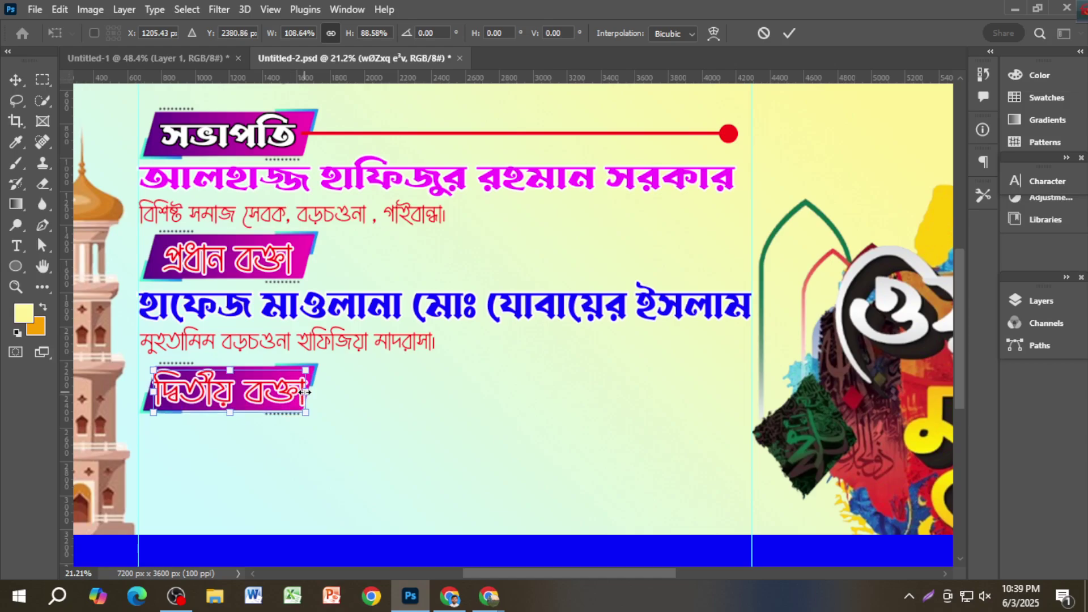
{"action": "left_click_drag", "start_coordinate": [304, 392], "coordinate": [298, 394]}
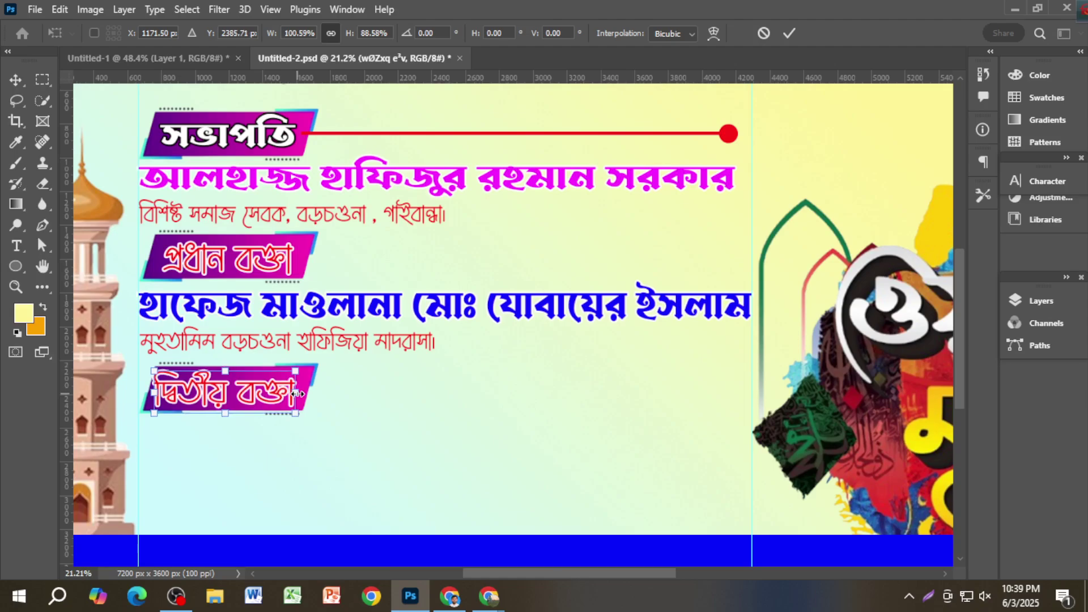
{"action": "key", "text": "Right"}
{"action": "key", "text": "Right"}
{"action": "key", "text": "Right"}
{"action": "key", "text": "Up"}
{"action": "key", "text": "Up"}
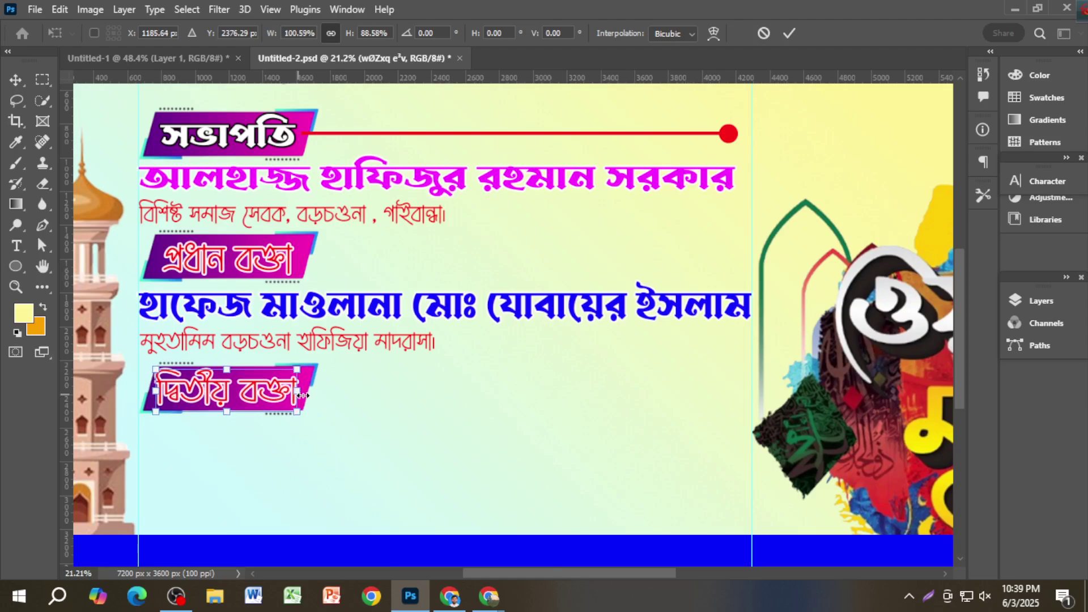
{"action": "key", "text": "Return"}
Step: Select the chief speaker's blue name together with its red subtitle line
{"action": "scroll", "coordinate": [536, 278], "scroll_direction": "down", "scroll_amount": 1}
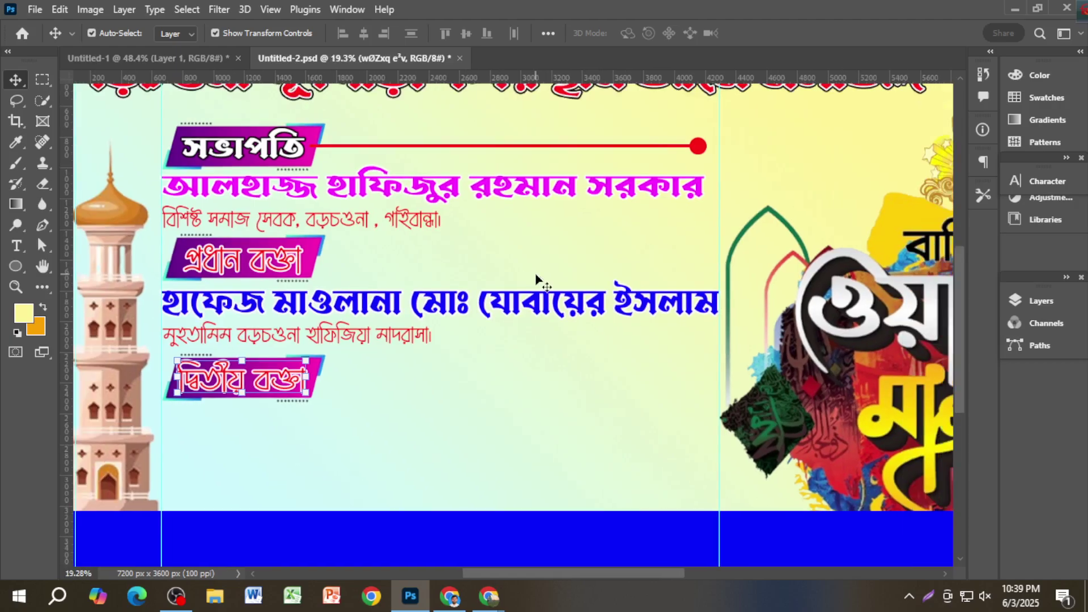
{"action": "scroll", "coordinate": [534, 273], "scroll_direction": "down", "scroll_amount": 1}
{"action": "left_click", "coordinate": [536, 266]}
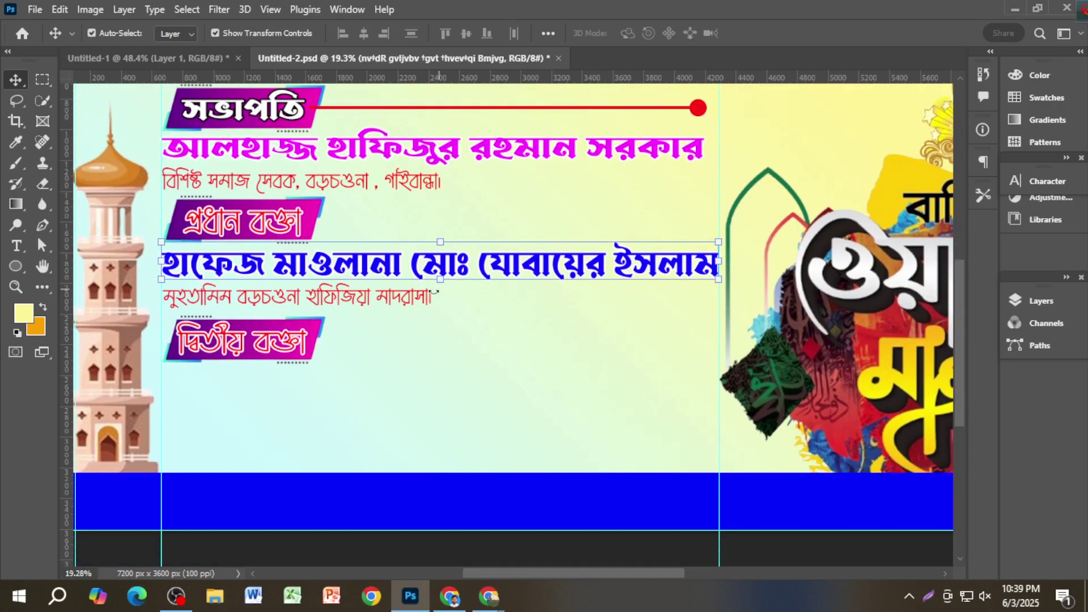
{"action": "scroll", "coordinate": [397, 307], "scroll_direction": "up", "scroll_amount": 3}
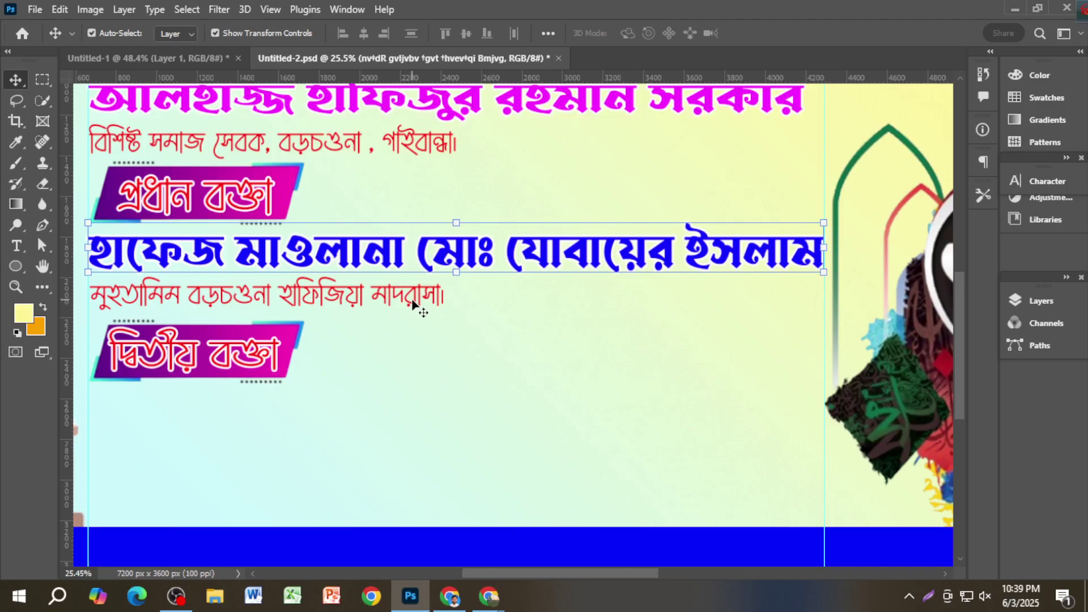
{"action": "left_click", "coordinate": [416, 302], "text": "shift"}
{"action": "scroll", "coordinate": [417, 300], "scroll_direction": "down", "scroll_amount": 4}
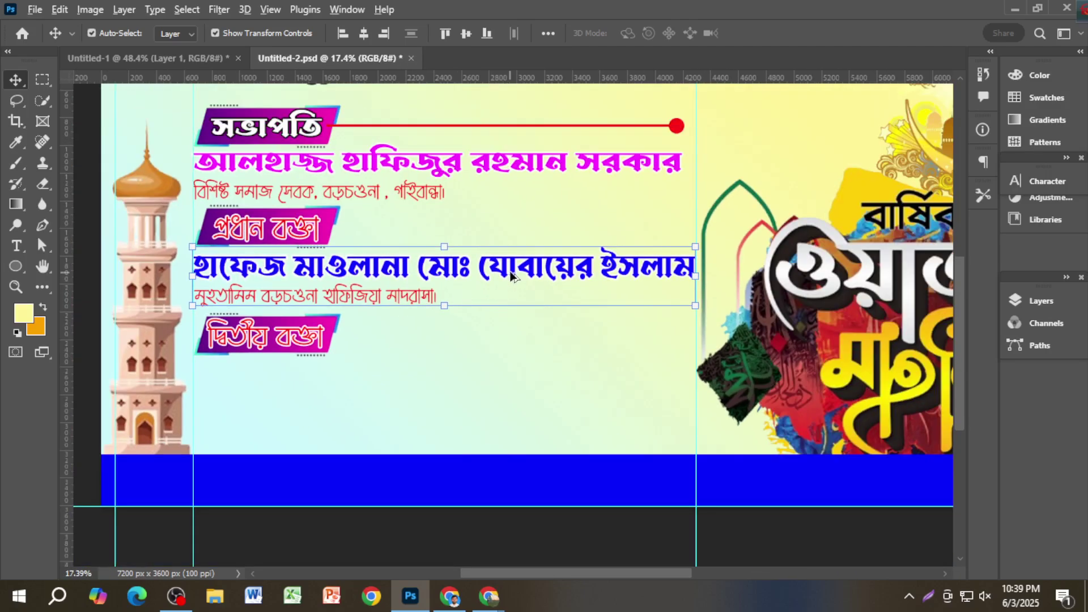
Step: Copy the name and subtitle below the দ্বিতীয় বক্তা label and select the copied name alone
{"action": "left_click_drag", "start_coordinate": [512, 276], "coordinate": [508, 383]}
{"action": "scroll", "coordinate": [454, 351], "scroll_direction": "down", "scroll_amount": 1}
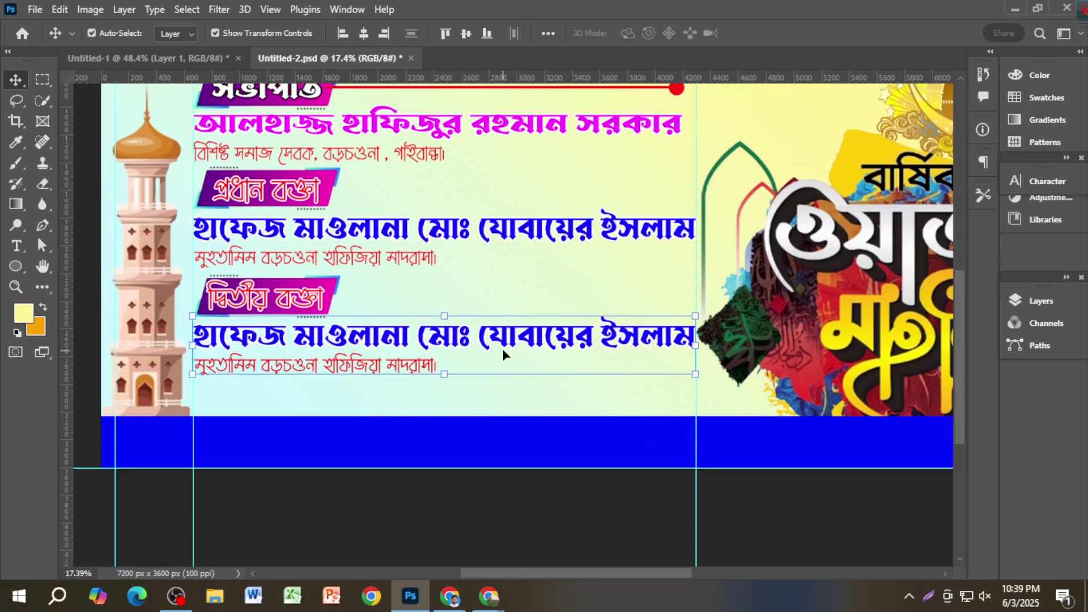
{"action": "scroll", "coordinate": [428, 331], "scroll_direction": "up", "scroll_amount": 2}
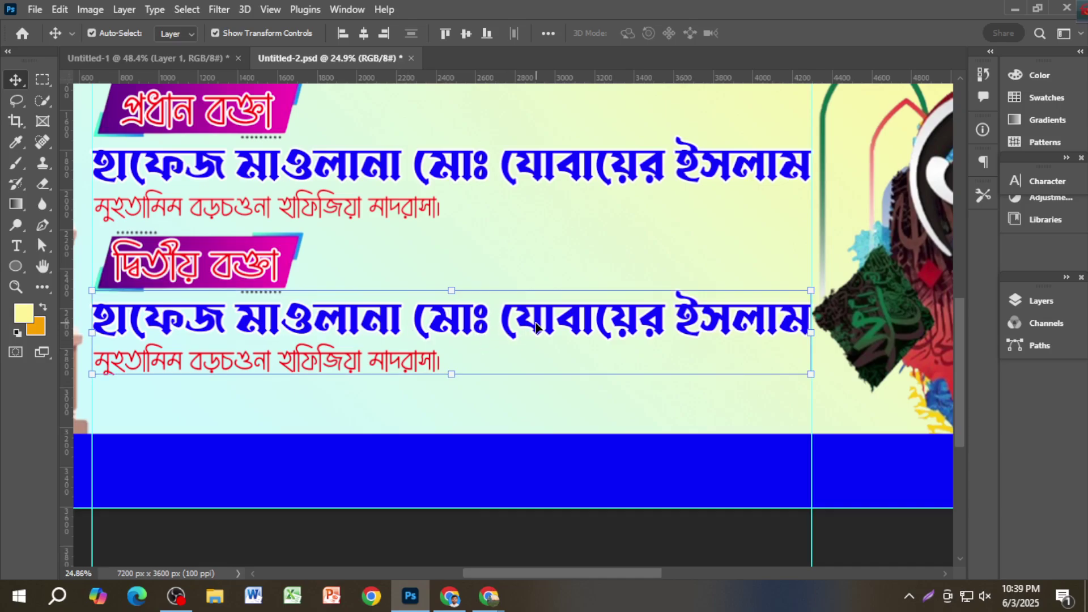
{"action": "left_click", "coordinate": [670, 530]}
{"action": "left_click", "coordinate": [604, 311]}
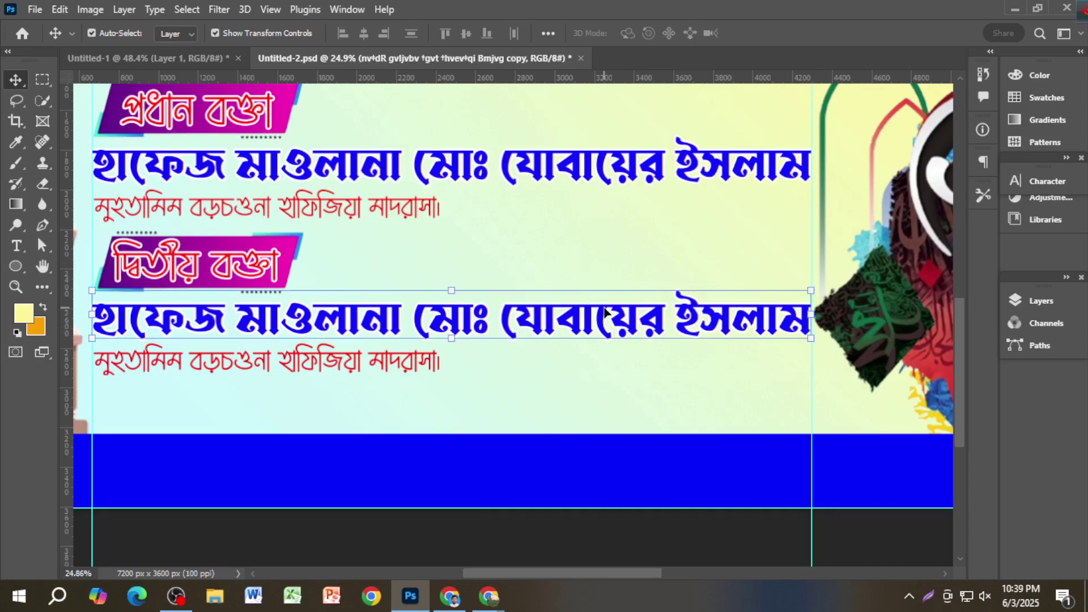
Step: Recolour the copied name orange (ff7200) and bring up the Layers panel
{"action": "left_click", "coordinate": [1039, 183]}
{"action": "left_click", "coordinate": [963, 272]}
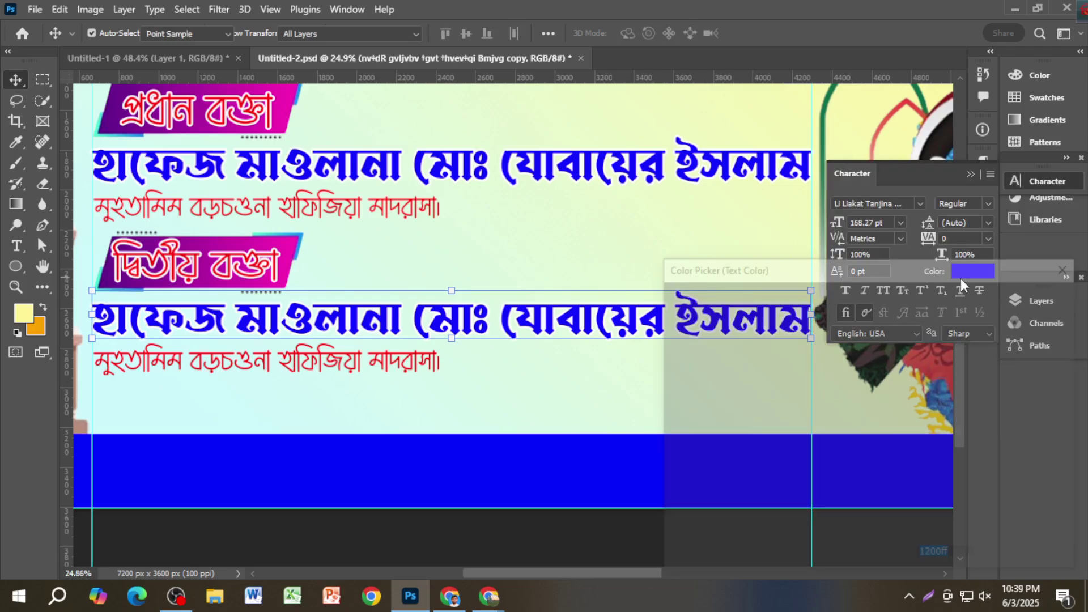
{"action": "left_click", "coordinate": [885, 478]}
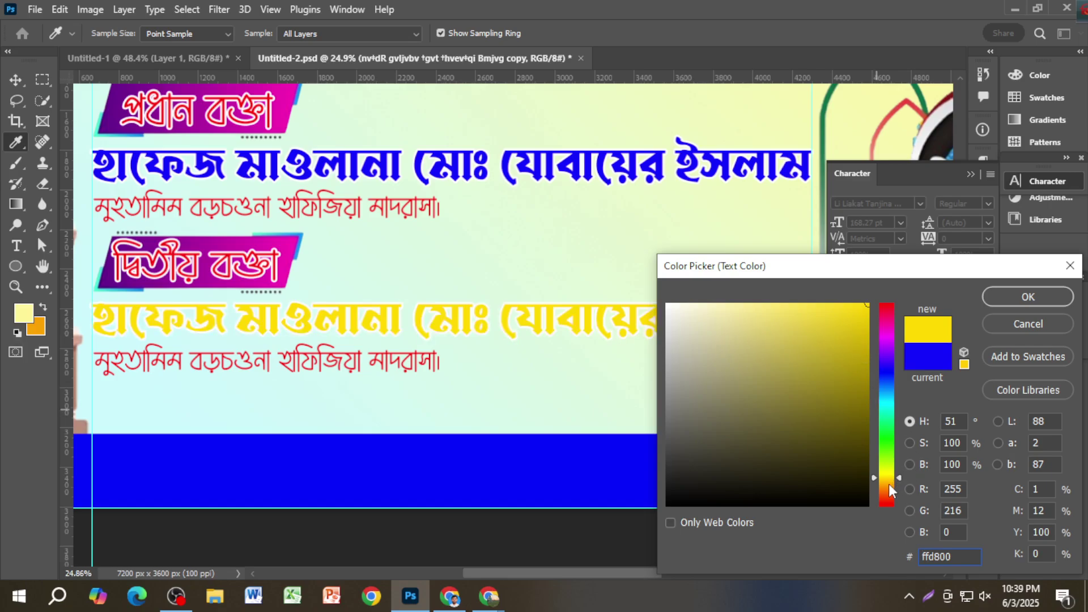
{"action": "left_click", "coordinate": [890, 490]}
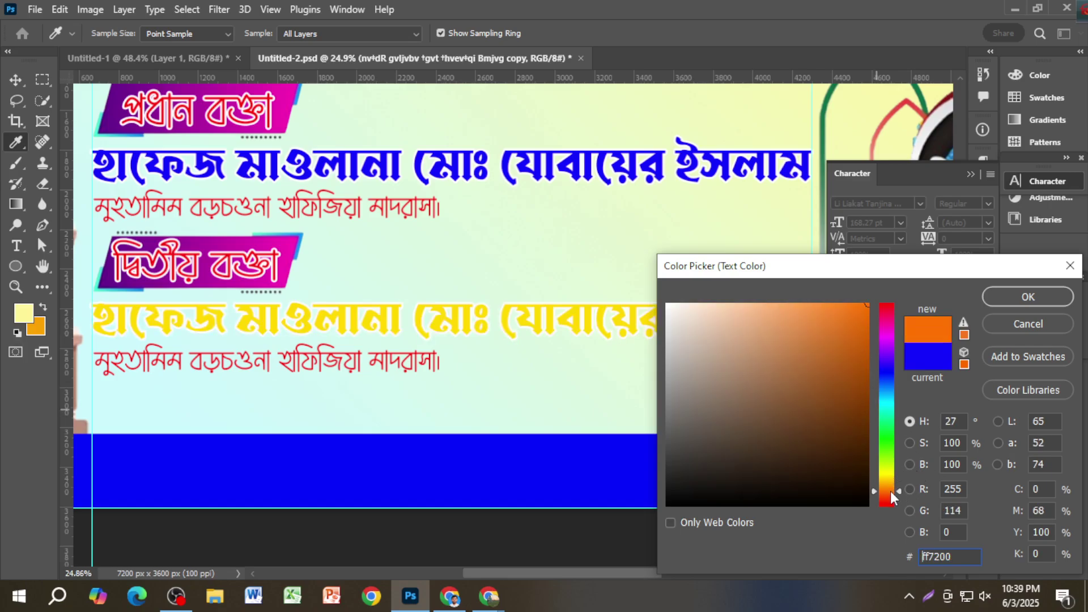
{"action": "left_click", "coordinate": [1013, 297]}
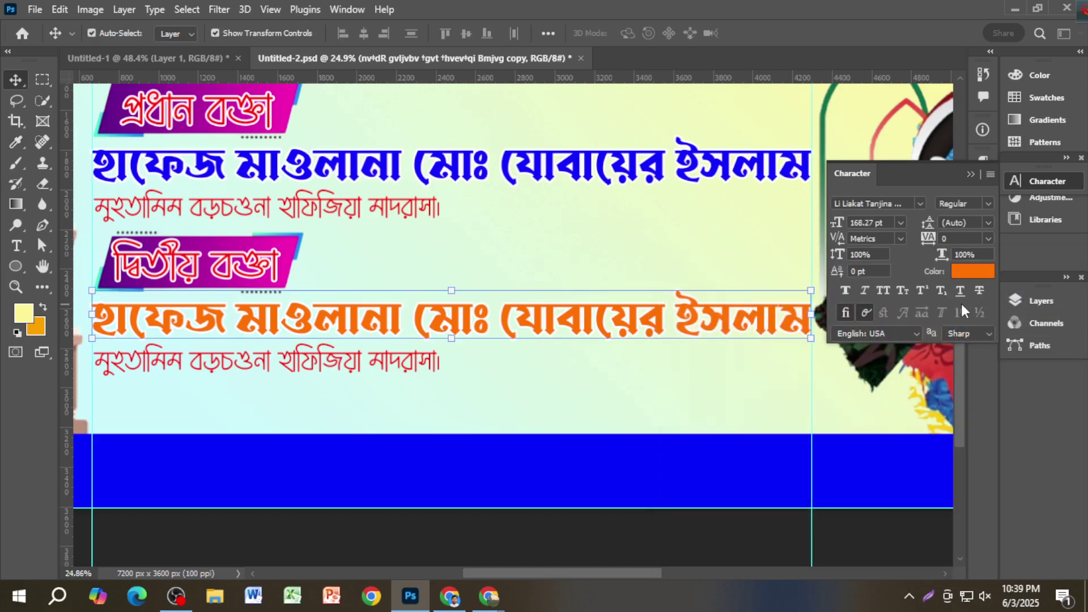
{"action": "left_click", "coordinate": [969, 173]}
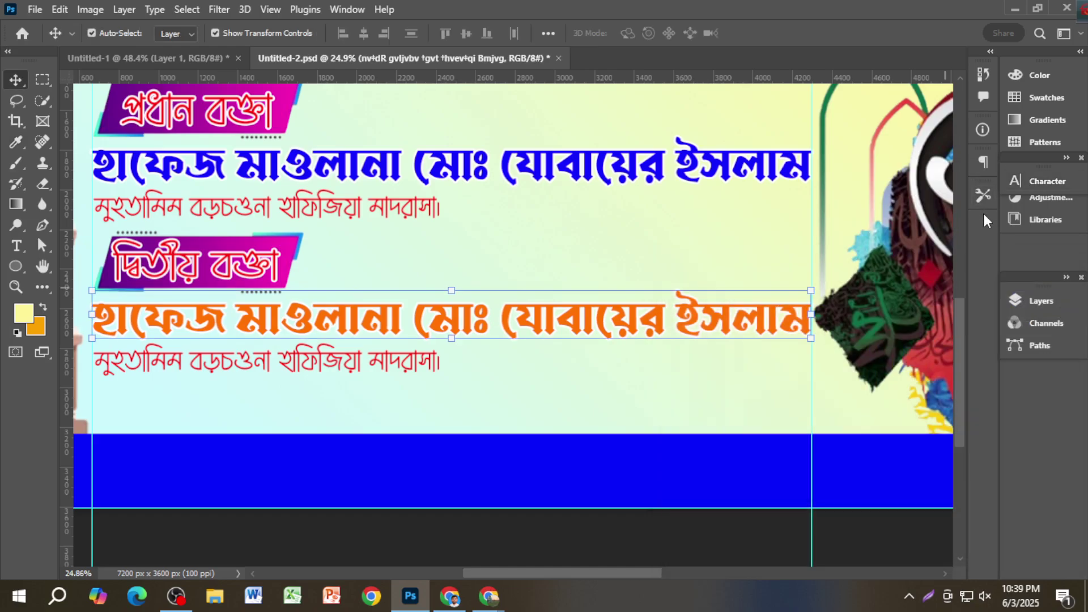
{"action": "left_click", "coordinate": [982, 211]}
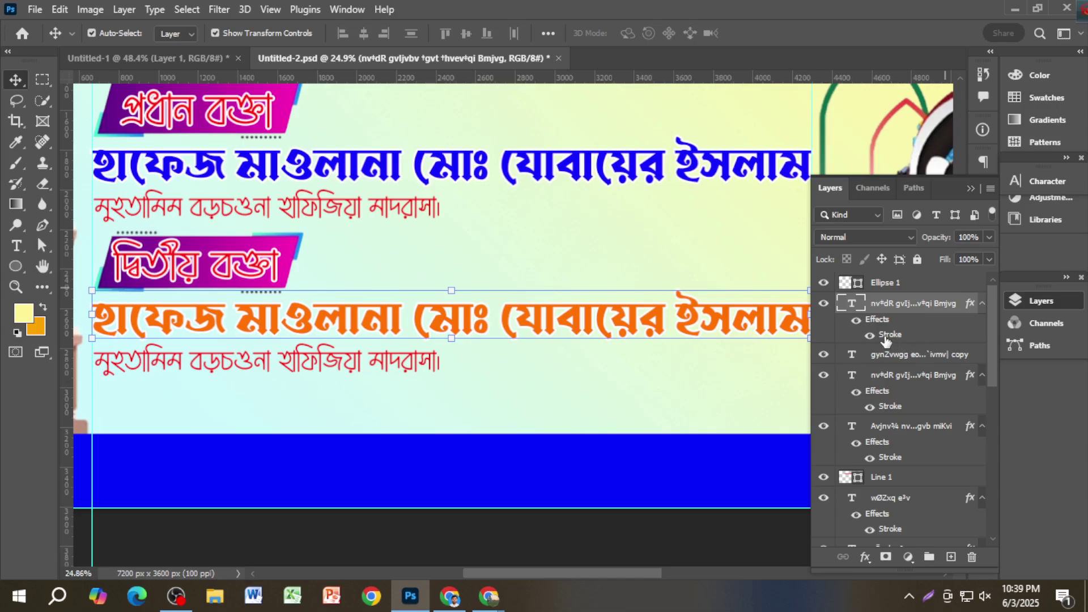
Step: Change the orange name's 10 px stroke outline from white to black (#000000)
{"action": "double_click", "coordinate": [915, 329]}
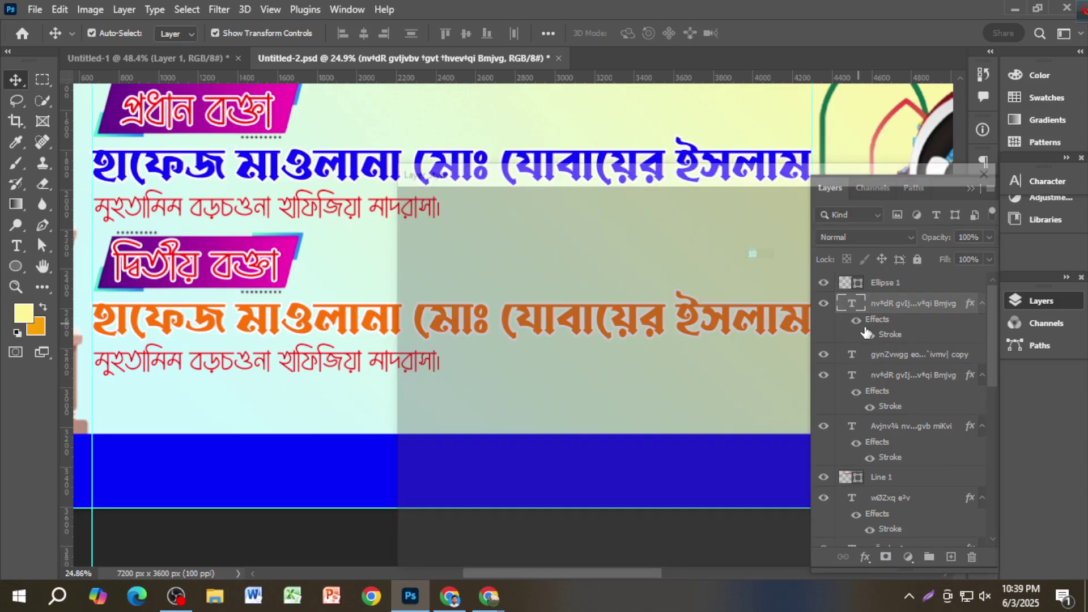
{"action": "left_click", "coordinate": [645, 368]}
{"action": "left_click", "coordinate": [868, 505]}
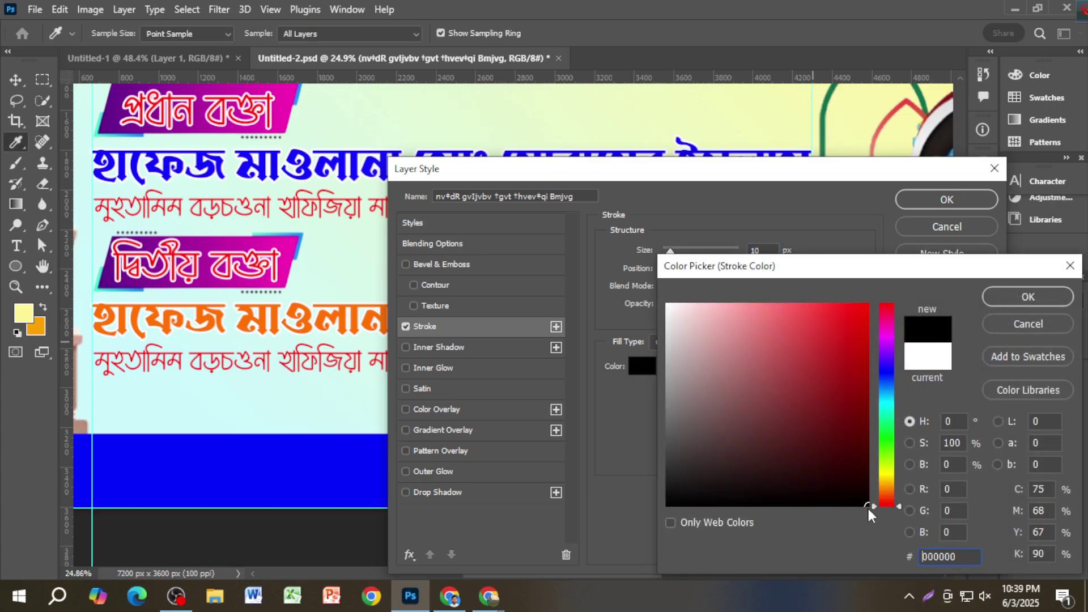
{"action": "left_click", "coordinate": [867, 305]}
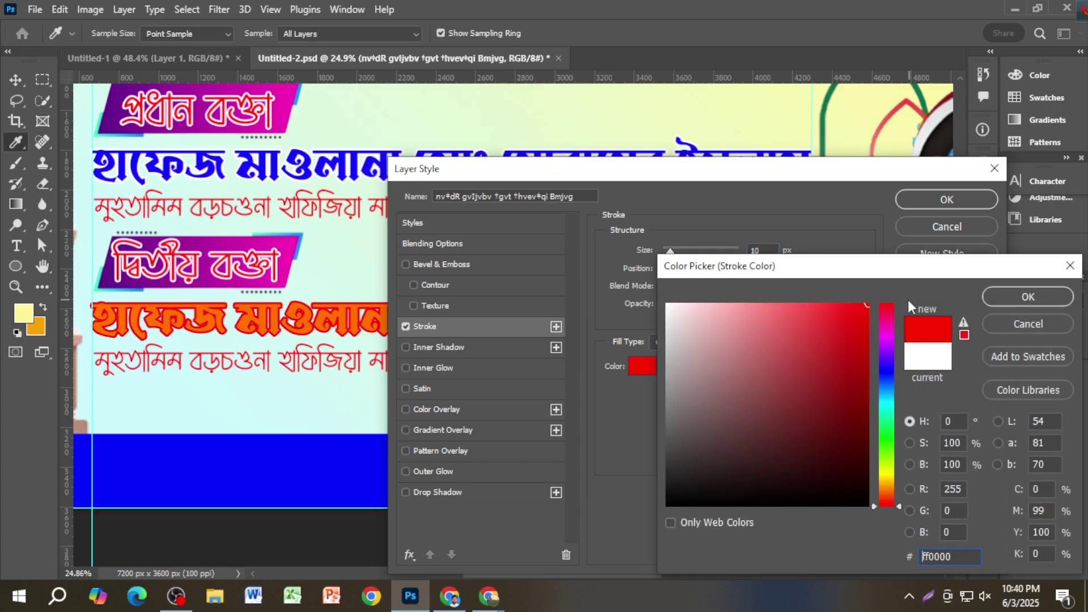
{"action": "left_click", "coordinate": [888, 368]}
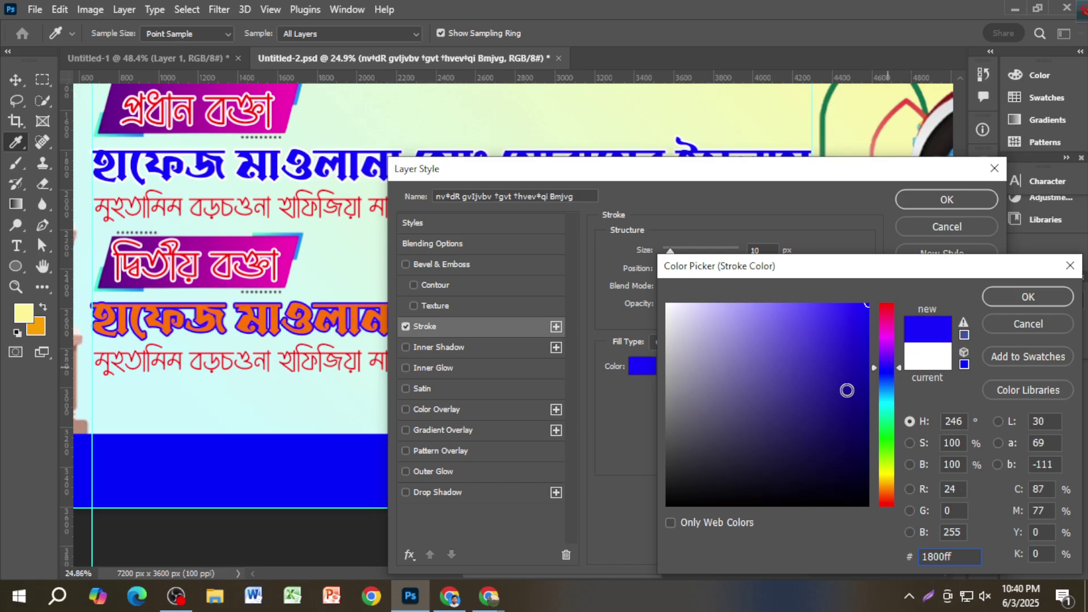
{"action": "mouse_move", "coordinate": [824, 409]}
{"action": "left_mouse_down"}
{"action": "mouse_move", "coordinate": [864, 488]}
{"action": "mouse_move", "coordinate": [894, 493]}
{"action": "left_mouse_up"}
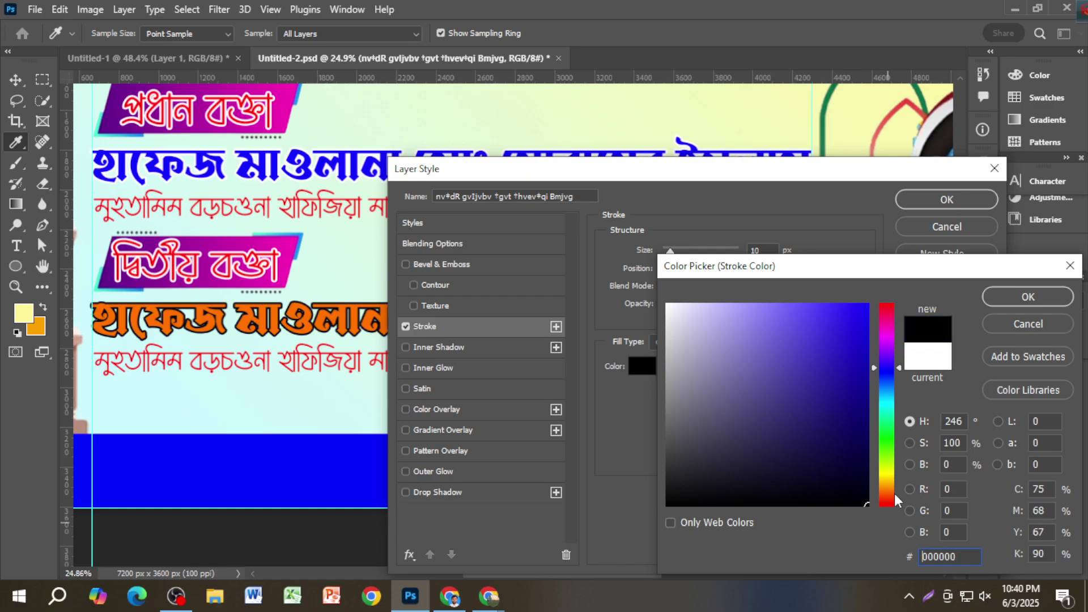
{"action": "left_click", "coordinate": [1007, 300]}
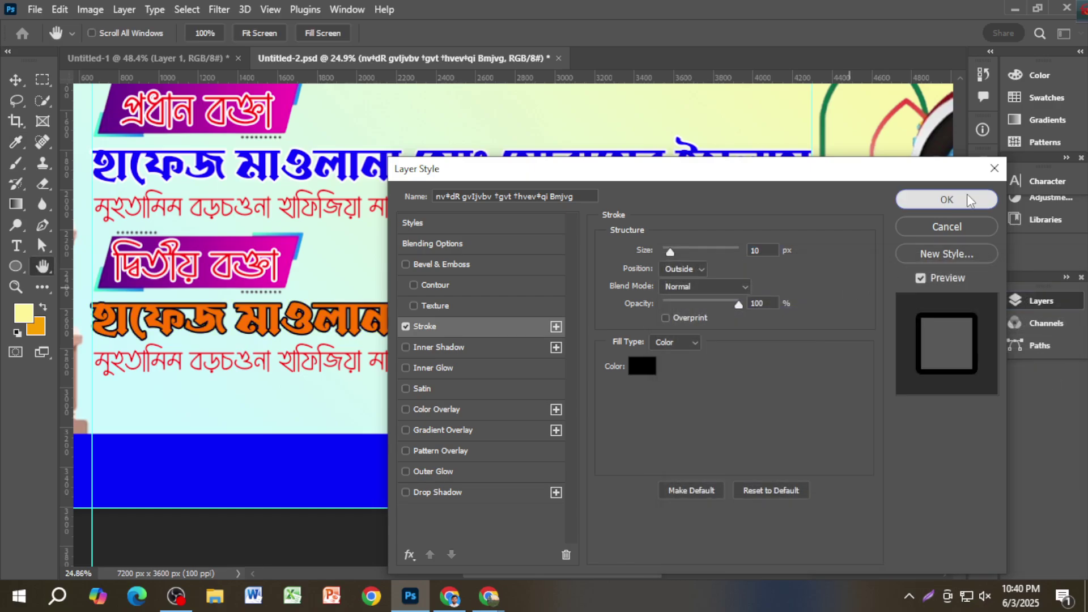
{"action": "left_click", "coordinate": [968, 197]}
{"action": "left_click", "coordinate": [1035, 182]}
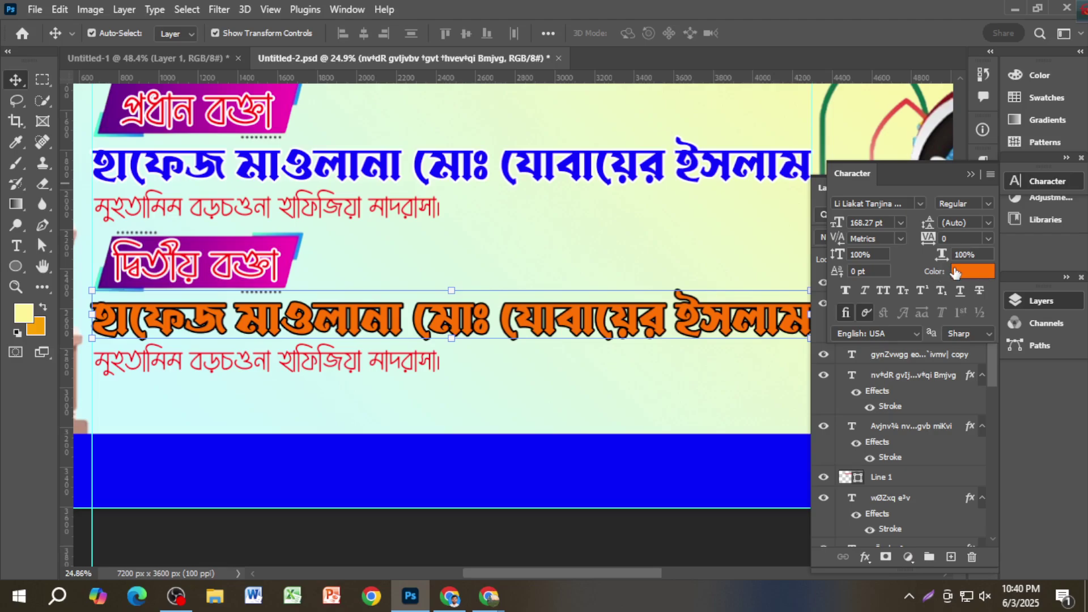
Step: Recolour the second-speaker name from orange to pure red (#ff0006)
{"action": "left_click", "coordinate": [956, 273]}
{"action": "left_click", "coordinate": [885, 332]}
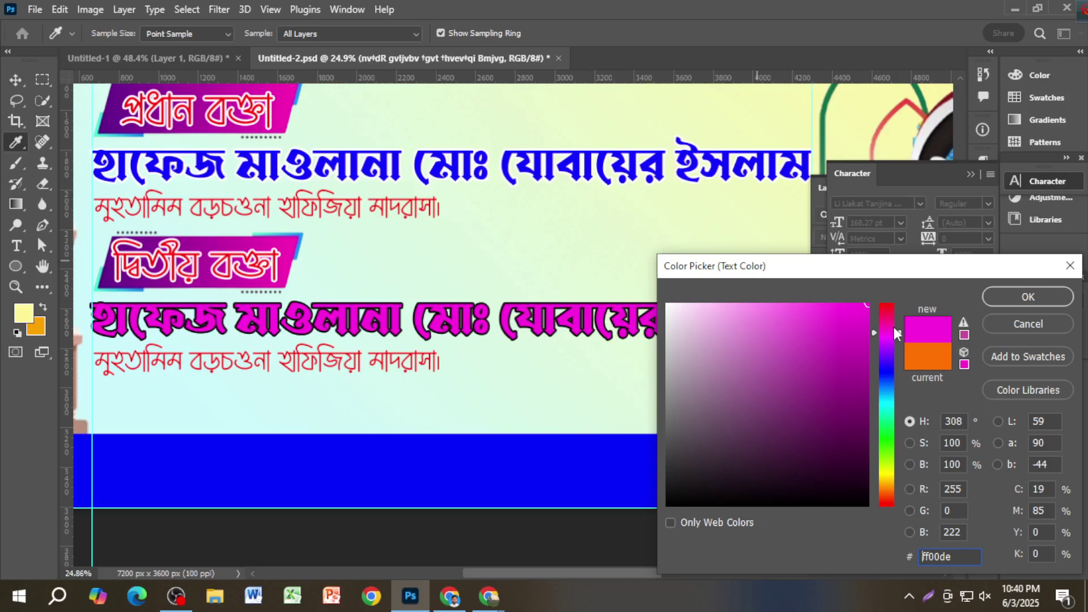
{"action": "left_click_drag", "start_coordinate": [887, 320], "coordinate": [886, 304]}
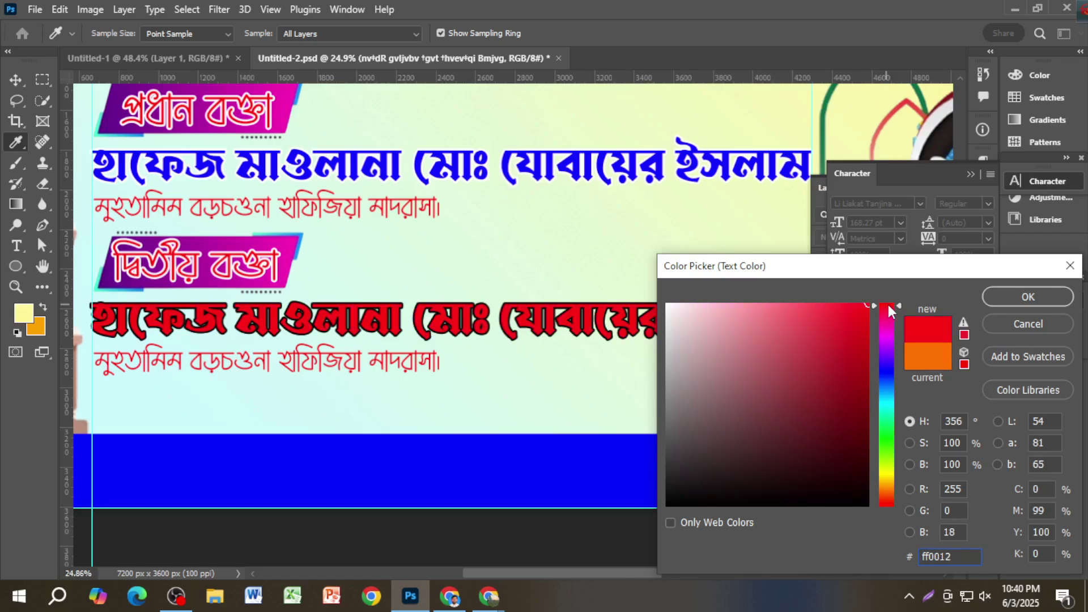
{"action": "left_click", "coordinate": [891, 445]}
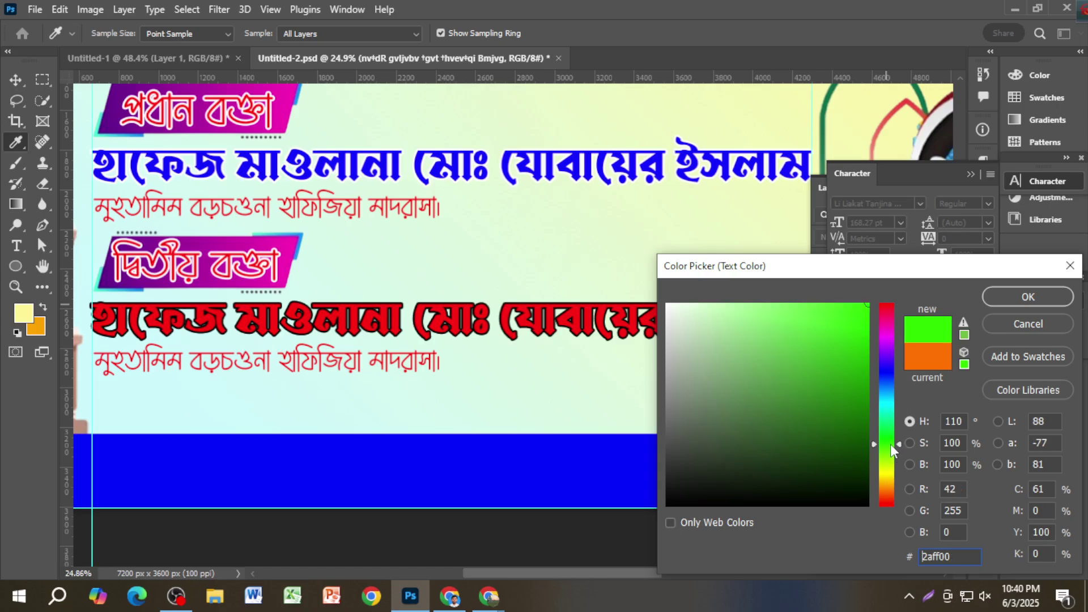
{"action": "left_click", "coordinate": [885, 371]}
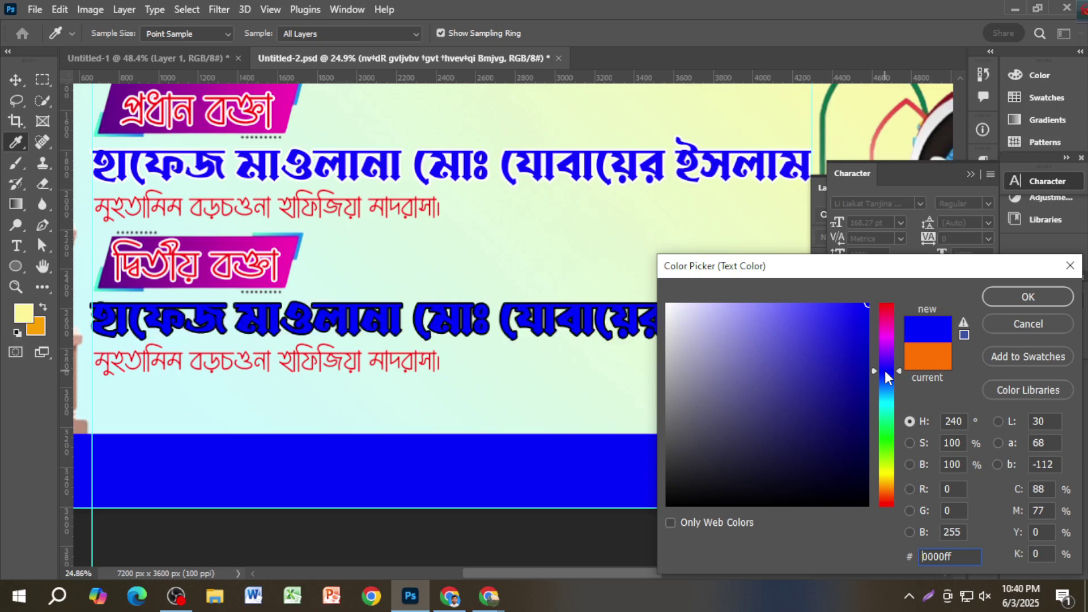
{"action": "left_click", "coordinate": [887, 447]}
{"action": "left_click", "coordinate": [888, 436]}
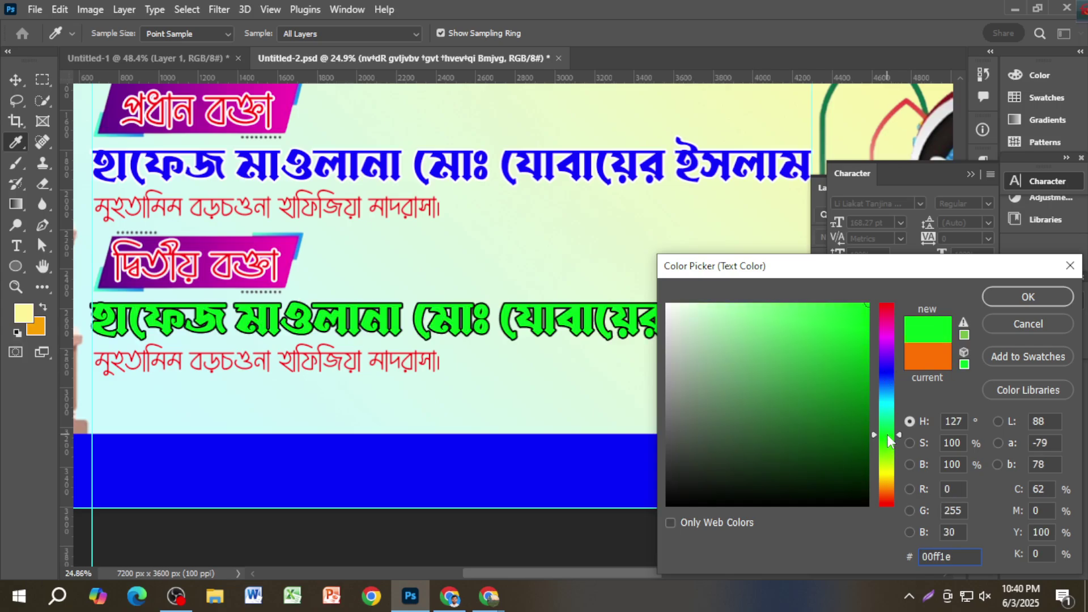
{"action": "left_click", "coordinate": [889, 502]}
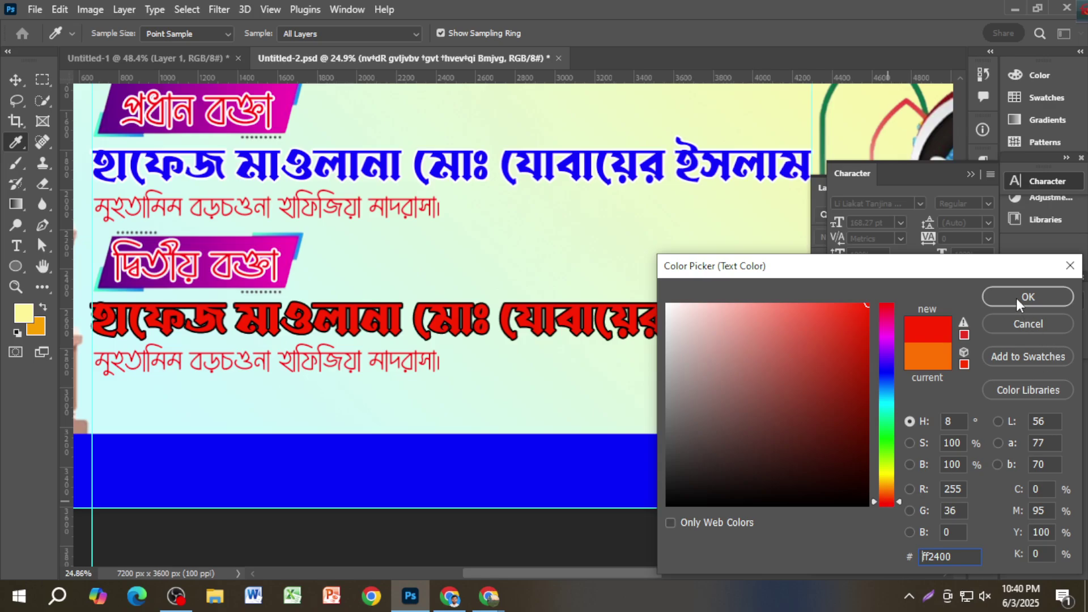
{"action": "left_click", "coordinate": [886, 334]}
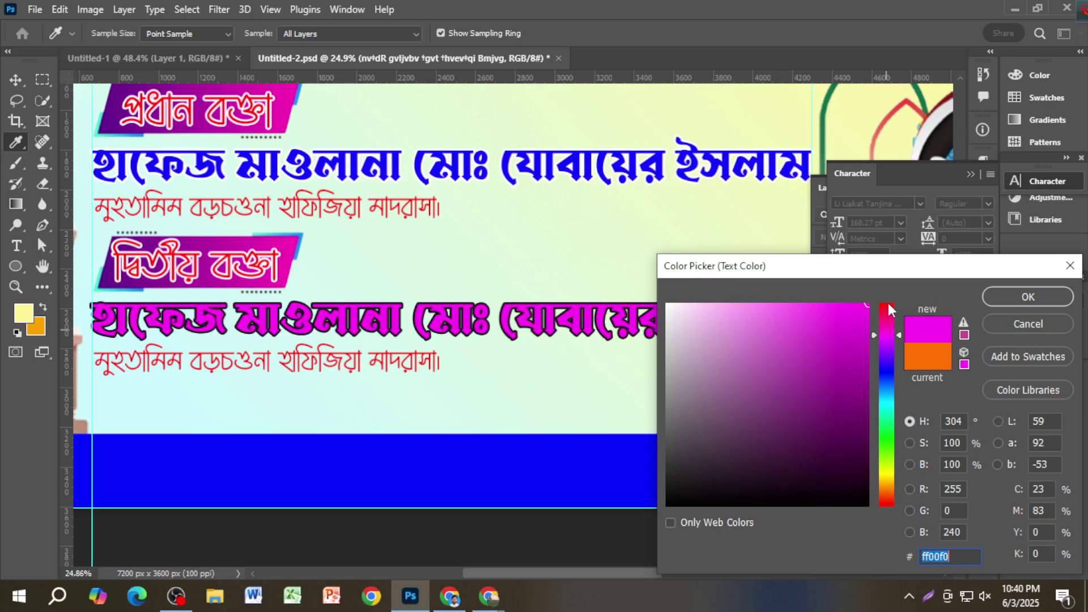
{"action": "left_click", "coordinate": [887, 305]}
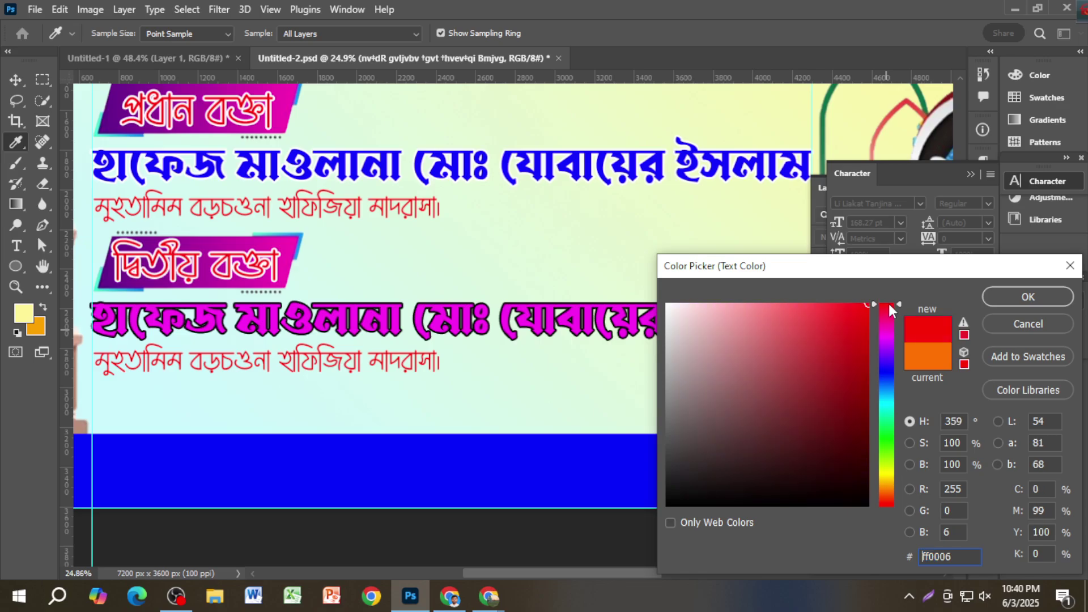
{"action": "left_click", "coordinate": [1028, 297]}
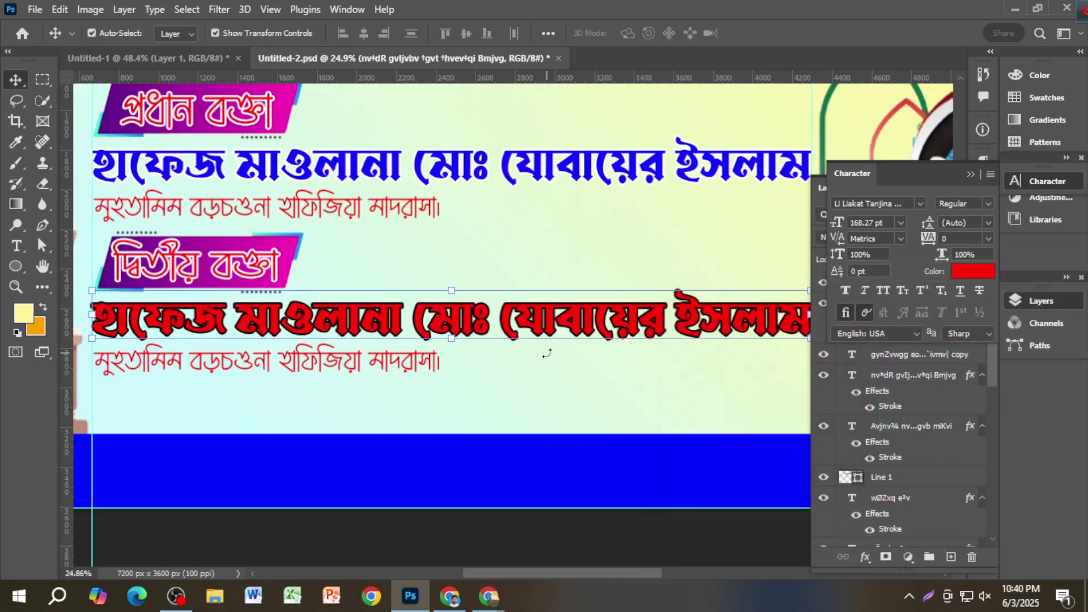
Step: Deselect the red second-speaker name, then select it again
{"action": "scroll", "coordinate": [547, 354], "scroll_direction": "down", "scroll_amount": 2}
{"action": "scroll", "coordinate": [558, 355], "scroll_direction": "down", "scroll_amount": 3}
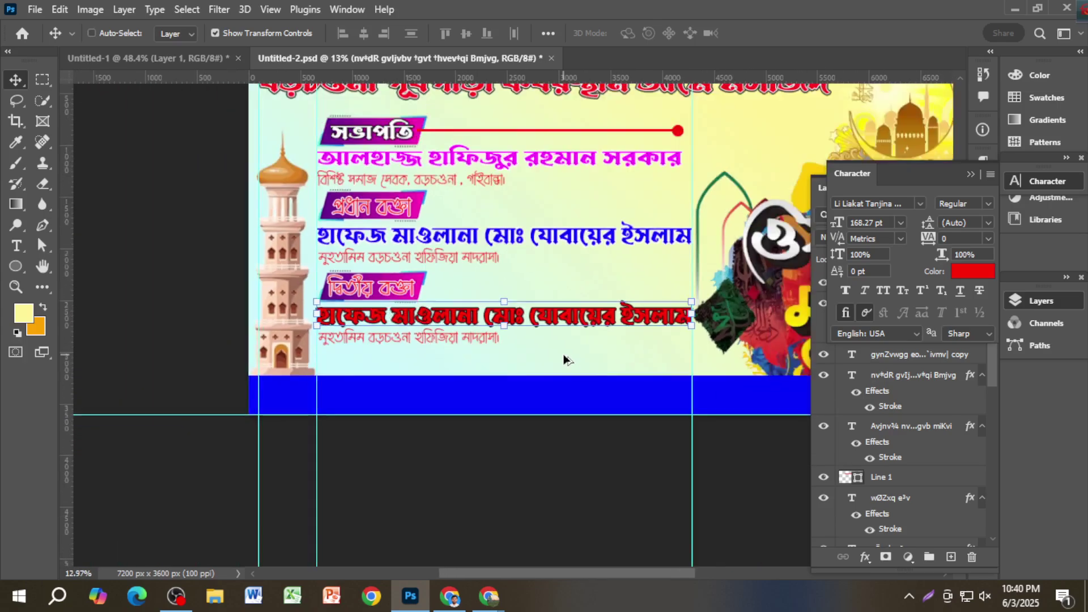
{"action": "scroll", "coordinate": [563, 354], "scroll_direction": "up", "scroll_amount": 2}
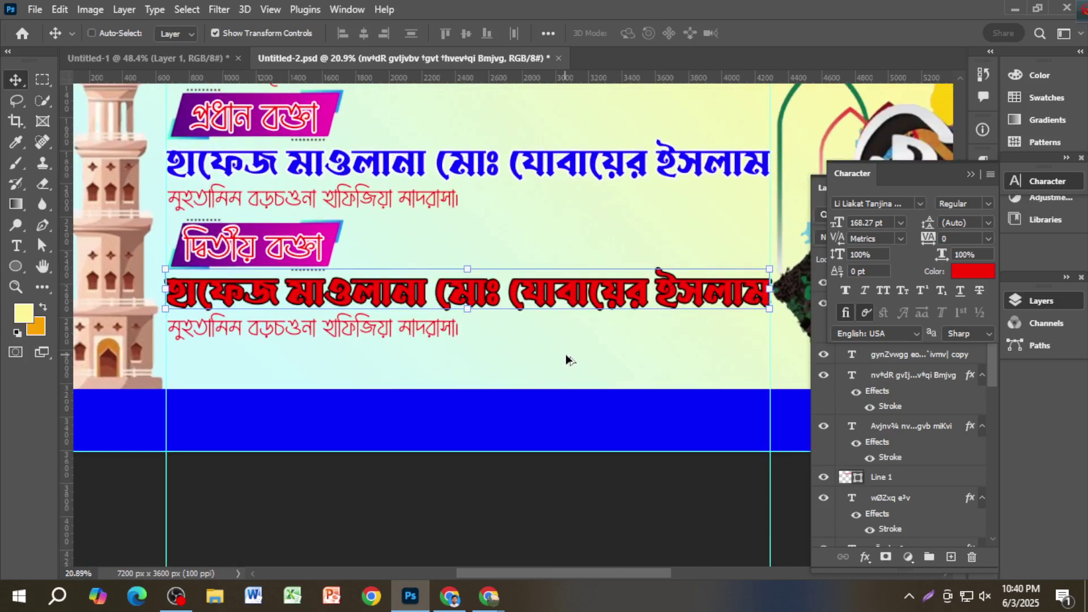
{"action": "scroll", "coordinate": [579, 334], "scroll_direction": "down", "scroll_amount": 2}
{"action": "scroll", "coordinate": [582, 339], "scroll_direction": "down", "scroll_amount": 2}
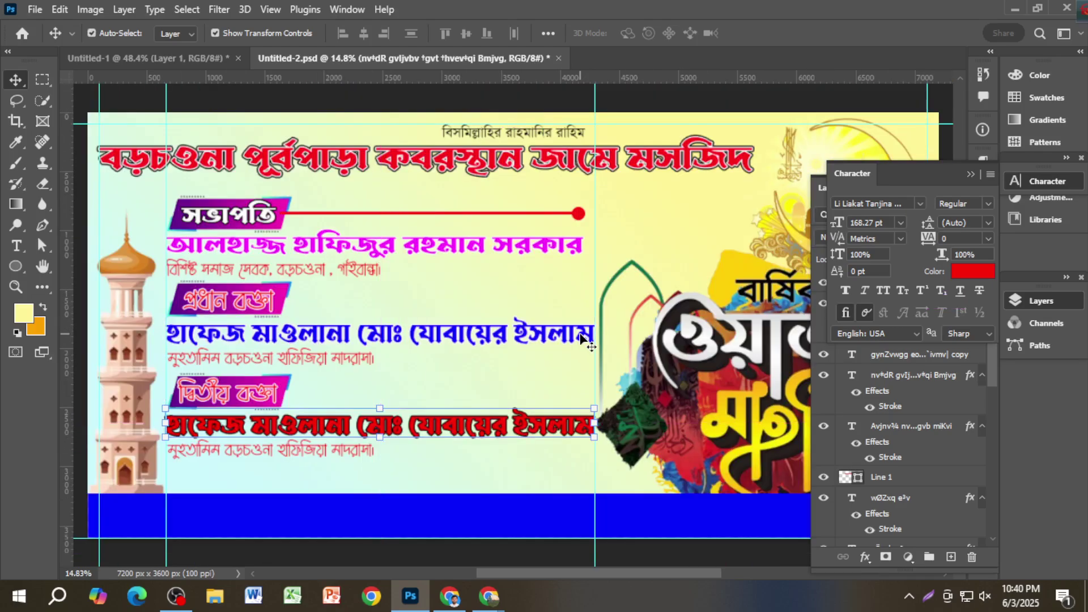
{"action": "scroll", "coordinate": [572, 498], "scroll_direction": "down", "scroll_amount": 1}
{"action": "left_click", "coordinate": [512, 548]}
{"action": "scroll", "coordinate": [533, 510], "scroll_direction": "up", "scroll_amount": 1}
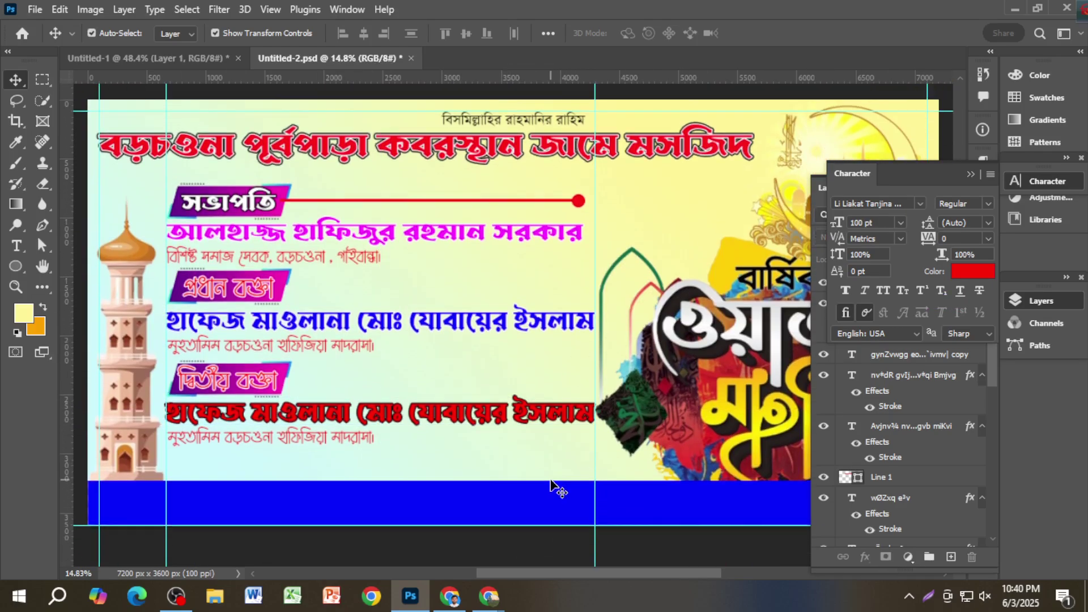
{"action": "scroll", "coordinate": [385, 397], "scroll_direction": "up", "scroll_amount": 1}
{"action": "scroll", "coordinate": [391, 400], "scroll_direction": "up", "scroll_amount": 4}
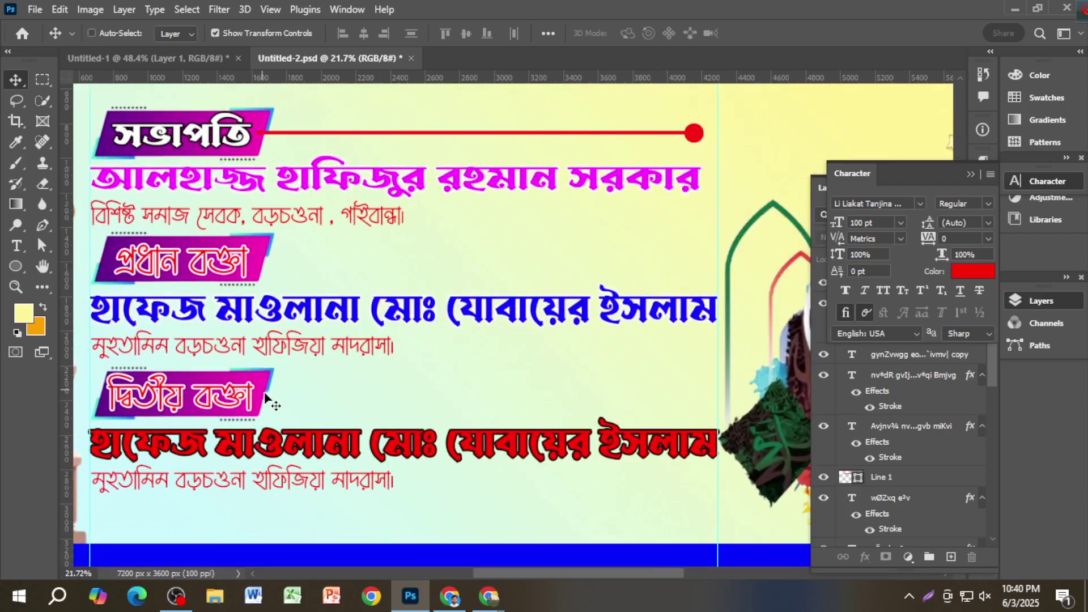
{"action": "left_click", "coordinate": [406, 430]}
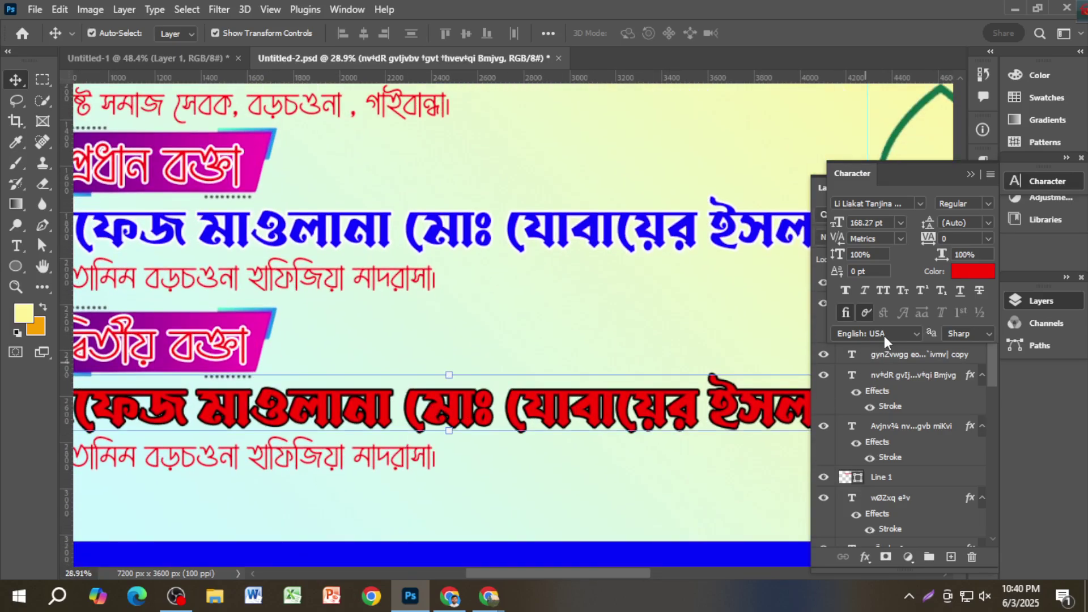
Step: Change the second-speaker name colour to vivid magenta (#ff00e4)
{"action": "left_click", "coordinate": [970, 272]}
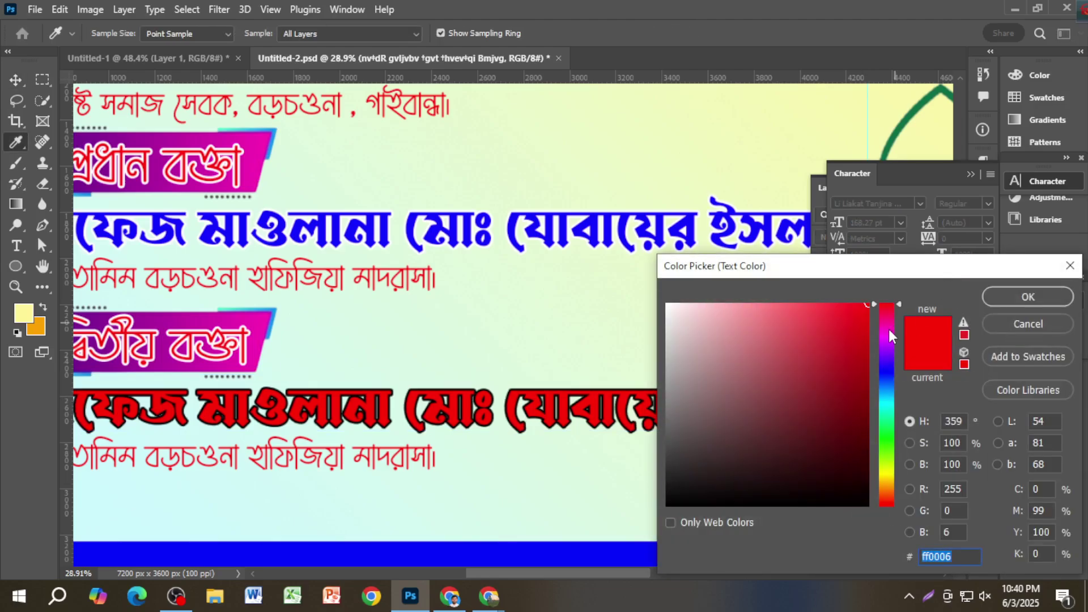
{"action": "left_click_drag", "start_coordinate": [839, 318], "coordinate": [795, 308]}
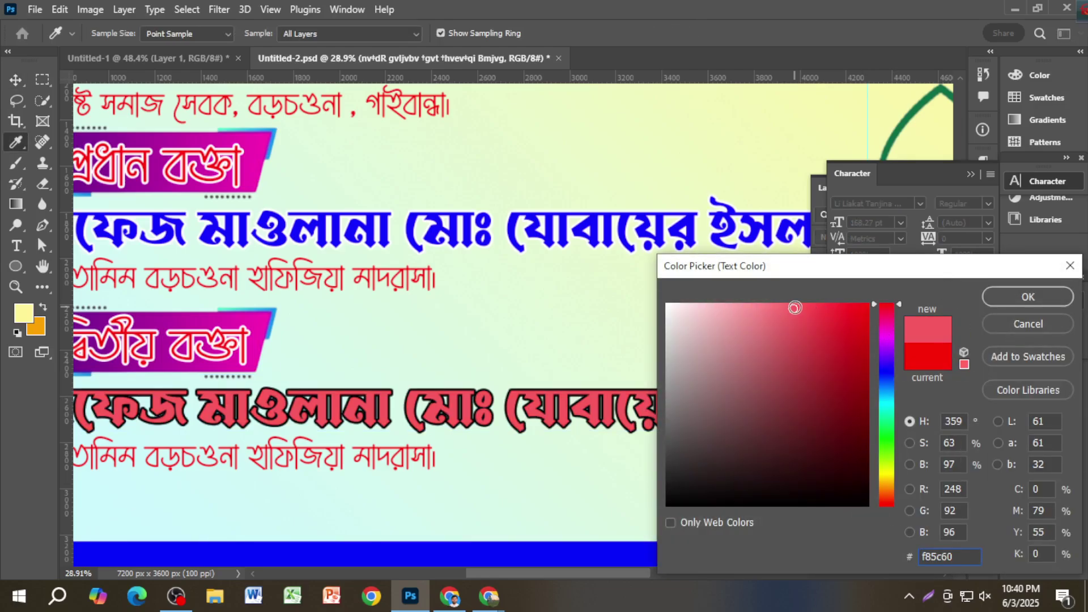
{"action": "left_click", "coordinate": [887, 335]}
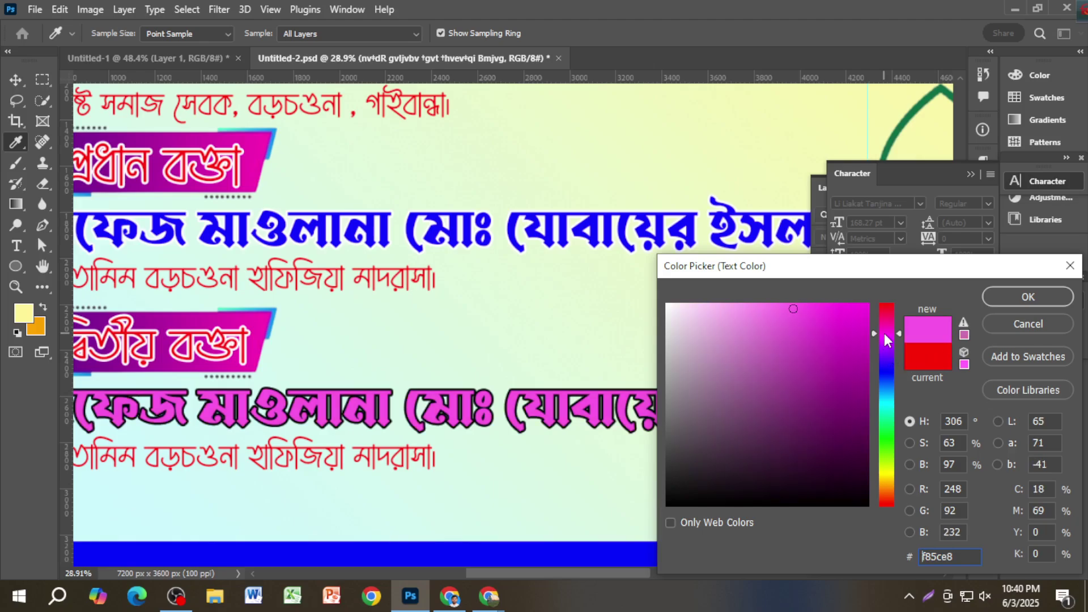
{"action": "left_click", "coordinate": [868, 305]}
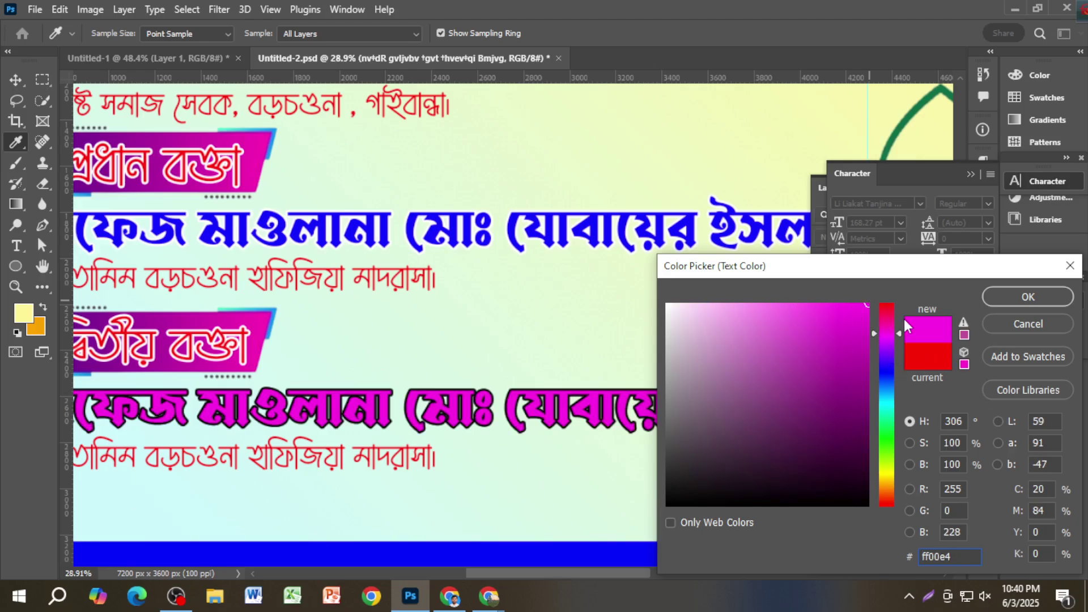
{"action": "left_click", "coordinate": [999, 299]}
{"action": "key", "text": "v"}
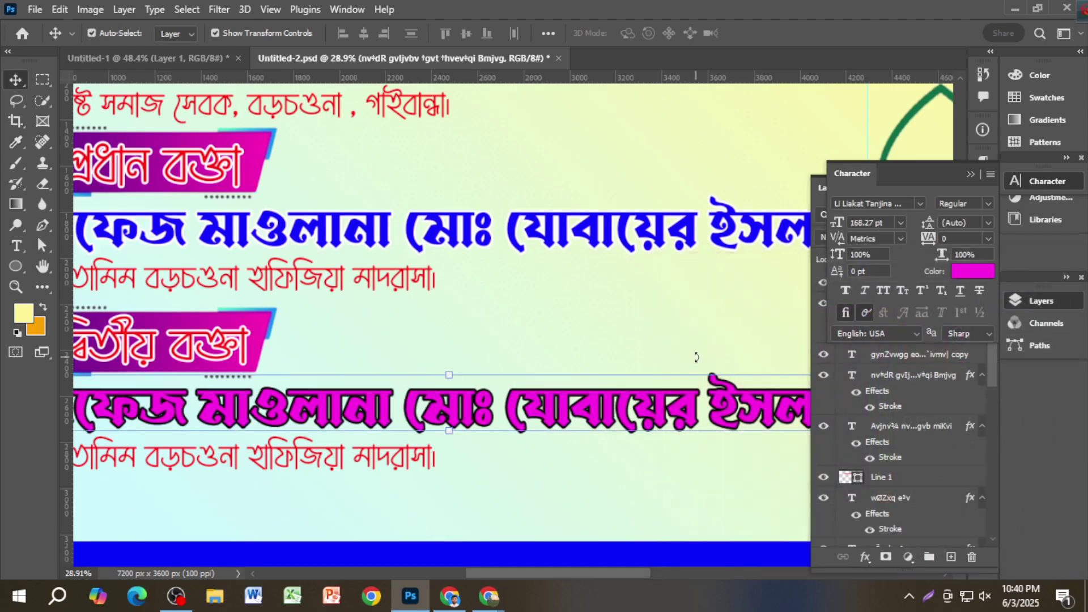
Step: Fit the banner in the window, deselect the text layer and save Untitled-2.psd
{"action": "key", "text": "ctrl+0"}
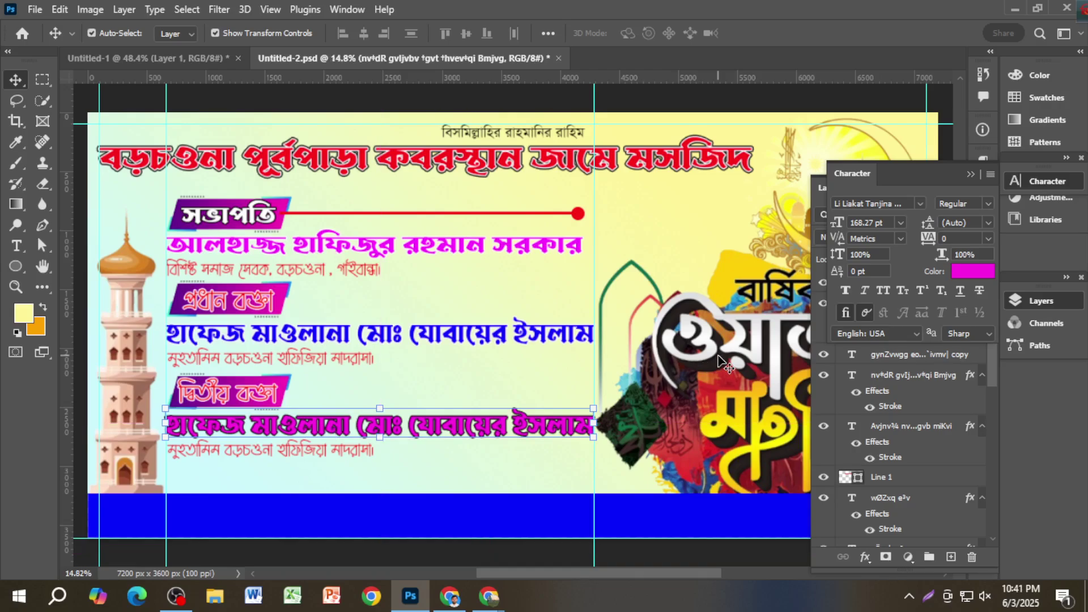
{"action": "scroll", "coordinate": [634, 419], "scroll_direction": "down", "scroll_amount": 3}
{"action": "left_click", "coordinate": [496, 501], "text": "ctrl"}
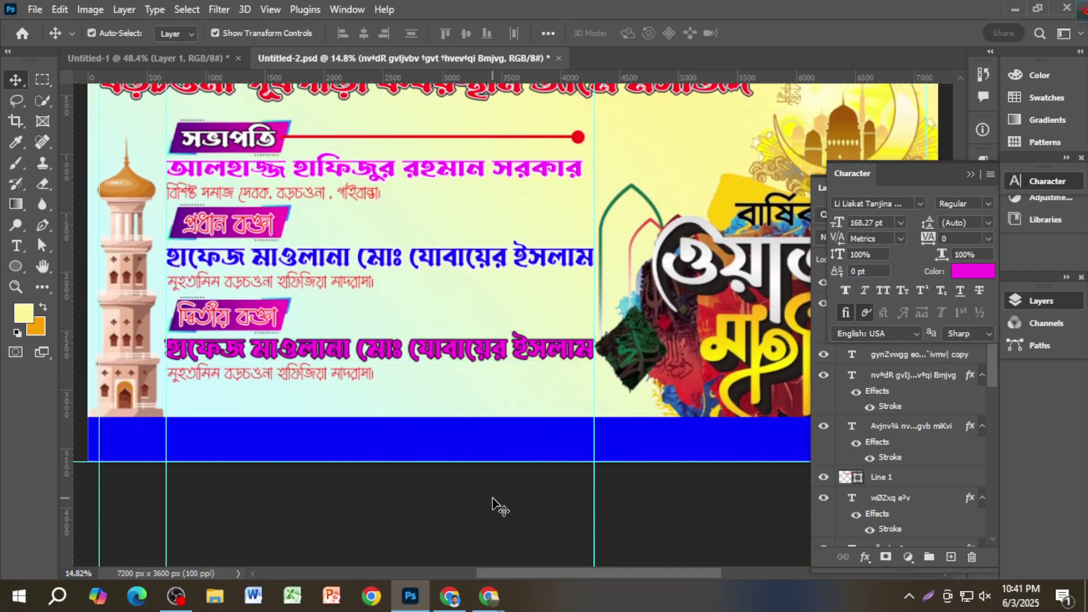
{"action": "scroll", "coordinate": [234, 374], "scroll_direction": "up", "scroll_amount": 5}
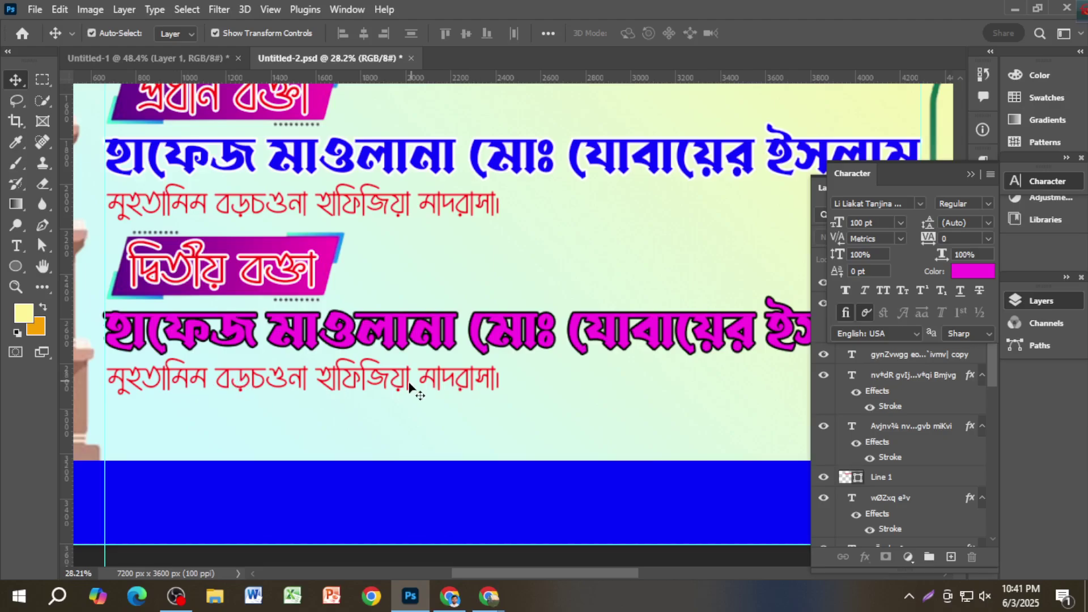
{"action": "key", "text": "ctrl+s"}
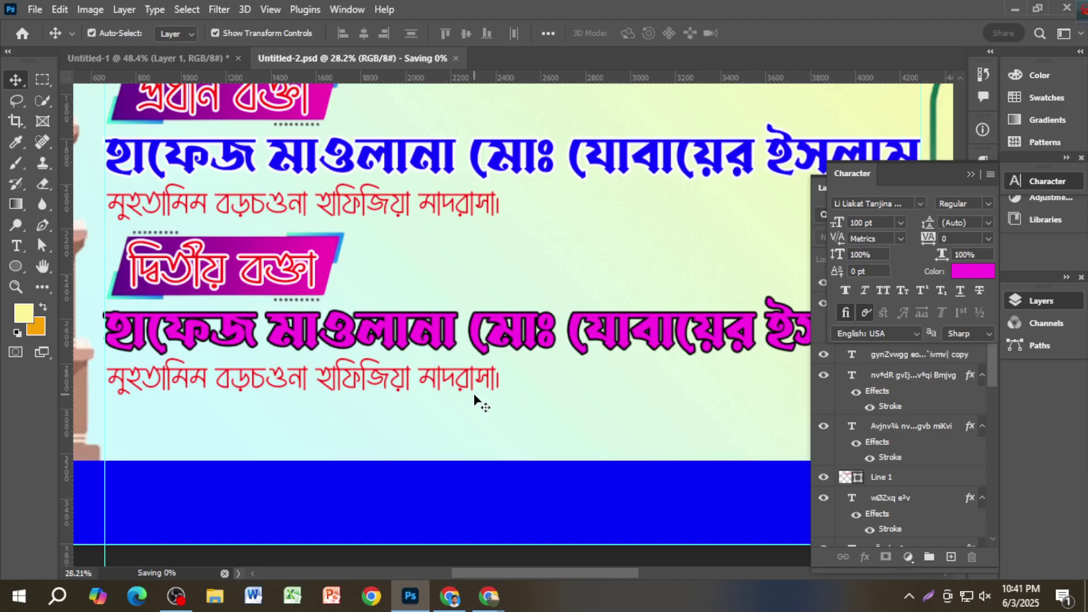
{"action": "scroll", "coordinate": [476, 399], "scroll_direction": "down", "scroll_amount": 5}
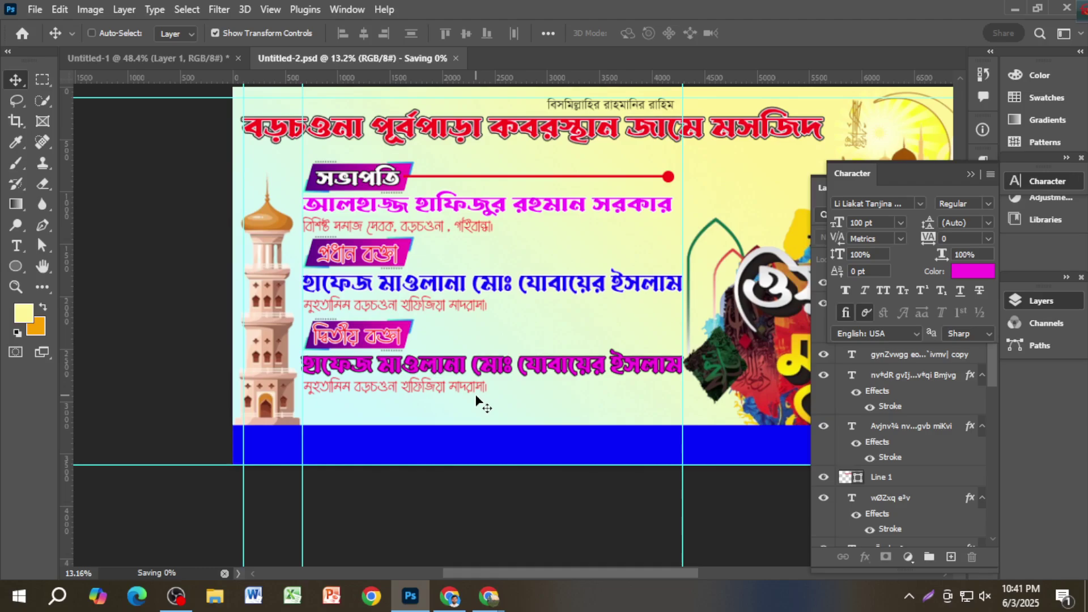
{"action": "scroll", "coordinate": [476, 399], "scroll_direction": "up", "scroll_amount": 1}
{"action": "scroll", "coordinate": [476, 399], "scroll_direction": "down", "scroll_amount": 3}
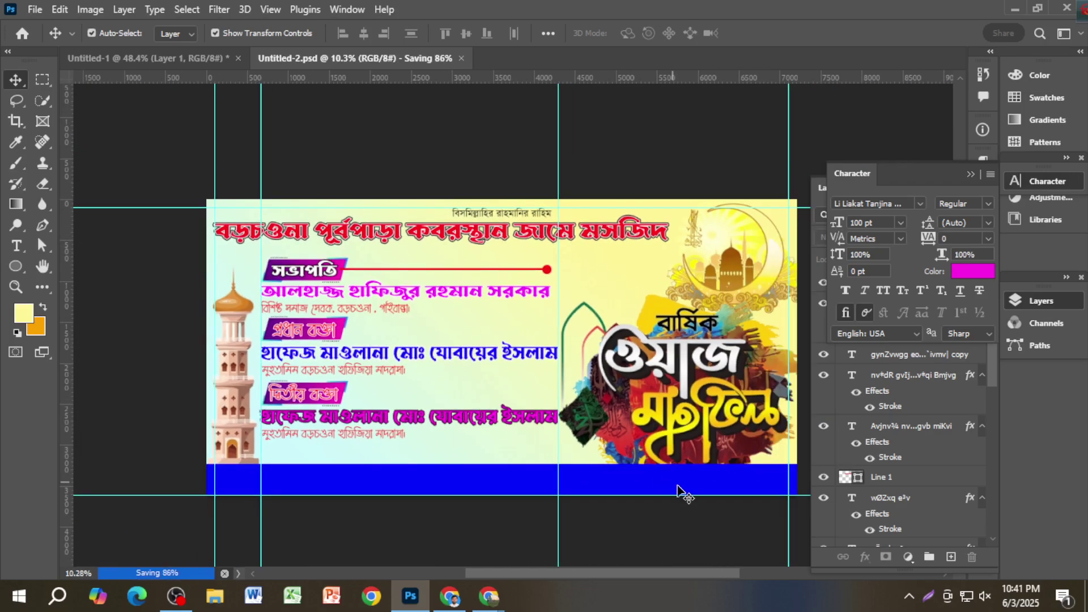
{"action": "scroll", "coordinate": [639, 517], "scroll_direction": "down", "scroll_amount": 3}
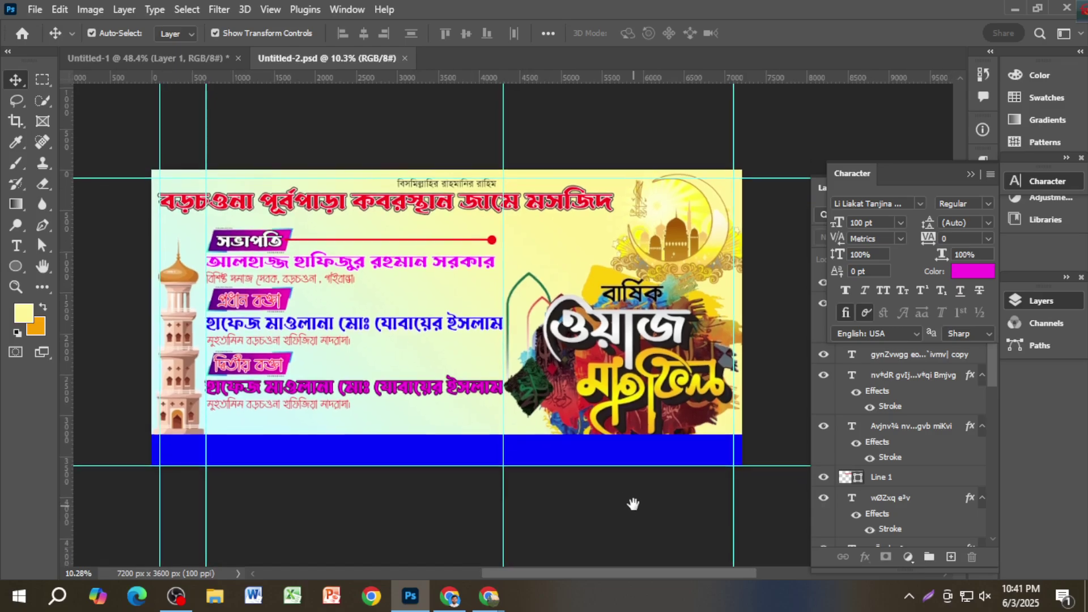
{"action": "scroll", "coordinate": [340, 445], "scroll_direction": "up", "scroll_amount": 1}
{"action": "scroll", "coordinate": [340, 445], "scroll_direction": "up", "scroll_amount": 2}
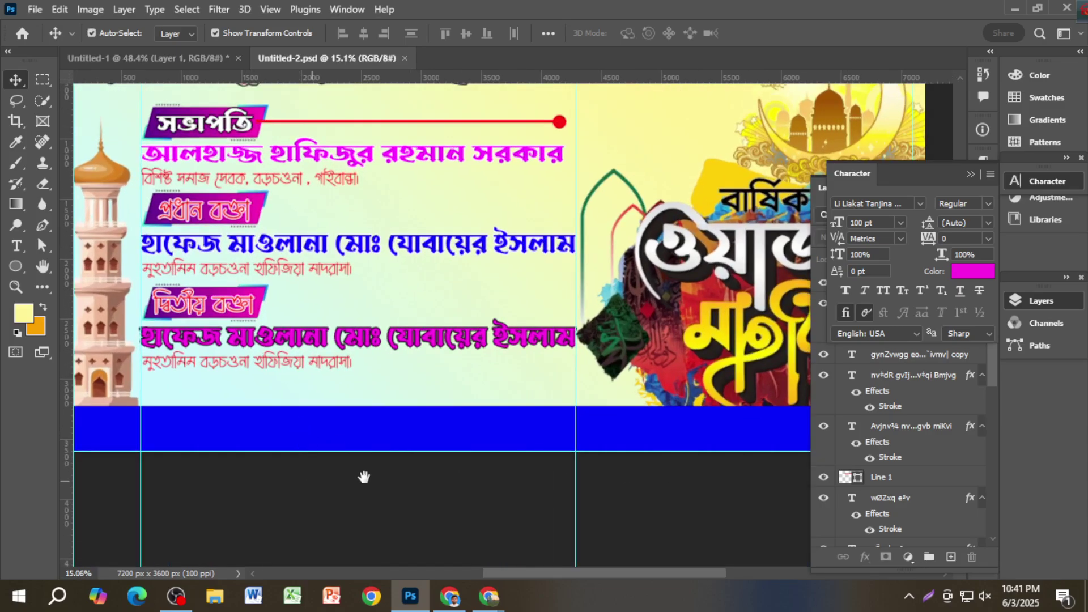
{"action": "left_click_drag", "start_coordinate": [364, 476], "coordinate": [401, 432]}
{"action": "scroll", "coordinate": [389, 383], "scroll_direction": "up", "scroll_amount": 1}
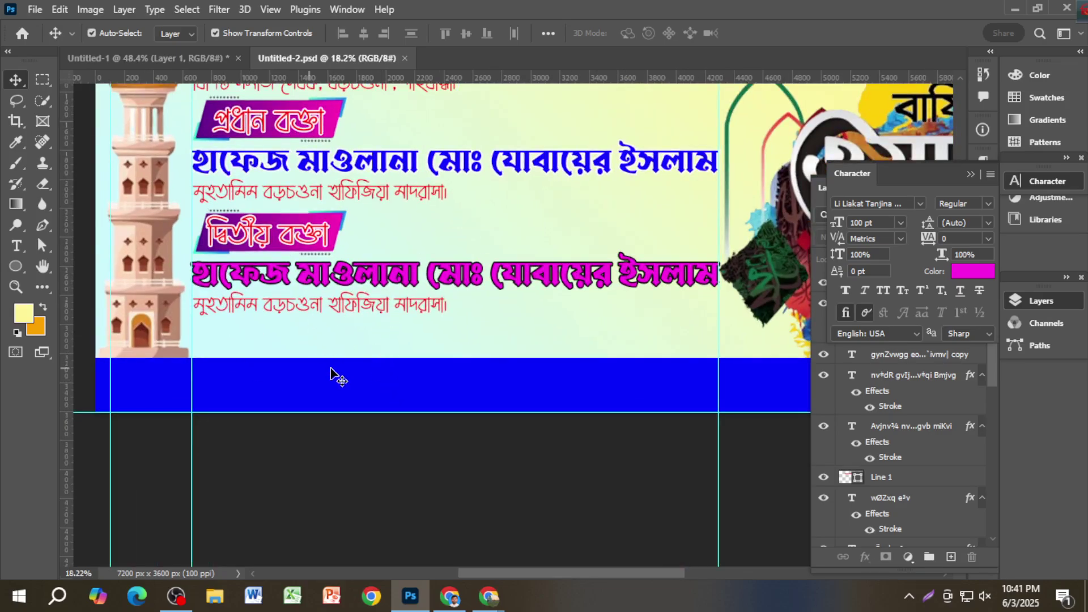
{"action": "left_click", "coordinate": [145, 58]}
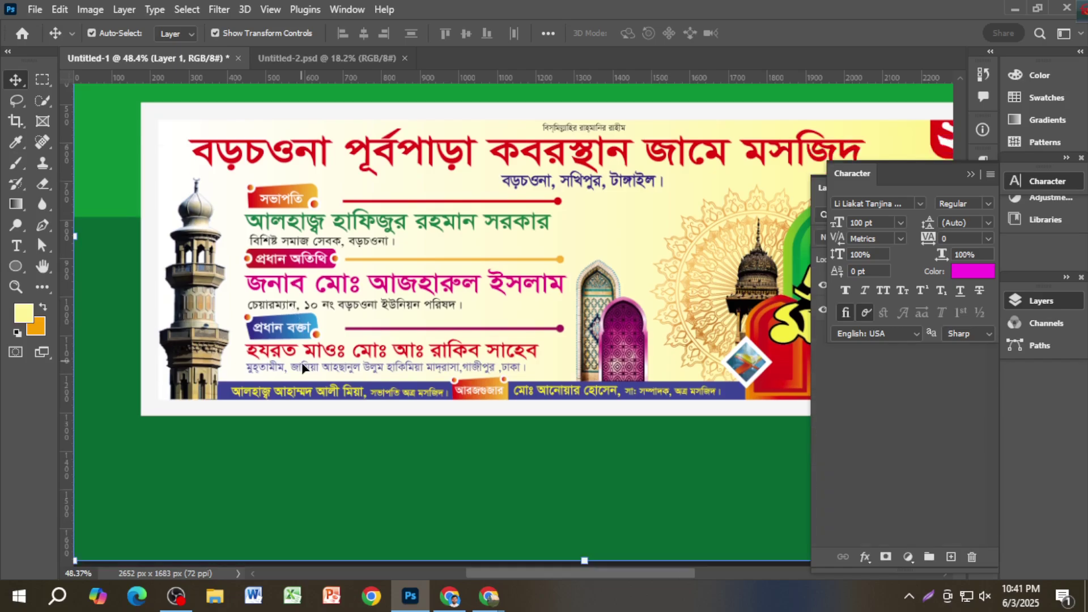
{"action": "scroll", "coordinate": [334, 365], "scroll_direction": "down", "scroll_amount": 2}
{"action": "scroll", "coordinate": [334, 365], "scroll_direction": "up", "scroll_amount": 2}
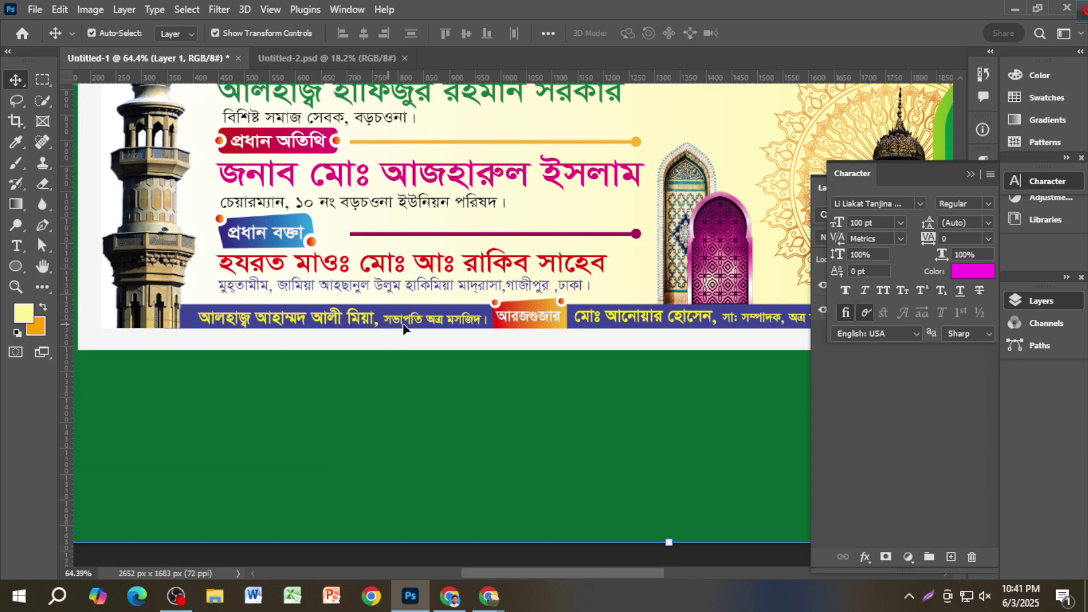
{"action": "left_click", "coordinate": [355, 57]}
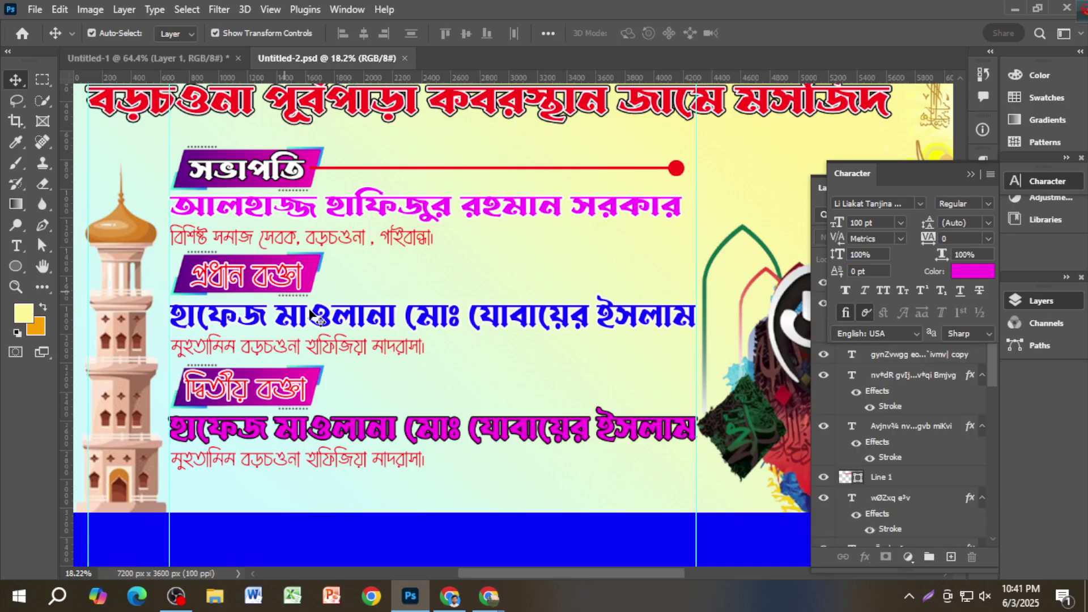
Step: Duplicate the red connector line beside the second and third speaker labels
{"action": "left_click", "coordinate": [674, 172]}
{"action": "left_click", "coordinate": [608, 170]}
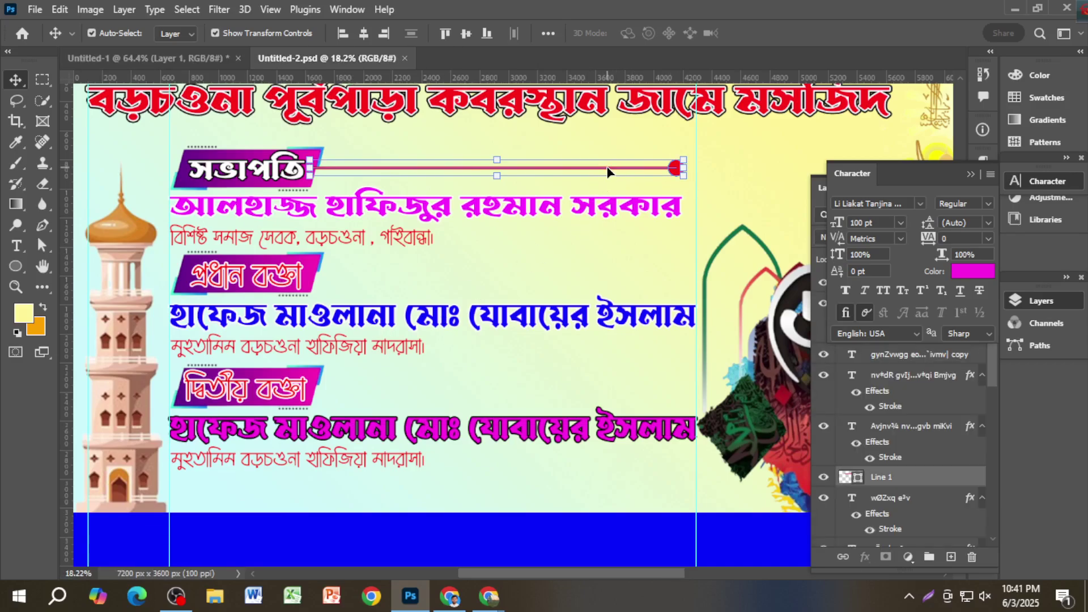
{"action": "left_click_drag", "start_coordinate": [671, 175], "coordinate": [670, 277]}
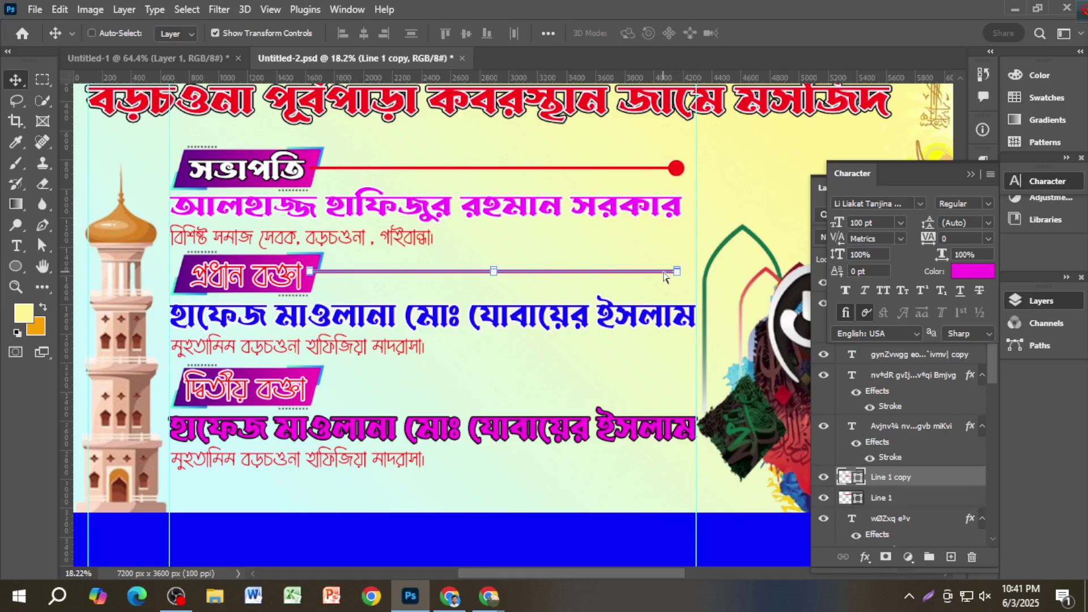
{"action": "scroll", "coordinate": [652, 279], "scroll_direction": "up", "scroll_amount": 2}
{"action": "scroll", "coordinate": [640, 250], "scroll_direction": "down", "scroll_amount": 1}
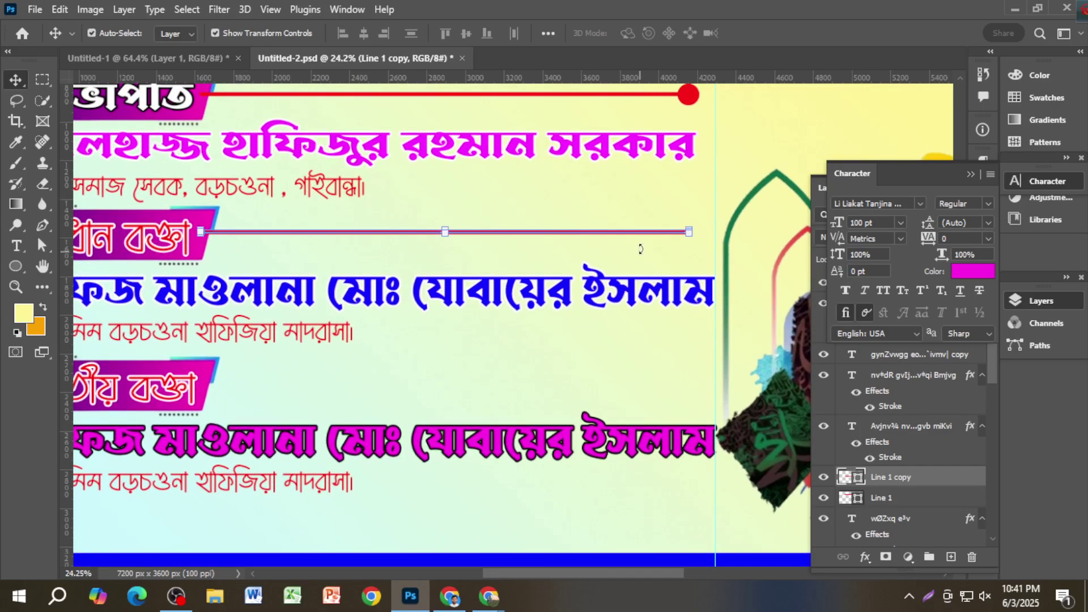
{"action": "scroll", "coordinate": [627, 229], "scroll_direction": "up", "scroll_amount": 1}
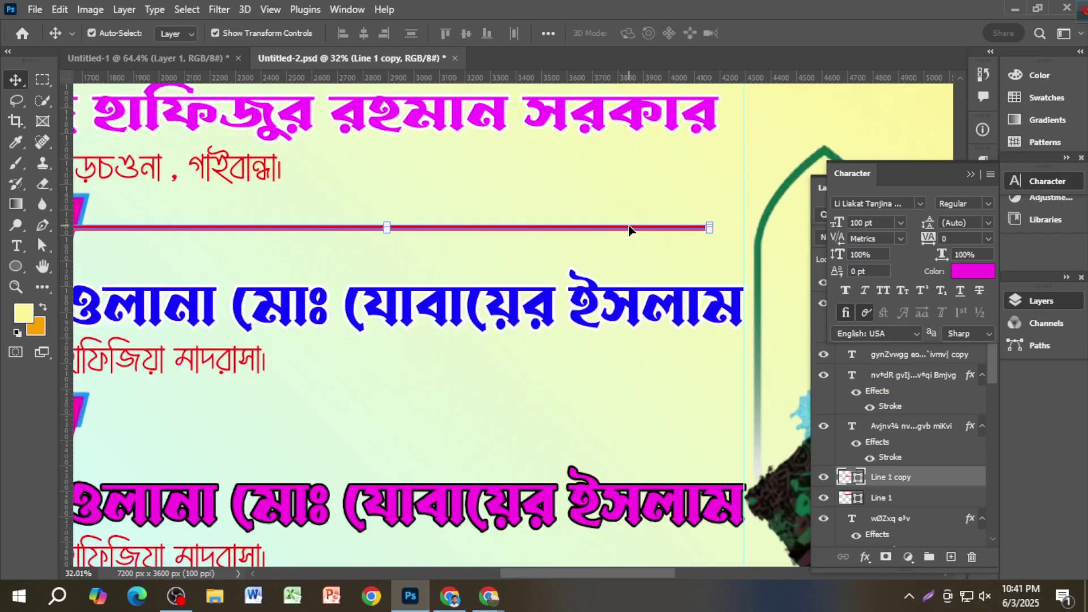
{"action": "left_click_drag", "start_coordinate": [628, 229], "coordinate": [628, 424]}
{"action": "key", "text": "ctrl+j"}
Step: Copy the red end dot onto the lower connector lines and save the banner
{"action": "scroll", "coordinate": [682, 202], "scroll_direction": "up", "scroll_amount": 1}
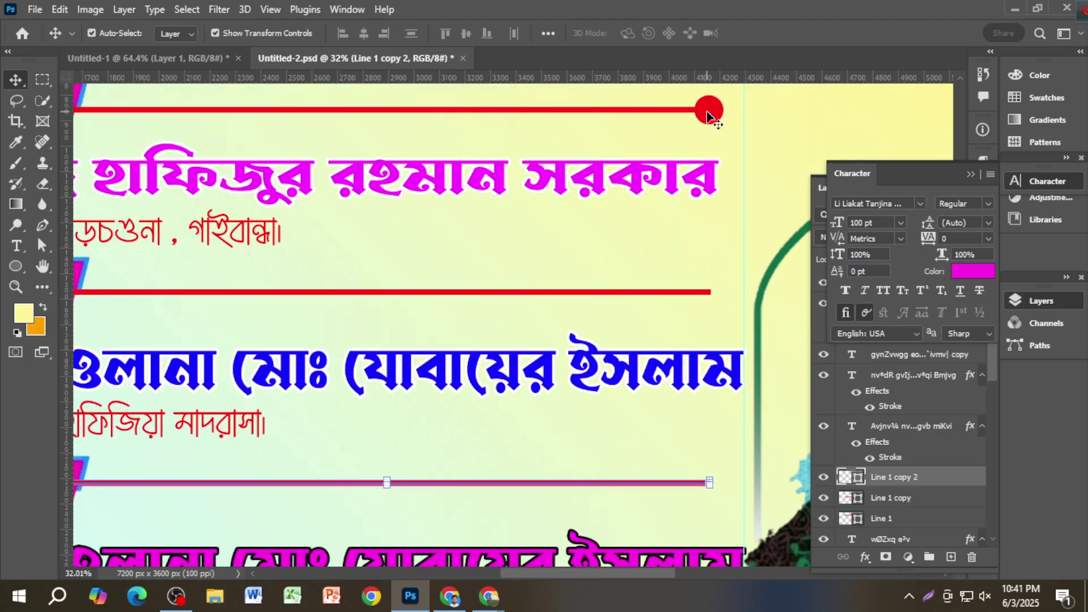
{"action": "left_click_drag", "start_coordinate": [707, 111], "coordinate": [705, 466]}
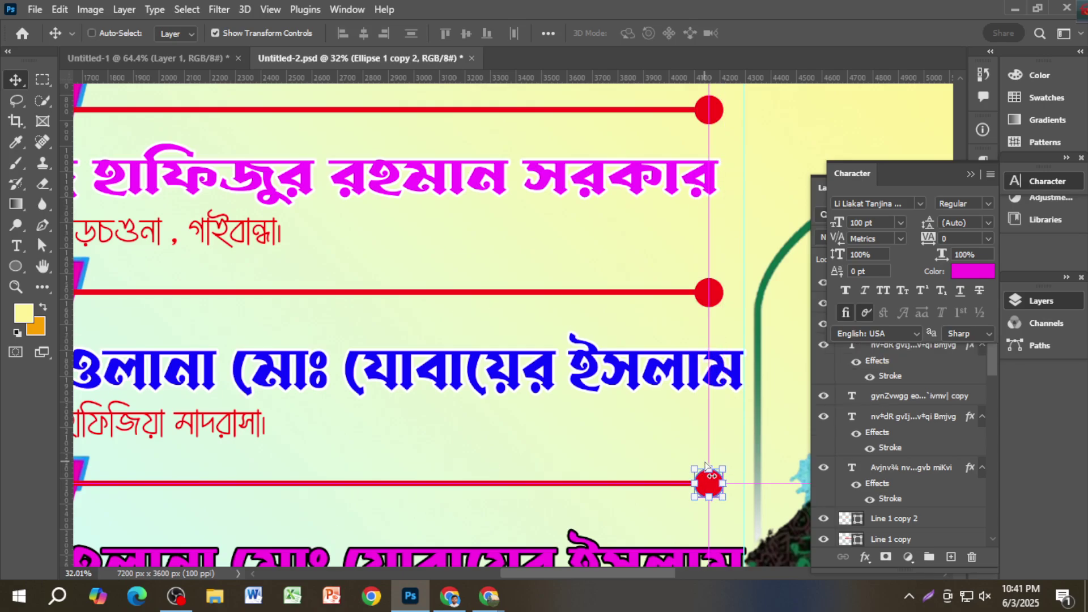
{"action": "key", "text": "ctrl+s"}
{"action": "key", "text": "ctrl+0"}
{"action": "scroll", "coordinate": [705, 465], "scroll_direction": "down", "scroll_amount": 2}
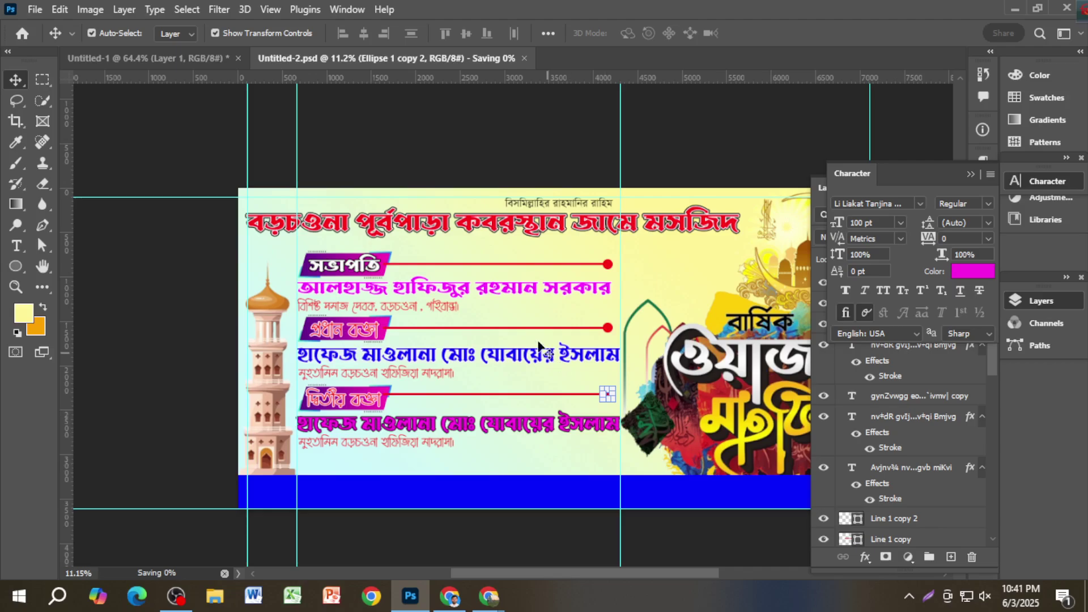
Step: Close the Character and Layers panels and fit the whole banner in the window
{"action": "left_click", "coordinate": [486, 176]}
{"action": "scroll", "coordinate": [552, 321], "scroll_direction": "down", "scroll_amount": 1}
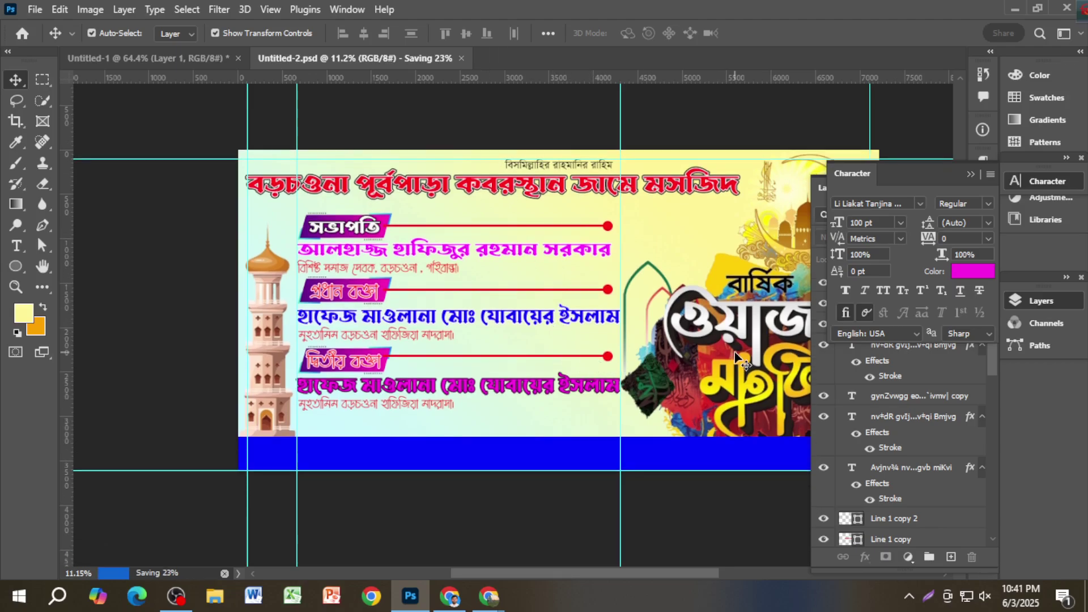
{"action": "left_click", "coordinate": [971, 174]}
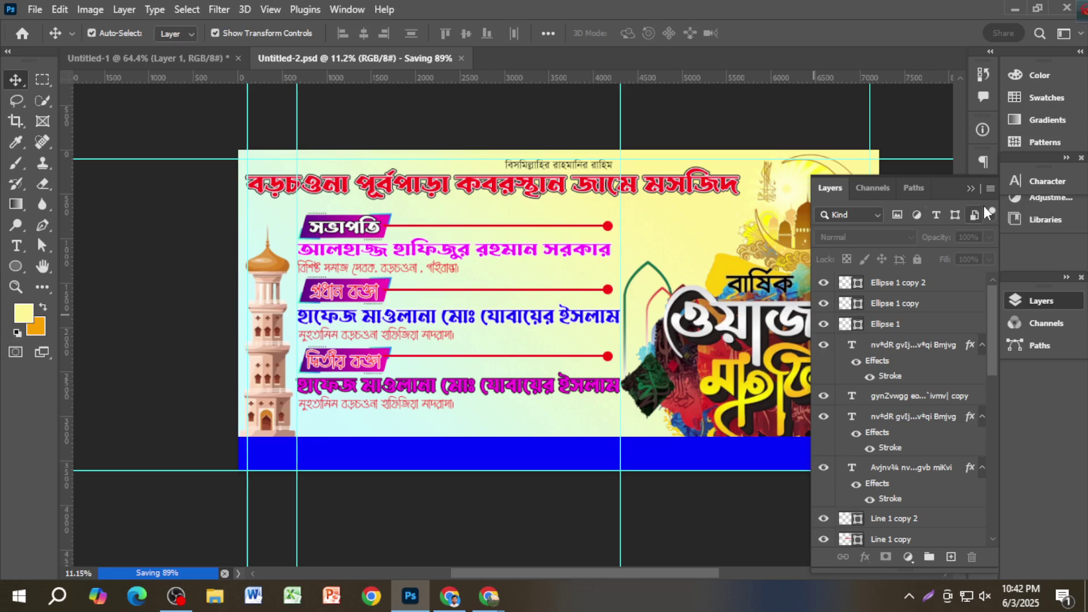
{"action": "left_click", "coordinate": [972, 188]}
{"action": "key", "text": "ctrl+0"}
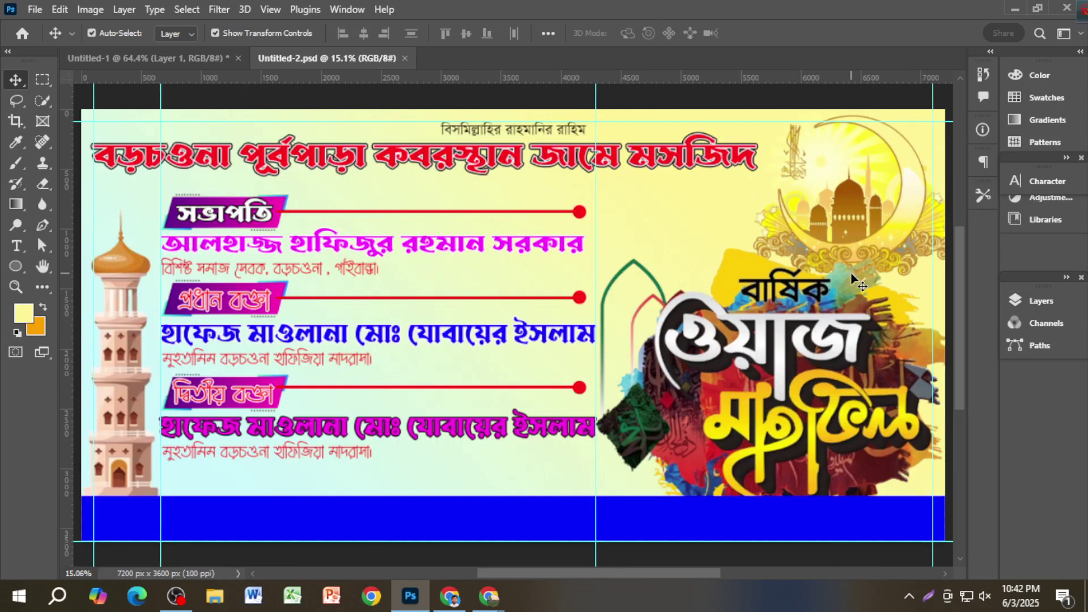
{"action": "scroll", "coordinate": [855, 290], "scroll_direction": "down", "scroll_amount": 1}
{"action": "key", "text": "ctrl"}
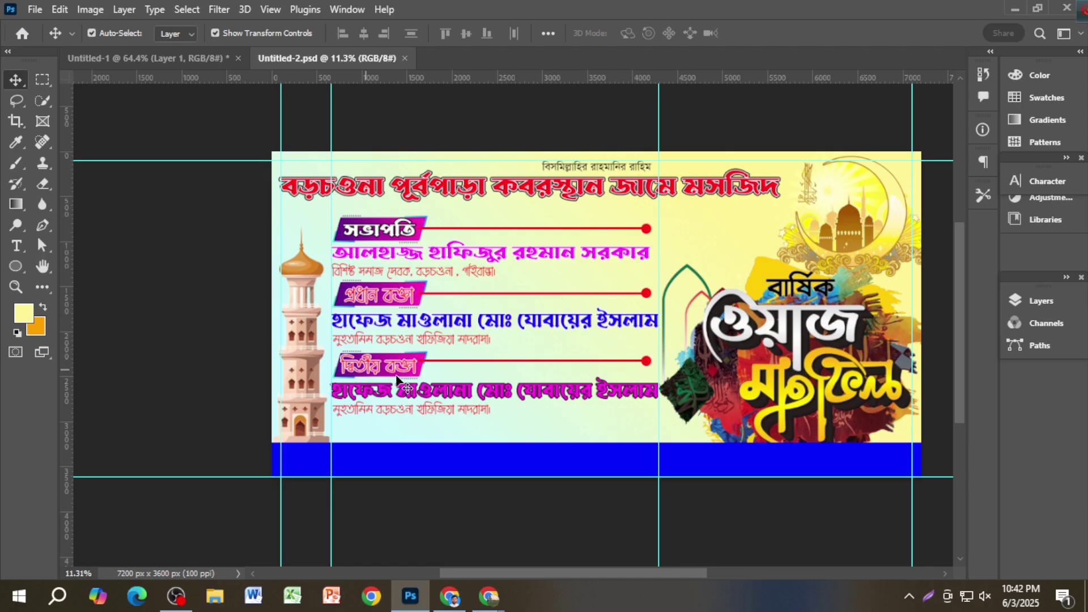
{"action": "scroll", "coordinate": [456, 402], "scroll_direction": "down", "scroll_amount": 1}
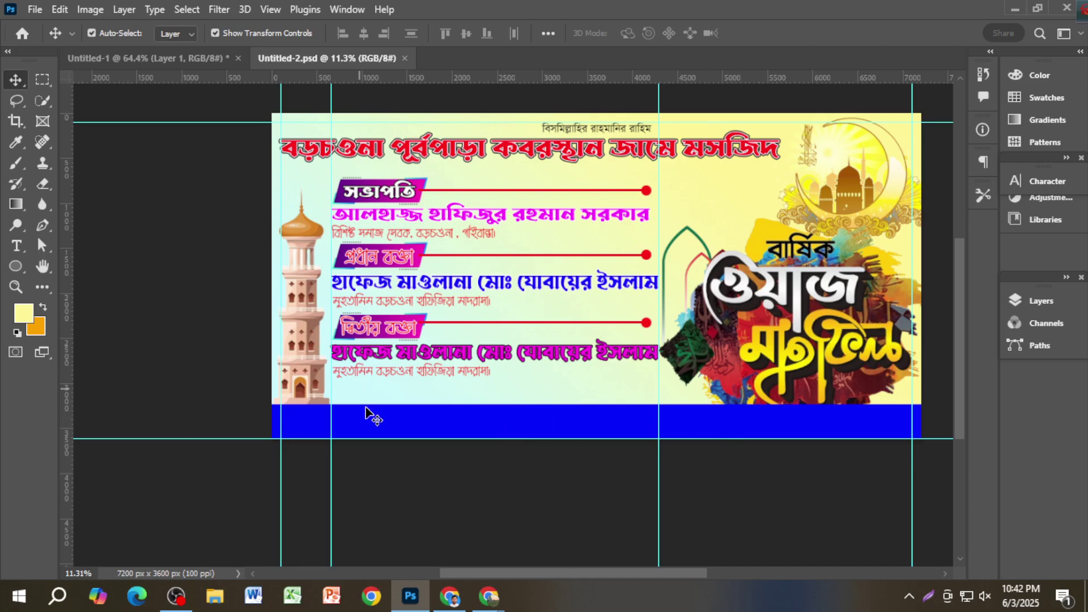
{"action": "scroll", "coordinate": [445, 431], "scroll_direction": "up", "scroll_amount": 3}
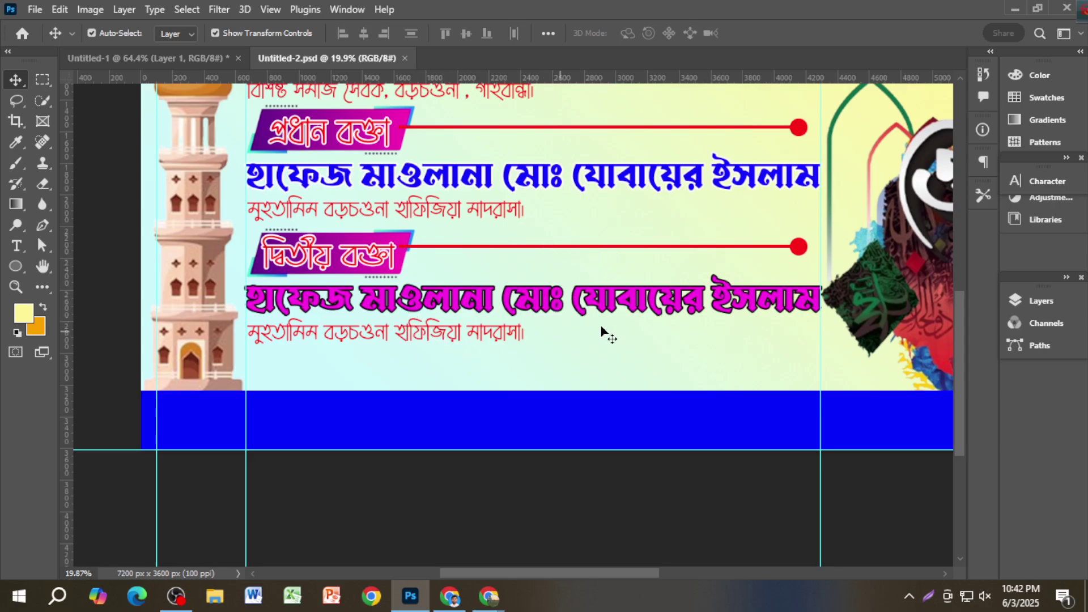
{"action": "scroll", "coordinate": [522, 257], "scroll_direction": "up", "scroll_amount": 3}
{"action": "scroll", "coordinate": [413, 206], "scroll_direction": "up", "scroll_amount": 3}
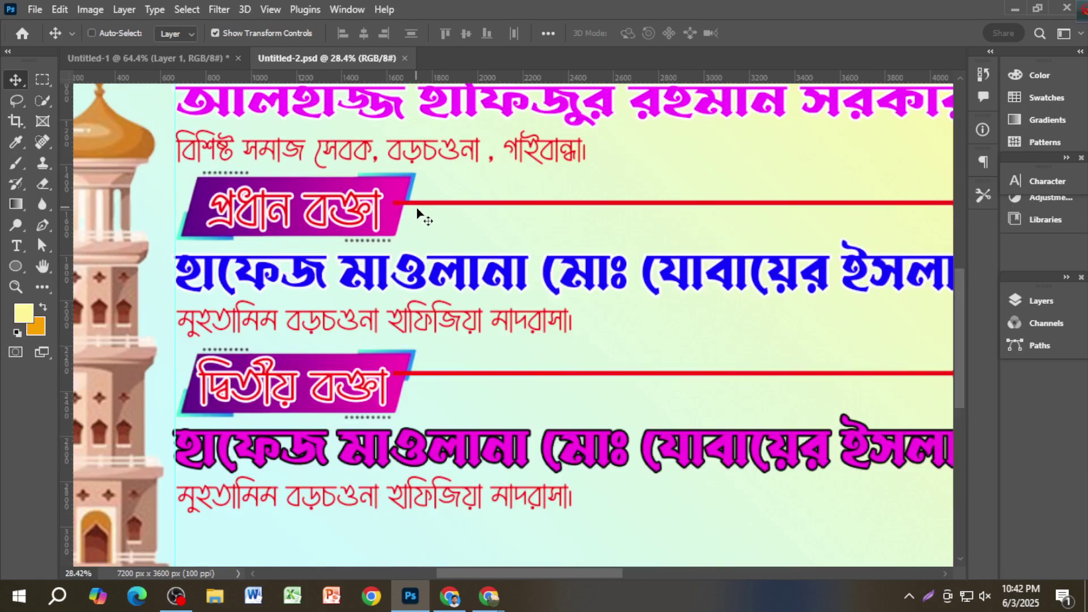
{"action": "scroll", "coordinate": [412, 207], "scroll_direction": "down", "scroll_amount": 4}
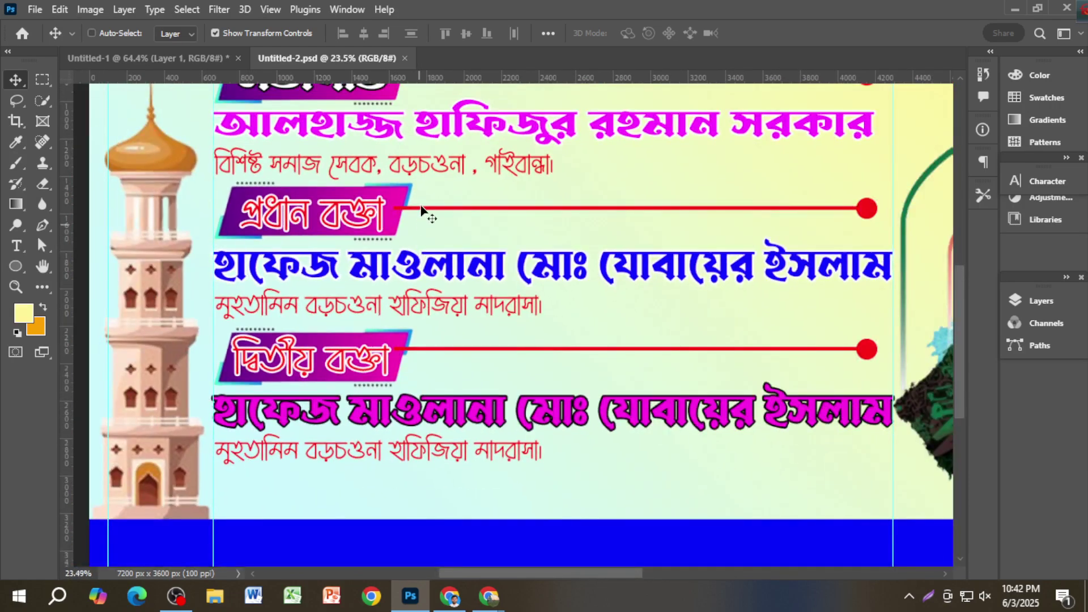
{"action": "scroll", "coordinate": [424, 208], "scroll_direction": "up", "scroll_amount": 2}
{"action": "scroll", "coordinate": [441, 340], "scroll_direction": "down", "scroll_amount": 2}
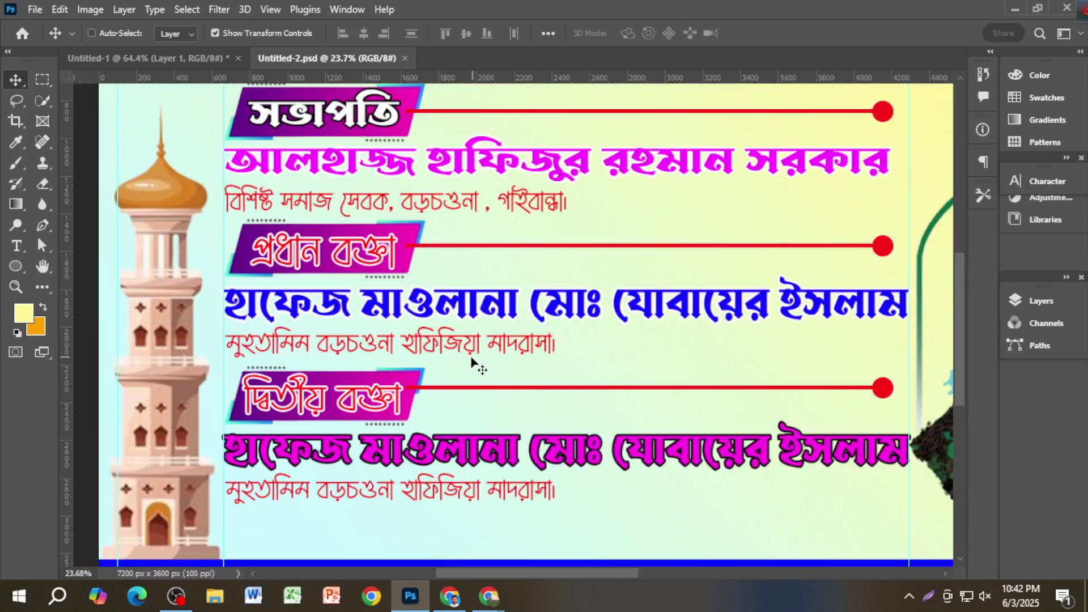
Step: Nudge the third red connector line down, select its end dot, and save the banner
{"action": "left_click", "coordinate": [437, 389]}
{"action": "key", "text": "shift+Down"}
{"action": "key", "text": "shift+Down"}
{"action": "key", "text": "shift+Down"}
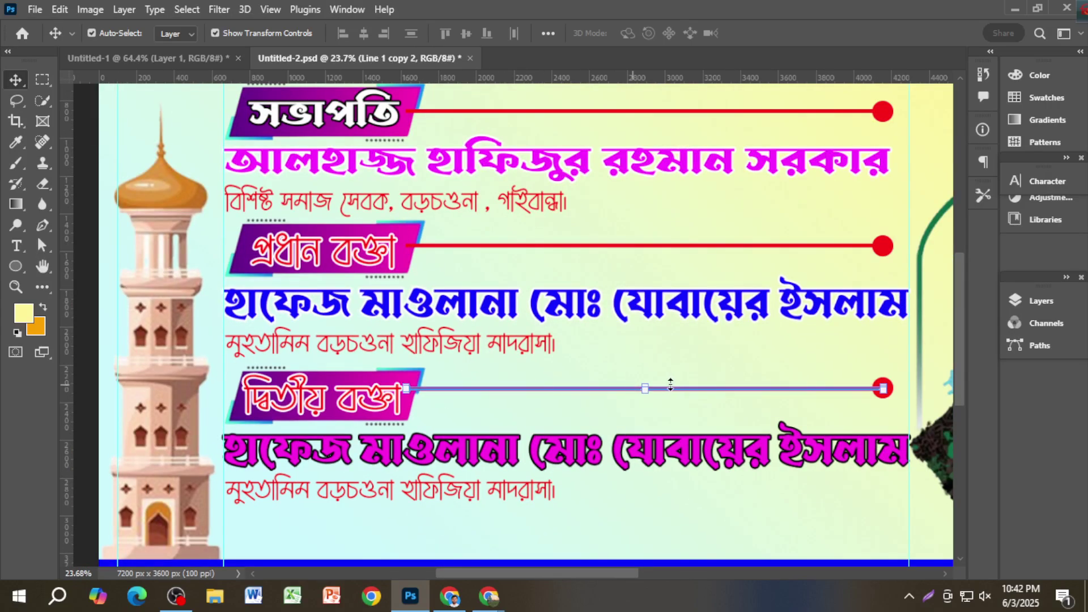
{"action": "left_click", "coordinate": [873, 380], "text": "ctrl"}
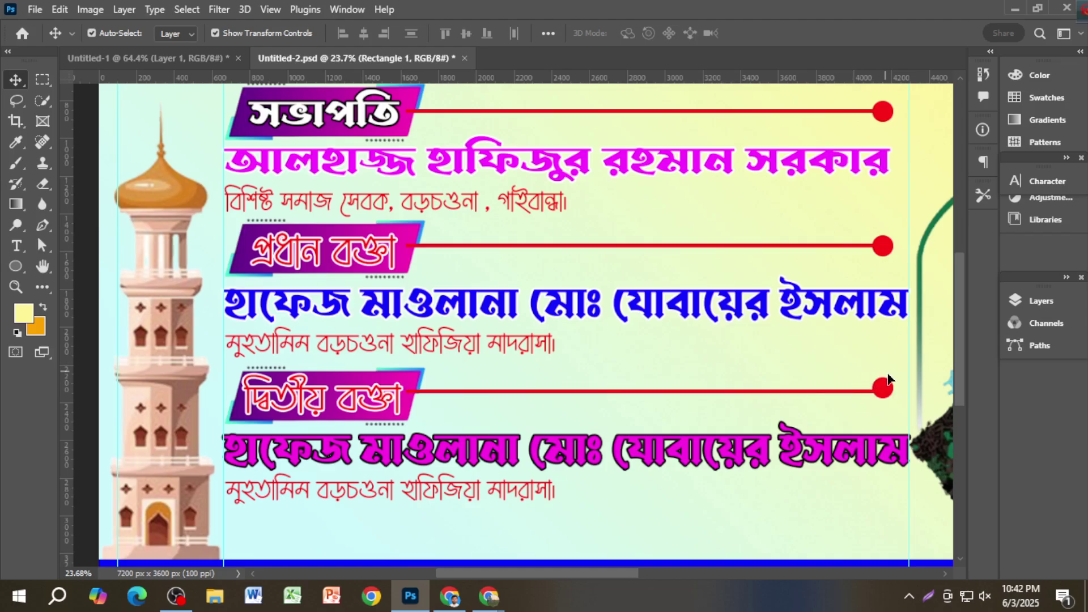
{"action": "left_click", "coordinate": [882, 390], "text": "ctrl"}
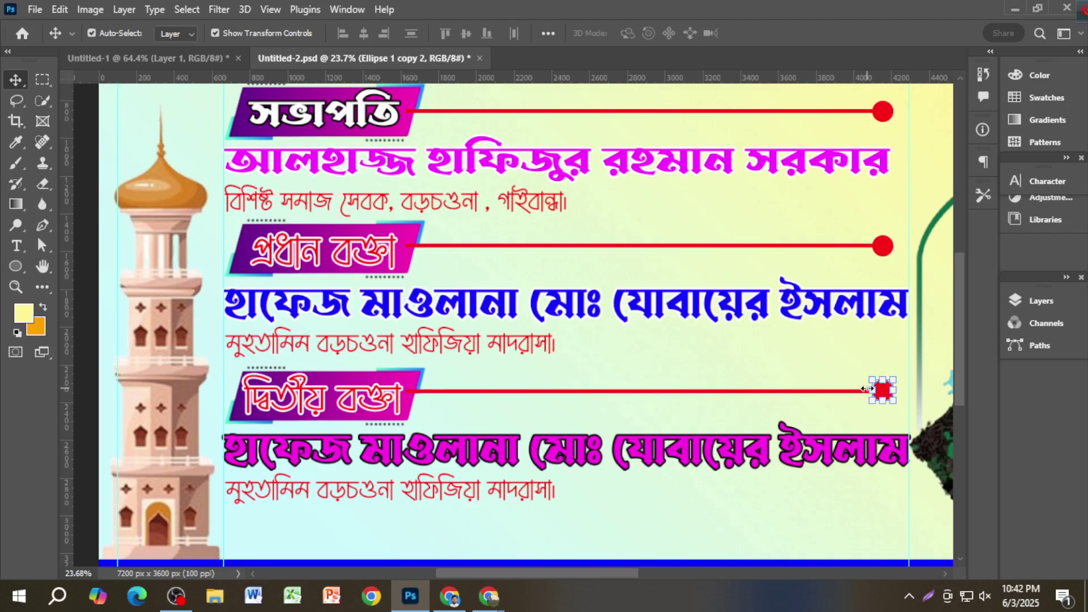
{"action": "scroll", "coordinate": [742, 401], "scroll_direction": "down", "scroll_amount": 1}
{"action": "scroll", "coordinate": [640, 404], "scroll_direction": "down", "scroll_amount": 2}
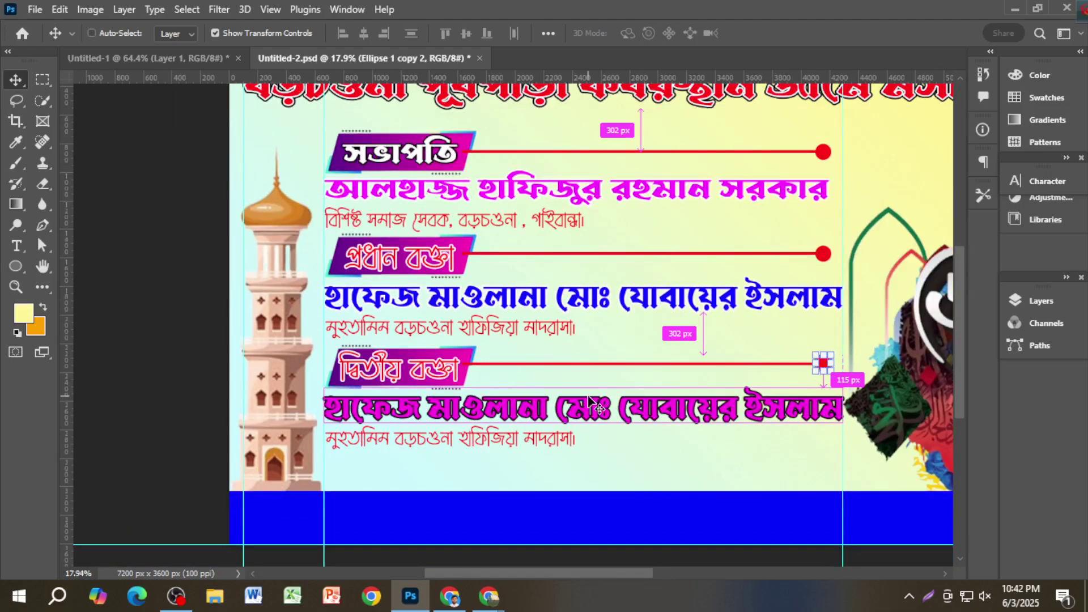
{"action": "key", "text": "ctrl+s"}
{"action": "scroll", "coordinate": [521, 401], "scroll_direction": "down", "scroll_amount": 1}
Step: Copy the madrasa subtitle onto the blue footer bar and make it pale pink
{"action": "left_click_drag", "start_coordinate": [519, 388], "coordinate": [511, 462]}
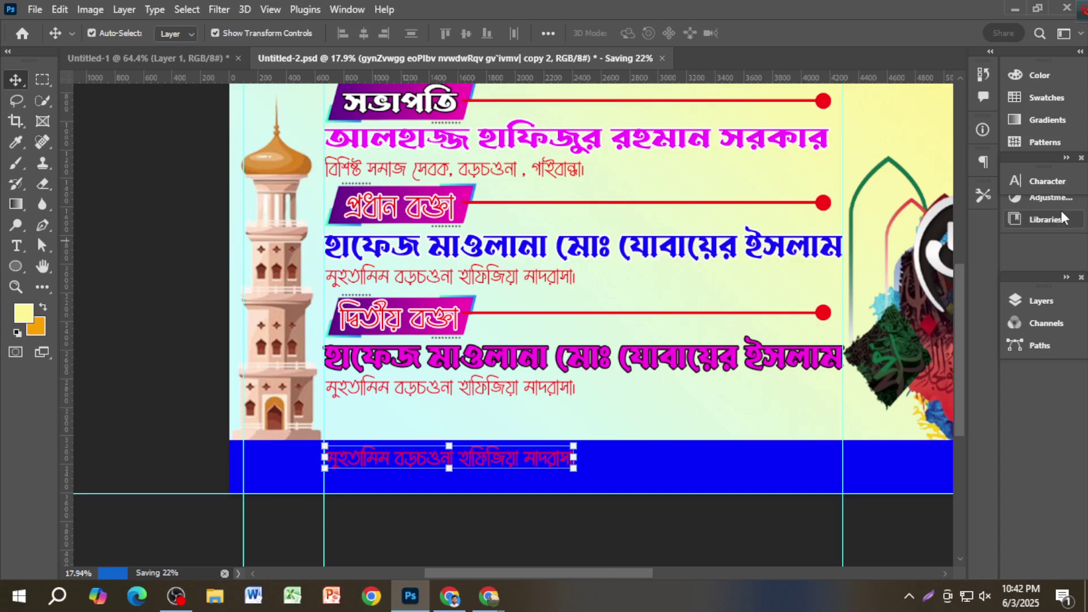
{"action": "left_click", "coordinate": [1030, 182]}
{"action": "left_click", "coordinate": [963, 266]}
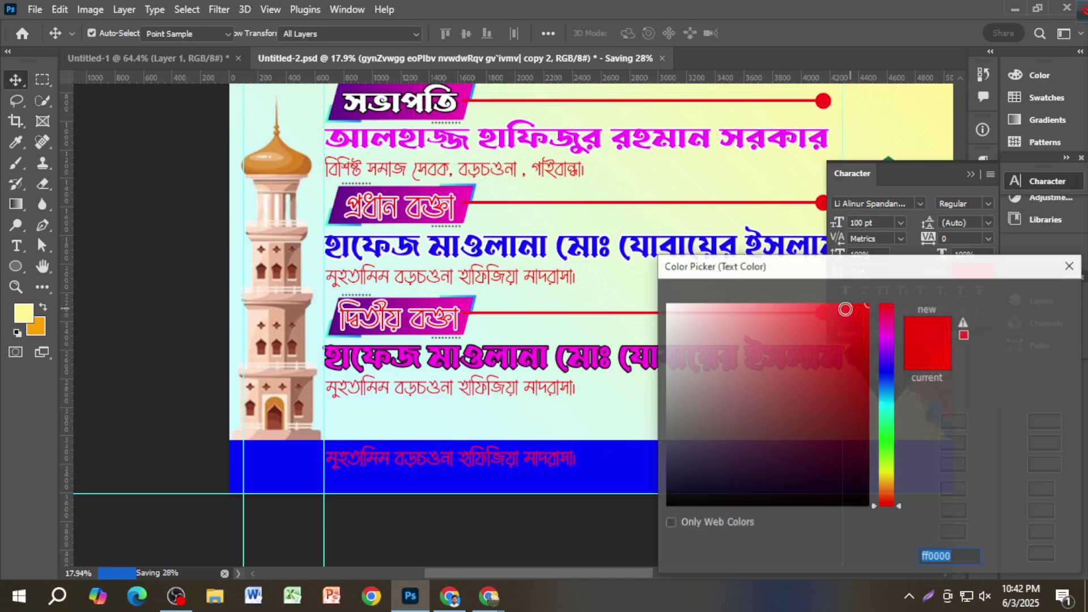
{"action": "left_click", "coordinate": [678, 299]}
{"action": "left_click", "coordinate": [1020, 298]}
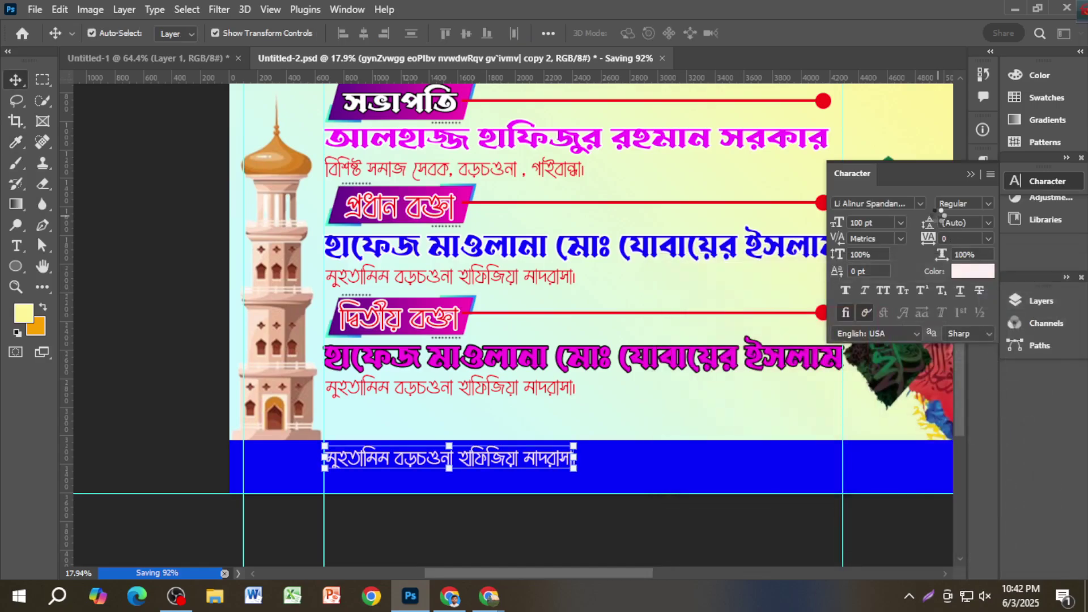
Step: Set the footer text's font to Li Alinur Nakkhatra ANSI V1
{"action": "left_click", "coordinate": [920, 203]}
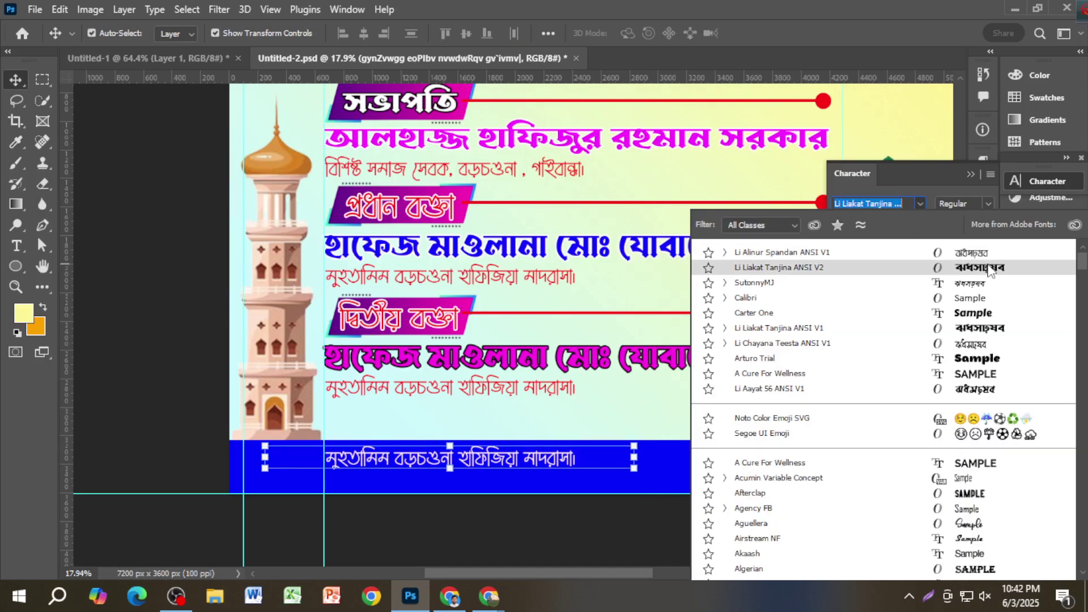
{"action": "key", "text": "Down"}
{"action": "key", "text": "Down"}
{"action": "key", "text": "Down"}
{"action": "key", "text": "Down"}
{"action": "key", "text": "Down"}
{"action": "key", "text": "Down"}
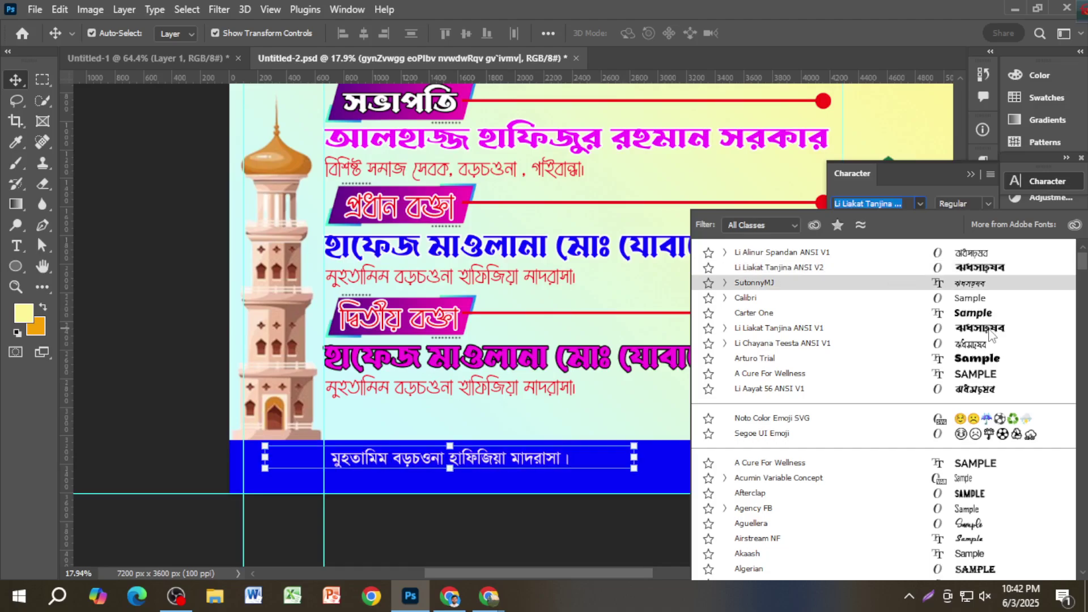
{"action": "left_click_drag", "start_coordinate": [1084, 289], "coordinate": [1083, 464]}
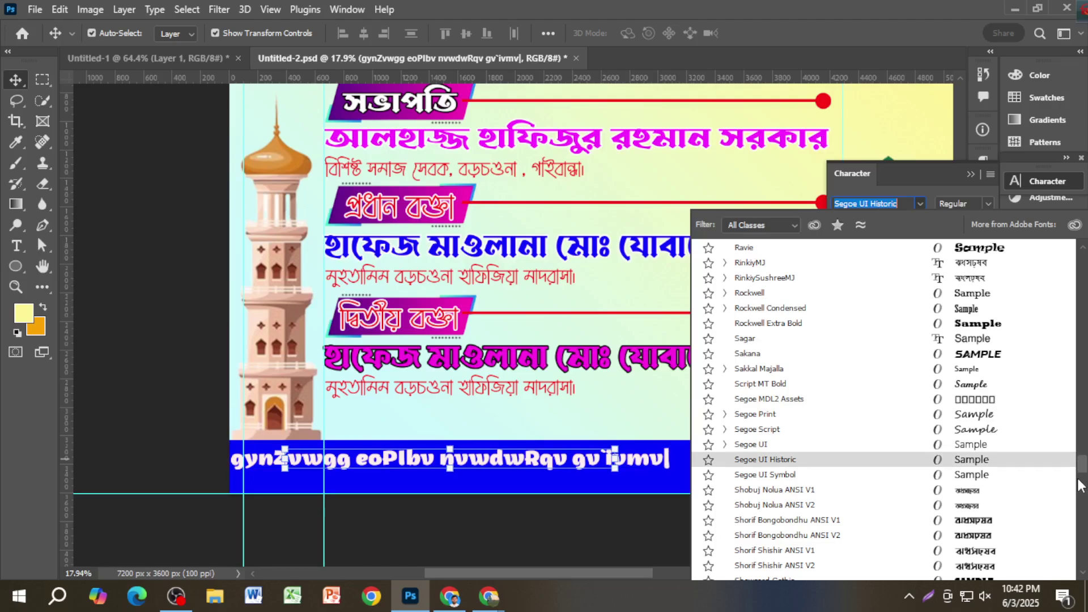
{"action": "scroll", "coordinate": [1023, 469], "scroll_direction": "down", "scroll_amount": 10}
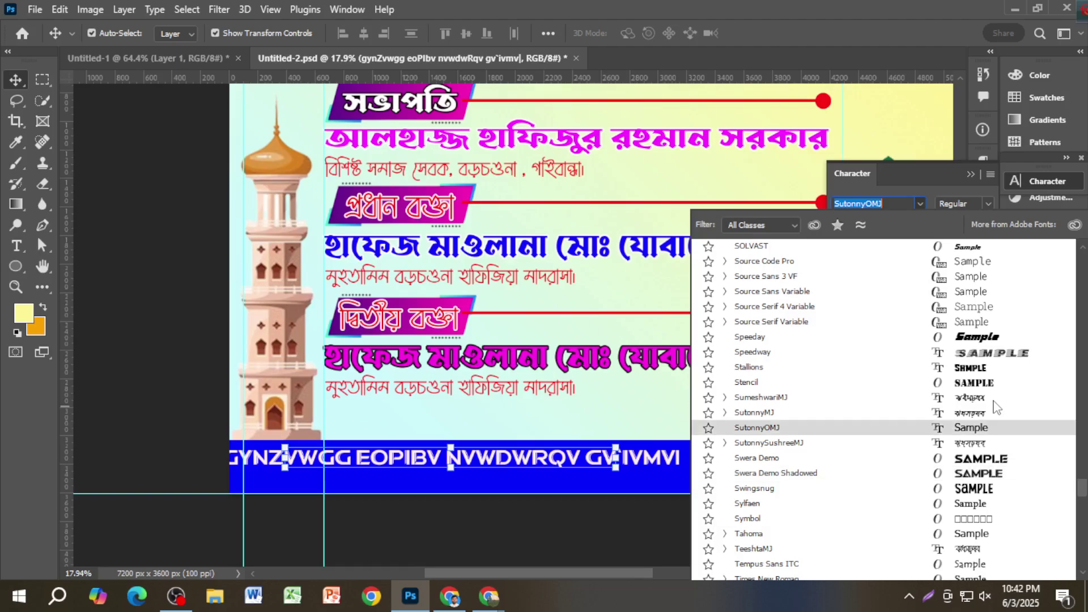
{"action": "left_click_drag", "start_coordinate": [1084, 470], "coordinate": [1079, 397]}
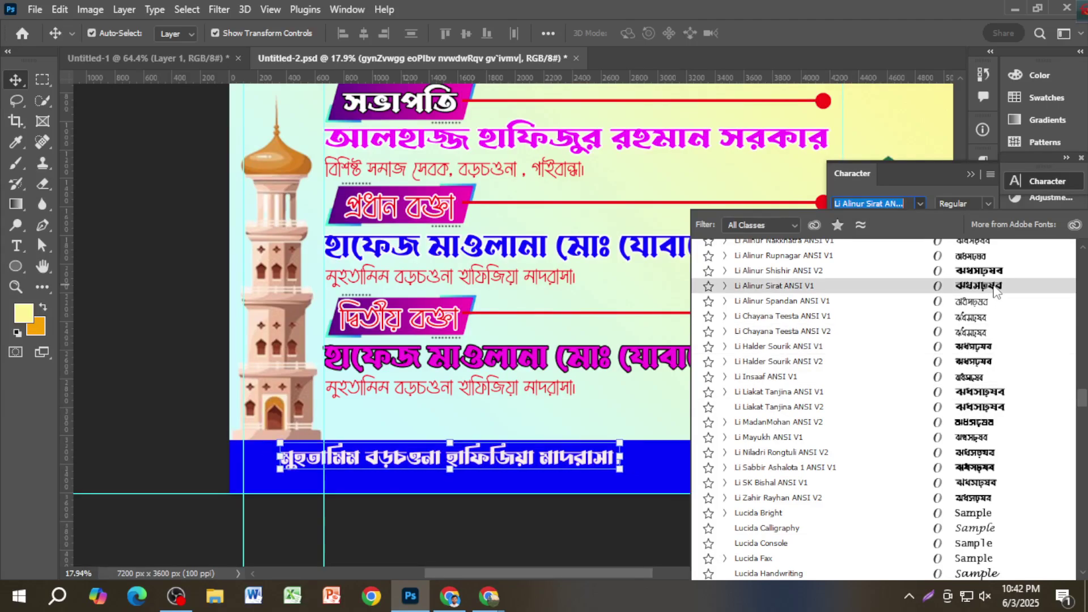
{"action": "scroll", "coordinate": [997, 310], "scroll_direction": "up", "scroll_amount": 1}
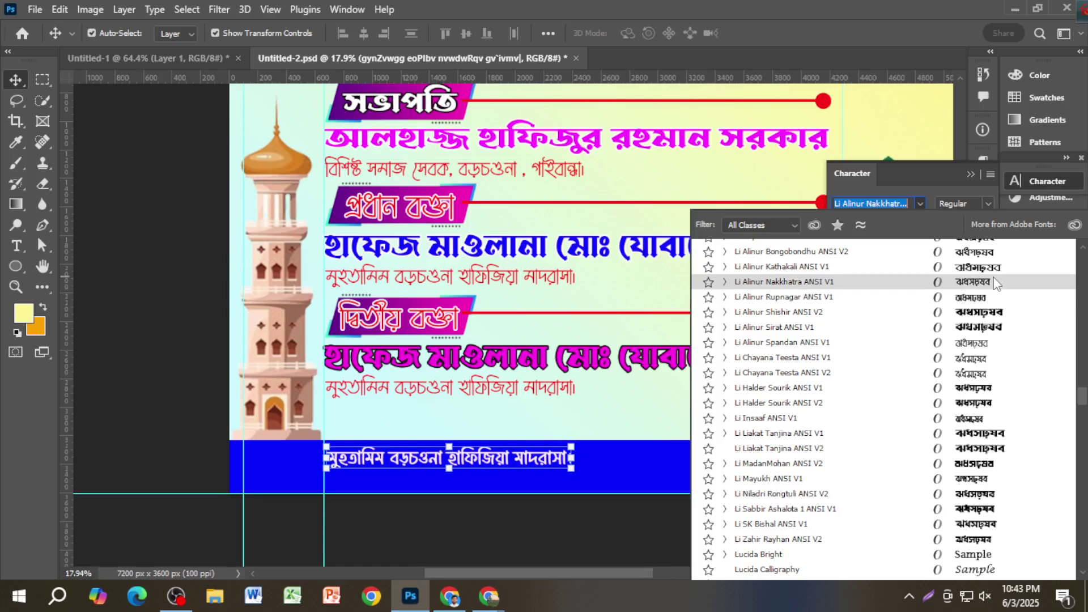
{"action": "left_click", "coordinate": [995, 282]}
{"action": "scroll", "coordinate": [502, 462], "scroll_direction": "up", "scroll_amount": 5}
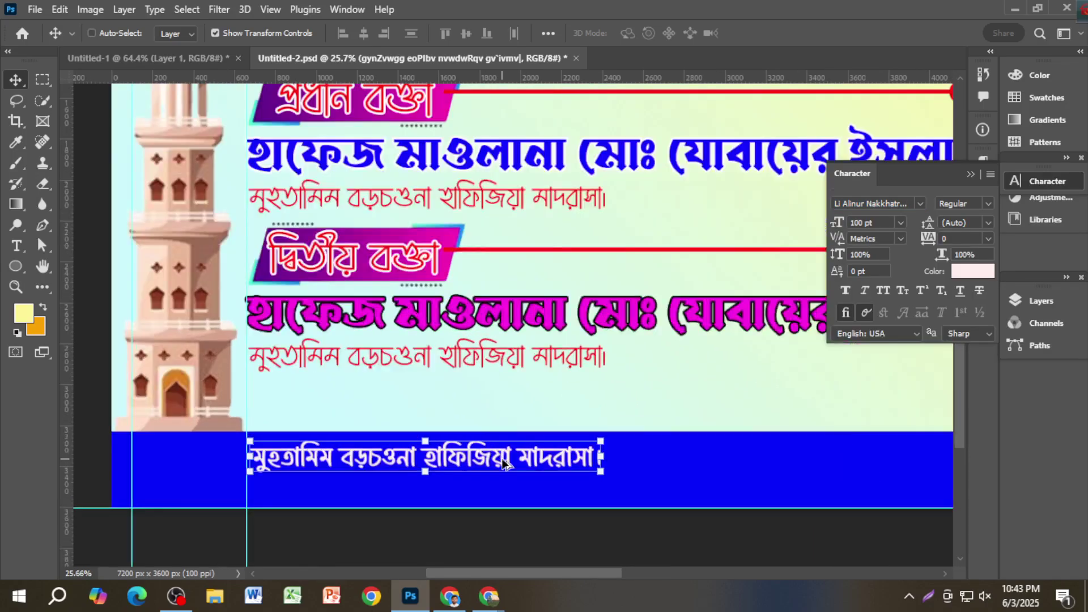
Step: Replace the footer text with 'সভাপতি মাওলানা' followed by the president's full name and '।'
{"action": "double_click", "coordinate": [500, 462]}
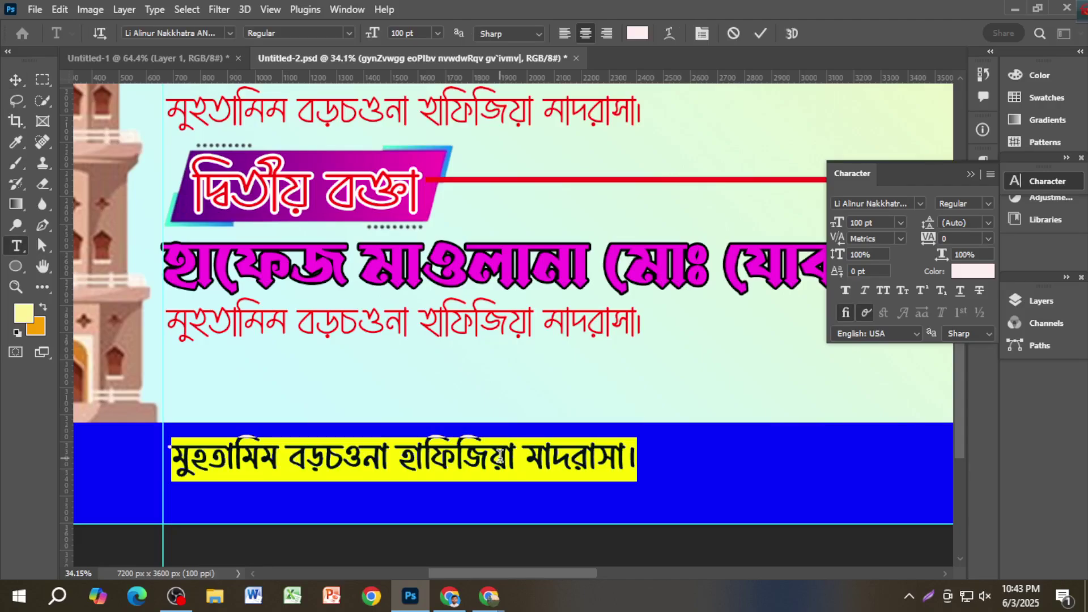
{"action": "type", "text": "সভাপতি"}
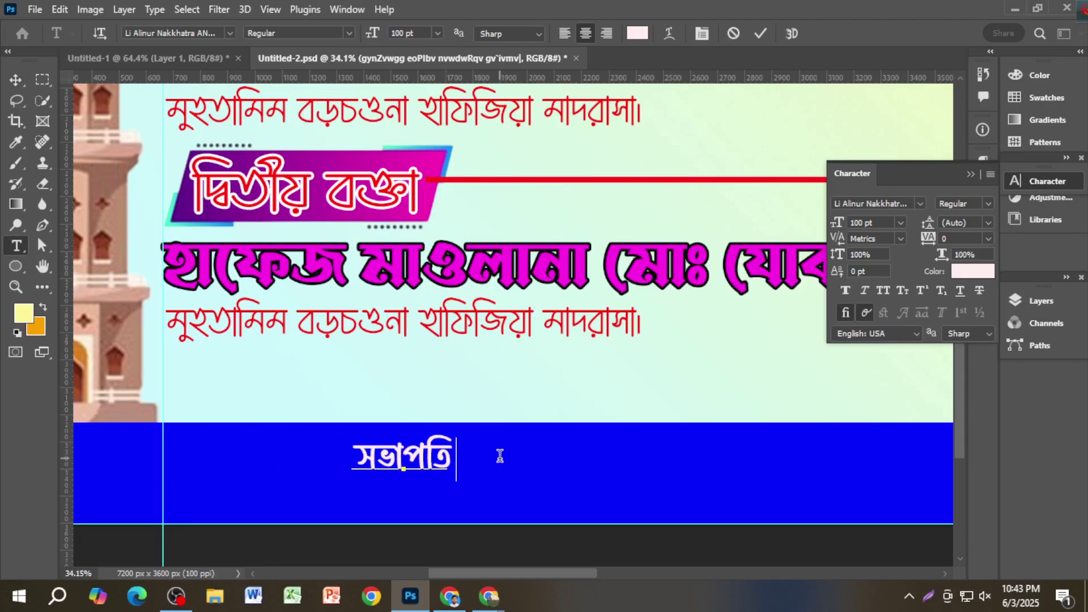
{"action": "type", "text": " মাওলানা "}
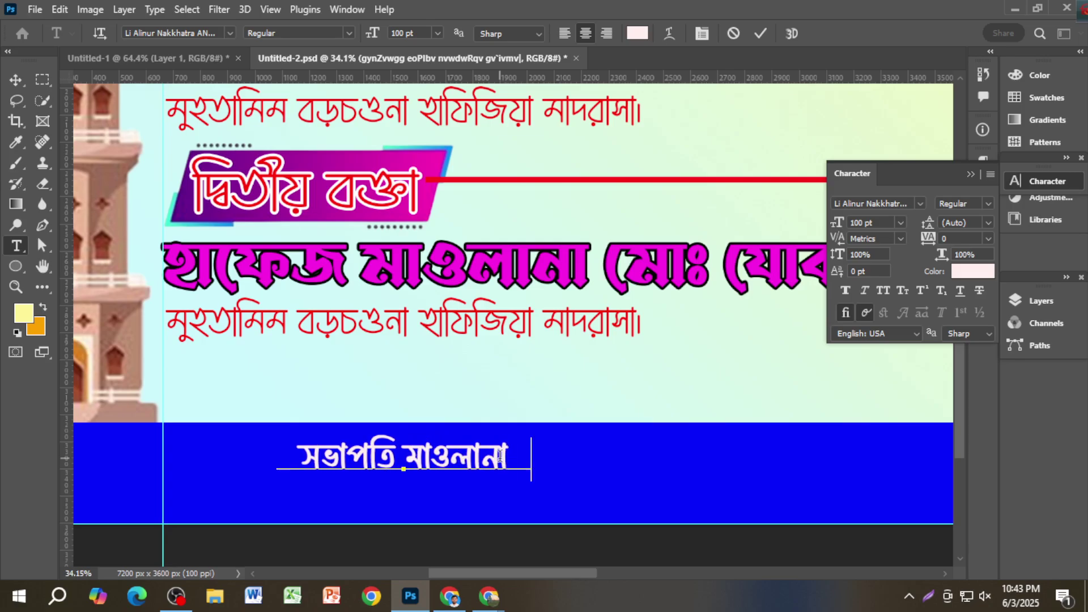
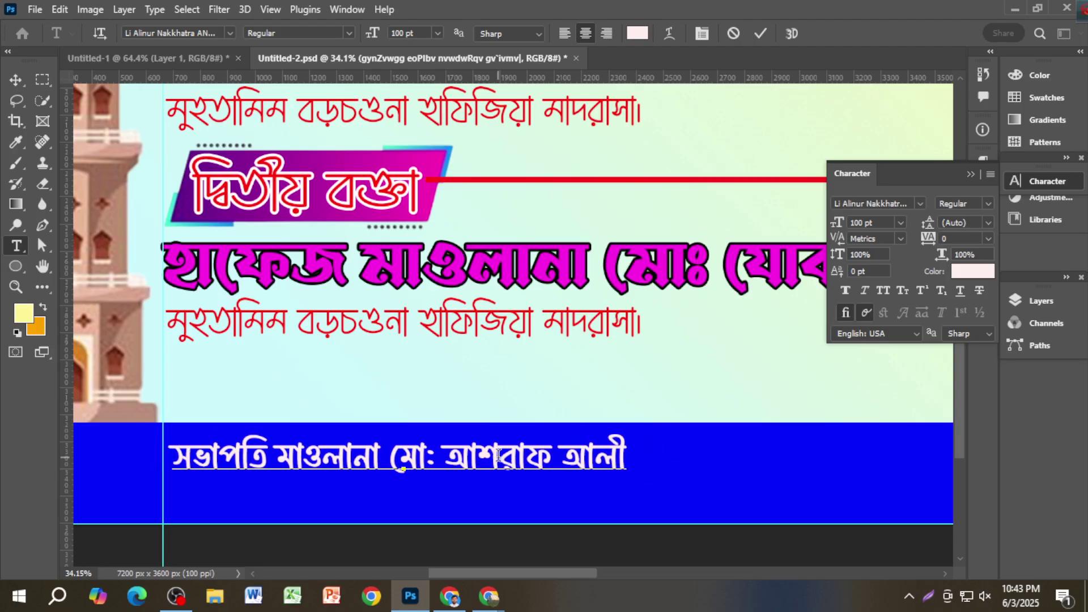
{"action": "type", "text": "।"}
{"action": "scroll", "coordinate": [493, 447], "scroll_direction": "down", "scroll_amount": 1}
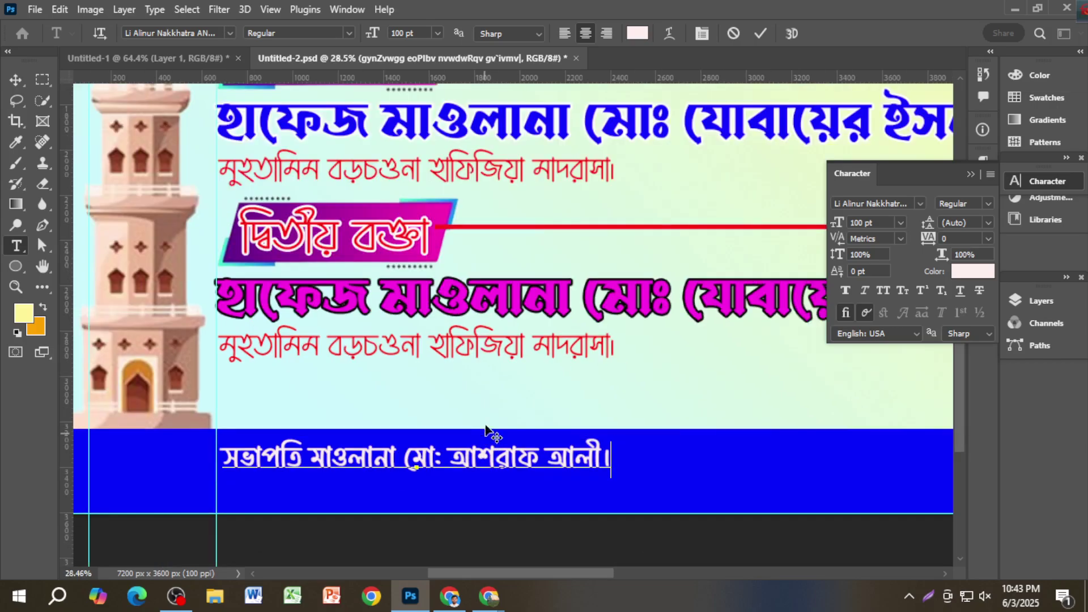
{"action": "left_click", "coordinate": [15, 80]}
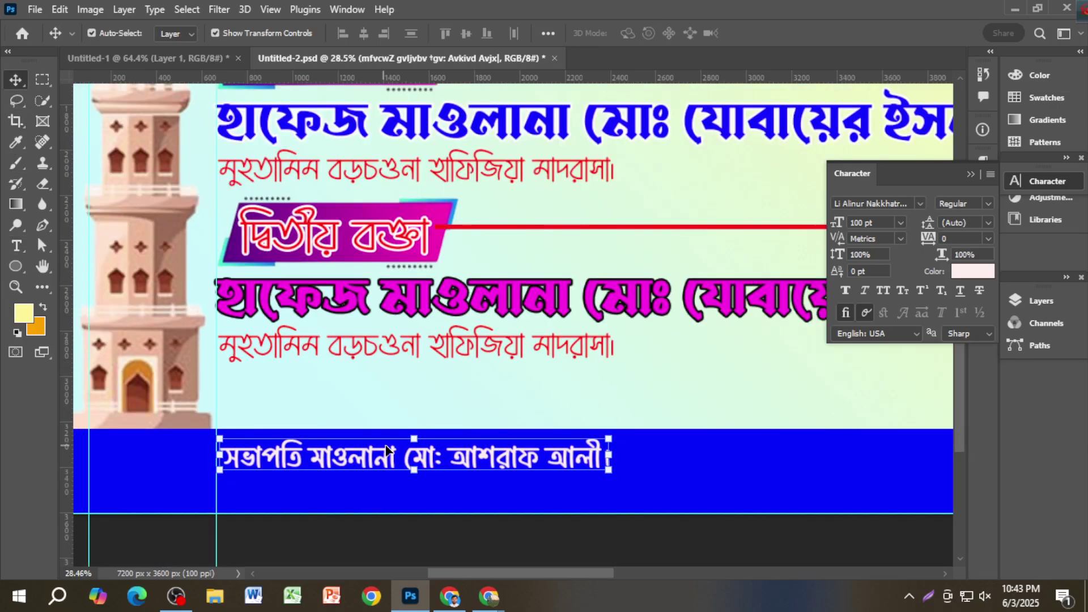
{"action": "scroll", "coordinate": [393, 451], "scroll_direction": "down", "scroll_amount": 1}
{"action": "key", "text": "ctrl"}
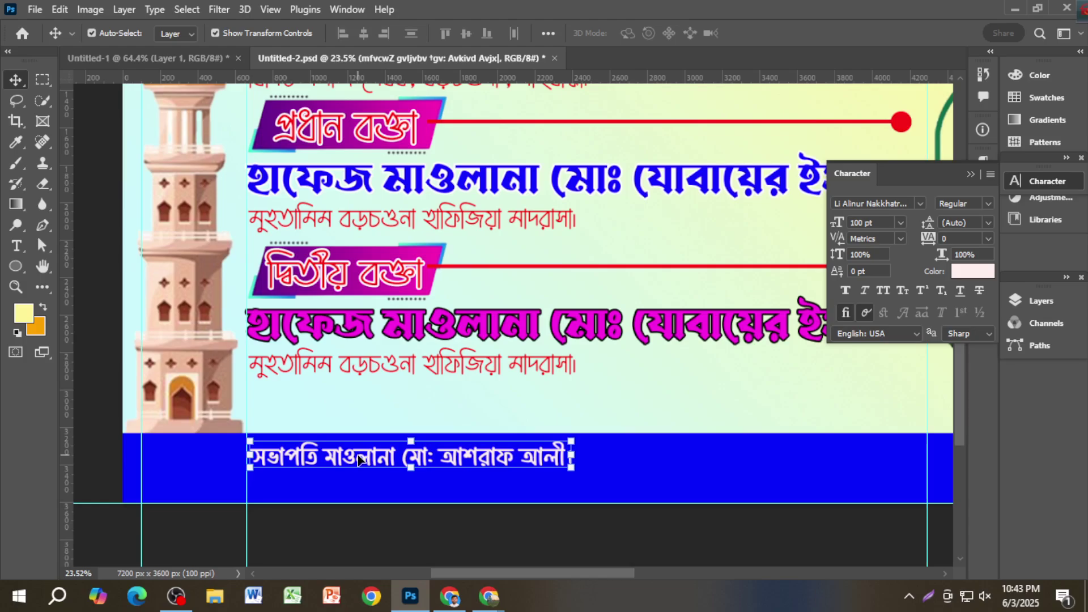
{"action": "left_click_drag", "start_coordinate": [358, 459], "coordinate": [358, 458]}
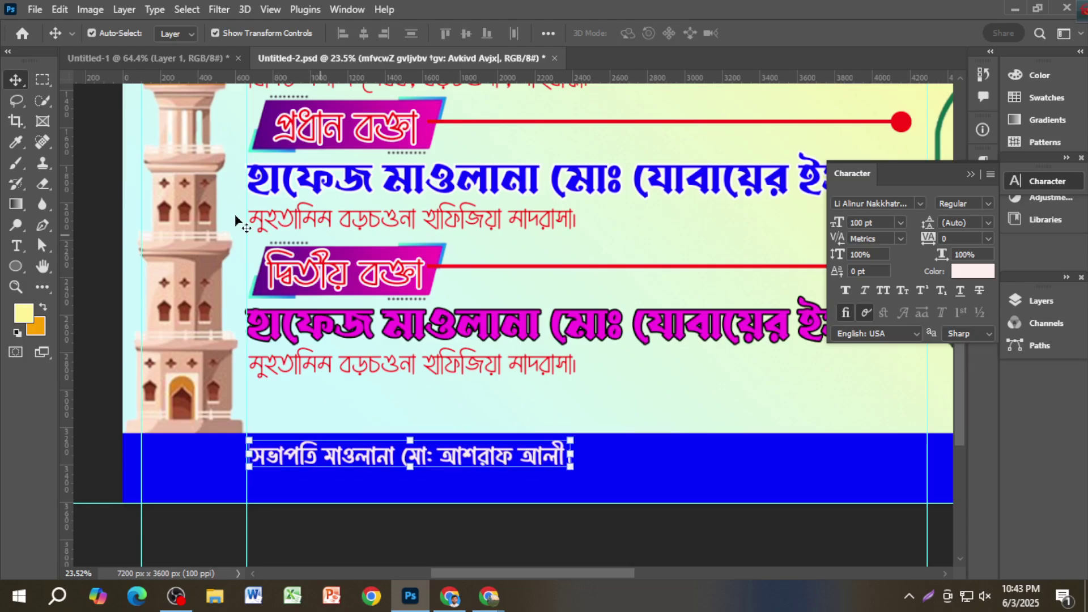
{"action": "left_click", "coordinate": [148, 57]}
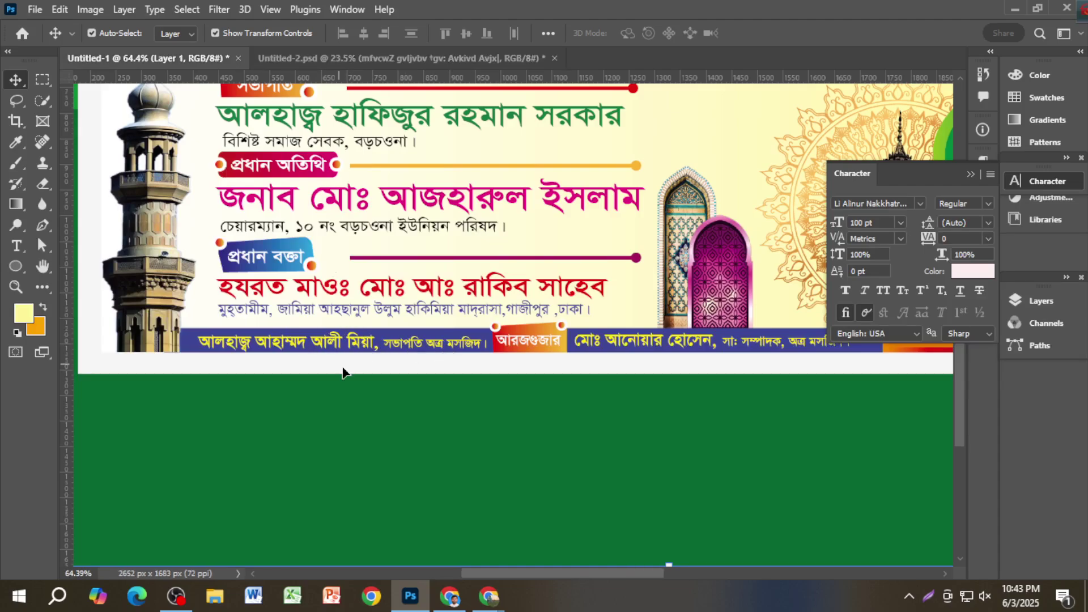
{"action": "scroll", "coordinate": [691, 391], "scroll_direction": "right", "scroll_amount": 5}
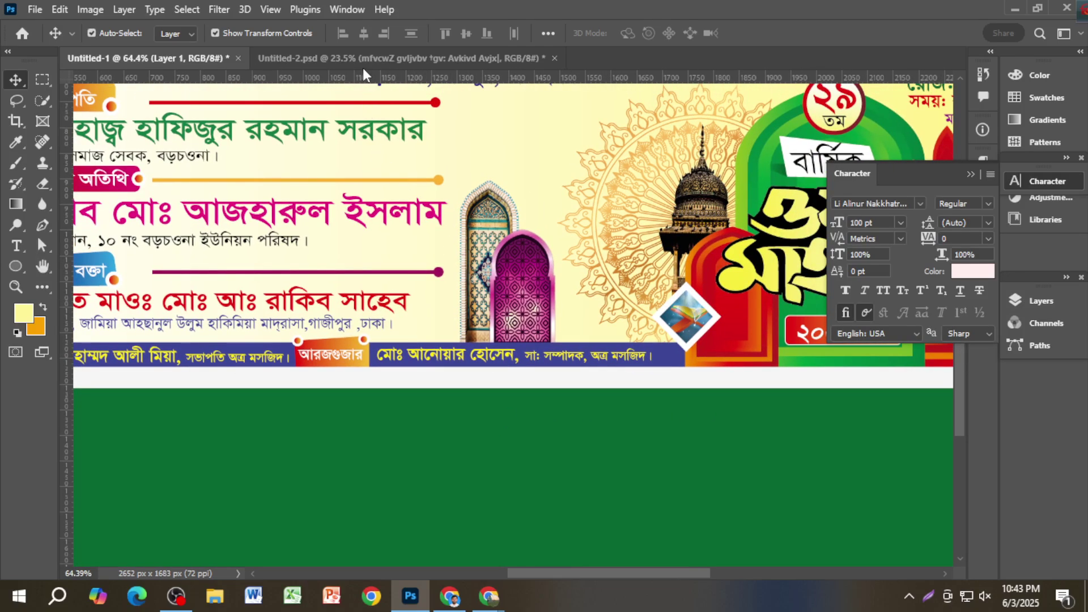
{"action": "left_click", "coordinate": [363, 60]}
{"action": "scroll", "coordinate": [479, 435], "scroll_direction": "down", "scroll_amount": 3}
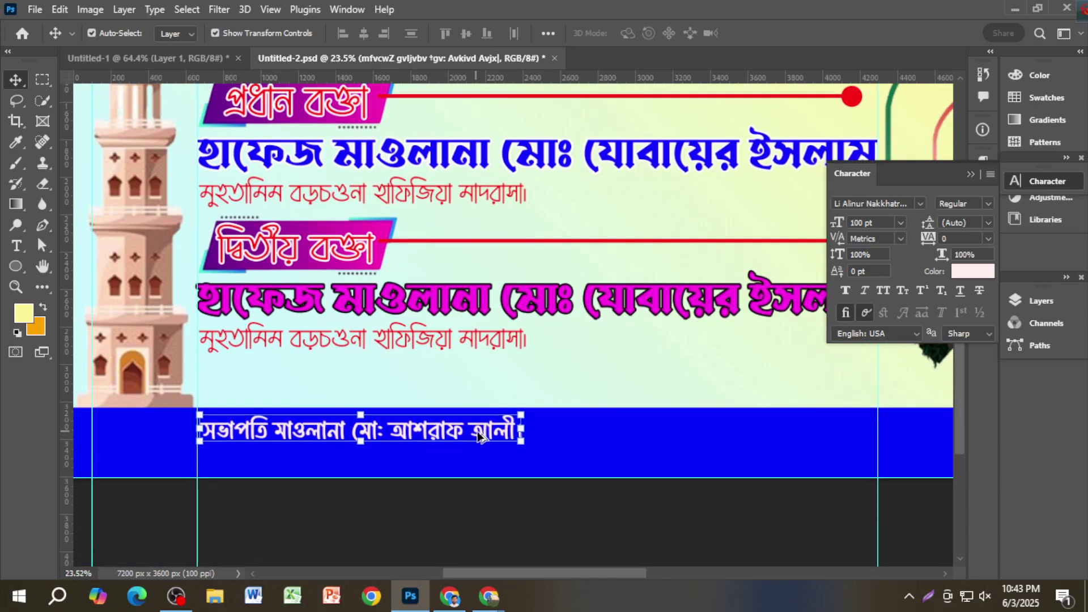
{"action": "scroll", "coordinate": [479, 435], "scroll_direction": "up", "scroll_amount": 2}
Step: Enlarge the footer সভাপতি line to about 132%, shift it right and down, and commit
{"action": "left_click_drag", "start_coordinate": [533, 443], "coordinate": [605, 453]}
{"action": "scroll", "coordinate": [453, 445], "scroll_direction": "down", "scroll_amount": 1}
{"action": "scroll", "coordinate": [454, 445], "scroll_direction": "down", "scroll_amount": 1}
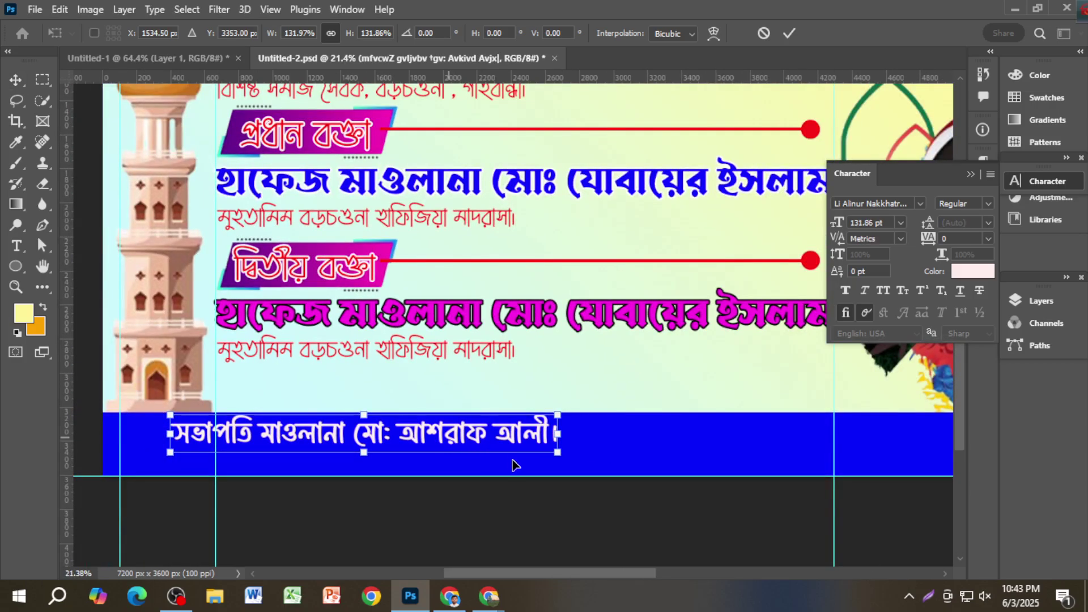
{"action": "left_click_drag", "start_coordinate": [425, 433], "coordinate": [493, 461]}
{"action": "key", "text": "Return"}
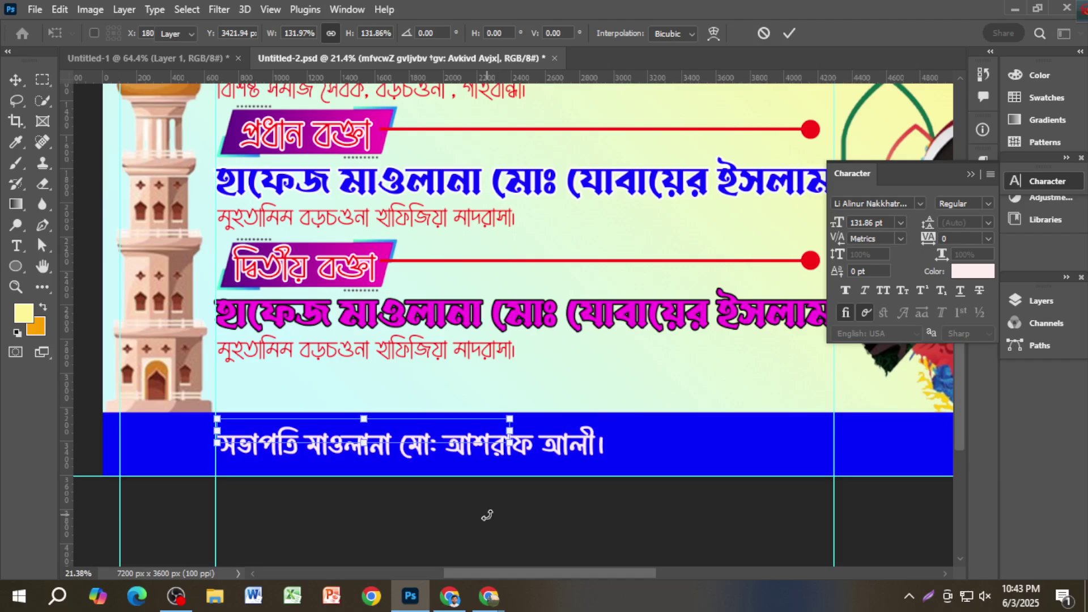
{"action": "left_click", "coordinate": [510, 521]}
{"action": "left_click", "coordinate": [510, 456]}
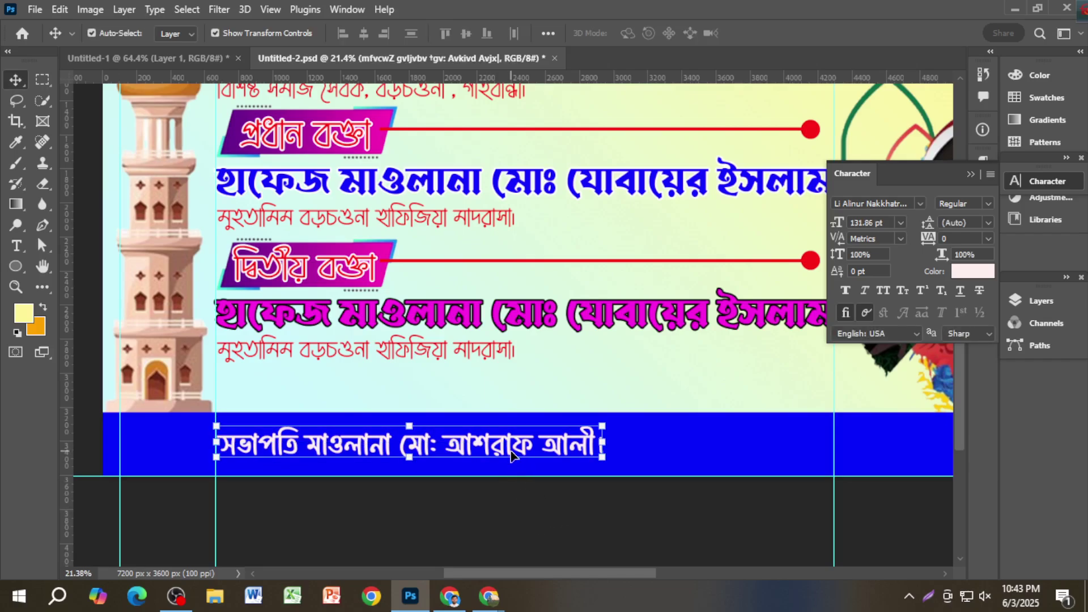
{"action": "left_click", "coordinate": [494, 512]}
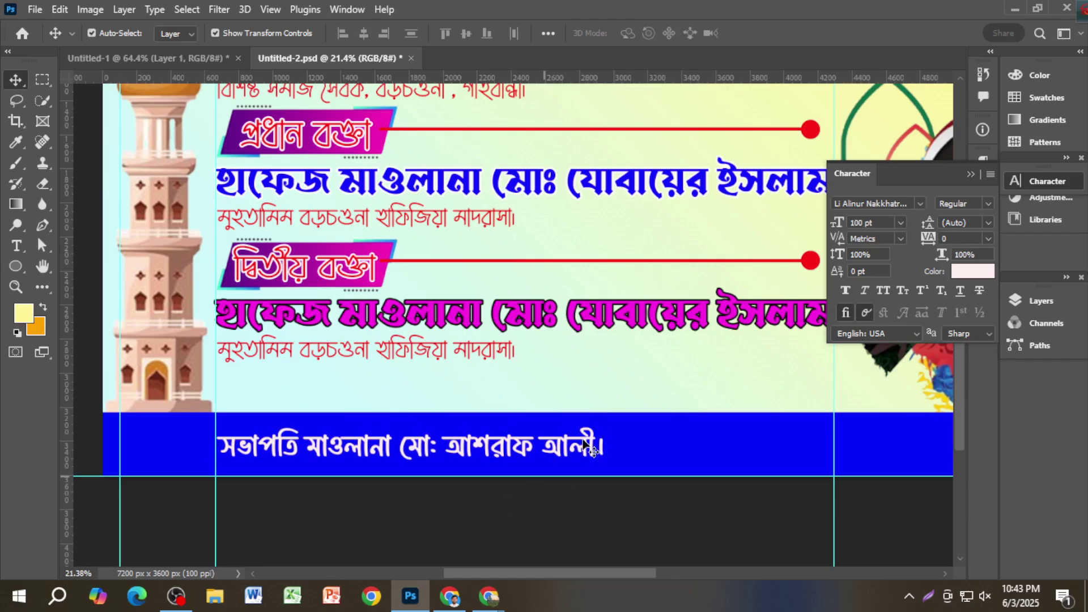
{"action": "scroll", "coordinate": [622, 444], "scroll_direction": "down", "scroll_amount": 1}
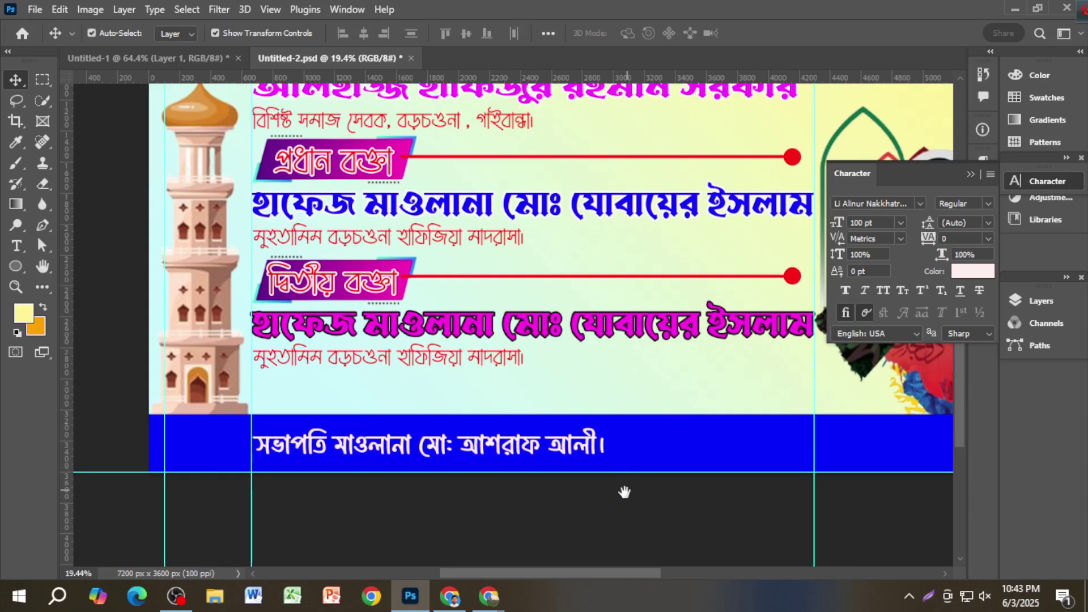
{"action": "left_click_drag", "start_coordinate": [623, 493], "coordinate": [539, 485]}
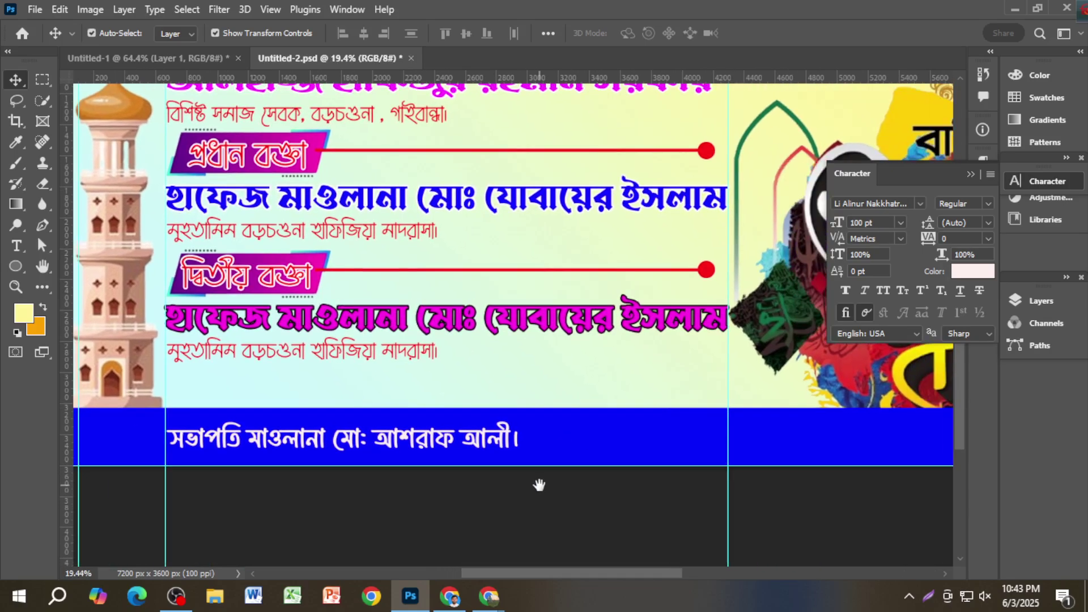
Step: Switch to Chrome's 'shape design' Google Images results and browse them
{"action": "left_click", "coordinate": [462, 597]}
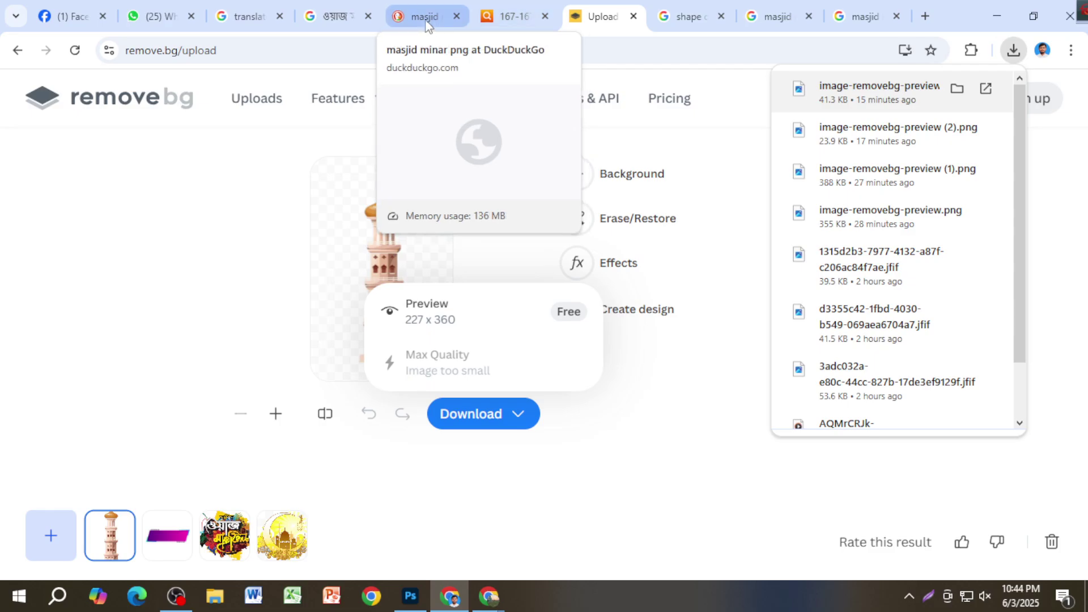
{"action": "left_click", "coordinate": [681, 12]}
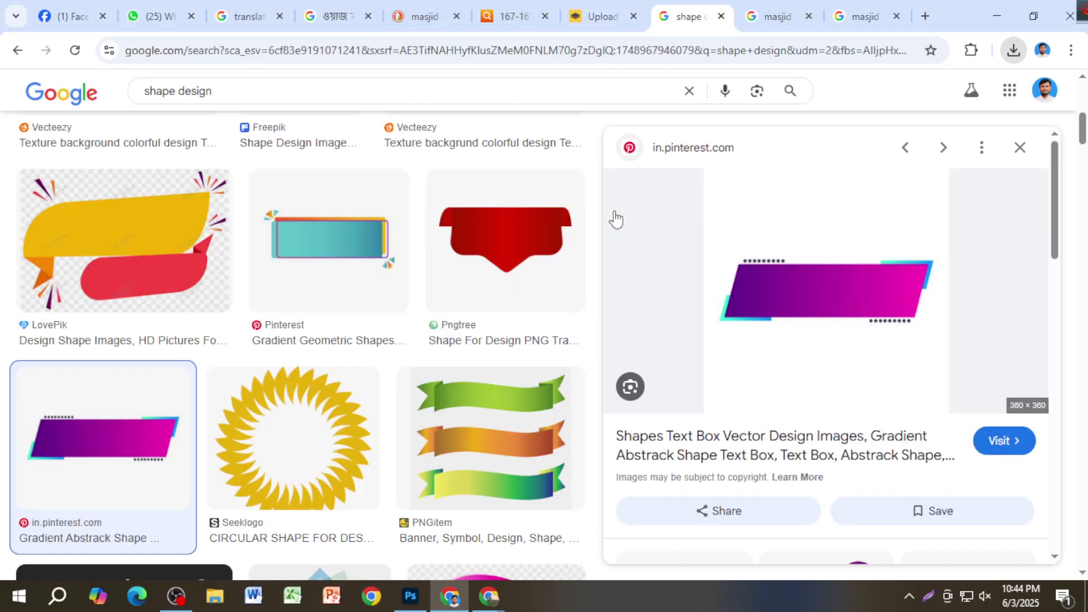
{"action": "scroll", "coordinate": [810, 357], "scroll_direction": "down", "scroll_amount": 8}
{"action": "scroll", "coordinate": [810, 354], "scroll_direction": "up", "scroll_amount": 4}
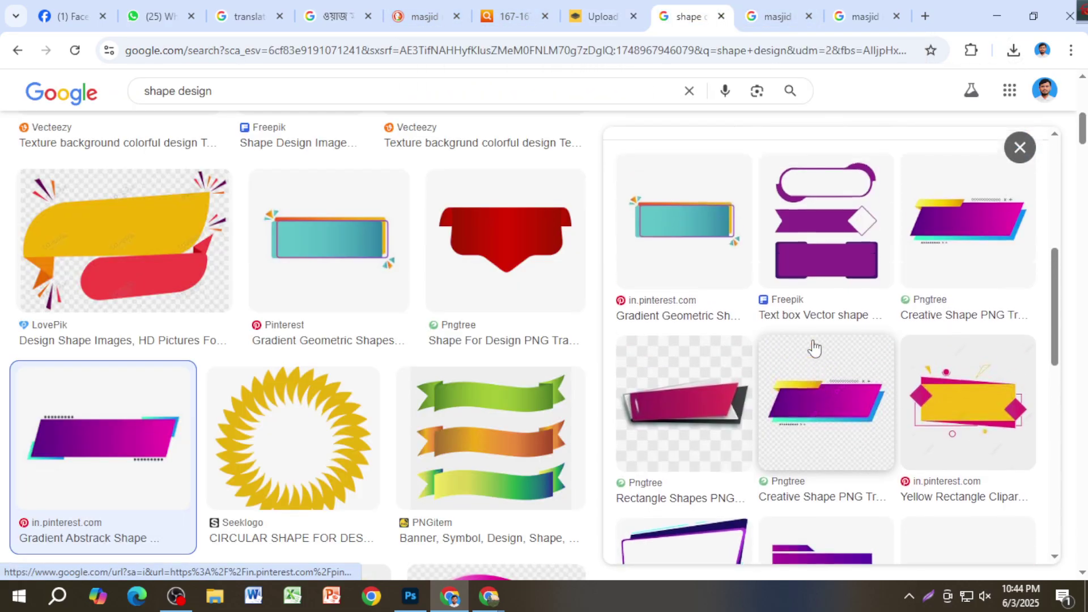
{"action": "scroll", "coordinate": [867, 397], "scroll_direction": "down", "scroll_amount": 4}
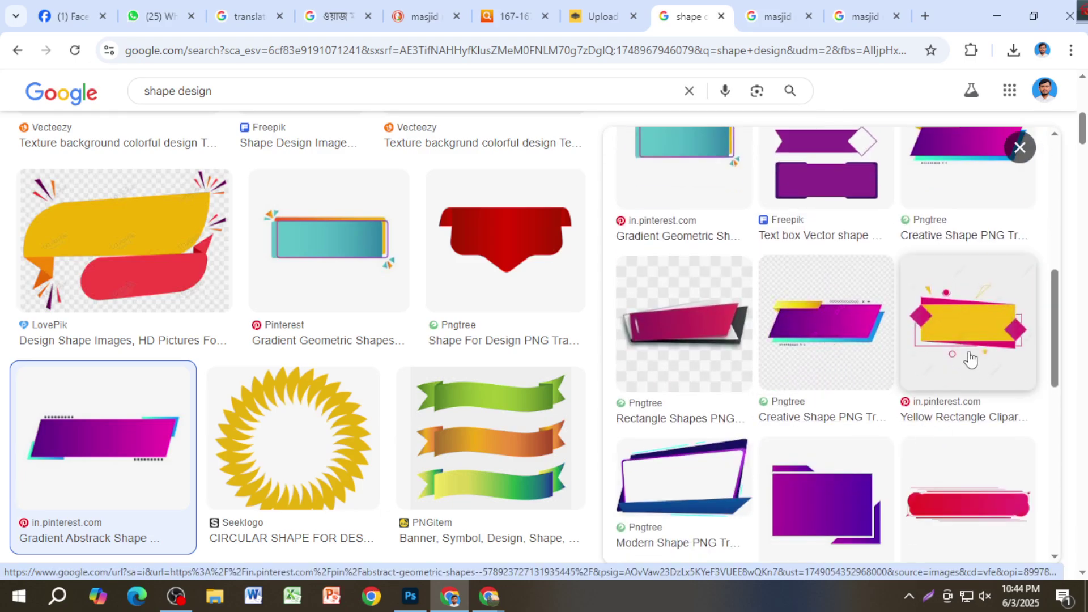
{"action": "scroll", "coordinate": [970, 358], "scroll_direction": "down", "scroll_amount": 4}
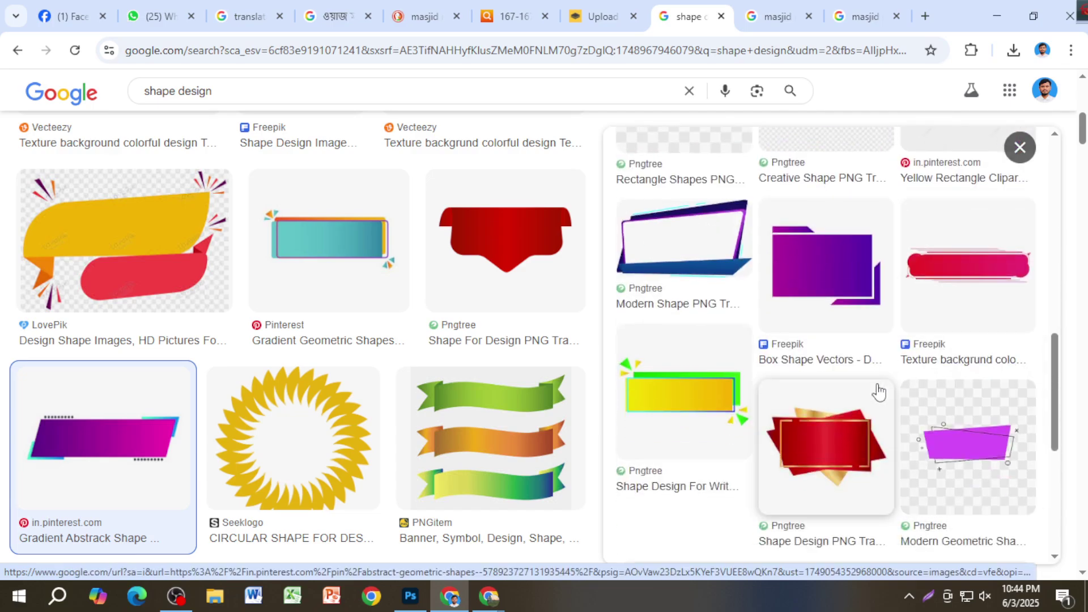
{"action": "scroll", "coordinate": [832, 410], "scroll_direction": "down", "scroll_amount": 5}
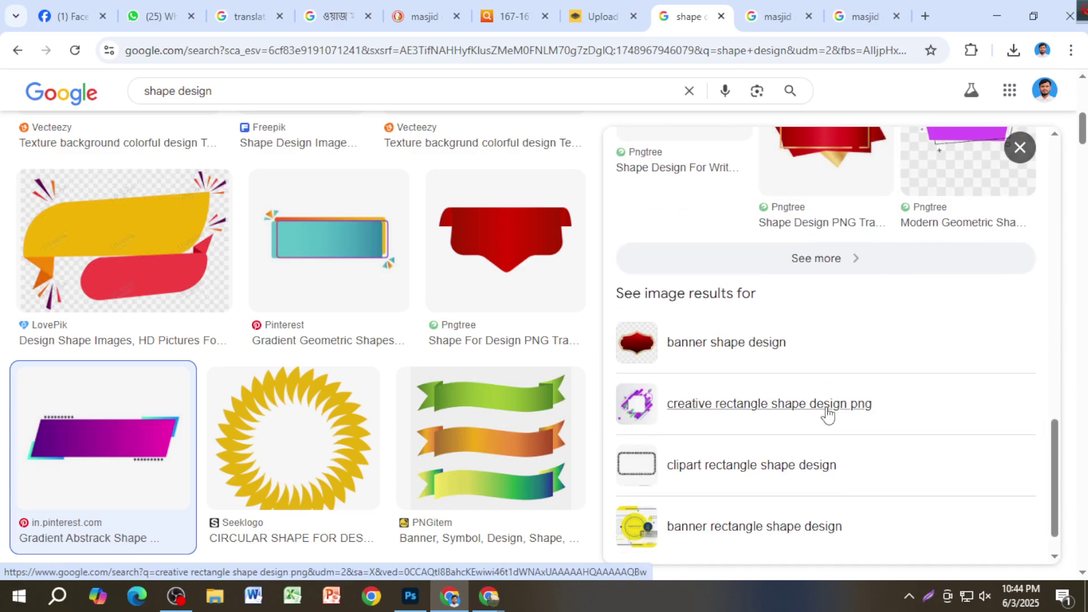
Step: Expand the related shape images and preview the red-and-gold Pngtree banner shape
{"action": "left_click", "coordinate": [815, 266]}
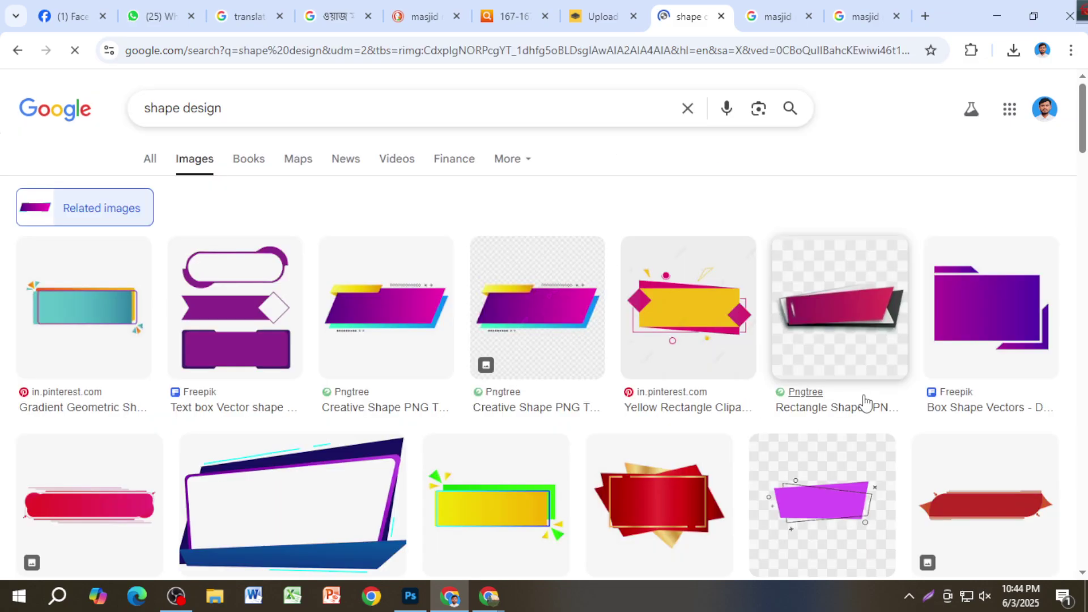
{"action": "scroll", "coordinate": [833, 453], "scroll_direction": "down", "scroll_amount": 5}
{"action": "scroll", "coordinate": [745, 419], "scroll_direction": "down", "scroll_amount": 4}
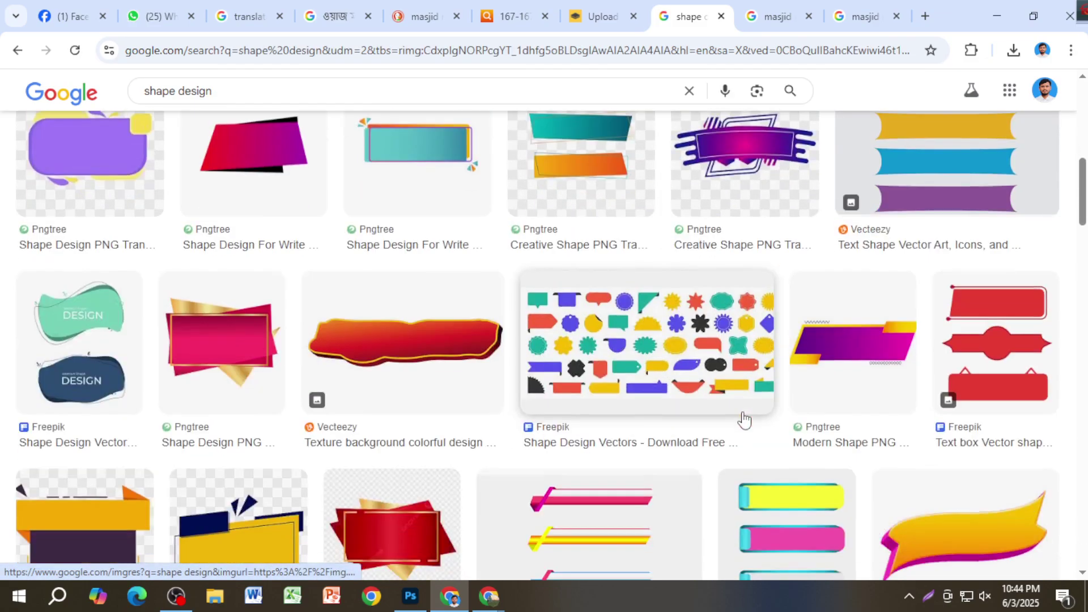
{"action": "scroll", "coordinate": [737, 420], "scroll_direction": "down", "scroll_amount": 5}
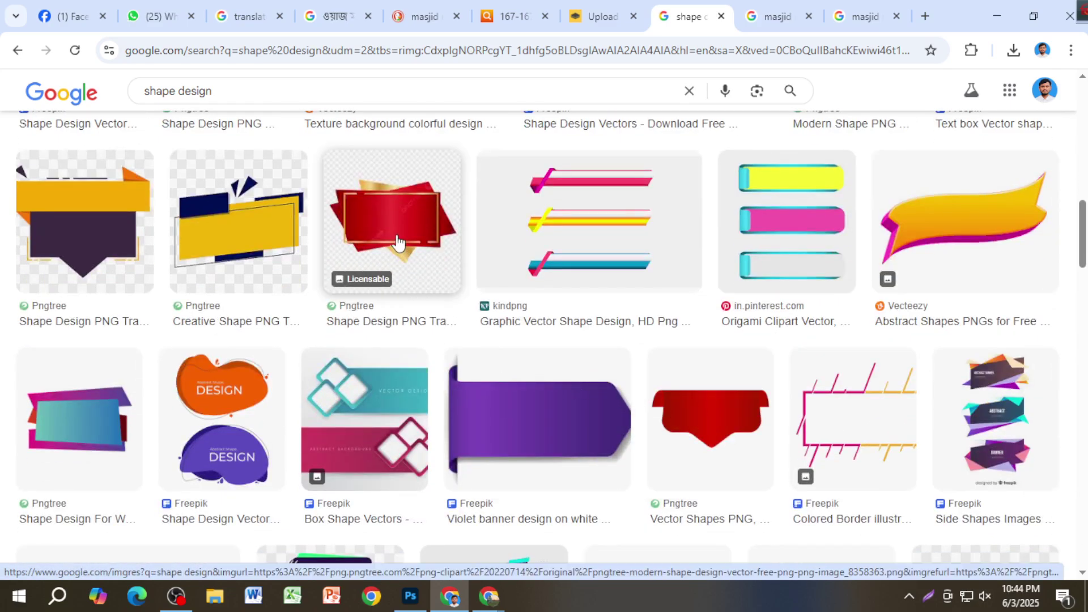
{"action": "scroll", "coordinate": [565, 339], "scroll_direction": "down", "scroll_amount": 6}
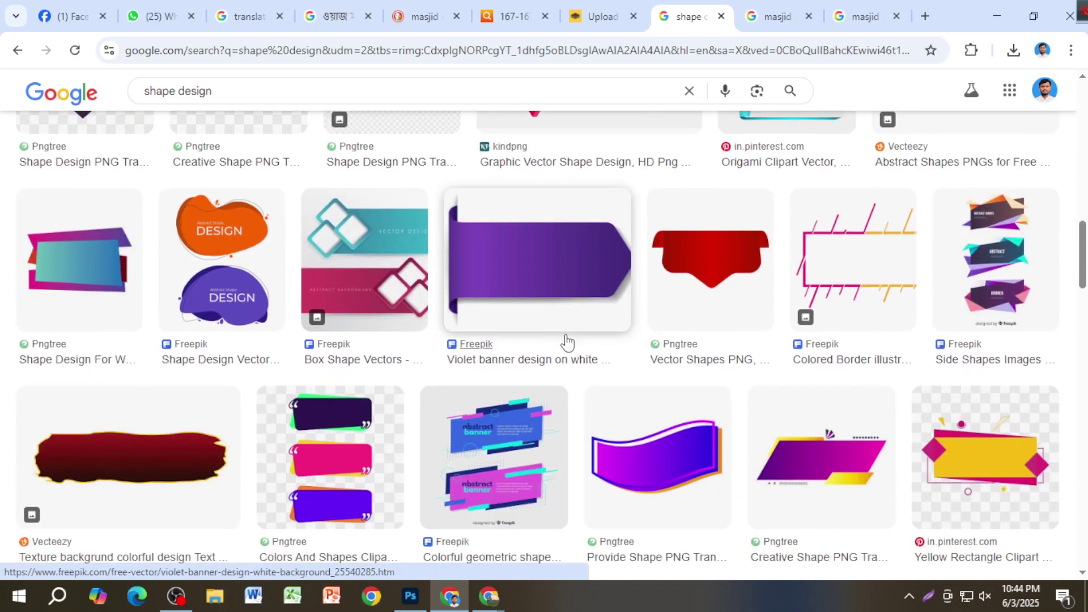
{"action": "scroll", "coordinate": [568, 342], "scroll_direction": "down", "scroll_amount": 5}
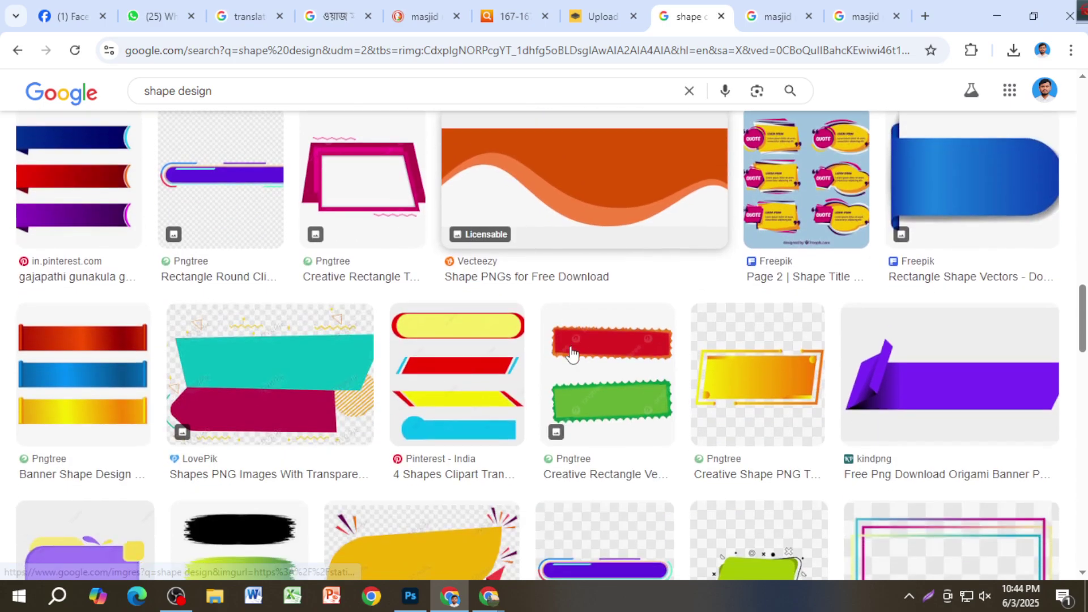
{"action": "scroll", "coordinate": [571, 352], "scroll_direction": "down", "scroll_amount": 5}
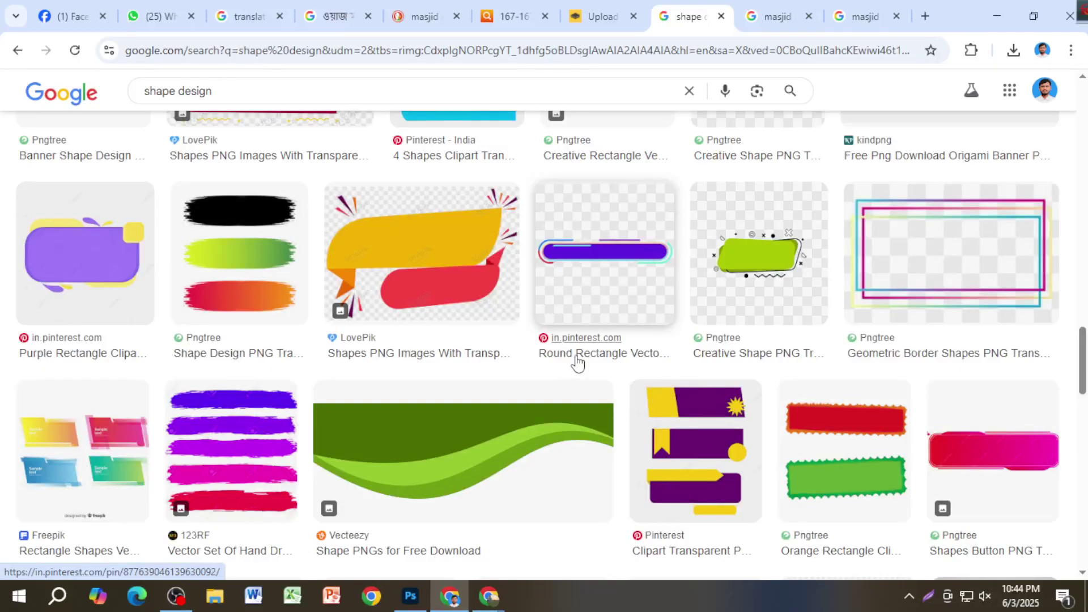
{"action": "scroll", "coordinate": [577, 363], "scroll_direction": "down", "scroll_amount": 5}
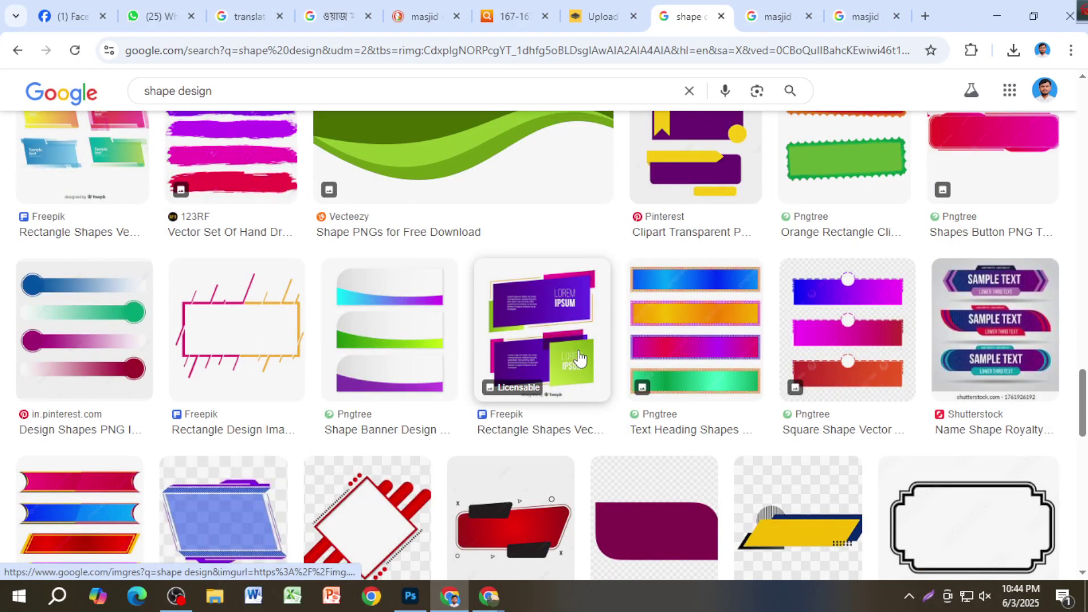
{"action": "scroll", "coordinate": [578, 358], "scroll_direction": "down", "scroll_amount": 5}
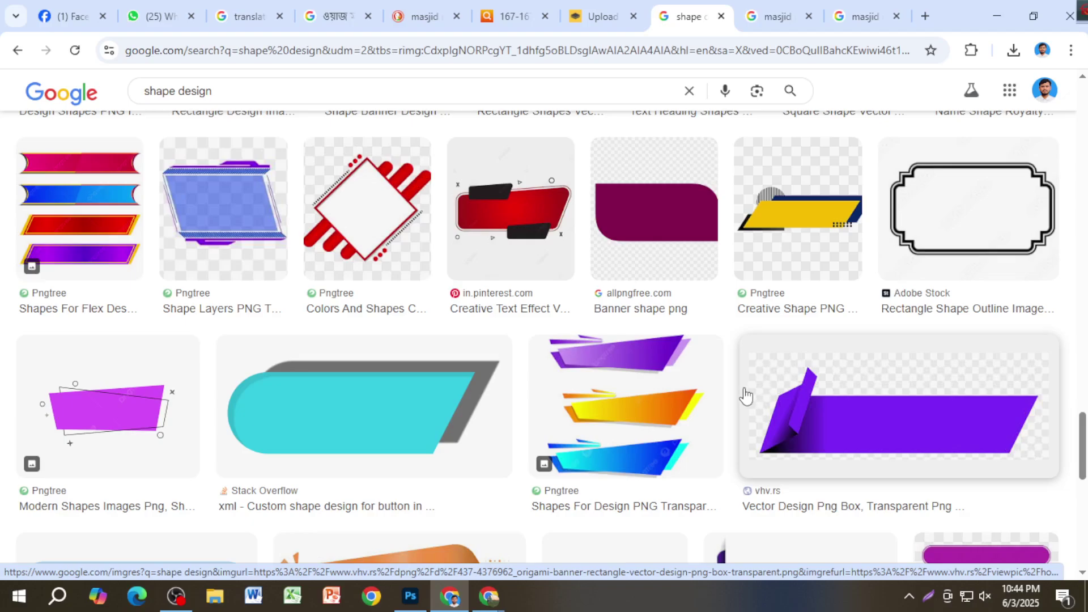
{"action": "scroll", "coordinate": [742, 396], "scroll_direction": "down", "scroll_amount": 3}
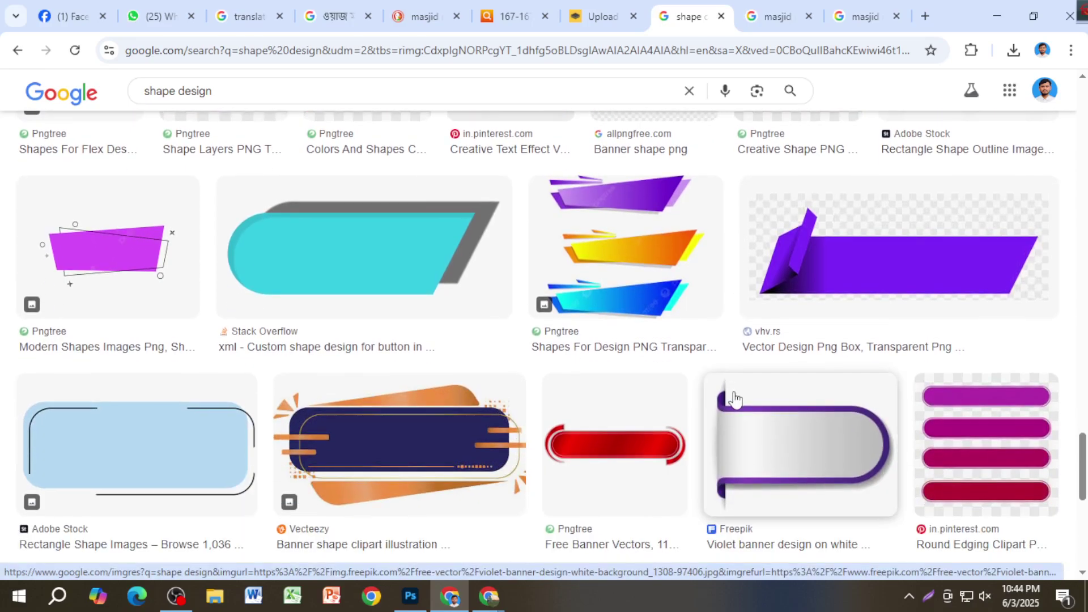
{"action": "scroll", "coordinate": [738, 398], "scroll_direction": "up", "scroll_amount": 20}
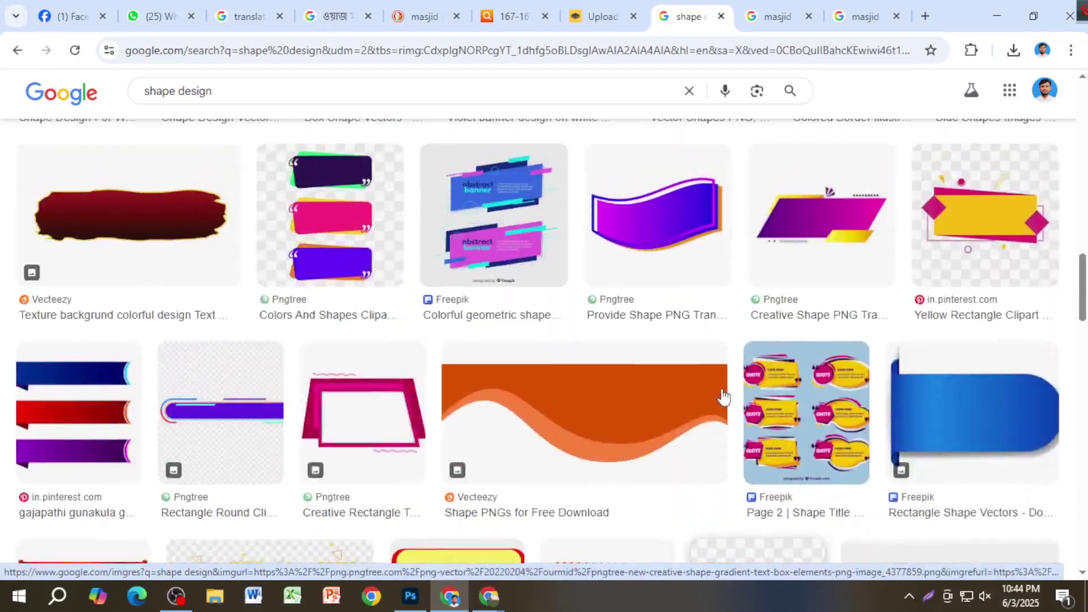
{"action": "scroll", "coordinate": [728, 379], "scroll_direction": "up", "scroll_amount": 7}
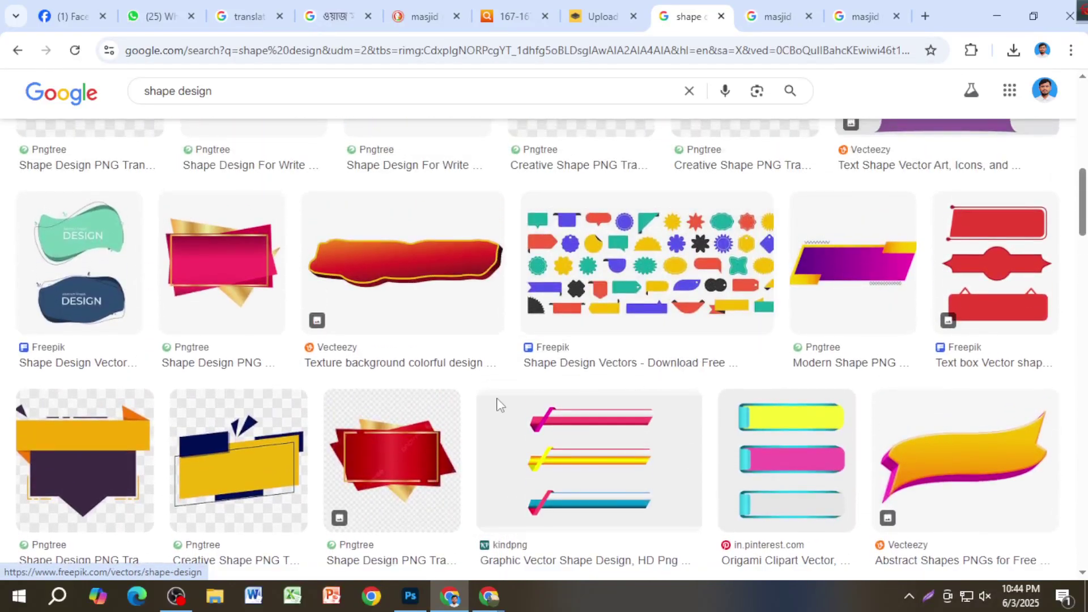
{"action": "left_click", "coordinate": [411, 463]}
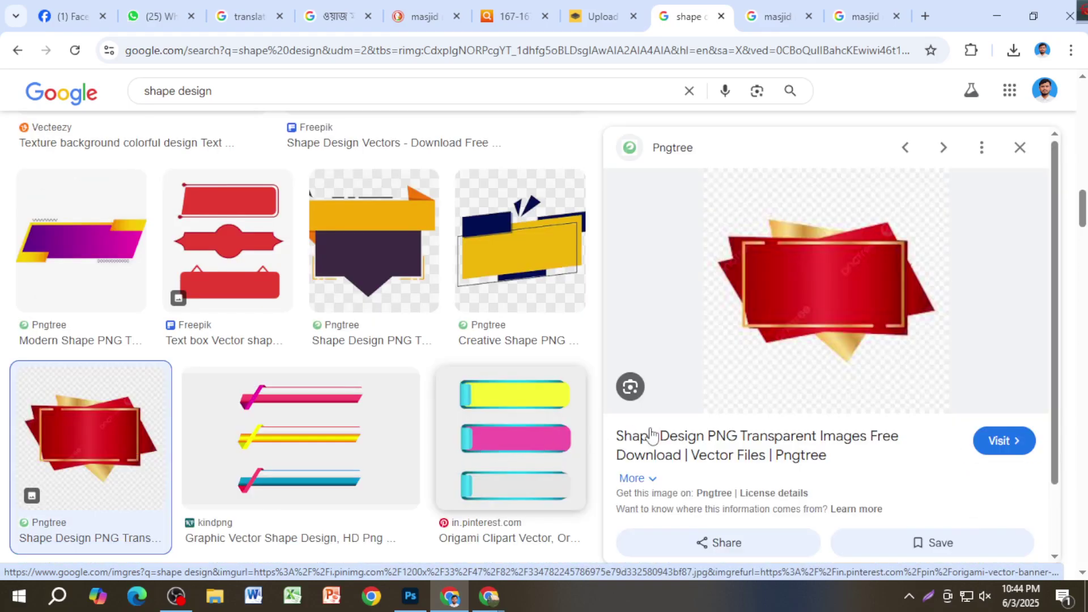
Step: Save the red-and-gold shape image as a PNG to the Downloads folder
{"action": "right_click", "coordinate": [812, 296]}
{"action": "left_click", "coordinate": [872, 458]}
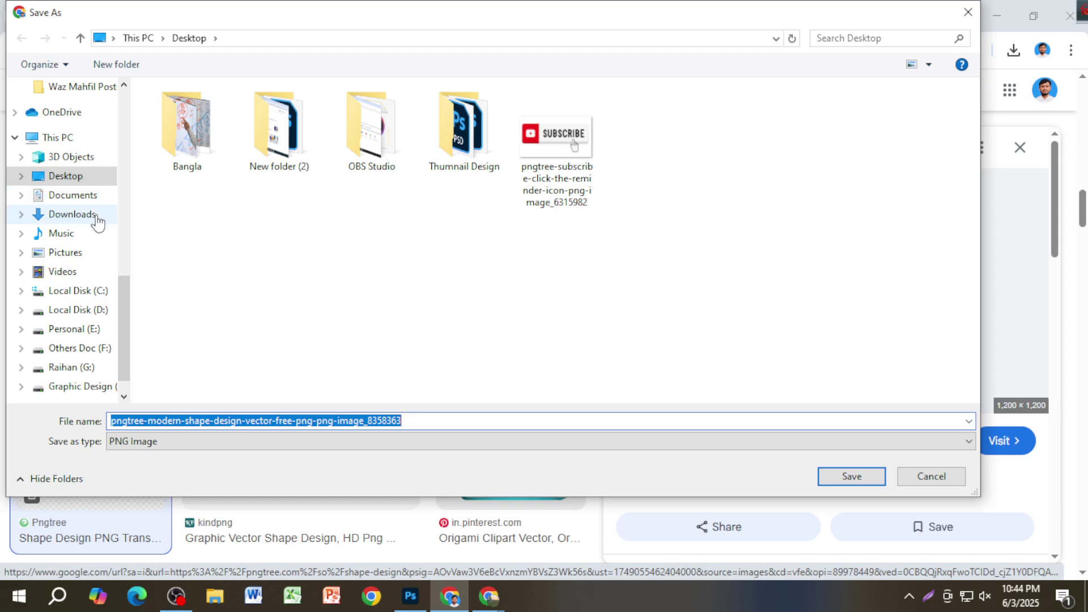
{"action": "left_click", "coordinate": [97, 218]}
{"action": "left_click", "coordinate": [852, 474]}
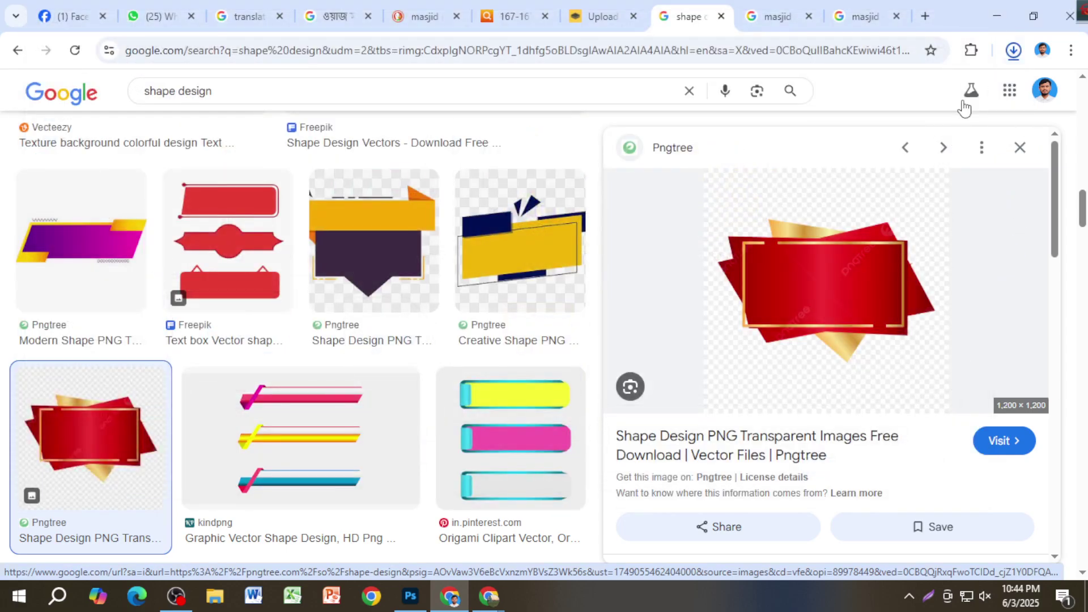
Step: Drag the downloaded shape onto the banner, cancel its placement, and return to Chrome's preview
{"action": "left_click_drag", "start_coordinate": [890, 99], "coordinate": [603, 445]}
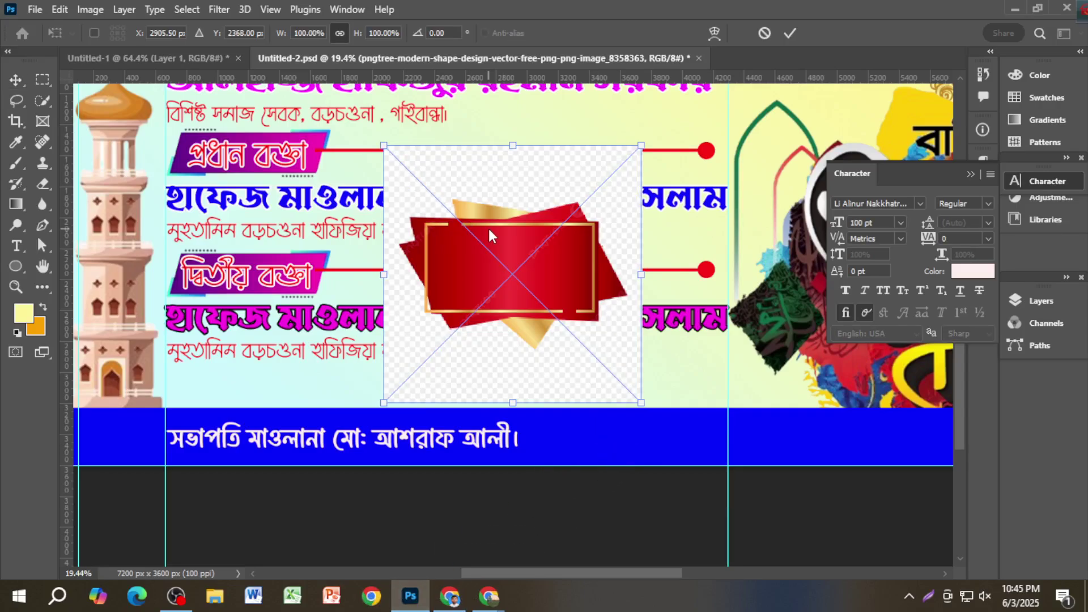
{"action": "left_click", "coordinate": [766, 32]}
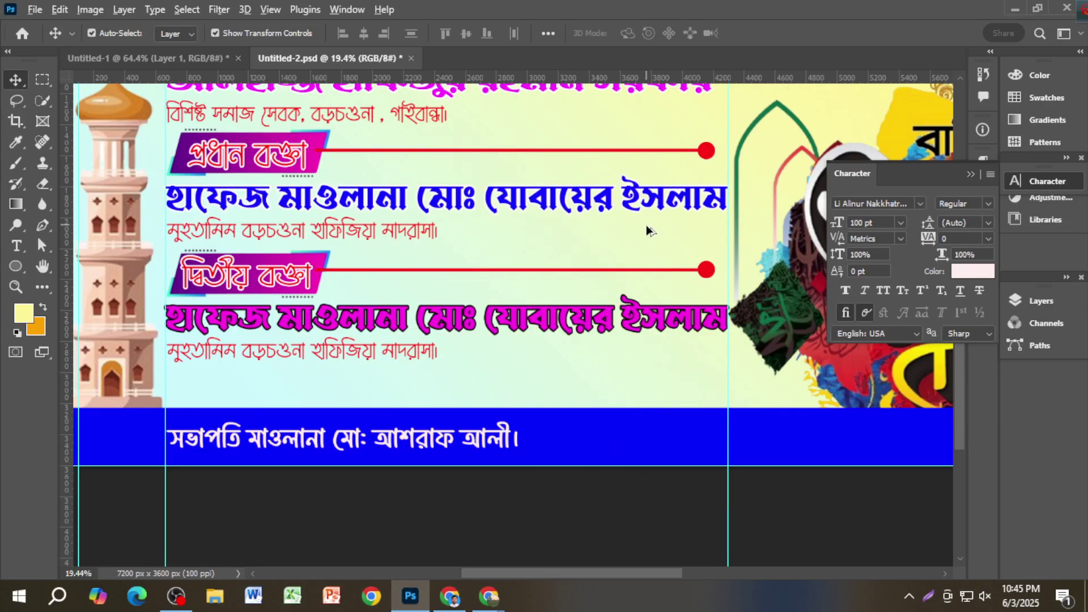
{"action": "key", "text": "alt+Tab"}
{"action": "right_click", "coordinate": [771, 213]}
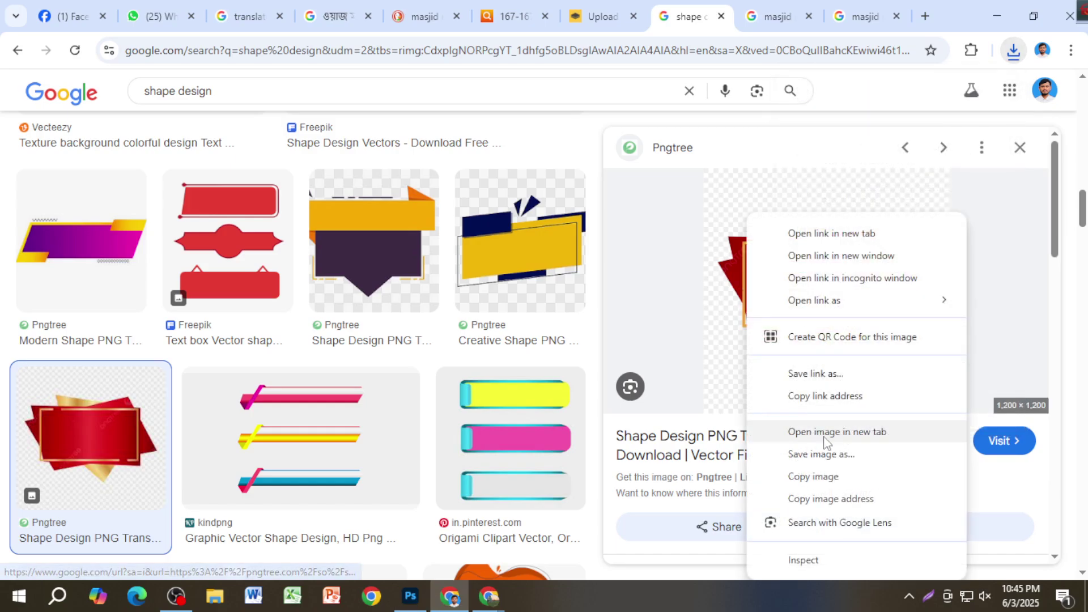
Step: Copy the red-and-gold shape image and paste it into remove.bg for background removal
{"action": "left_click", "coordinate": [814, 476]}
{"action": "left_click", "coordinate": [602, 16]}
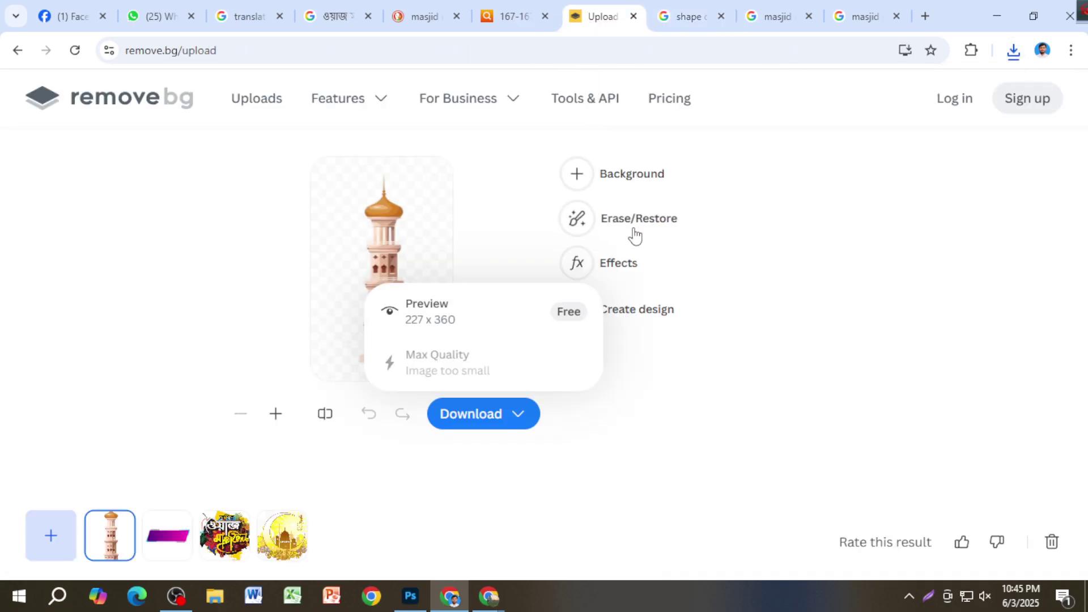
{"action": "key", "text": "ctrl+v"}
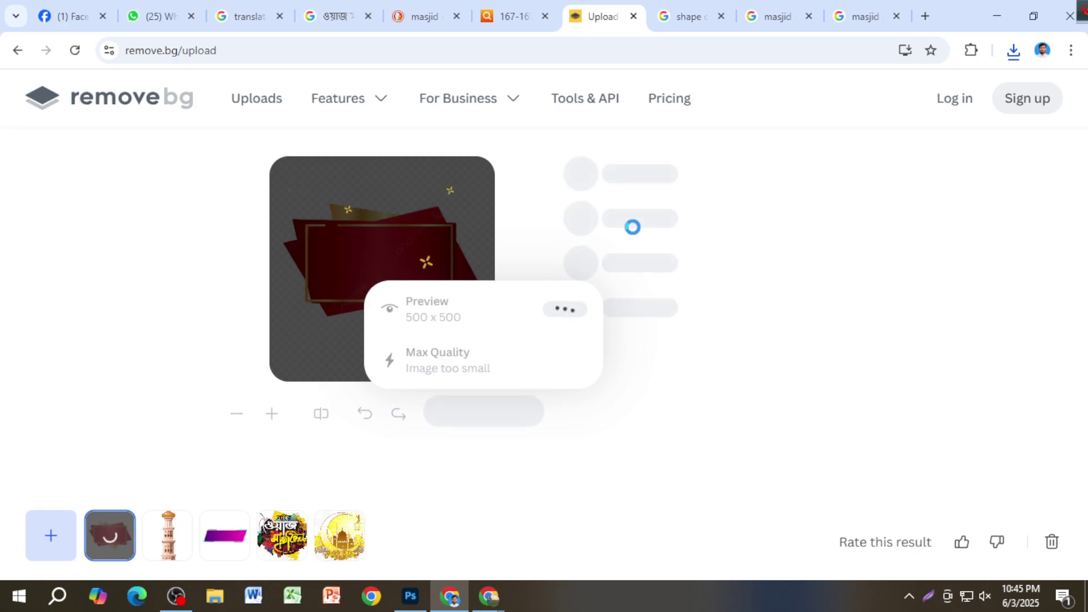
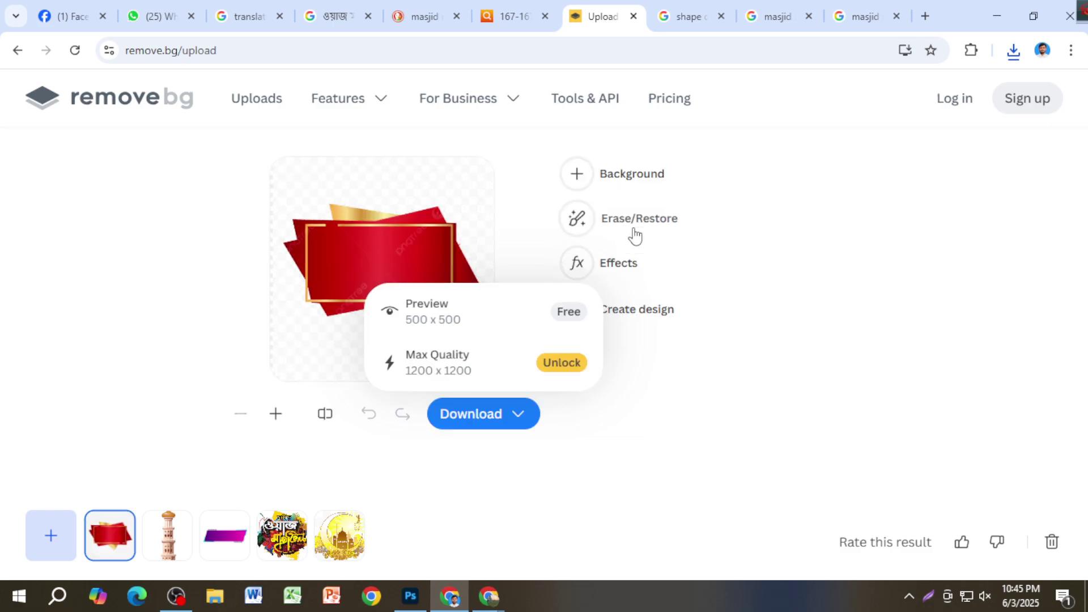
Step: Download the free cut-out badge preview from remove.bg and drag it onto the Photoshop banner
{"action": "left_click", "coordinate": [480, 315]}
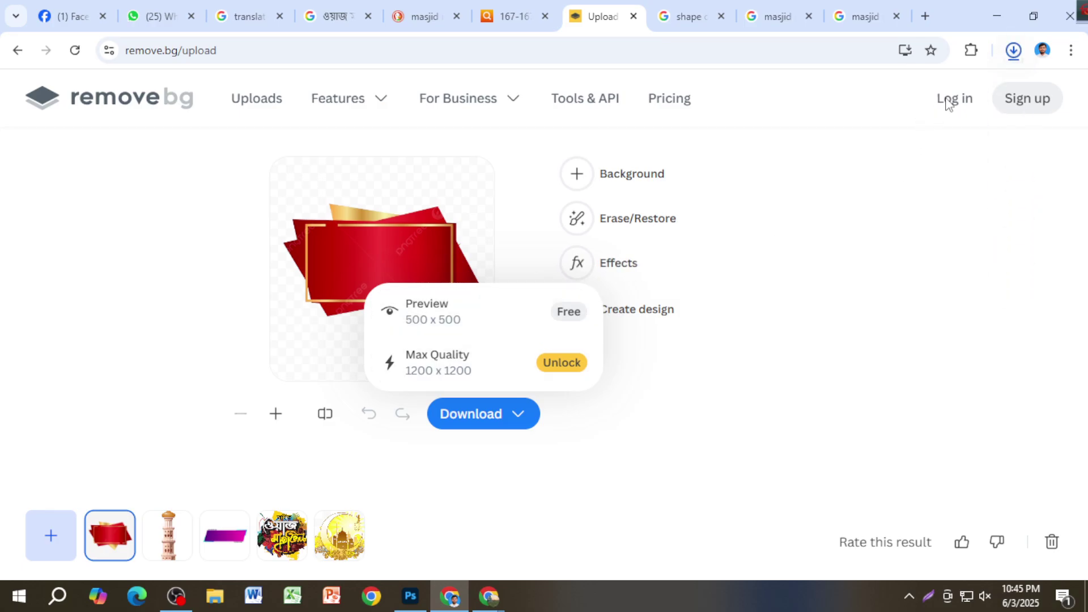
{"action": "left_click_drag", "start_coordinate": [905, 105], "coordinate": [611, 451]}
Step: Confirm the badge placement, shrink it slightly and tilt it at an angle
{"action": "scroll", "coordinate": [611, 451], "scroll_direction": "up", "scroll_amount": 2}
{"action": "key", "text": "Return"}
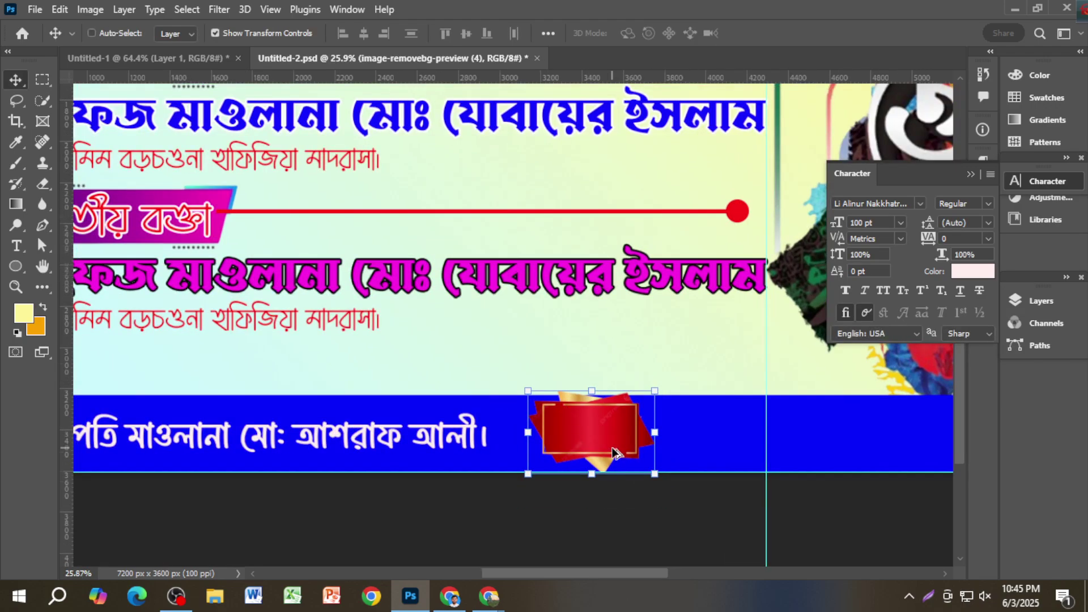
{"action": "scroll", "coordinate": [613, 454], "scroll_direction": "up", "scroll_amount": 2}
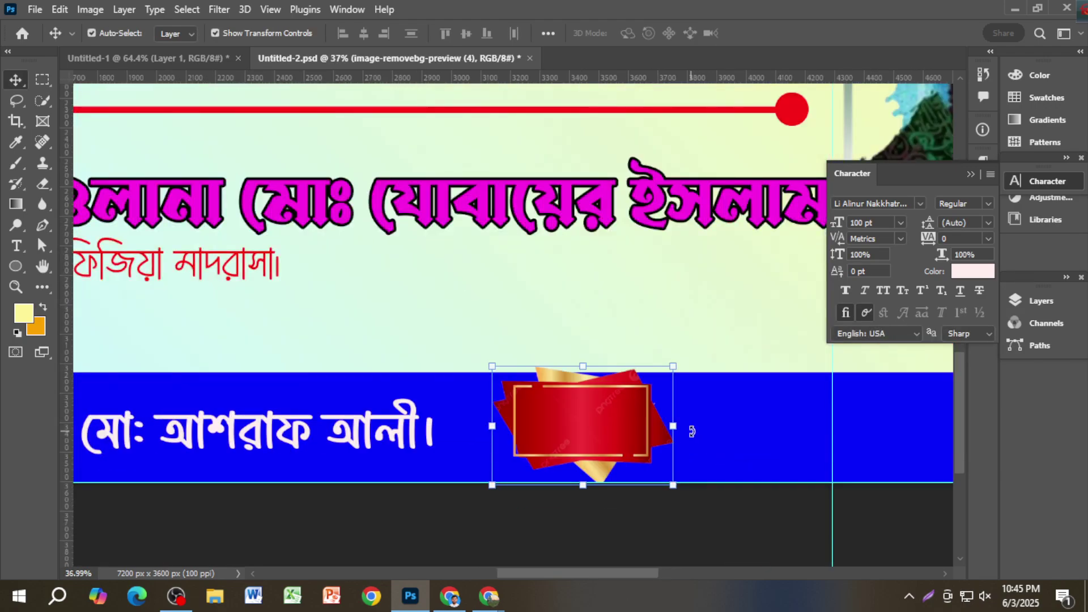
{"action": "left_click_drag", "start_coordinate": [689, 427], "coordinate": [694, 409]}
{"action": "key", "text": "Return"}
{"action": "left_click_drag", "start_coordinate": [697, 317], "coordinate": [644, 289]}
{"action": "key", "text": "Return"}
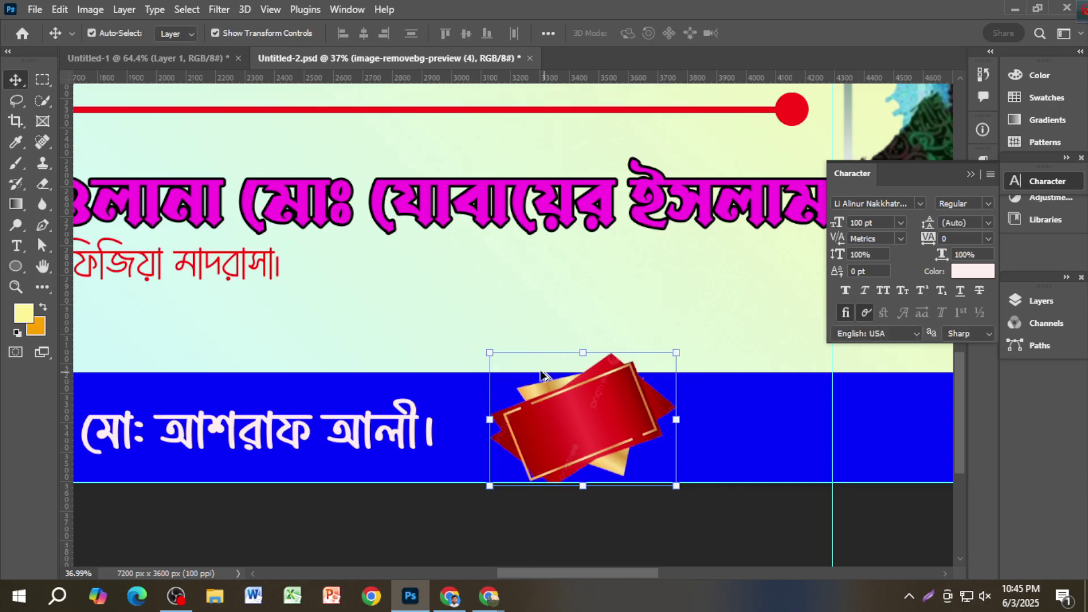
Step: Try rescaling the badge to about 69% and tilting it to -40°, then cancel the transform
{"action": "key", "text": "ctrl+t"}
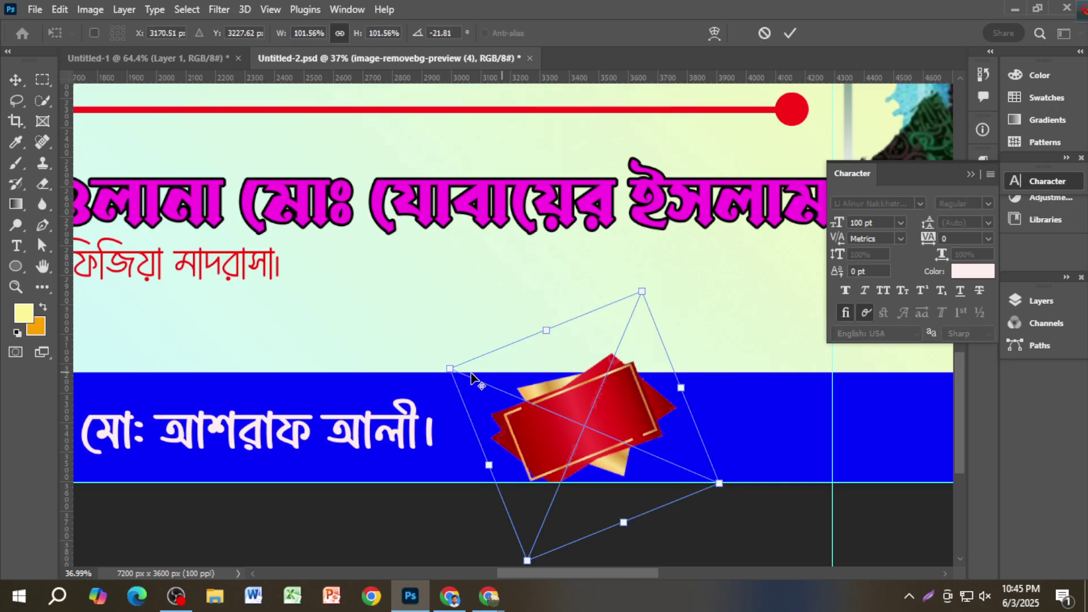
{"action": "left_click_drag", "start_coordinate": [451, 371], "coordinate": [474, 384]}
{"action": "left_click_drag", "start_coordinate": [539, 415], "coordinate": [539, 451]}
{"action": "mouse_move", "coordinate": [606, 418]}
{"action": "left_mouse_down"}
{"action": "mouse_move", "coordinate": [647, 405]}
{"action": "mouse_move", "coordinate": [596, 410]}
{"action": "left_mouse_up"}
{"action": "left_click_drag", "start_coordinate": [617, 298], "coordinate": [594, 284]}
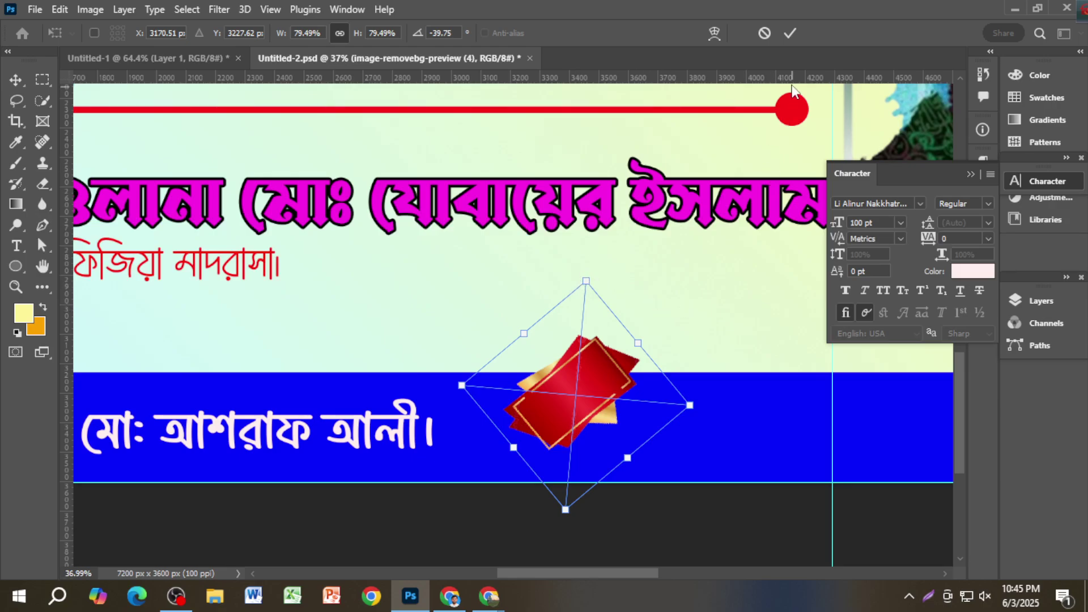
{"action": "left_click", "coordinate": [764, 34]}
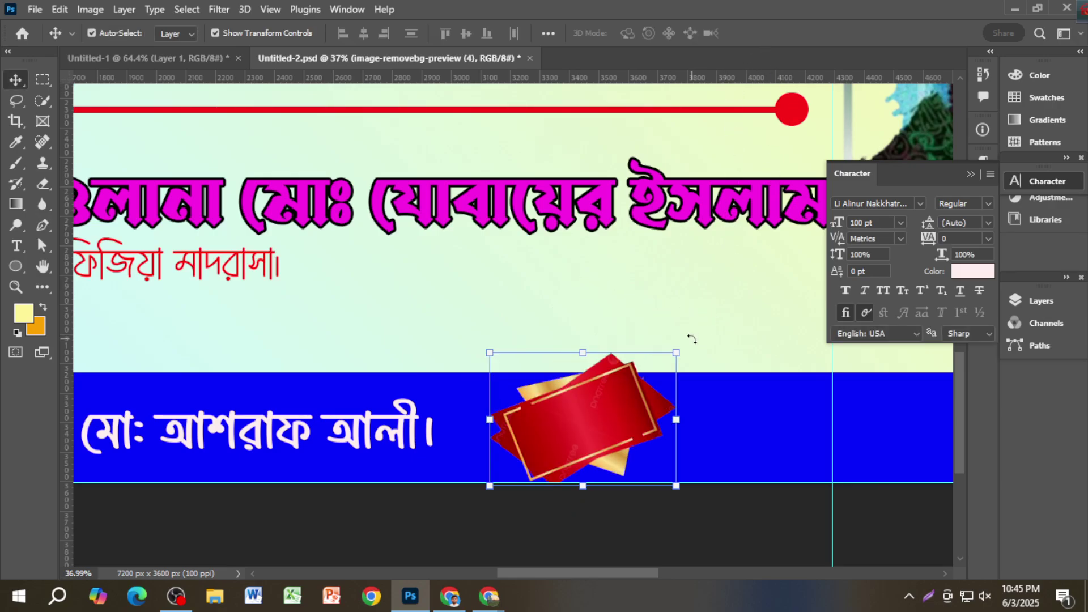
Step: Rotate the badge to about 8°, scale it to 80% and move it down into the blue strip
{"action": "left_click_drag", "start_coordinate": [691, 339], "coordinate": [725, 389]}
{"action": "key", "text": "Return"}
{"action": "mouse_move", "coordinate": [617, 413]}
{"action": "left_mouse_down"}
{"action": "mouse_move", "coordinate": [618, 428]}
{"action": "mouse_move", "coordinate": [618, 414]}
{"action": "left_mouse_up"}
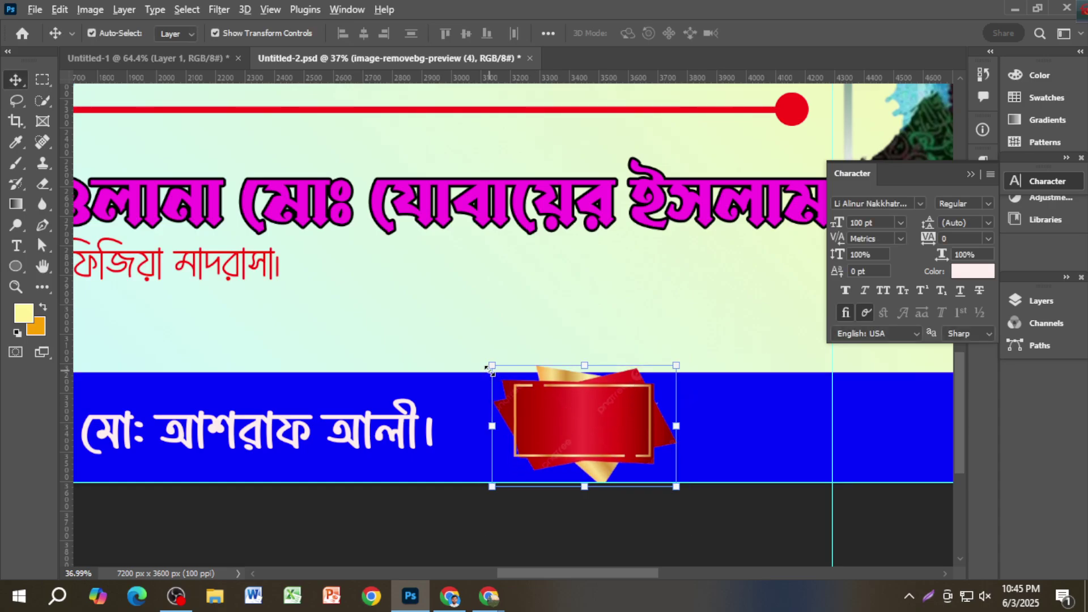
{"action": "left_click_drag", "start_coordinate": [493, 374], "coordinate": [494, 340]}
{"action": "left_click_drag", "start_coordinate": [548, 404], "coordinate": [552, 417]}
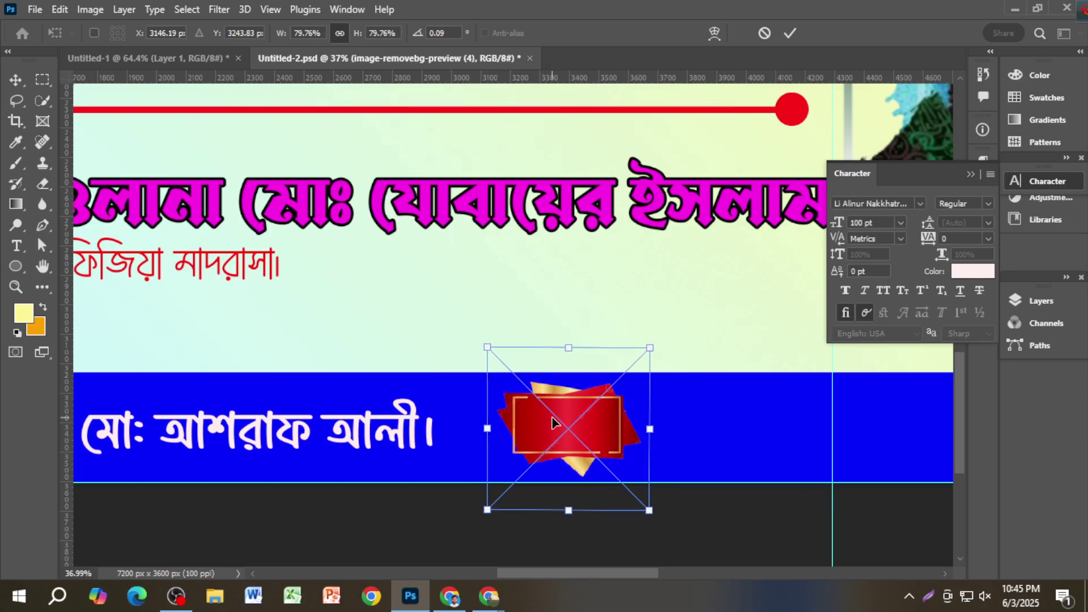
{"action": "key", "text": "Return"}
{"action": "scroll", "coordinate": [650, 522], "scroll_direction": "down", "scroll_amount": 3}
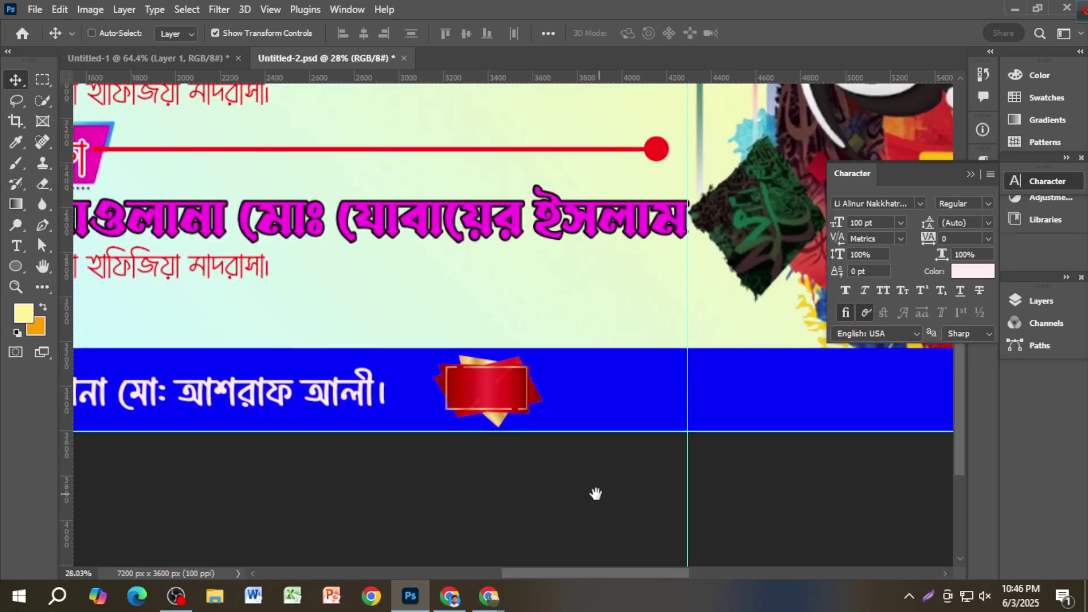
Step: Duplicate the bottom line, retype it as 'মহিলাদের জন্য পর্দার সহিত সবার সু ব্যবস্থা রহিয়াছে।' and shift it 48 px right
{"action": "scroll", "coordinate": [581, 496], "scroll_direction": "down", "scroll_amount": 3}
{"action": "scroll", "coordinate": [522, 510], "scroll_direction": "up", "scroll_amount": 1}
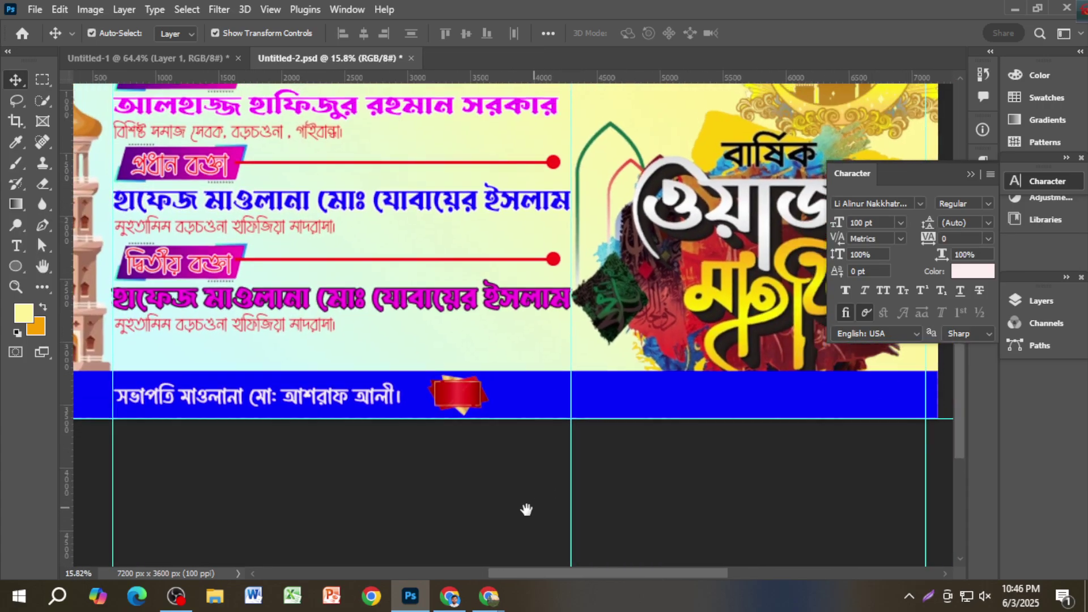
{"action": "left_click_drag", "start_coordinate": [342, 418], "coordinate": [753, 402]}
{"action": "double_click", "coordinate": [716, 402]}
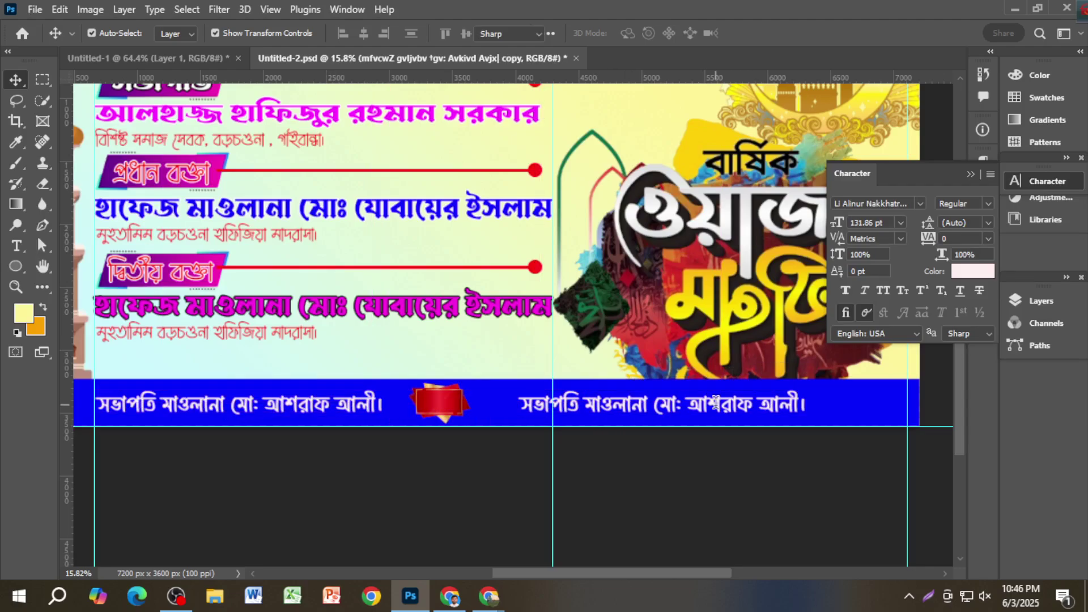
{"action": "type", "text": "মহিলাদের "}
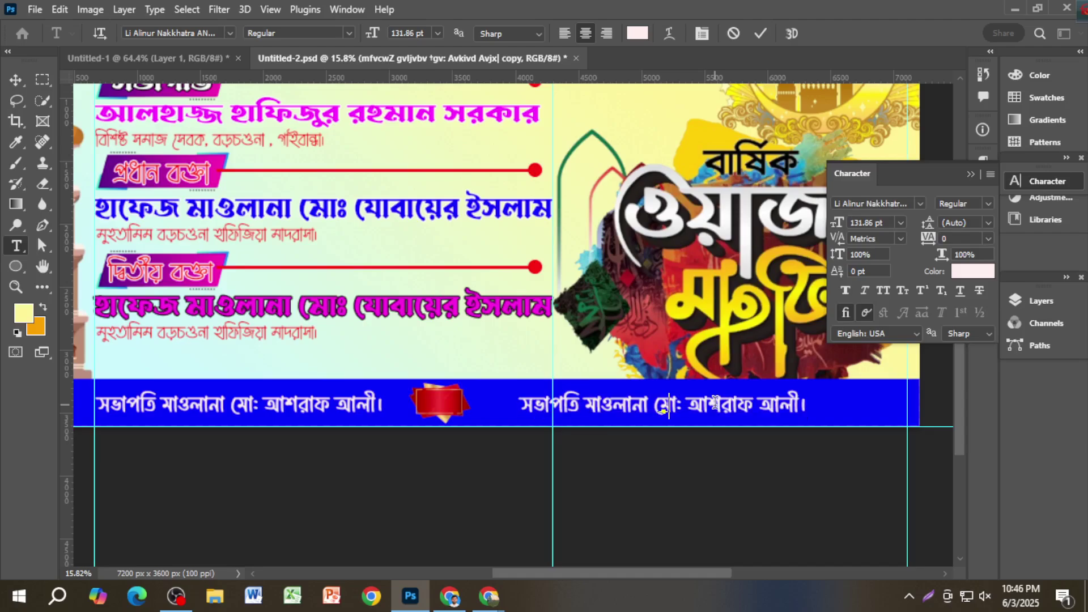
{"action": "type", "text": "জ"}
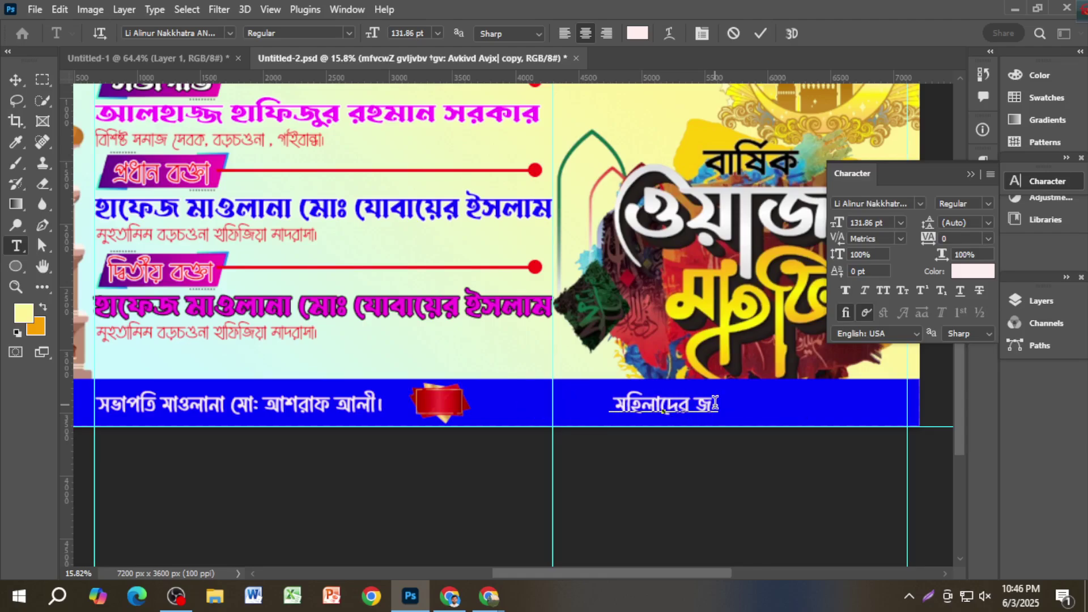
{"action": "type", "text": "ন্য পর্দার সহিত "}
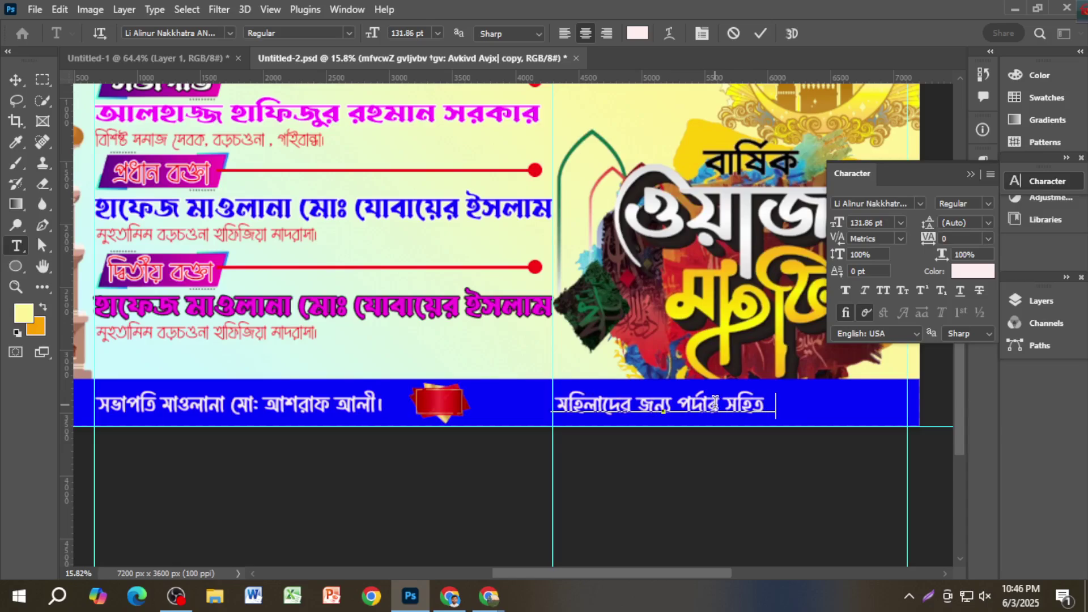
{"action": "type", "text": "সবার সু ব্য"}
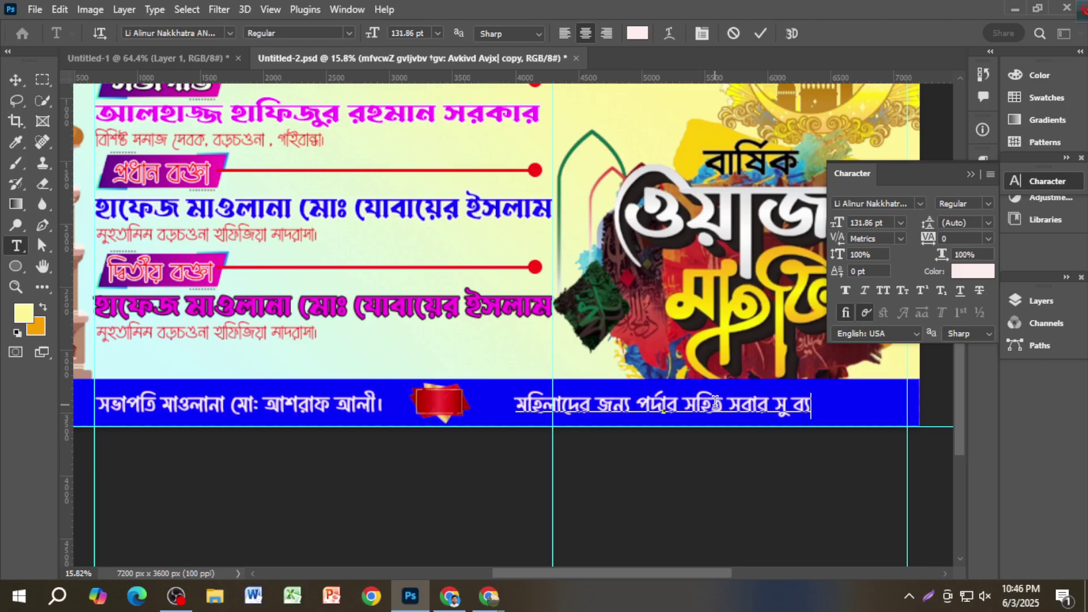
{"action": "type", "text": "বস"}
{"action": "type", "text": "্থা রহিয়াছে"}
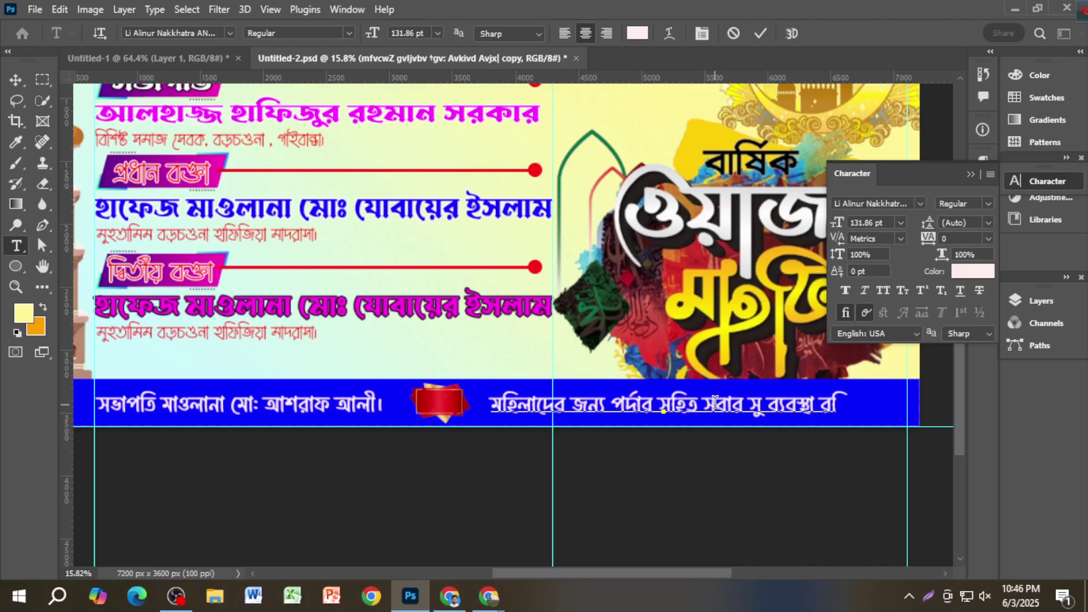
{"action": "type", "text": "।"}
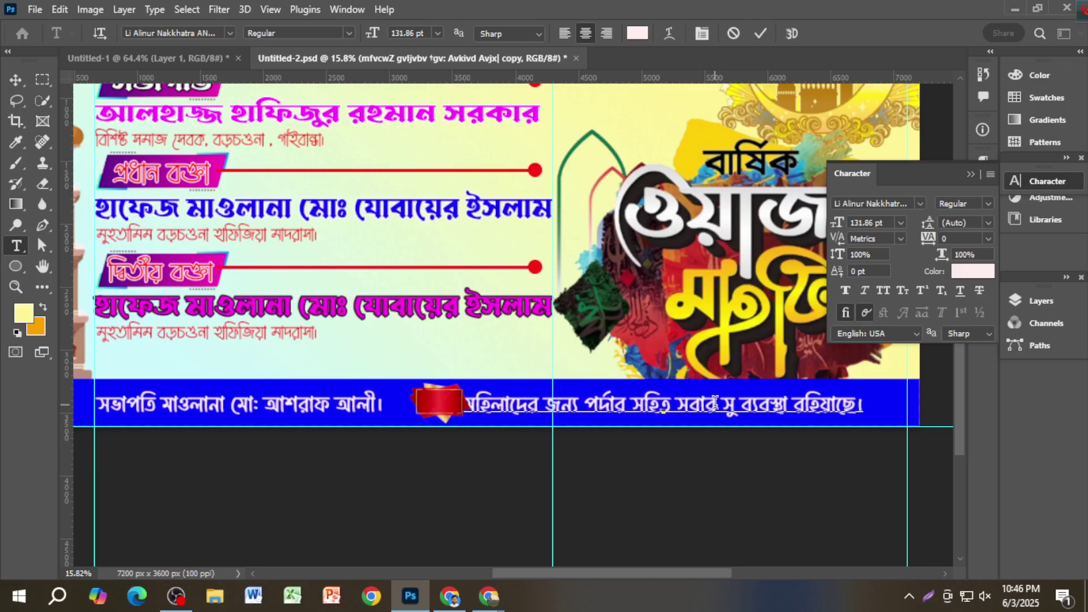
{"action": "left_click", "coordinate": [16, 79]}
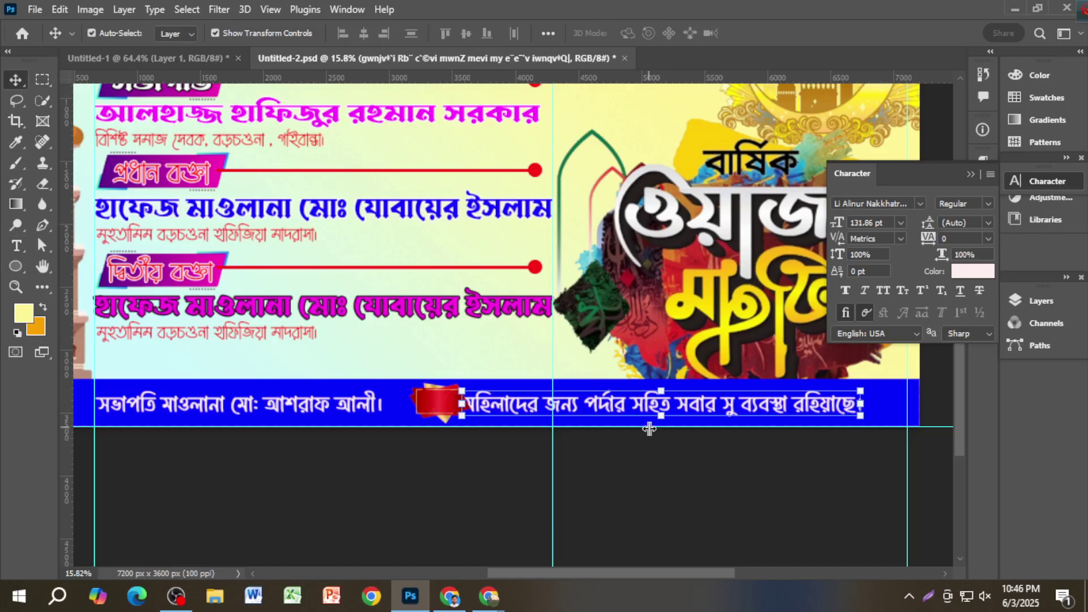
{"action": "scroll", "coordinate": [697, 390], "scroll_direction": "down", "scroll_amount": 2}
{"action": "left_click_drag", "start_coordinate": [694, 390], "coordinate": [722, 391]}
{"action": "left_click", "coordinate": [720, 454]}
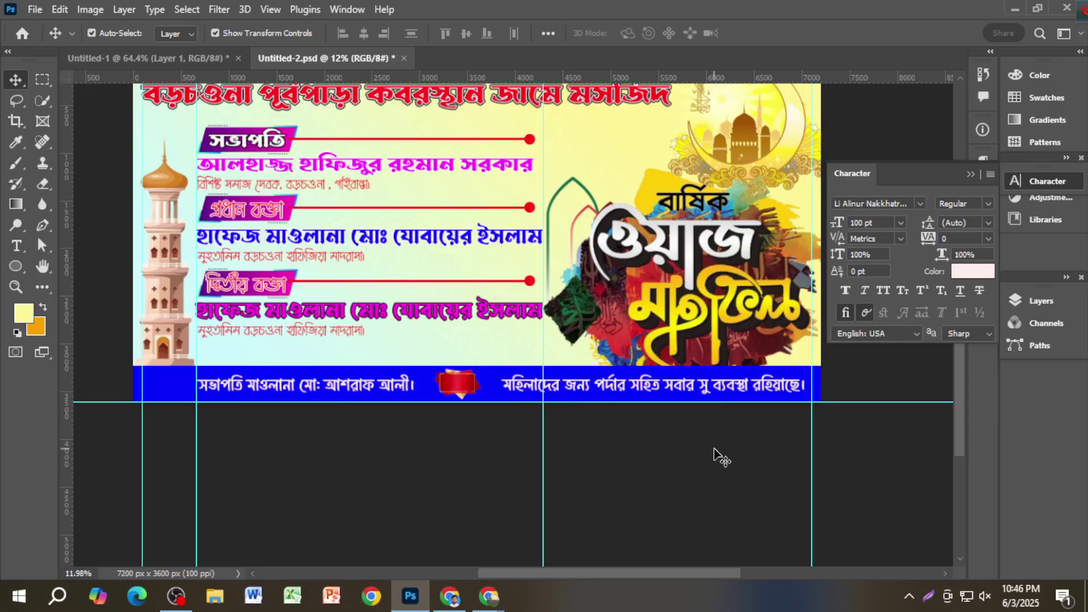
Step: Select both bottom text lines and align their bottom edges
{"action": "left_click", "coordinate": [715, 391]}
{"action": "left_click", "coordinate": [729, 464]}
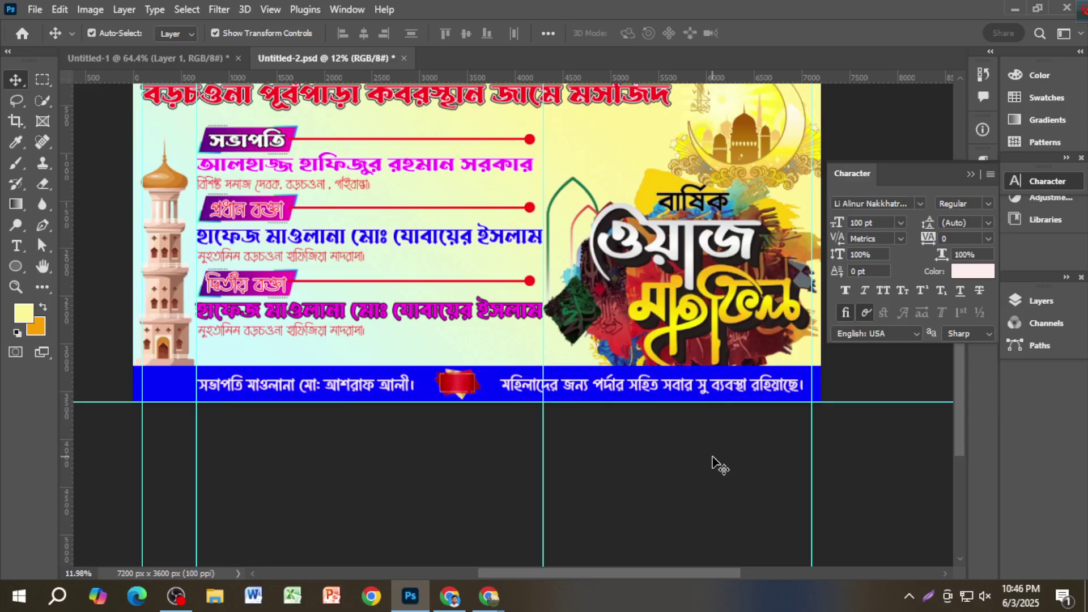
{"action": "left_click", "coordinate": [643, 392]}
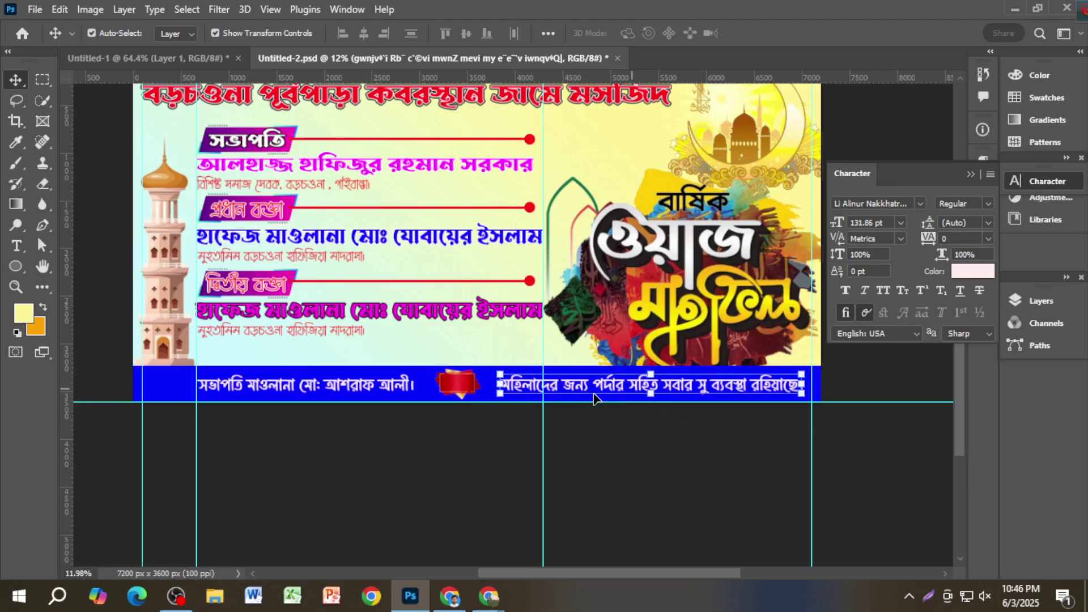
{"action": "left_click", "coordinate": [388, 387], "text": "shift"}
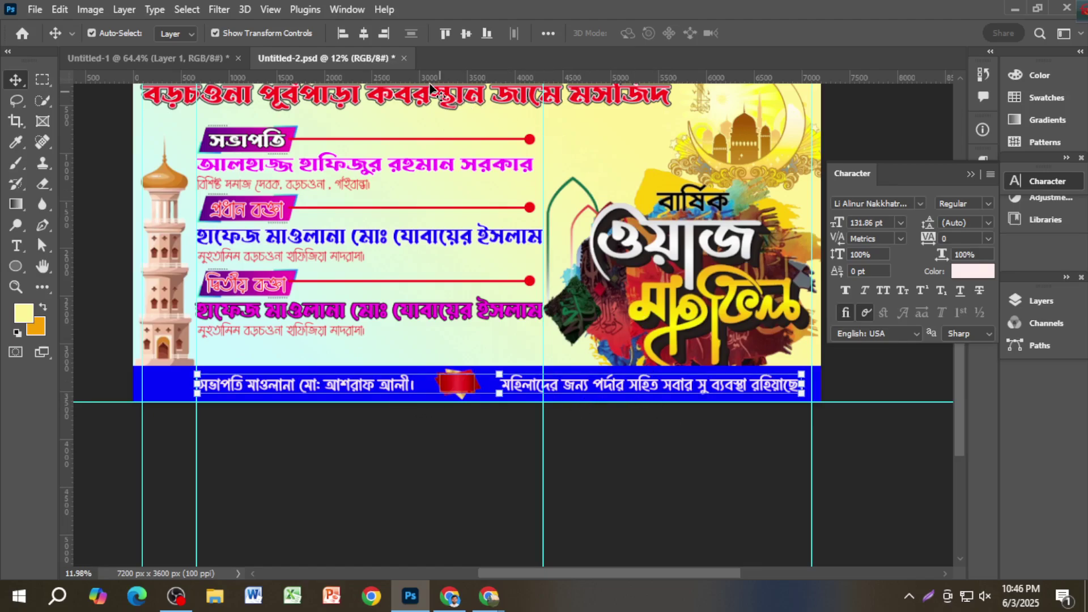
{"action": "left_click", "coordinate": [486, 34]}
{"action": "left_click", "coordinate": [592, 460]}
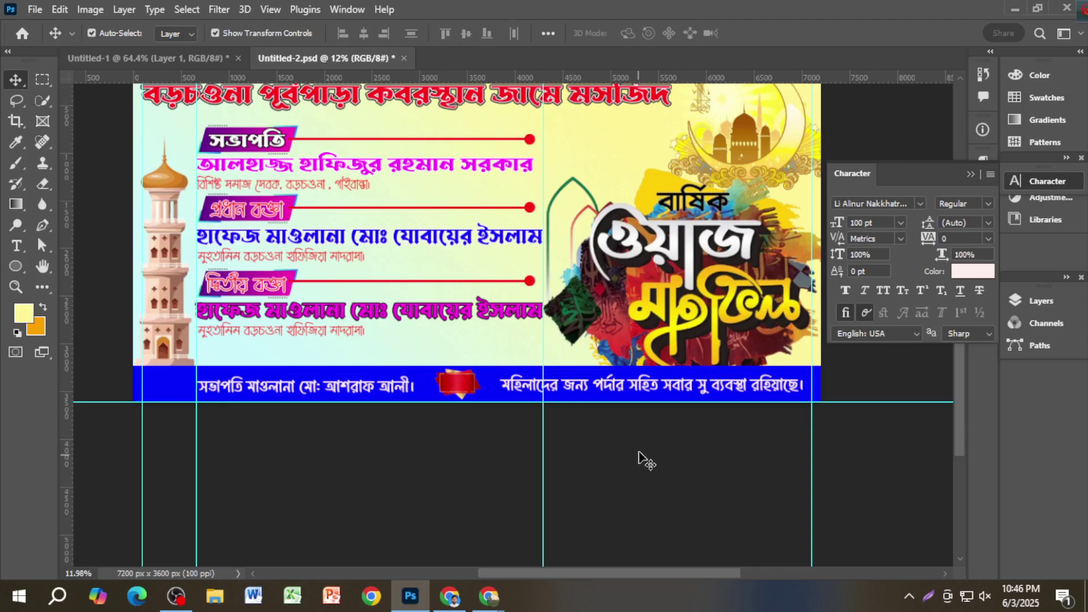
{"action": "scroll", "coordinate": [513, 324], "scroll_direction": "up", "scroll_amount": 2}
Step: Align the two lines' top edges, fit the banner on screen and save it
{"action": "left_click", "coordinate": [359, 412]}
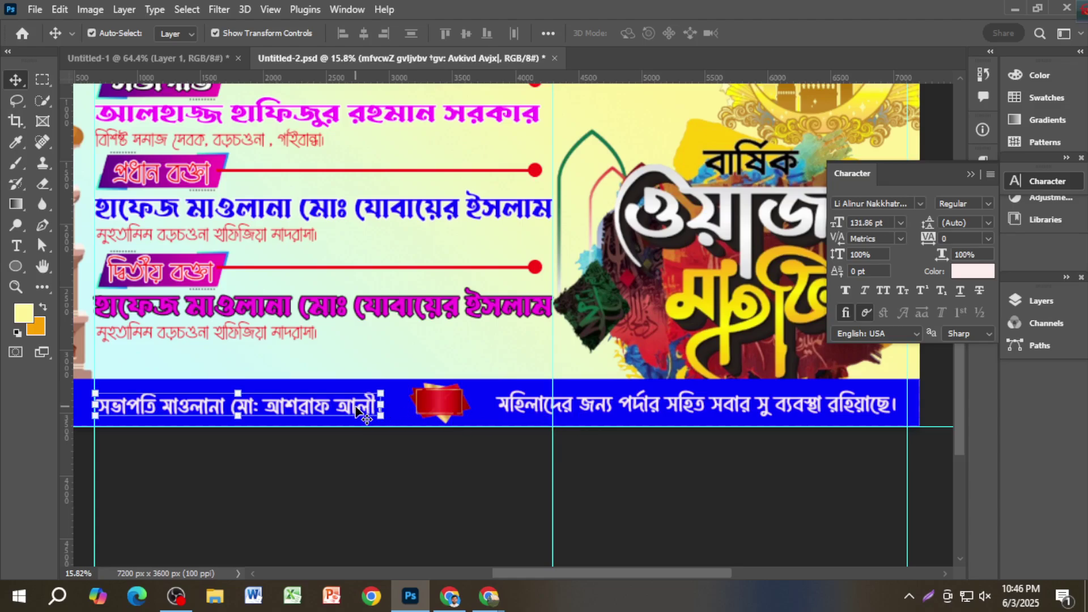
{"action": "left_click", "coordinate": [606, 408], "text": "shift"}
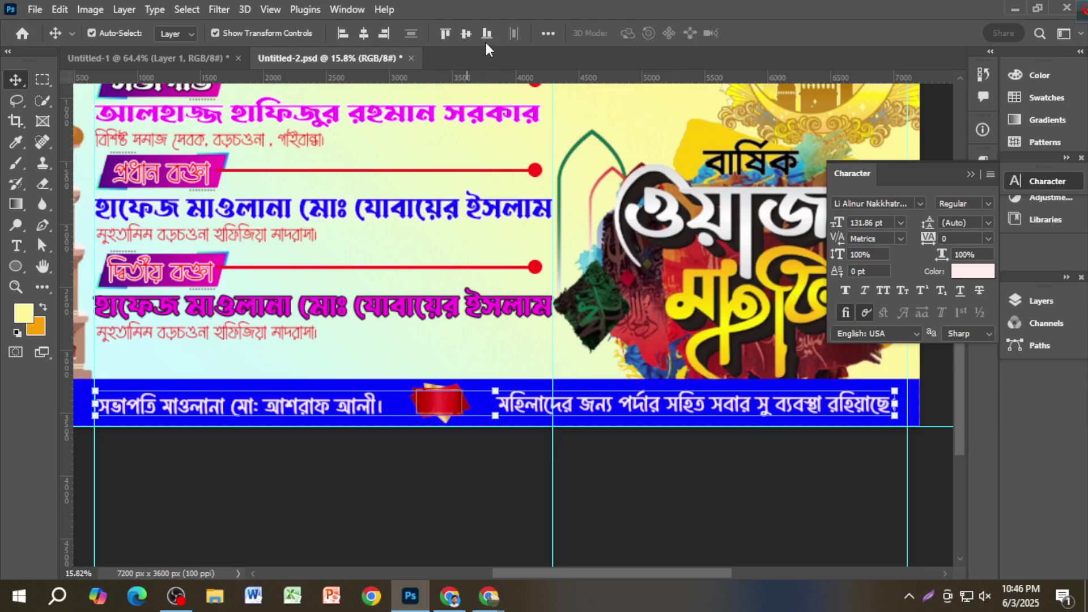
{"action": "left_click", "coordinate": [546, 34]}
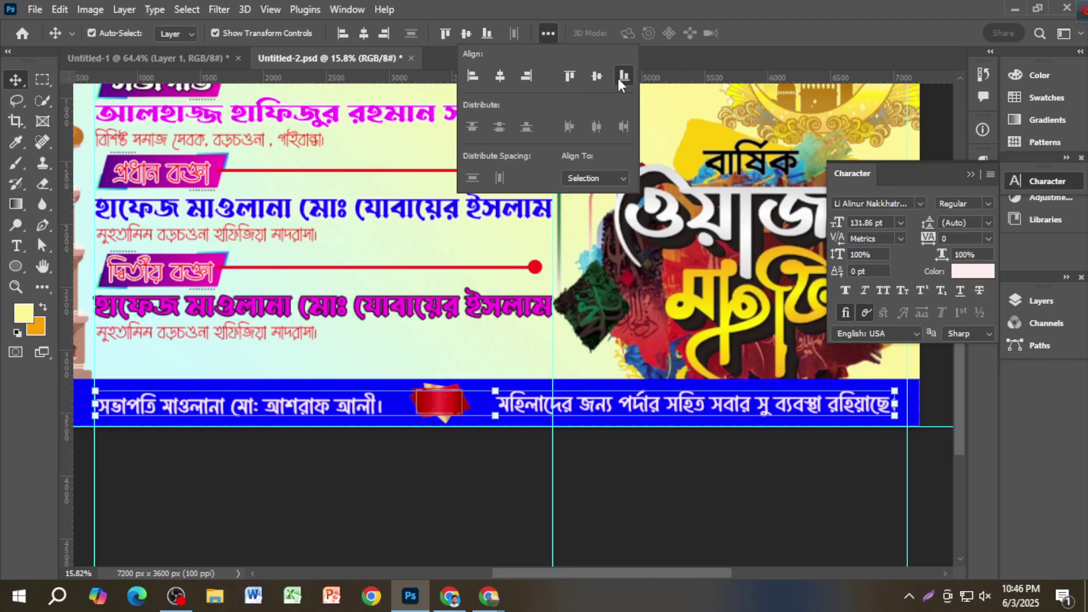
{"action": "left_click", "coordinate": [569, 77]}
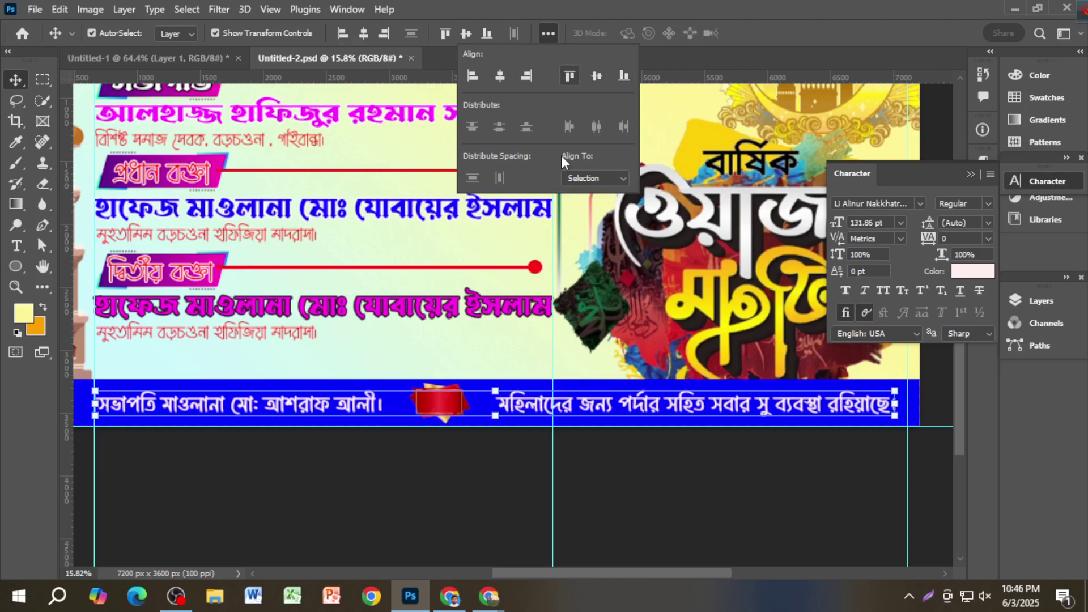
{"action": "left_click", "coordinate": [661, 453]}
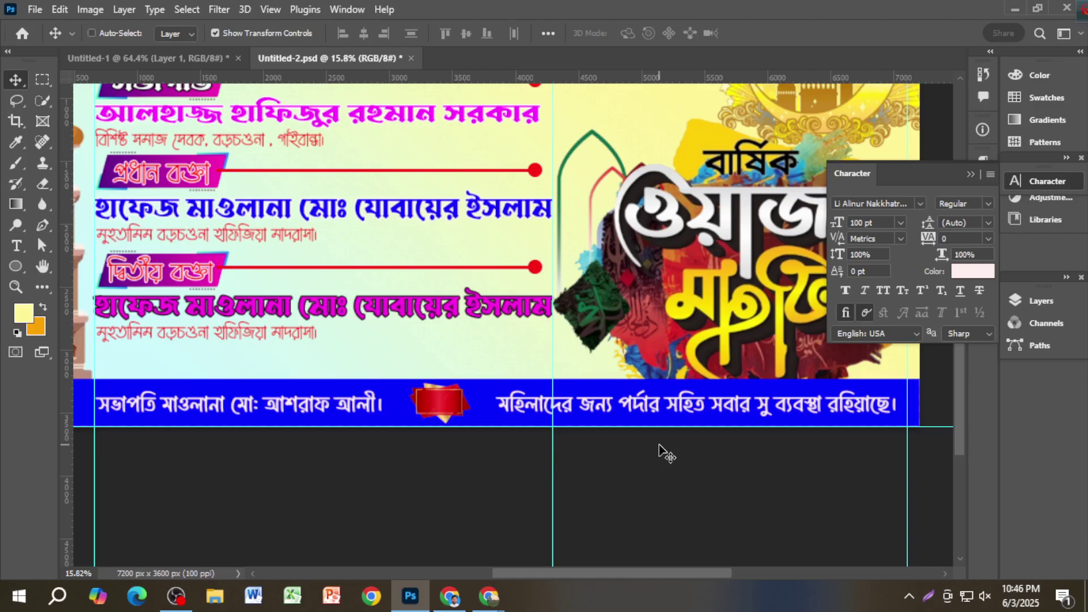
{"action": "key", "text": "ctrl+0"}
{"action": "key", "text": "ctrl+s"}
Step: Nudge the red badge so it sits between the two Bengali lines
{"action": "scroll", "coordinate": [661, 450], "scroll_direction": "down", "scroll_amount": 1}
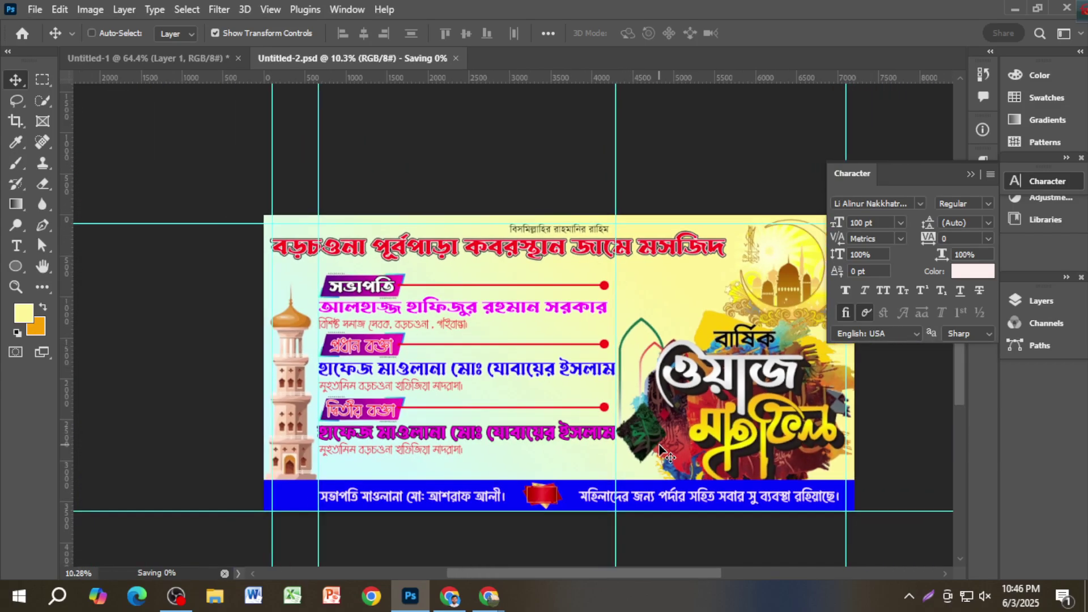
{"action": "scroll", "coordinate": [612, 453], "scroll_direction": "down", "scroll_amount": 2}
{"action": "scroll", "coordinate": [561, 459], "scroll_direction": "up", "scroll_amount": 1}
{"action": "scroll", "coordinate": [561, 459], "scroll_direction": "up", "scroll_amount": 3}
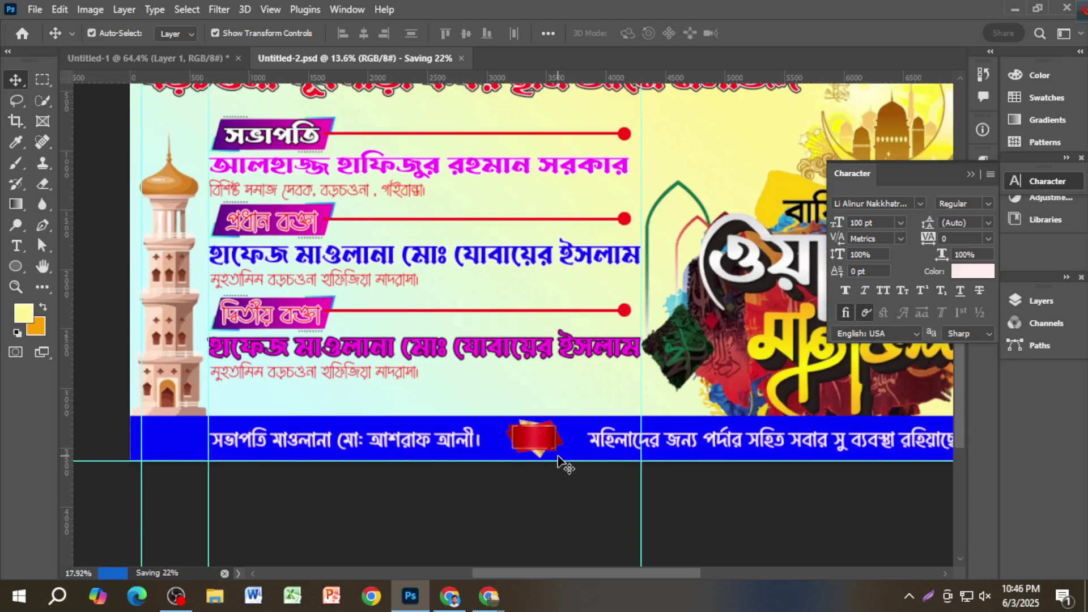
{"action": "left_click_drag", "start_coordinate": [539, 442], "coordinate": [541, 445]}
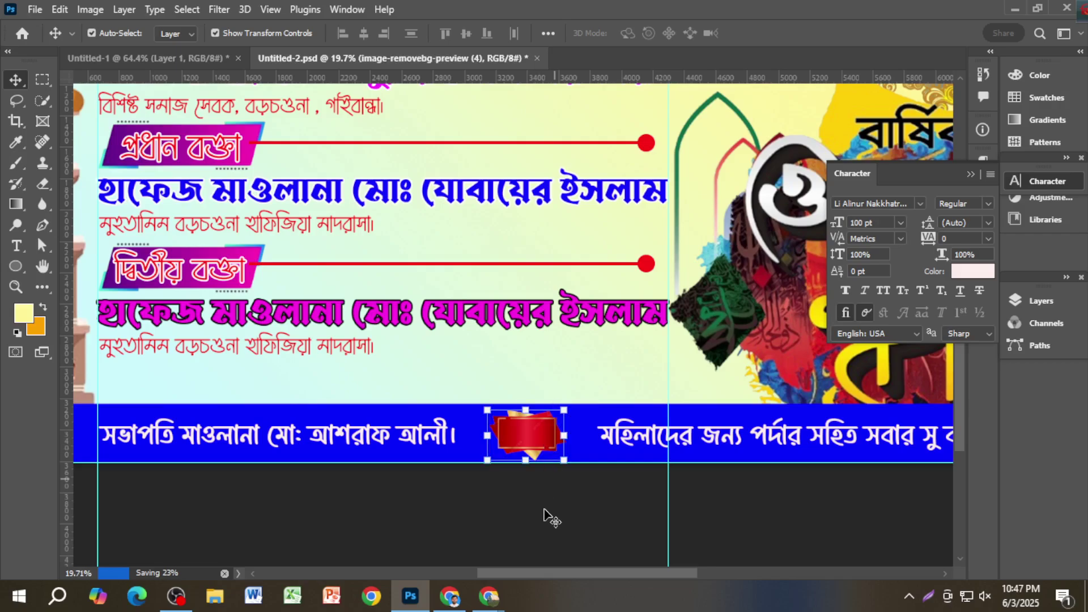
{"action": "scroll", "coordinate": [549, 499], "scroll_direction": "up", "scroll_amount": 3}
{"action": "scroll", "coordinate": [552, 447], "scroll_direction": "down", "scroll_amount": 1}
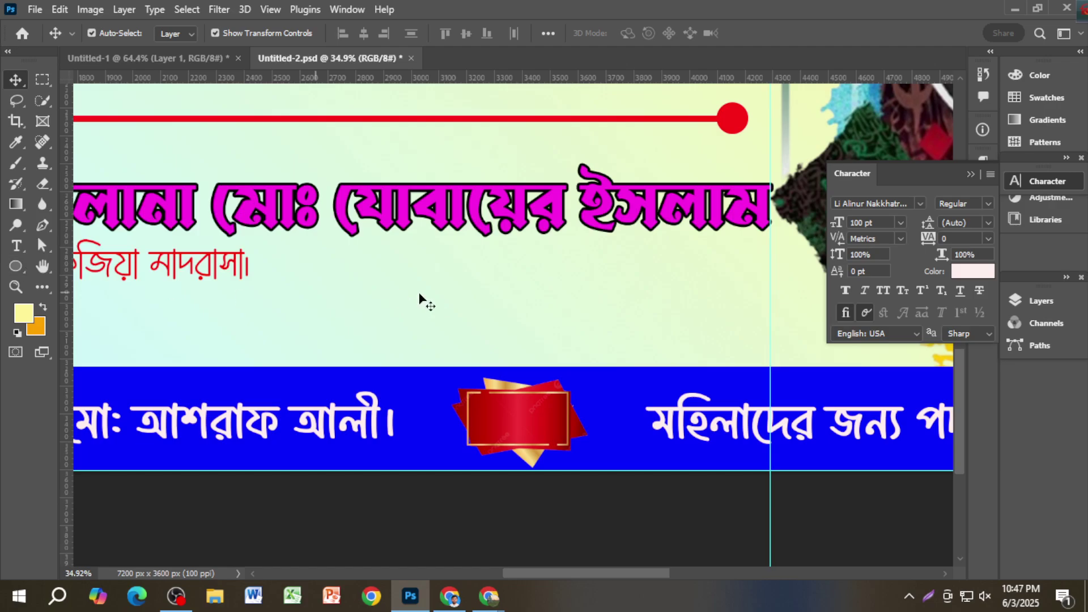
Step: Save the banner, fit it in the window and collapse the Character panel
{"action": "key", "text": "ctrl+s"}
{"action": "key", "text": "ctrl+0"}
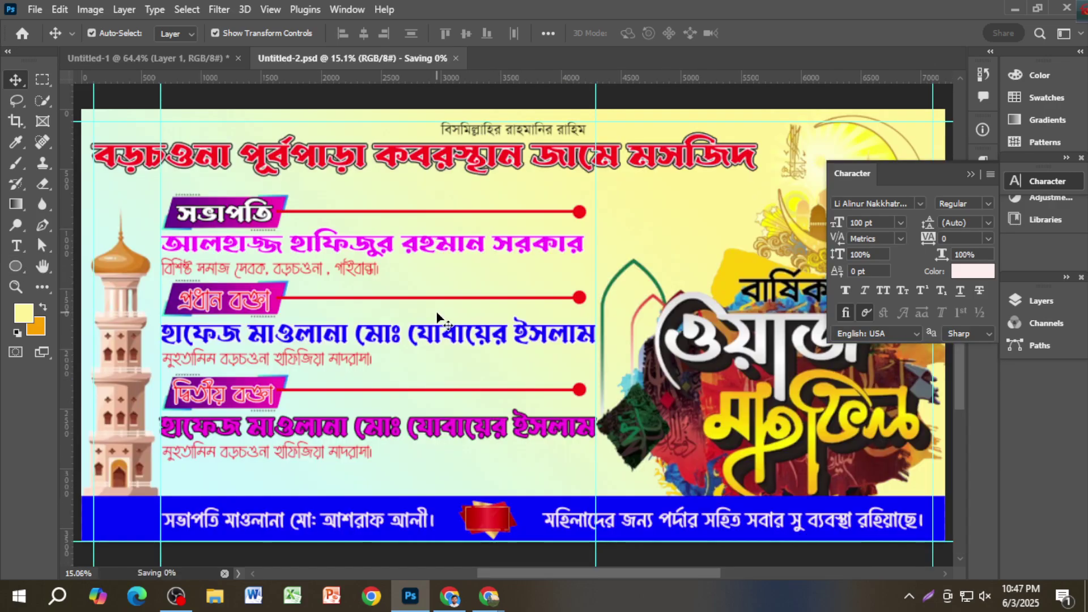
{"action": "scroll", "coordinate": [437, 316], "scroll_direction": "down", "scroll_amount": 2}
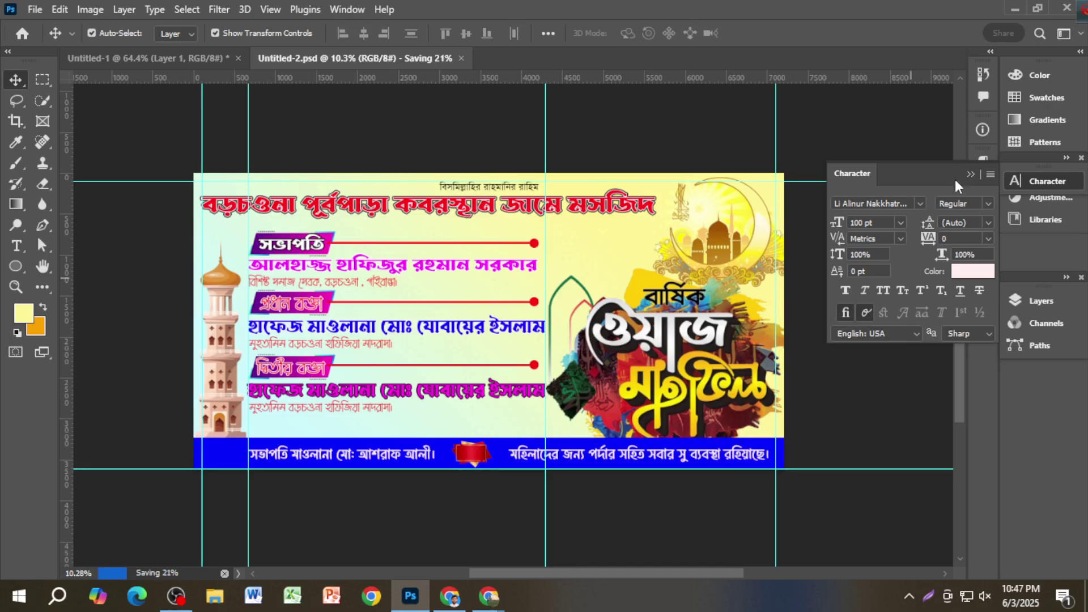
{"action": "left_click", "coordinate": [971, 174]}
{"action": "left_click_drag", "start_coordinate": [844, 263], "coordinate": [765, 270]}
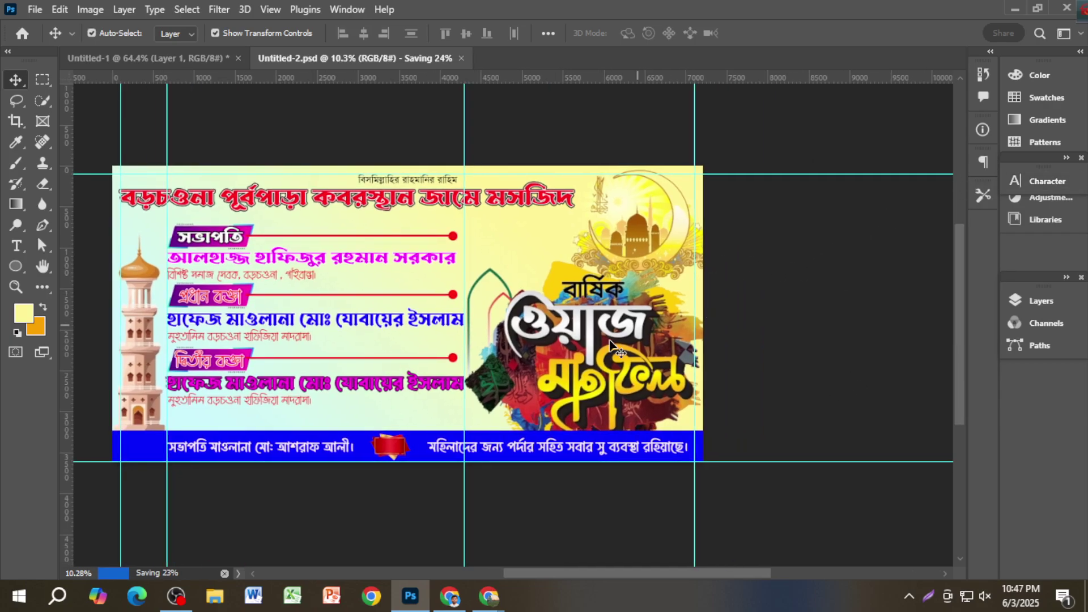
{"action": "scroll", "coordinate": [610, 343], "scroll_direction": "up", "scroll_amount": 1}
Step: Shrink the Waz Mahfil title artwork with Free Transform
{"action": "left_click", "coordinate": [594, 339]}
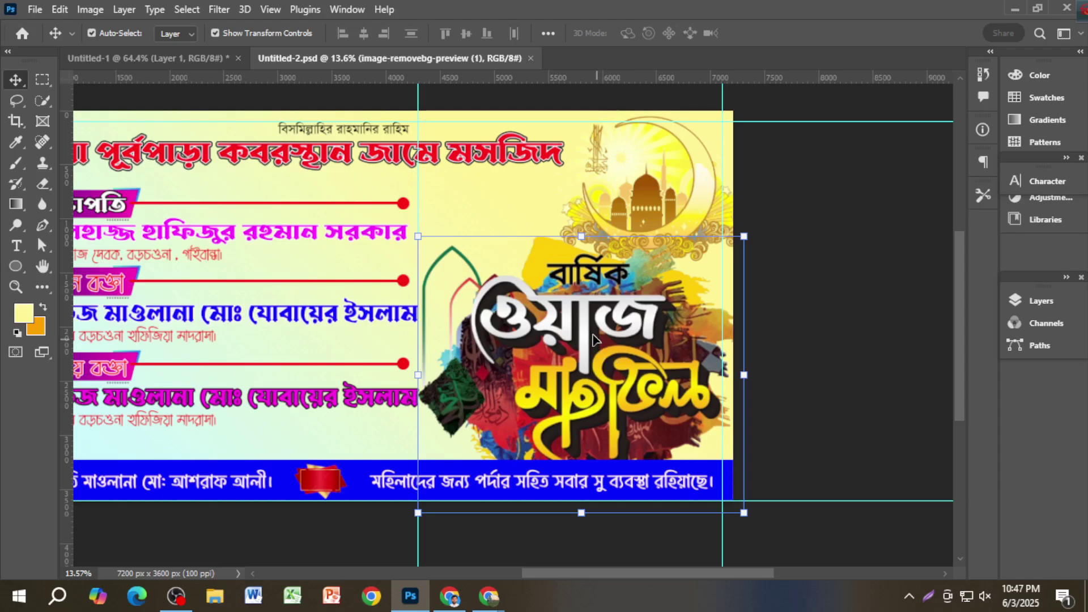
{"action": "left_click_drag", "start_coordinate": [416, 238], "coordinate": [440, 252]}
{"action": "left_click_drag", "start_coordinate": [558, 342], "coordinate": [557, 342]}
{"action": "key", "text": "Return"}
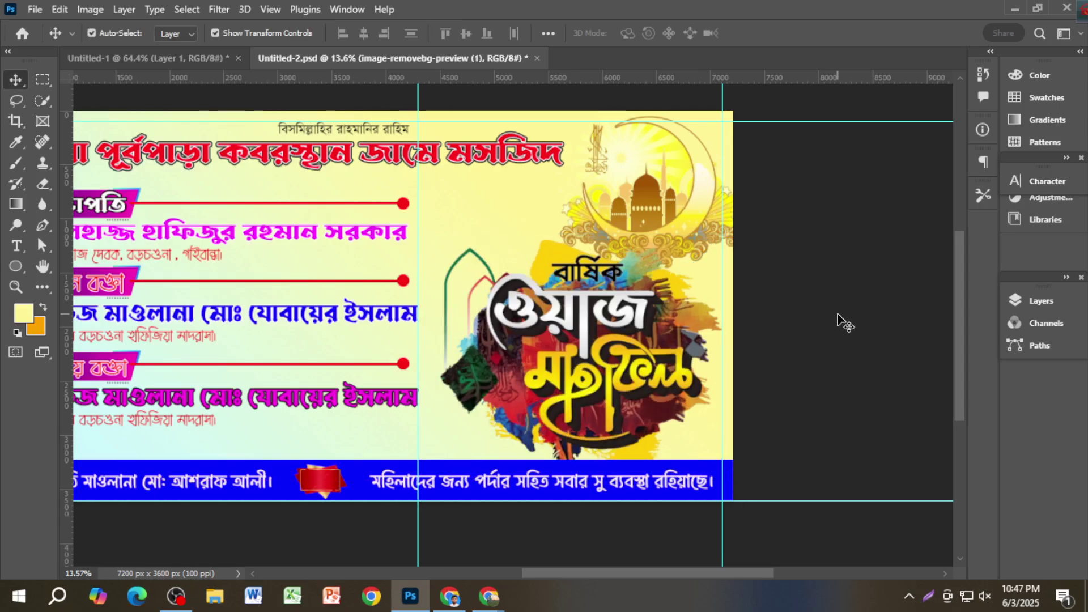
Step: Shrink the golden mosque-and-crescent image and move it behind the title's upper left
{"action": "left_click", "coordinate": [578, 140]}
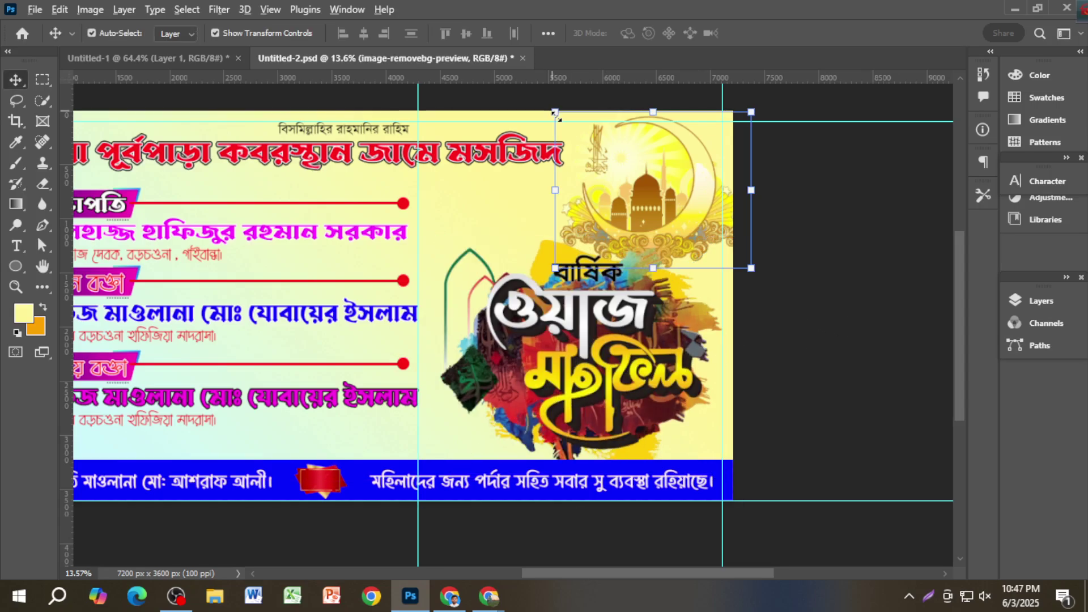
{"action": "left_click", "coordinate": [556, 115]}
{"action": "left_click_drag", "start_coordinate": [555, 112], "coordinate": [585, 135]}
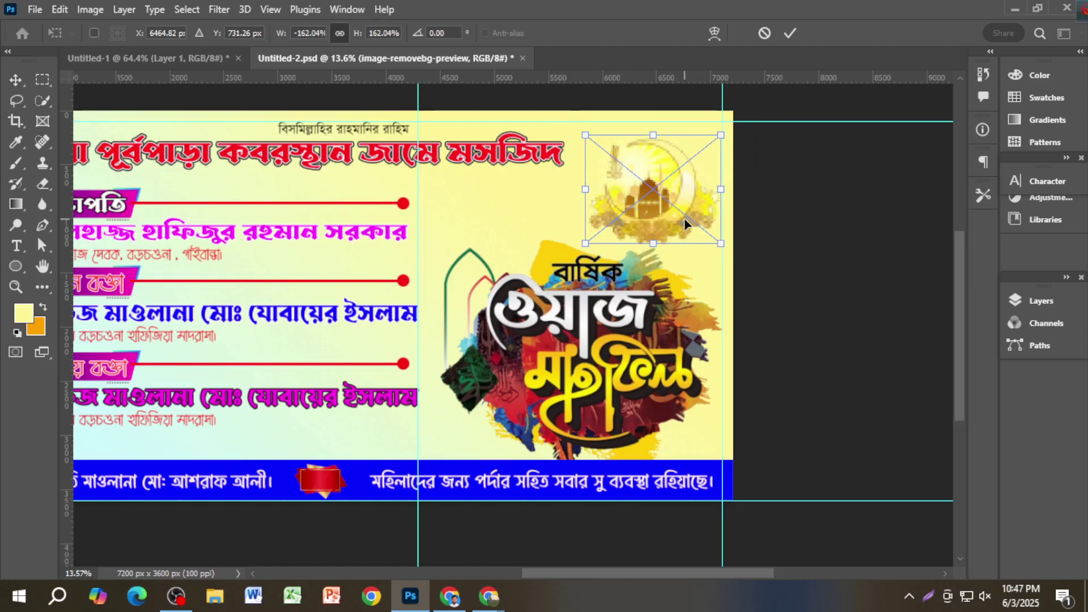
{"action": "key", "text": "Return"}
{"action": "left_click_drag", "start_coordinate": [667, 238], "coordinate": [509, 292]}
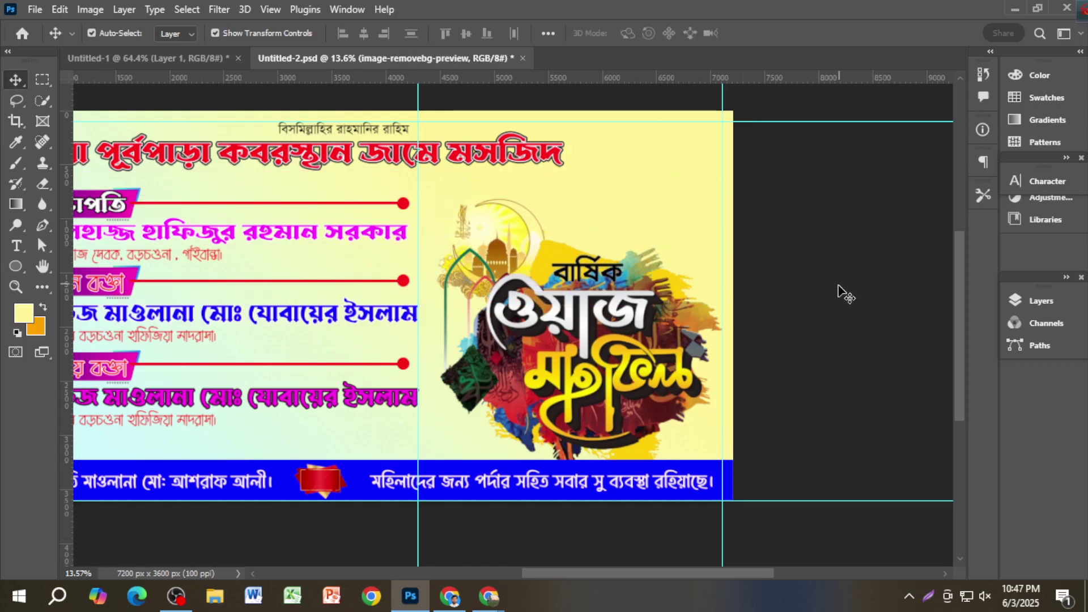
{"action": "left_click", "coordinate": [839, 292]}
Step: Save the banner and fit it in the window
{"action": "scroll", "coordinate": [571, 279], "scroll_direction": "up", "scroll_amount": 2}
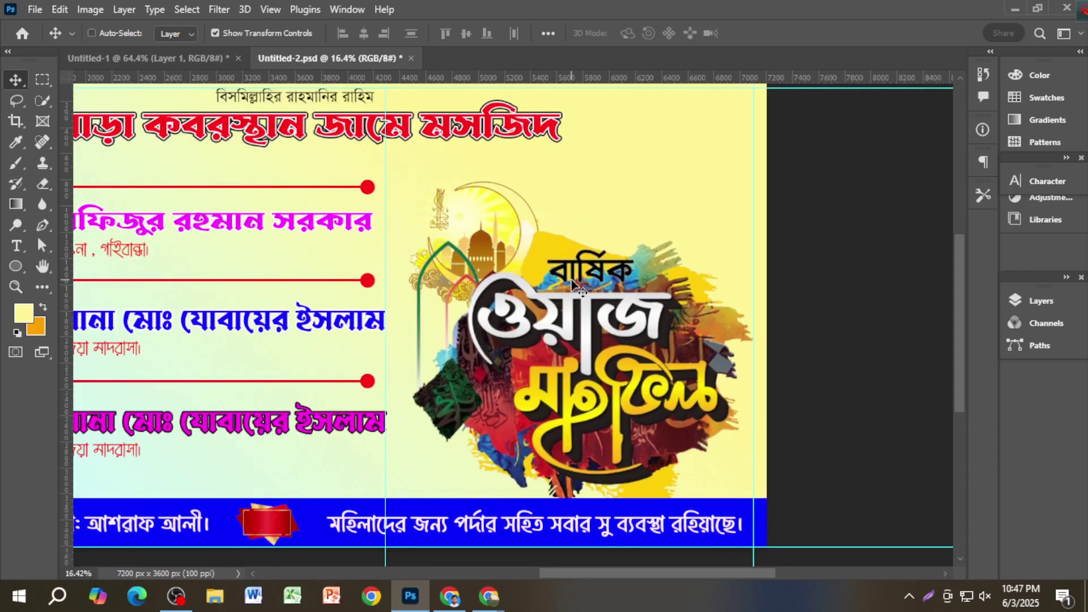
{"action": "key", "text": "ctrl+s"}
{"action": "scroll", "coordinate": [572, 280], "scroll_direction": "down", "scroll_amount": 2}
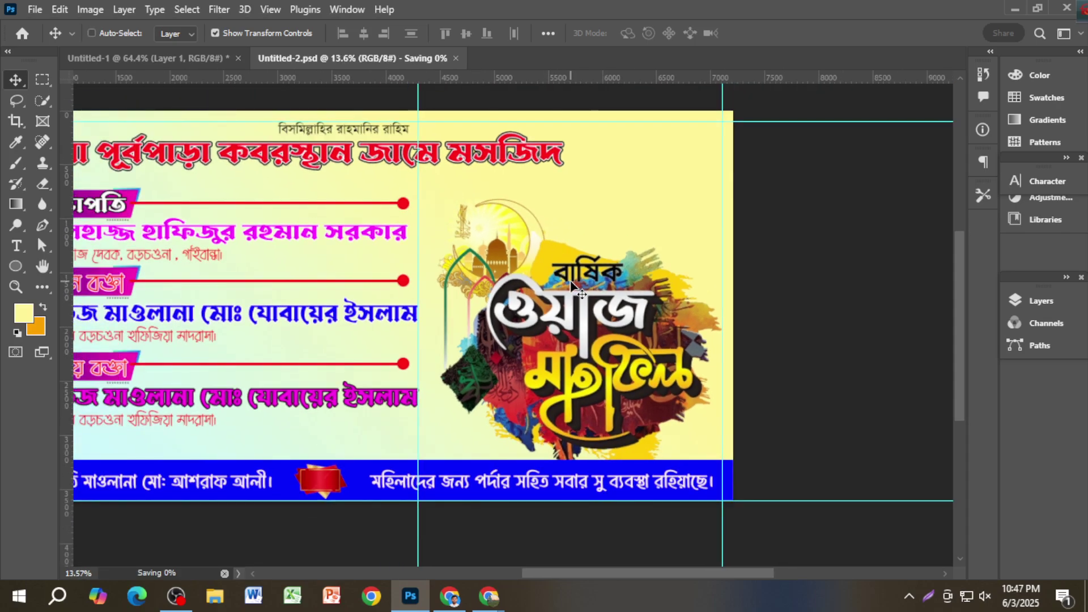
{"action": "key", "text": "ctrl+0"}
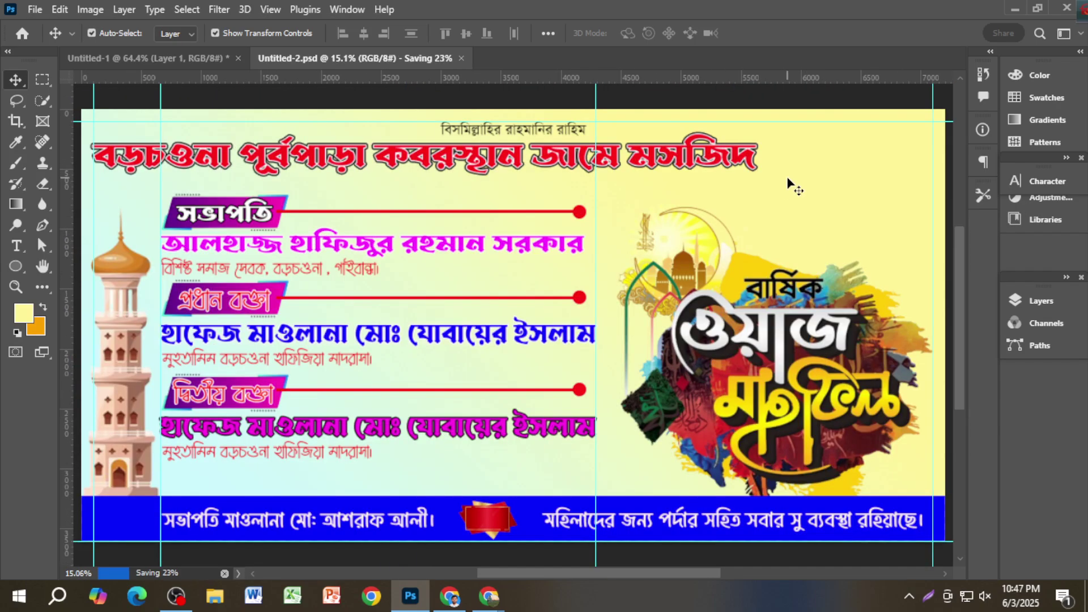
{"action": "key", "text": "alt+Tab"}
Step: Search Google Images for 'eid mubarak lighting effect'
{"action": "left_click", "coordinate": [773, 17]}
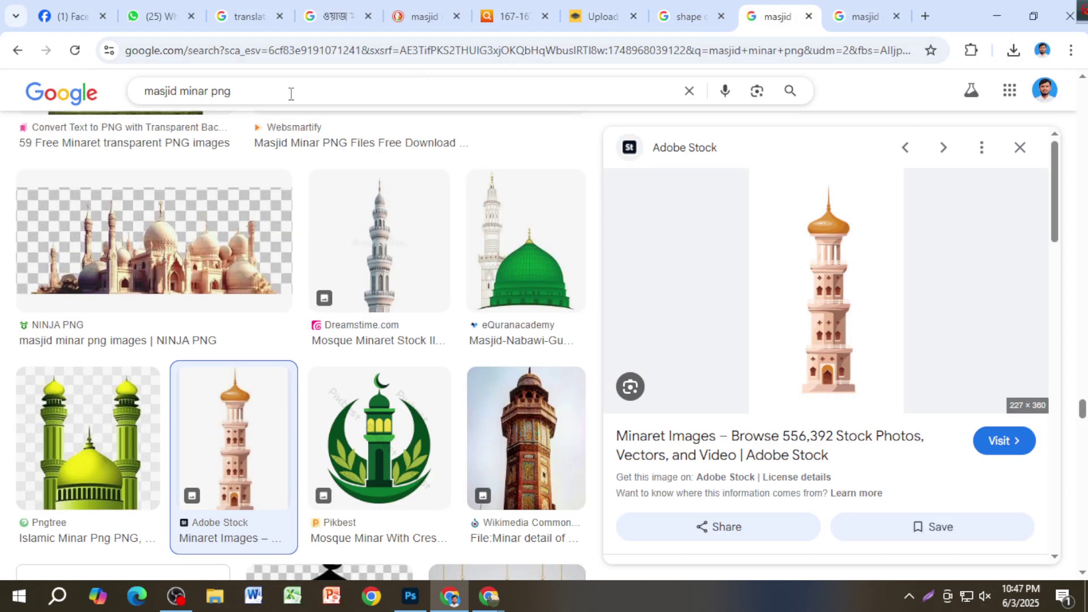
{"action": "left_click_drag", "start_coordinate": [291, 94], "coordinate": [121, 112]}
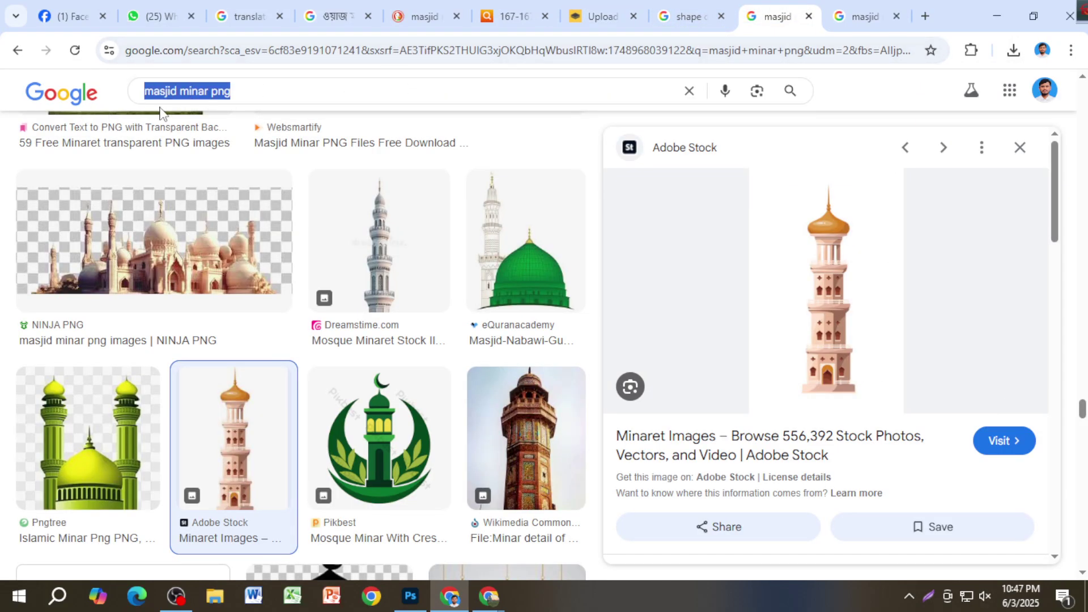
{"action": "type", "text": "&"}
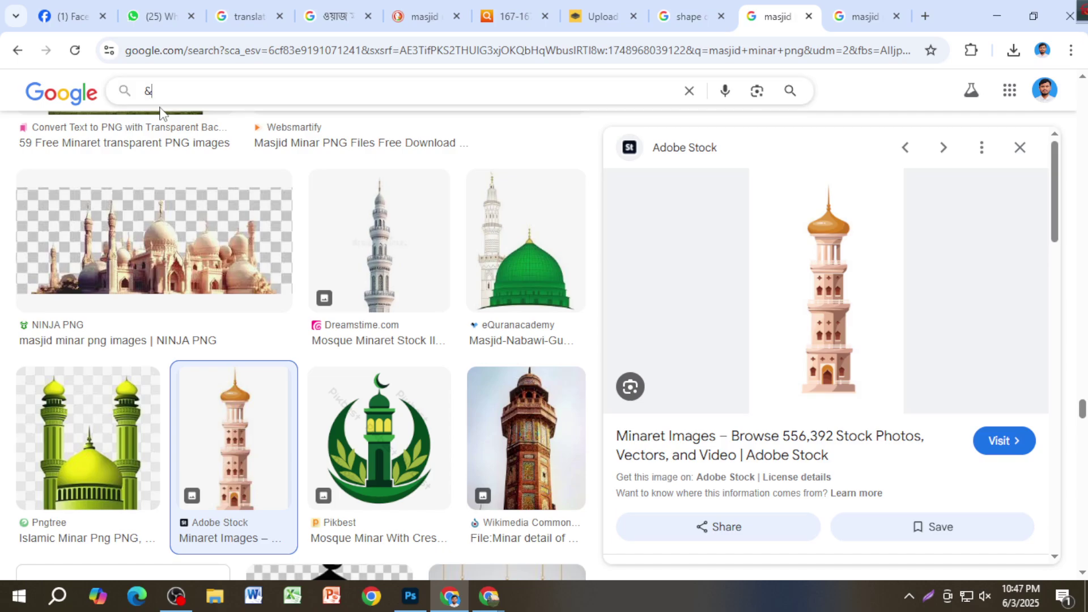
{"action": "key", "text": "BackSpace"}
{"action": "type", "text": "Wnw"}
{"action": "key", "text": "BackSpace"}
{"action": "key", "text": "BackSpace"}
{"action": "key", "text": "BackSpace"}
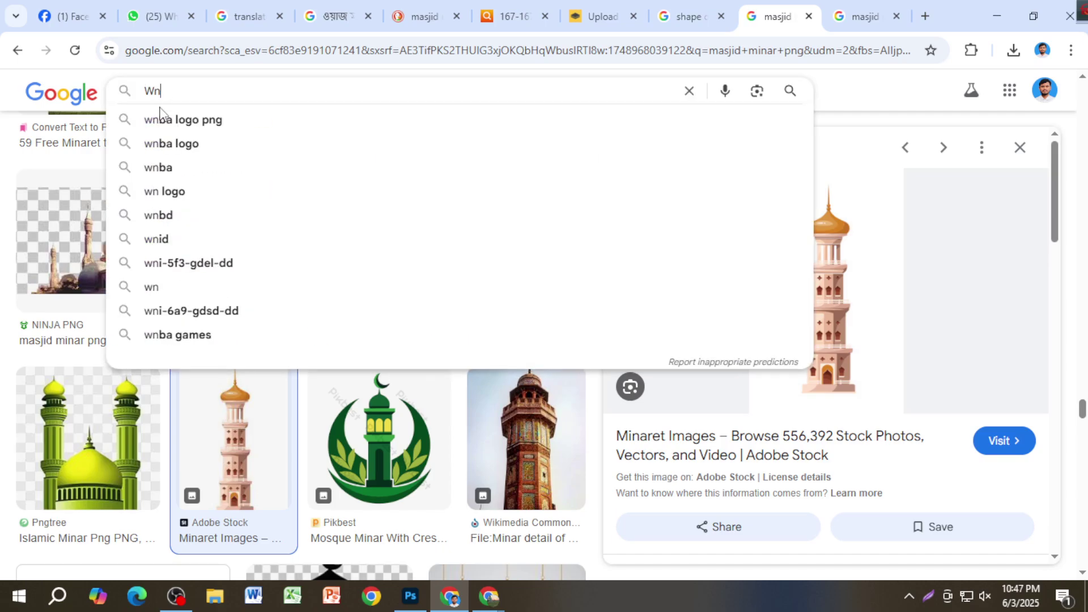
{"action": "type", "text": "eid"}
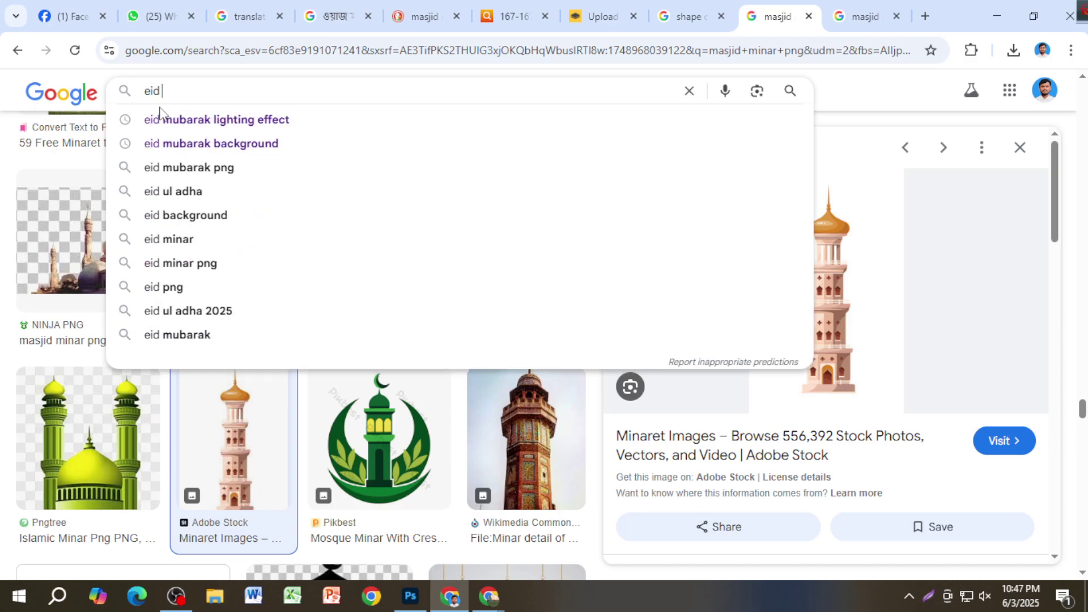
{"action": "left_click", "coordinate": [160, 116]}
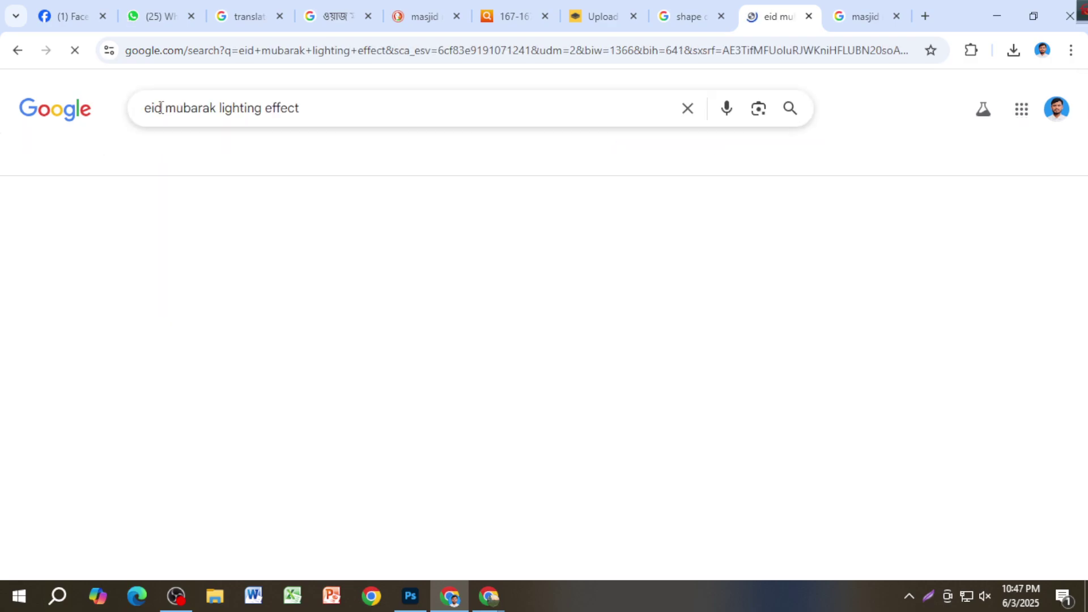
Step: Preview lantern results and copy the Pngtree 3D golden lantern image
{"action": "scroll", "coordinate": [456, 308], "scroll_direction": "down", "scroll_amount": 4}
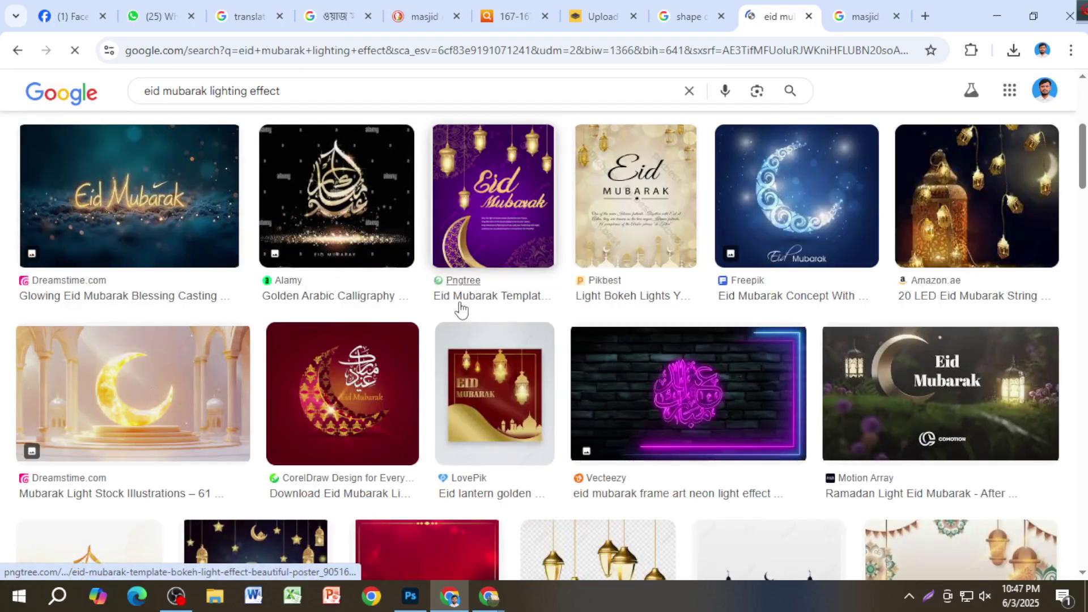
{"action": "scroll", "coordinate": [457, 308], "scroll_direction": "down", "scroll_amount": 3}
{"action": "left_click", "coordinate": [605, 341]}
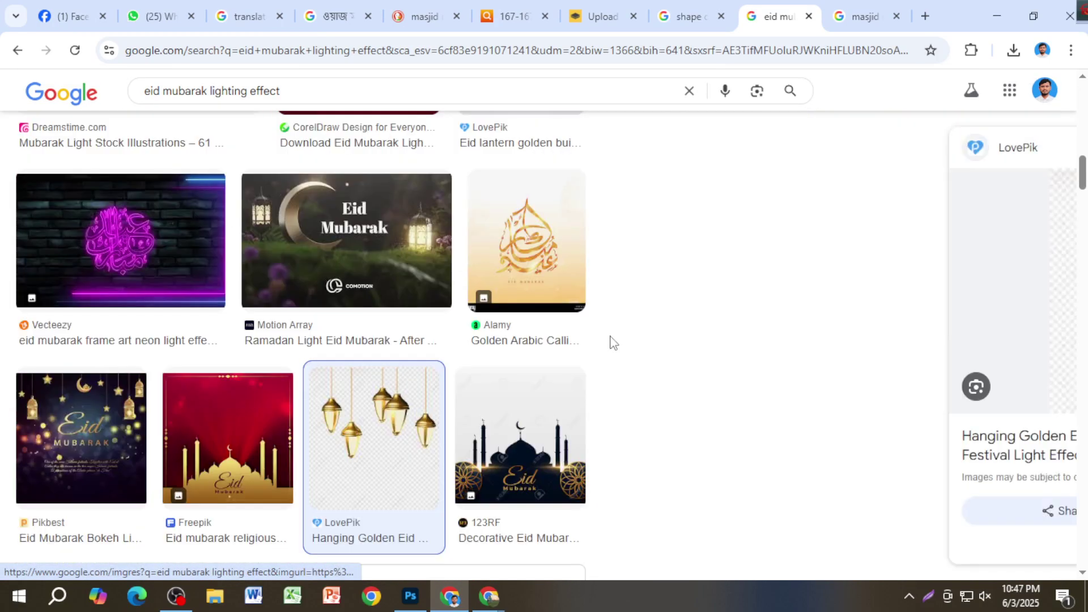
{"action": "scroll", "coordinate": [846, 360], "scroll_direction": "down", "scroll_amount": 5}
{"action": "scroll", "coordinate": [813, 360], "scroll_direction": "up", "scroll_amount": 3}
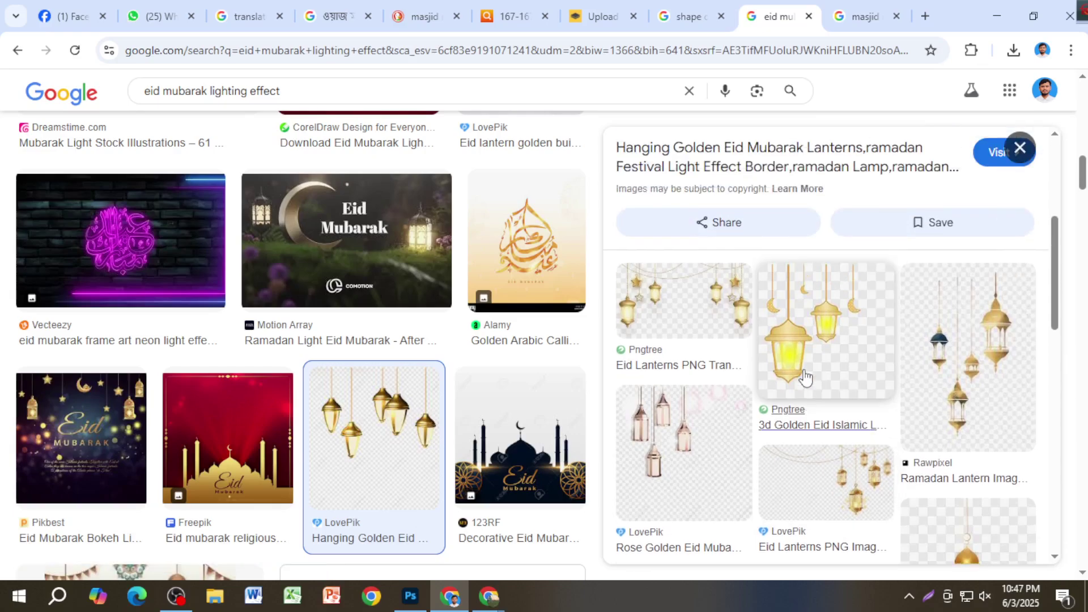
{"action": "scroll", "coordinate": [852, 383], "scroll_direction": "down", "scroll_amount": 4}
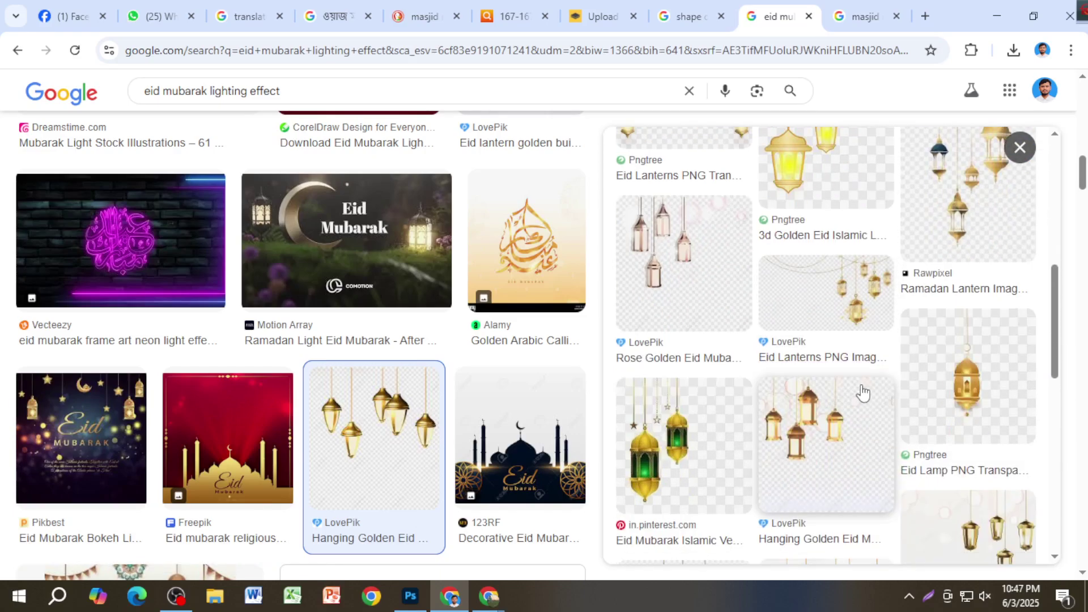
{"action": "scroll", "coordinate": [862, 392], "scroll_direction": "down", "scroll_amount": 5}
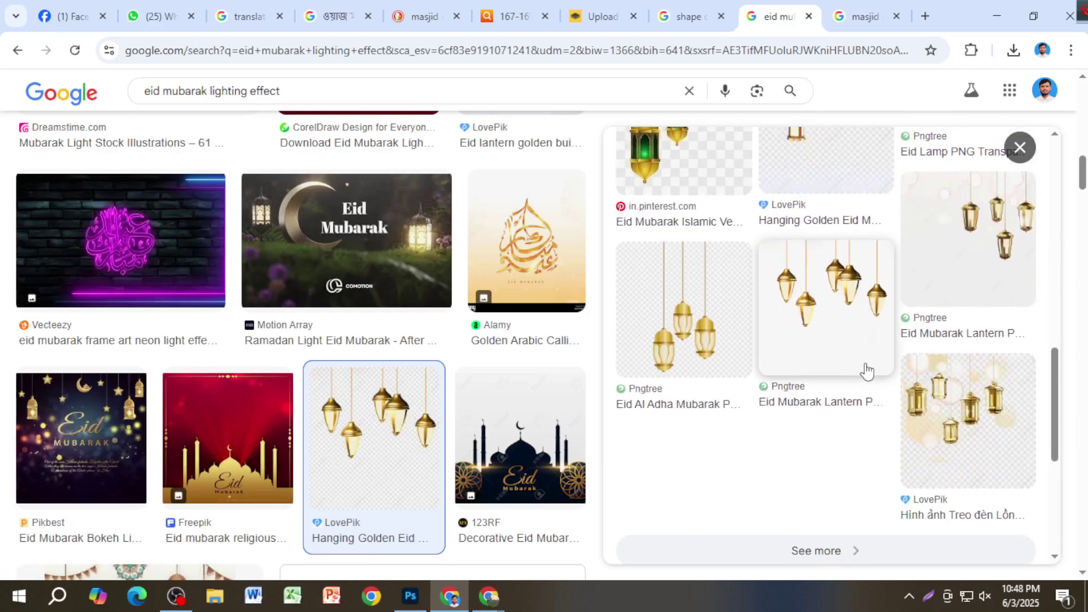
{"action": "scroll", "coordinate": [836, 414], "scroll_direction": "up", "scroll_amount": 8}
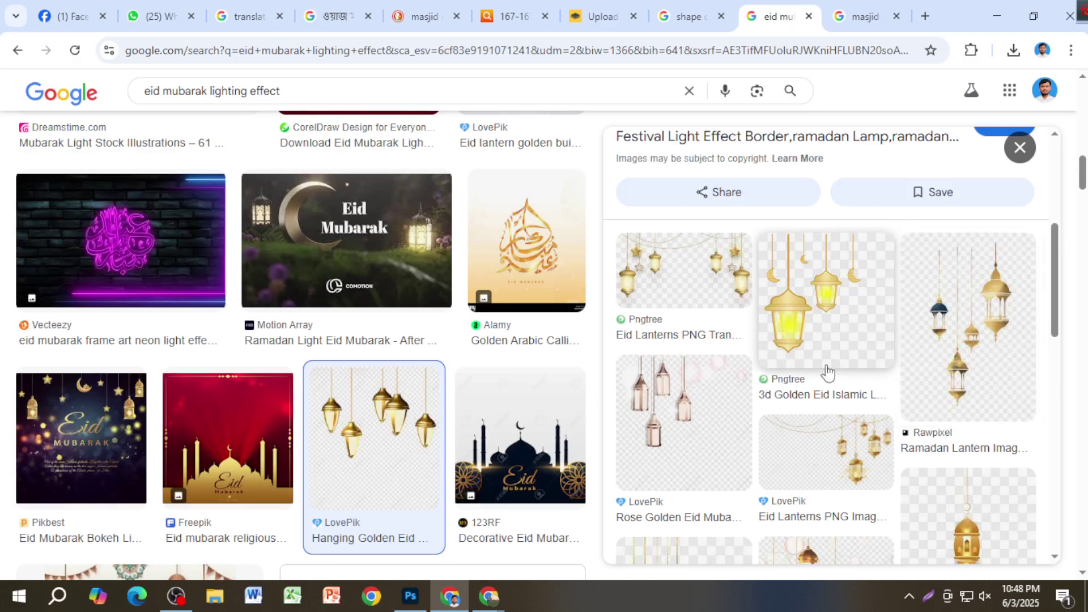
{"action": "scroll", "coordinate": [833, 371], "scroll_direction": "down", "scroll_amount": 3}
{"action": "scroll", "coordinate": [838, 373], "scroll_direction": "up", "scroll_amount": 4}
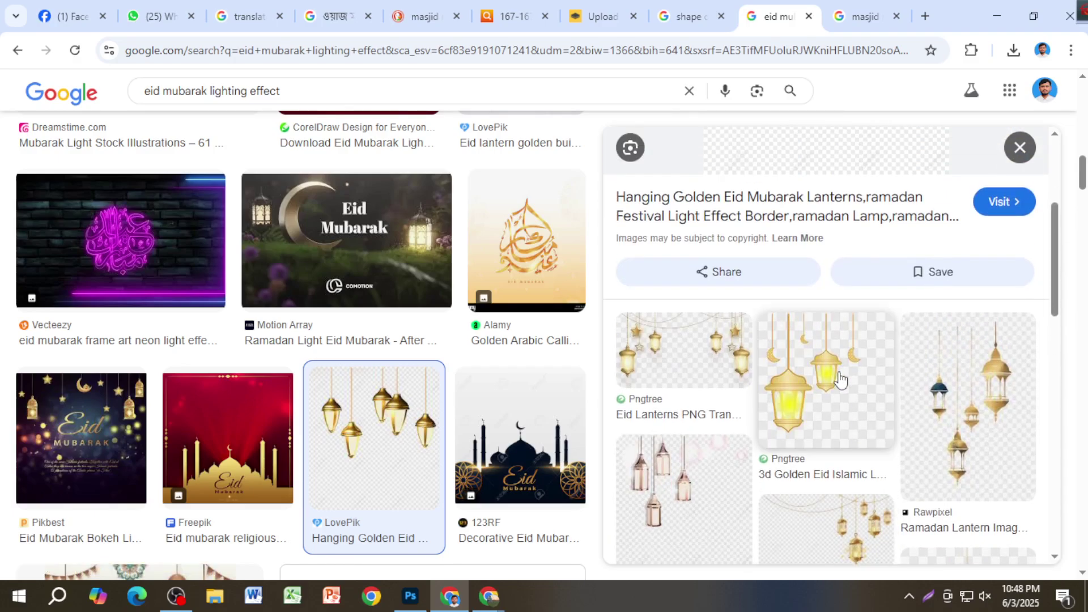
{"action": "left_click", "coordinate": [840, 383]}
{"action": "right_click", "coordinate": [841, 378]}
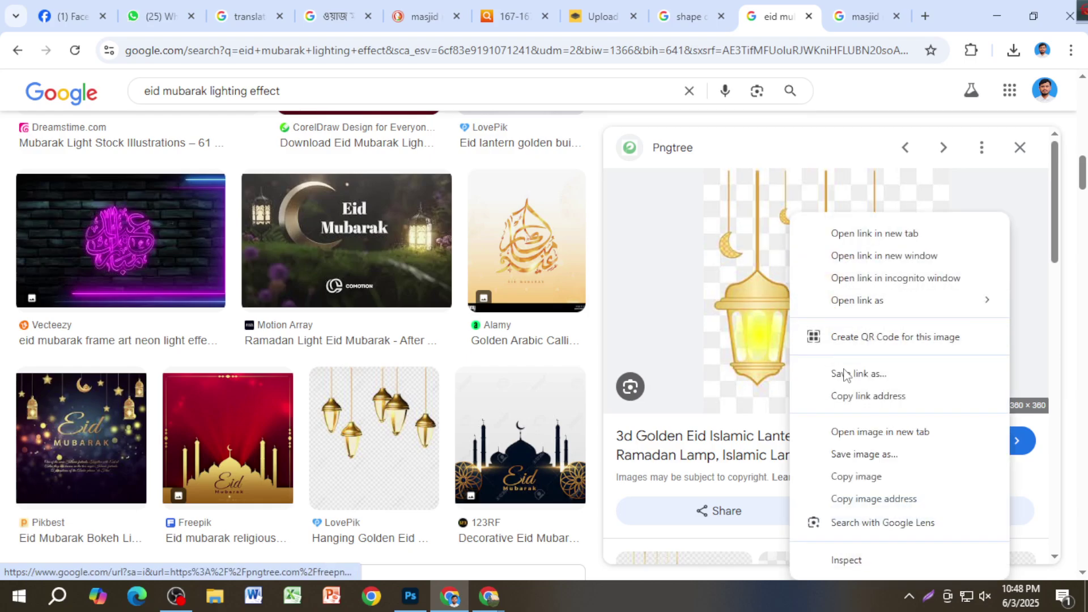
{"action": "left_click", "coordinate": [876, 476]}
Step: Open See more to browse related Eid hanging-lantern images
{"action": "scroll", "coordinate": [833, 363], "scroll_direction": "down", "scroll_amount": 5}
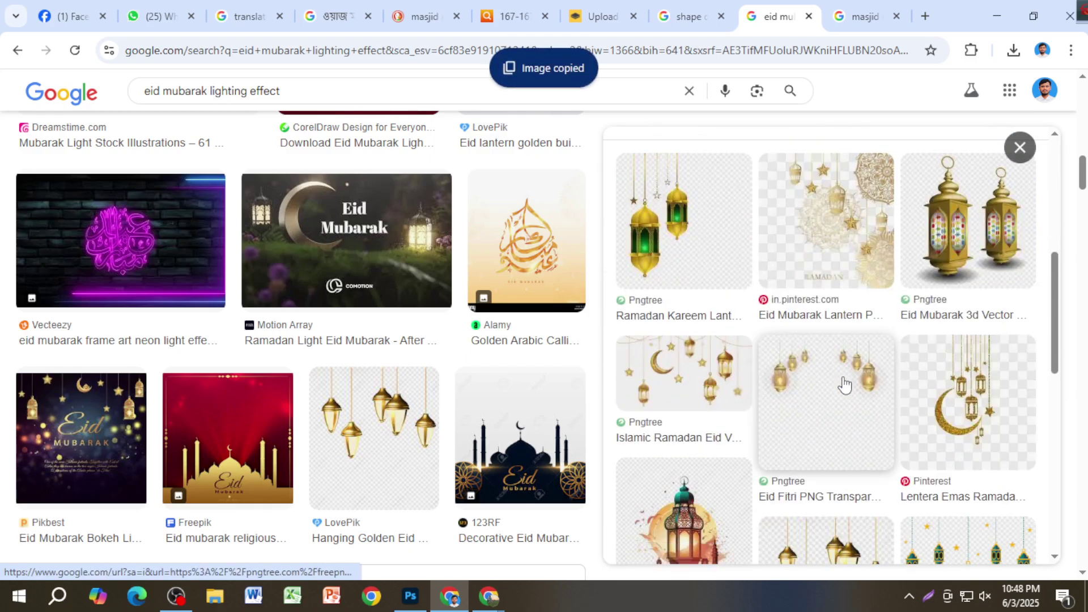
{"action": "scroll", "coordinate": [792, 450], "scroll_direction": "down", "scroll_amount": 5}
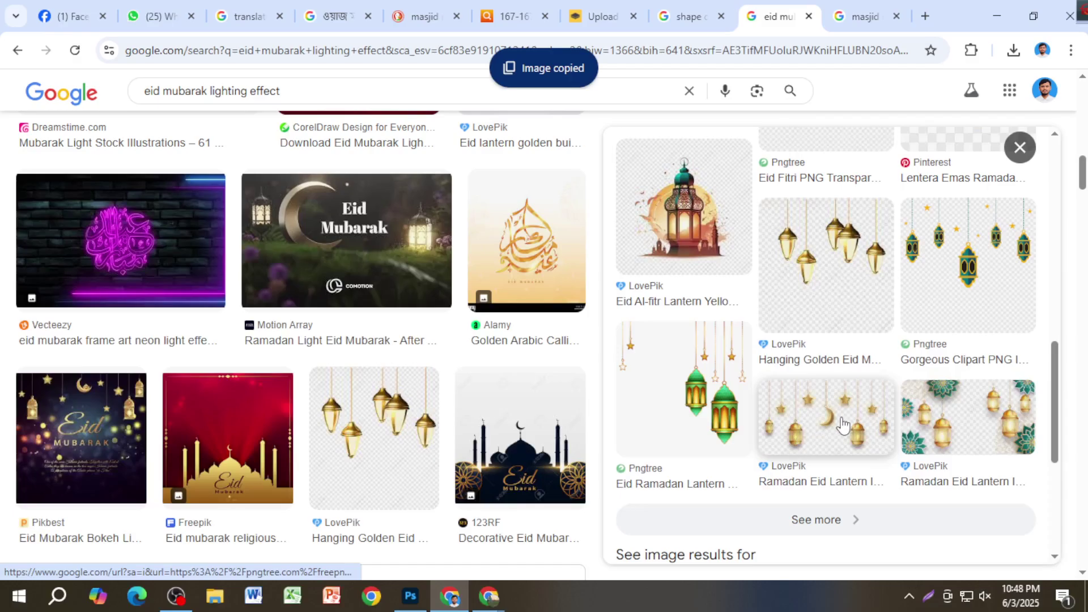
{"action": "scroll", "coordinate": [833, 408], "scroll_direction": "down", "scroll_amount": 4}
{"action": "left_click", "coordinate": [816, 282]}
{"action": "scroll", "coordinate": [799, 397], "scroll_direction": "down", "scroll_amount": 2}
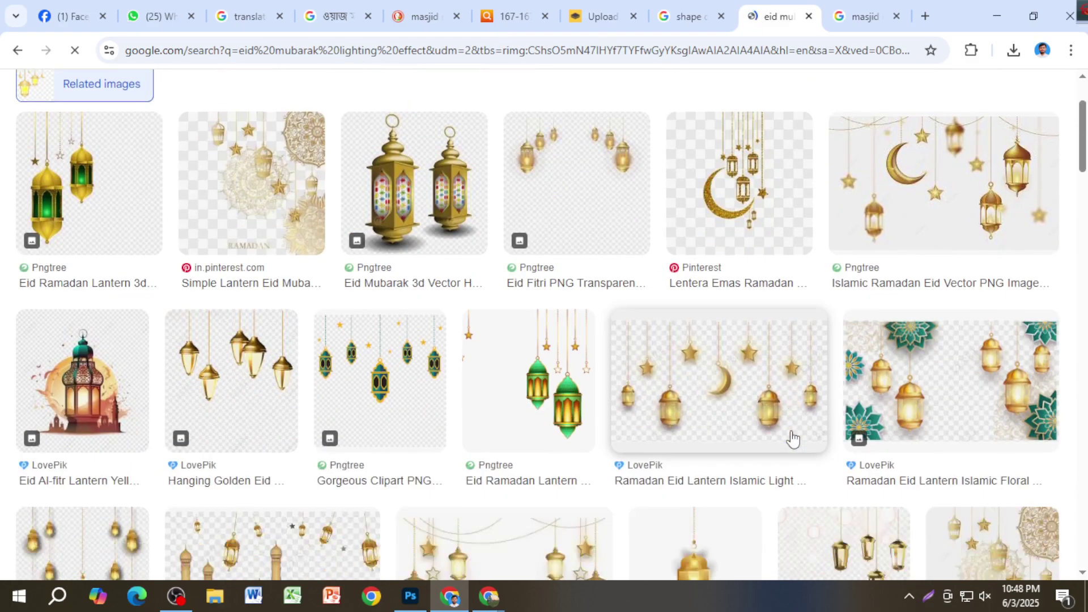
{"action": "scroll", "coordinate": [792, 439], "scroll_direction": "down", "scroll_amount": 8}
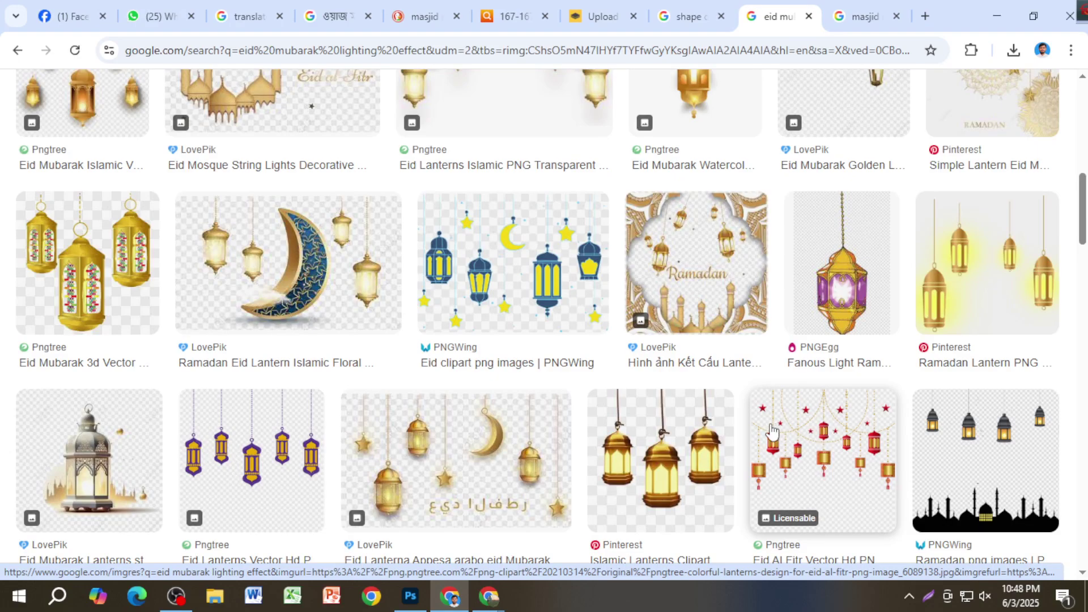
{"action": "scroll", "coordinate": [759, 423], "scroll_direction": "down", "scroll_amount": 7}
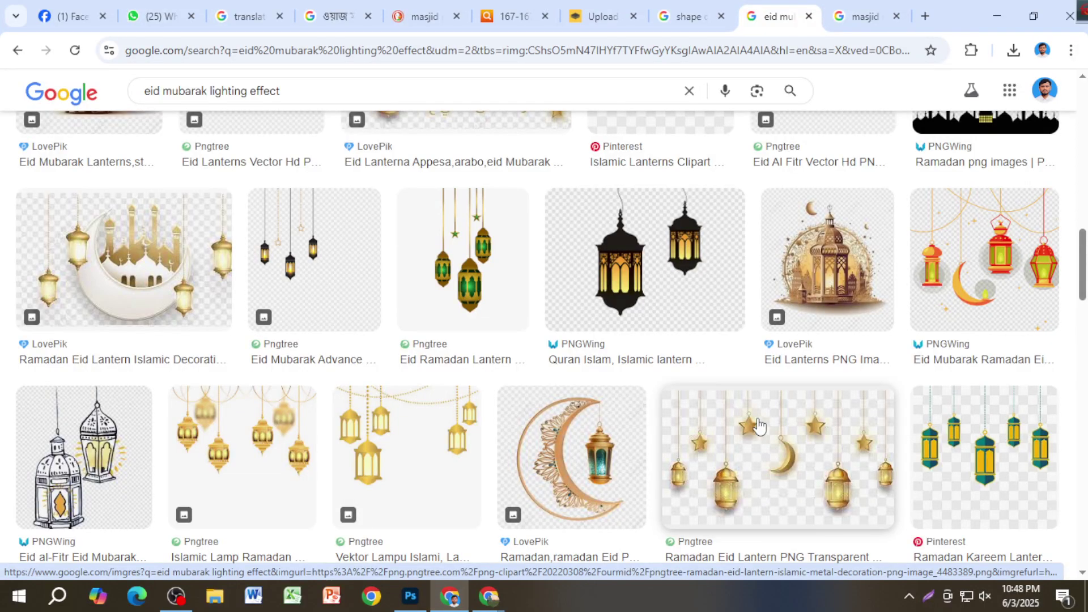
Step: Paste the lantern image into remove.bg and download the free cut-out preview
{"action": "left_click", "coordinate": [584, 16]}
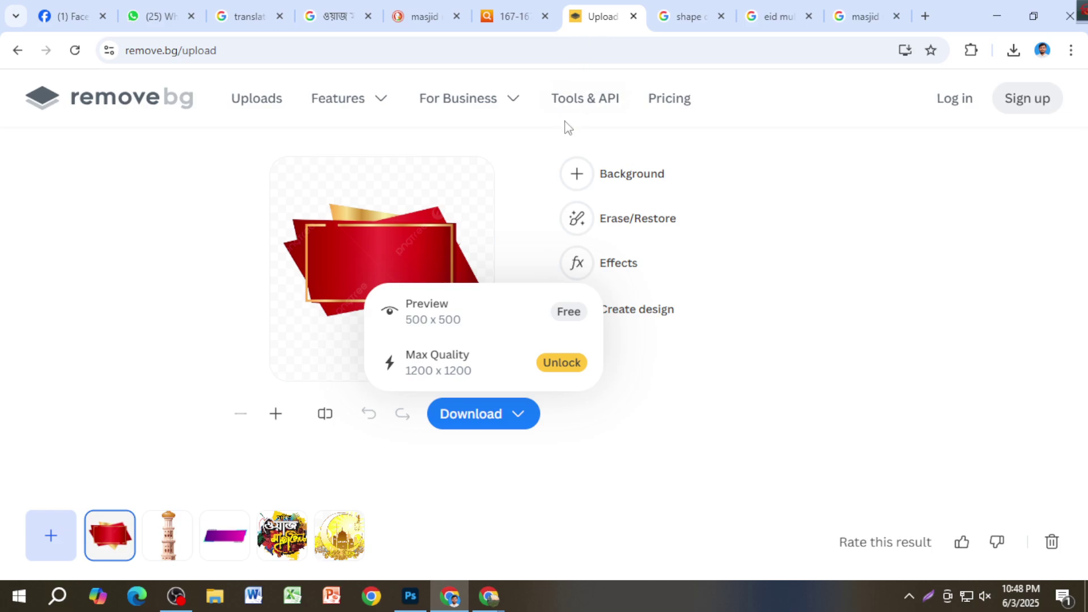
{"action": "key", "text": "ctrl+v"}
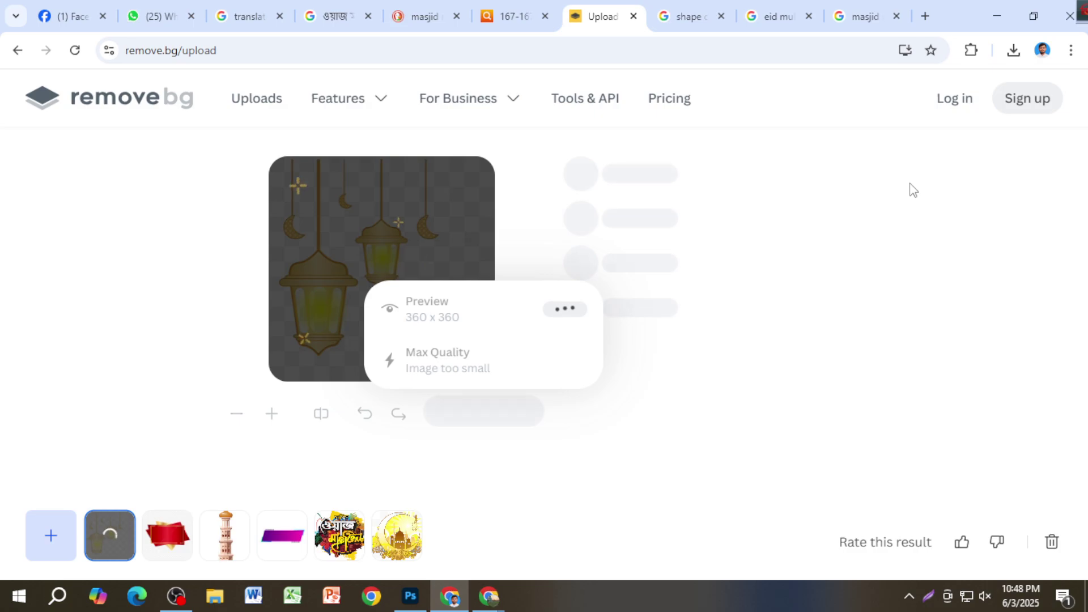
{"action": "left_click", "coordinate": [473, 327]}
Step: Place the lantern cut-out in the banner, move it up beside the বার্ষিক title and commit
{"action": "left_click_drag", "start_coordinate": [827, 97], "coordinate": [850, 208]}
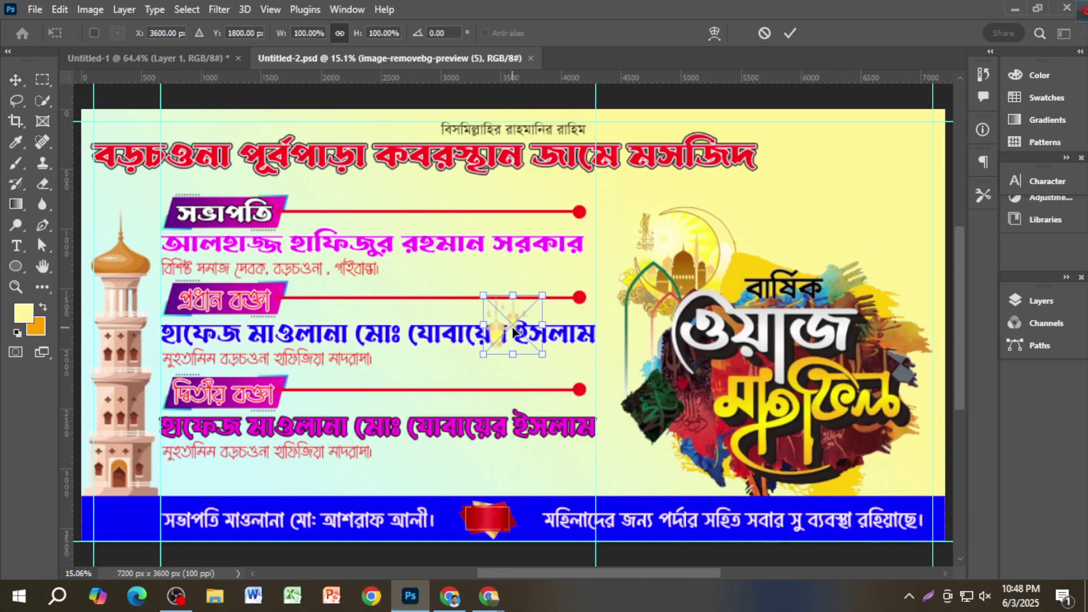
{"action": "left_click_drag", "start_coordinate": [515, 321], "coordinate": [794, 271]}
{"action": "key", "text": "Return"}
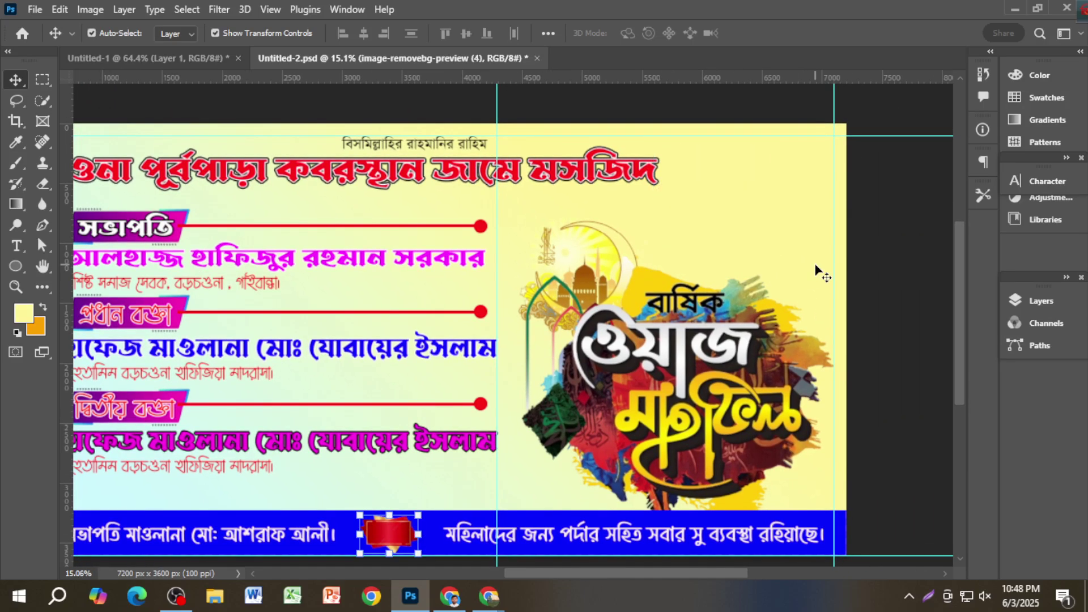
{"action": "key", "text": "alt+Tab"}
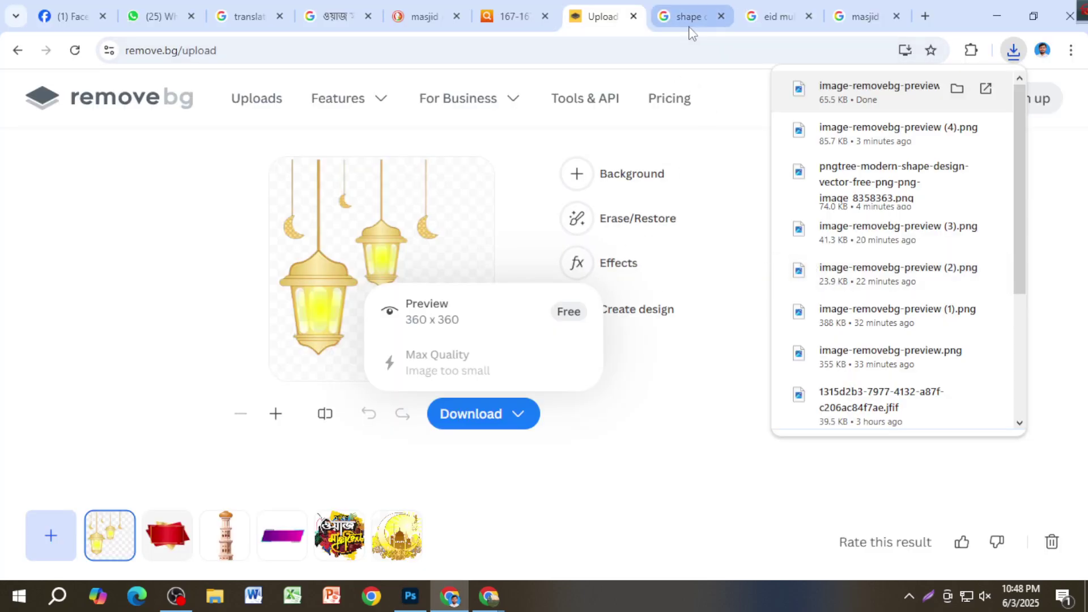
Step: Return to the 'eid mubarak lighting effect' results and preview a colourful Eid Mubarak lantern
{"action": "left_click", "coordinate": [690, 21]}
{"action": "left_click", "coordinate": [866, 17]}
{"action": "left_click", "coordinate": [788, 23]}
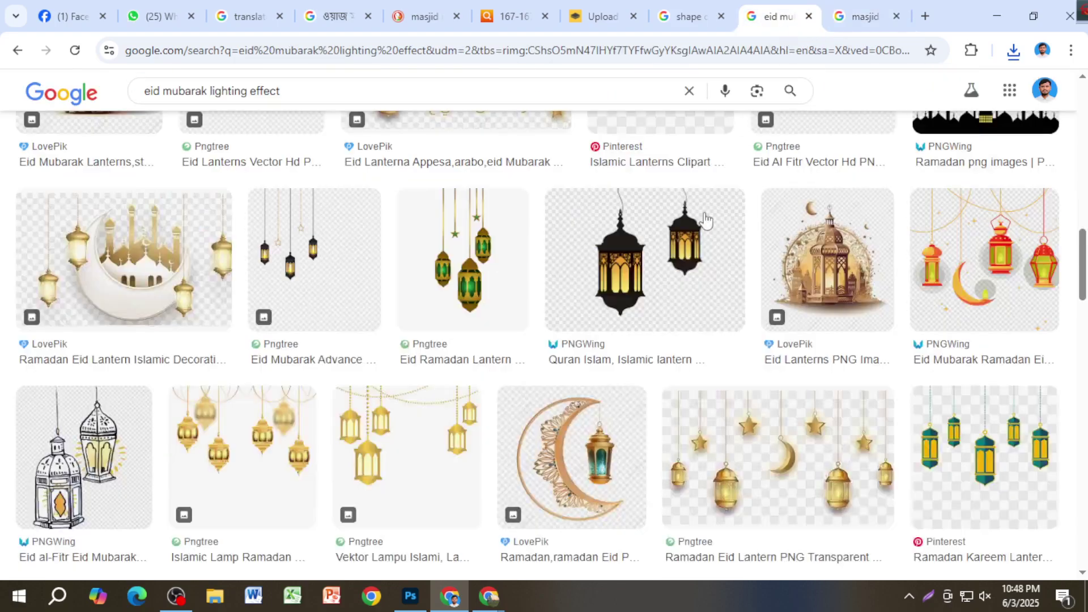
{"action": "left_click", "coordinate": [944, 297]}
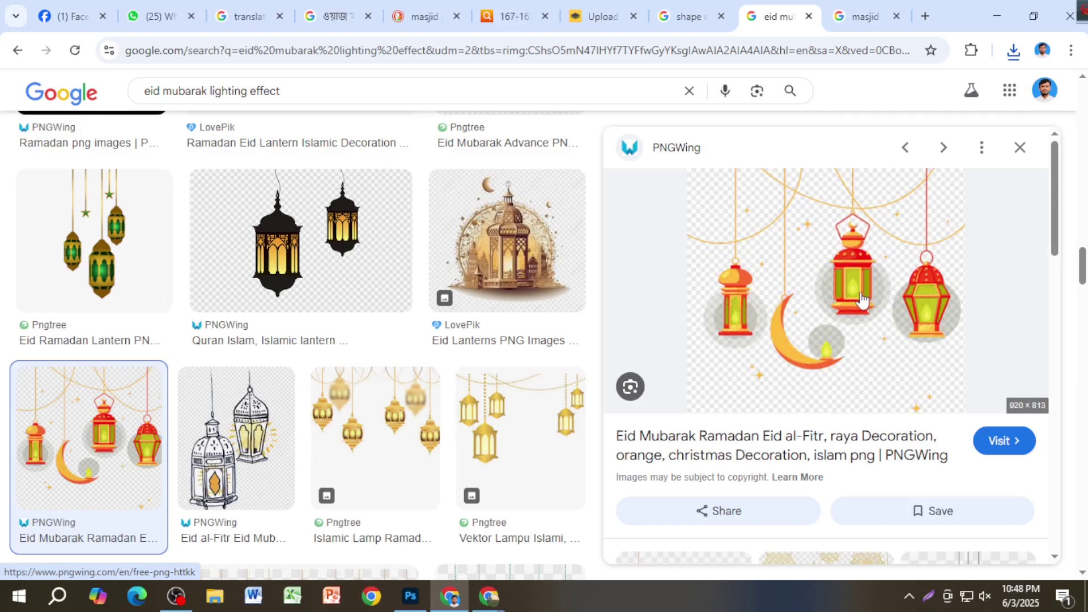
{"action": "scroll", "coordinate": [861, 299], "scroll_direction": "down", "scroll_amount": 5}
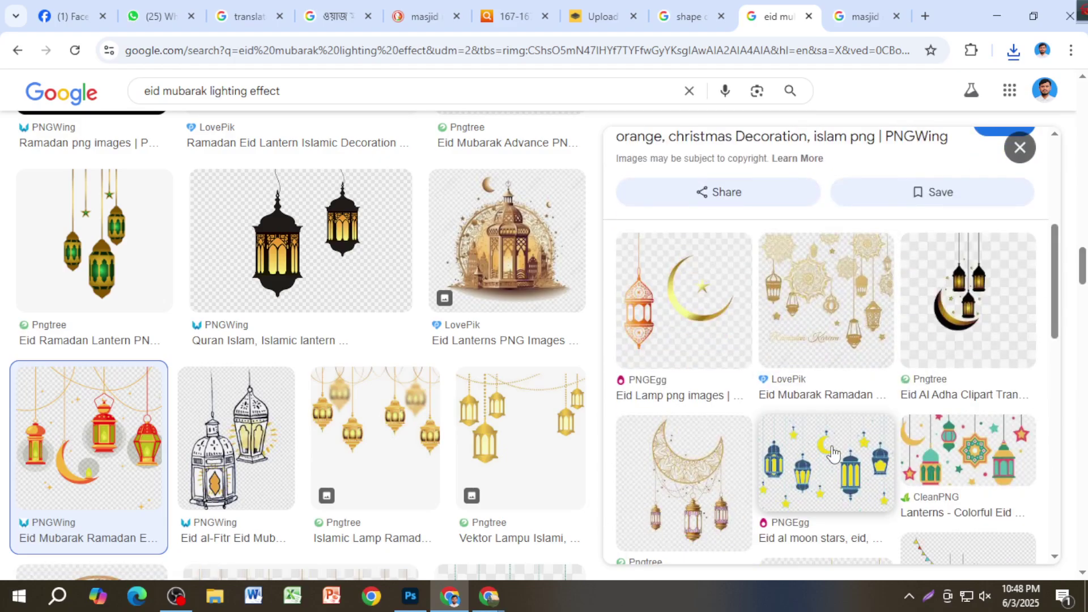
{"action": "scroll", "coordinate": [832, 464], "scroll_direction": "up", "scroll_amount": 5}
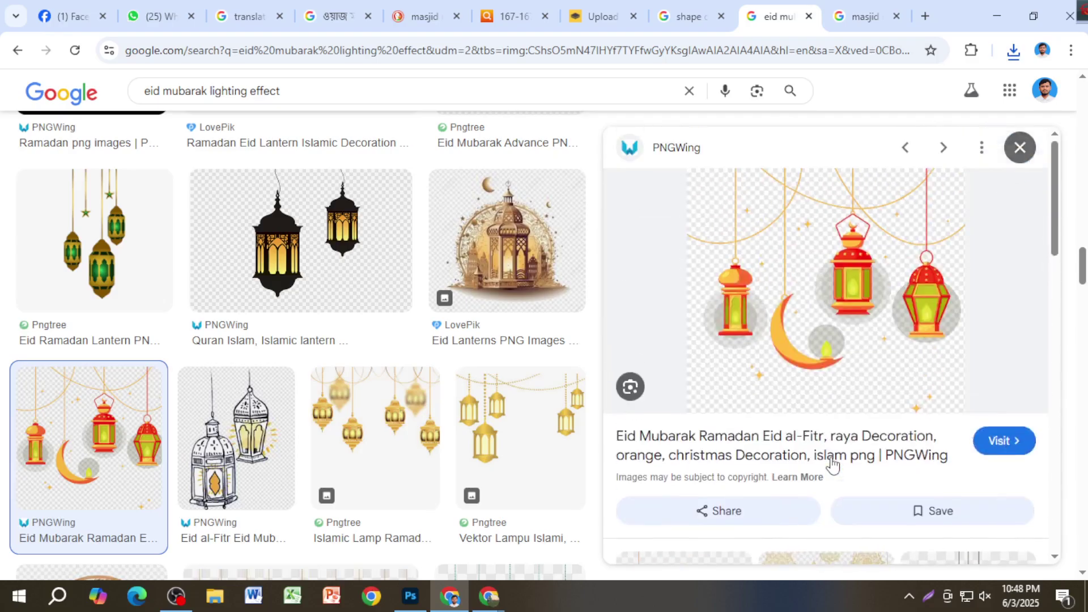
{"action": "scroll", "coordinate": [850, 360], "scroll_direction": "down", "scroll_amount": 4}
{"action": "scroll", "coordinate": [850, 361], "scroll_direction": "down", "scroll_amount": 5}
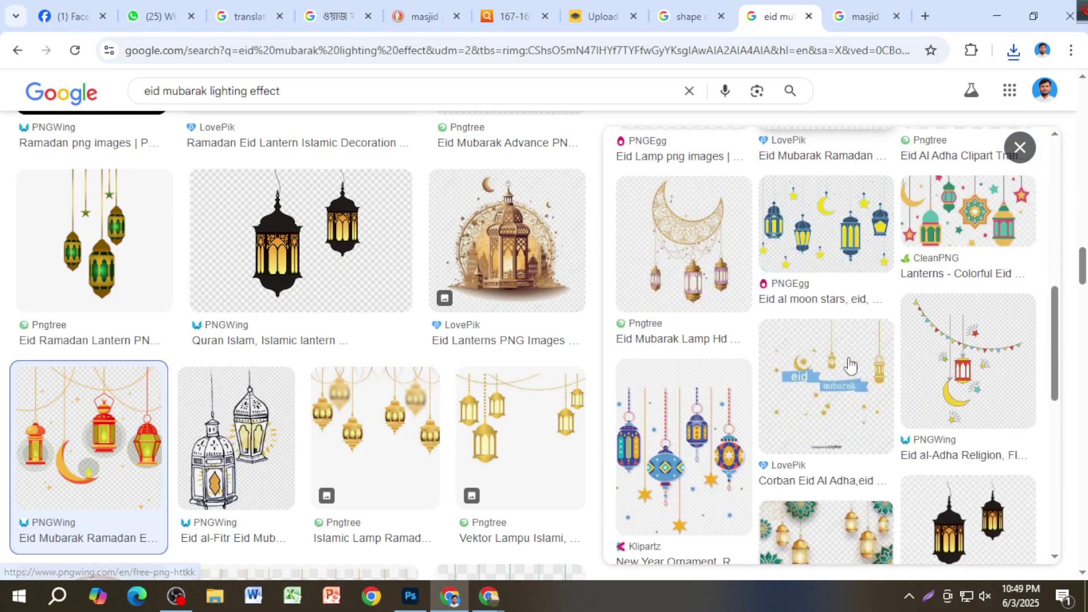
{"action": "scroll", "coordinate": [858, 358], "scroll_direction": "up", "scroll_amount": 1}
Step: Save the Eid al moon stars lantern image to Downloads as png-clipart-eid-al-moon-stars-eid-al.png
{"action": "left_click", "coordinate": [833, 284]}
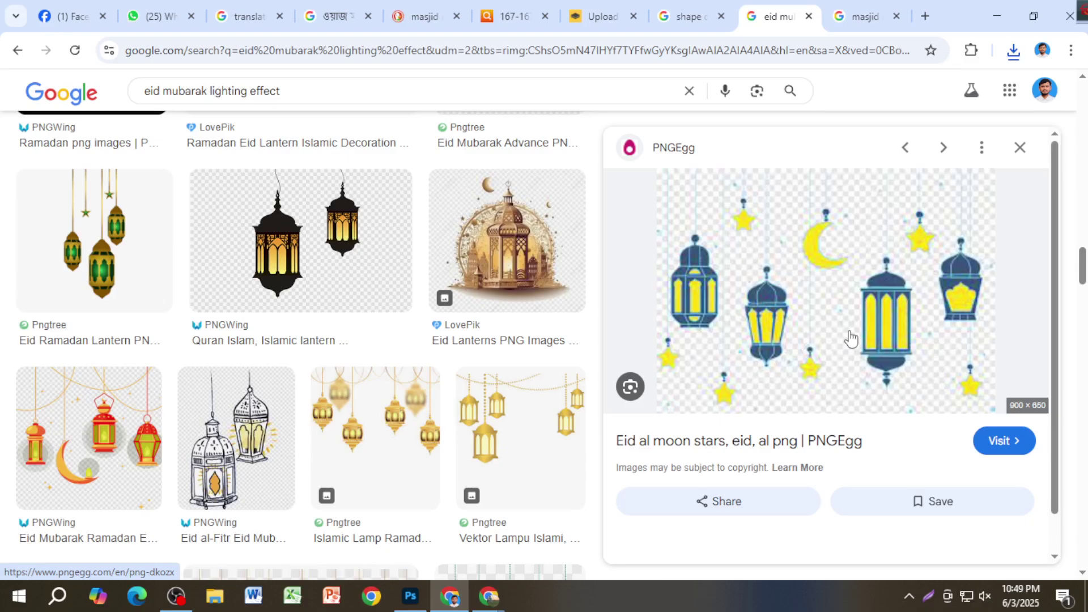
{"action": "right_click", "coordinate": [821, 275]}
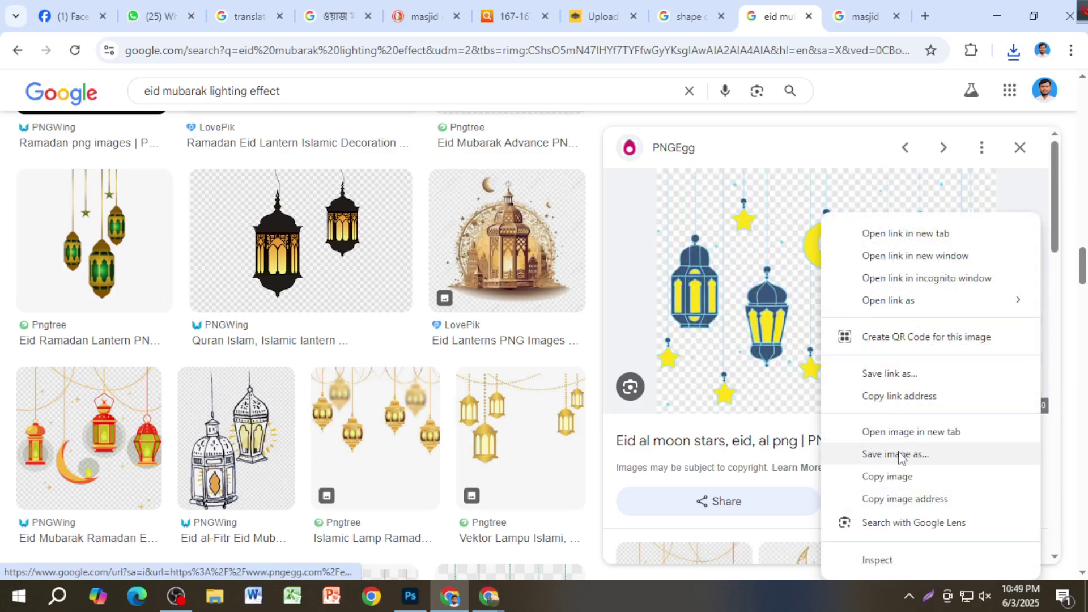
{"action": "left_click", "coordinate": [899, 454]}
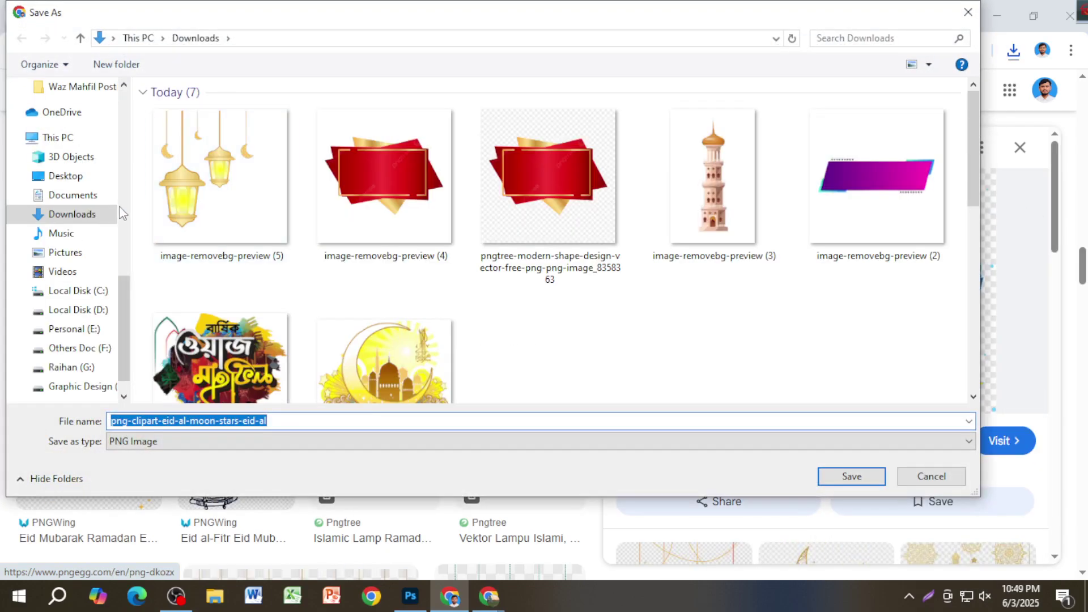
{"action": "left_click", "coordinate": [851, 477]}
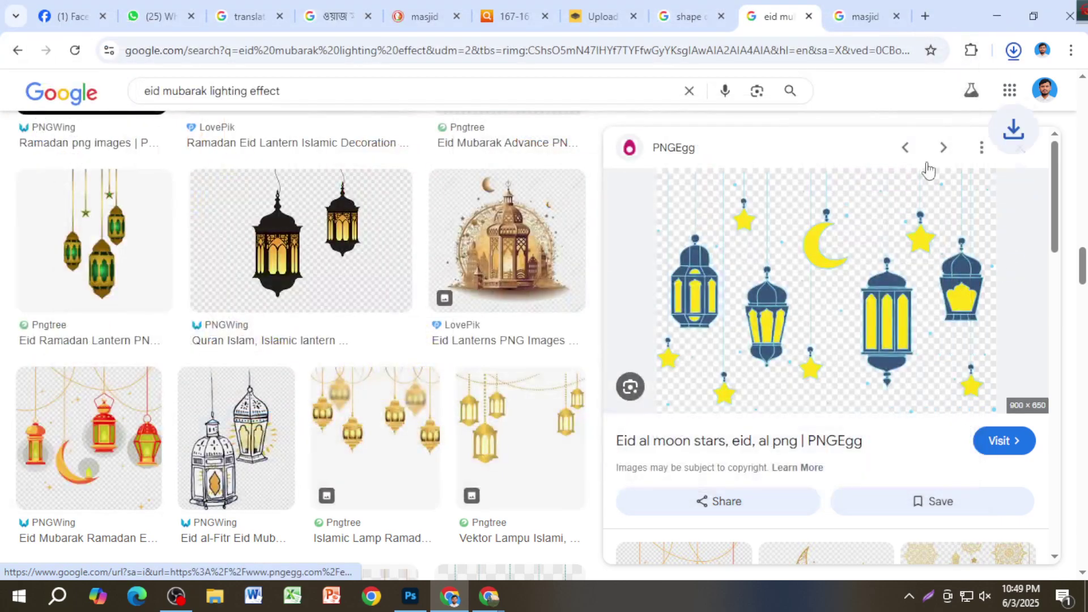
Step: Drag the saved lantern image onto the banner, then cancel the placement
{"action": "left_click_drag", "start_coordinate": [875, 102], "coordinate": [558, 455]}
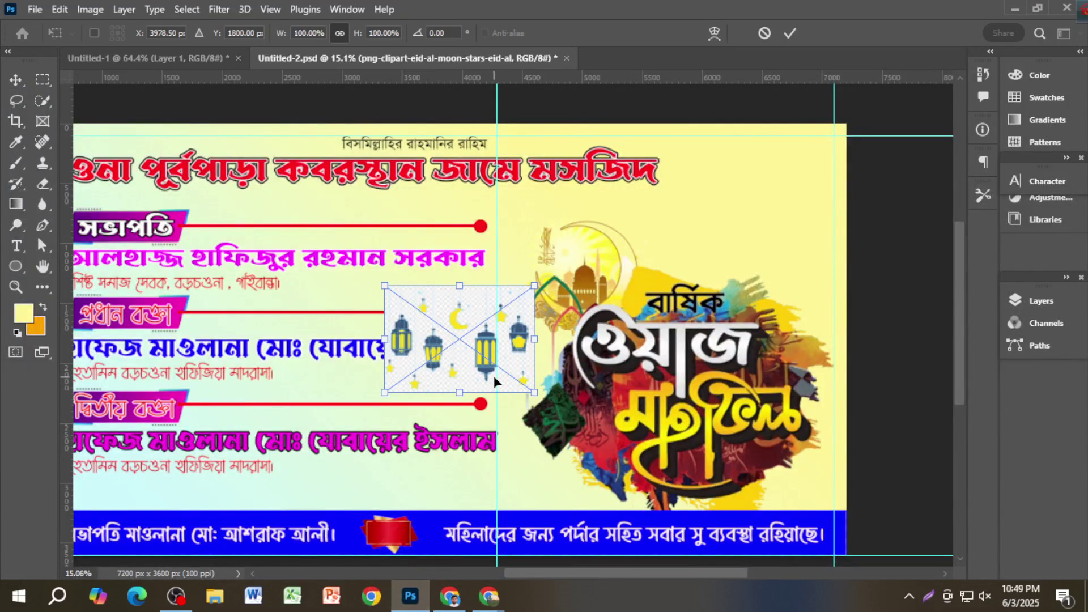
{"action": "key", "text": "Escape"}
{"action": "key", "text": "alt+Tab"}
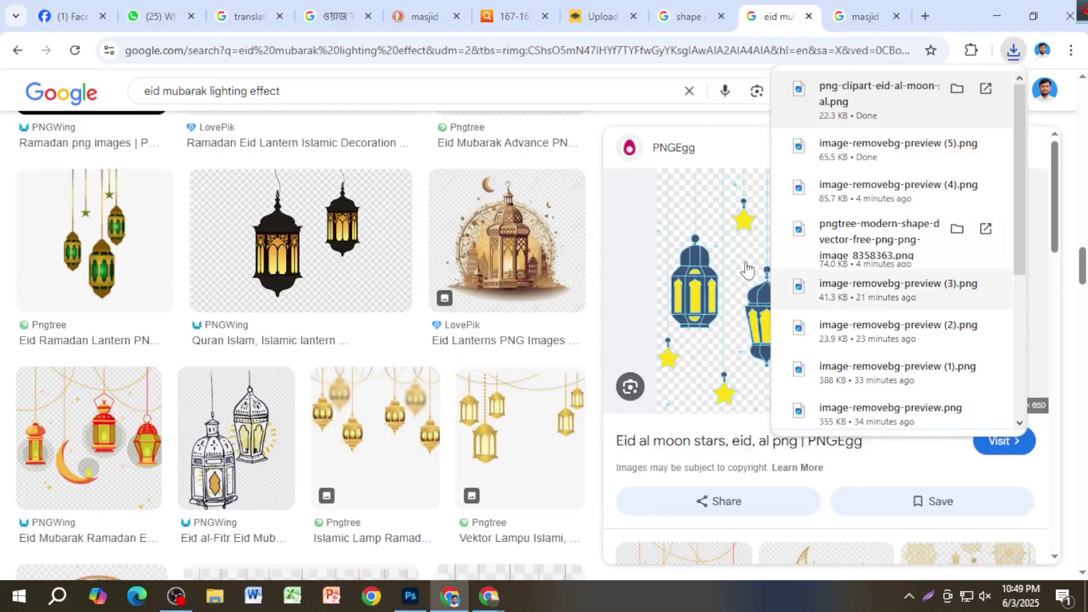
Step: Copy the moon-and-stars lantern image into remove.bg for background removal, then bring OBS Studio forward
{"action": "right_click", "coordinate": [721, 267]}
{"action": "left_click", "coordinate": [765, 477]}
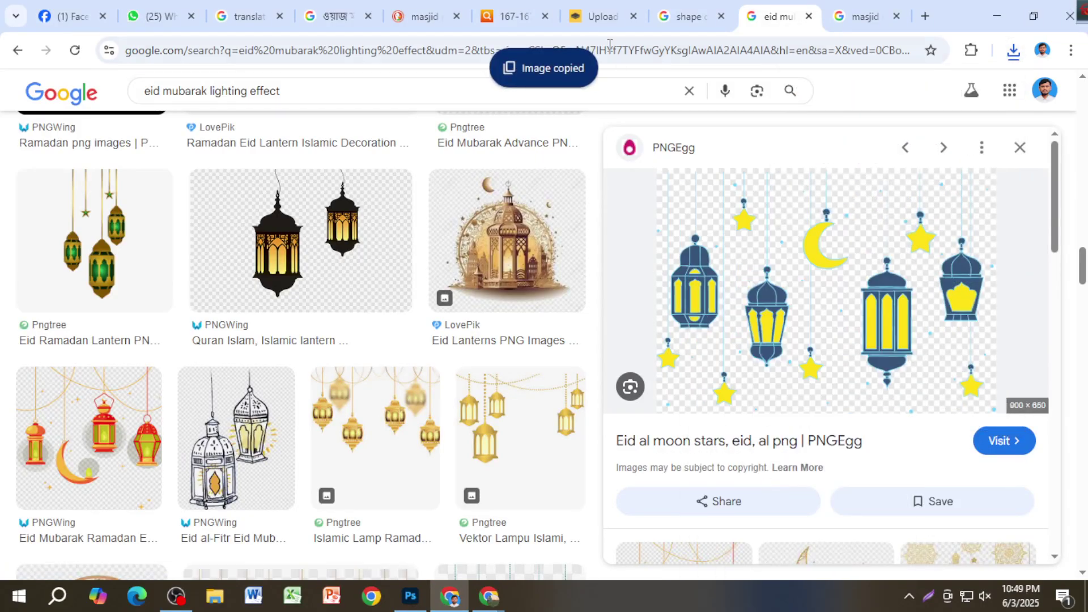
{"action": "left_click", "coordinate": [605, 17]}
{"action": "key", "text": "ctrl+v"}
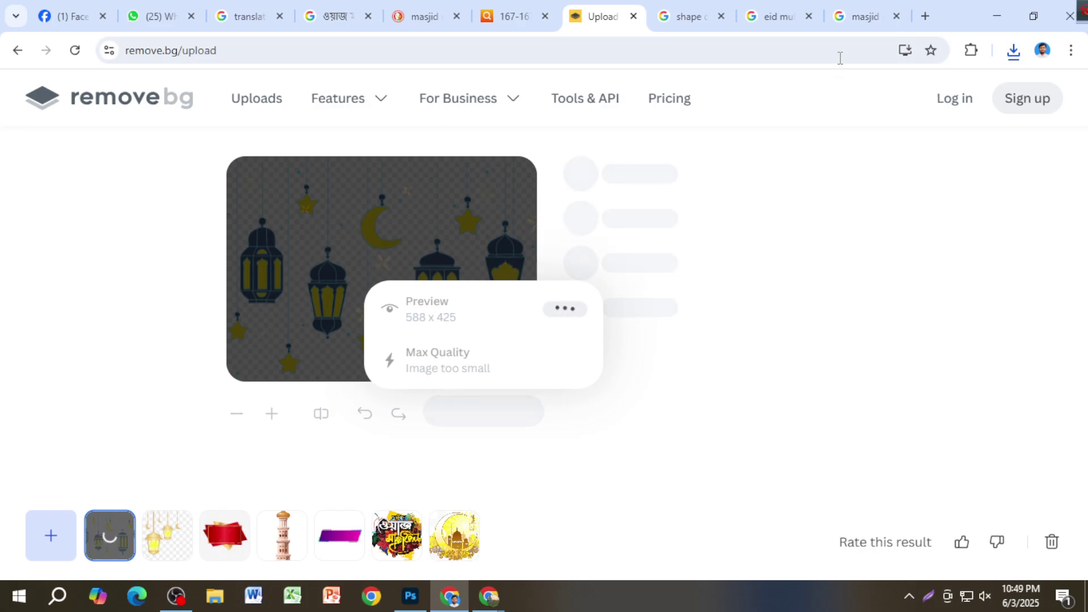
{"action": "left_click", "coordinate": [858, 23]}
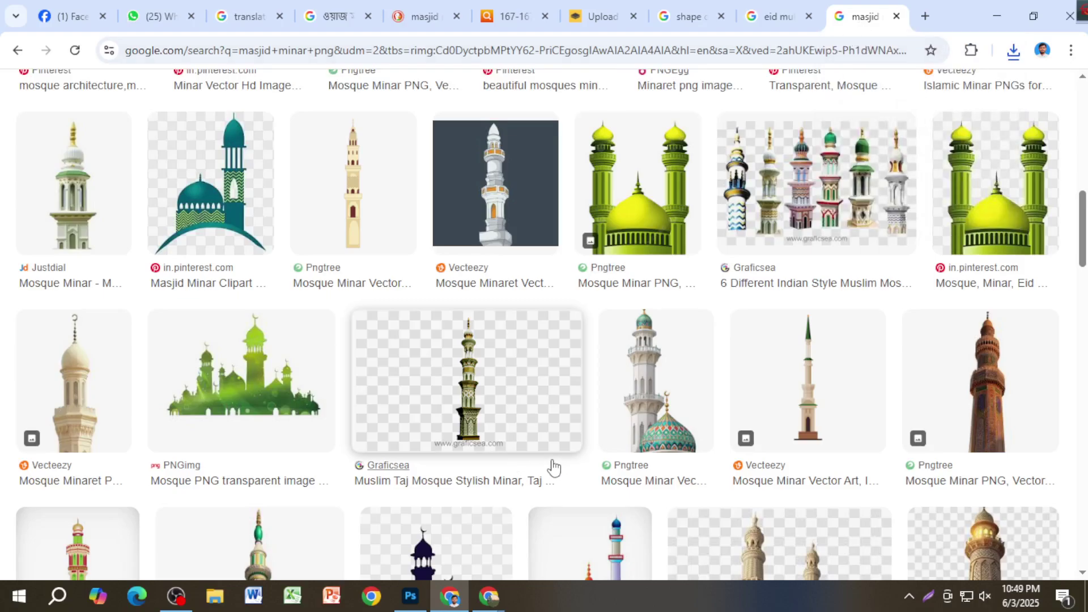
{"action": "left_click", "coordinate": [176, 596]}
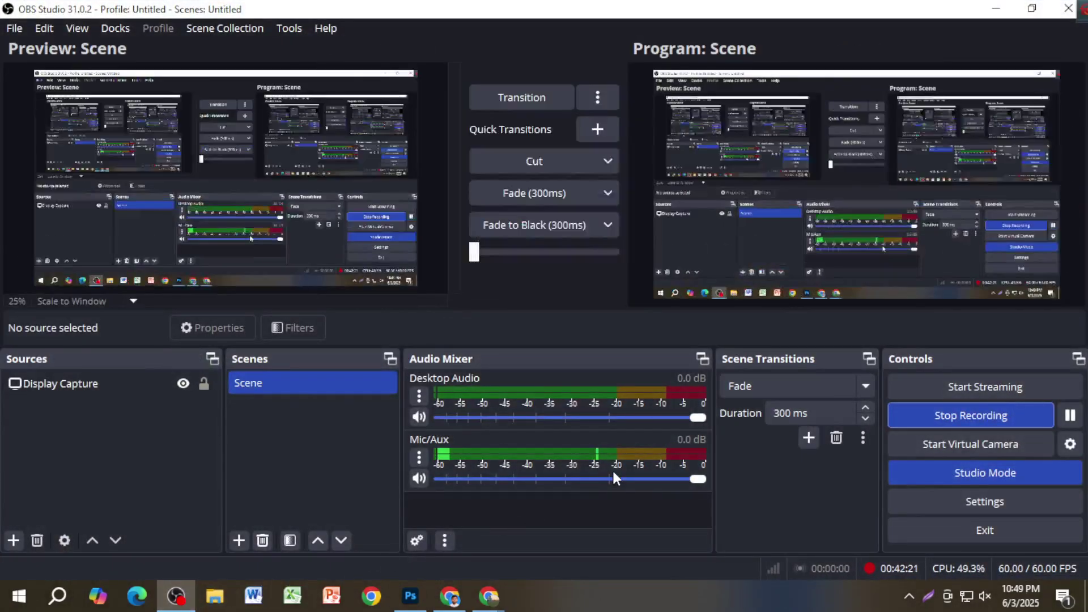
Step: Recopy the moon-and-stars lantern image from the eid mubarak results and start a fresh browser tab
{"action": "left_click", "coordinate": [993, 9]}
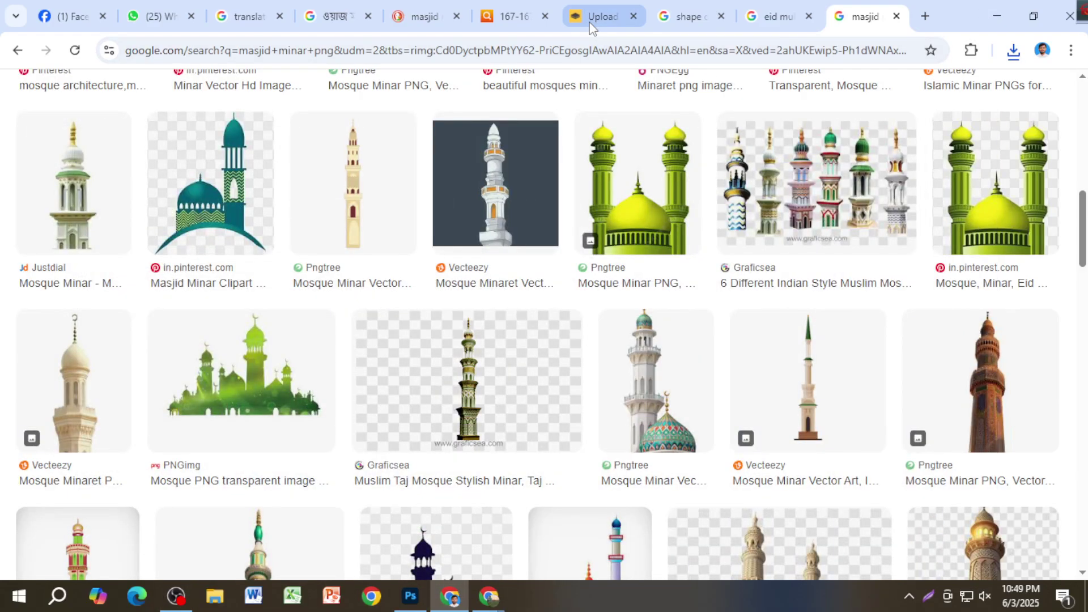
{"action": "left_click", "coordinate": [589, 23]}
{"action": "left_click", "coordinate": [852, 17]}
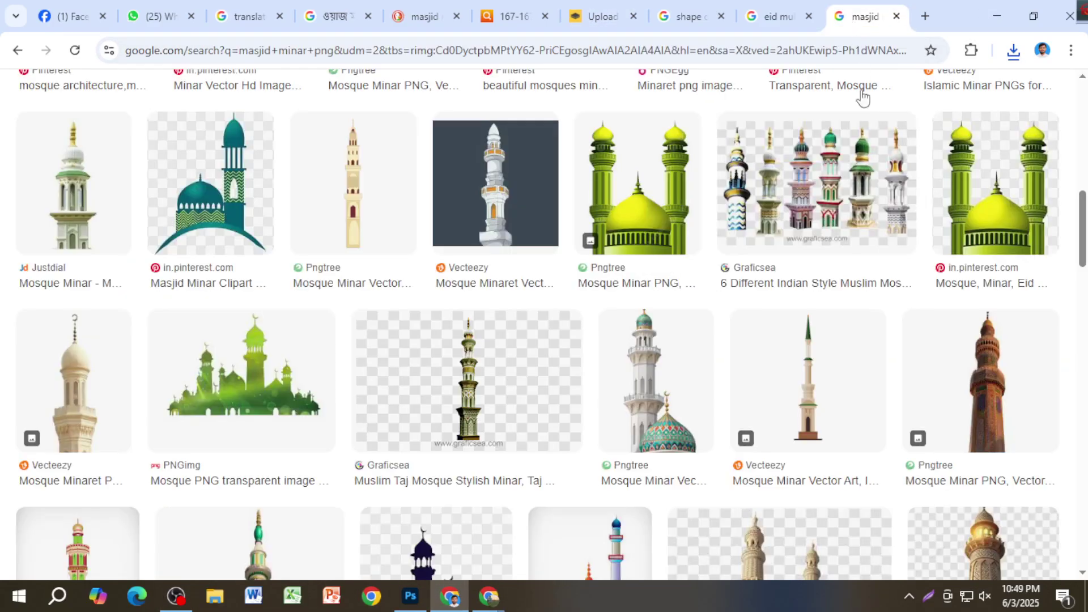
{"action": "left_click", "coordinate": [785, 16]}
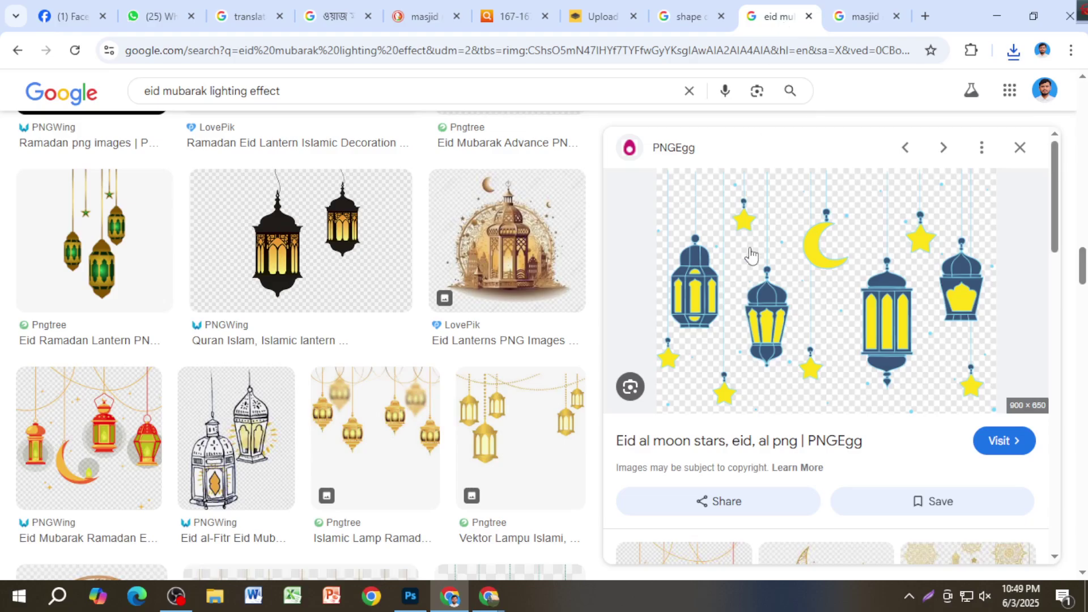
{"action": "right_click", "coordinate": [751, 256]}
{"action": "left_click", "coordinate": [813, 476]}
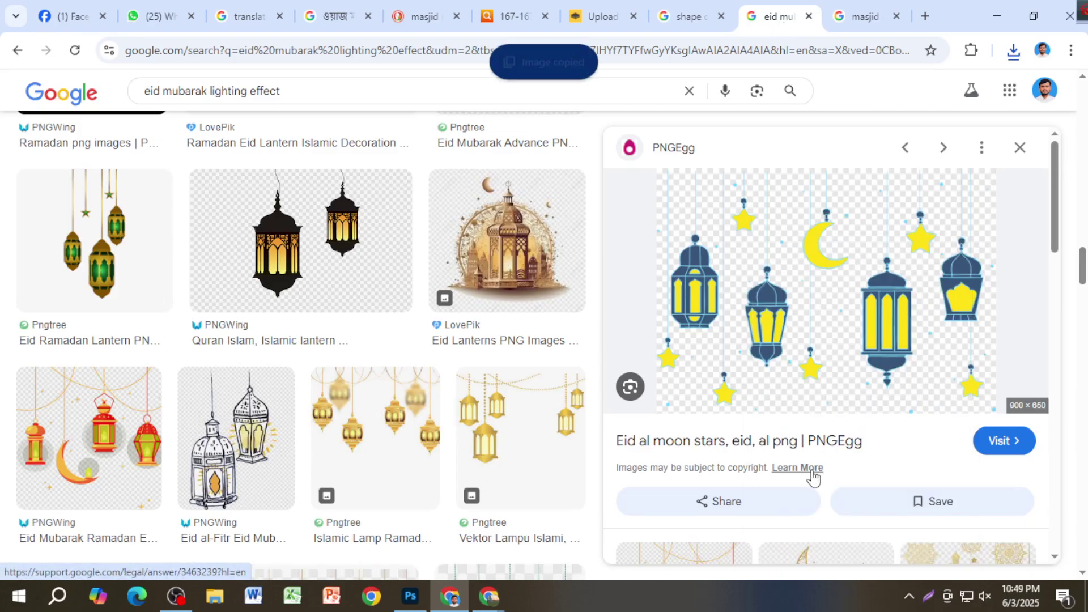
{"action": "key", "text": "ctrl+t"}
Step: Upload the lantern image to remove.bg after passing the hCaptcha, closing the old upload tab
{"action": "left_click", "coordinate": [450, 391]}
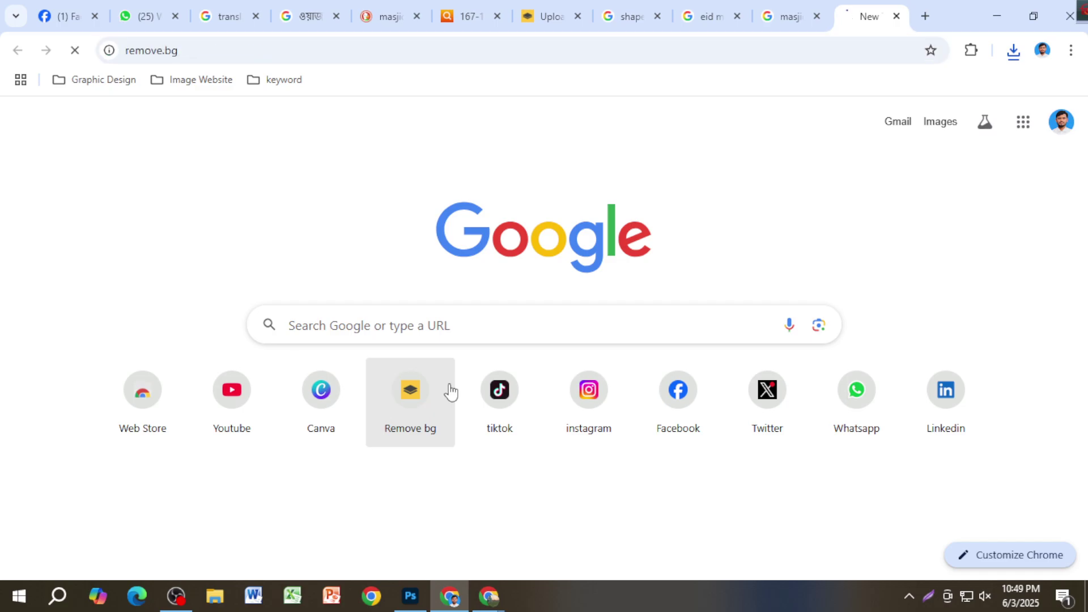
{"action": "left_click", "coordinate": [561, 17]}
{"action": "key", "text": "ctrl+v"}
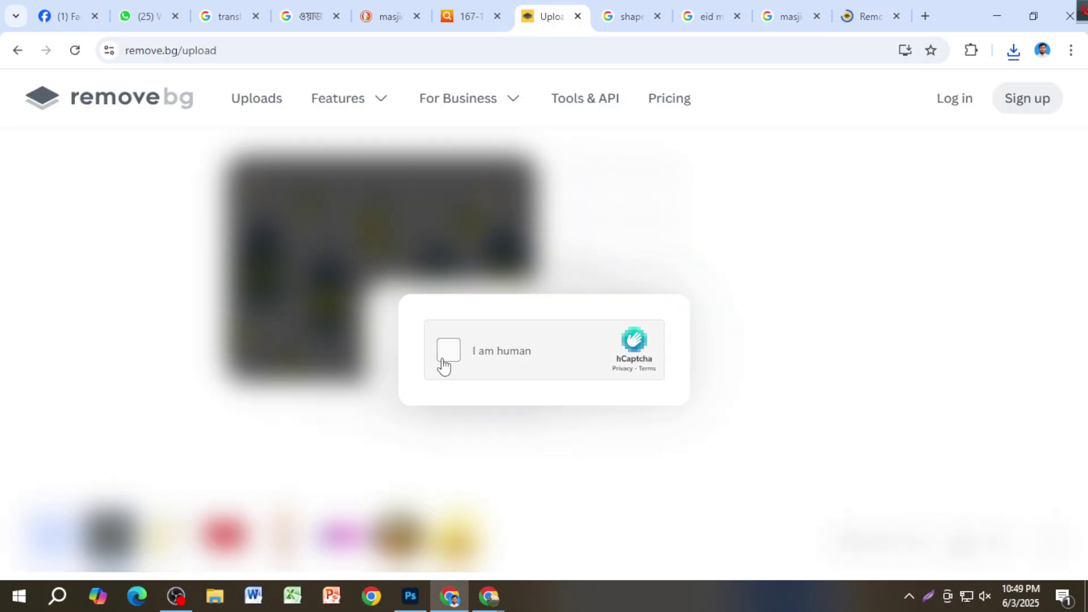
{"action": "left_click", "coordinate": [448, 361]}
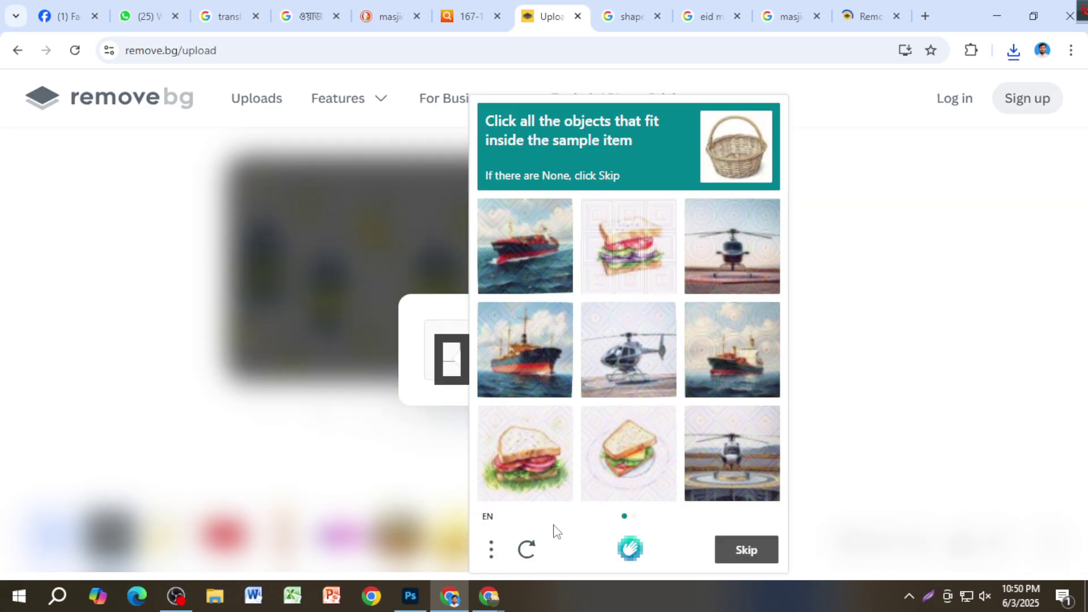
{"action": "left_click", "coordinate": [869, 16]}
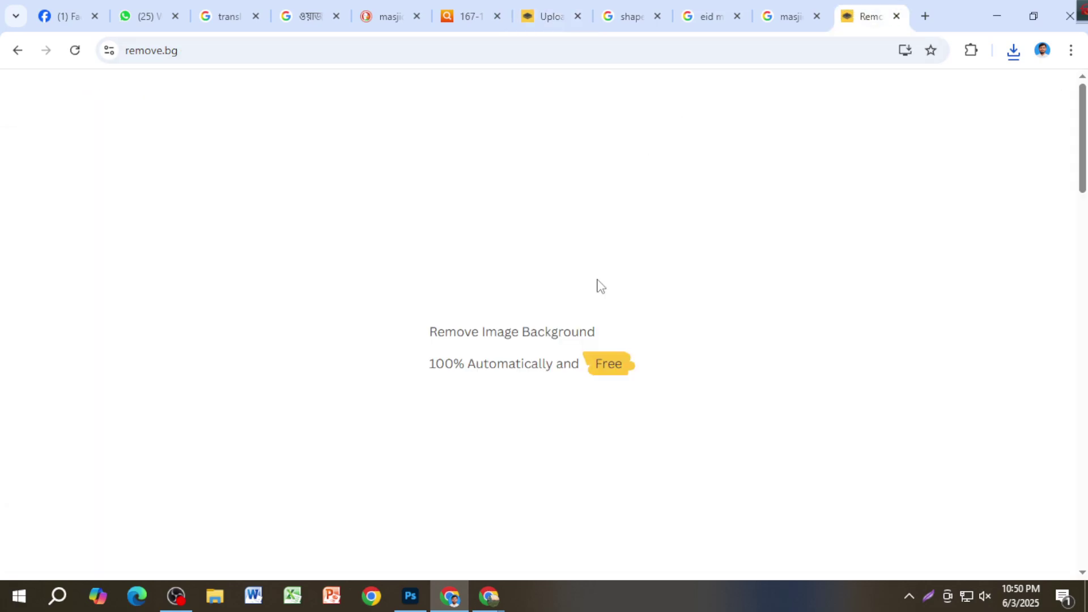
{"action": "left_click", "coordinate": [715, 403]}
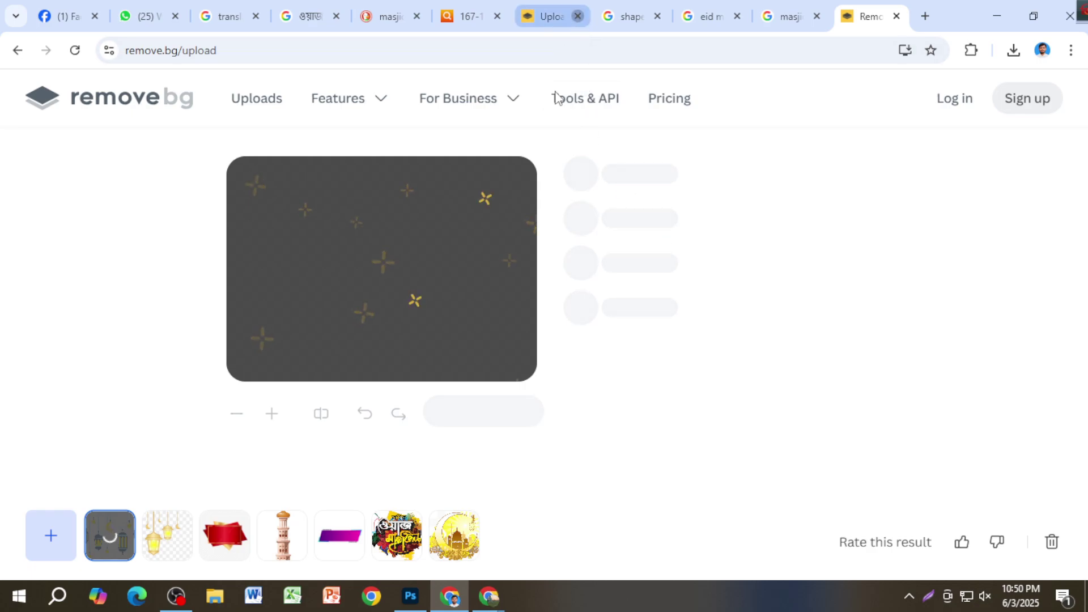
{"action": "left_click", "coordinate": [577, 16]}
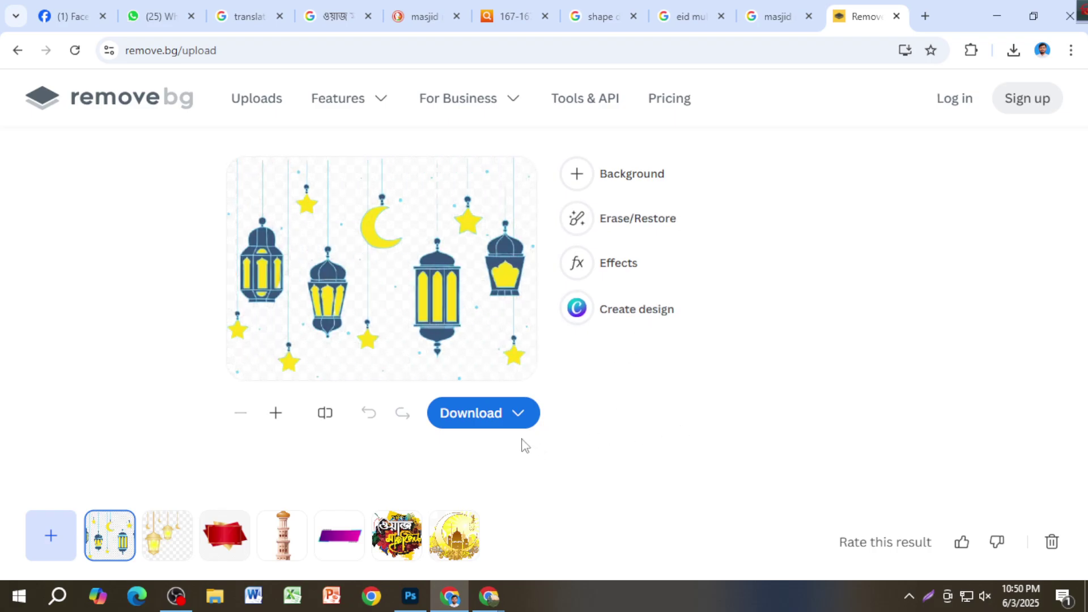
Step: Download the 588 × 424 cut-out preview and drag it into the Photoshop banner
{"action": "left_click", "coordinate": [477, 425]}
{"action": "left_click", "coordinate": [506, 338]}
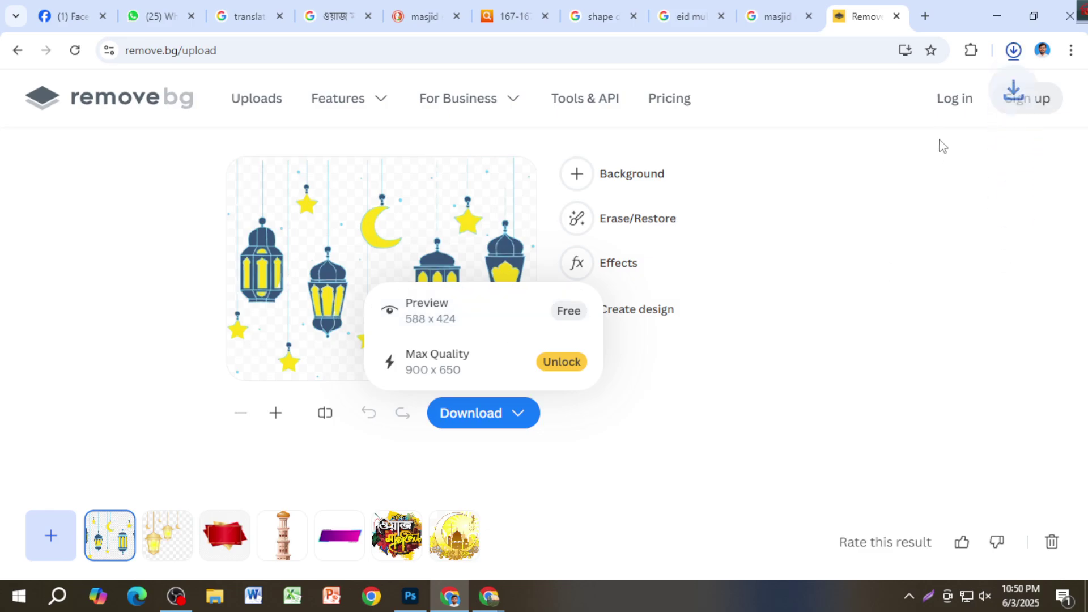
{"action": "left_click_drag", "start_coordinate": [935, 99], "coordinate": [752, 208]}
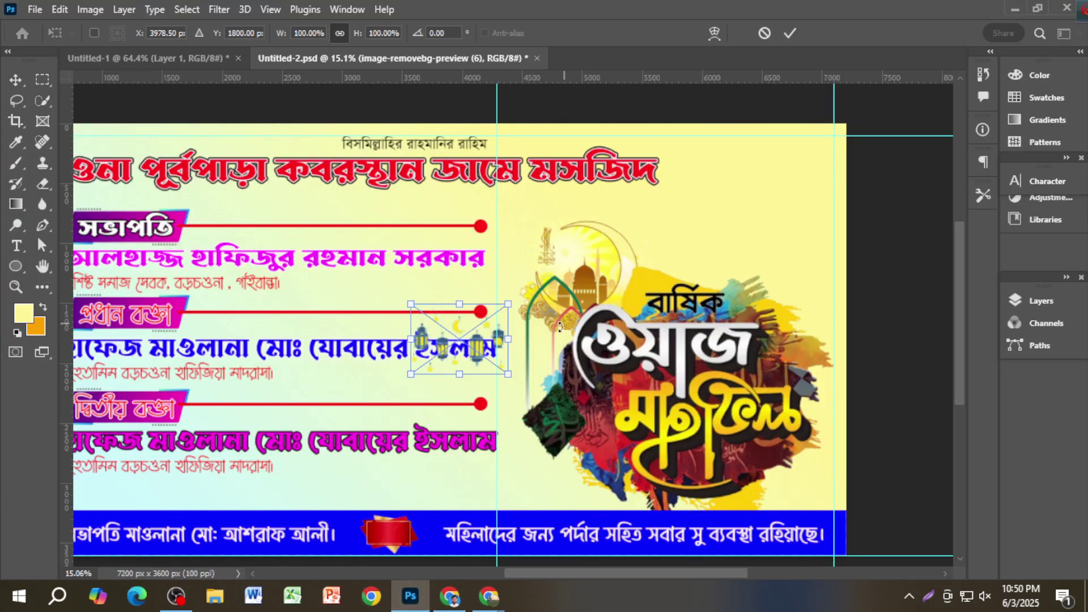
Step: Place the lantern cut-out in the banner's top-right corner above the Waz Mahfil title and fit the view
{"action": "left_click_drag", "start_coordinate": [482, 327], "coordinate": [811, 249]}
{"action": "key", "text": "Return"}
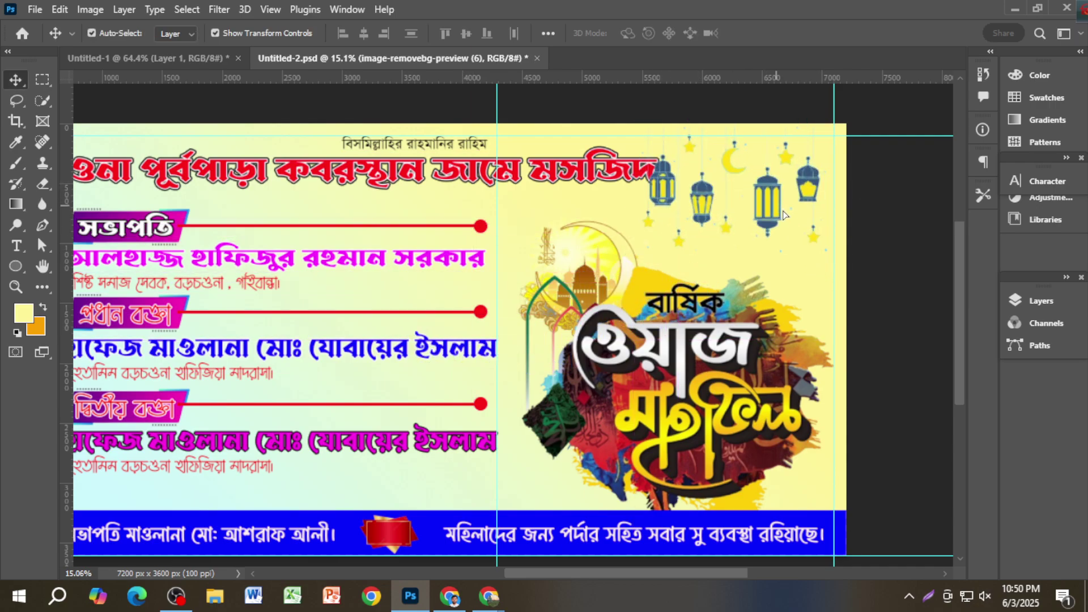
{"action": "left_click", "coordinate": [892, 224]}
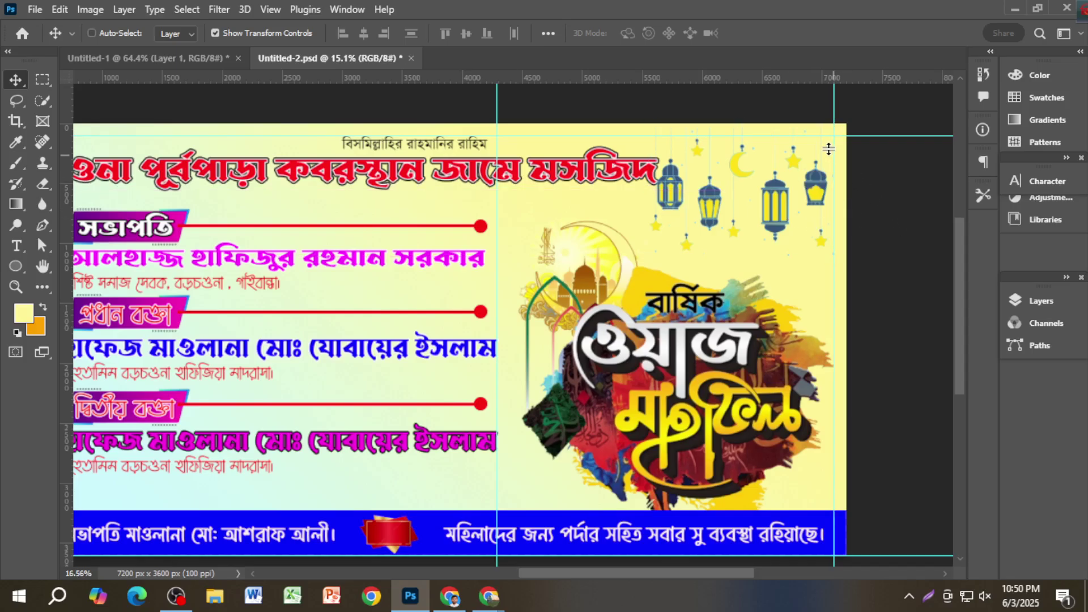
{"action": "scroll", "coordinate": [825, 156], "scroll_direction": "up", "scroll_amount": 2}
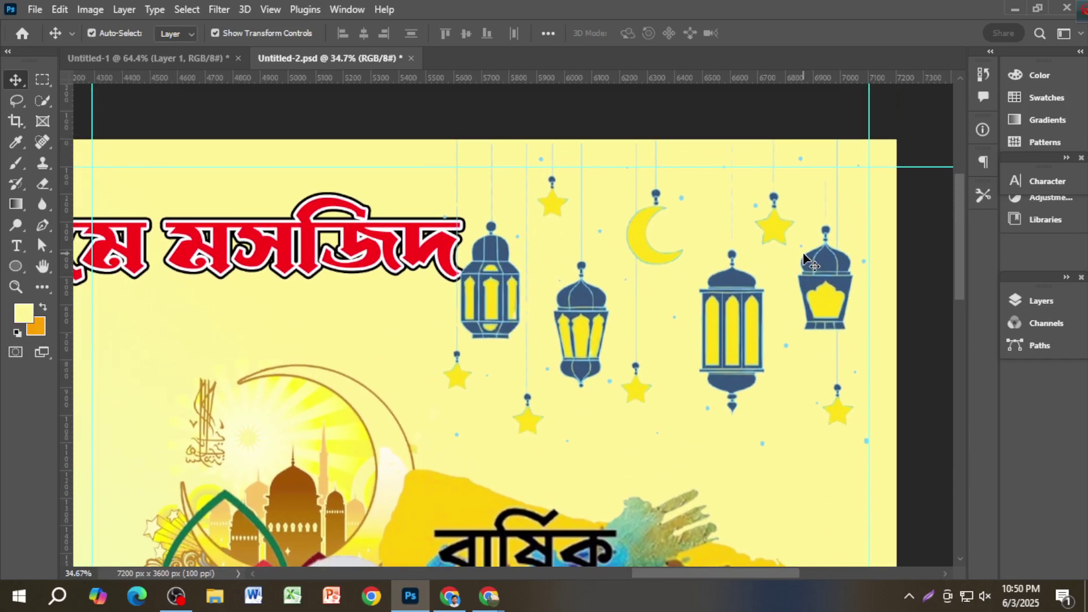
{"action": "left_click_drag", "start_coordinate": [823, 294], "coordinate": [837, 294]}
{"action": "key", "text": "ctrl+0"}
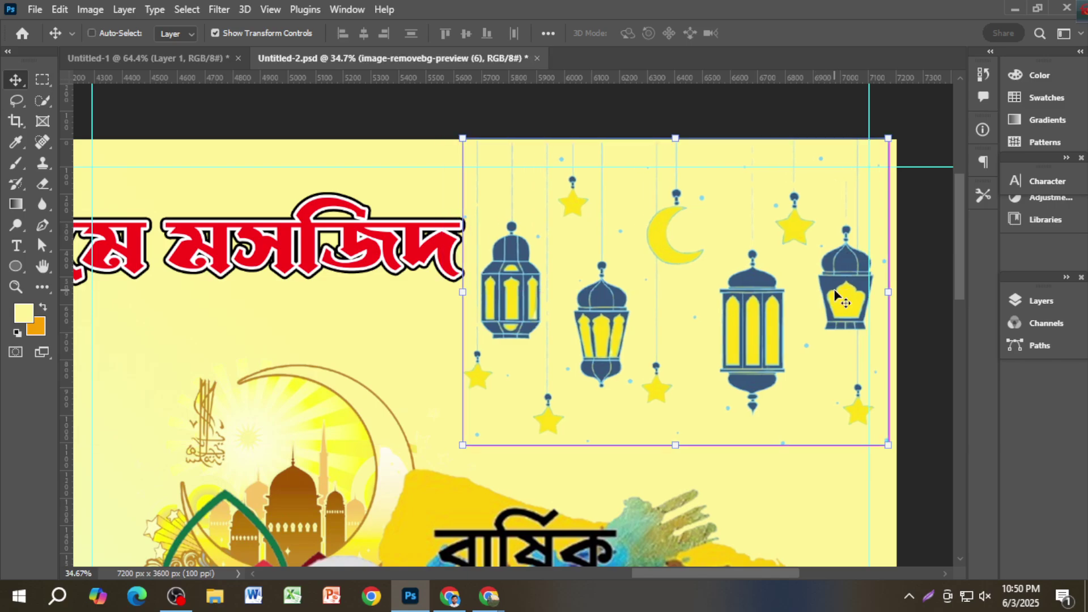
{"action": "scroll", "coordinate": [841, 300], "scroll_direction": "down", "scroll_amount": 2}
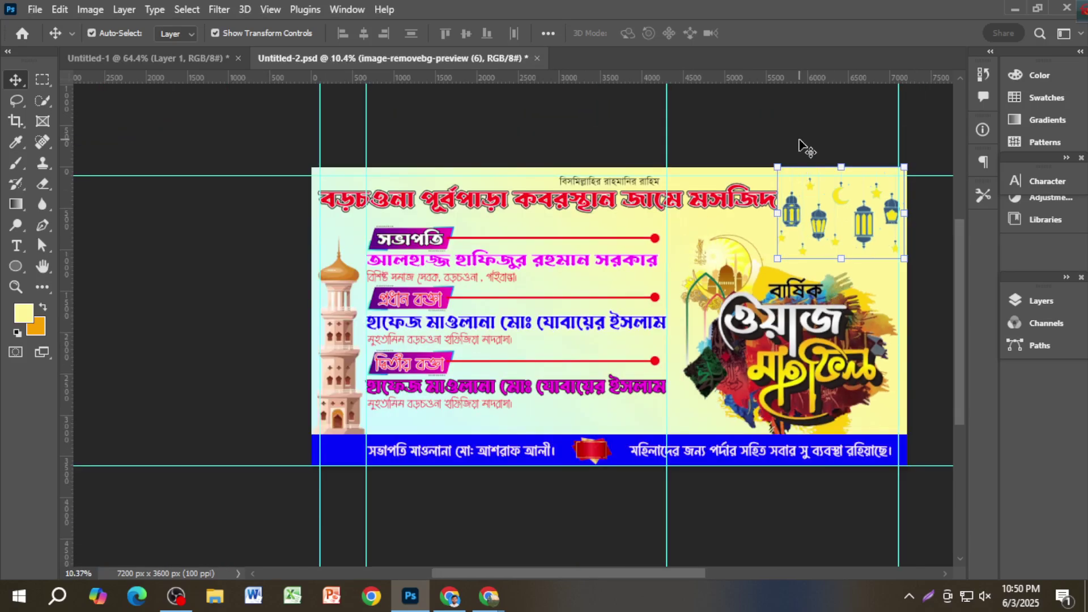
{"action": "left_click", "coordinate": [803, 141], "text": "ctrl"}
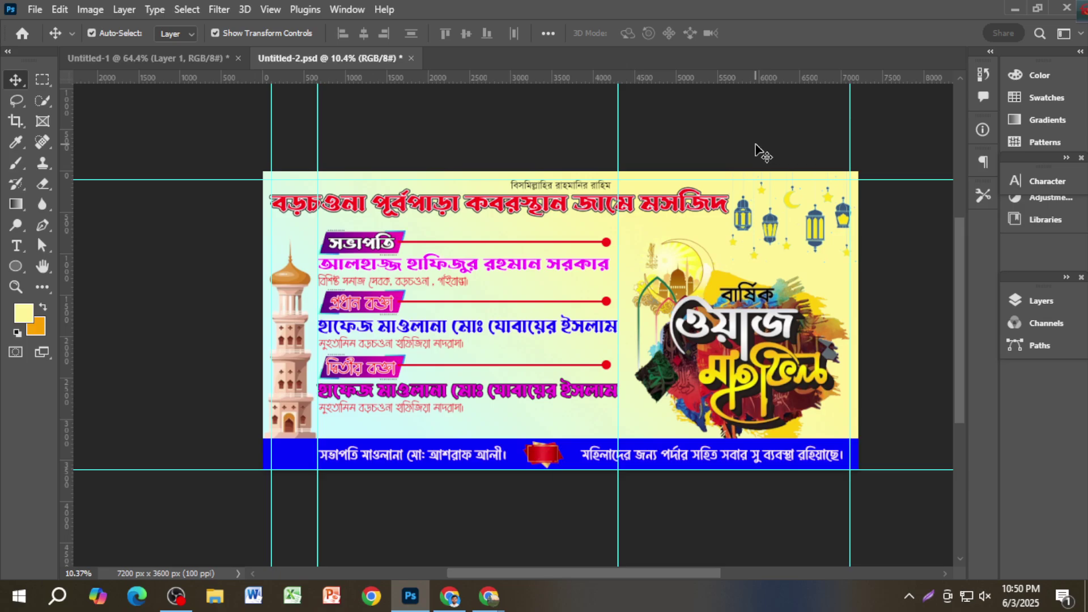
{"action": "scroll", "coordinate": [781, 195], "scroll_direction": "up", "scroll_amount": 2}
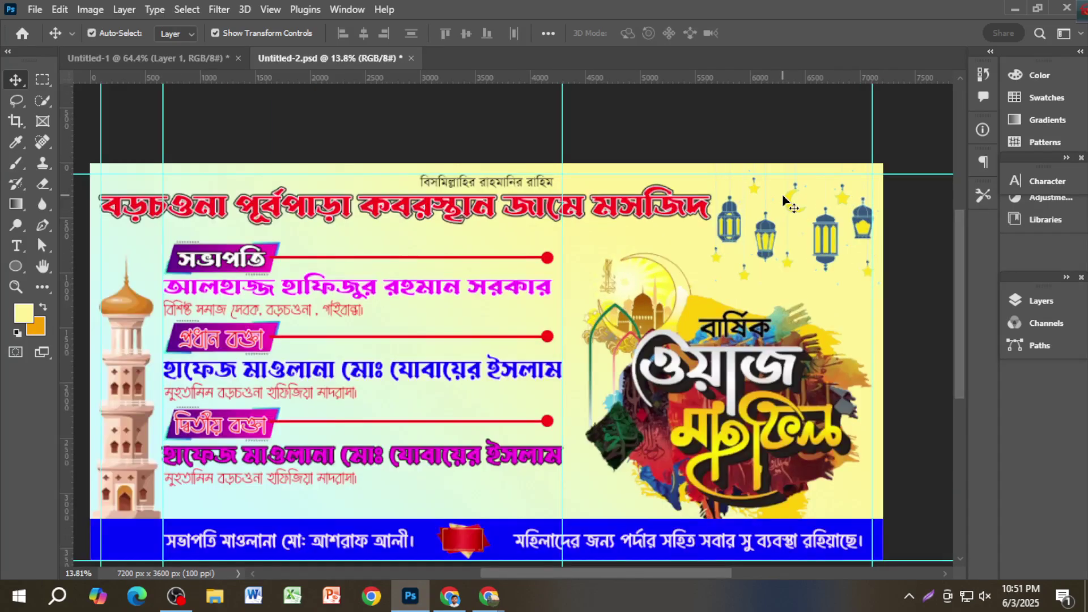
{"action": "scroll", "coordinate": [784, 197], "scroll_direction": "down", "scroll_amount": 2}
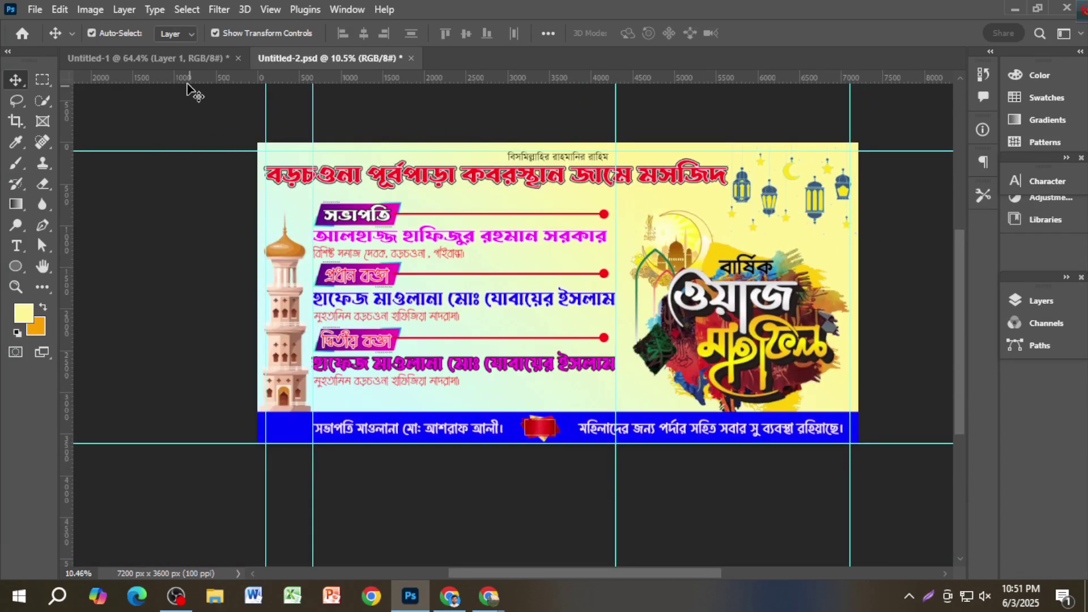
Step: Compare the banner against the Untitled-1 reference document, then return to Untitled-2.psd
{"action": "left_click", "coordinate": [176, 61]}
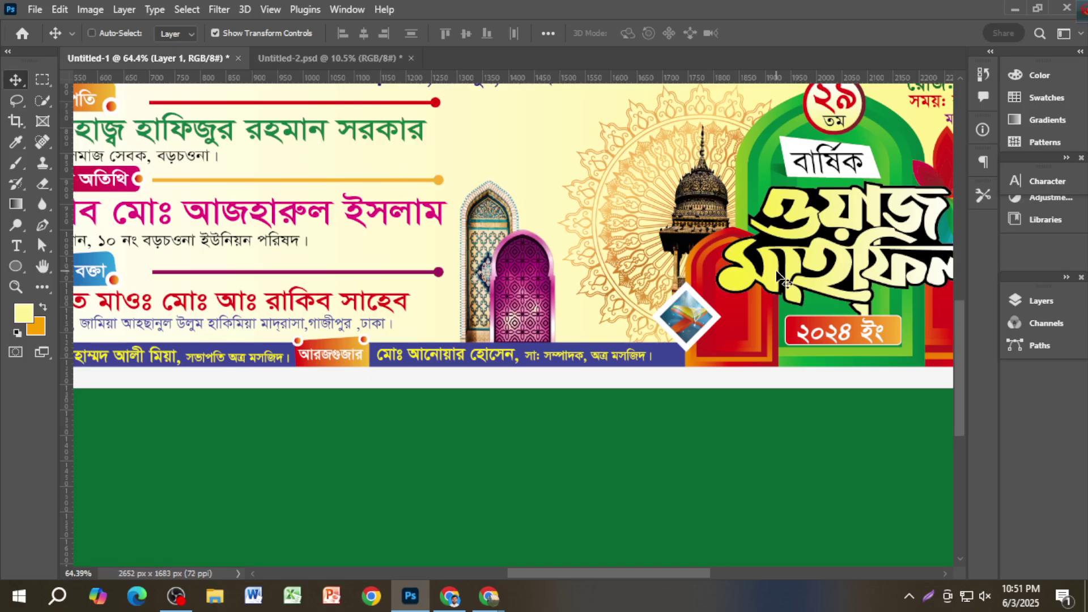
{"action": "scroll", "coordinate": [784, 281], "scroll_direction": "down", "scroll_amount": 3}
{"action": "scroll", "coordinate": [856, 334], "scroll_direction": "up", "scroll_amount": 3}
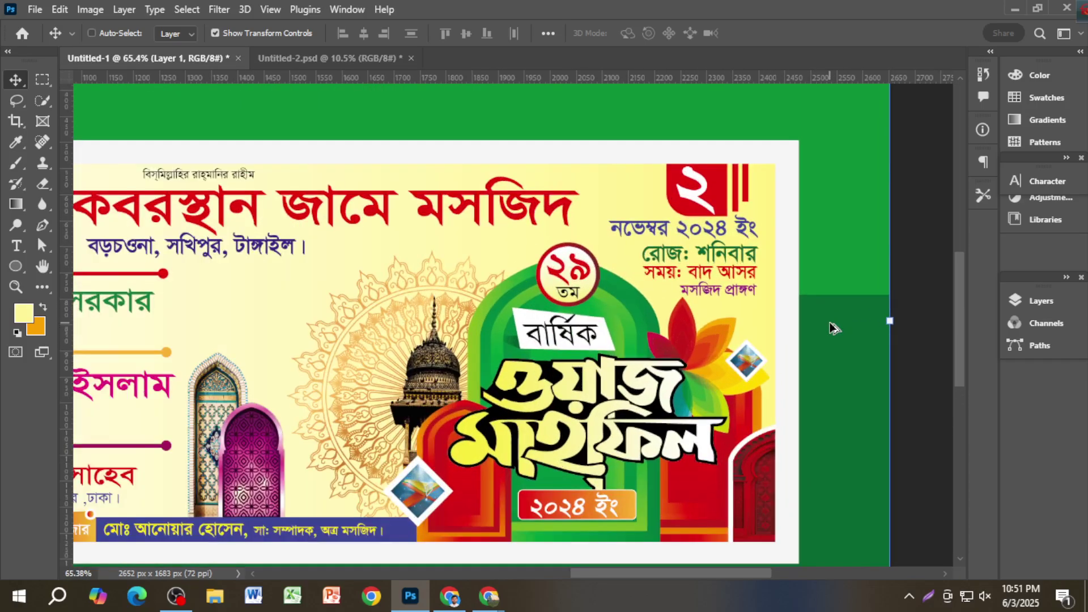
{"action": "scroll", "coordinate": [832, 327], "scroll_direction": "up", "scroll_amount": 2}
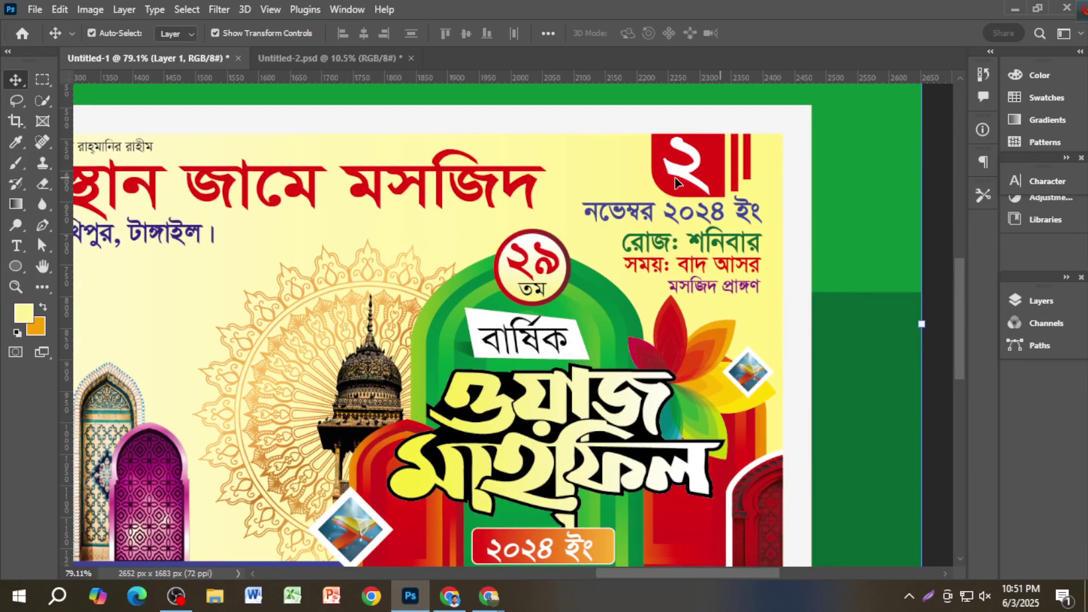
{"action": "left_click", "coordinate": [341, 59]}
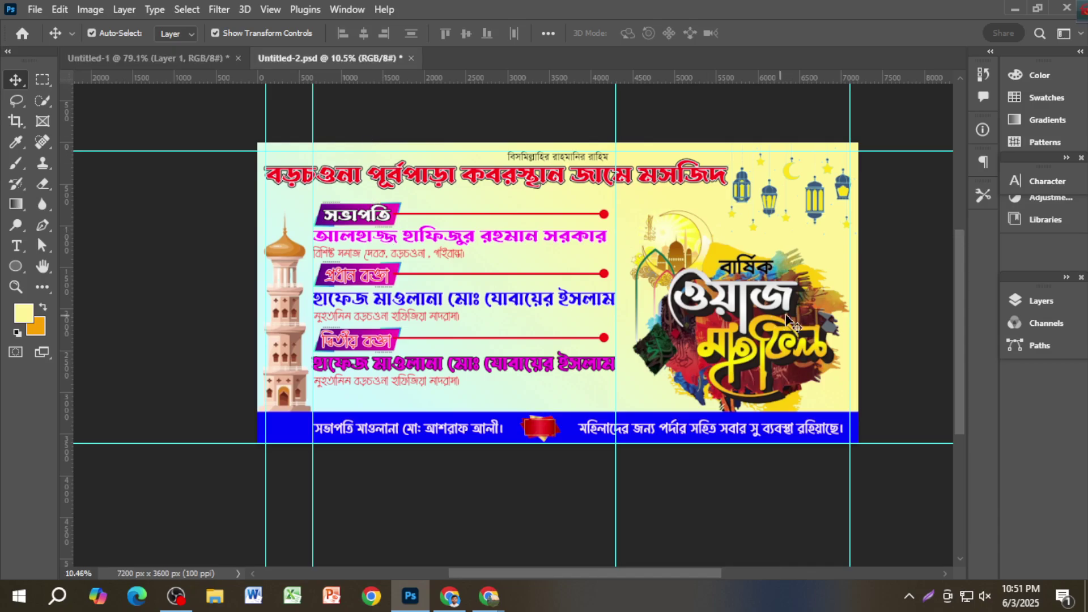
{"action": "scroll", "coordinate": [871, 249], "scroll_direction": "up", "scroll_amount": 2}
{"action": "scroll", "coordinate": [731, 323], "scroll_direction": "up", "scroll_amount": 1}
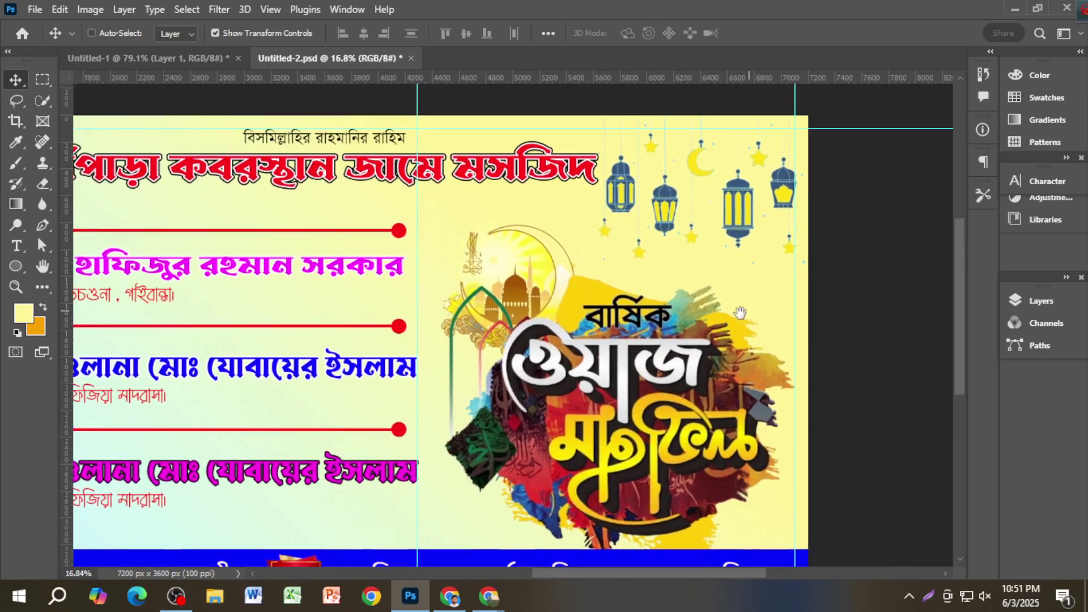
{"action": "scroll", "coordinate": [742, 230], "scroll_direction": "down", "scroll_amount": 1}
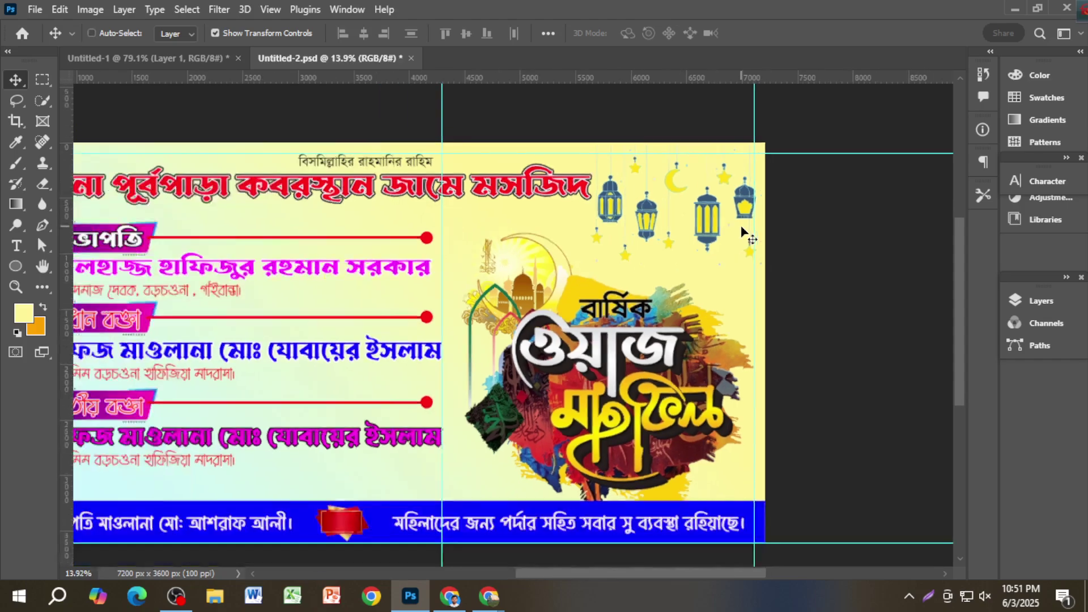
{"action": "scroll", "coordinate": [744, 232], "scroll_direction": "down", "scroll_amount": 1}
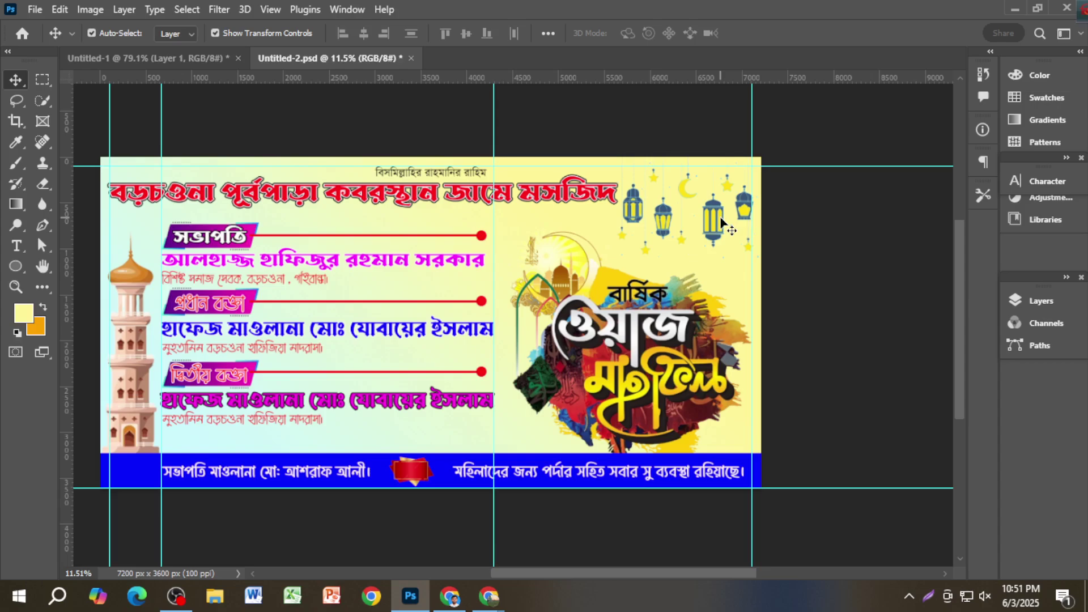
{"action": "scroll", "coordinate": [720, 221], "scroll_direction": "up", "scroll_amount": 2}
{"action": "scroll", "coordinate": [719, 221], "scroll_direction": "up", "scroll_amount": 1}
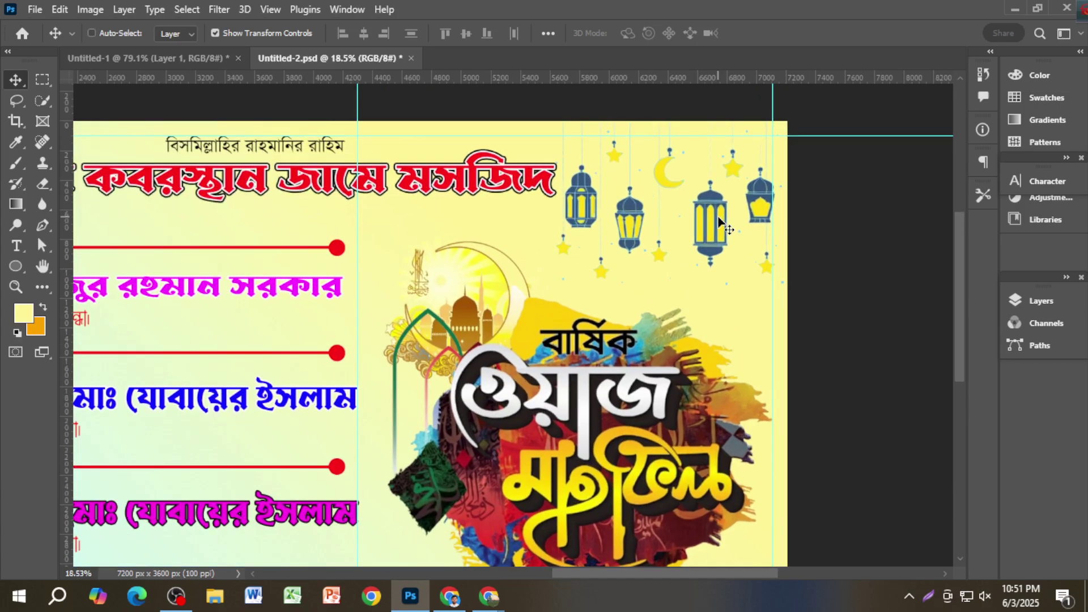
Step: Shift the lanterns slightly left and down, undoing an accidental background move
{"action": "left_click_drag", "start_coordinate": [719, 221], "coordinate": [662, 229]}
{"action": "scroll", "coordinate": [672, 237], "scroll_direction": "down", "scroll_amount": 1}
{"action": "scroll", "coordinate": [674, 239], "scroll_direction": "down", "scroll_amount": 2}
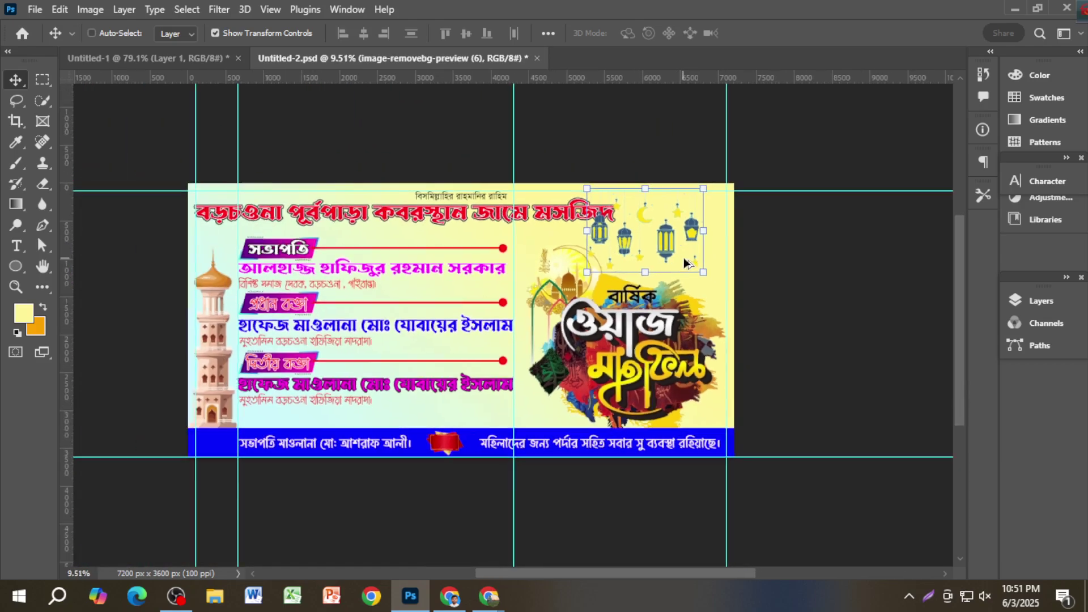
{"action": "left_click_drag", "start_coordinate": [666, 245], "coordinate": [665, 245]}
{"action": "left_click", "coordinate": [760, 270]}
{"action": "scroll", "coordinate": [748, 277], "scroll_direction": "up", "scroll_amount": 3}
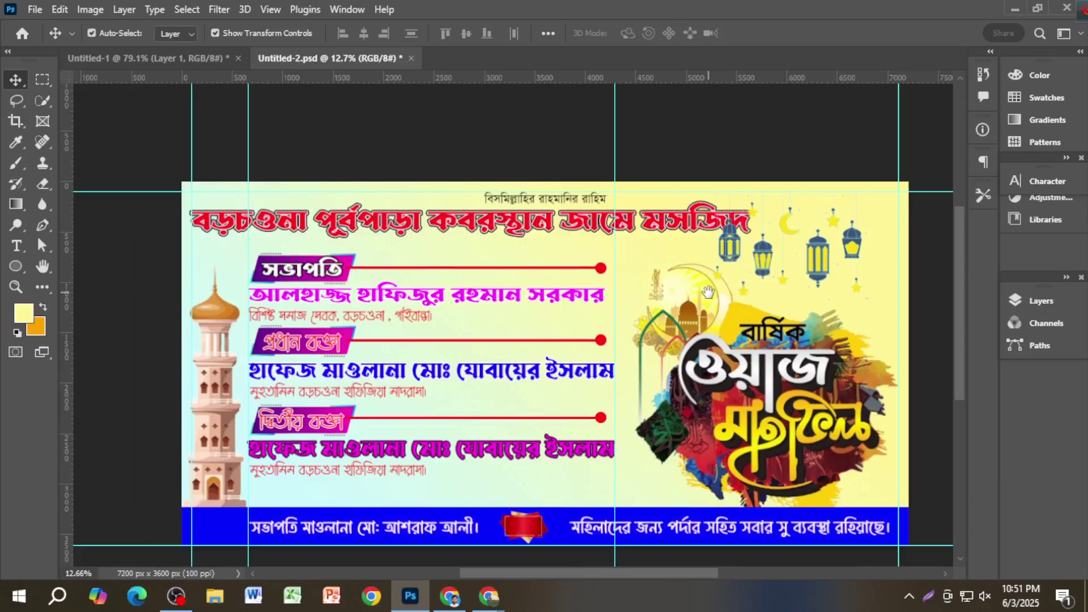
{"action": "left_click_drag", "start_coordinate": [707, 291], "coordinate": [502, 261]}
{"action": "key", "text": "ctrl+z"}
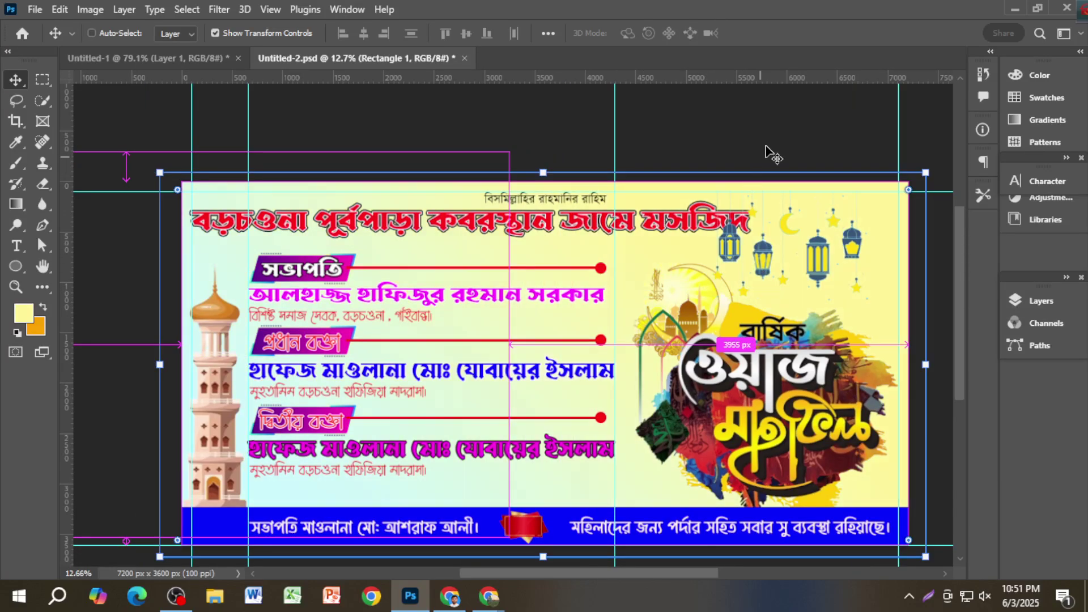
Step: Delete the lantern layer, leaving the top-right corner plain yellow
{"action": "left_click", "coordinate": [816, 261]}
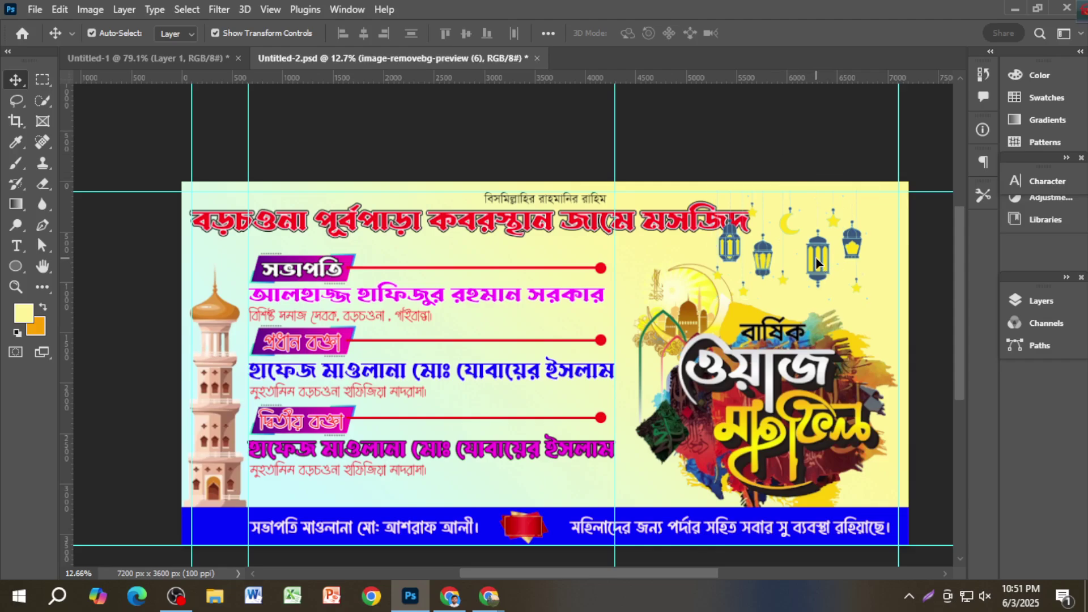
{"action": "key", "text": "Delete"}
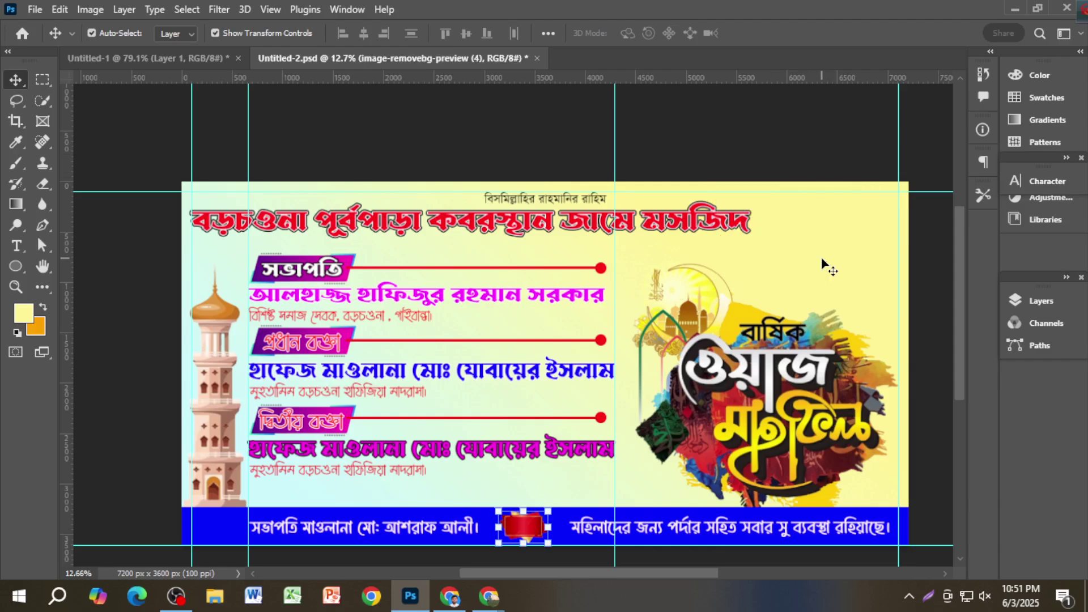
{"action": "scroll", "coordinate": [853, 256], "scroll_direction": "up", "scroll_amount": 1}
{"action": "scroll", "coordinate": [867, 266], "scroll_direction": "right", "scroll_amount": 2}
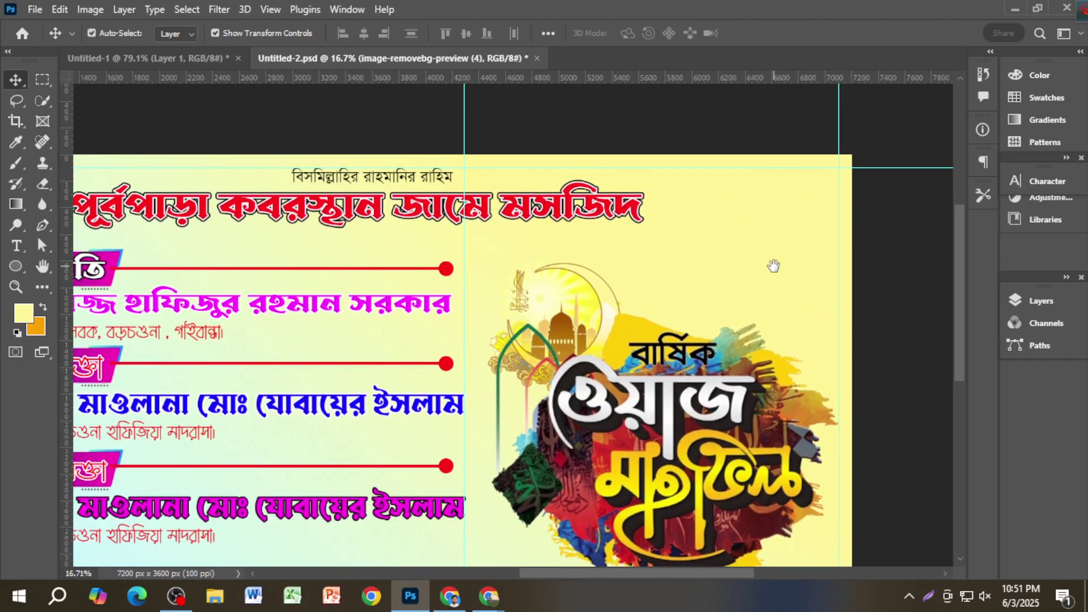
{"action": "left_click", "coordinate": [886, 289]}
{"action": "scroll", "coordinate": [833, 290], "scroll_direction": "up", "scroll_amount": 1}
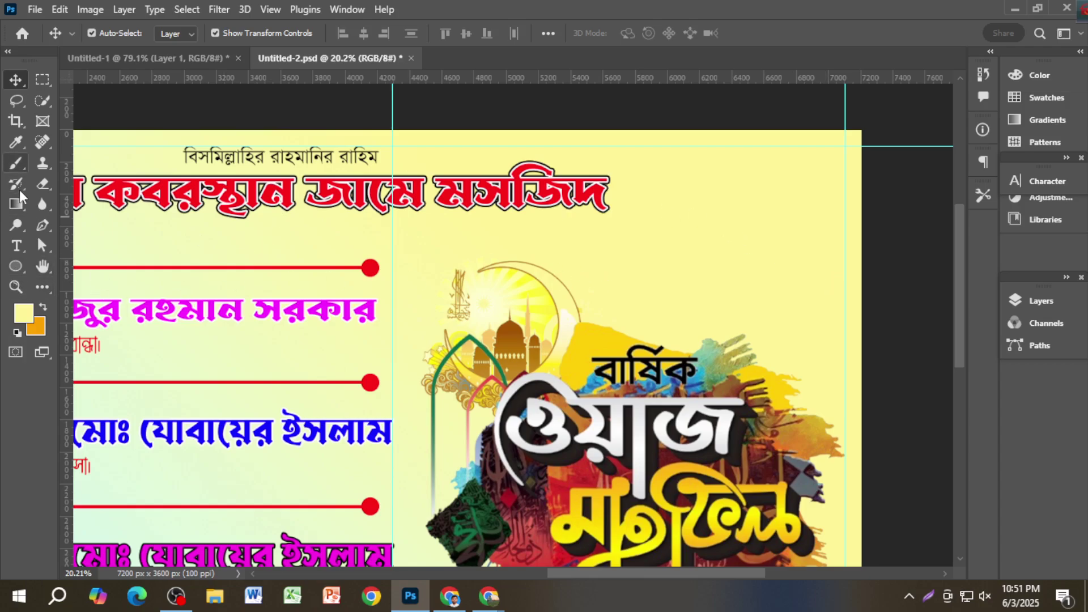
Step: Add a near-black text line reading 'তারিখঃ ০৫ এপ্রিল ২০২৫' above the artwork
{"action": "left_click", "coordinate": [16, 246]}
{"action": "left_click", "coordinate": [699, 242]}
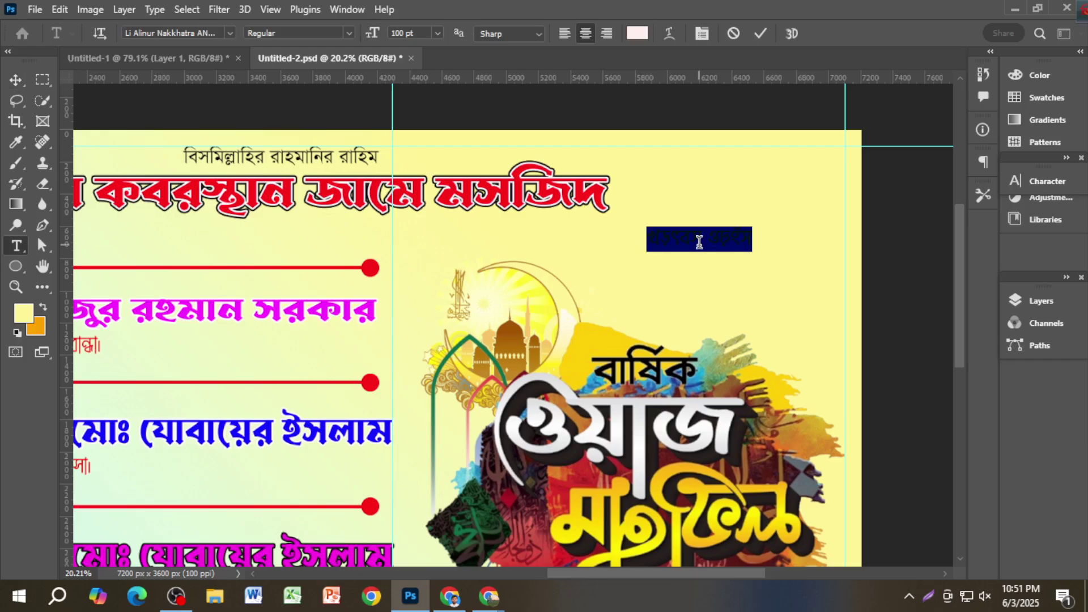
{"action": "left_click", "coordinate": [699, 241]}
{"action": "triple_click", "coordinate": [699, 242]}
{"action": "left_click", "coordinate": [1047, 181]}
{"action": "left_click", "coordinate": [967, 278]}
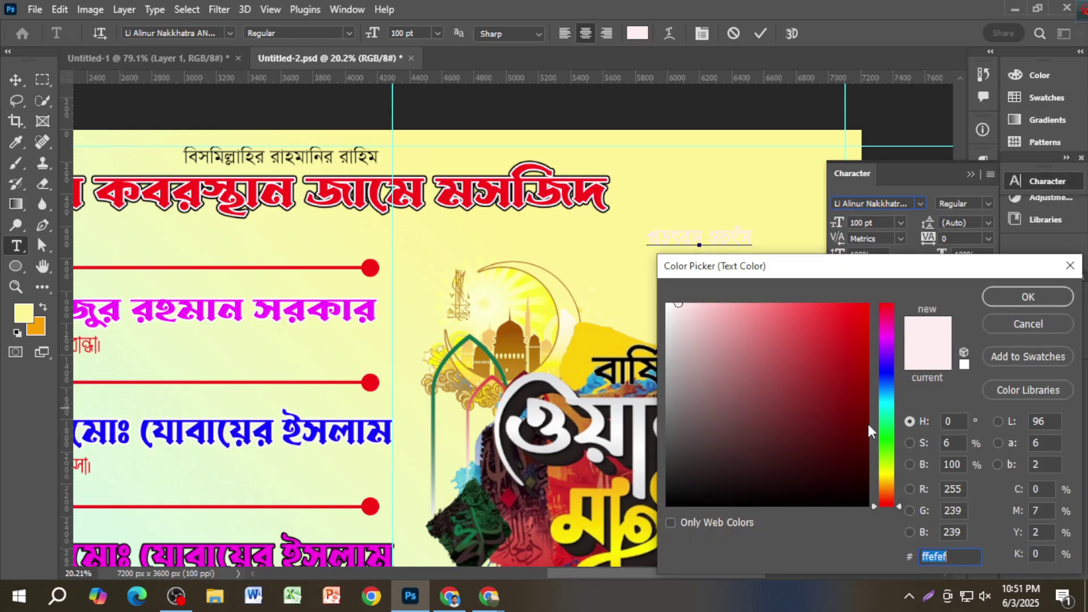
{"action": "left_click", "coordinate": [873, 504]}
{"action": "left_click", "coordinate": [1026, 297]}
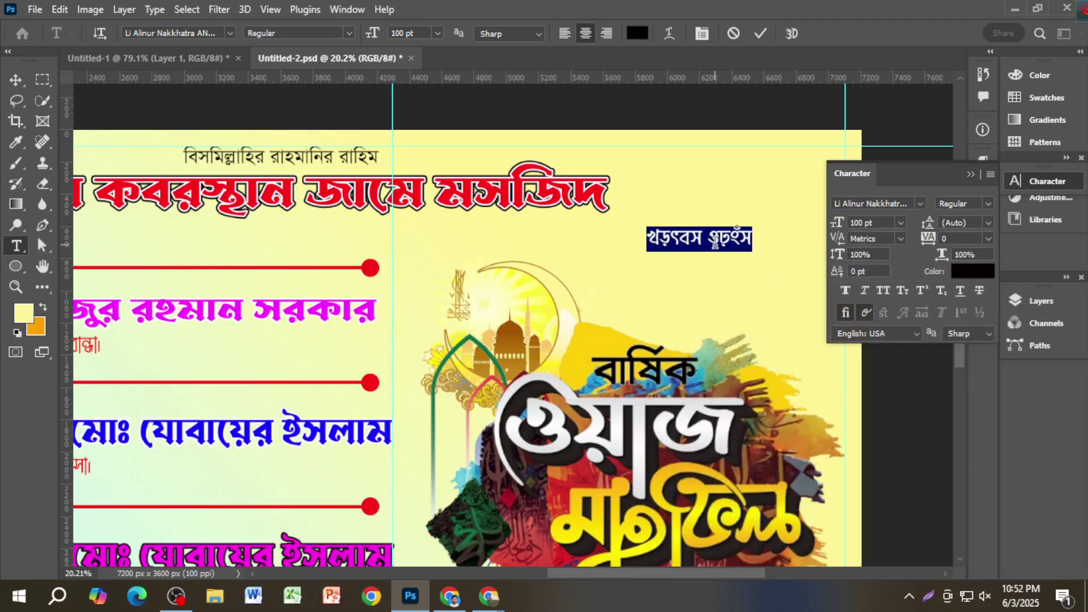
{"action": "type", "text": "তারিখ"}
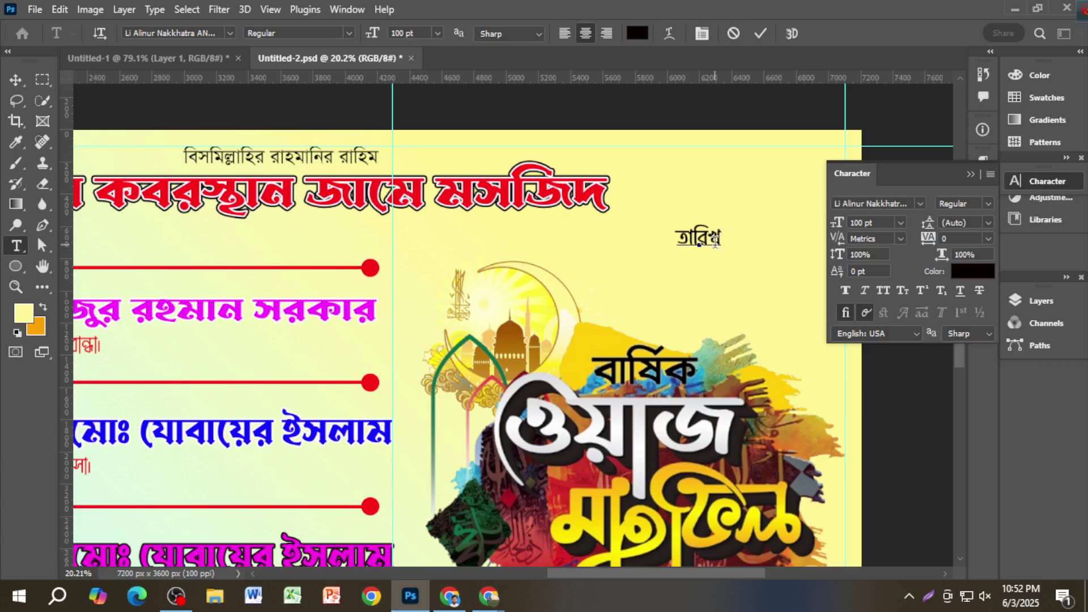
{"action": "type", "text": "ঃ"}
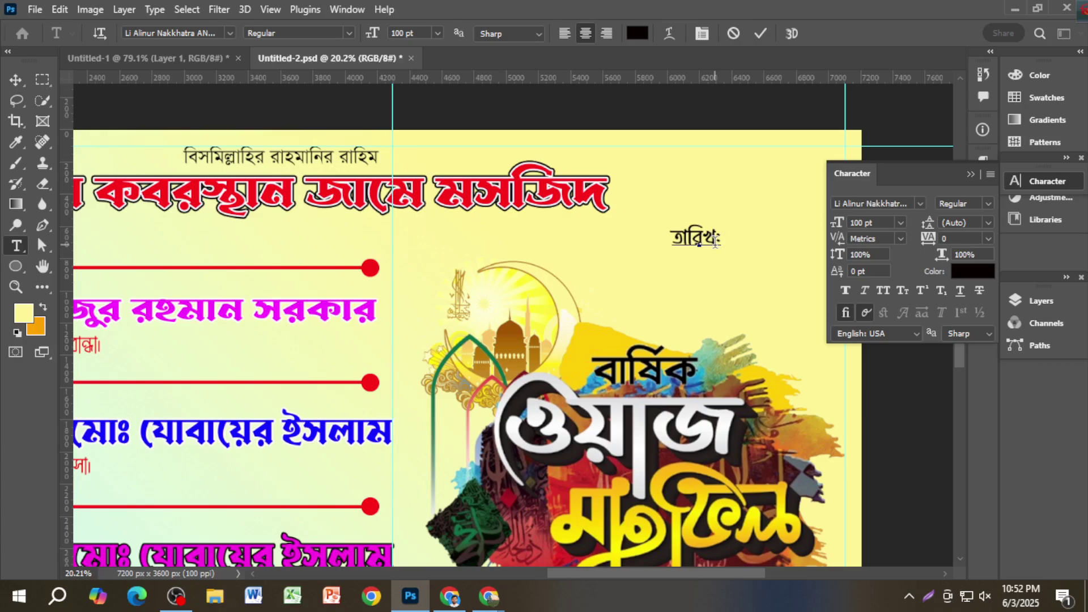
{"action": "type", "text": " ০৫ এ"}
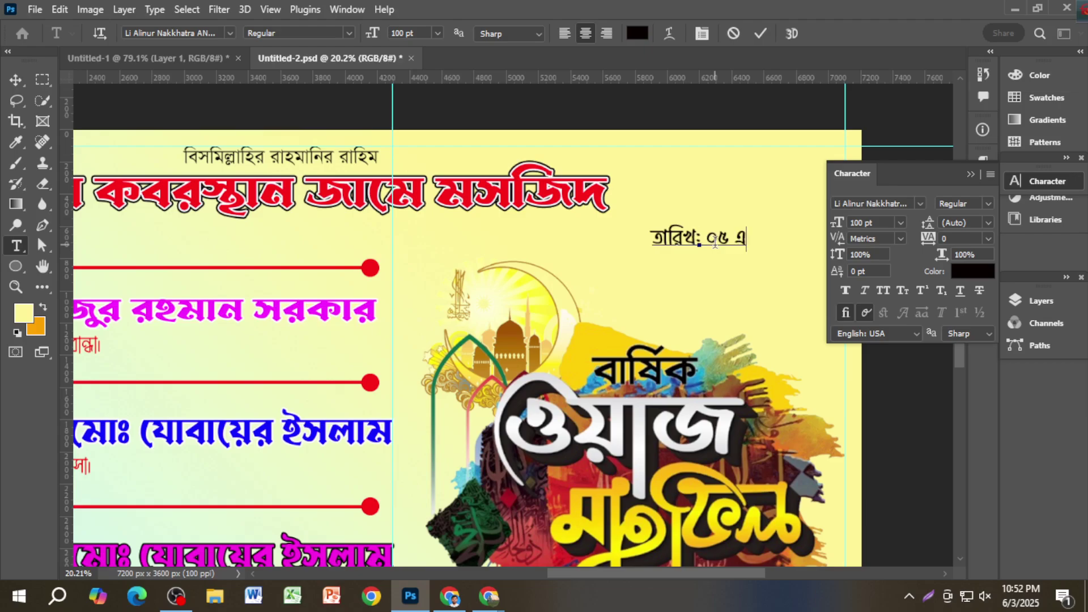
{"action": "type", "text": "প্রিল"}
{"action": "key", "text": "BackSpace"}
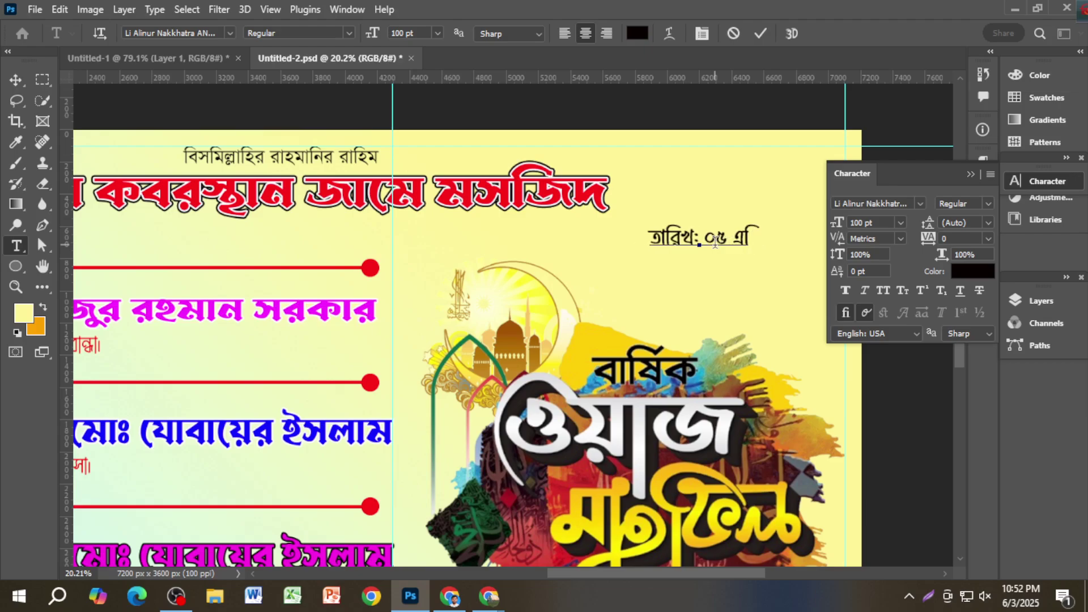
{"action": "type", "text": "প্রিল"}
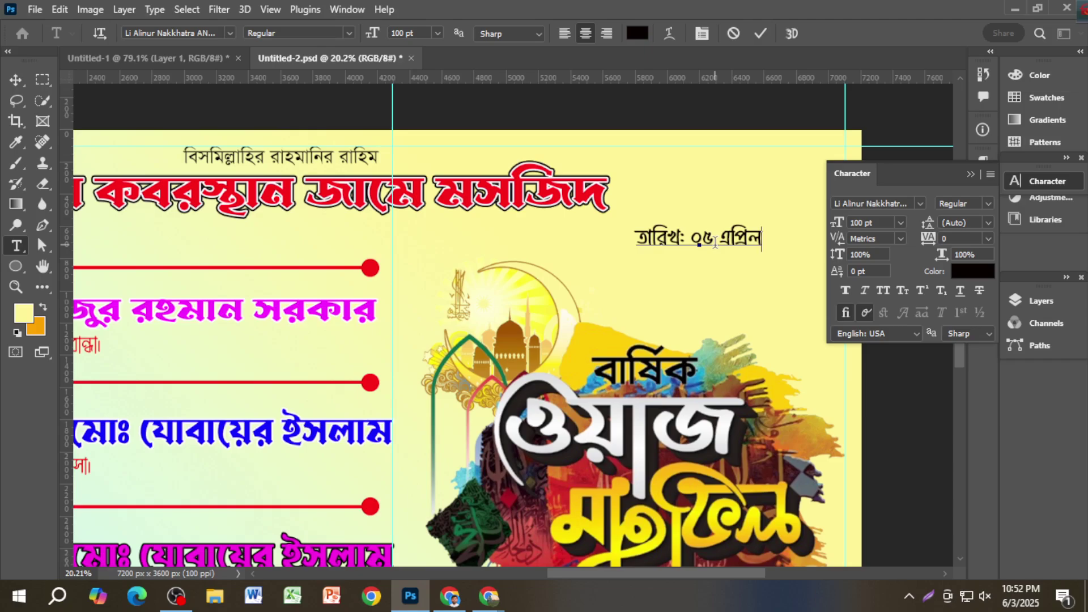
{"action": "type", "text": " ২০২৫"}
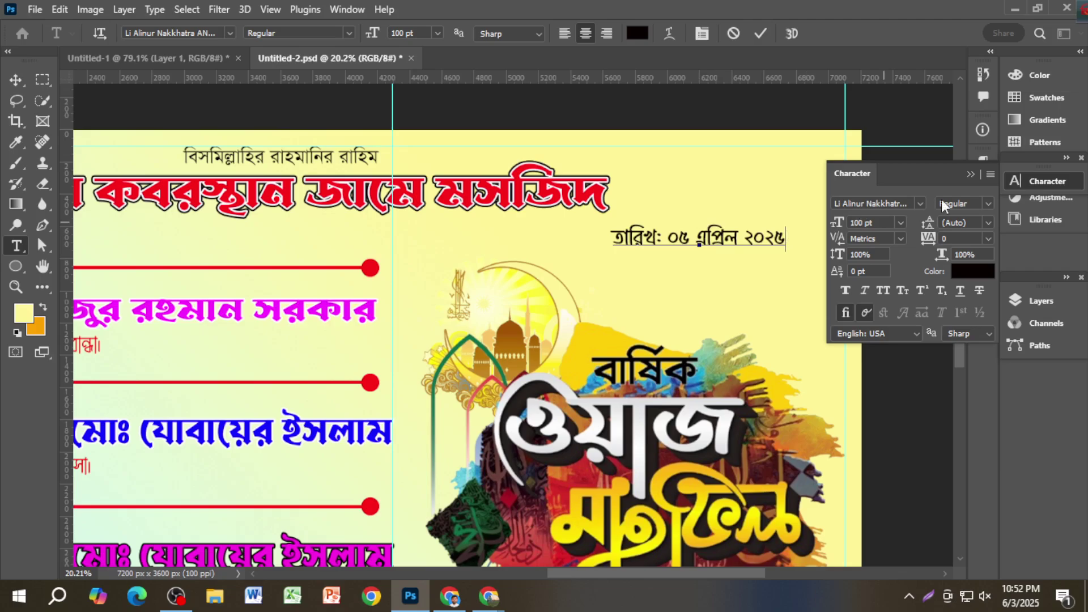
{"action": "left_click", "coordinate": [971, 173]}
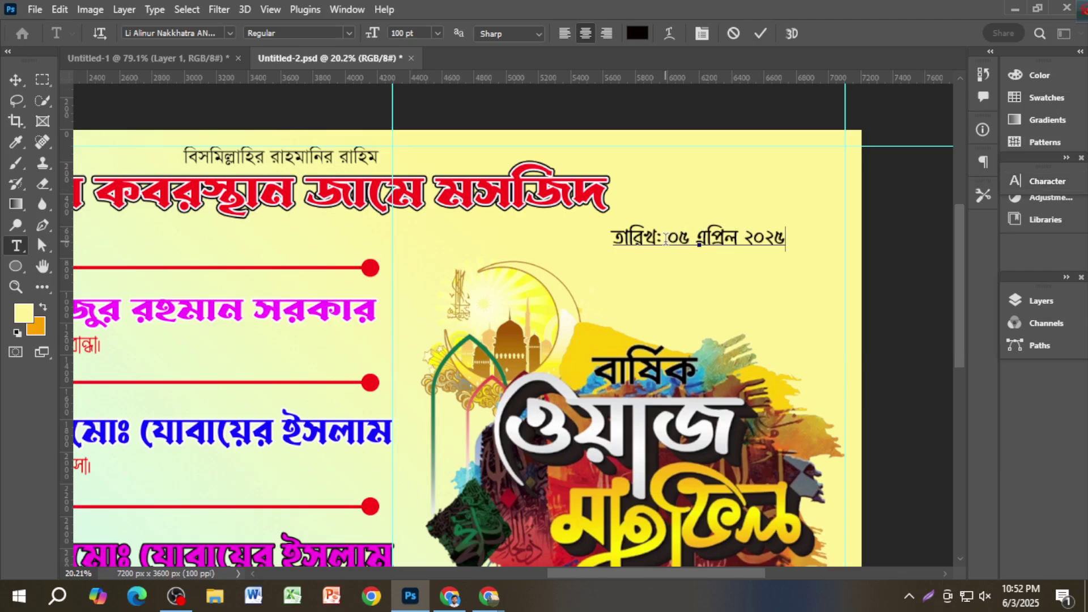
Step: Remove the ০৫ from the date line and commit the edit
{"action": "left_click_drag", "start_coordinate": [665, 238], "coordinate": [681, 238]}
{"action": "key", "text": "ctrl"}
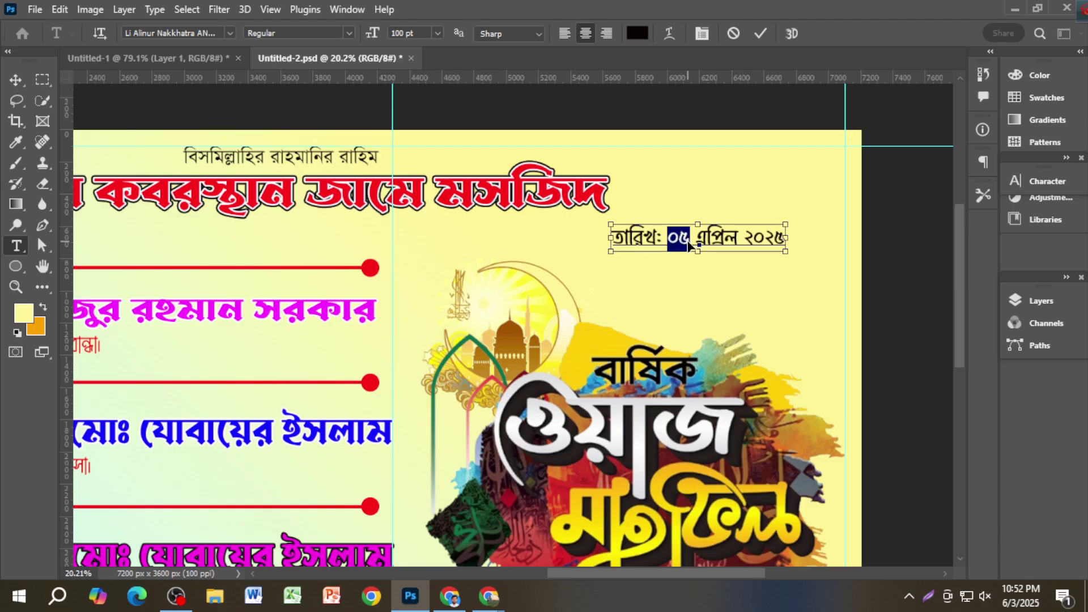
{"action": "key", "text": "BackSpace"}
{"action": "left_click", "coordinate": [674, 236]}
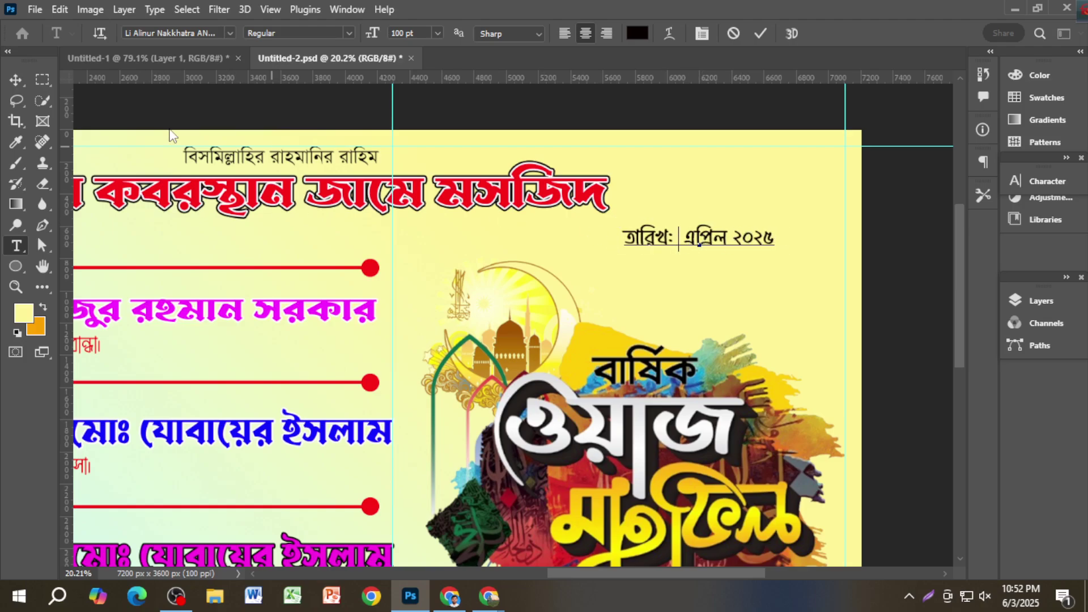
{"action": "left_click", "coordinate": [16, 79]}
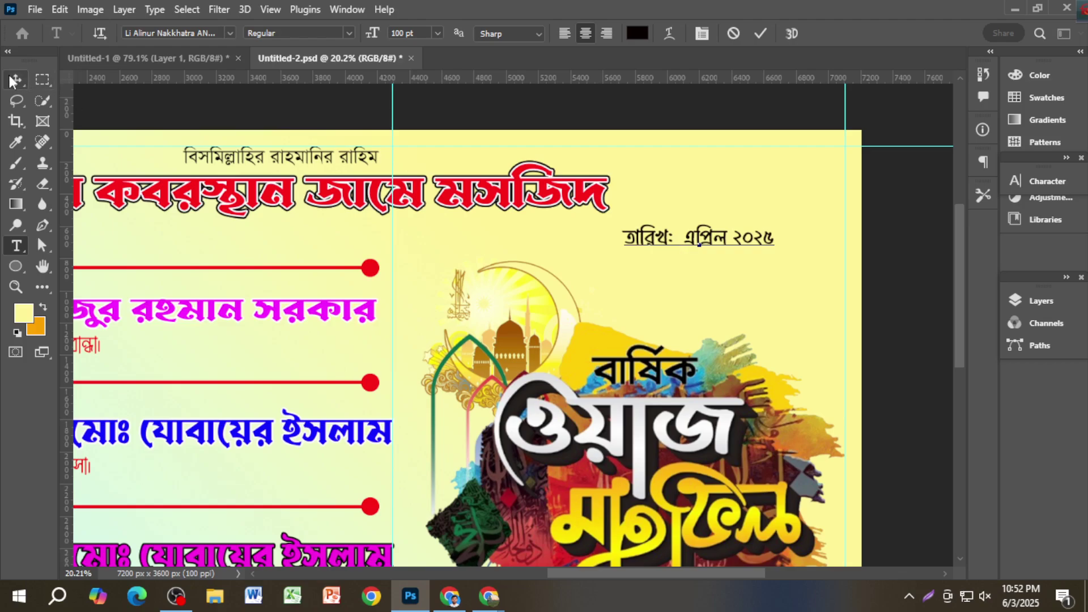
Step: Duplicate the date line as a large ০৫, enlarged about four times and placed below
{"action": "left_click_drag", "start_coordinate": [716, 270], "coordinate": [717, 271]}
{"action": "double_click", "coordinate": [717, 272]}
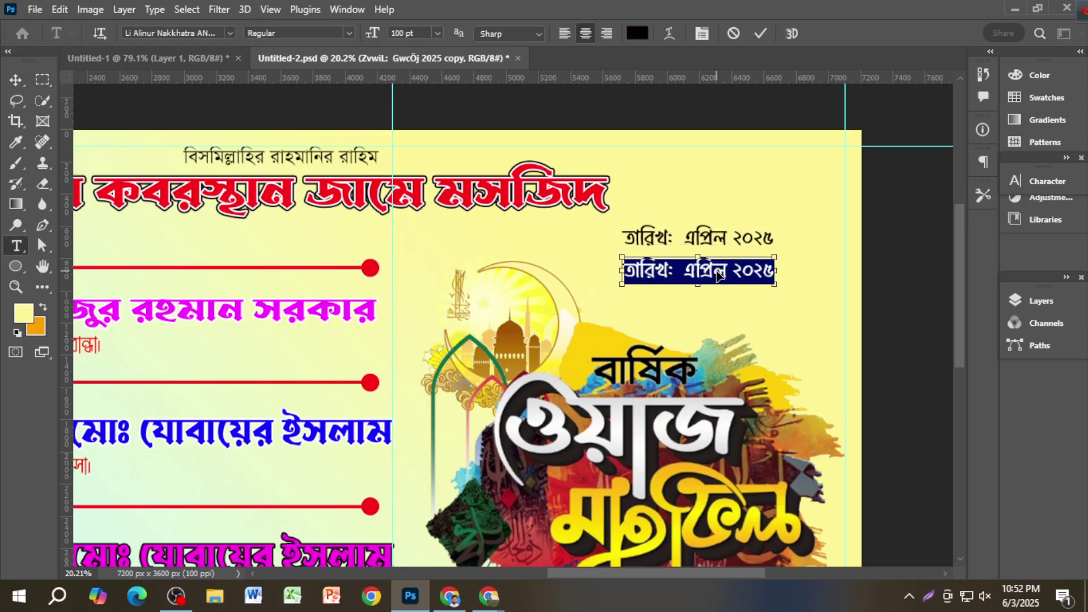
{"action": "type", "text": "০৫"}
{"action": "left_click", "coordinate": [15, 79]}
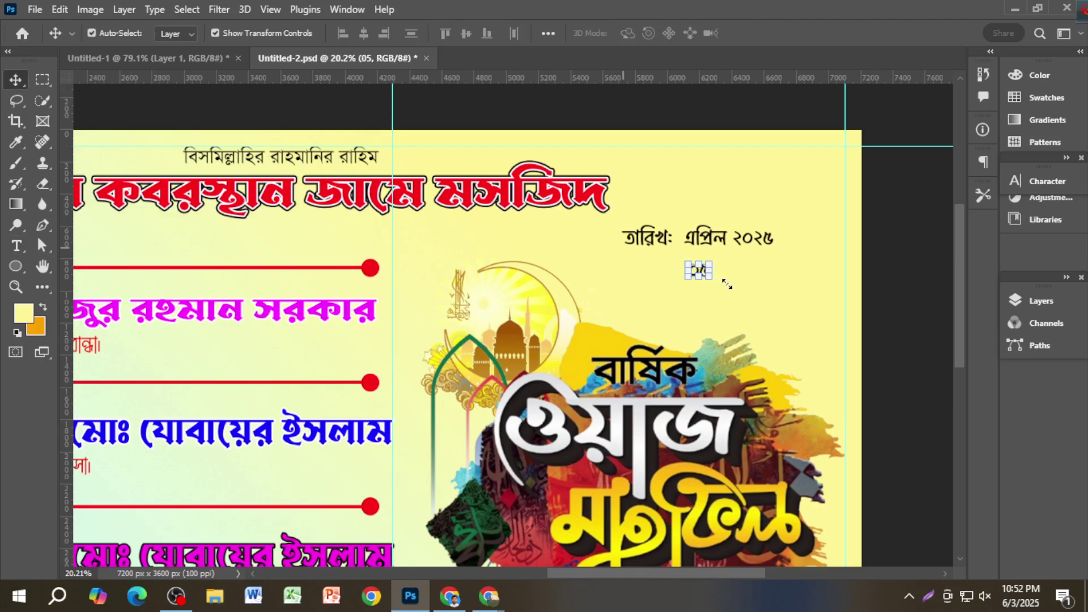
{"action": "left_click_drag", "start_coordinate": [712, 288], "coordinate": [746, 324]}
{"action": "key", "text": "Return"}
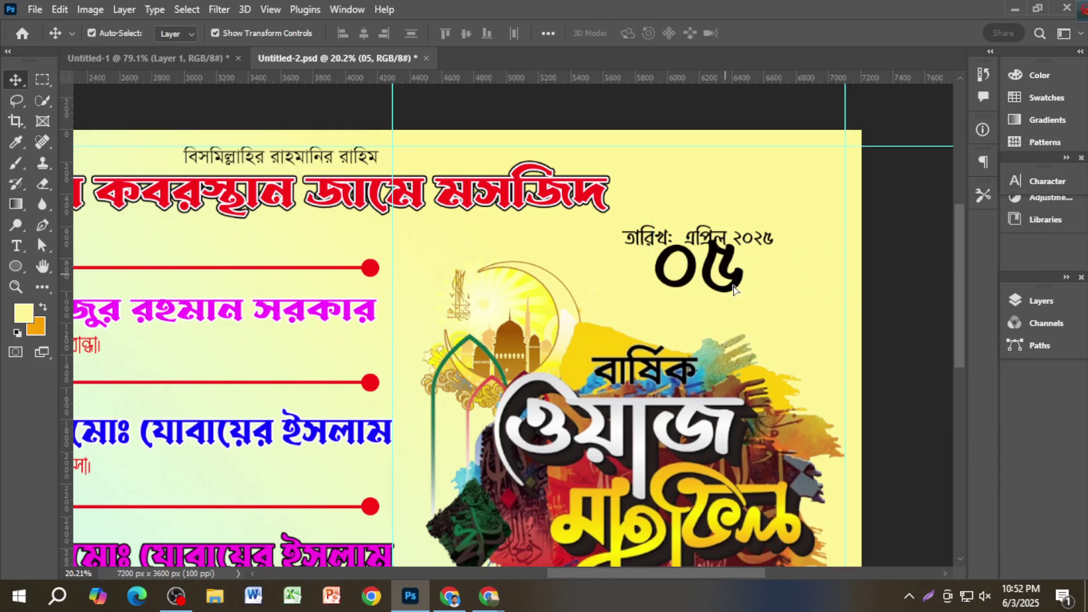
{"action": "left_click_drag", "start_coordinate": [731, 290], "coordinate": [774, 339]}
Step: Trim the original date line down to just 'তারিখ:'
{"action": "double_click", "coordinate": [689, 241]}
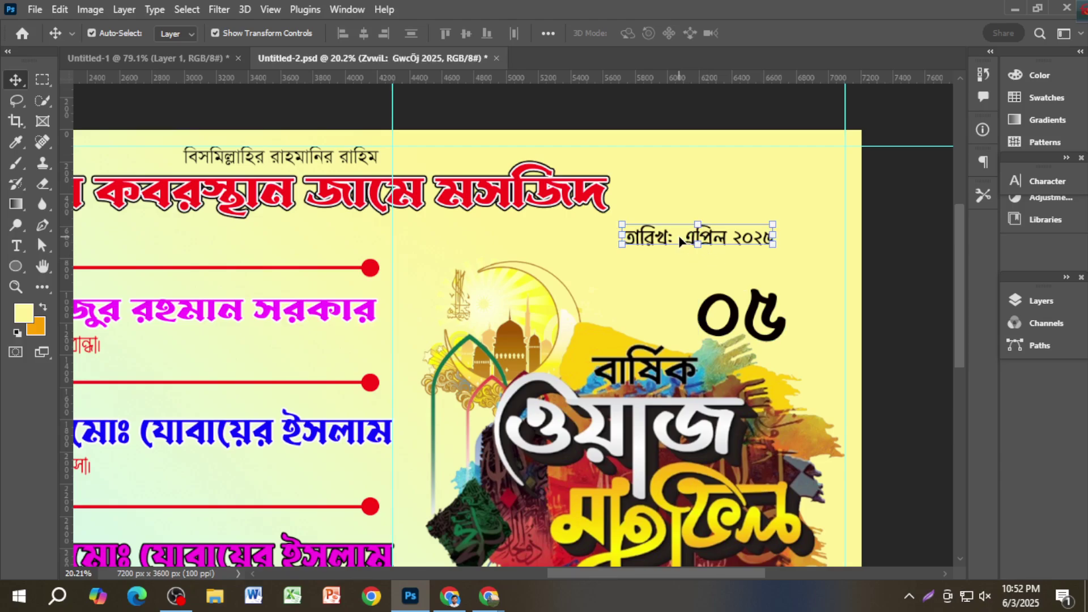
{"action": "left_click", "coordinate": [678, 235]}
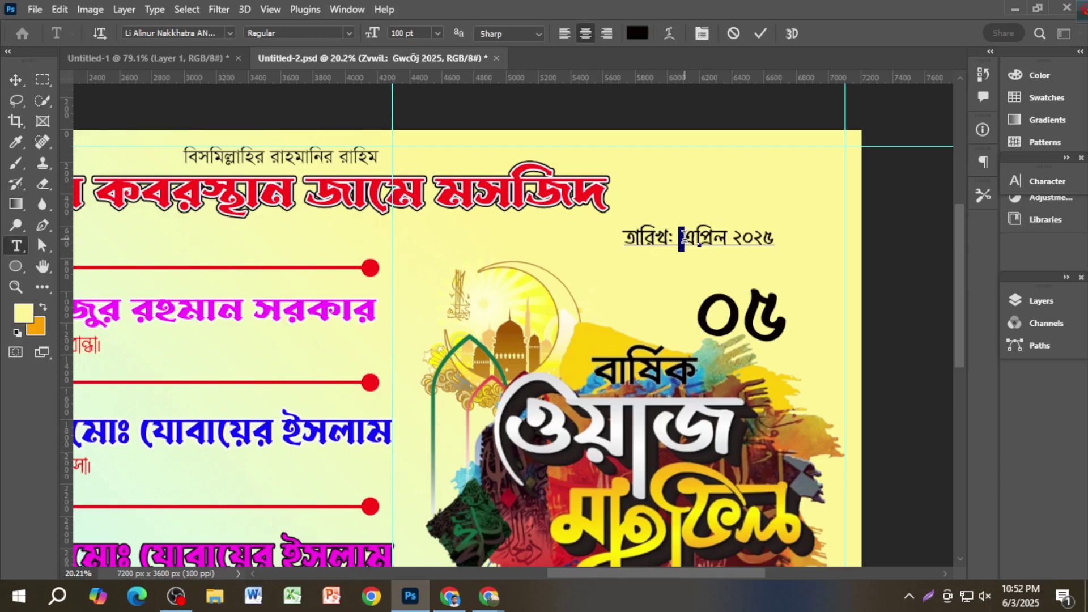
{"action": "key", "text": "BackSpace"}
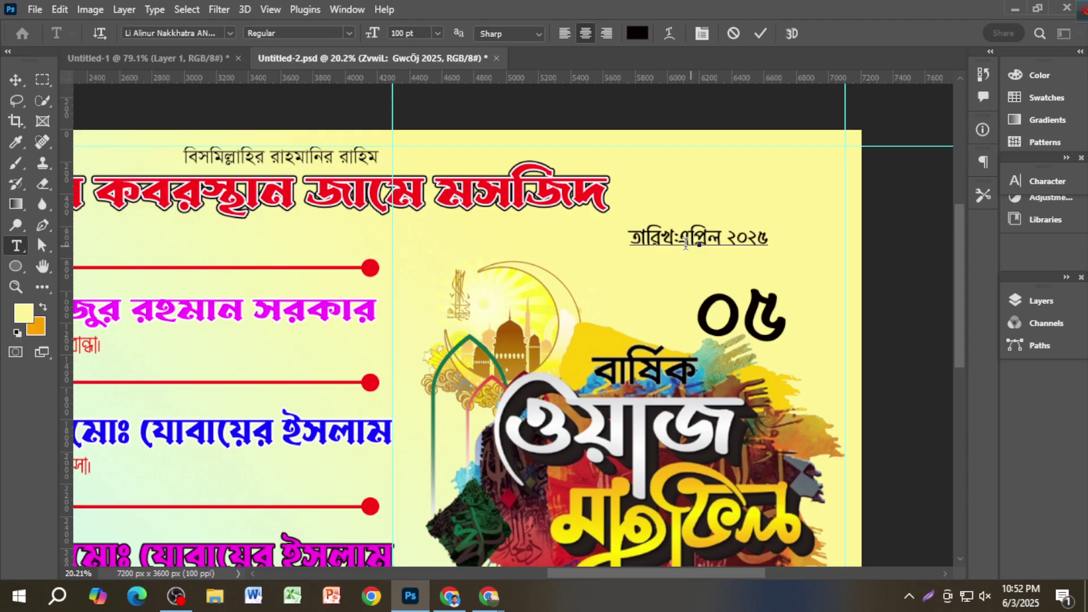
{"action": "left_click_drag", "start_coordinate": [683, 239], "coordinate": [776, 240]}
{"action": "key", "text": "BackSpace"}
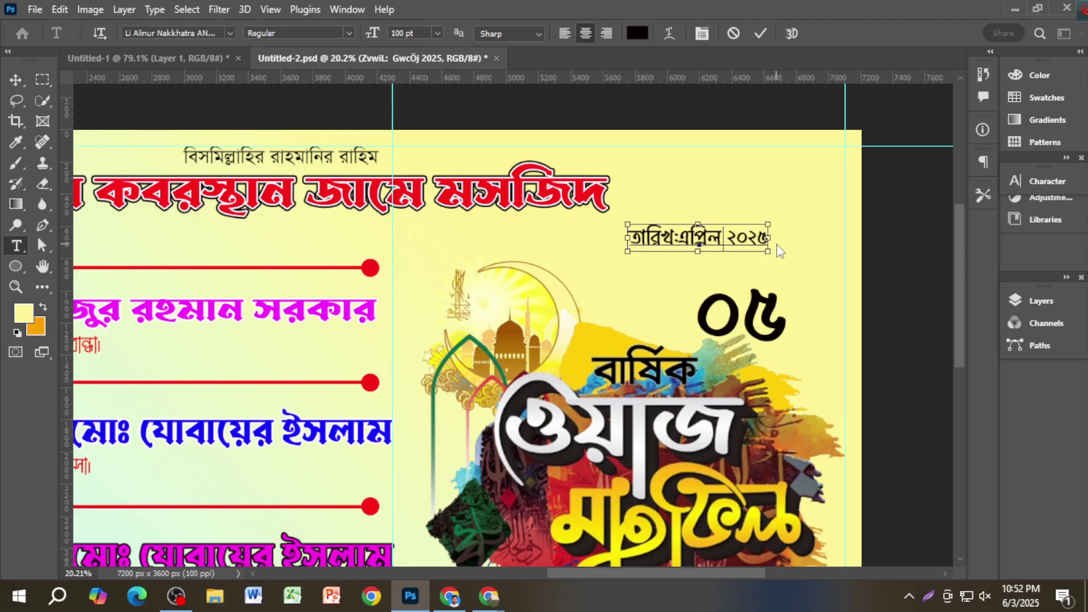
{"action": "left_click", "coordinate": [16, 80]}
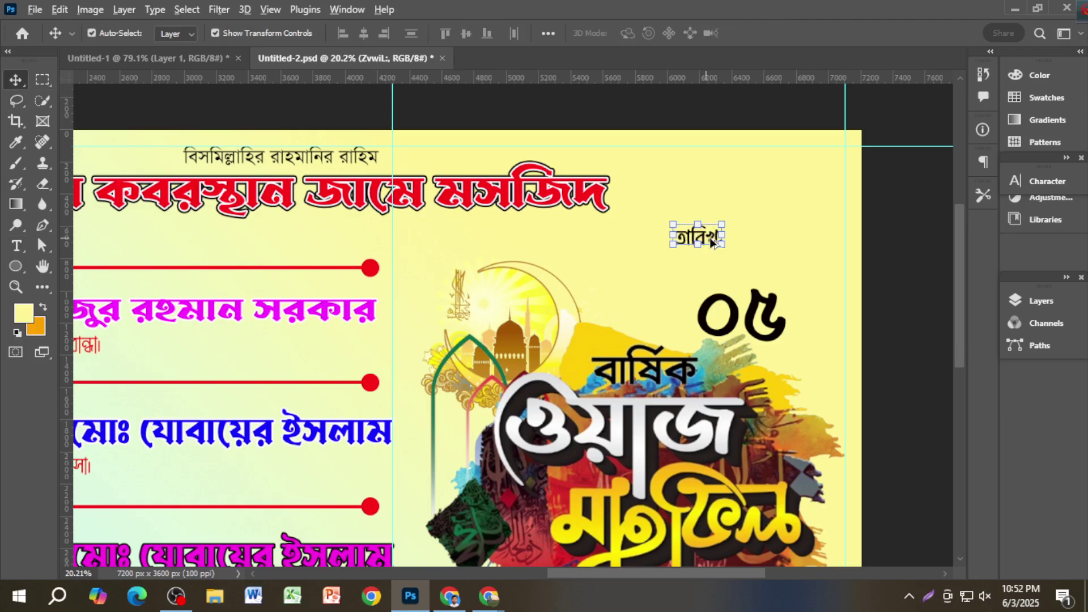
Step: Duplicate the label as 'এপ্রিল ২০২৫' beside the ০৫ and shift the তারিখ: label left
{"action": "left_click_drag", "start_coordinate": [703, 236], "coordinate": [704, 266]}
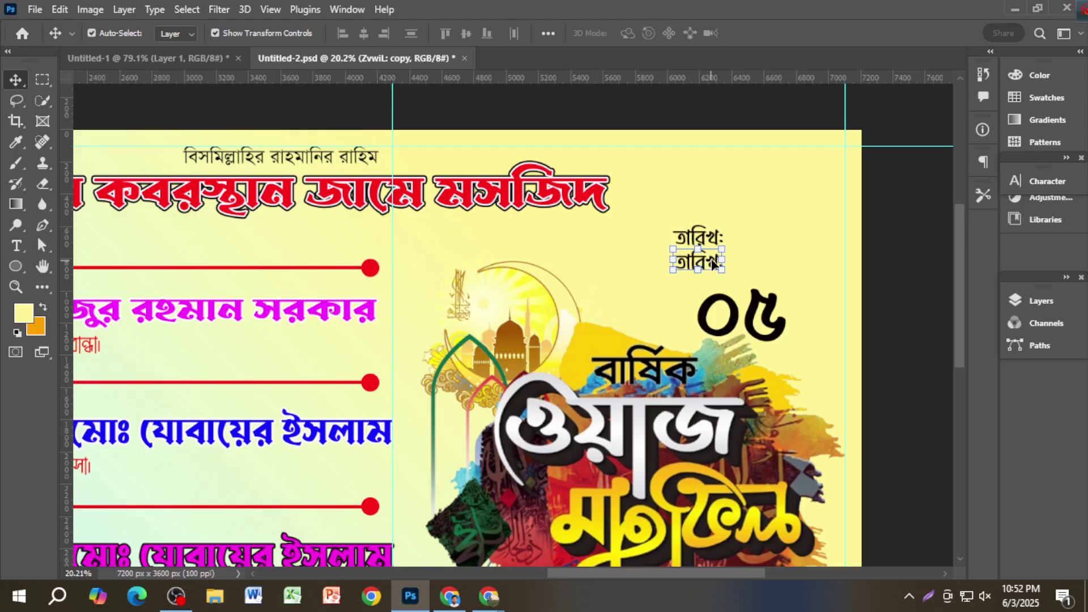
{"action": "double_click", "coordinate": [714, 263]}
{"action": "type", "text": "এপ্রিল ২০২৫"}
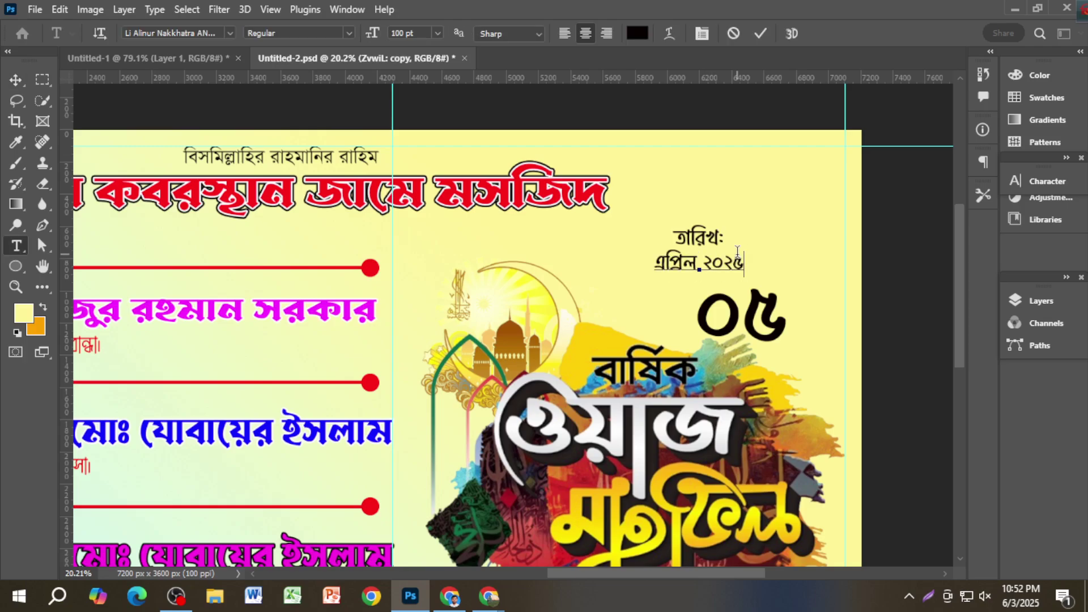
{"action": "left_click", "coordinate": [17, 81]}
{"action": "left_click_drag", "start_coordinate": [716, 261], "coordinate": [647, 304]}
{"action": "left_click_drag", "start_coordinate": [709, 241], "coordinate": [747, 259]}
{"action": "key", "text": "Return"}
{"action": "left_click", "coordinate": [1036, 181]}
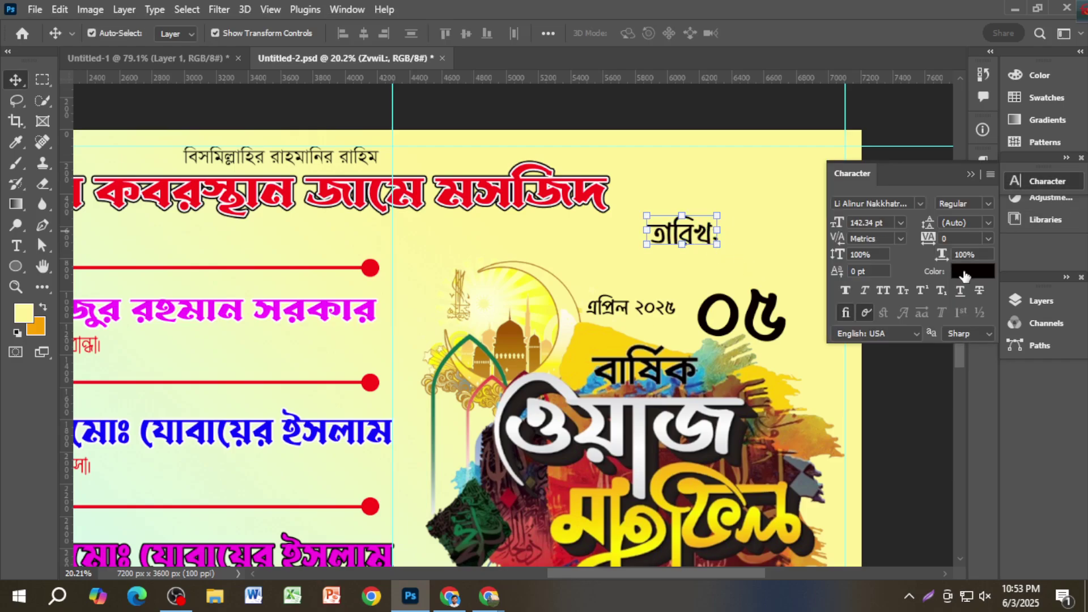
Step: Color the তারিখ: label red (ff0000)
{"action": "left_click", "coordinate": [964, 273]}
{"action": "type", "text": "ff0000"}
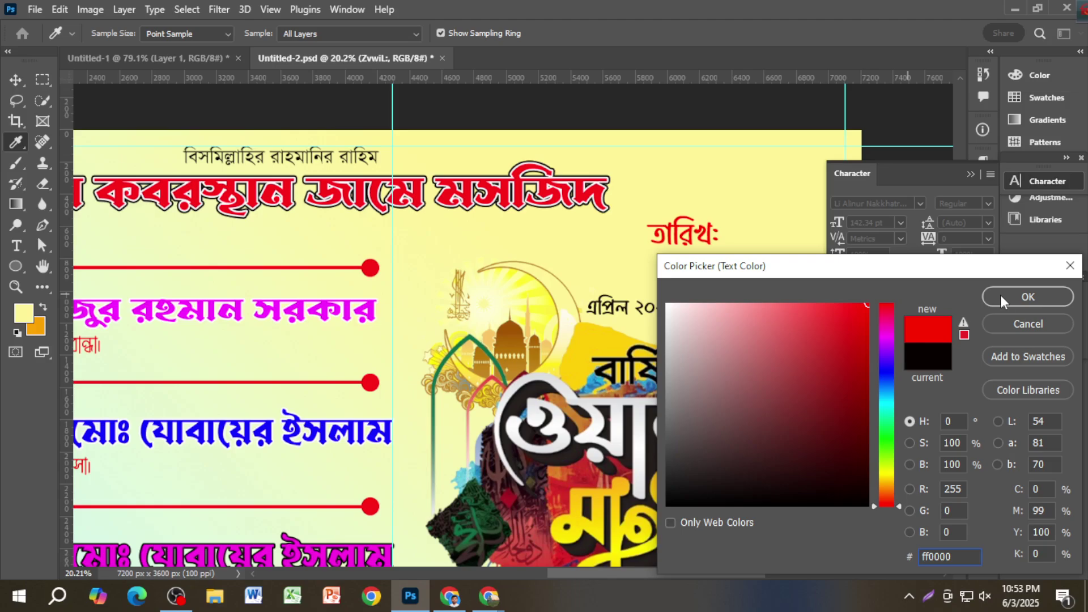
{"action": "left_click", "coordinate": [1001, 295]}
Step: Move the ০৫ up beside তারিখ: and color it bright magenta
{"action": "left_click_drag", "start_coordinate": [765, 322], "coordinate": [756, 274]}
{"action": "left_click", "coordinate": [986, 273]}
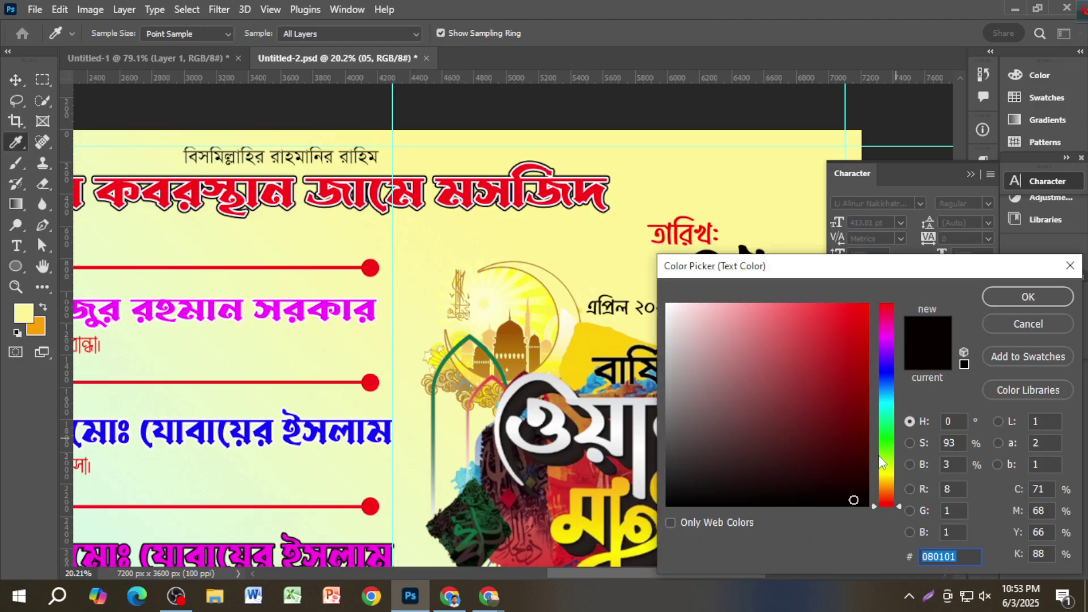
{"action": "left_click", "coordinate": [889, 489]}
{"action": "left_click", "coordinate": [867, 304]}
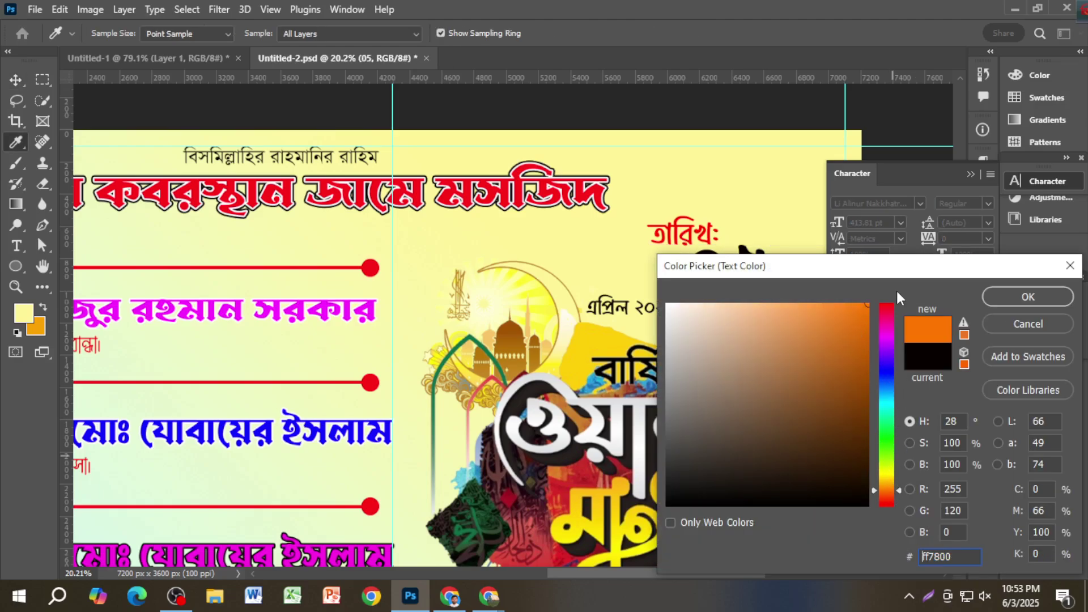
{"action": "left_click", "coordinate": [888, 333]}
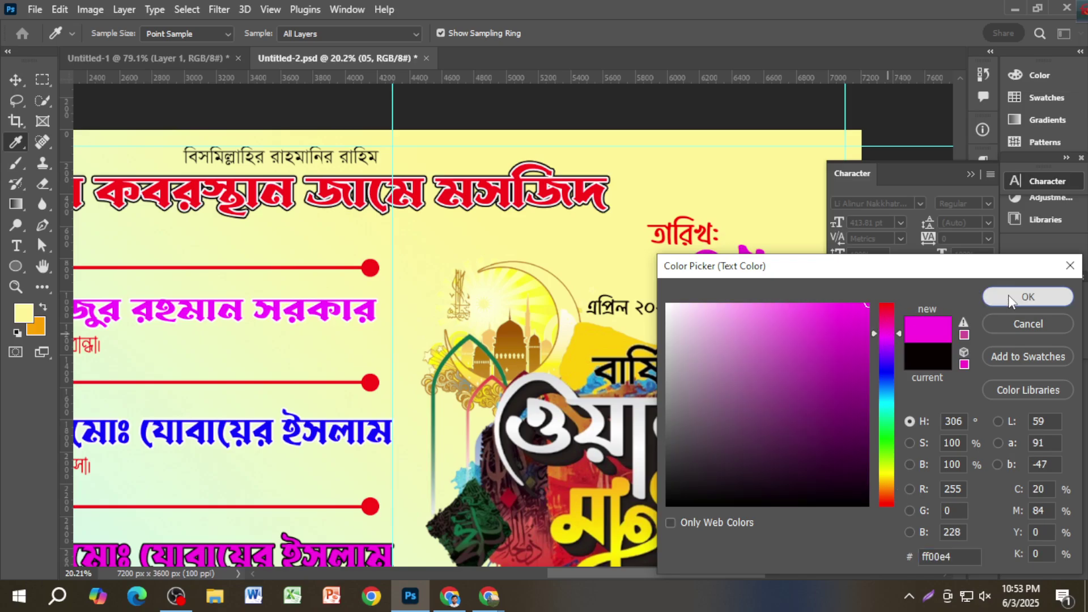
{"action": "left_click", "coordinate": [1010, 296]}
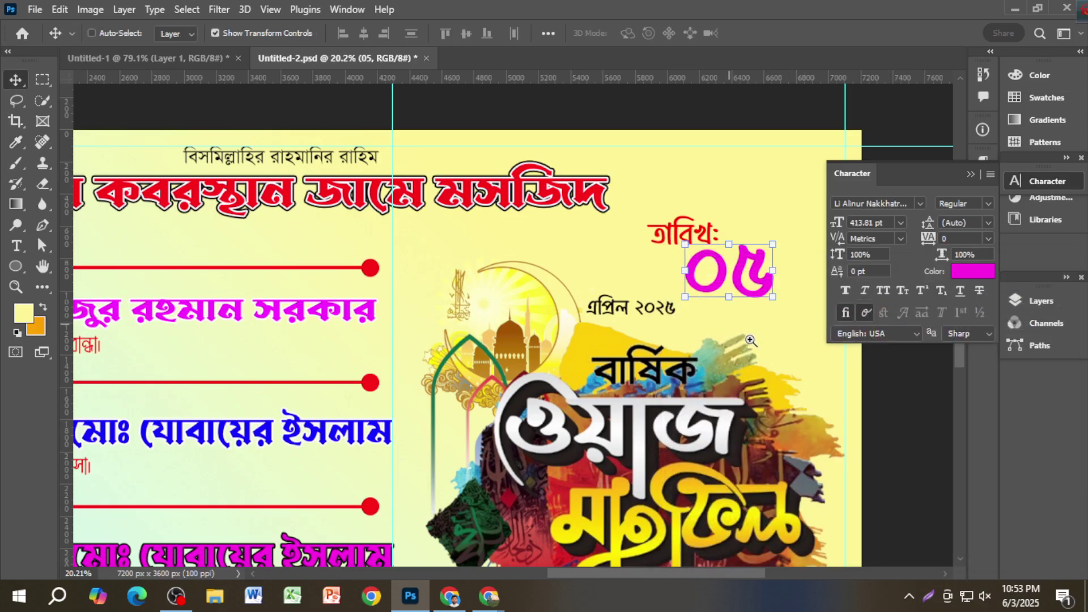
Step: Place এপ্রিল ২০২৫ beneath the ০৫ and color it bright blue (#1e00ff)
{"action": "left_click_drag", "start_coordinate": [750, 340], "coordinate": [672, 333]}
{"action": "left_click_drag", "start_coordinate": [583, 311], "coordinate": [738, 313]}
{"action": "left_click", "coordinate": [965, 273]}
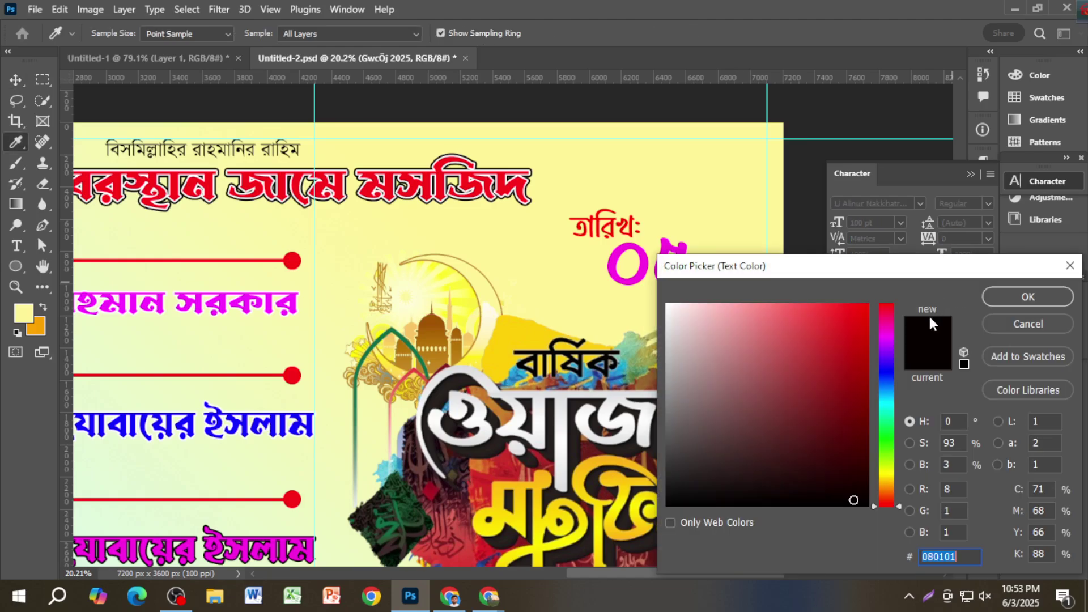
{"action": "left_click", "coordinate": [883, 365]}
{"action": "left_click", "coordinate": [846, 322]}
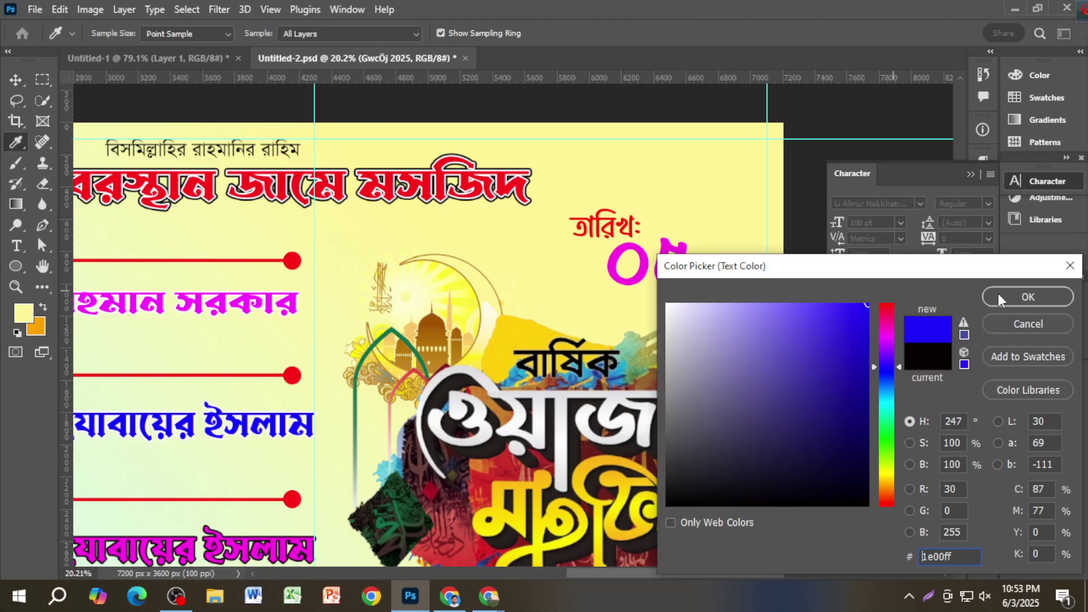
{"action": "left_click", "coordinate": [1020, 296]}
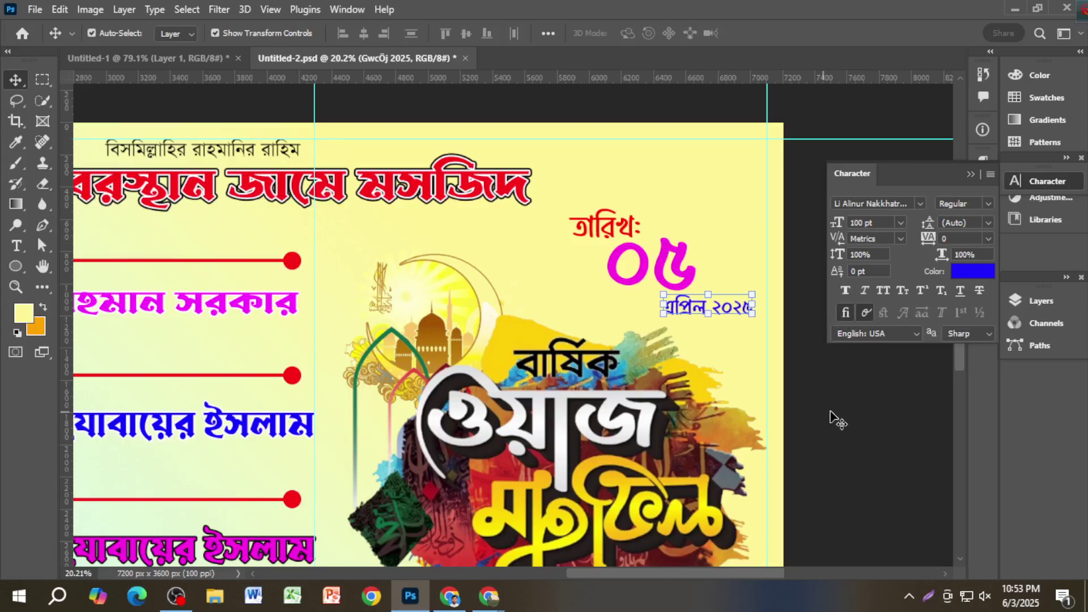
{"action": "left_click", "coordinate": [864, 412]}
{"action": "key", "text": "ctrl+minus"}
Step: Check the date layout against the Untitled-1 reference poster, then return to the banner
{"action": "scroll", "coordinate": [736, 273], "scroll_direction": "up", "scroll_amount": 1}
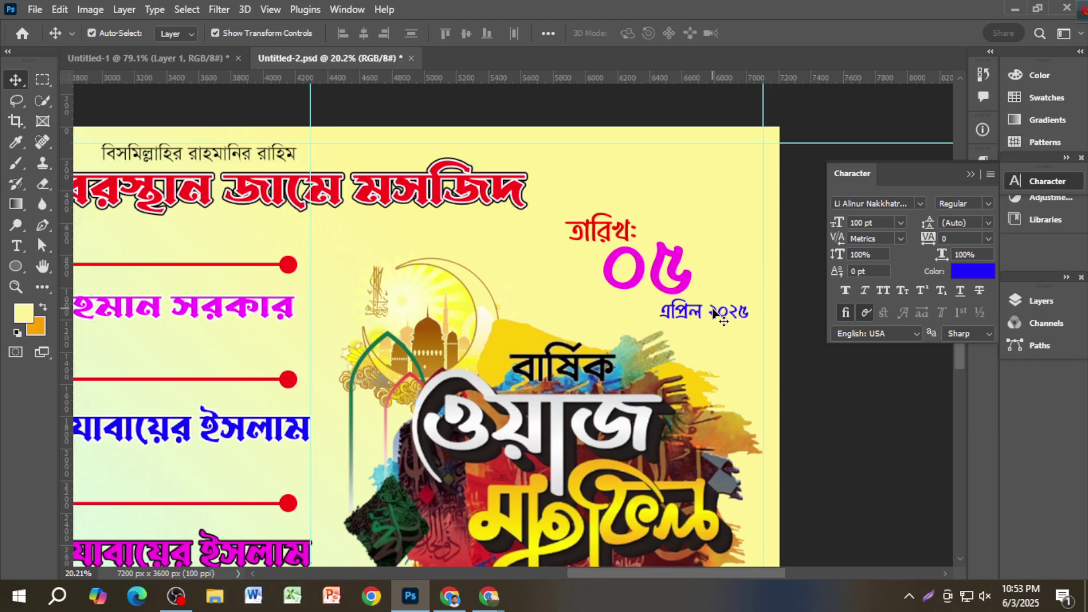
{"action": "left_click", "coordinate": [198, 58]}
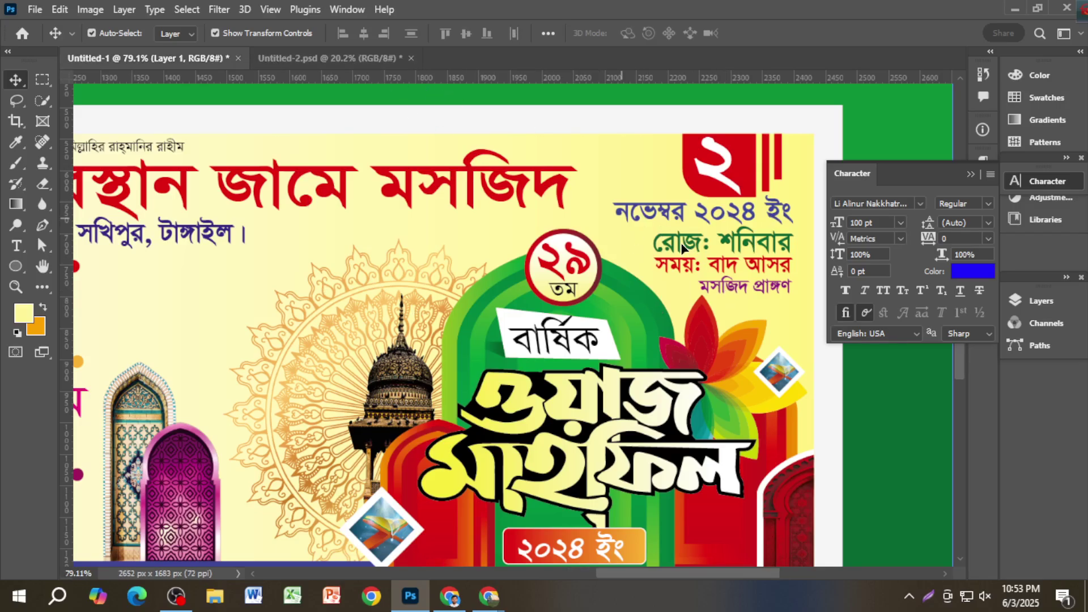
{"action": "scroll", "coordinate": [767, 299], "scroll_direction": "up", "scroll_amount": 1}
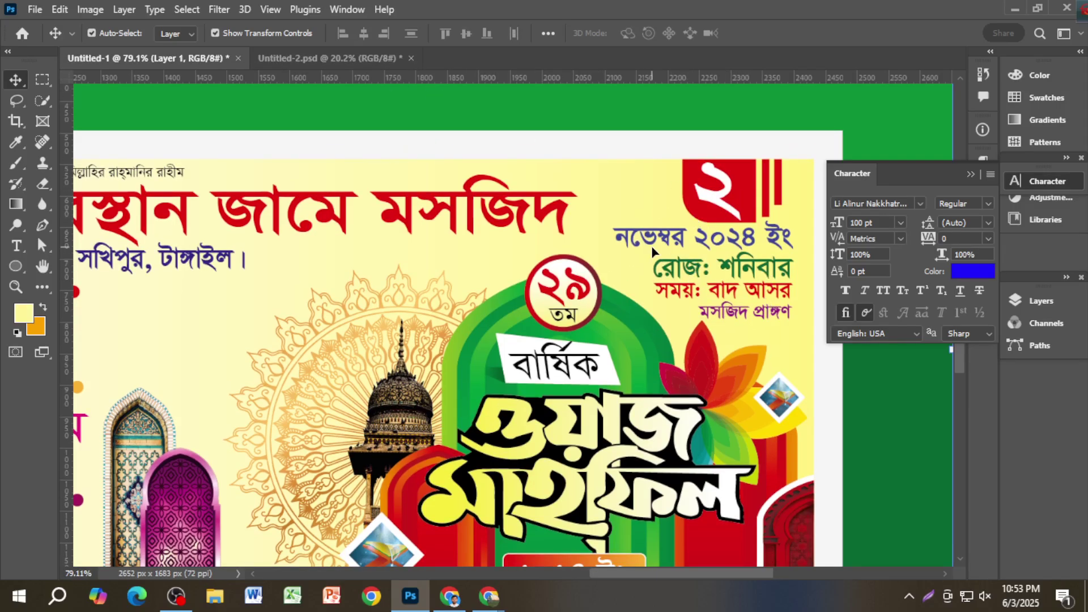
{"action": "left_click", "coordinate": [329, 59]}
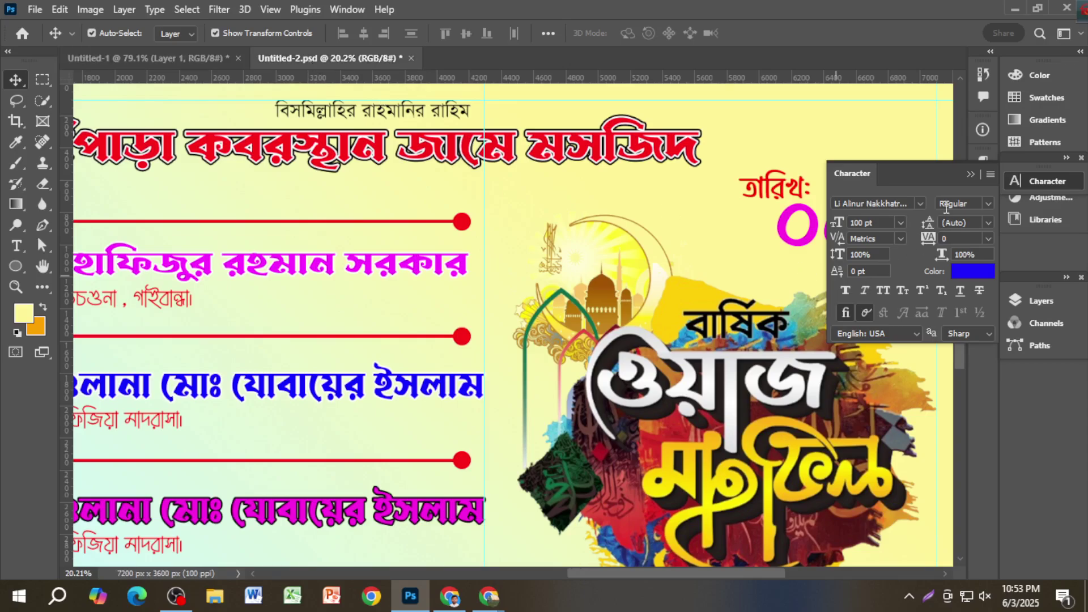
Step: Nudge the ০৫ and এপ্রিল ২০২৫ left into a tidy stack under তারিখ:, then zoom out
{"action": "left_click", "coordinate": [970, 175]}
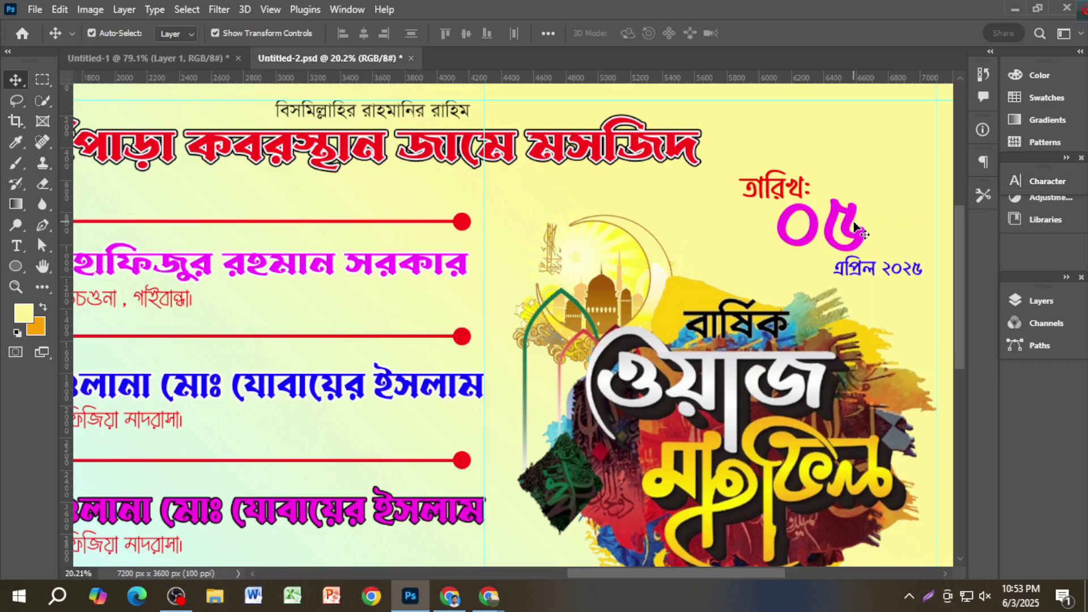
{"action": "mouse_move", "coordinate": [843, 235]}
{"action": "left_mouse_down"}
{"action": "mouse_move", "coordinate": [831, 237]}
{"action": "mouse_move", "coordinate": [849, 236]}
{"action": "left_mouse_up"}
{"action": "left_click_drag", "start_coordinate": [869, 274], "coordinate": [862, 271]}
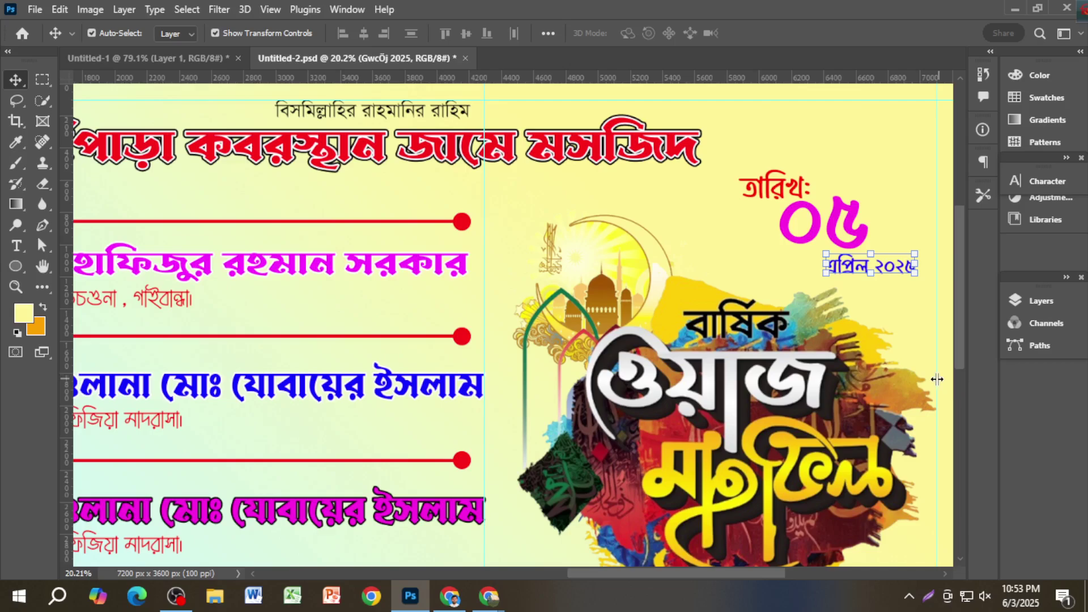
{"action": "key", "text": "ctrl+minus"}
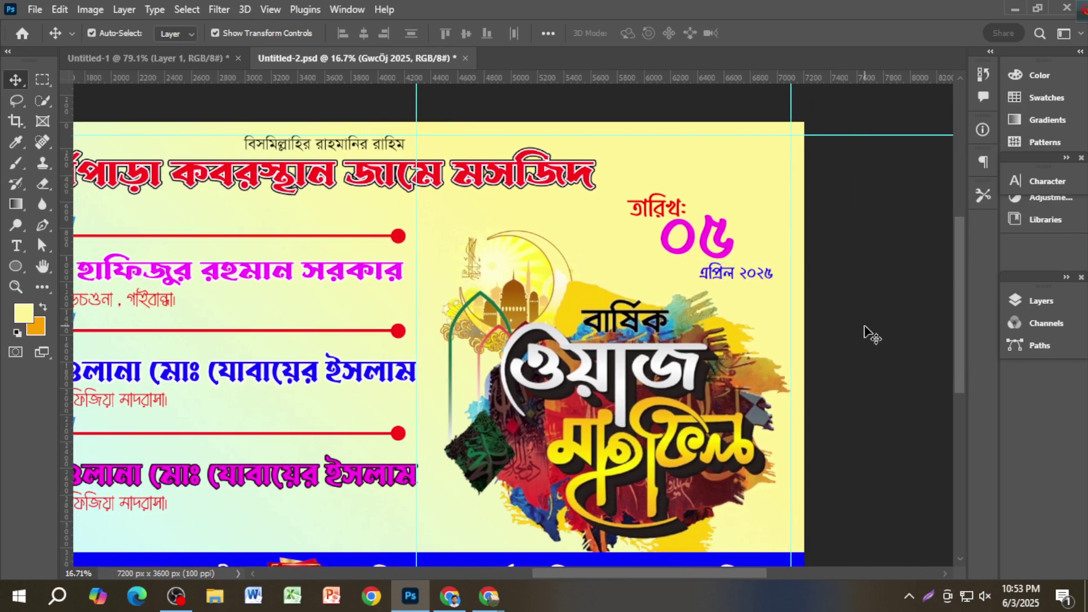
{"action": "left_click", "coordinate": [831, 390]}
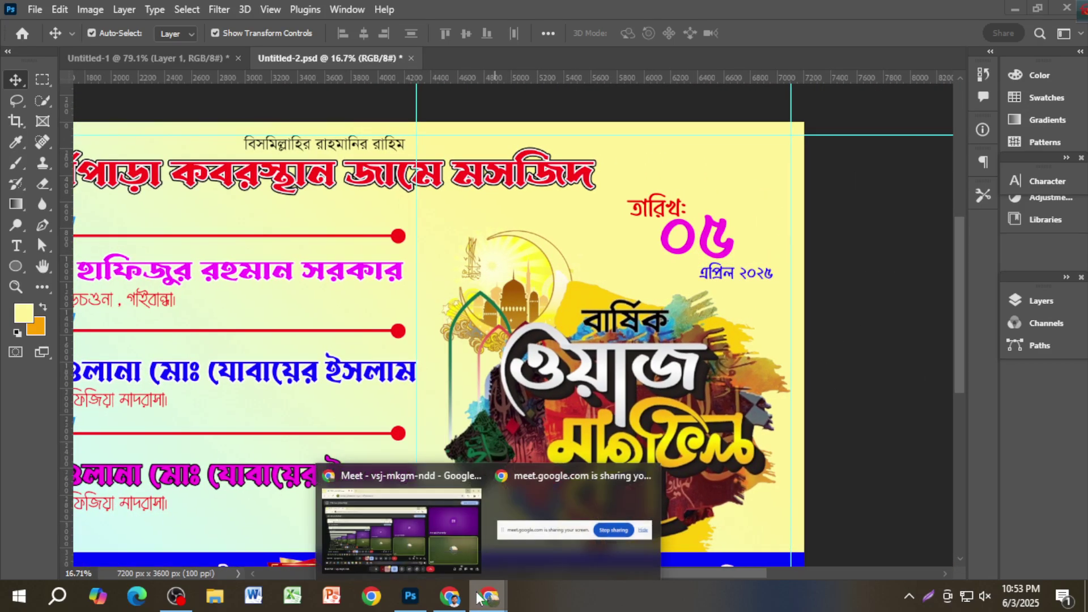
{"action": "left_click", "coordinate": [452, 601]}
Step: Browse the shape design image results and open the crimson scalloped banner preview
{"action": "left_click", "coordinate": [784, 16]}
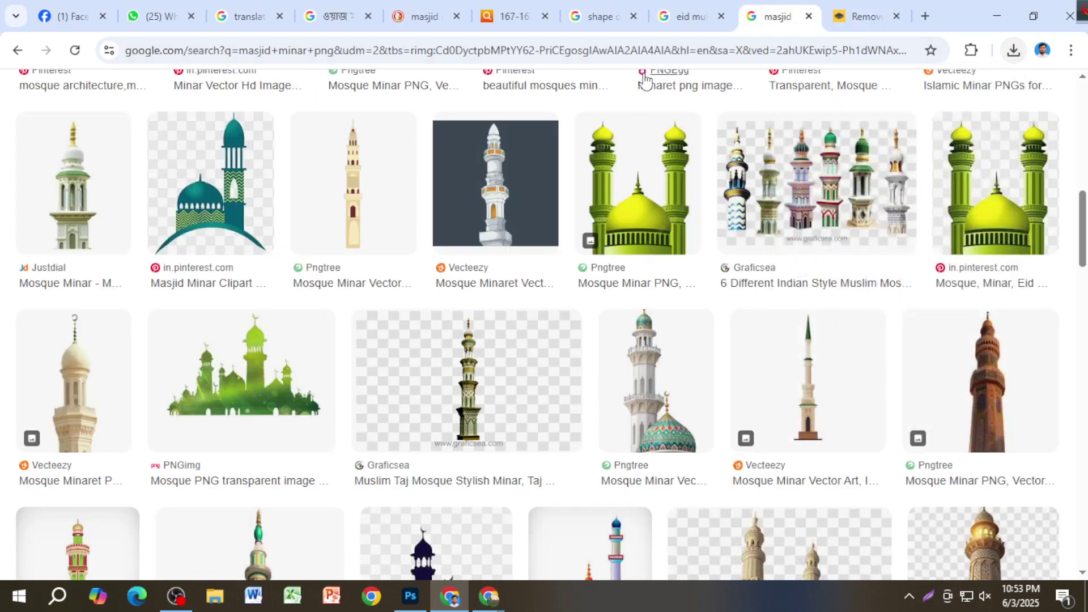
{"action": "left_click", "coordinate": [595, 16]}
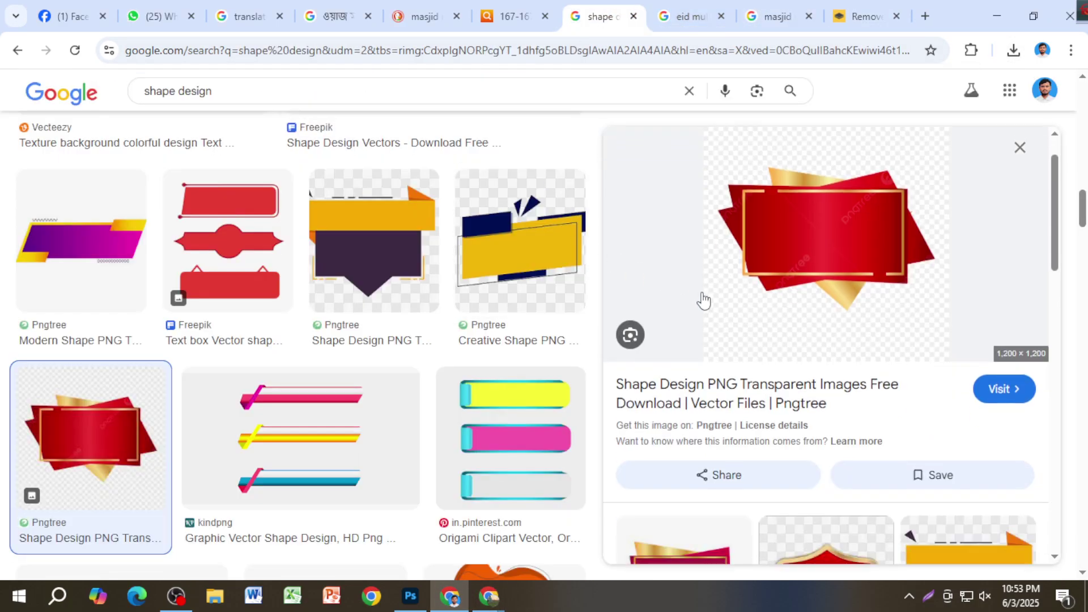
{"action": "scroll", "coordinate": [709, 312], "scroll_direction": "down", "scroll_amount": 3}
{"action": "scroll", "coordinate": [711, 314], "scroll_direction": "down", "scroll_amount": 4}
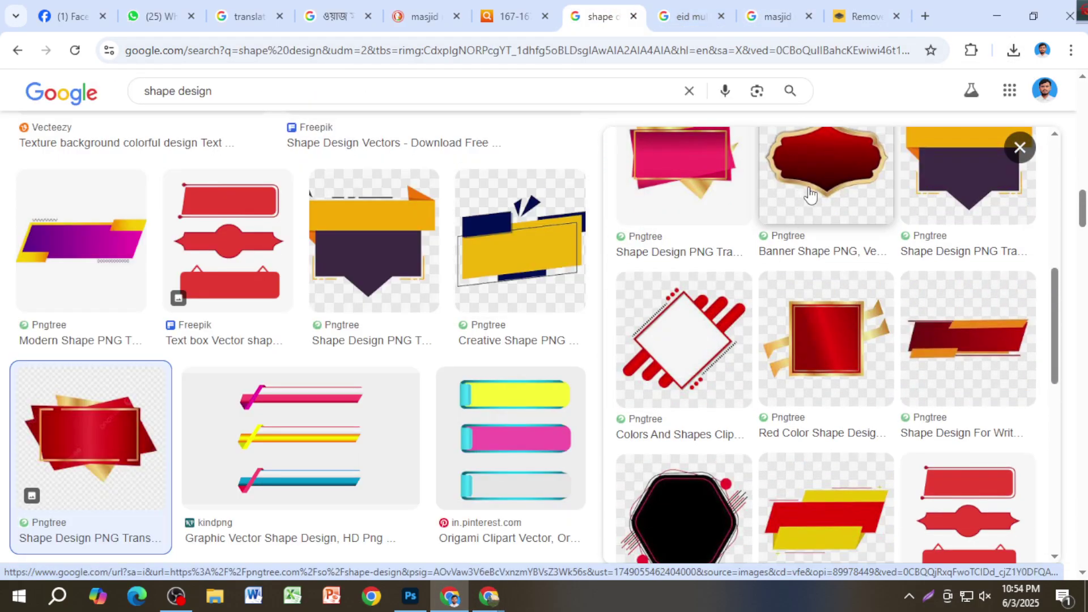
{"action": "scroll", "coordinate": [775, 346], "scroll_direction": "down", "scroll_amount": 3}
{"action": "scroll", "coordinate": [804, 363], "scroll_direction": "up", "scroll_amount": 4}
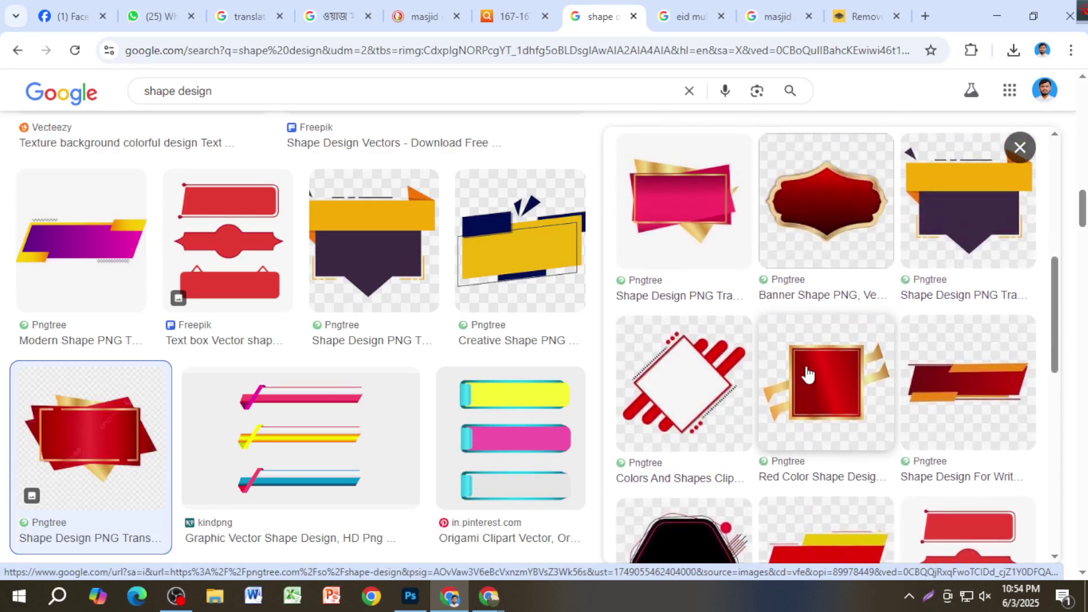
{"action": "left_click", "coordinate": [842, 285]}
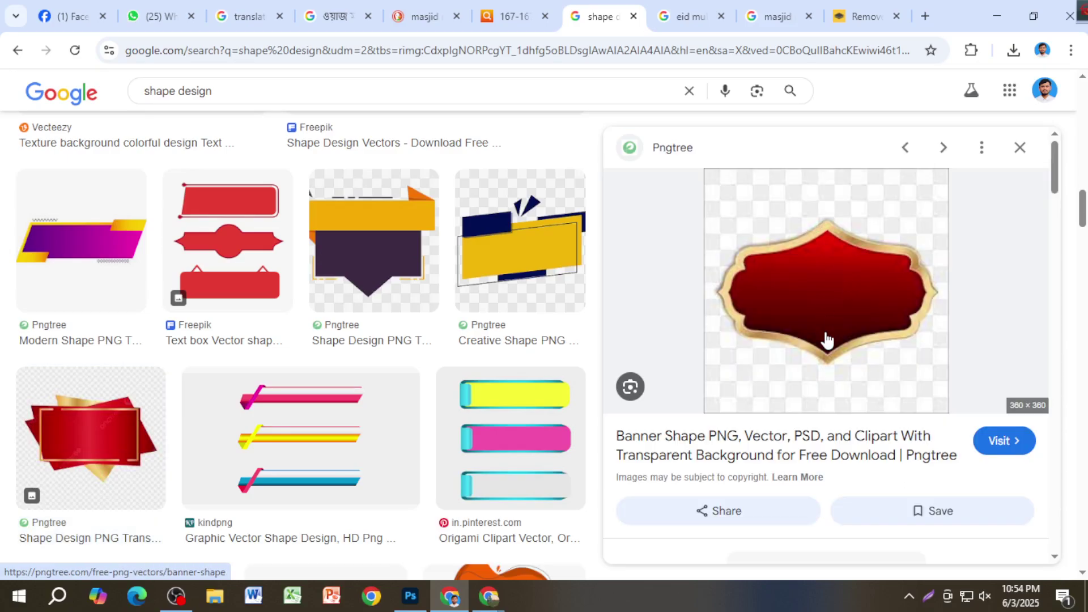
{"action": "scroll", "coordinate": [826, 368], "scroll_direction": "down", "scroll_amount": 1}
{"action": "scroll", "coordinate": [826, 390], "scroll_direction": "down", "scroll_amount": 5}
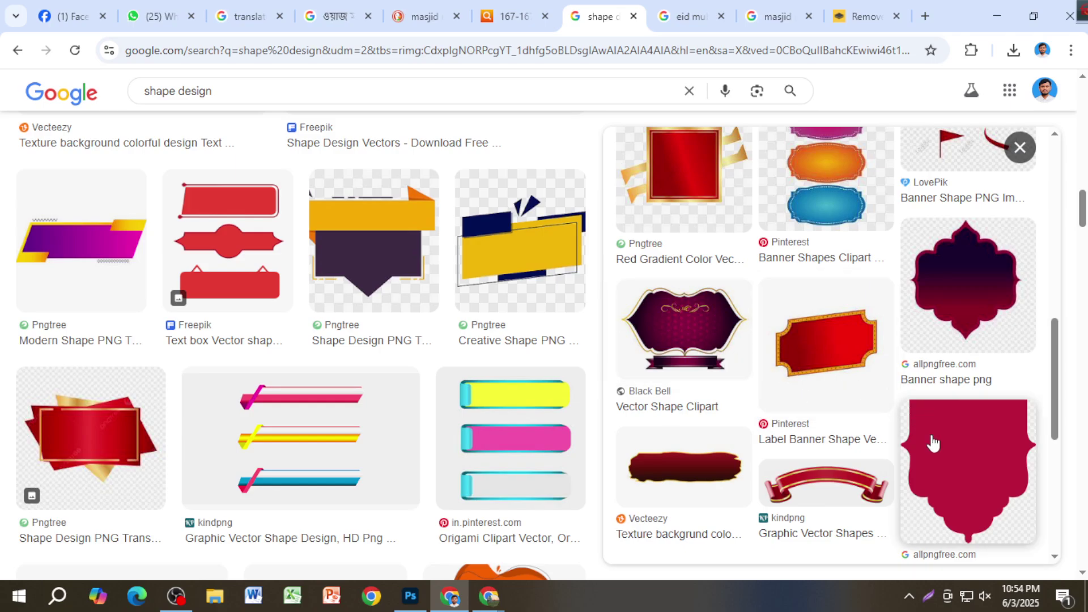
{"action": "left_click", "coordinate": [936, 453]}
Step: Copy the crimson 'Banner editing shape png' image and go to the remove.bg tab
{"action": "right_click", "coordinate": [811, 292]}
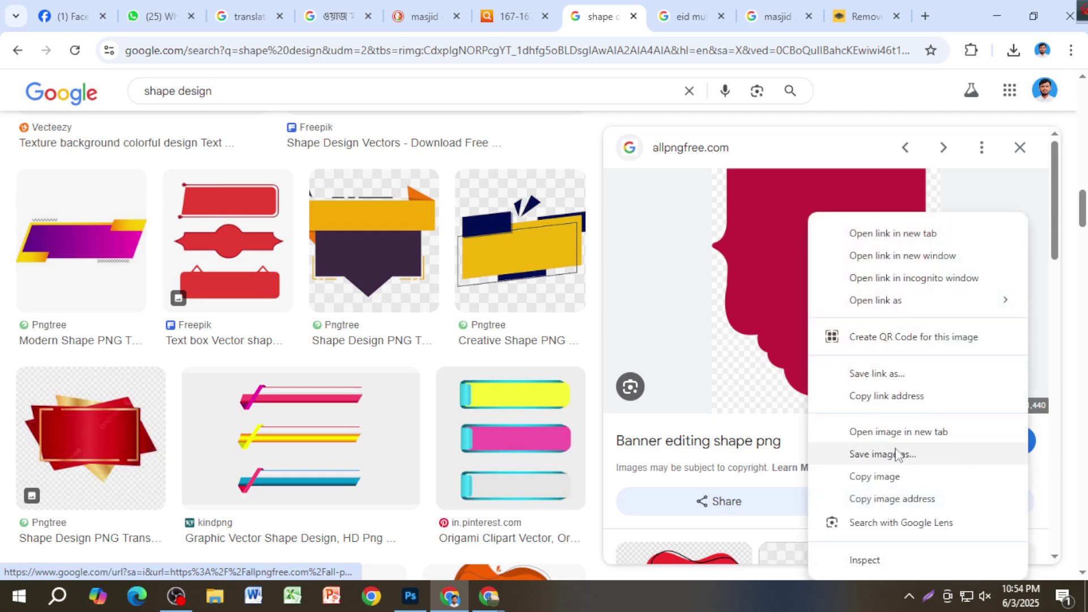
{"action": "left_click", "coordinate": [897, 481]}
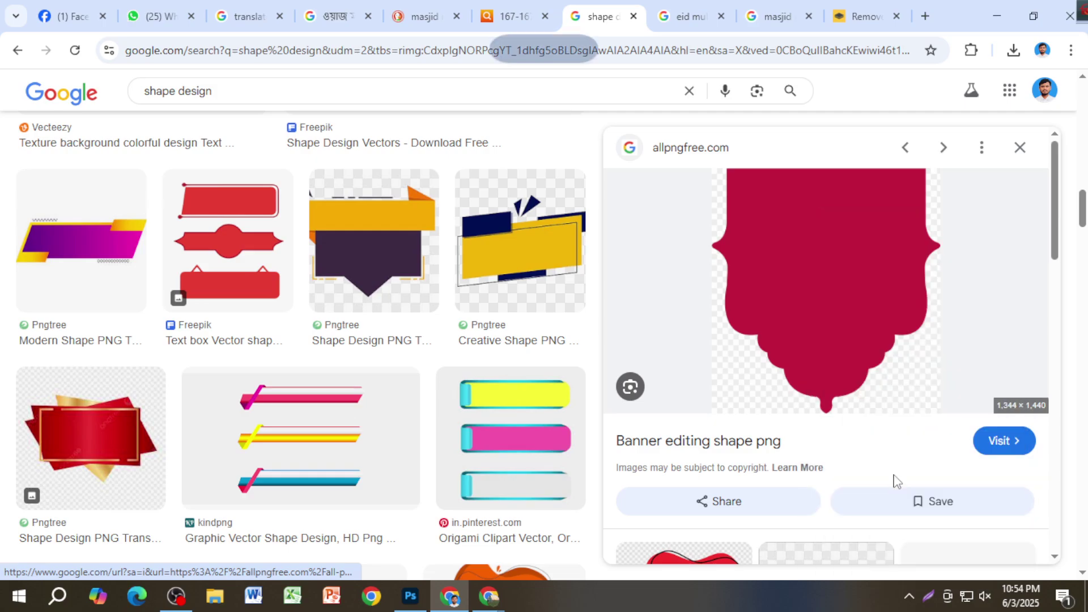
{"action": "right_click", "coordinate": [813, 238]}
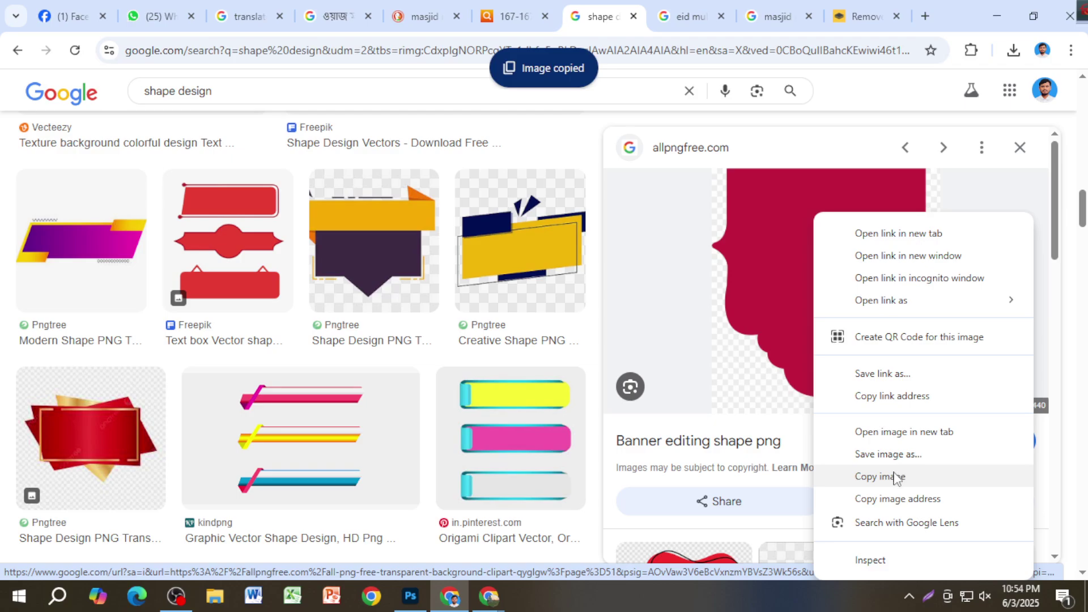
{"action": "left_click", "coordinate": [988, 458]}
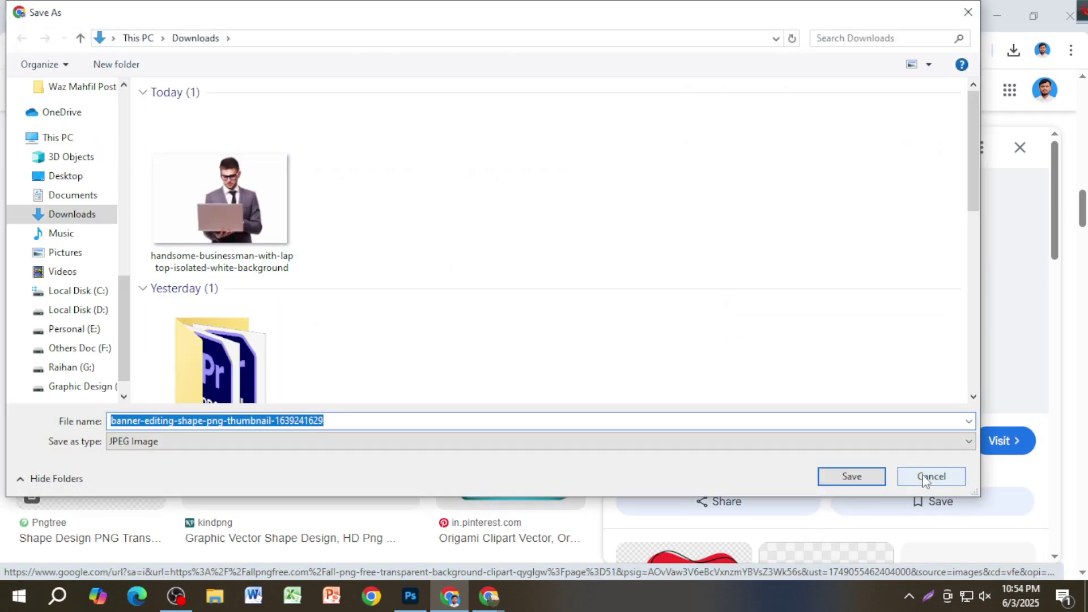
{"action": "left_click", "coordinate": [931, 476]}
{"action": "right_click", "coordinate": [848, 328]}
{"action": "left_click", "coordinate": [930, 486]}
{"action": "scroll", "coordinate": [878, 457], "scroll_direction": "down", "scroll_amount": 6}
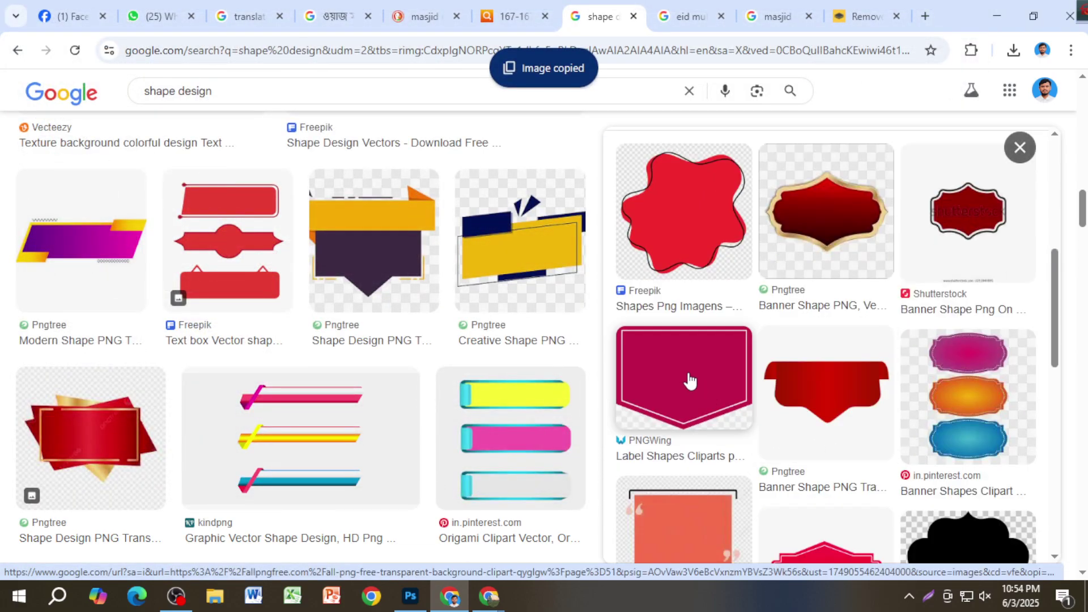
{"action": "scroll", "coordinate": [762, 235], "scroll_direction": "down", "scroll_amount": 6}
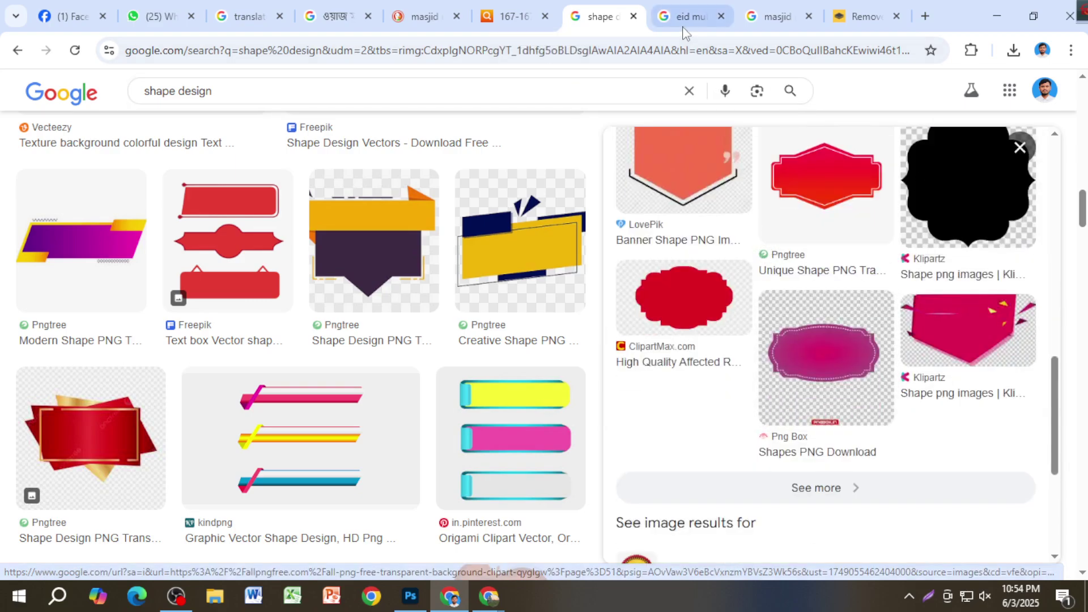
{"action": "left_click", "coordinate": [850, 20]}
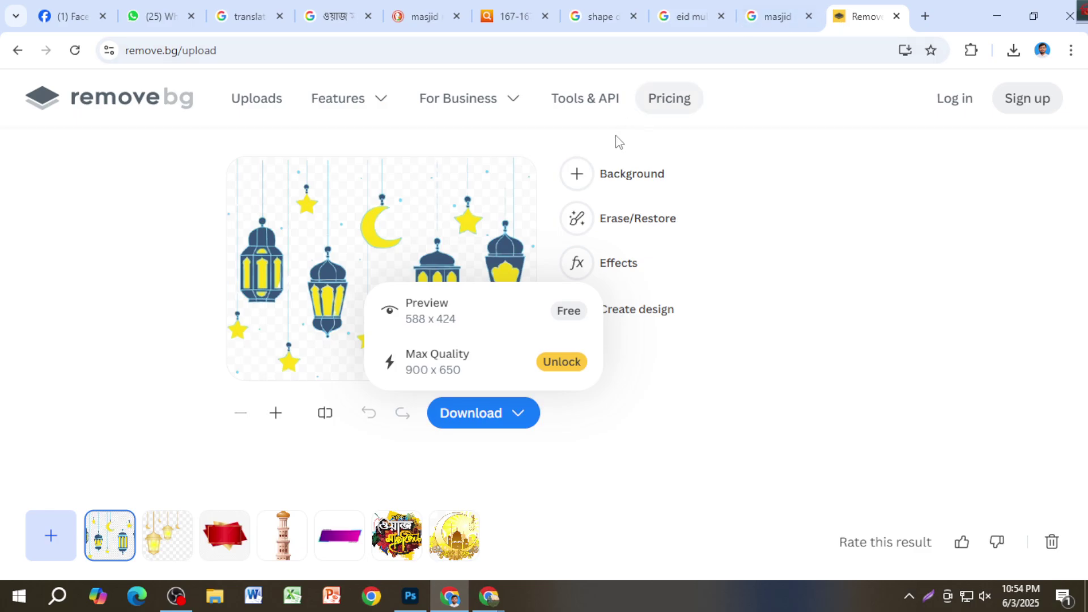
Step: Cut out the crimson shape in remove.bg, then place it at about 173% over the banner's top-right
{"action": "key", "text": "ctrl+v"}
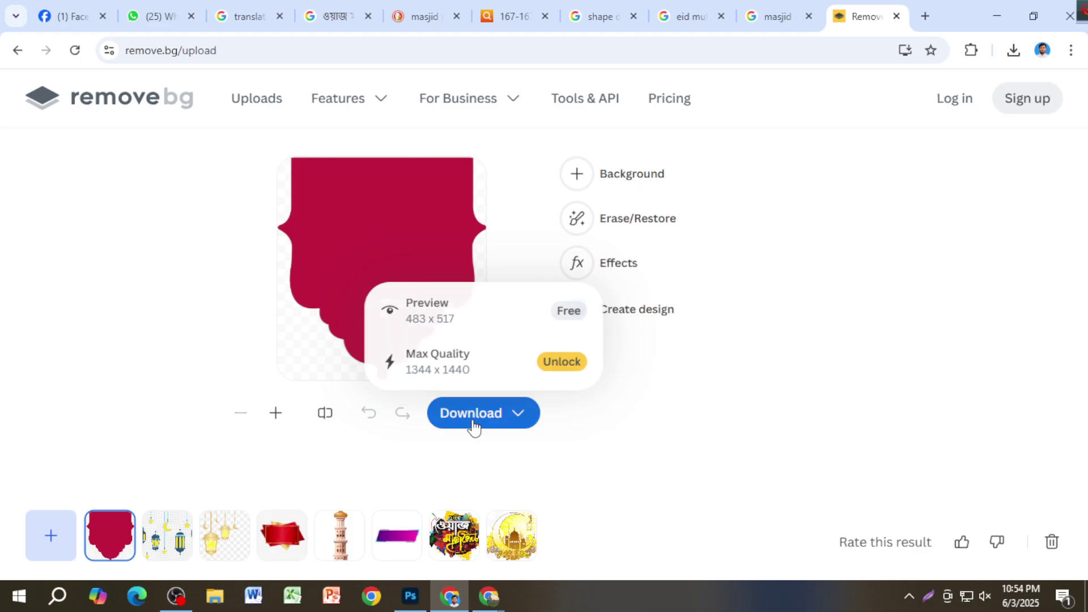
{"action": "mouse_move", "coordinate": [475, 413]}
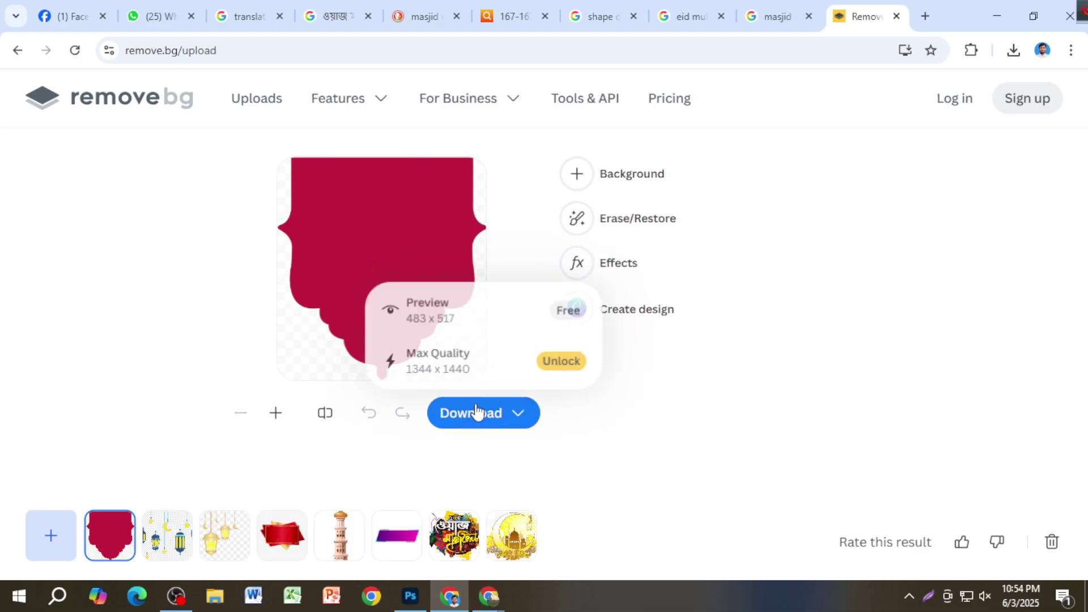
{"action": "left_click", "coordinate": [486, 316]}
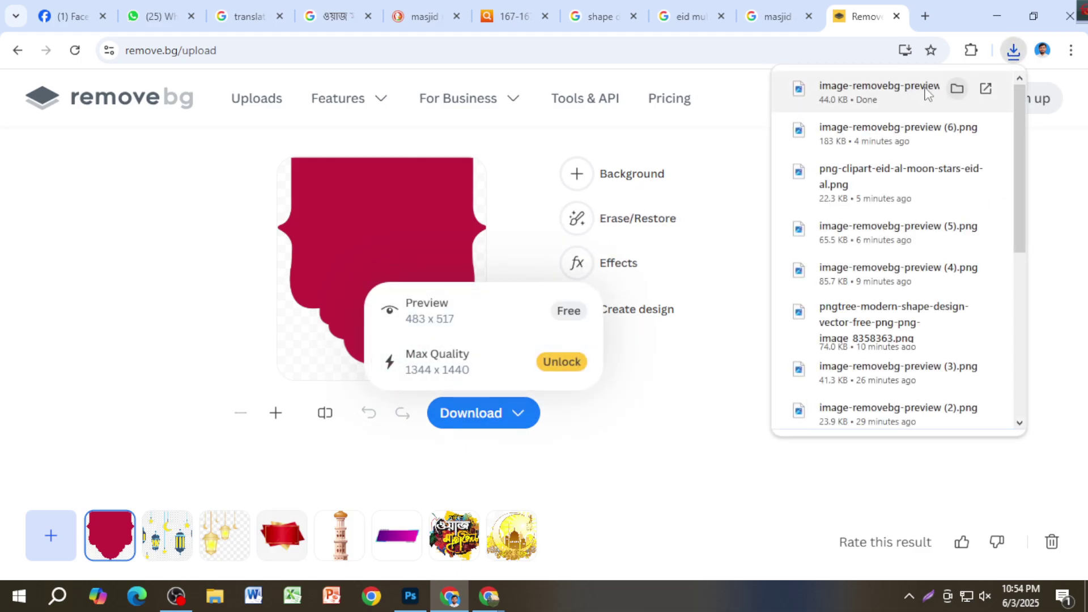
{"action": "left_click_drag", "start_coordinate": [898, 92], "coordinate": [810, 267]}
{"action": "left_click_drag", "start_coordinate": [730, 216], "coordinate": [711, 234]}
Step: Commit the placed crimson shape and move its layer just above Rectangle 1
{"action": "key", "text": "Return"}
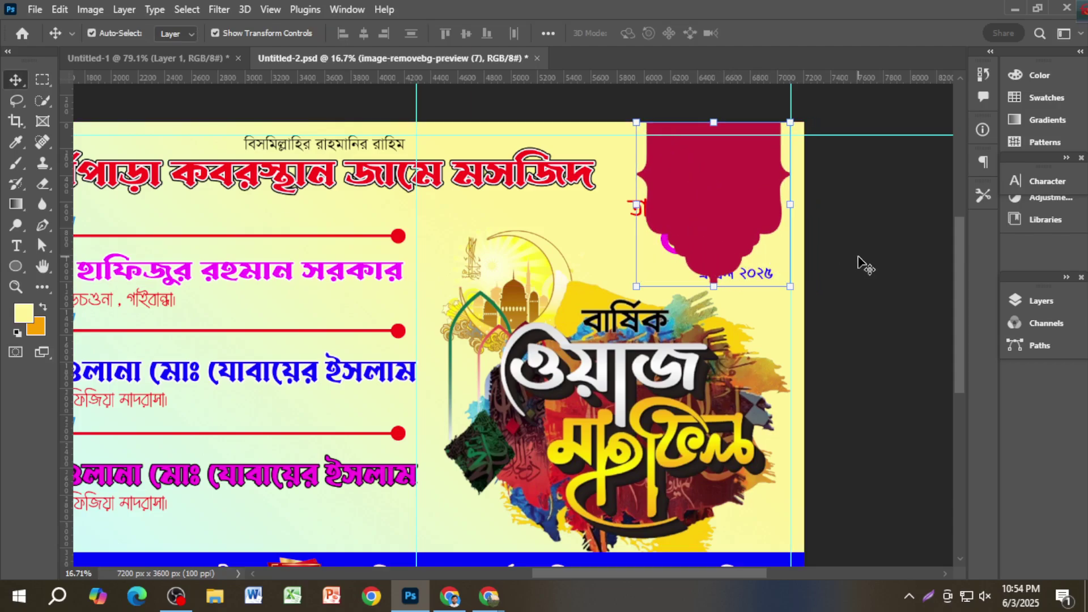
{"action": "left_click", "coordinate": [858, 262]}
{"action": "left_click", "coordinate": [720, 247]}
{"action": "key", "text": "F7"}
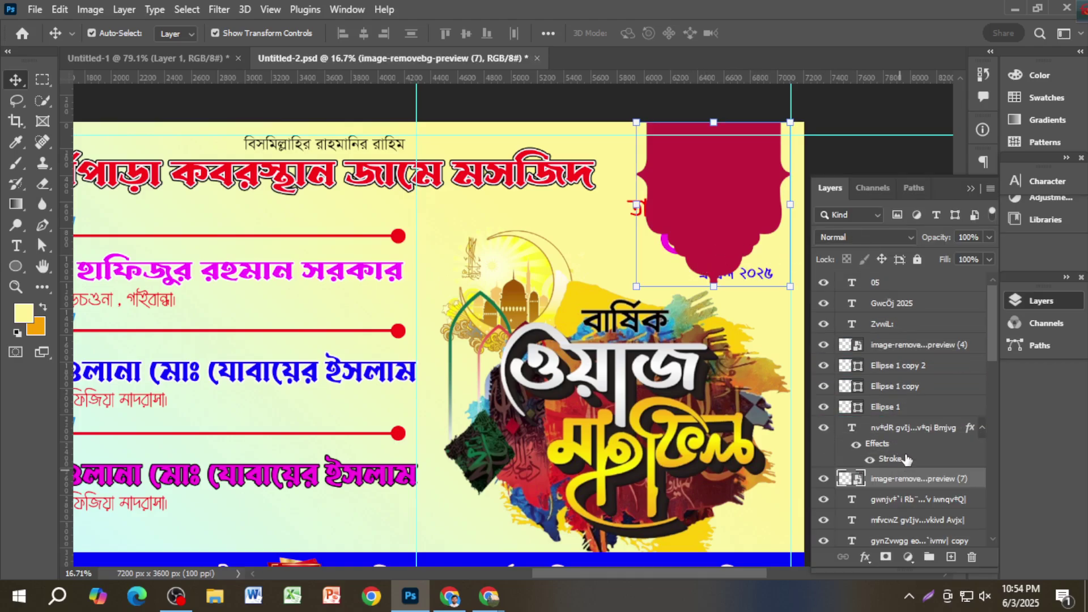
{"action": "mouse_move", "coordinate": [906, 459]}
{"action": "left_mouse_down"}
{"action": "mouse_move", "coordinate": [910, 388]}
{"action": "mouse_move", "coordinate": [912, 447]}
{"action": "left_mouse_up"}
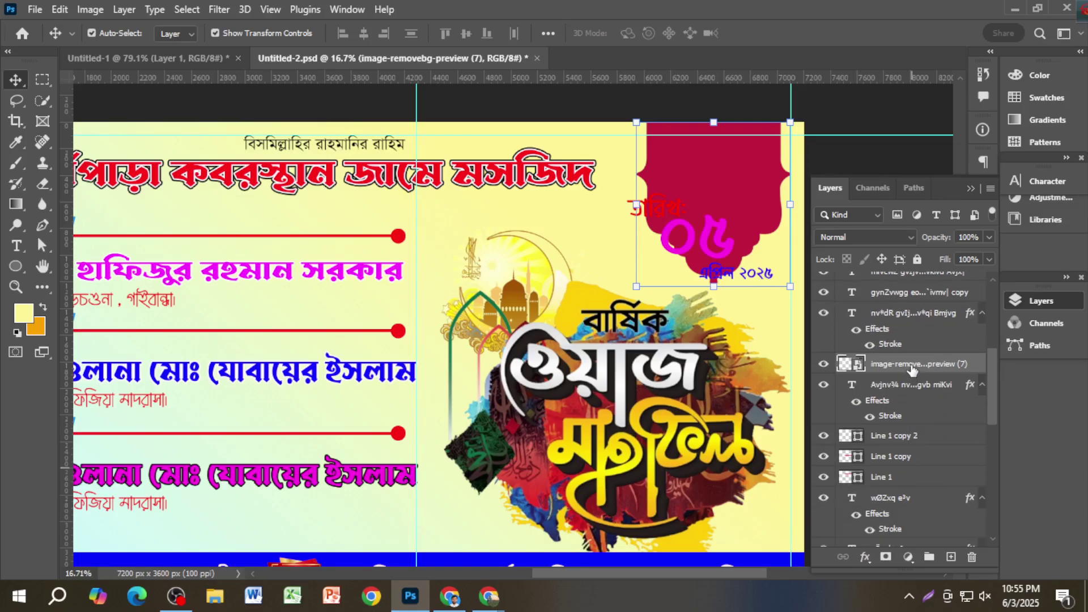
{"action": "key", "text": "ctrl+shift+bracketleft"}
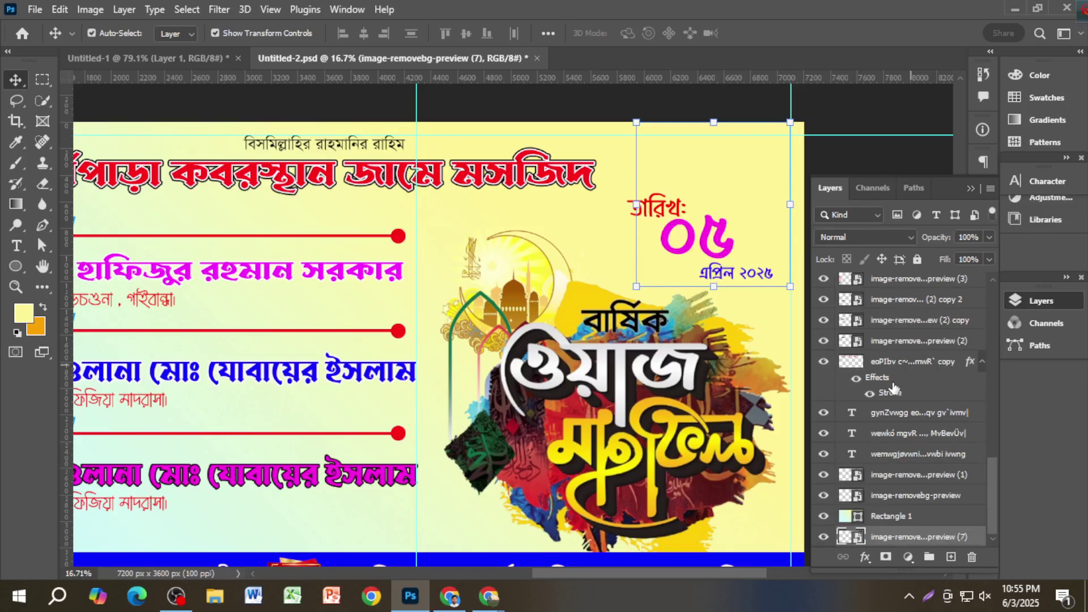
{"action": "scroll", "coordinate": [895, 397], "scroll_direction": "down", "scroll_amount": 1}
{"action": "left_click_drag", "start_coordinate": [908, 521], "coordinate": [907, 489]}
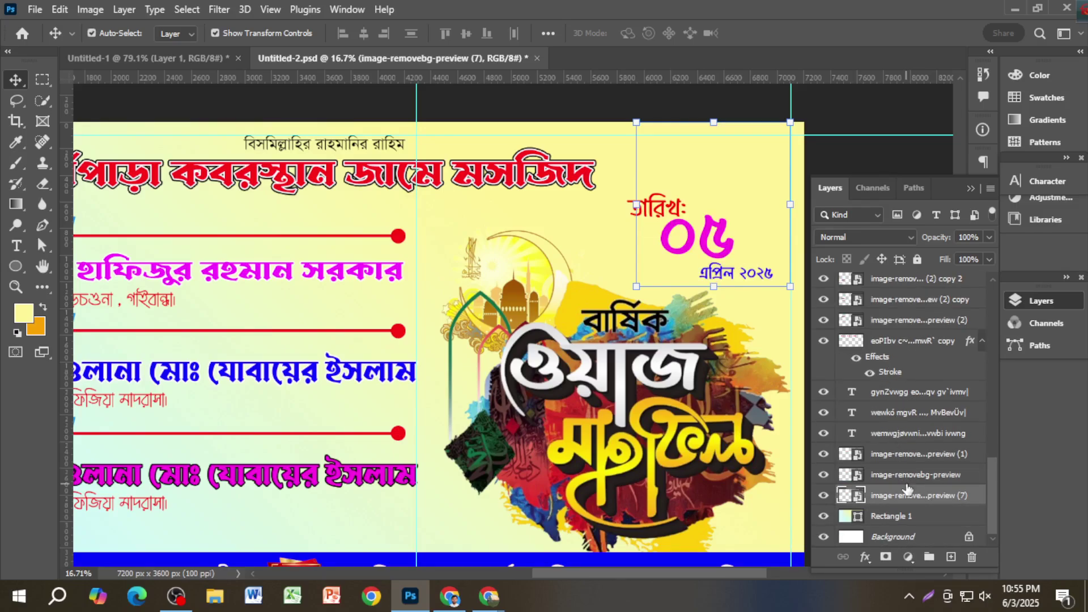
Step: Move the 05 numeral up onto the top of the crimson badge
{"action": "left_click", "coordinate": [902, 166], "text": "ctrl"}
{"action": "scroll", "coordinate": [750, 214], "scroll_direction": "up", "scroll_amount": 2, "text": "alt"}
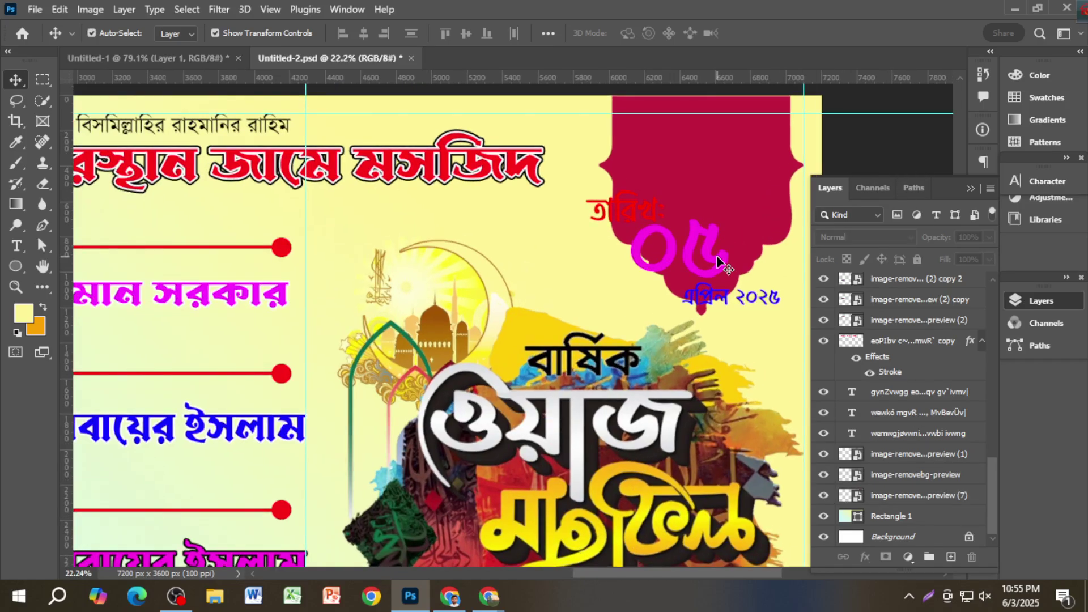
{"action": "left_click_drag", "start_coordinate": [718, 262], "coordinate": [735, 165]}
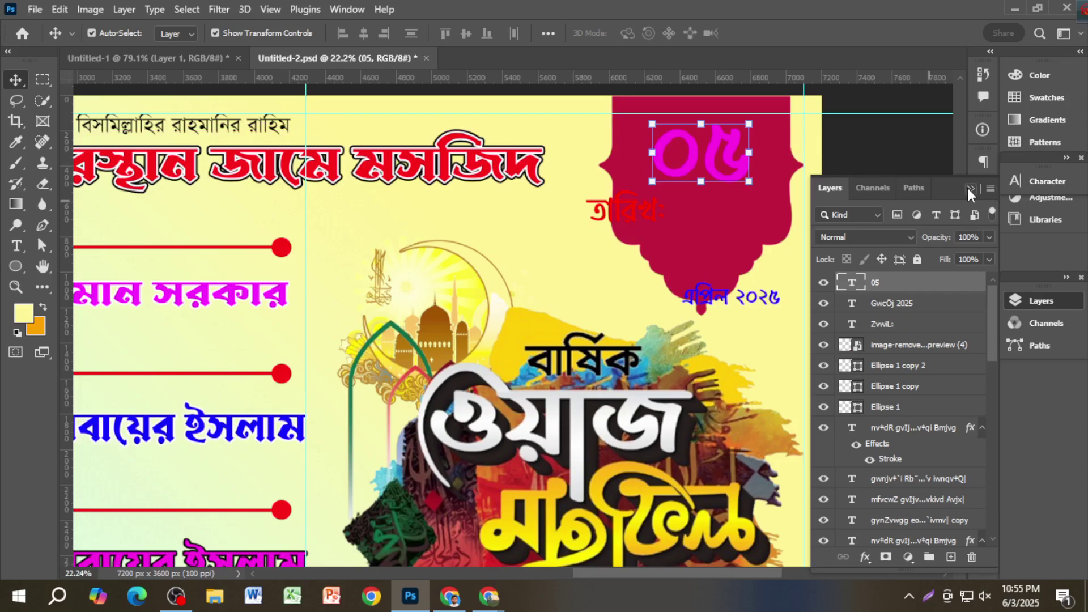
Step: Make the ০৫ numeral white
{"action": "left_click", "coordinate": [969, 188]}
{"action": "left_click", "coordinate": [1038, 184]}
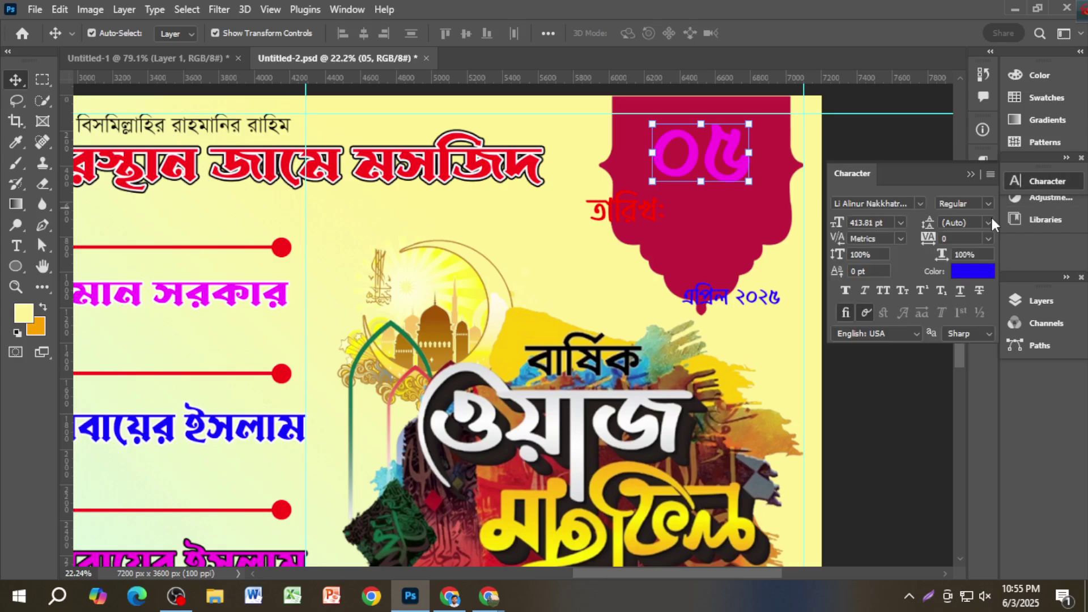
{"action": "left_click", "coordinate": [975, 273]}
{"action": "left_click", "coordinate": [667, 295]}
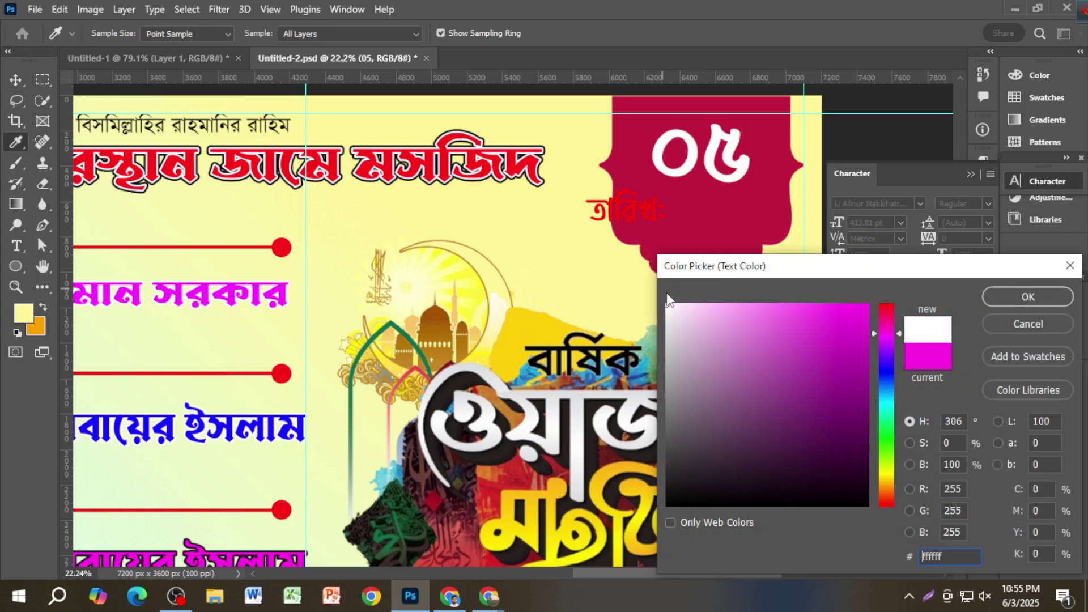
{"action": "left_click", "coordinate": [1028, 297]}
{"action": "key", "text": "v"}
{"action": "scroll", "coordinate": [826, 369], "scroll_direction": "up", "scroll_amount": 2}
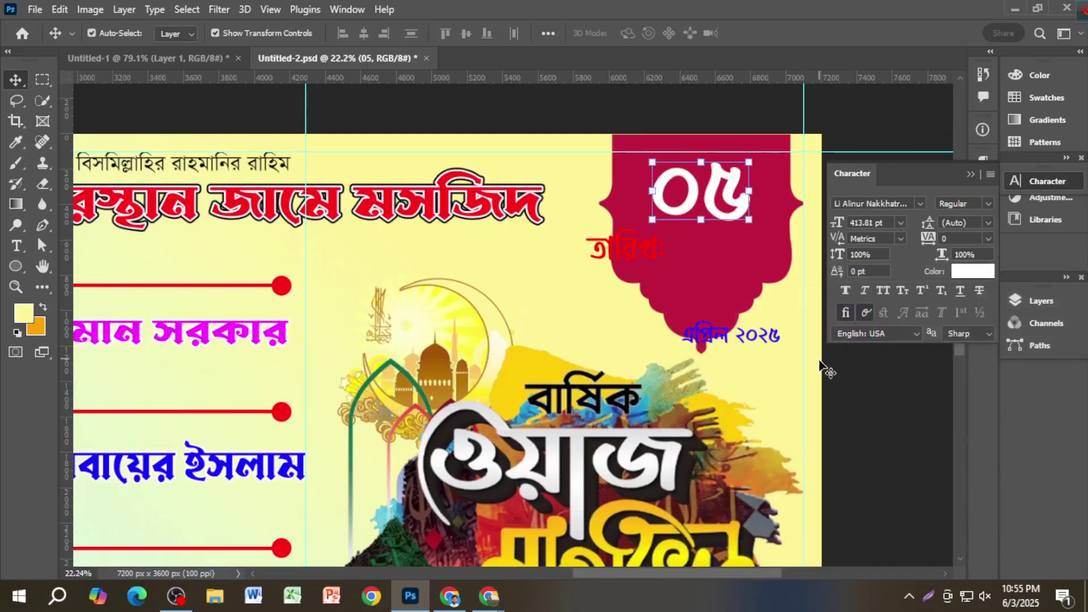
{"action": "left_click", "coordinate": [906, 416]}
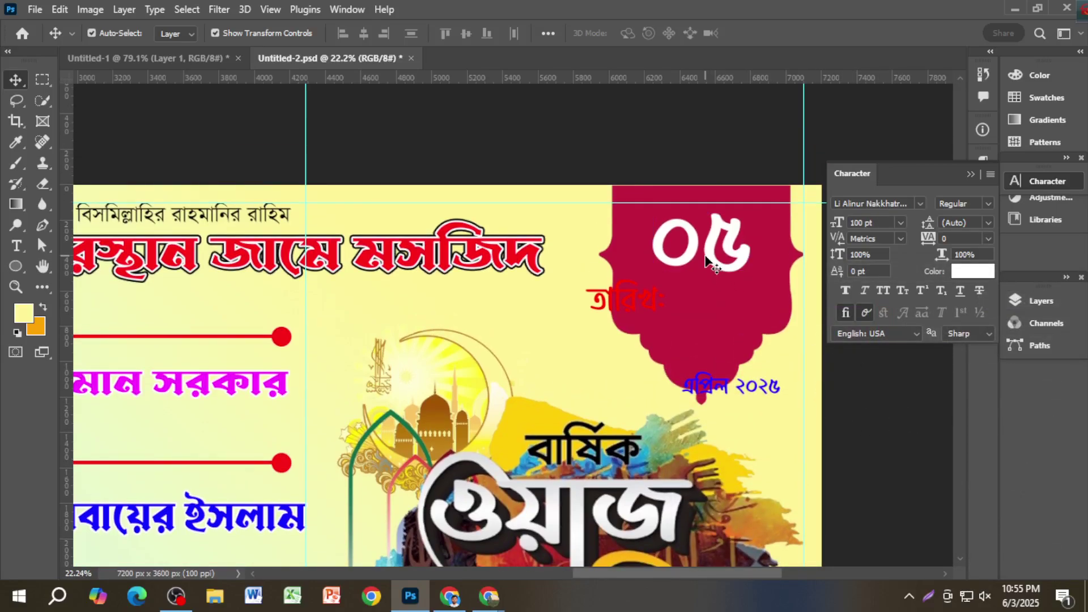
Step: Recolour the তারিখ label green
{"action": "left_click_drag", "start_coordinate": [648, 294], "coordinate": [661, 290]}
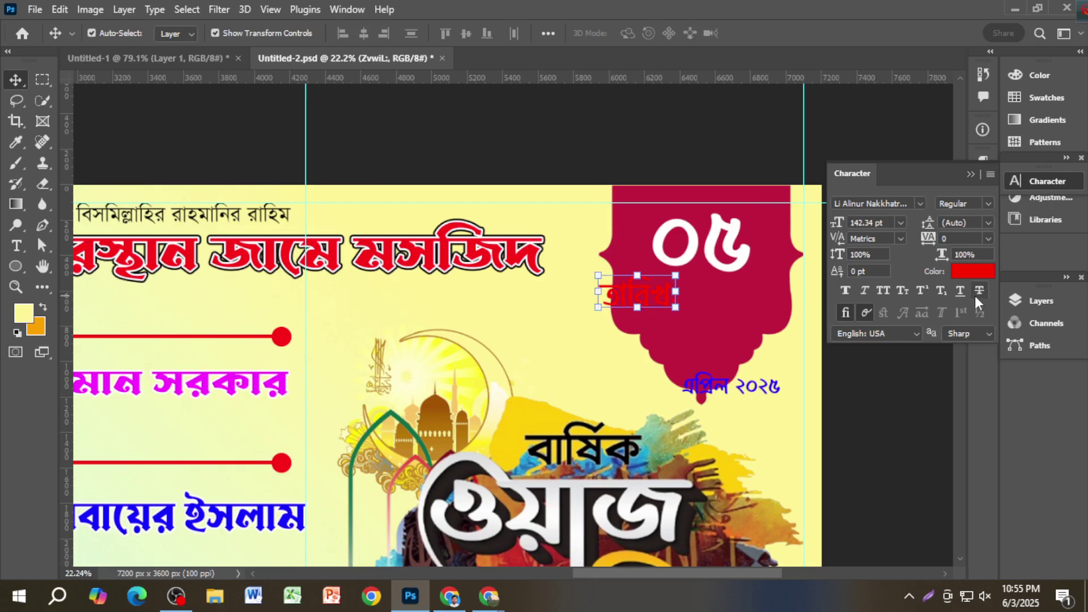
{"action": "left_click", "coordinate": [969, 274]}
{"action": "left_click", "coordinate": [887, 369]}
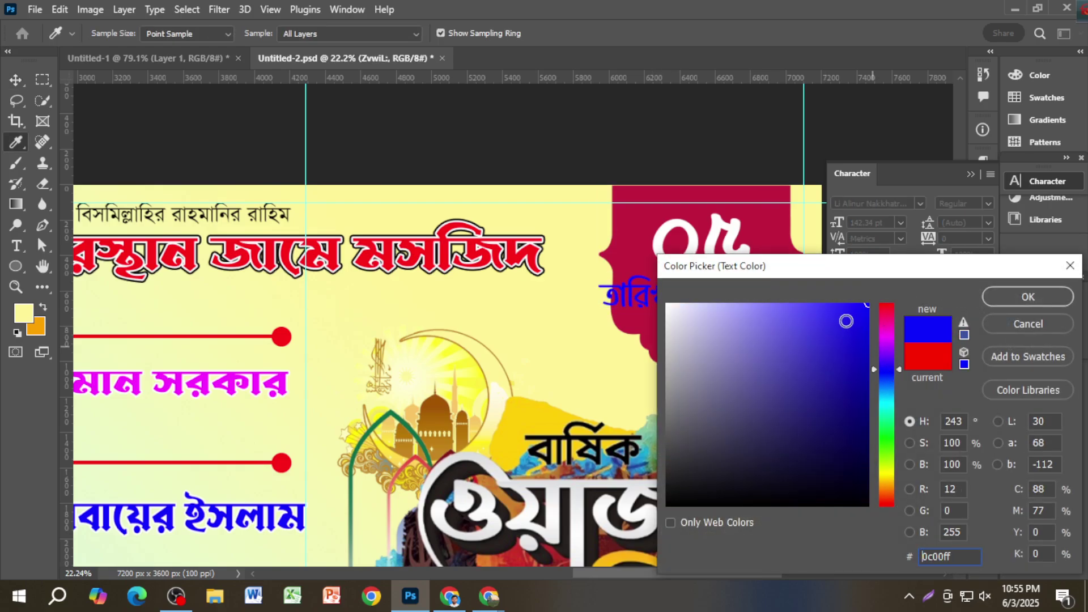
{"action": "left_click", "coordinate": [859, 306]}
{"action": "left_click", "coordinate": [888, 438]}
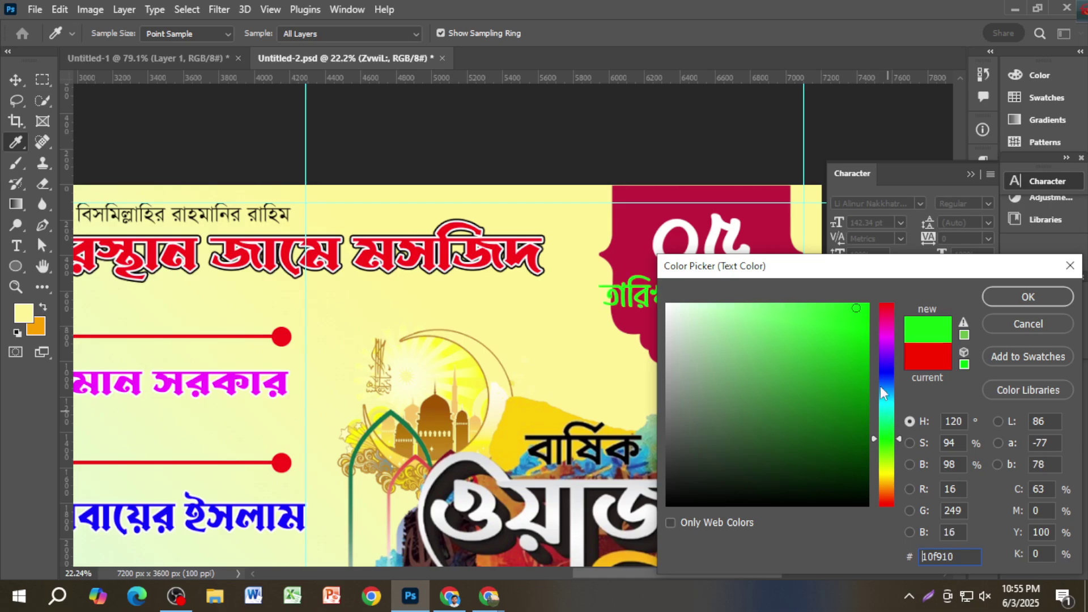
{"action": "left_click", "coordinate": [1018, 301]}
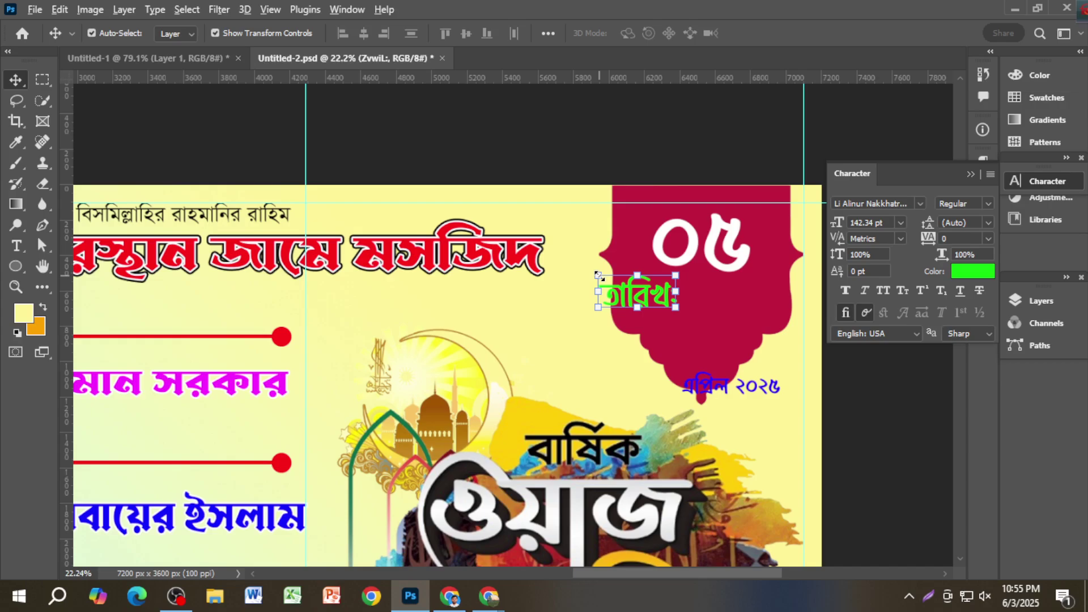
Step: Shrink the তারিখ label and move it up to the badge's upper left
{"action": "left_click_drag", "start_coordinate": [597, 275], "coordinate": [615, 285]}
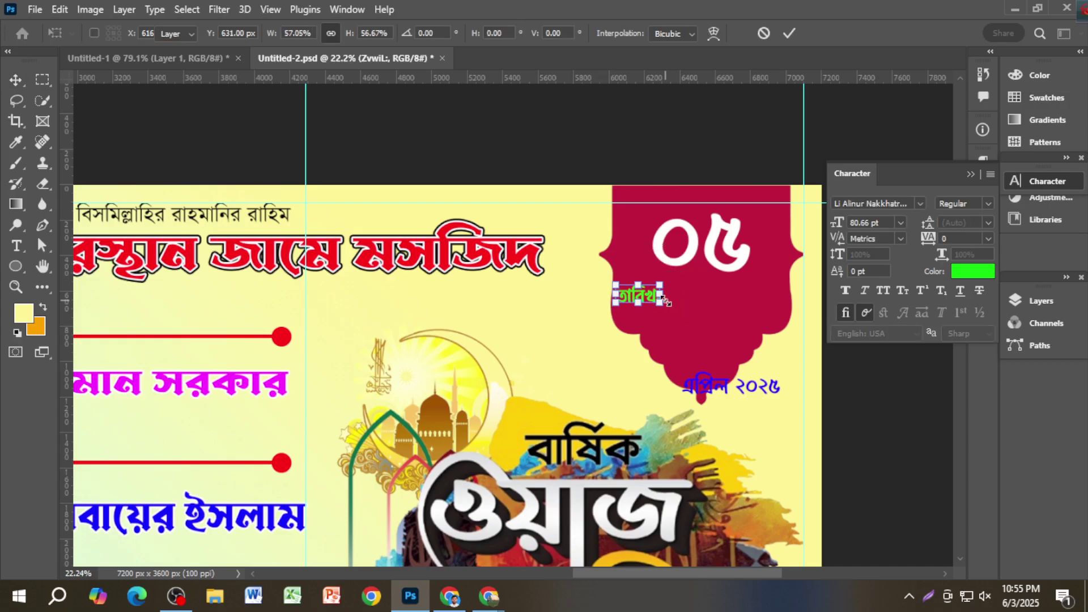
{"action": "key", "text": "Return"}
{"action": "left_click_drag", "start_coordinate": [648, 302], "coordinate": [654, 225]}
{"action": "scroll", "coordinate": [687, 204], "scroll_direction": "up", "scroll_amount": 4}
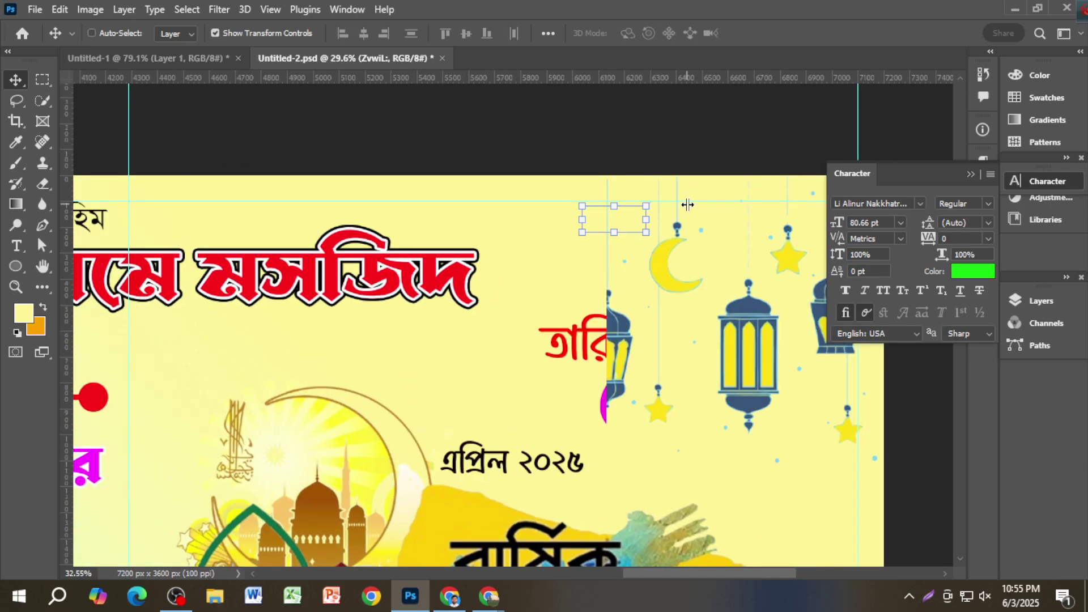
{"action": "scroll", "coordinate": [650, 219], "scroll_direction": "up", "scroll_amount": 2}
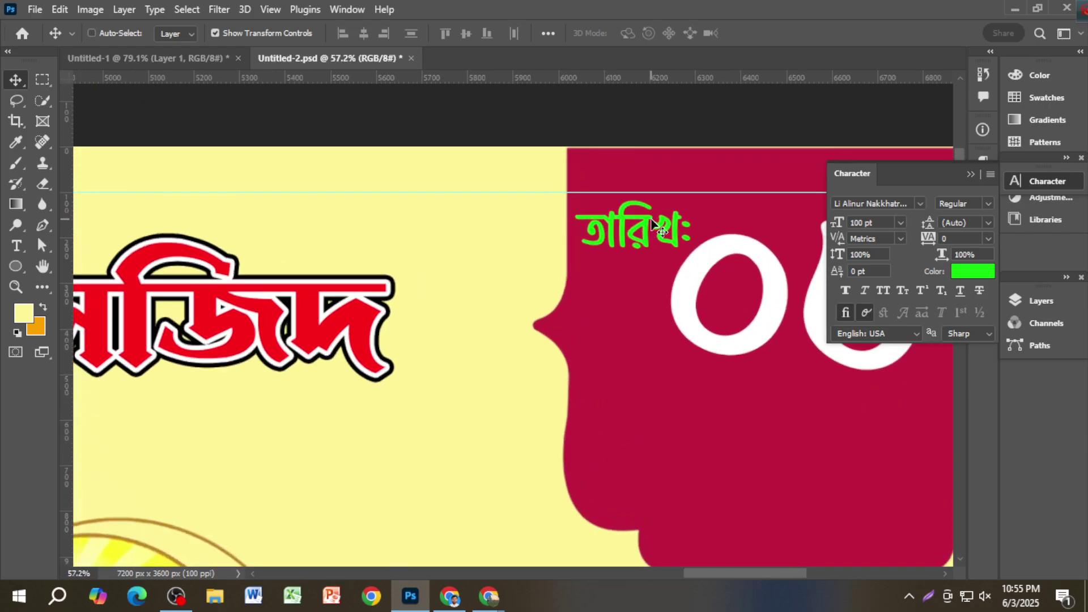
{"action": "scroll", "coordinate": [651, 223], "scroll_direction": "down", "scroll_amount": 4}
Step: Nudge the crimson badge shape a few pixels upward and deselect it
{"action": "left_click", "coordinate": [749, 322]}
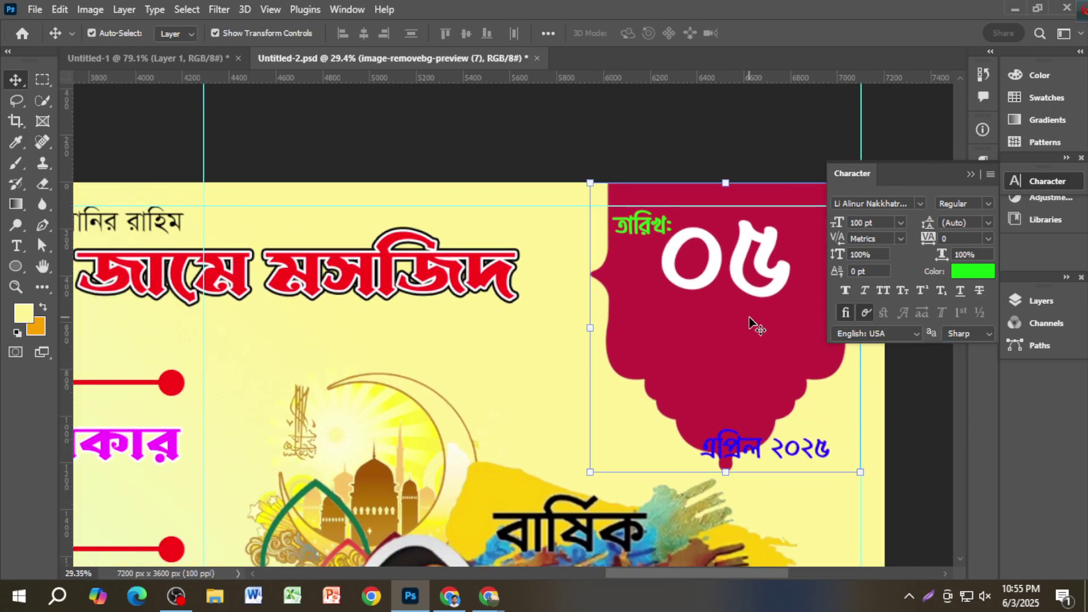
{"action": "left_click_drag", "start_coordinate": [749, 321], "coordinate": [748, 319]}
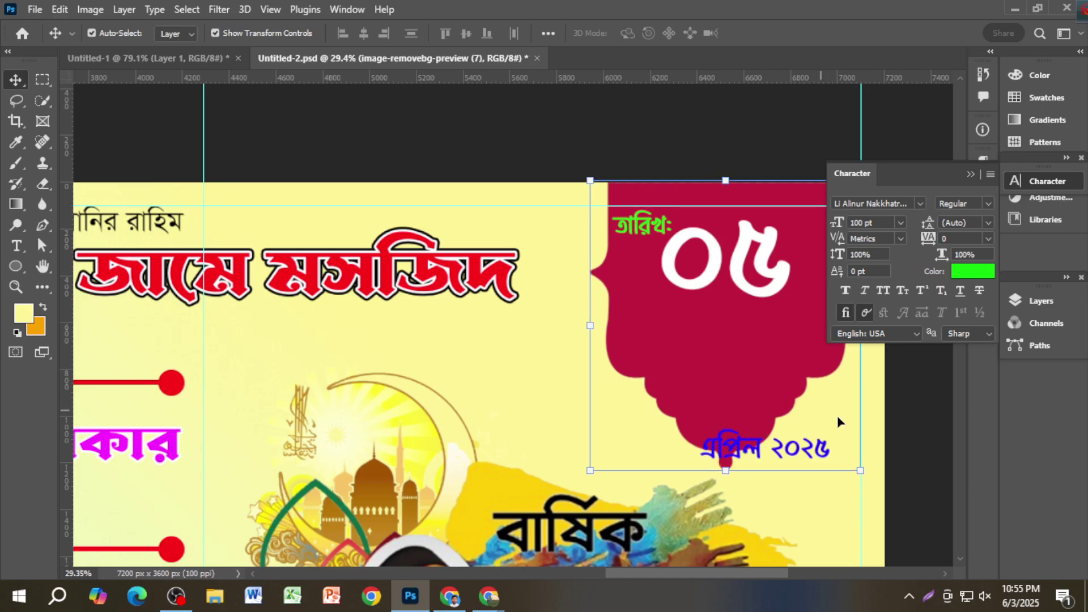
{"action": "left_click", "coordinate": [912, 447]}
{"action": "scroll", "coordinate": [882, 444], "scroll_direction": "right", "scroll_amount": 2}
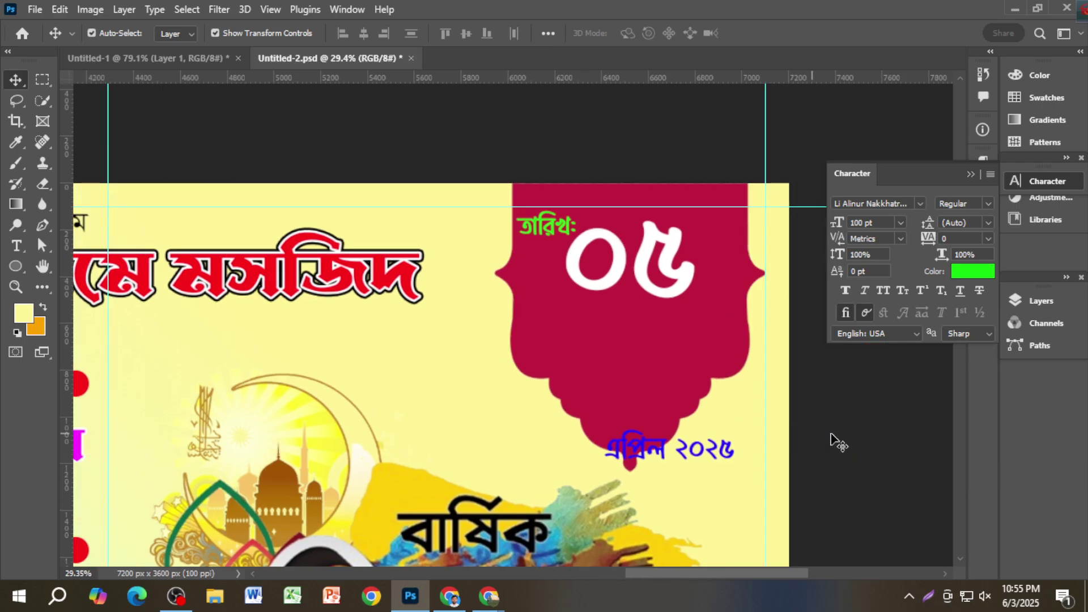
Step: Place the এপ্রিল ২০২৫ date on the badge and colour it yellow-green #d8ff00
{"action": "left_click_drag", "start_coordinate": [708, 457], "coordinate": [686, 335]}
{"action": "key", "text": "Return"}
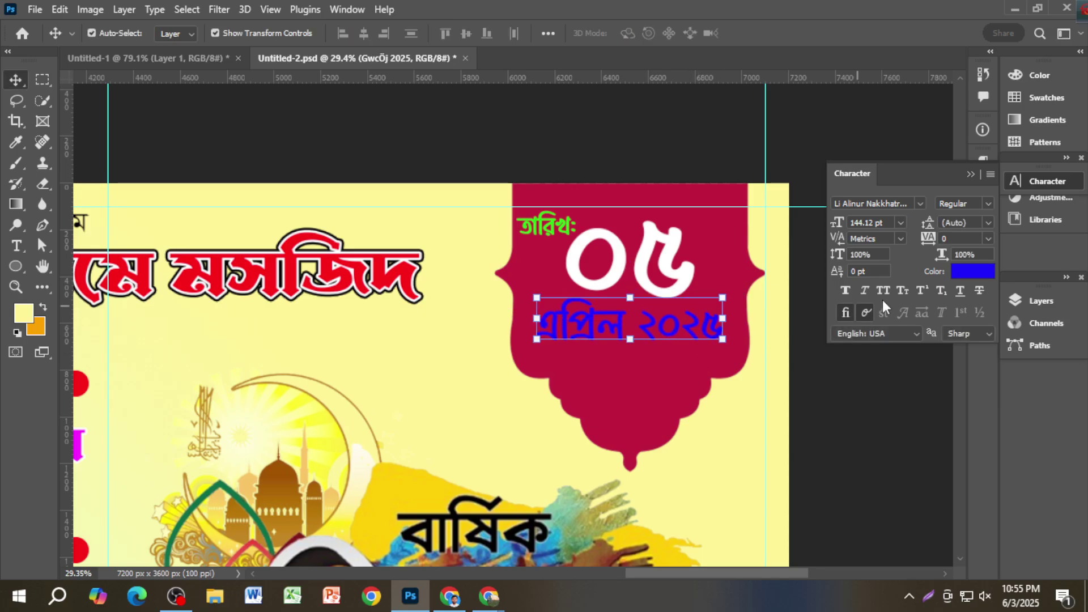
{"action": "left_click", "coordinate": [963, 272]}
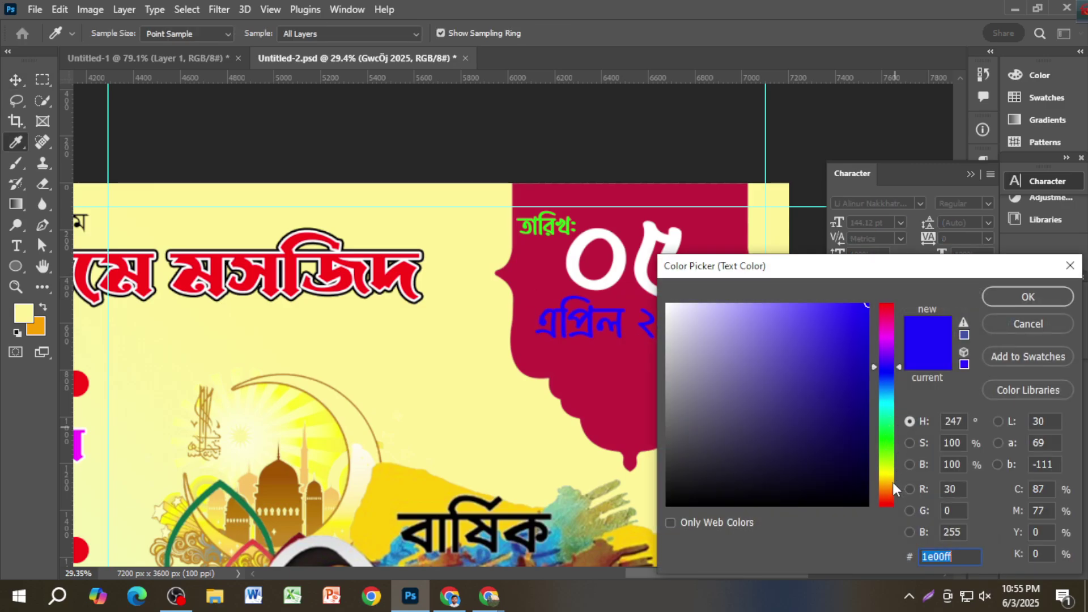
{"action": "left_click", "coordinate": [892, 501]}
{"action": "left_click_drag", "start_coordinate": [892, 492], "coordinate": [891, 467]}
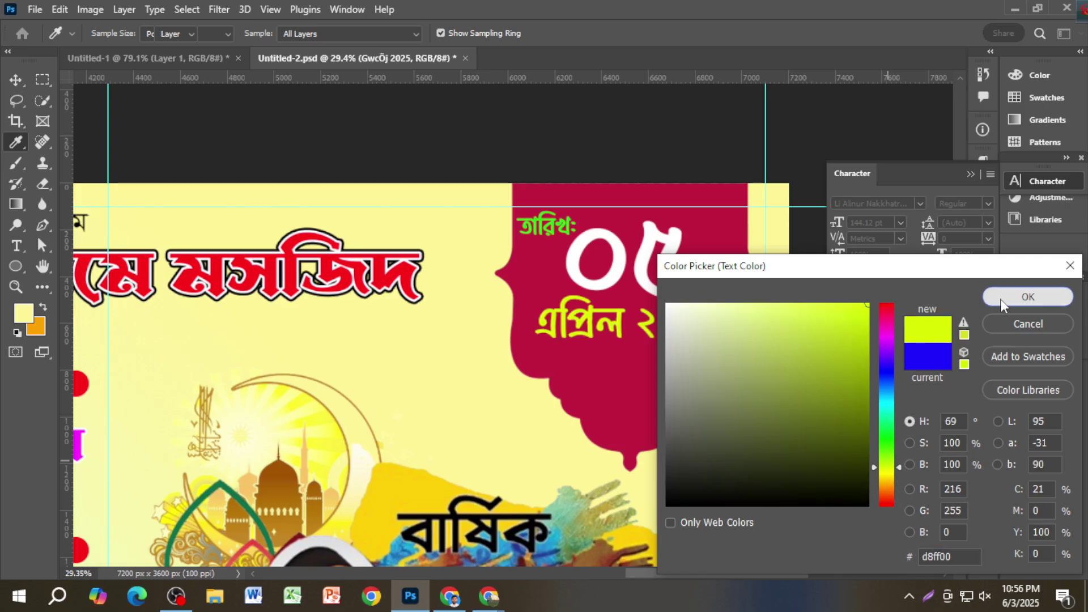
{"action": "left_click", "coordinate": [1006, 298]}
Step: Duplicate the date line directly beneath the original
{"action": "left_click_drag", "start_coordinate": [656, 340], "coordinate": [650, 371]}
{"action": "double_click", "coordinate": [651, 365]}
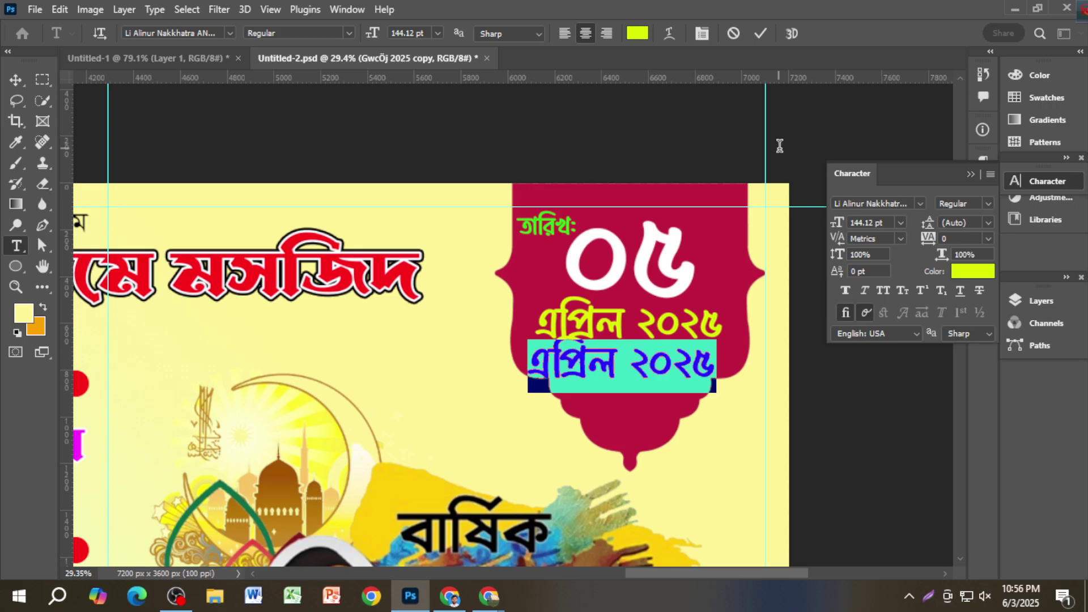
{"action": "left_click", "coordinate": [761, 34]}
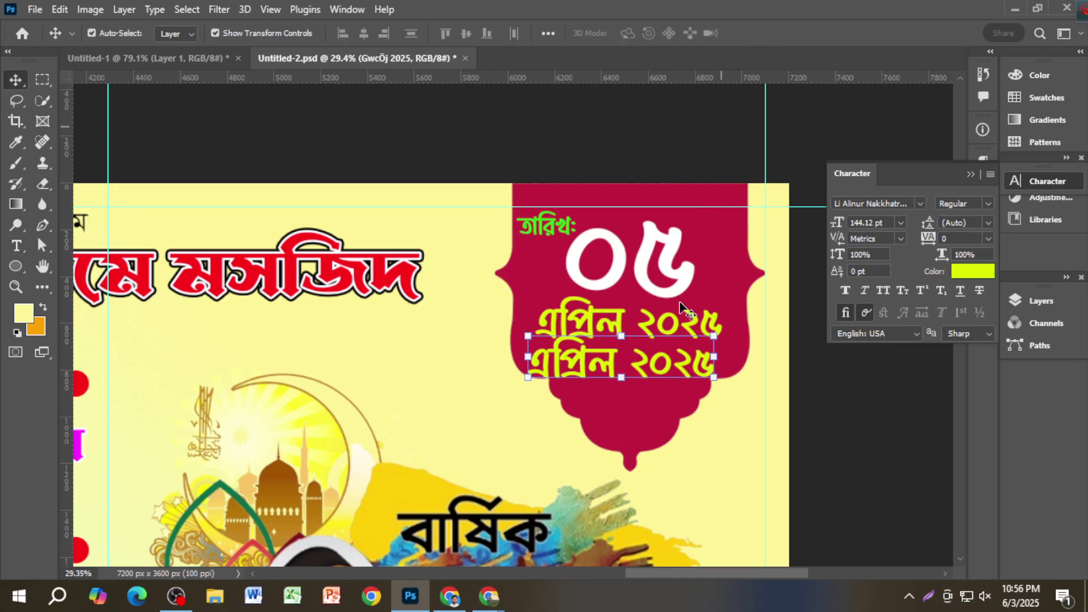
Step: Retype the duplicate as রোজ at 70 pt and position it under the date
{"action": "double_click", "coordinate": [651, 362]}
{"action": "type", "text": "রোজ"}
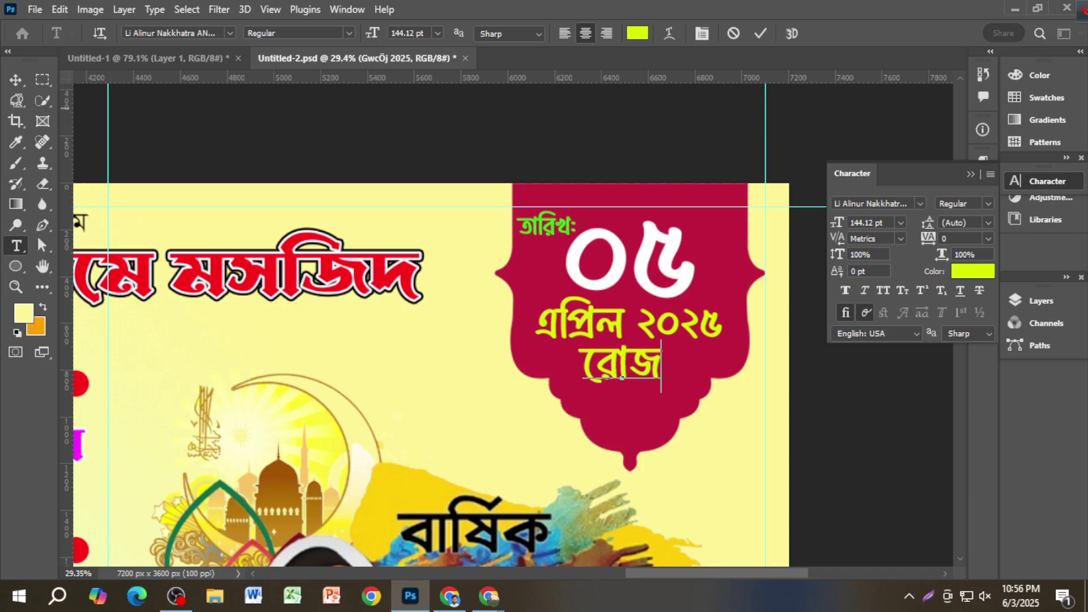
{"action": "left_click", "coordinate": [16, 80]}
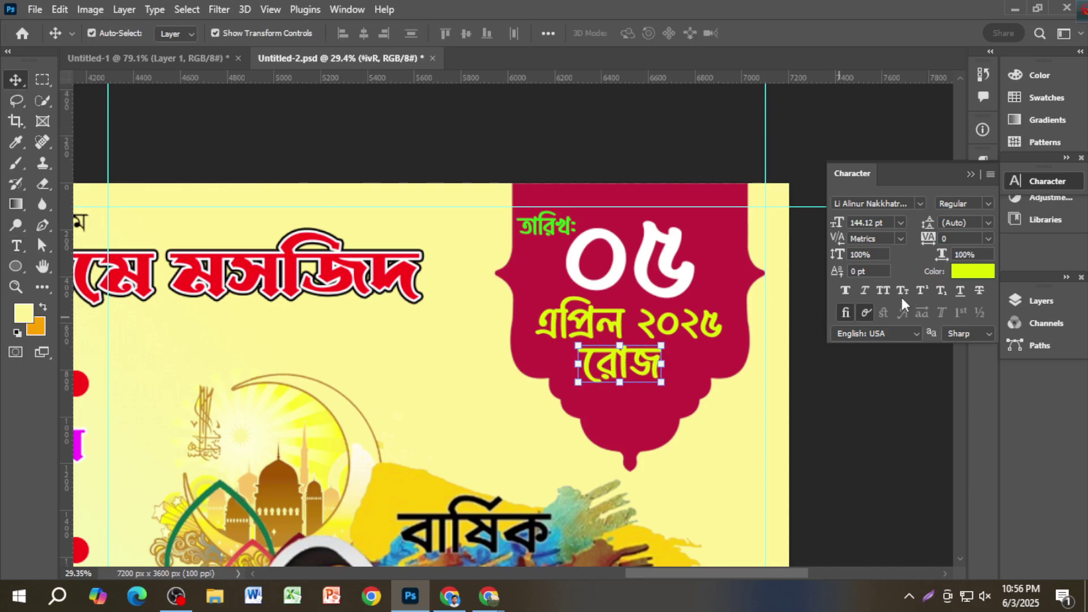
{"action": "left_click_drag", "start_coordinate": [866, 223], "coordinate": [819, 238]}
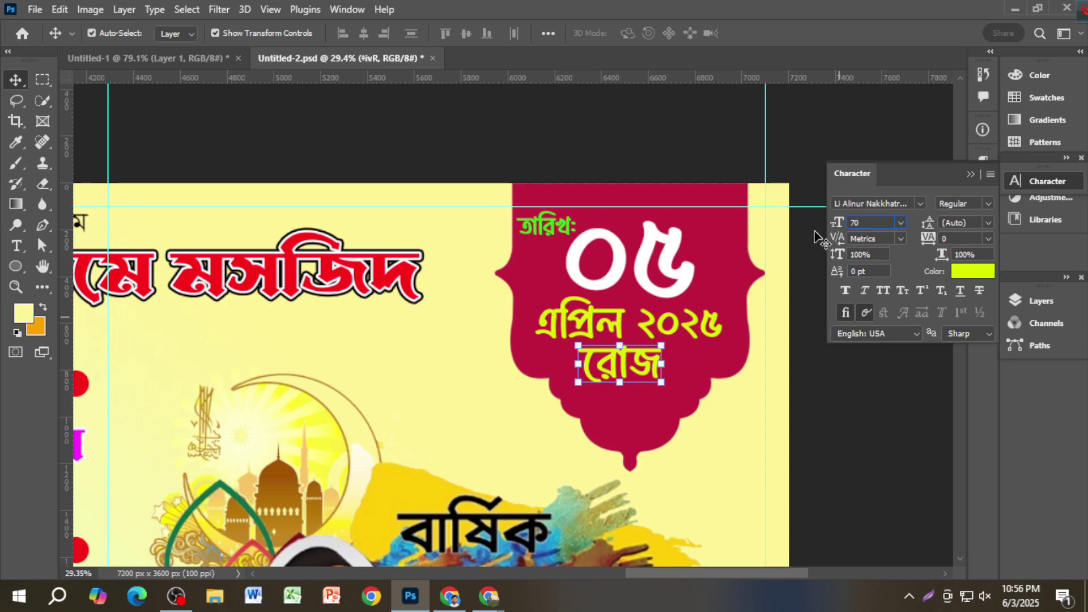
{"action": "type", "text": "70"}
{"action": "key", "text": "Return"}
{"action": "scroll", "coordinate": [634, 371], "scroll_direction": "up", "scroll_amount": 5}
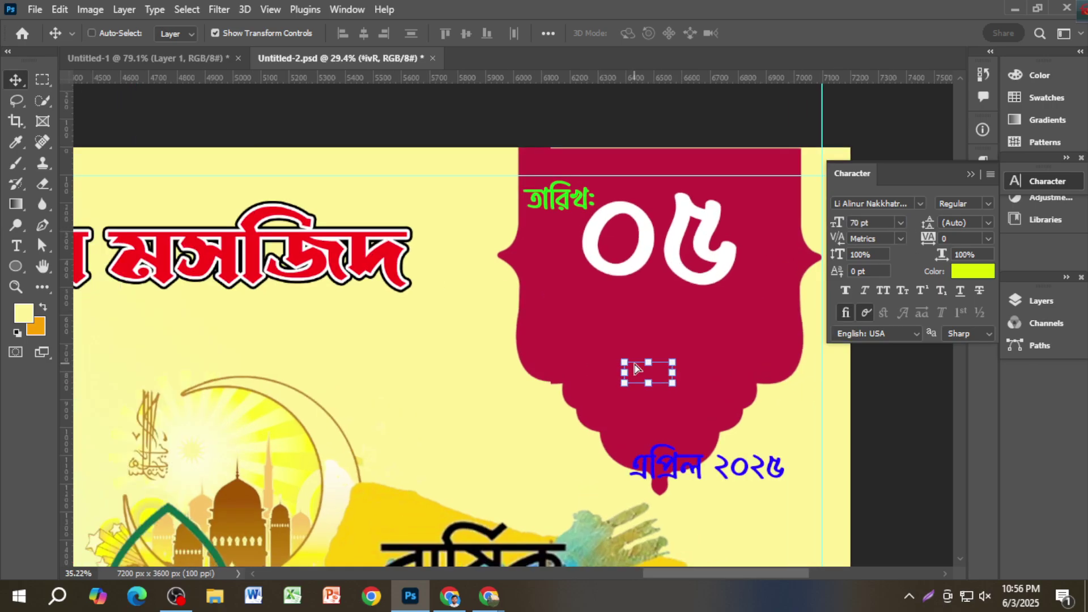
{"action": "left_click_drag", "start_coordinate": [684, 378], "coordinate": [715, 395]}
Step: Duplicate রোজ, retype the copy as রবিবার, and enlarge it to about 180%
{"action": "double_click", "coordinate": [701, 388]}
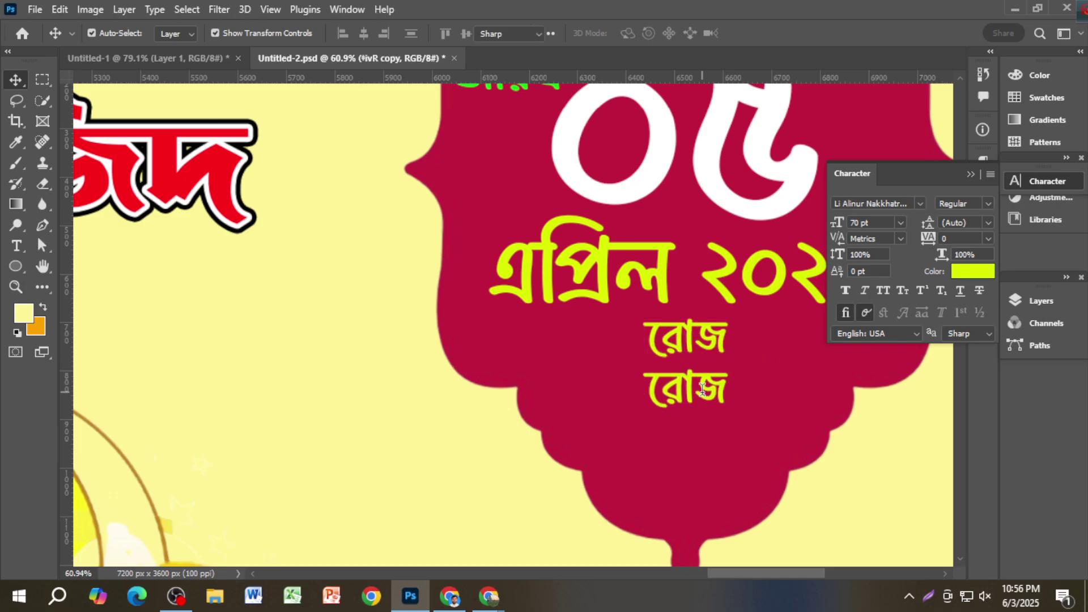
{"action": "type", "text": "রবিবার"}
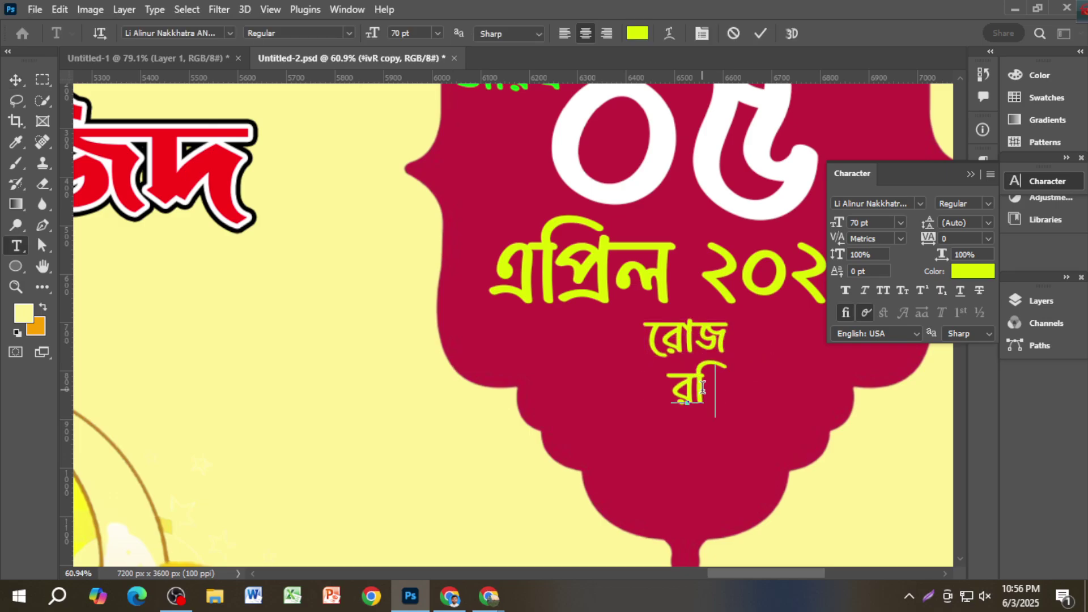
{"action": "left_click", "coordinate": [15, 80]}
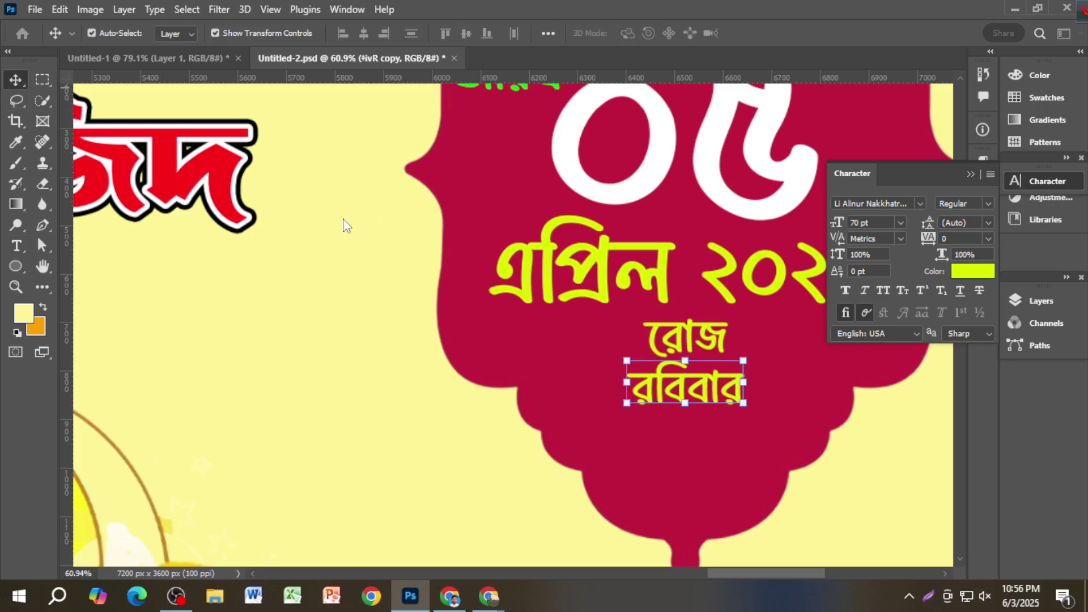
{"action": "left_click_drag", "start_coordinate": [744, 403], "coordinate": [792, 438]}
{"action": "key", "text": "Return"}
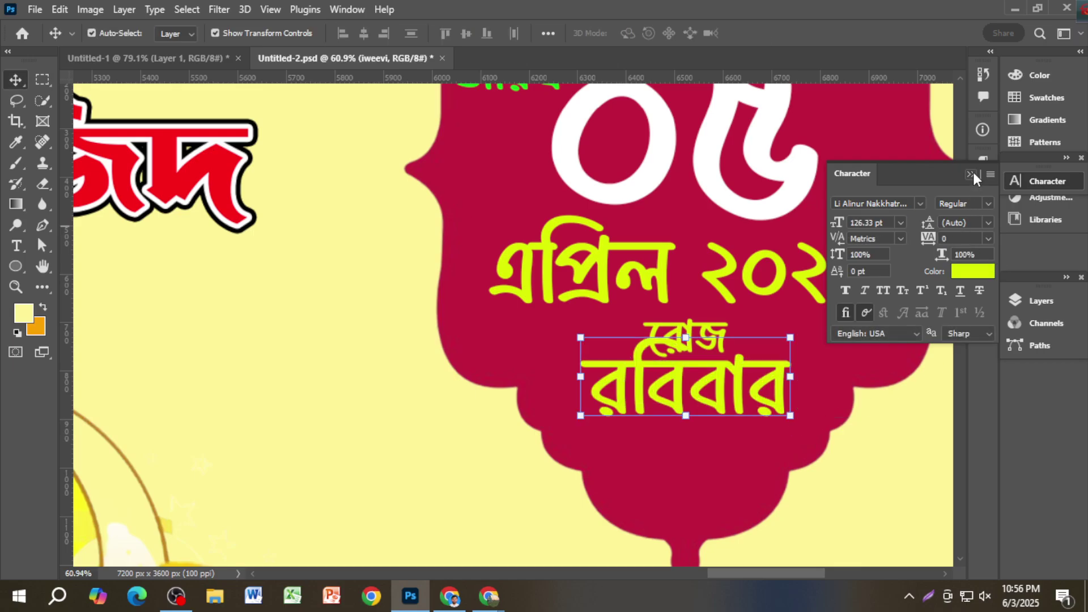
Step: Set the এপ্রিল ২০২৫ date and রবিবার to 145 pt, moving রবিবার below রোজ
{"action": "left_click", "coordinate": [835, 276]}
{"action": "left_click", "coordinate": [1046, 182]}
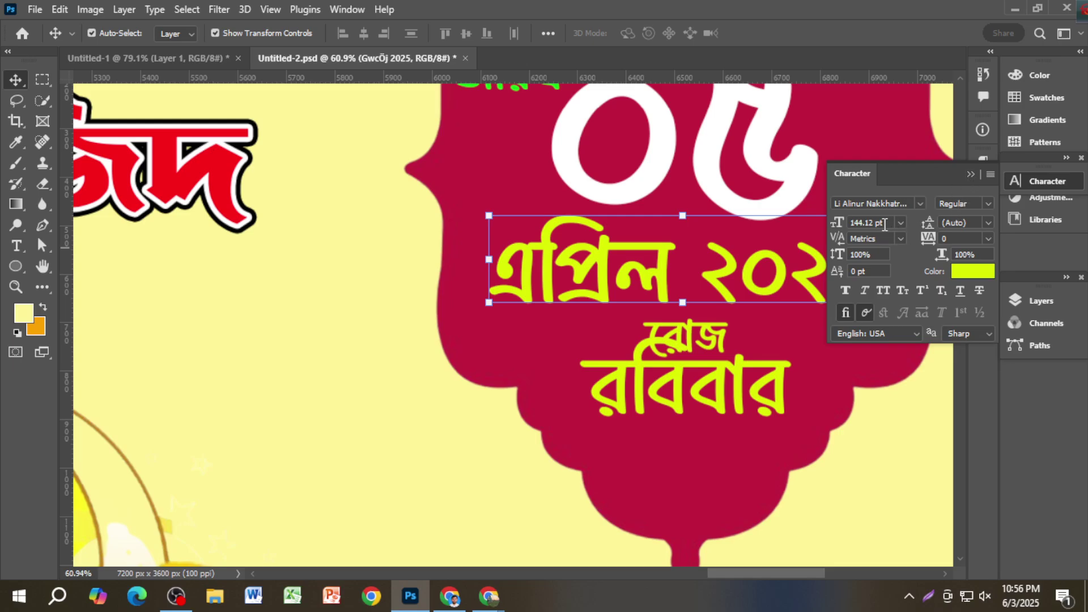
{"action": "type", "text": "145"}
{"action": "key", "text": "Return"}
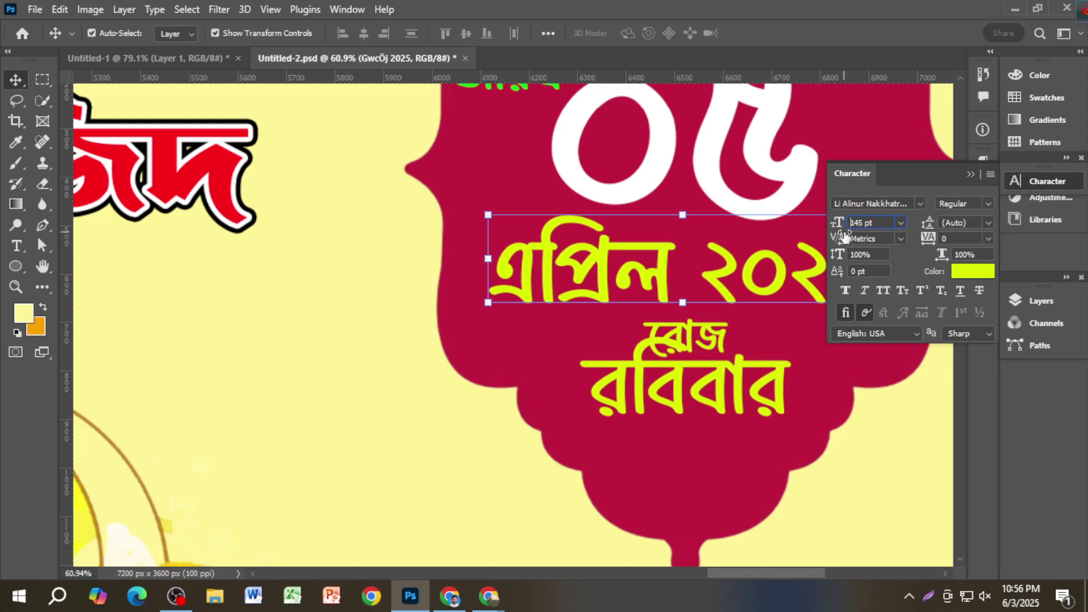
{"action": "left_click", "coordinate": [971, 173]}
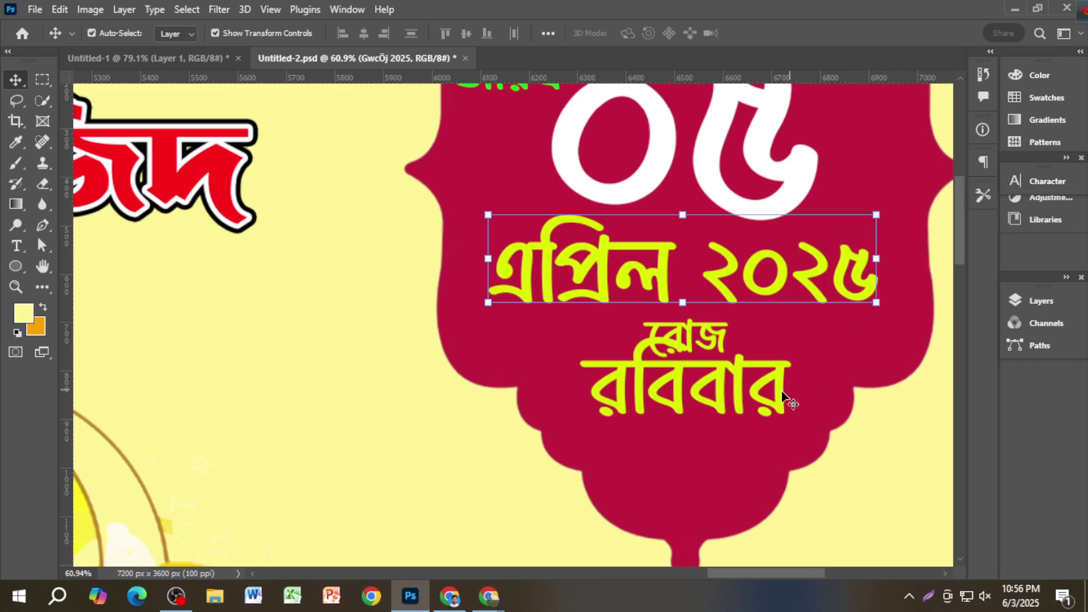
{"action": "left_click", "coordinate": [789, 406]}
{"action": "left_click", "coordinate": [1041, 181]}
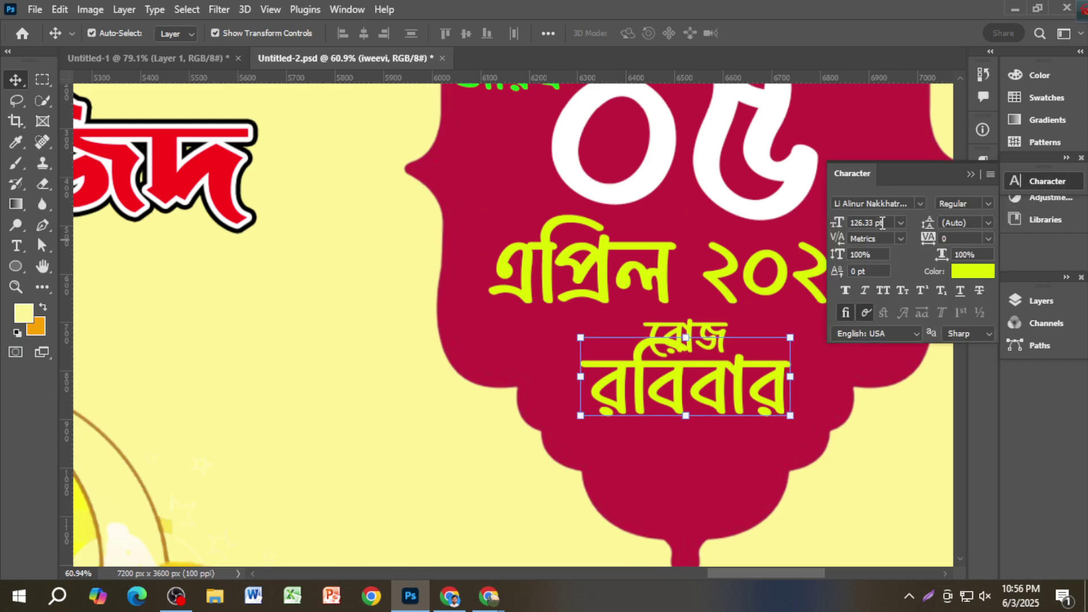
{"action": "type", "text": "145"}
{"action": "key", "text": "Return"}
{"action": "left_click_drag", "start_coordinate": [725, 385], "coordinate": [723, 423]}
Step: Scale রোজ up slightly to about 78 pt
{"action": "left_click", "coordinate": [721, 342]}
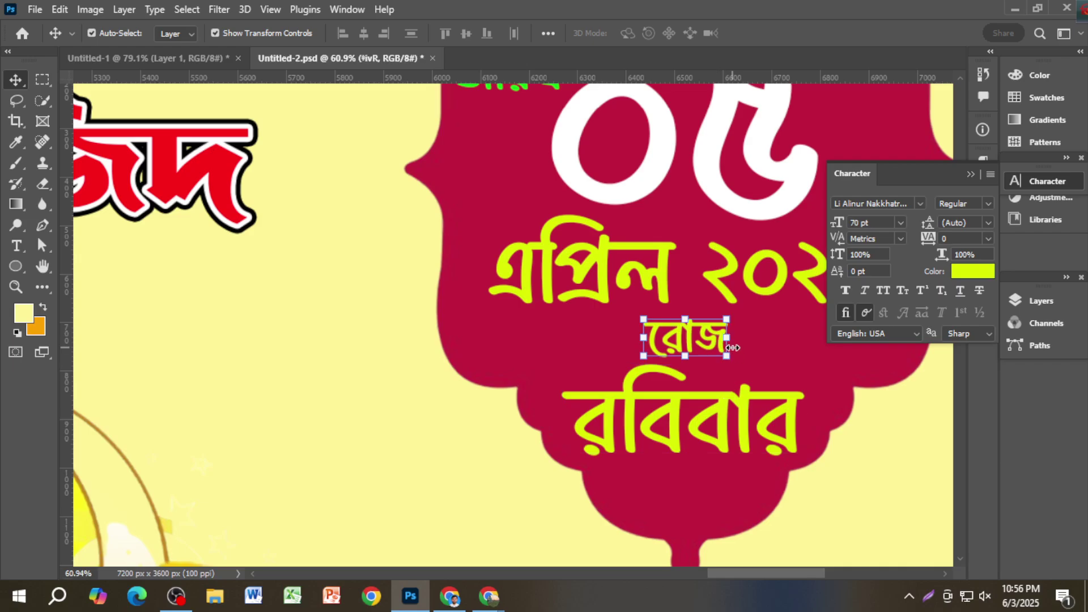
{"action": "left_click_drag", "start_coordinate": [727, 358], "coordinate": [732, 369]}
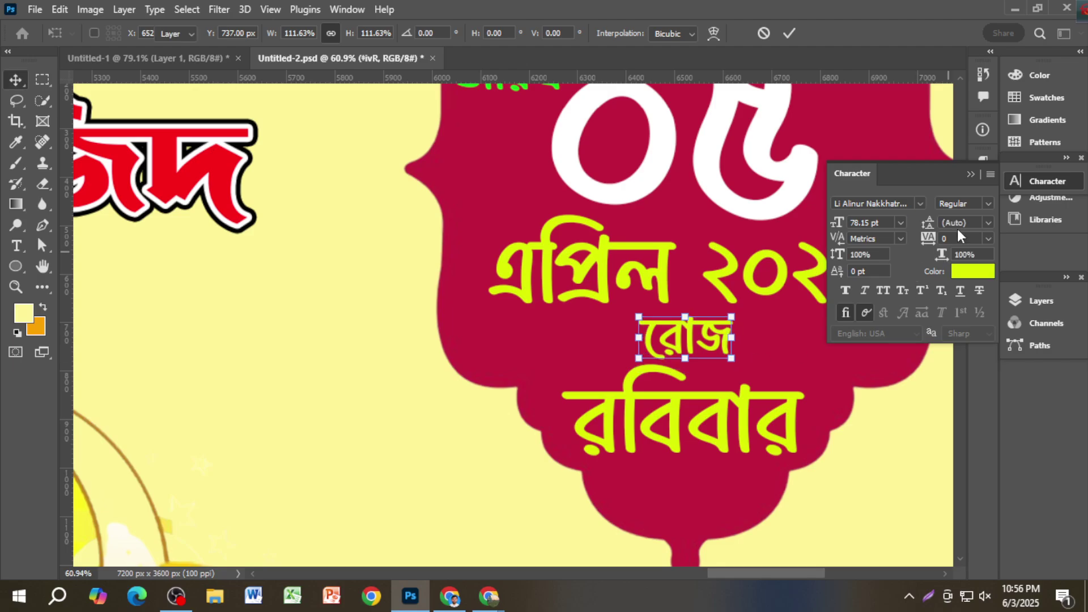
{"action": "key", "text": "Return"}
{"action": "left_click", "coordinate": [920, 204]}
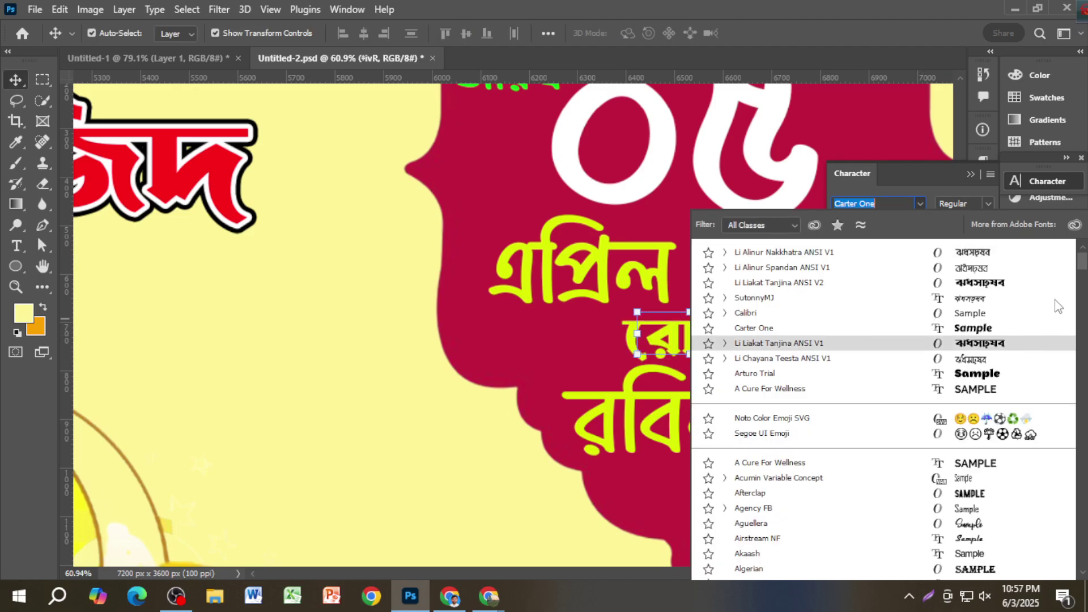
Step: Set রোজ in the Li Chayana Teesta ANSI V2 font
{"action": "left_click", "coordinate": [1004, 253]}
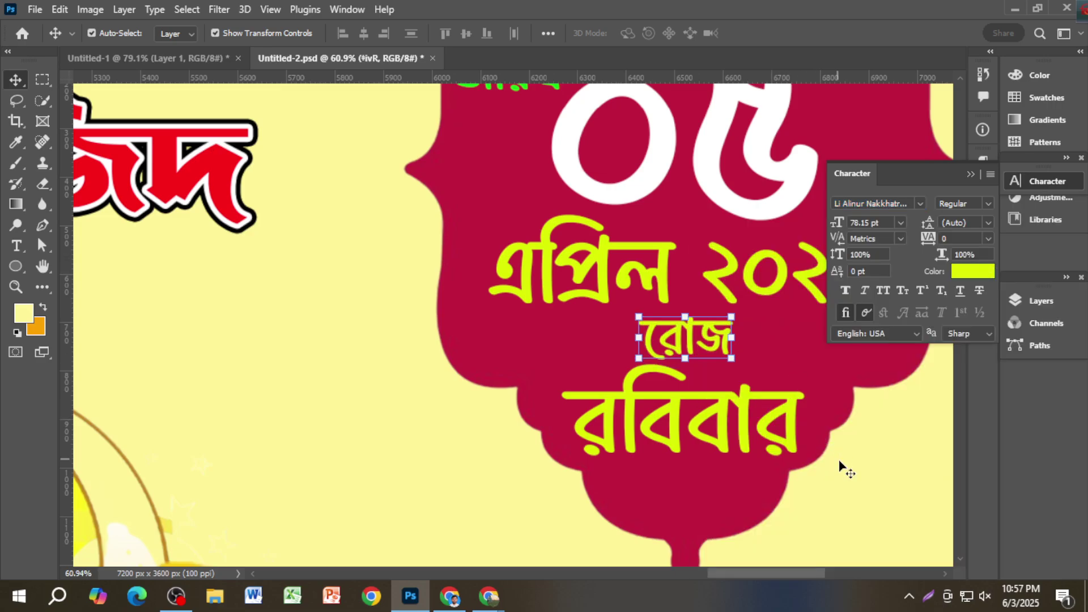
{"action": "left_click_drag", "start_coordinate": [839, 461], "coordinate": [624, 456]}
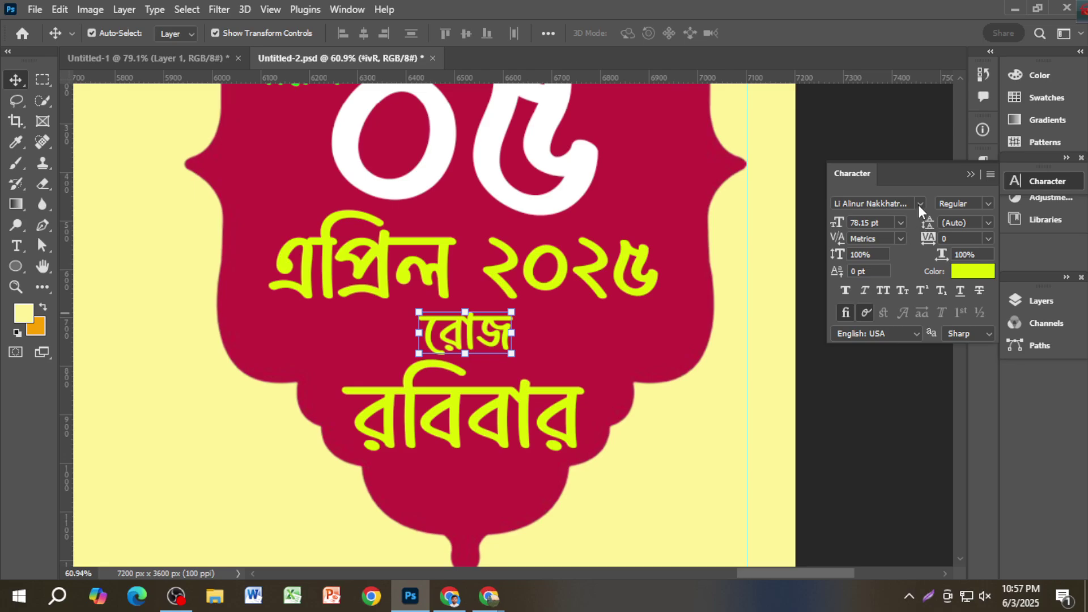
{"action": "left_click", "coordinate": [918, 205]}
{"action": "left_click_drag", "start_coordinate": [1083, 271], "coordinate": [1084, 408]}
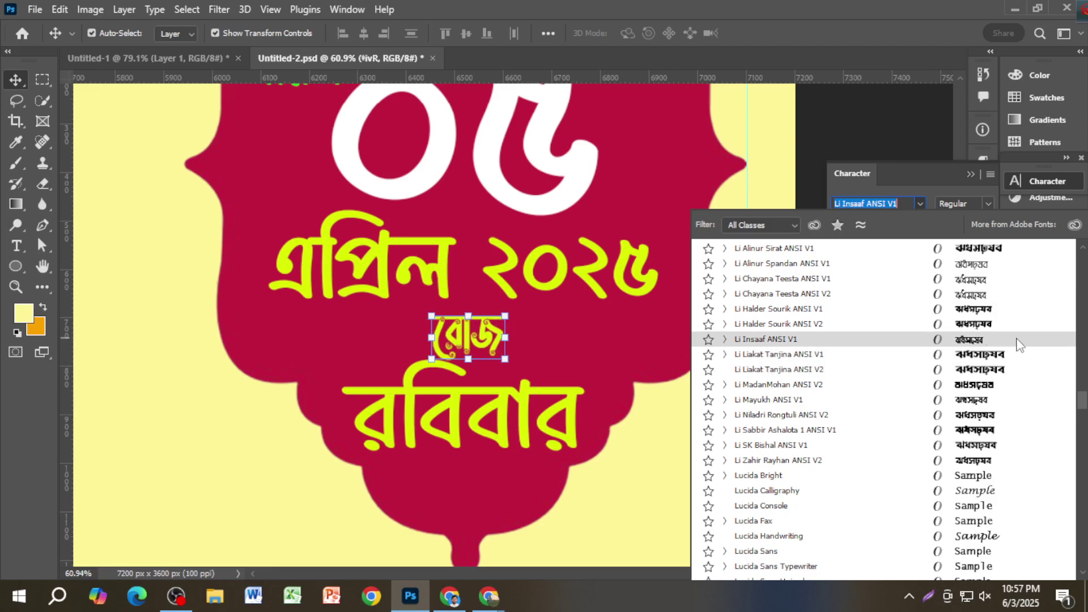
{"action": "left_click", "coordinate": [1009, 297]}
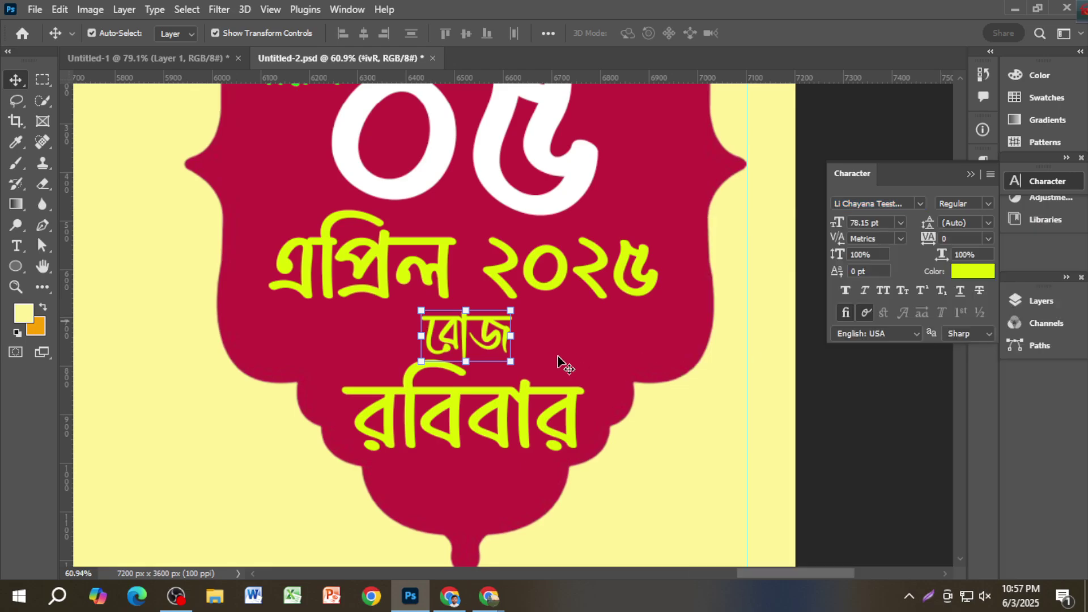
Step: Make রোজ white (#ffffff)
{"action": "left_click", "coordinate": [962, 281]}
{"action": "type", "text": "ffffff"}
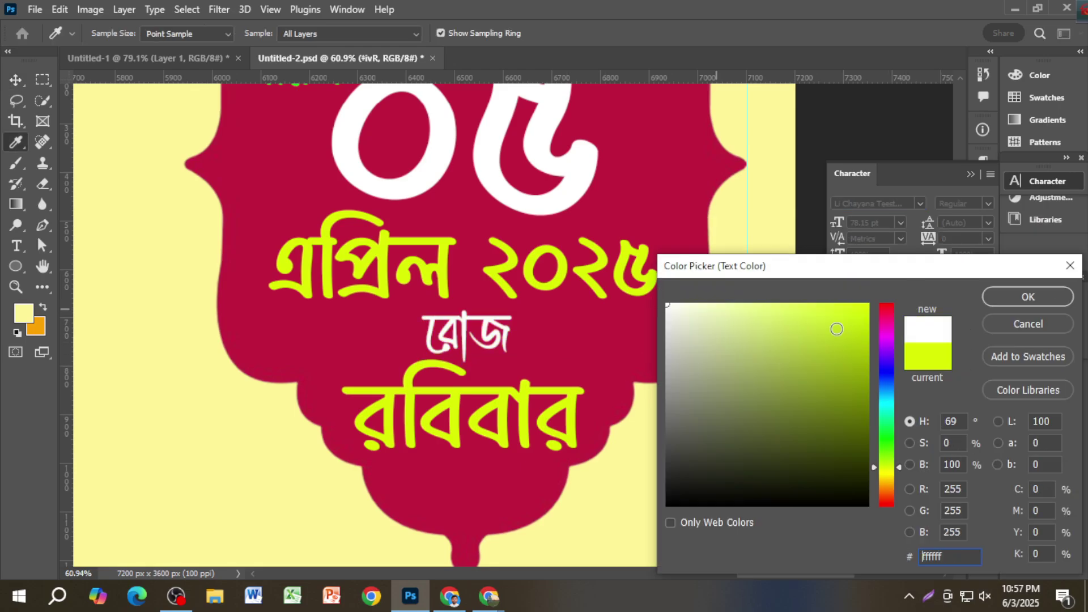
{"action": "left_click", "coordinate": [886, 334]}
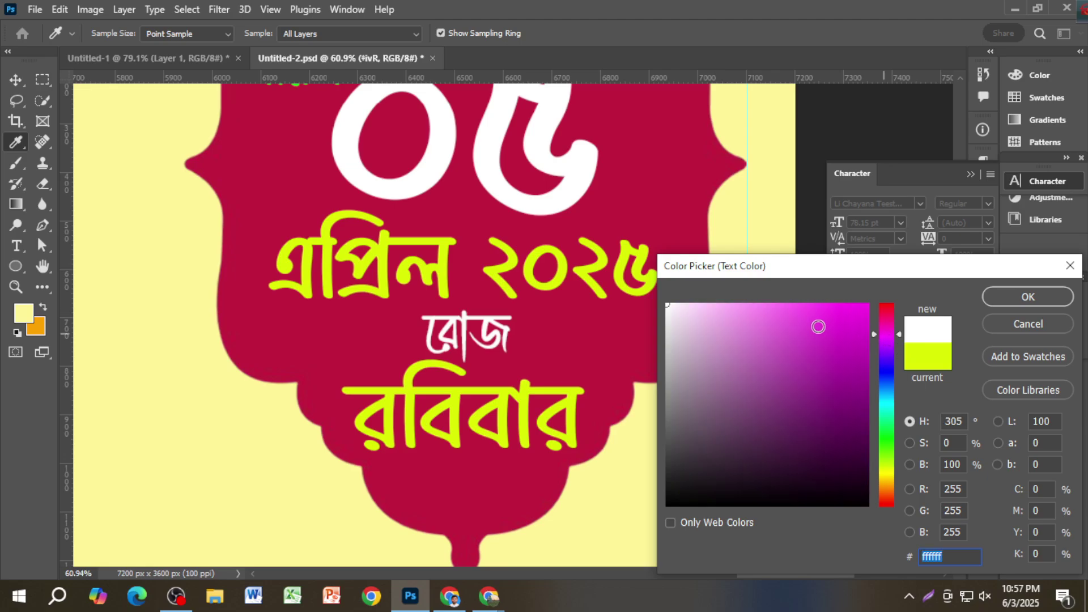
{"action": "left_click_drag", "start_coordinate": [817, 326], "coordinate": [863, 304]}
{"action": "left_click_drag", "start_coordinate": [813, 346], "coordinate": [657, 299]}
{"action": "left_click", "coordinate": [1018, 305]}
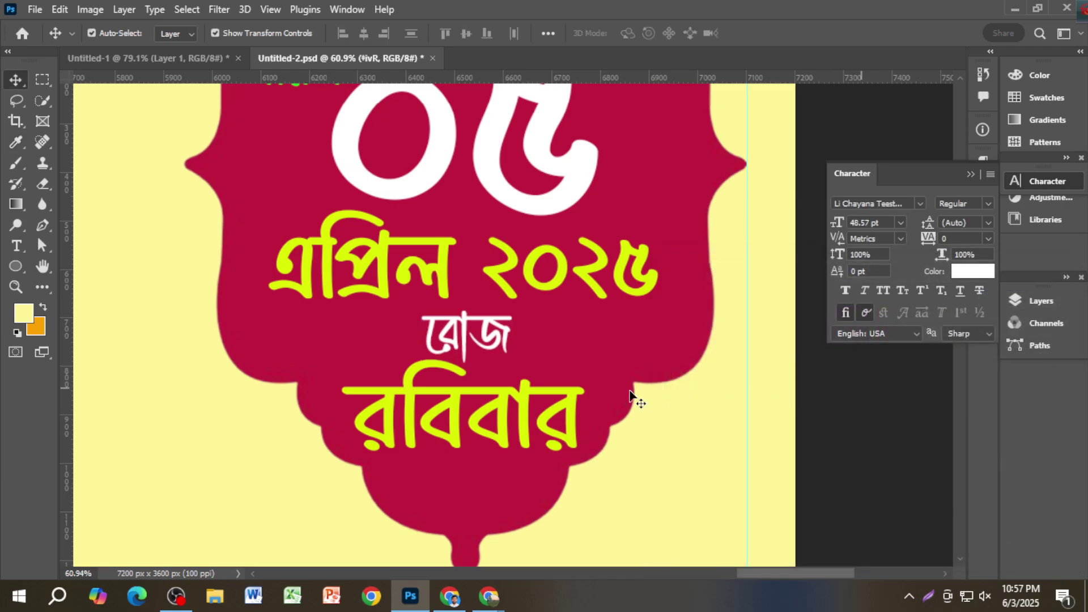
Step: Shrink রবিবার to about 79% and centre it under রোজ
{"action": "left_click", "coordinate": [484, 418]}
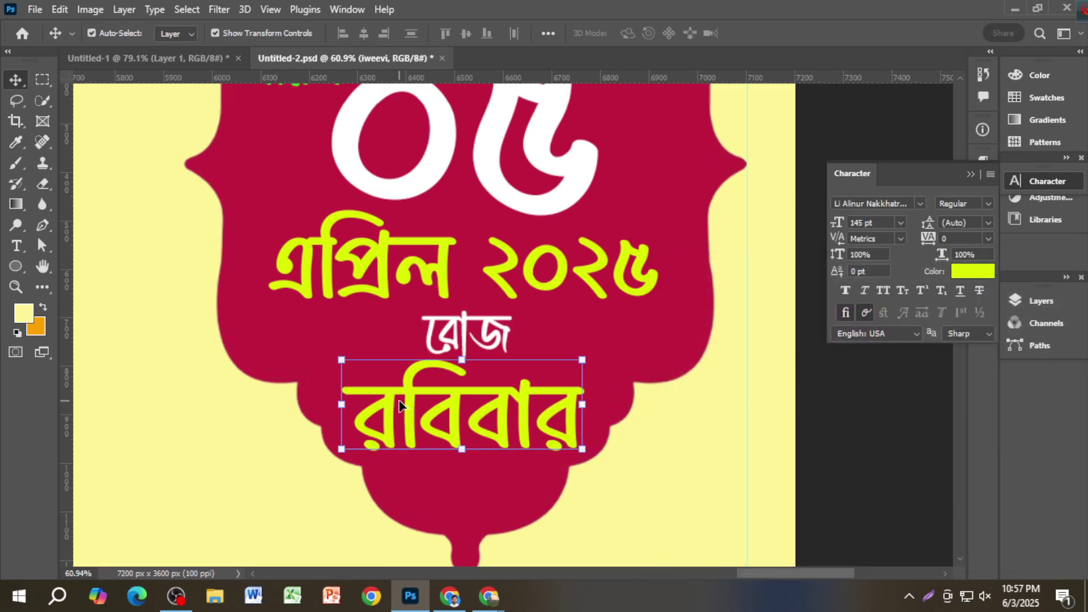
{"action": "left_click_drag", "start_coordinate": [339, 360], "coordinate": [367, 371]}
{"action": "left_click_drag", "start_coordinate": [458, 411], "coordinate": [488, 411]}
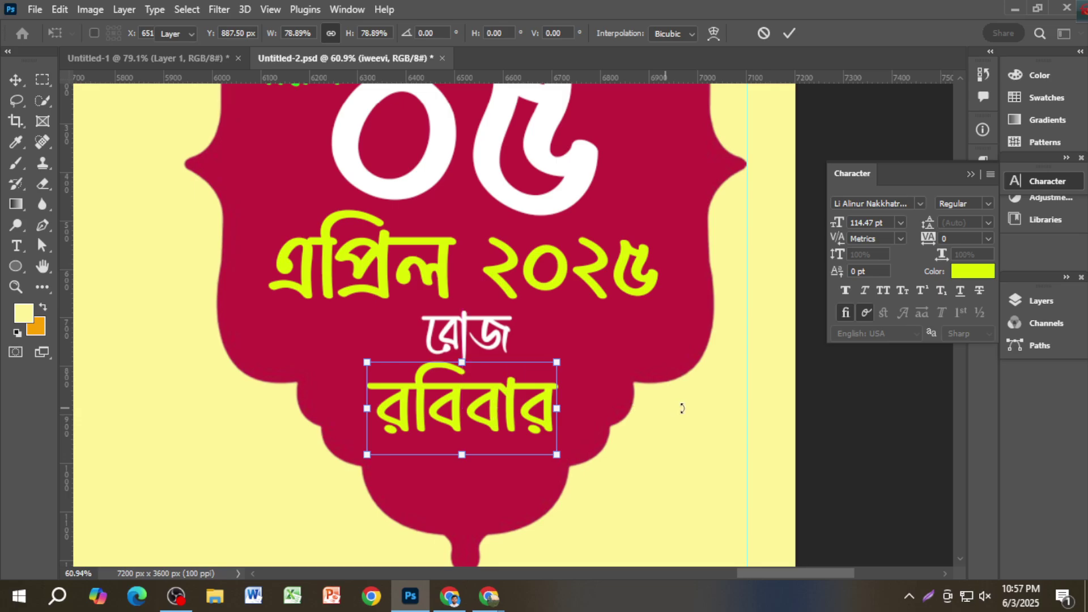
{"action": "key", "text": "Return"}
Step: Save the banner as Untitled-2.psd and close the Character panel
{"action": "scroll", "coordinate": [610, 418], "scroll_direction": "down", "scroll_amount": 1}
{"action": "scroll", "coordinate": [612, 418], "scroll_direction": "down", "scroll_amount": 1}
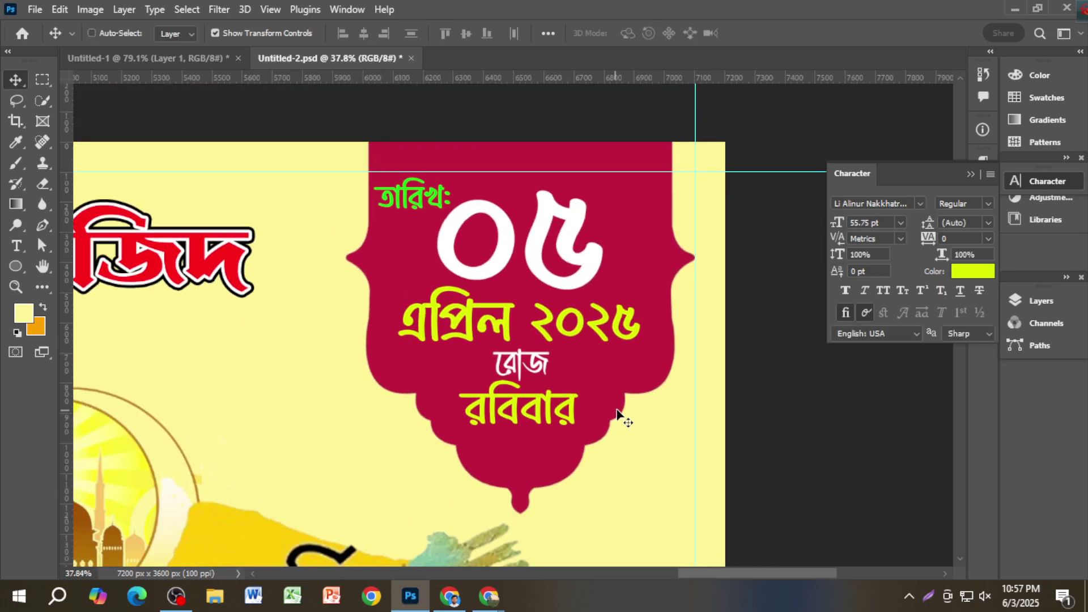
{"action": "scroll", "coordinate": [621, 419], "scroll_direction": "down", "scroll_amount": 2}
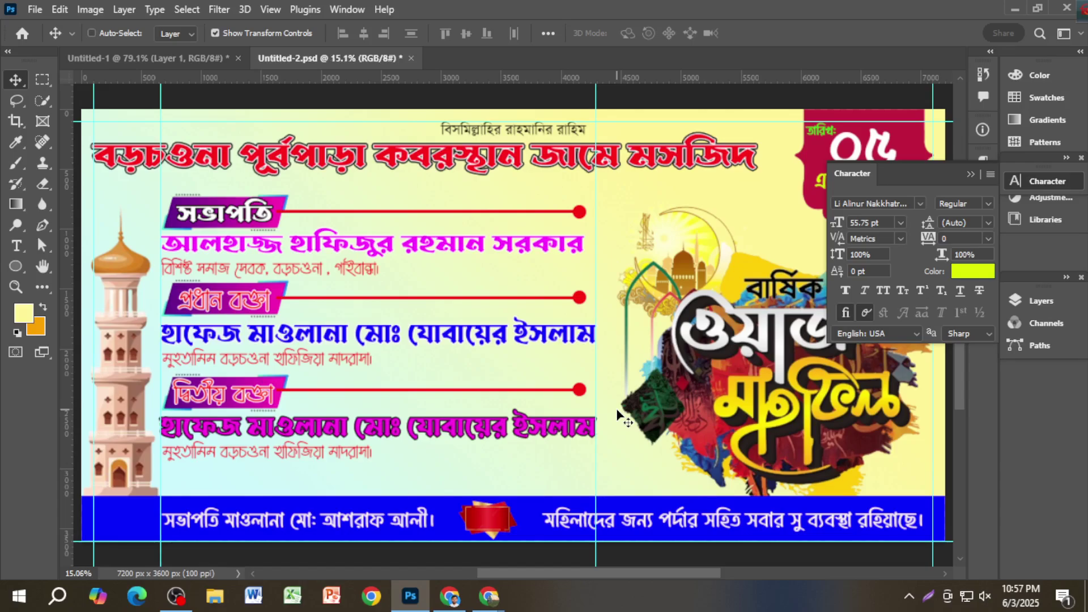
{"action": "key", "text": "ctrl+s"}
{"action": "left_click", "coordinate": [971, 175]}
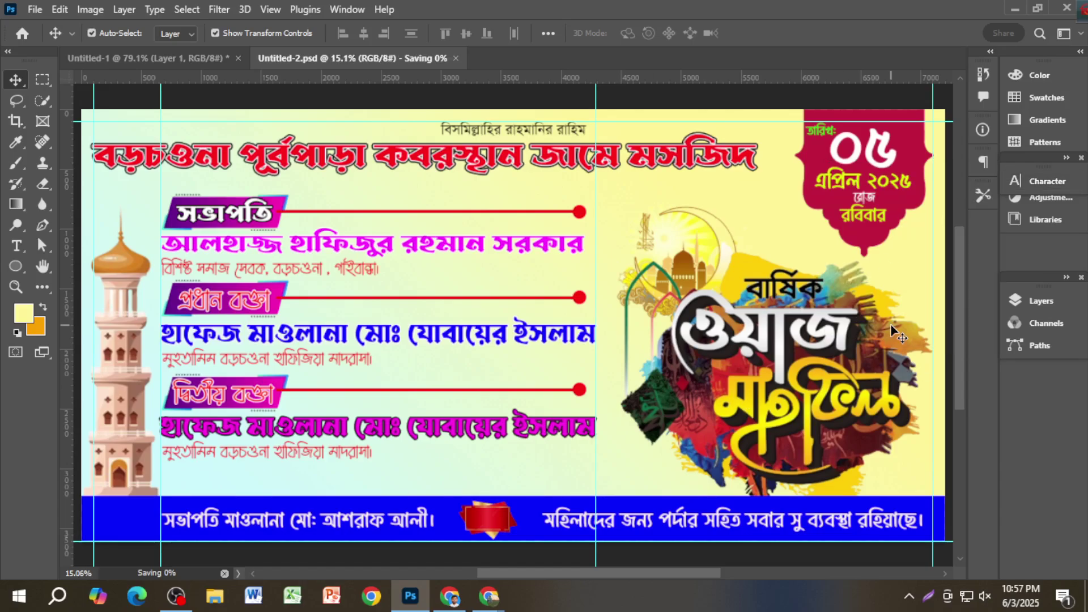
{"action": "scroll", "coordinate": [900, 254], "scroll_direction": "up", "scroll_amount": 1}
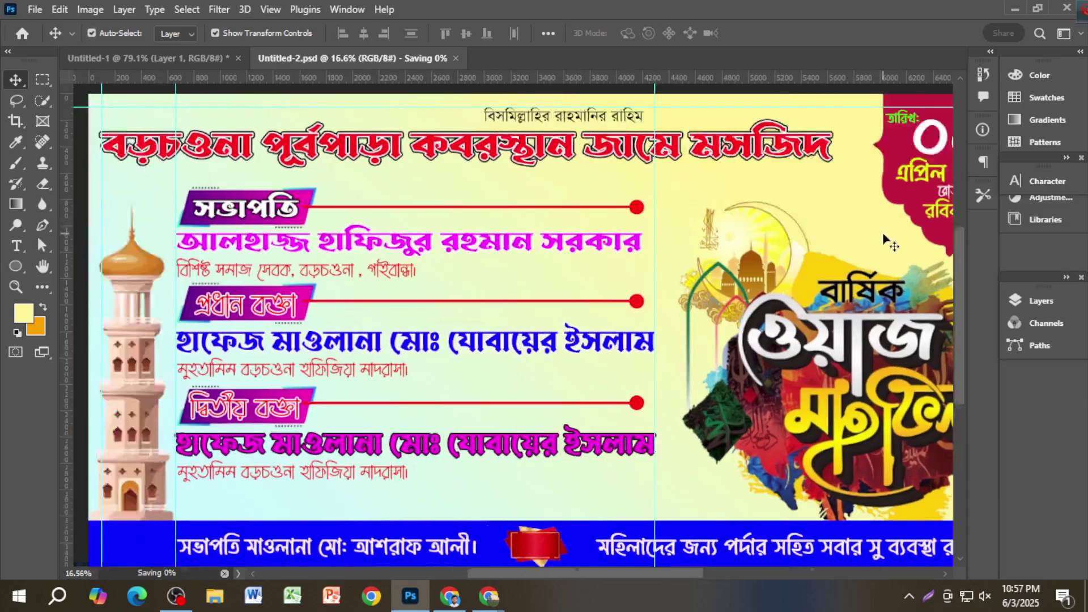
{"action": "scroll", "coordinate": [861, 227], "scroll_direction": "up", "scroll_amount": 4}
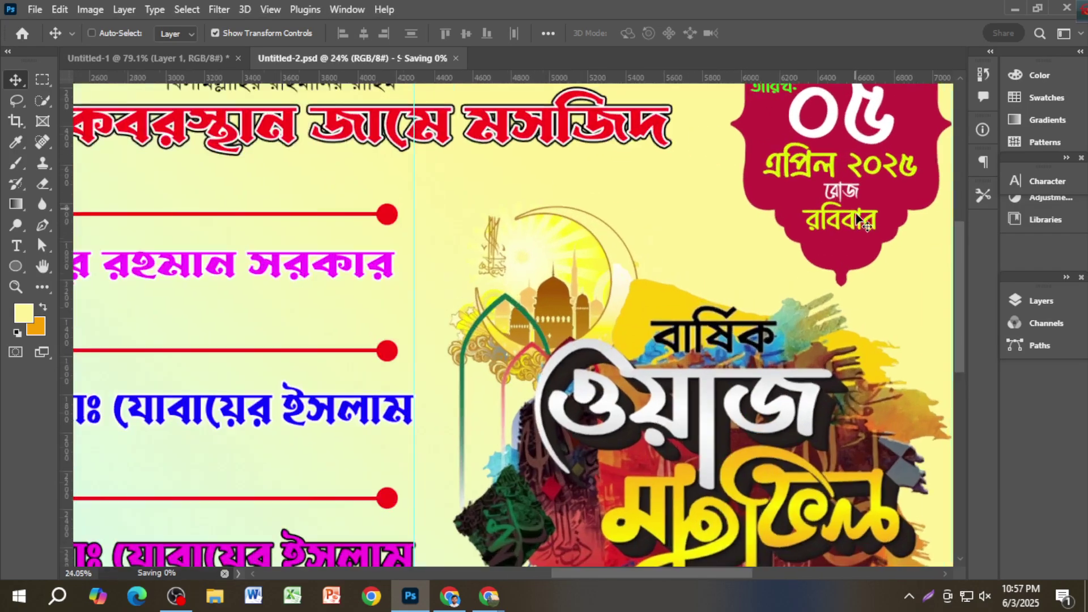
Step: Colour the রবিবার text bright green #00ff06
{"action": "left_click", "coordinate": [861, 226], "text": "ctrl"}
{"action": "left_click", "coordinate": [1037, 181]}
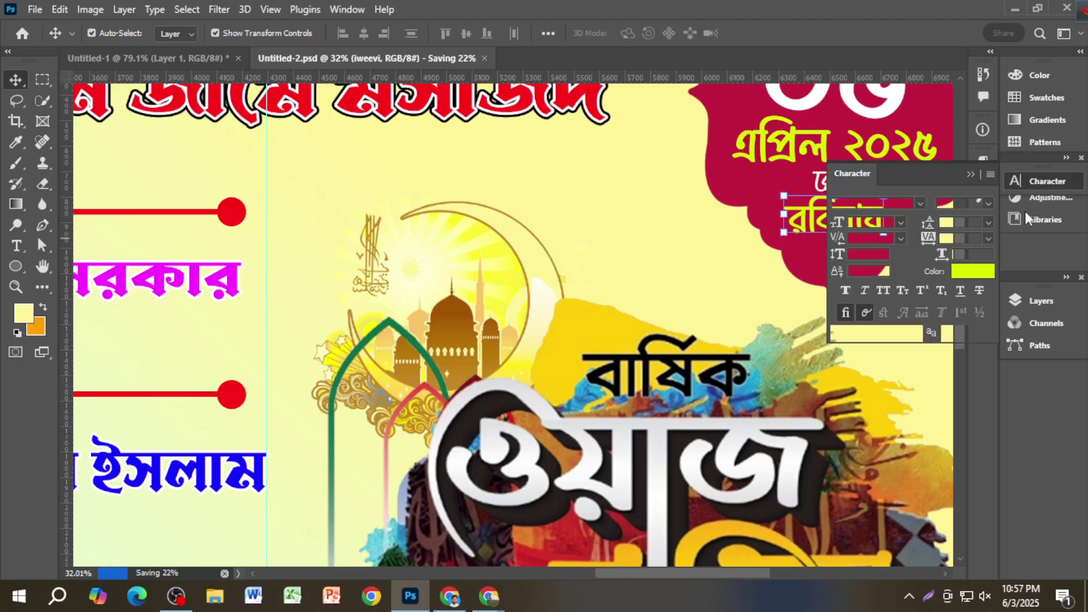
{"action": "left_click", "coordinate": [972, 272]}
{"action": "left_click", "coordinate": [886, 367]}
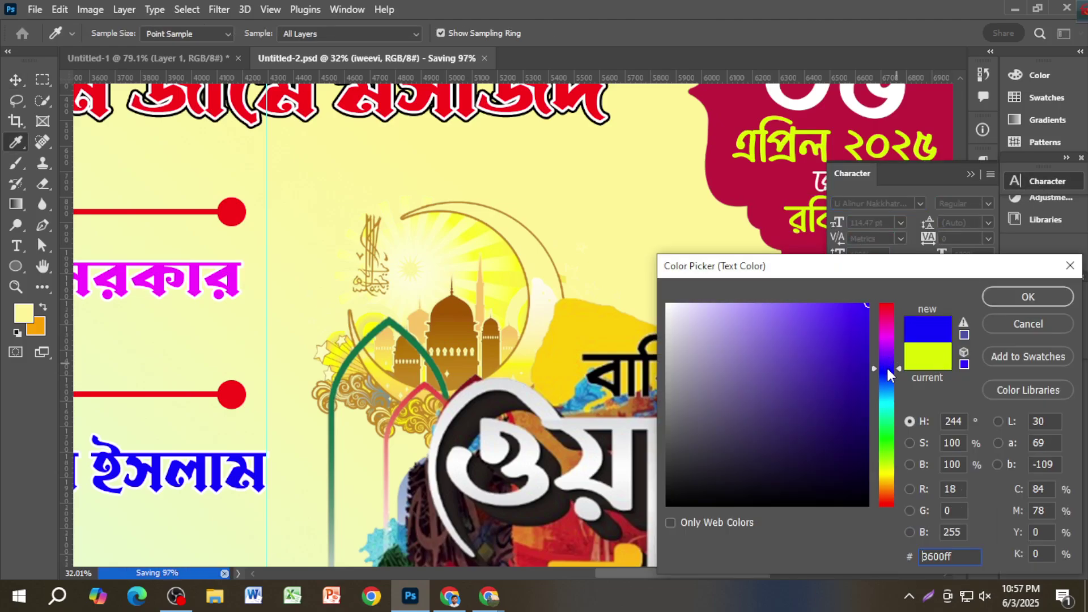
{"action": "left_click", "coordinate": [1021, 294]}
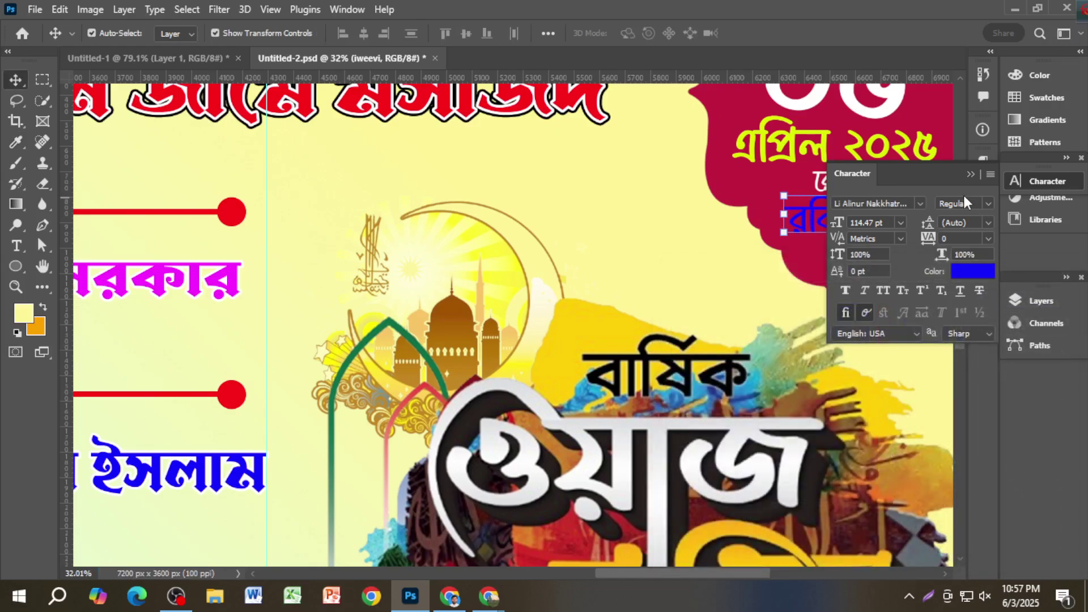
{"action": "left_click", "coordinate": [970, 175]}
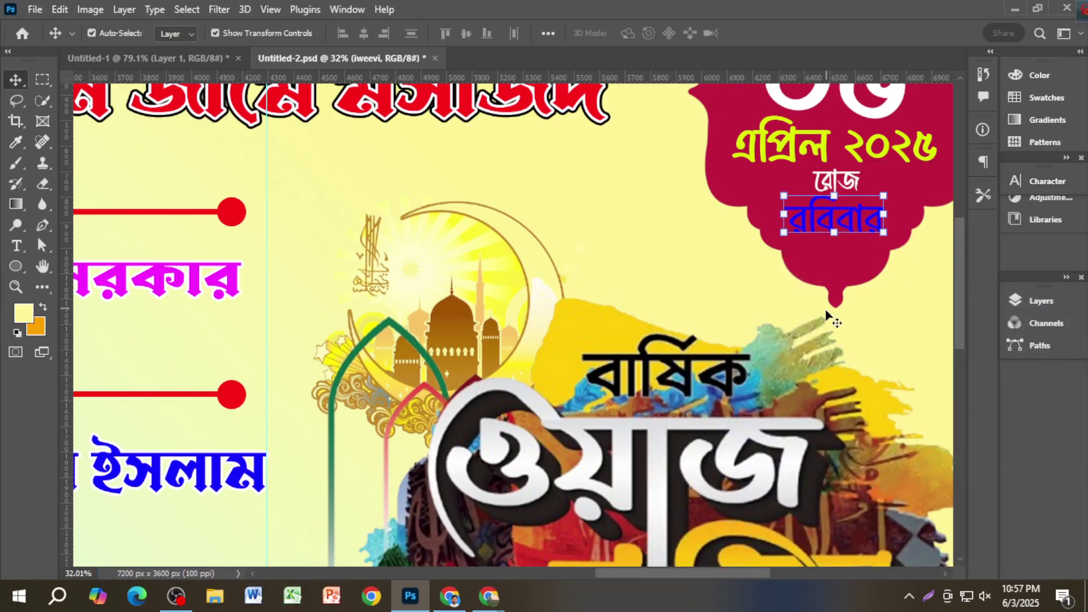
{"action": "left_click_drag", "start_coordinate": [846, 341], "coordinate": [542, 356]}
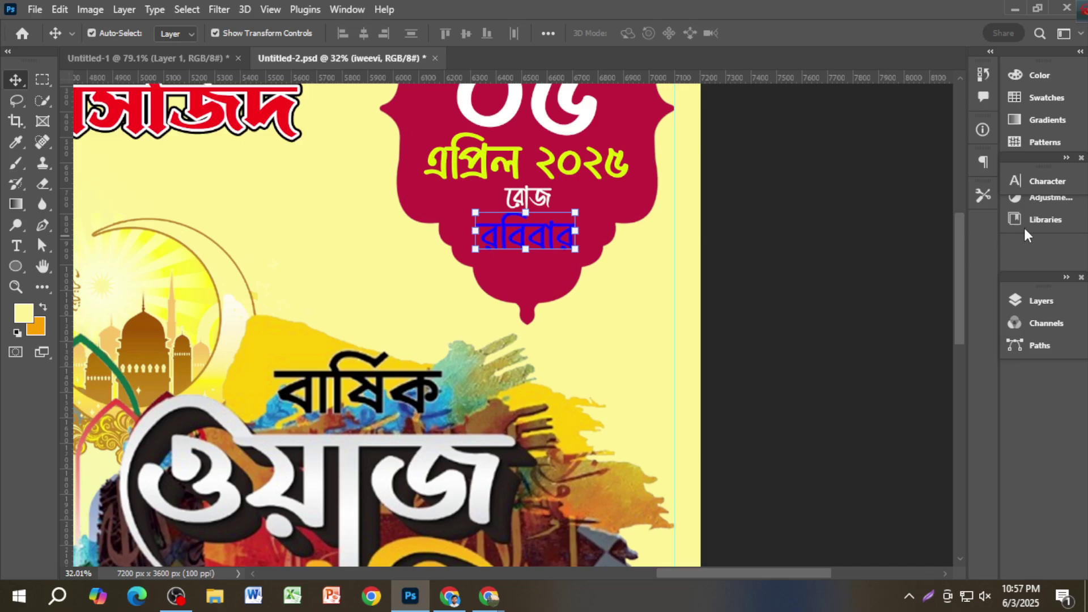
{"action": "left_click", "coordinate": [1050, 185]}
{"action": "left_click", "coordinate": [964, 272]}
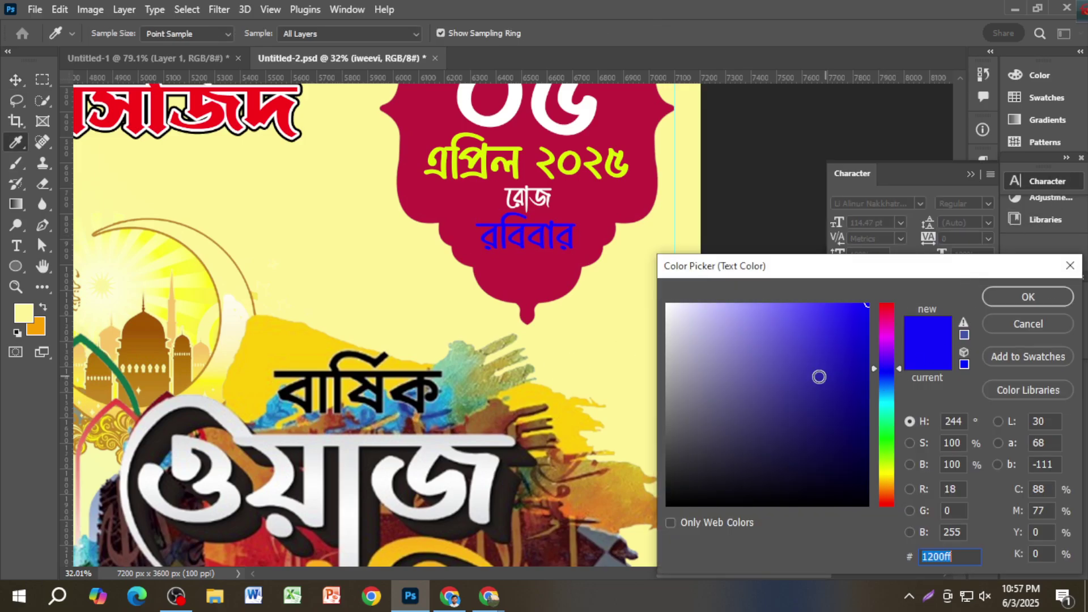
{"action": "left_click", "coordinate": [887, 495]}
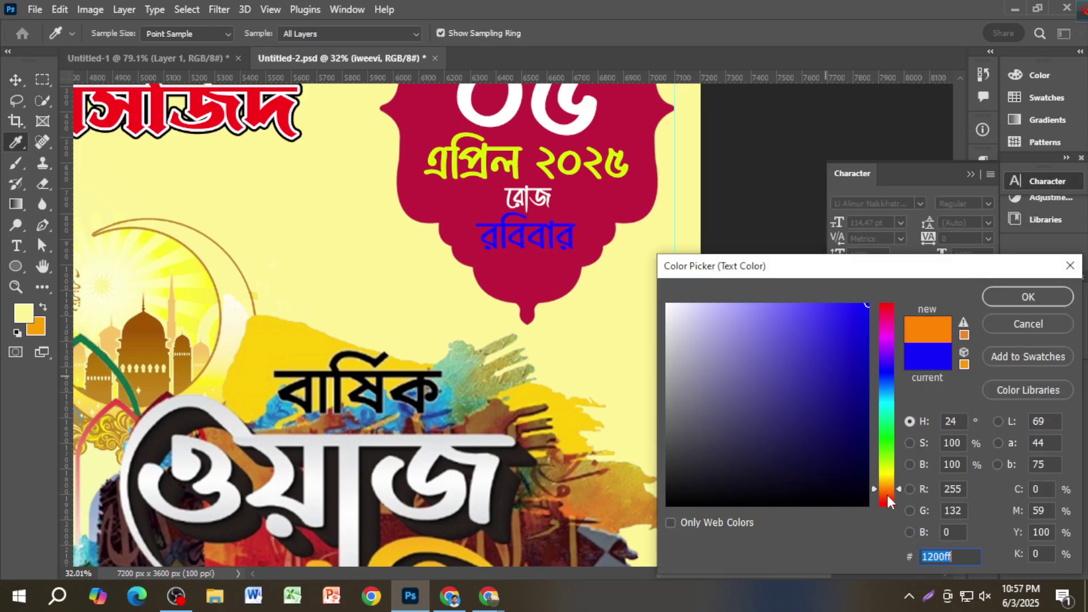
{"action": "left_click", "coordinate": [887, 438]}
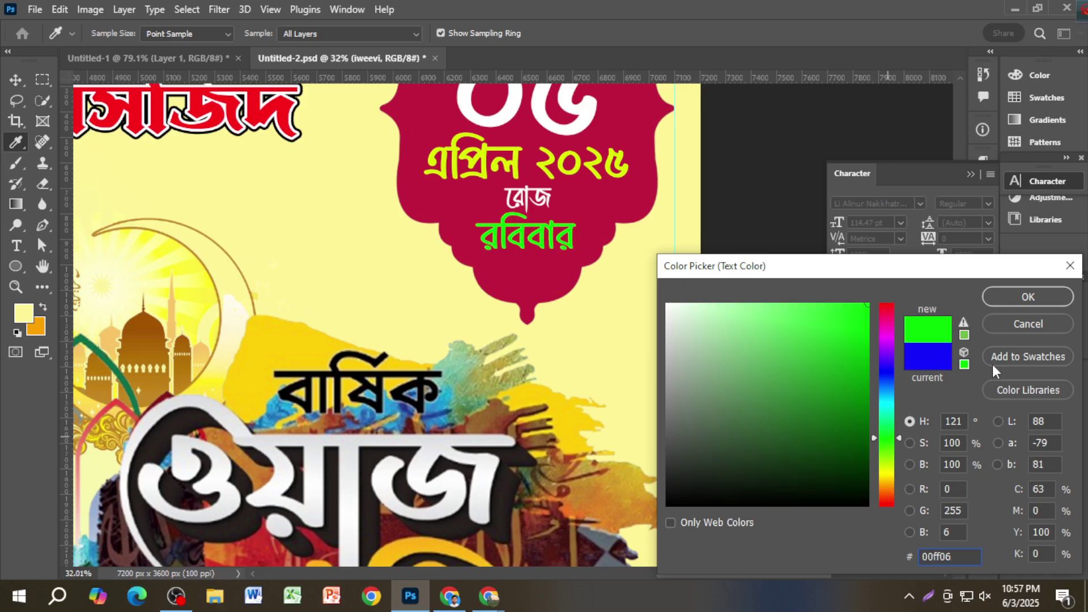
{"action": "left_click", "coordinate": [1022, 299]}
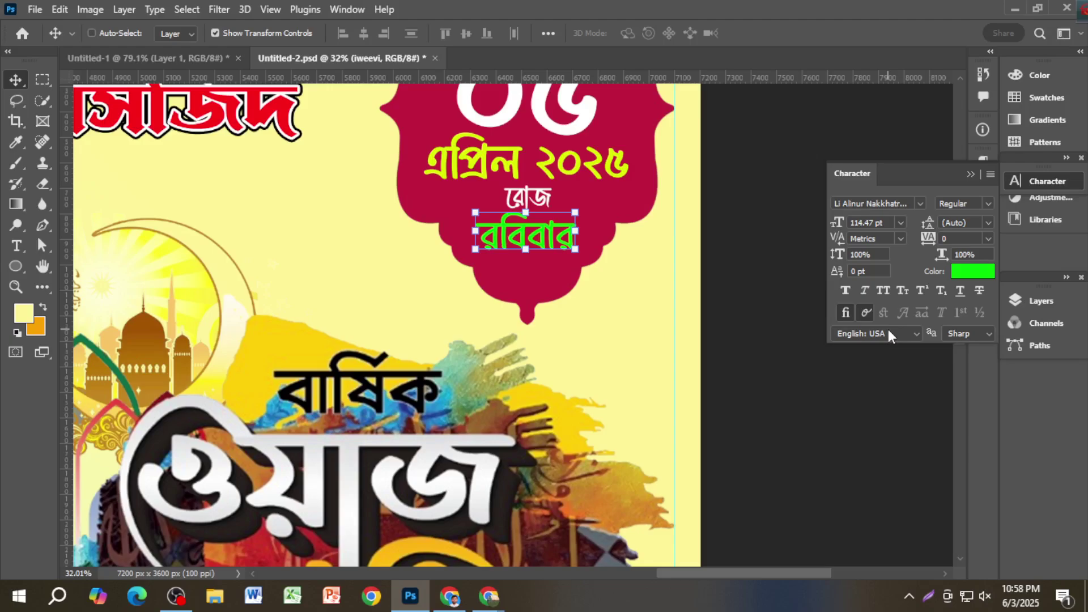
Step: Save Untitled-2.psd again and fit the whole banner on screen
{"action": "key", "text": "ctrl+s"}
{"action": "key", "text": "ctrl+0"}
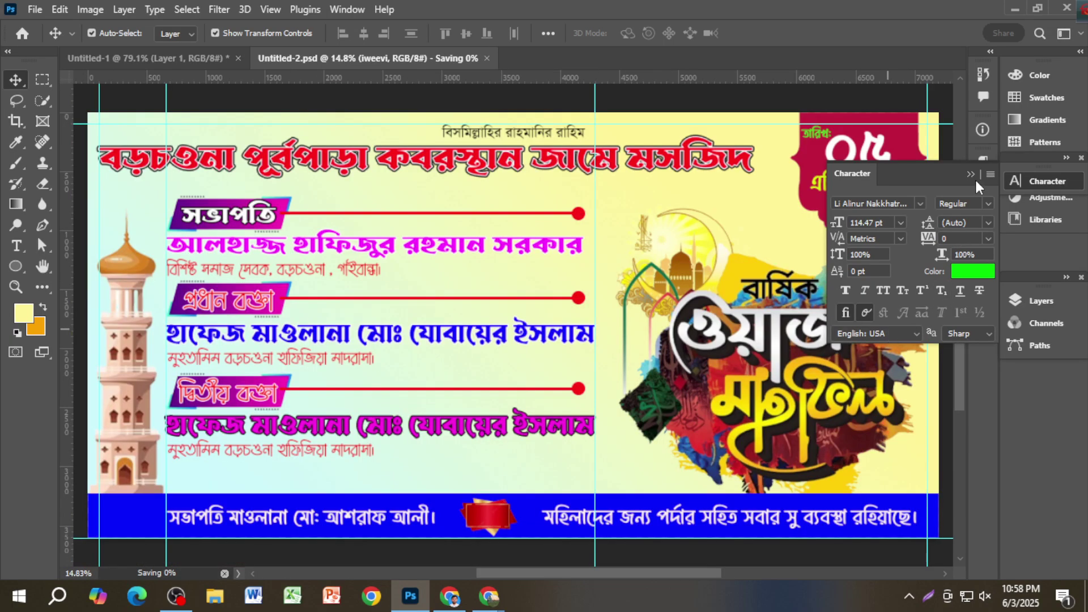
{"action": "left_click", "coordinate": [971, 175]}
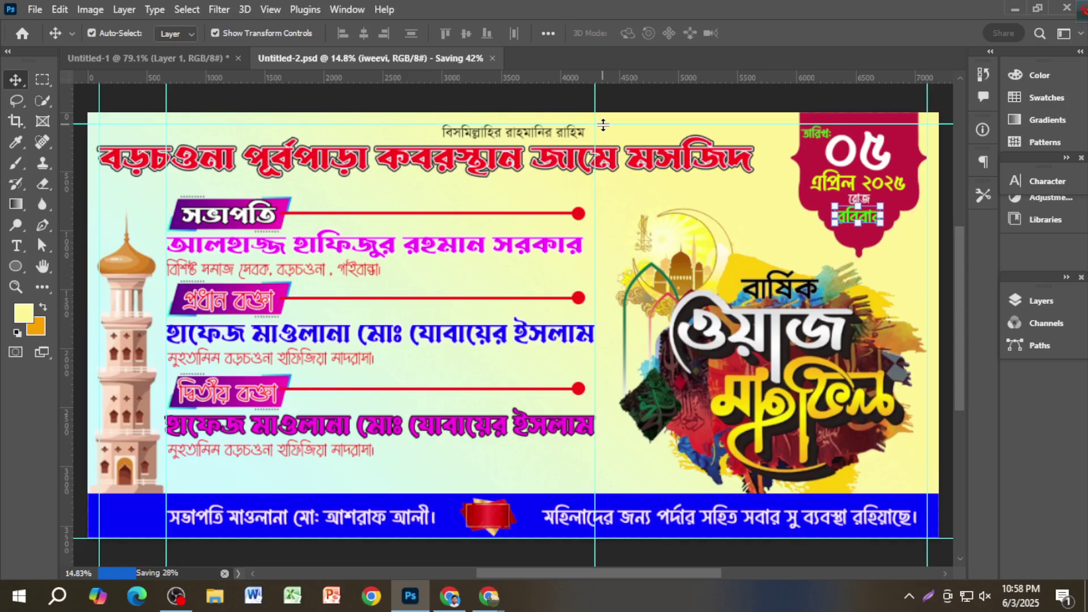
{"action": "left_click", "coordinate": [652, 107]}
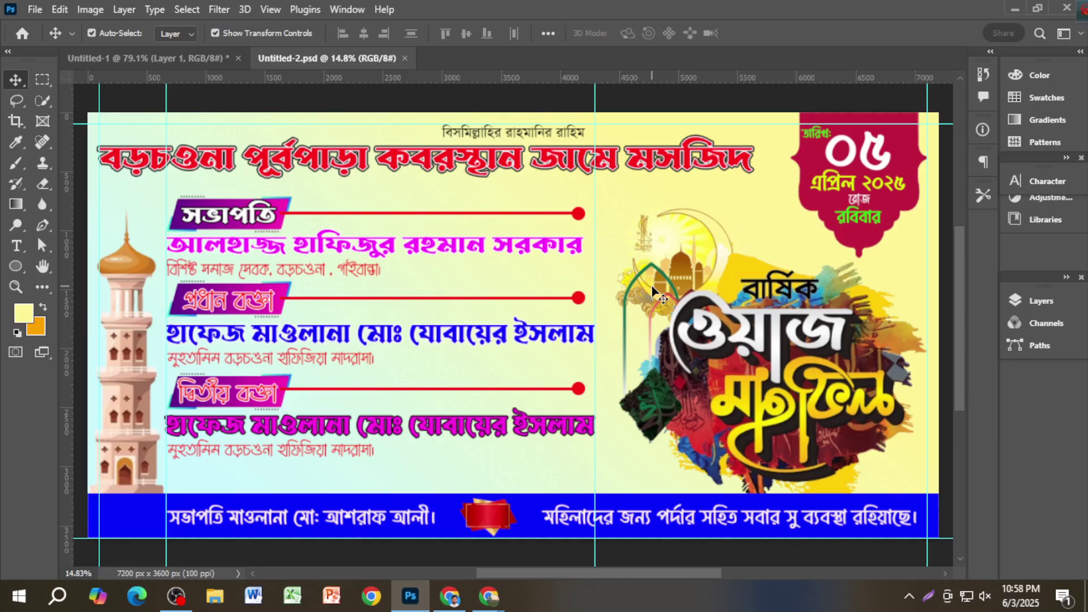
{"action": "left_click", "coordinate": [876, 148]}
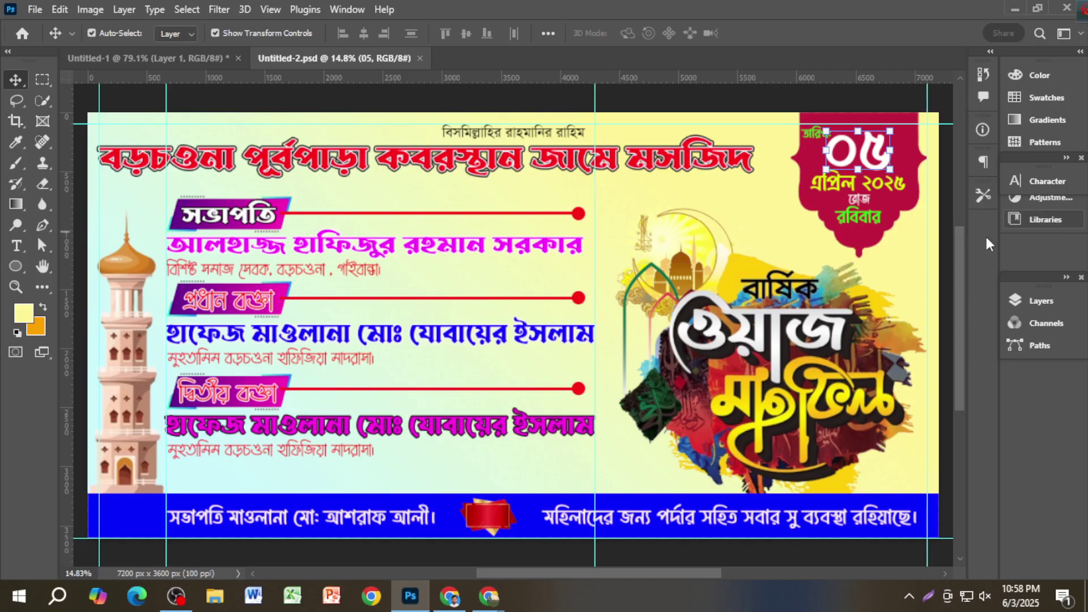
Step: Add a 10 px outside Stroke layer effect to the white ০৫ layer
{"action": "key", "text": "F7"}
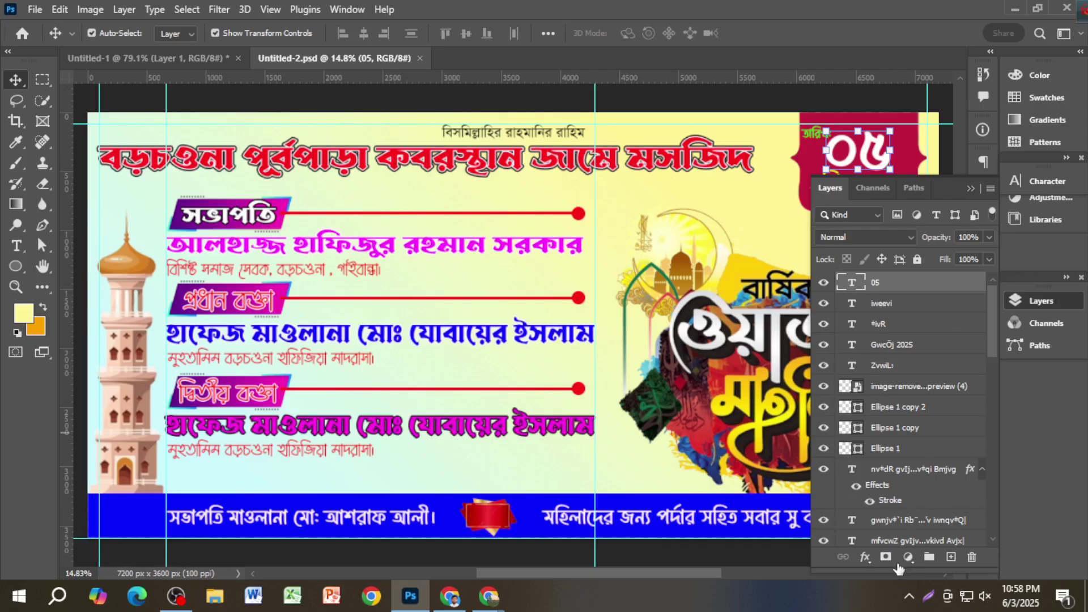
{"action": "left_click", "coordinate": [865, 558]}
{"action": "left_click", "coordinate": [907, 438]}
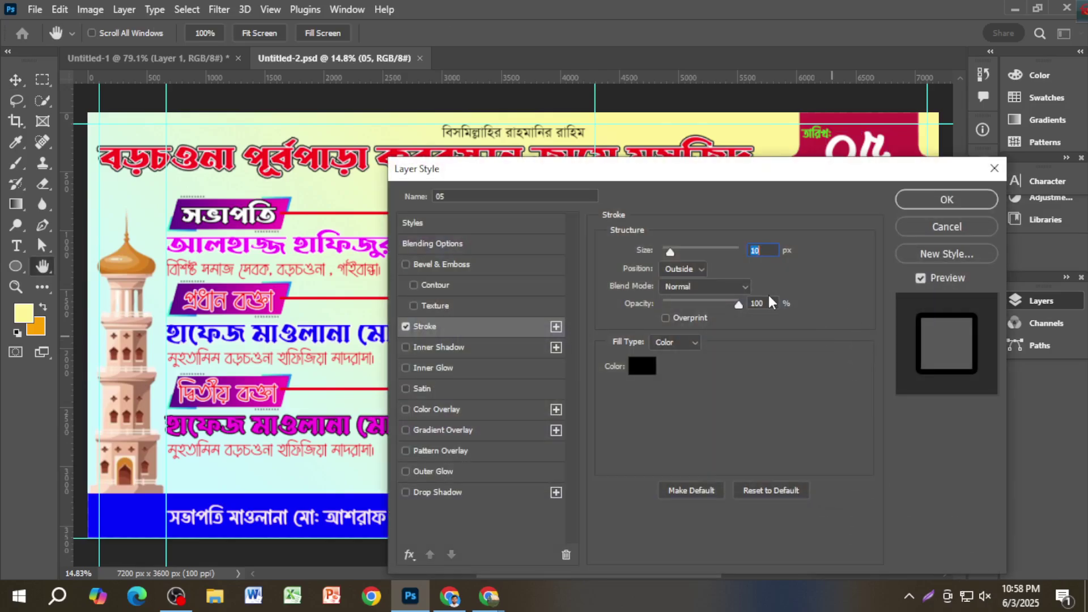
Step: Make the ০৫ stroke red (#fc090f), apply it, and save the banner
{"action": "left_click", "coordinate": [643, 367]}
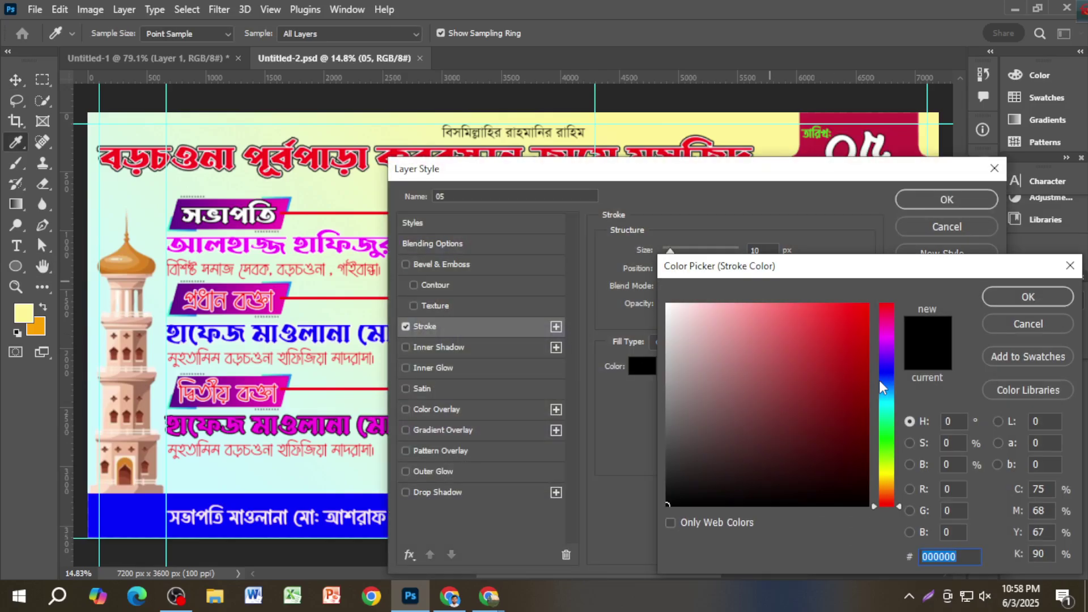
{"action": "left_click", "coordinate": [889, 476]}
{"action": "left_click", "coordinate": [861, 306]}
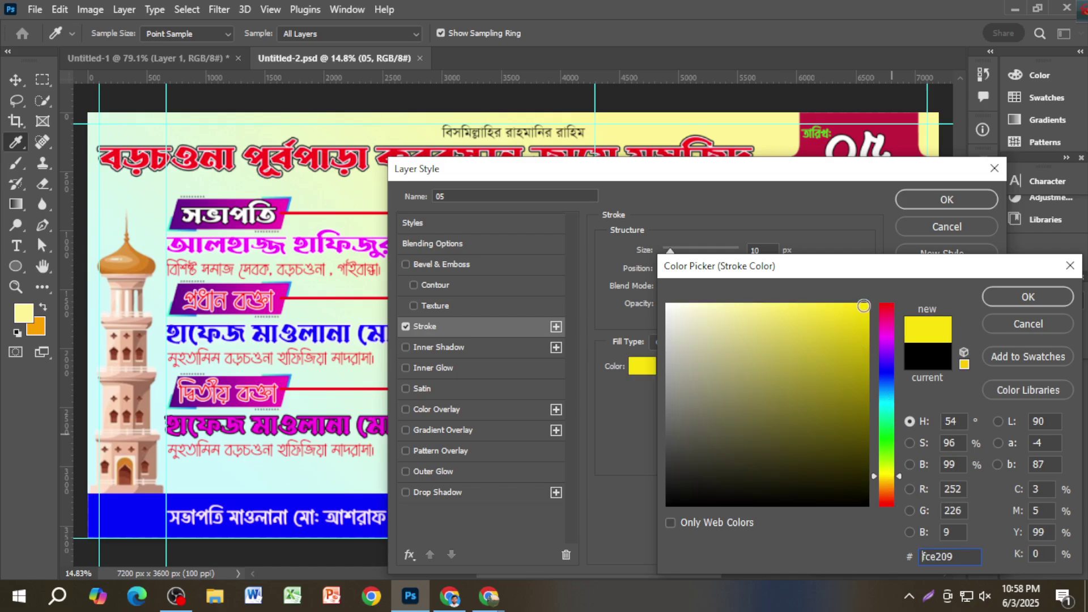
{"action": "left_click", "coordinate": [886, 431]}
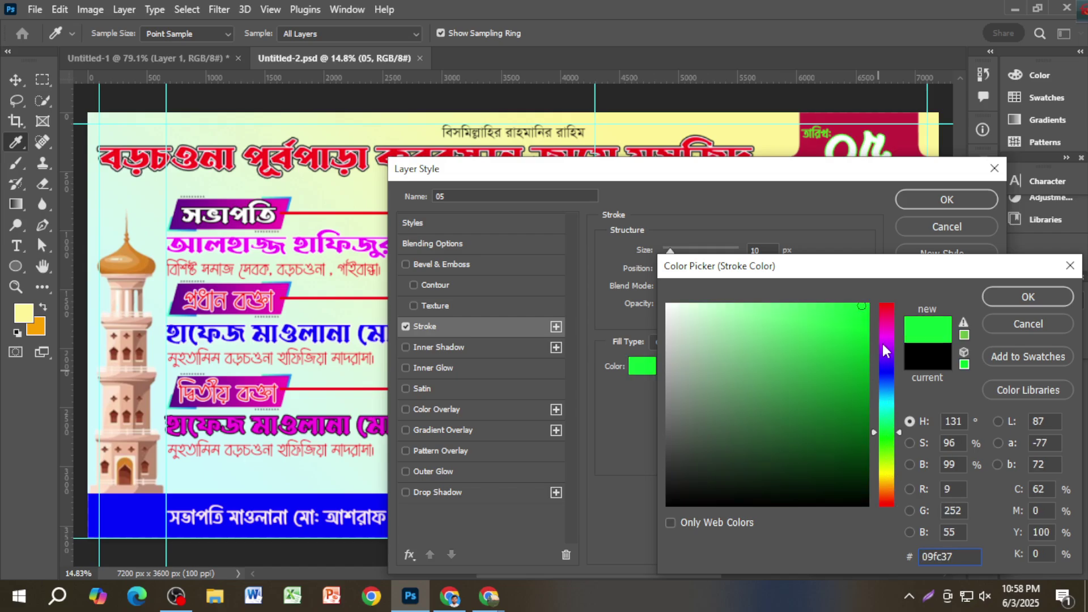
{"action": "left_click_drag", "start_coordinate": [886, 318], "coordinate": [886, 302]}
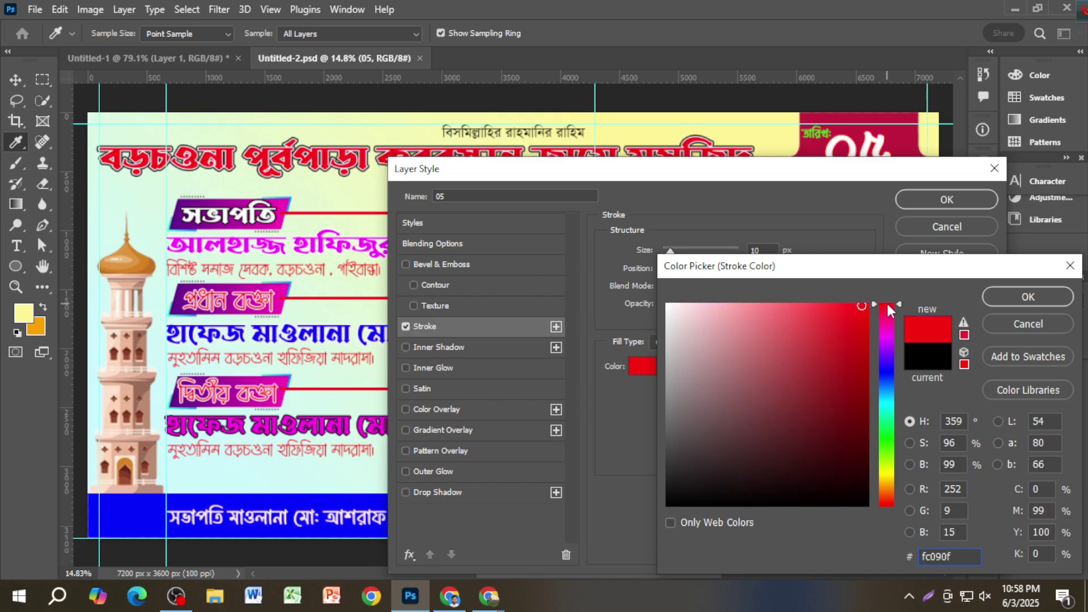
{"action": "left_click", "coordinate": [1020, 296]}
{"action": "key", "text": "Return"}
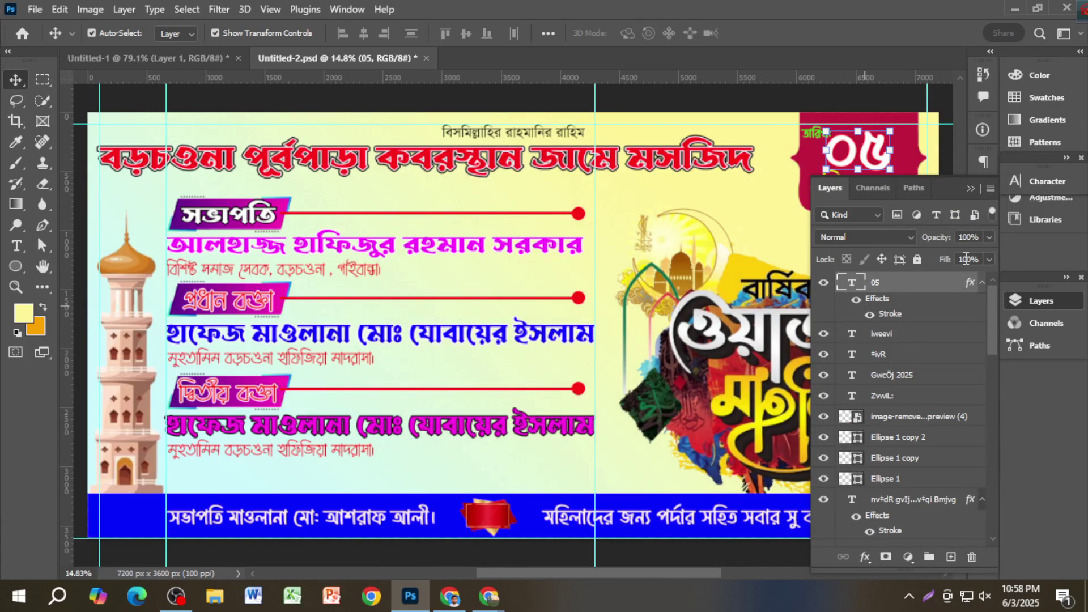
{"action": "left_click", "coordinate": [970, 189]}
{"action": "key", "text": "ctrl+s"}
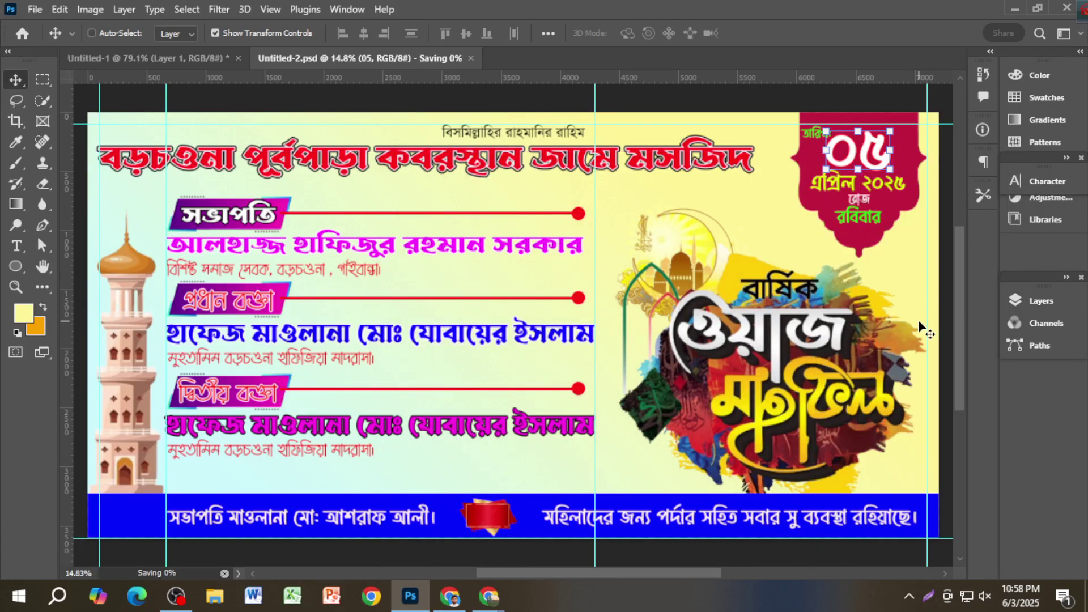